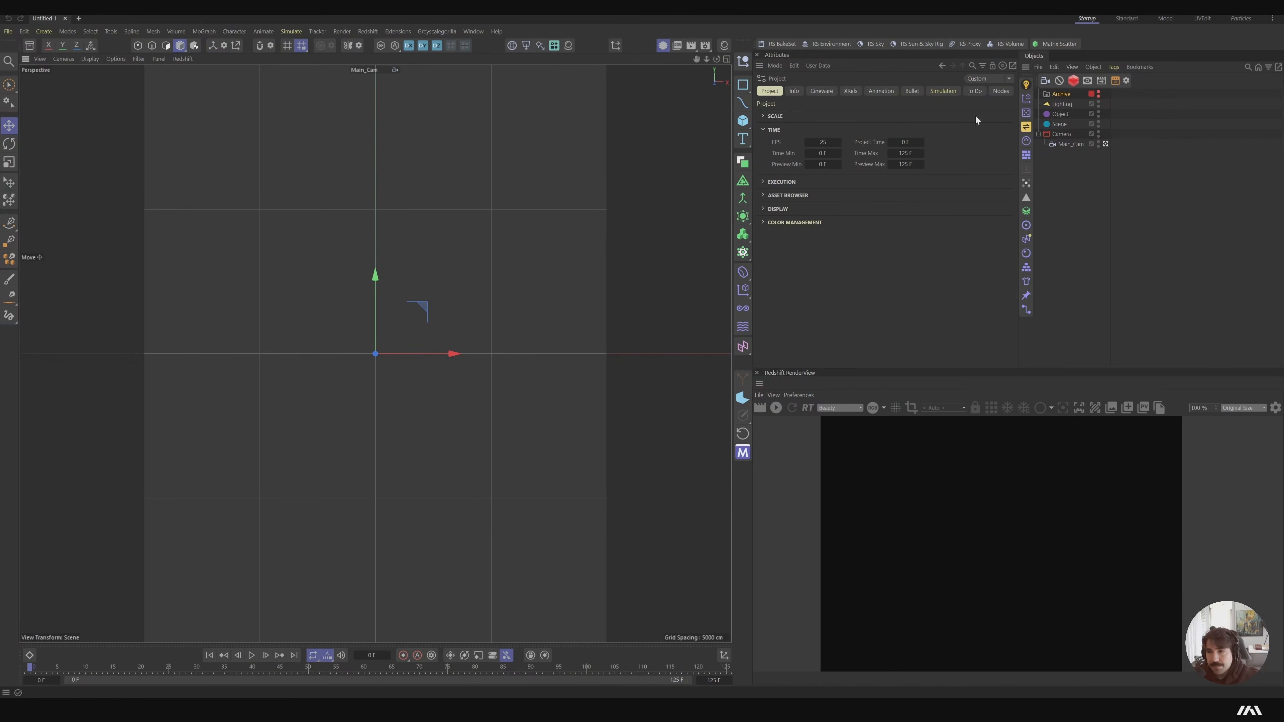
Add a default cube at the scene origin as a framing reference and view it from an elevated angle
click(1061, 144)
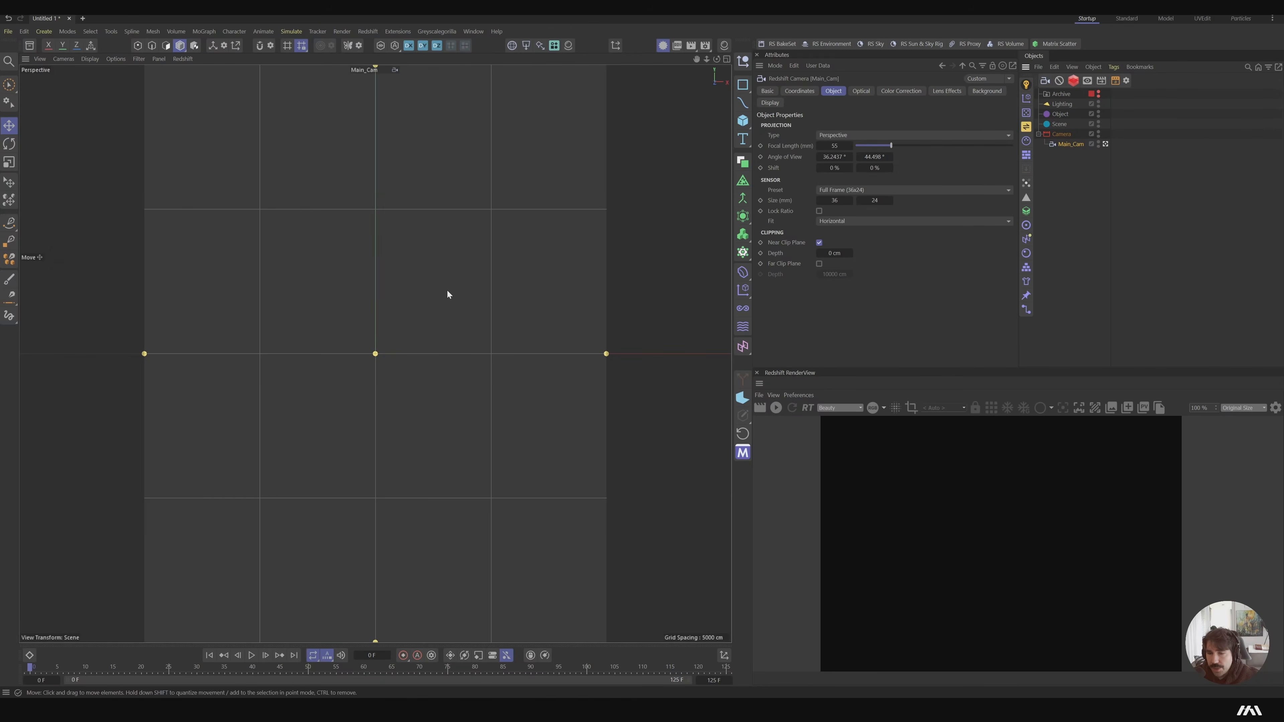
click(743, 121)
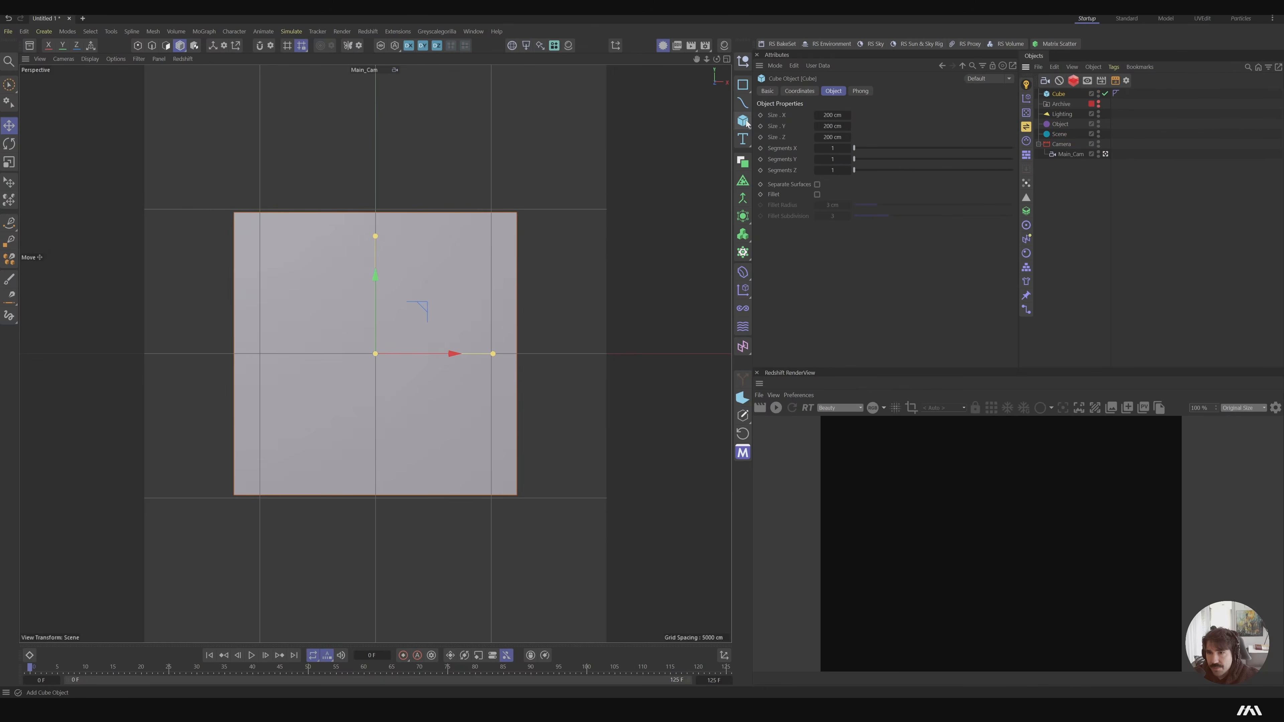
alt+drag(414, 321, 339, 333)
alt+right_drag(444, 264, 352, 328)
alt+drag(430, 241, 445, 318)
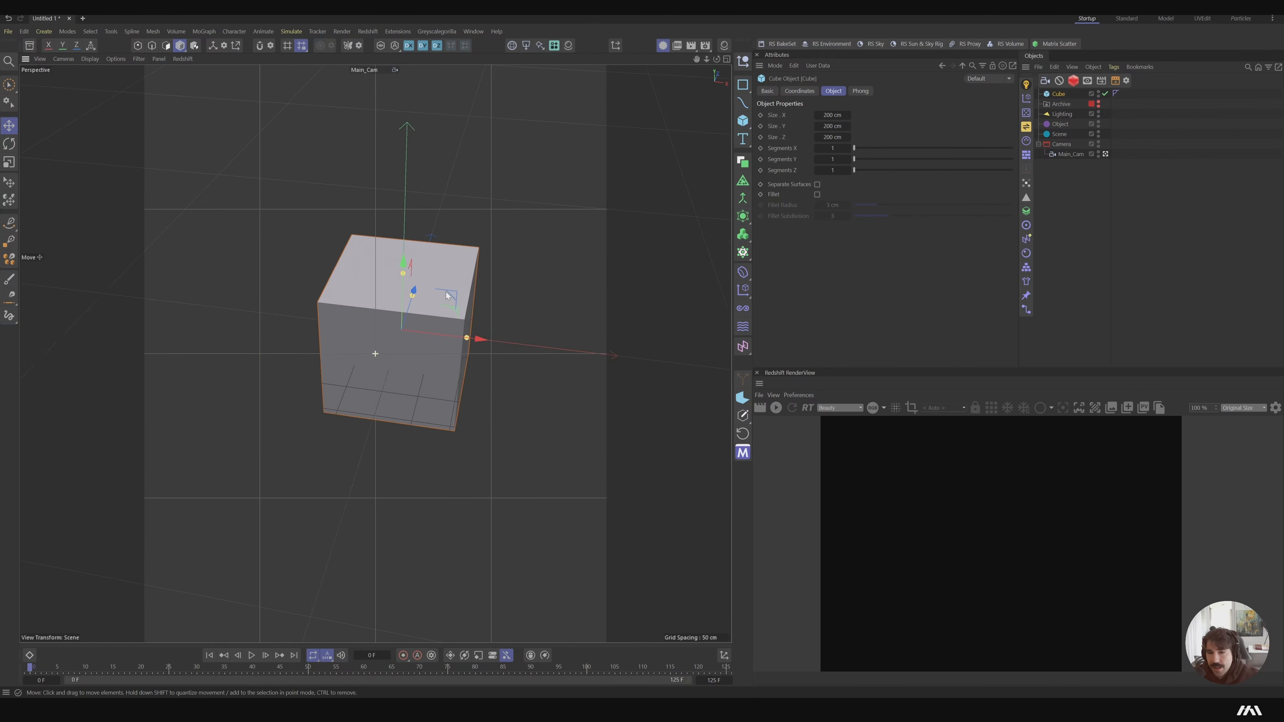
Set Main_Cam's pitch rotation to -90° so it looks straight down
click(1067, 155)
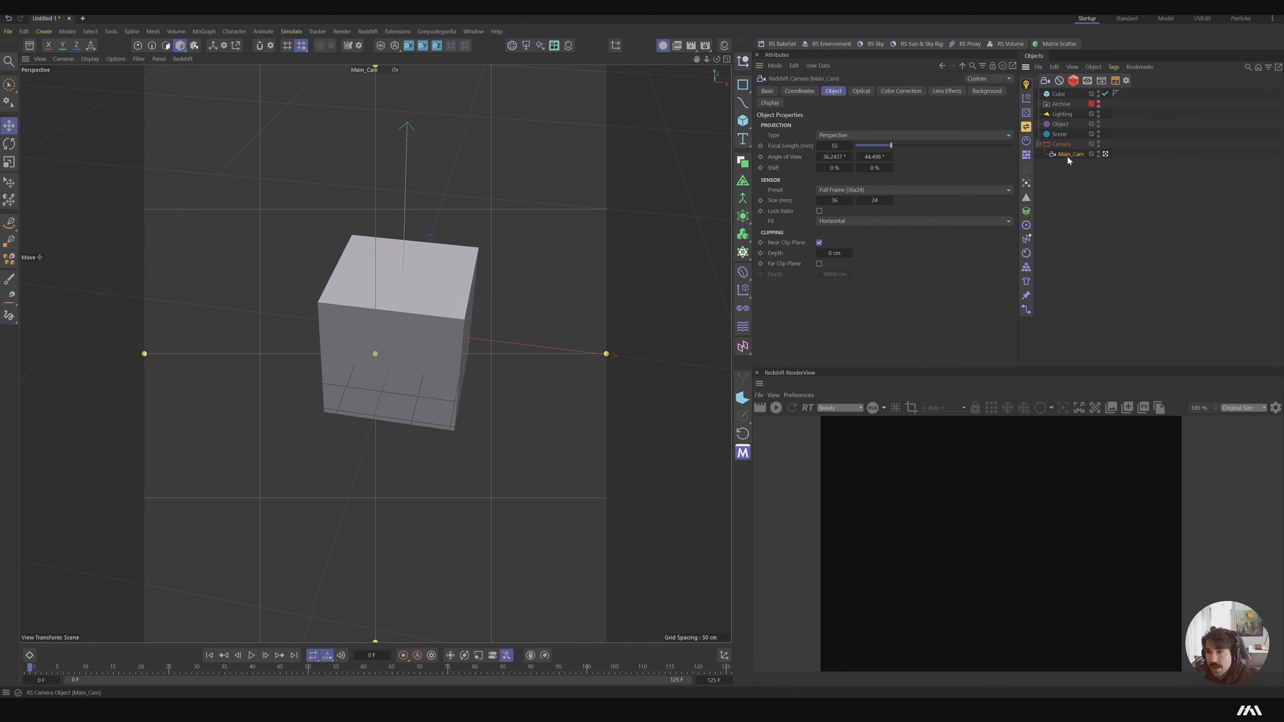
click(799, 92)
click(885, 151)
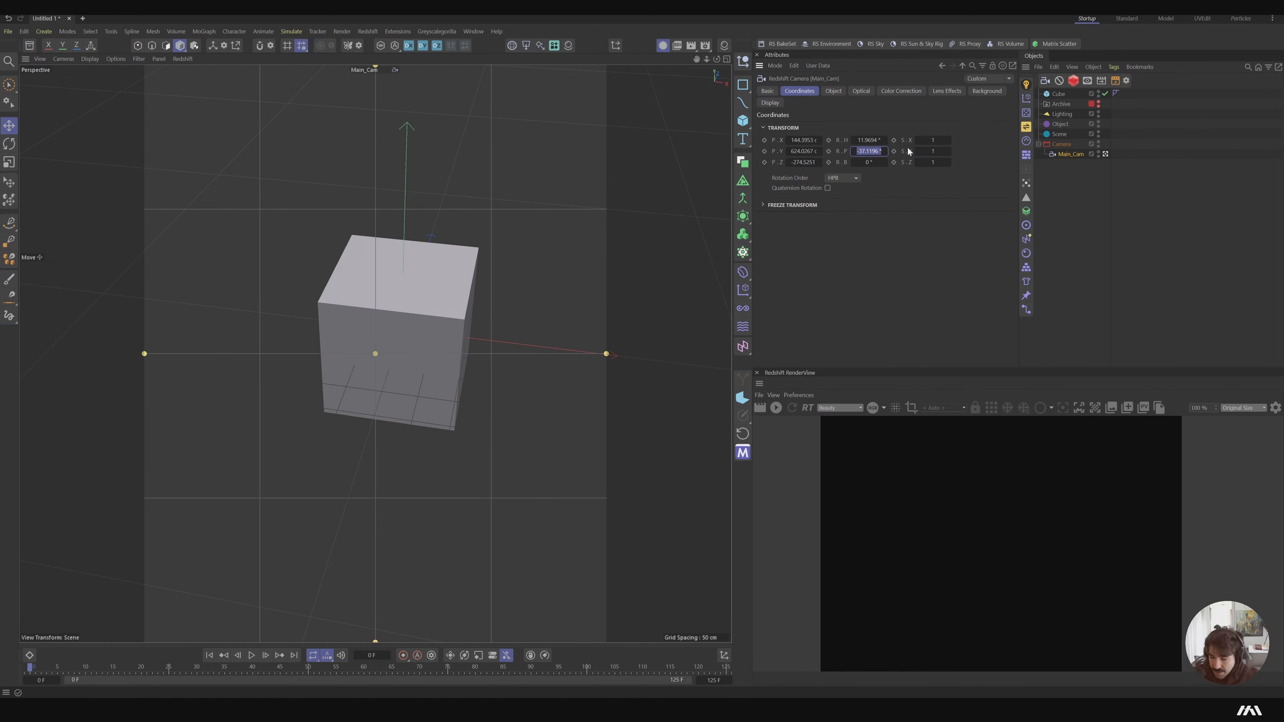
text(-90)
key(Return)
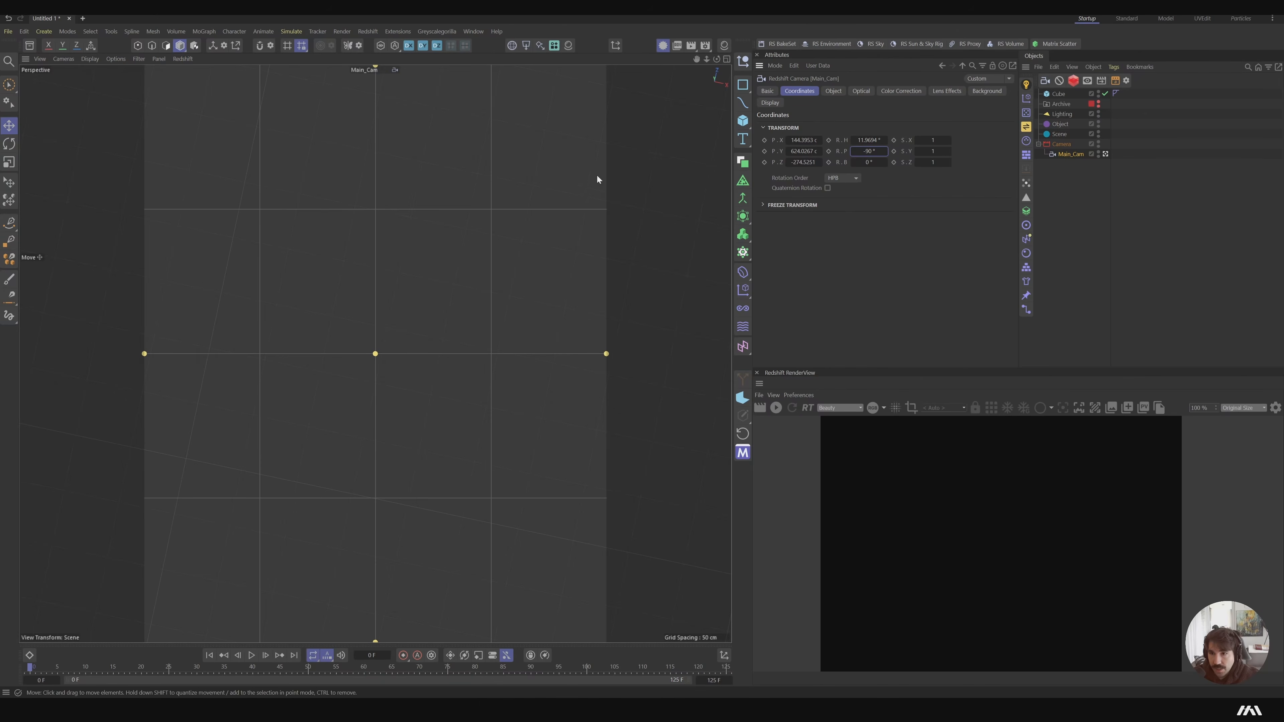
Zero Main_Cam's X, Y and Z positions and set its heading rotation to 0°
drag(790, 142, 852, 140)
text(0)
key(Tab)
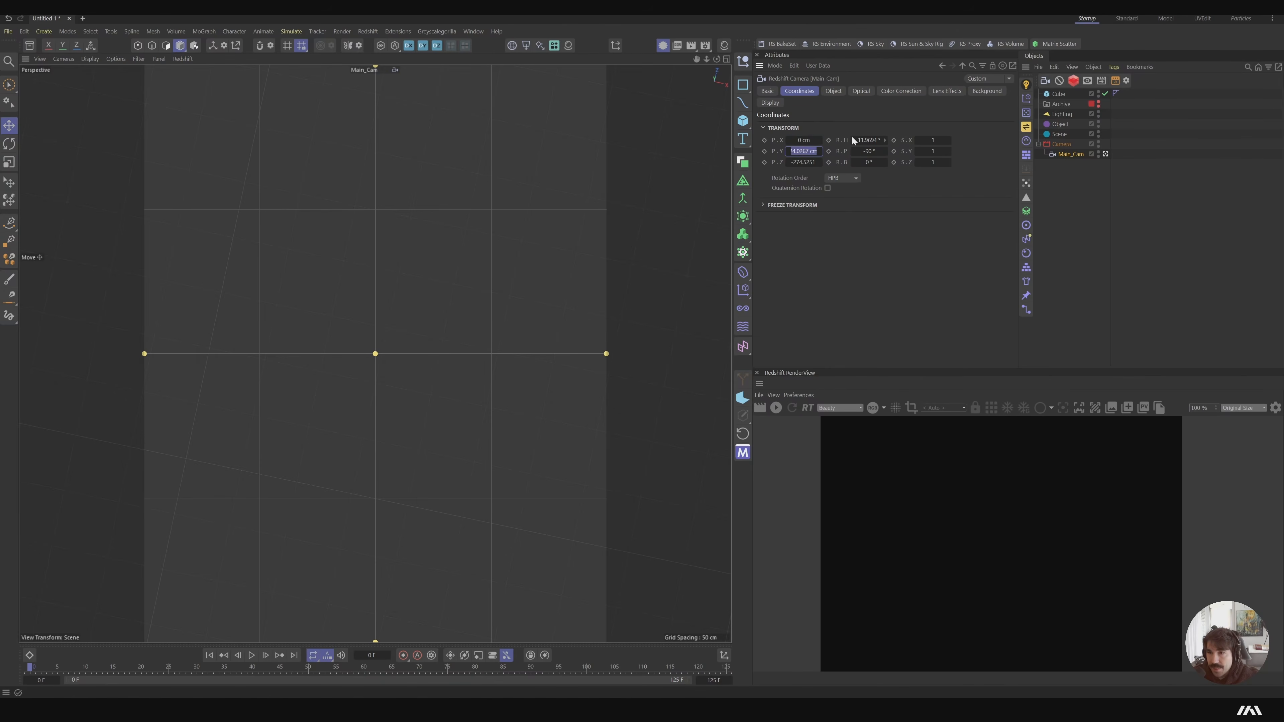
text(0)
key(Tab)
text(0)
key(Tab)
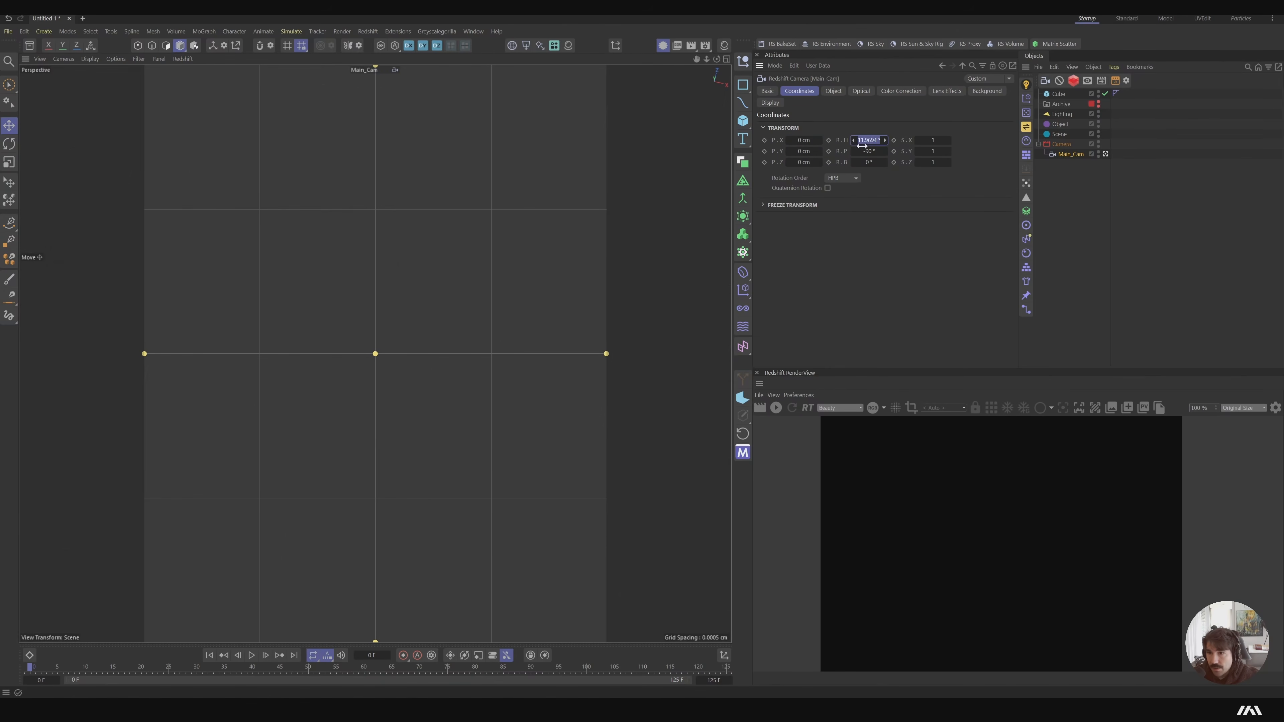
text(0)
Set the Camera null's Z position to 0 cm and raise its Y position to about 910 cm
click(1062, 145)
double_click(803, 151)
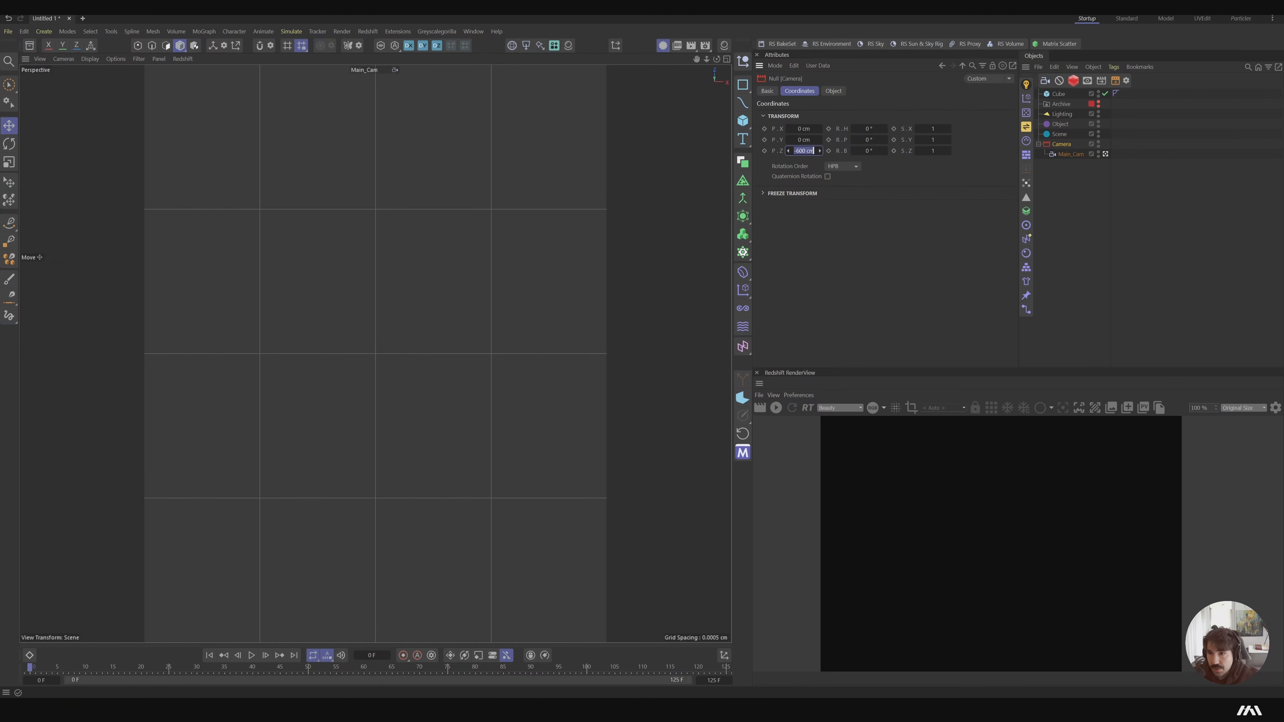
text(0)
key(Return)
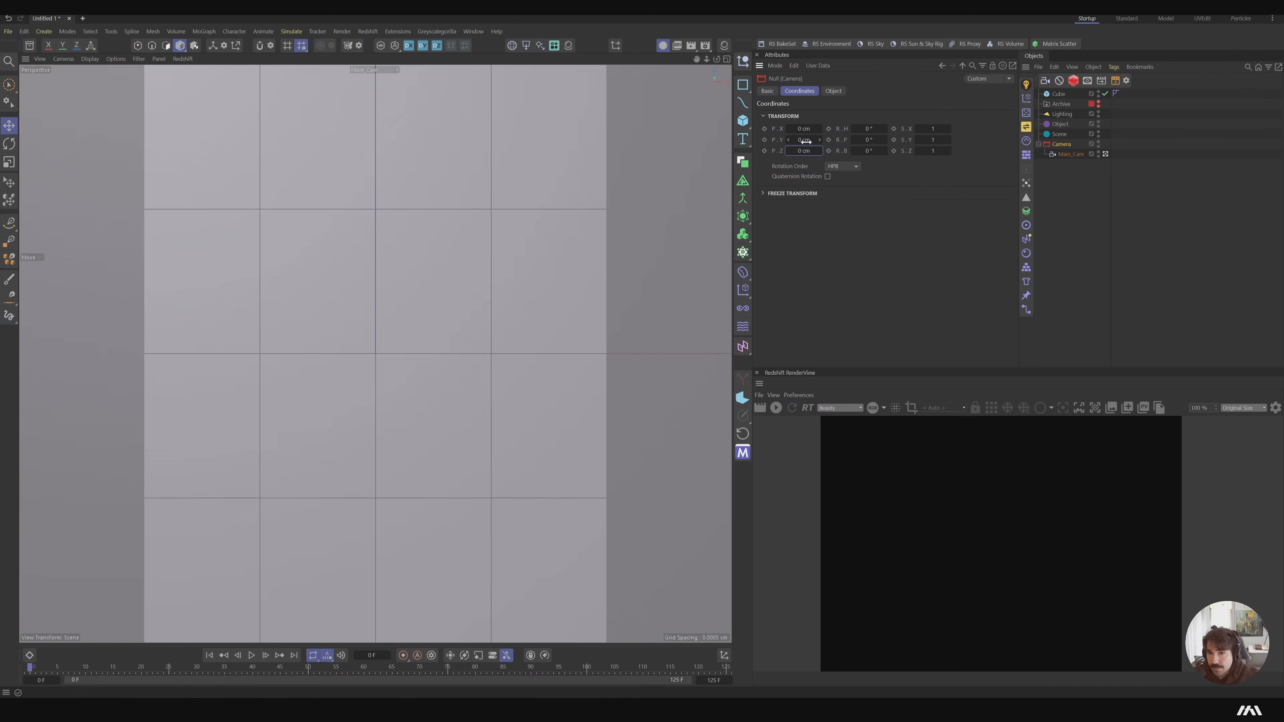
drag(805, 141, 1266, 141)
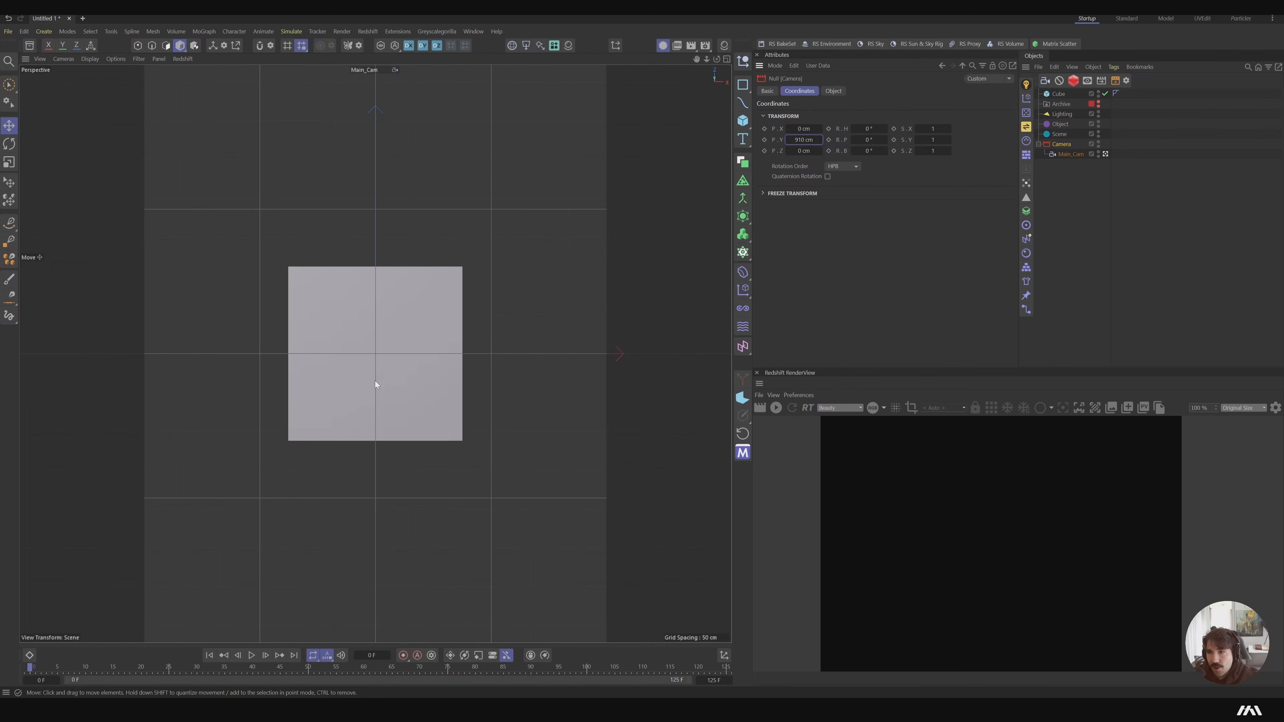
Delete the cube and add a Flower spline lying on the XZ plane
click(417, 312)
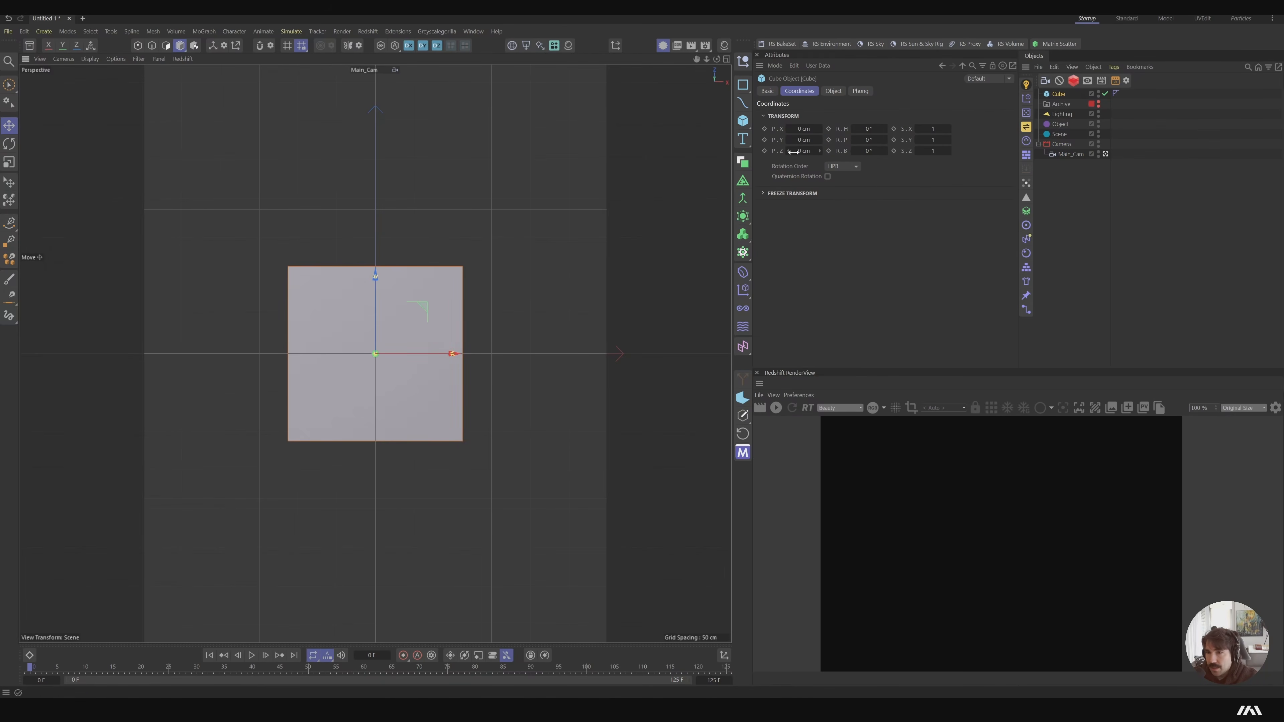
key(Delete)
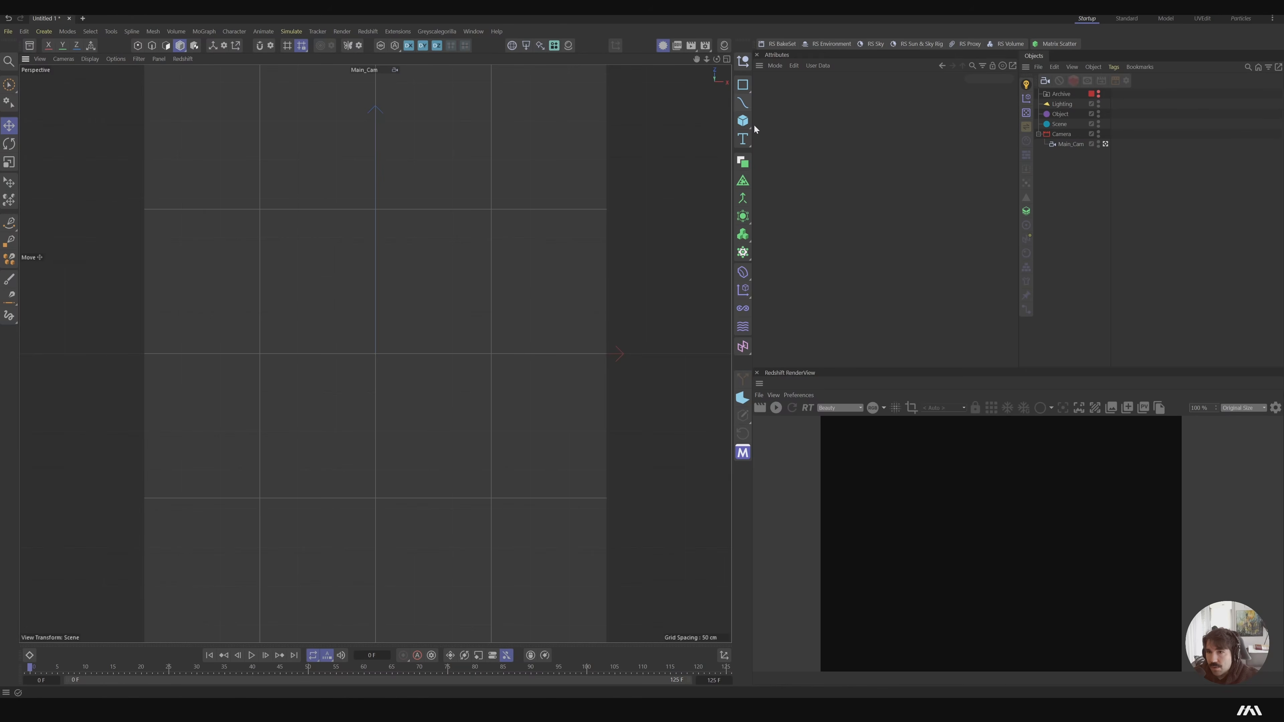
click(744, 84)
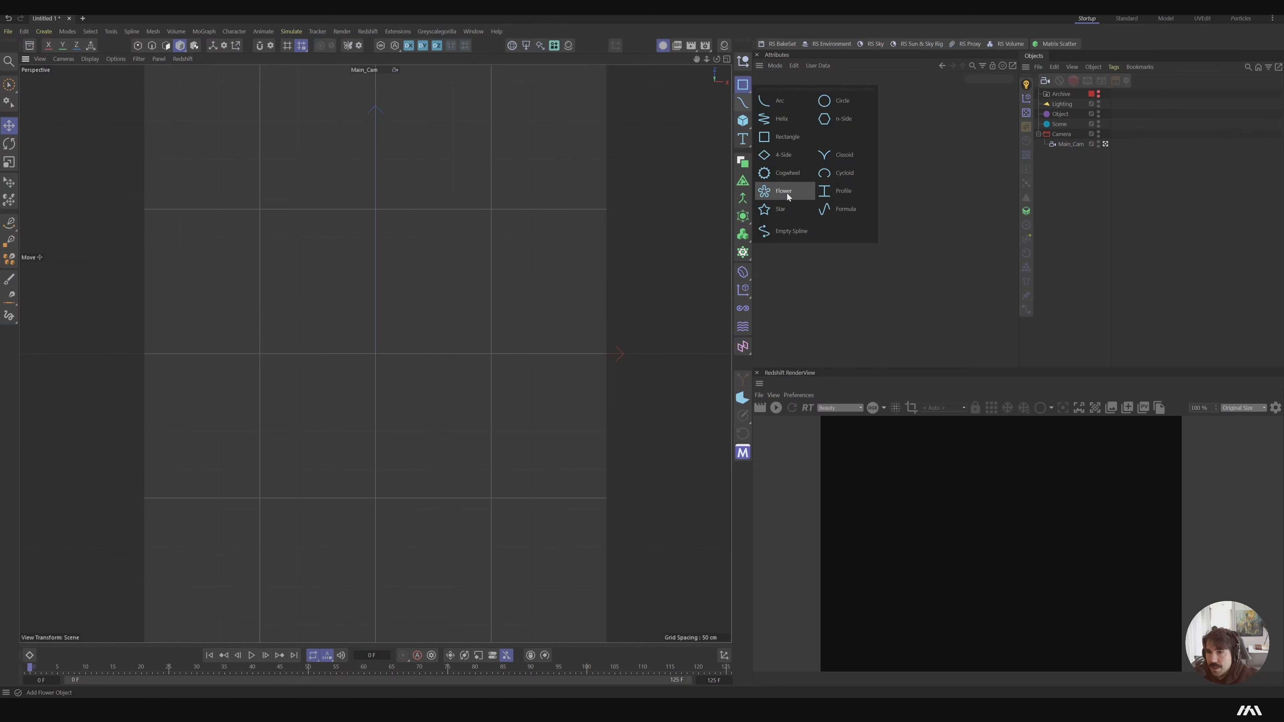
click(787, 194)
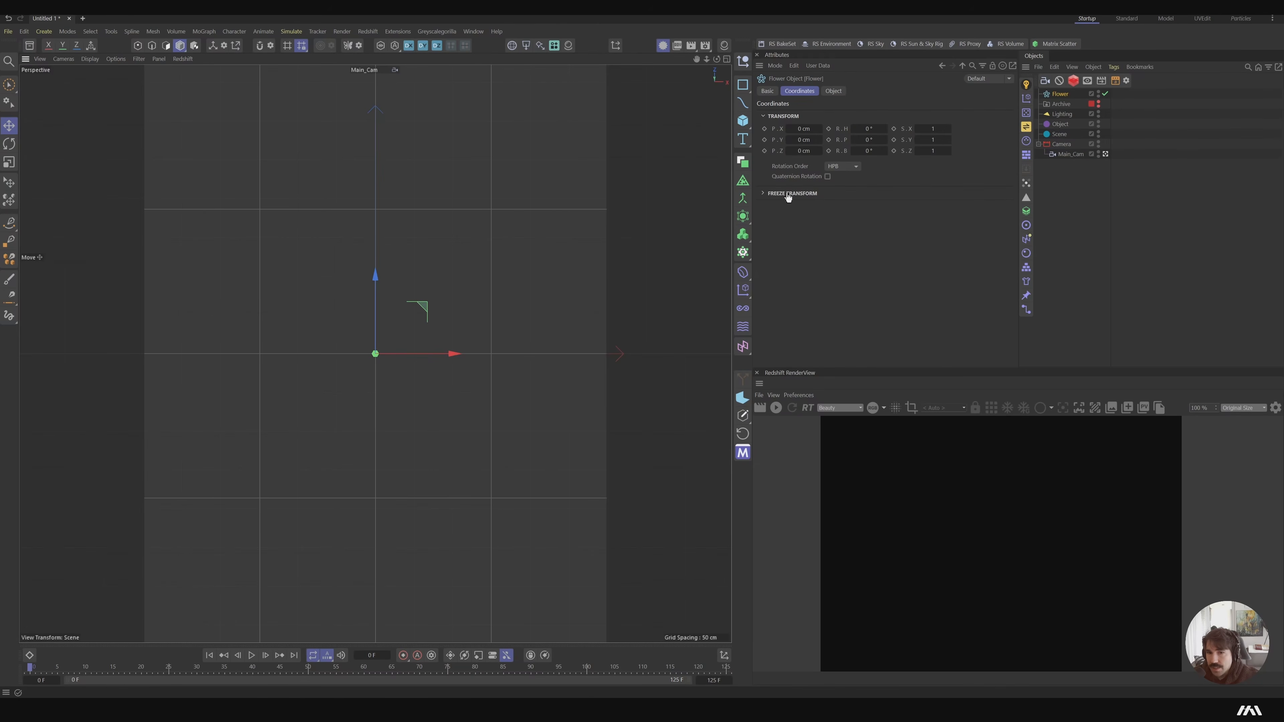
click(833, 91)
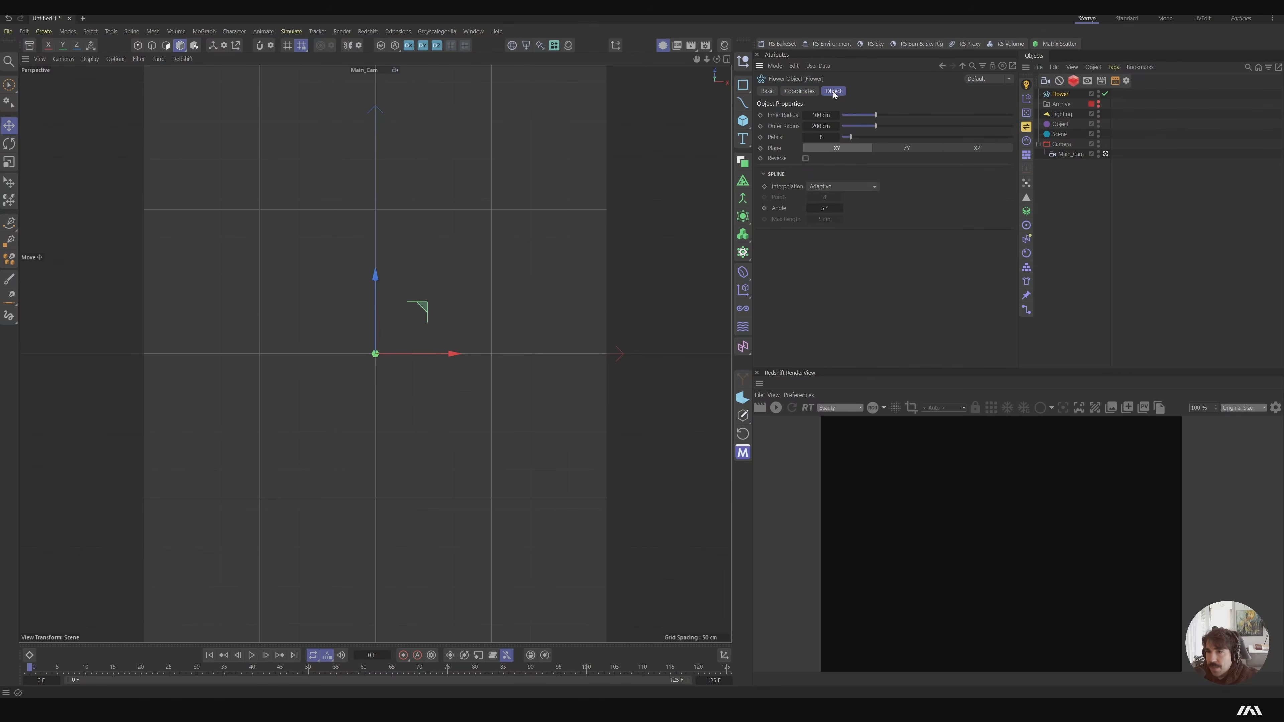
click(976, 149)
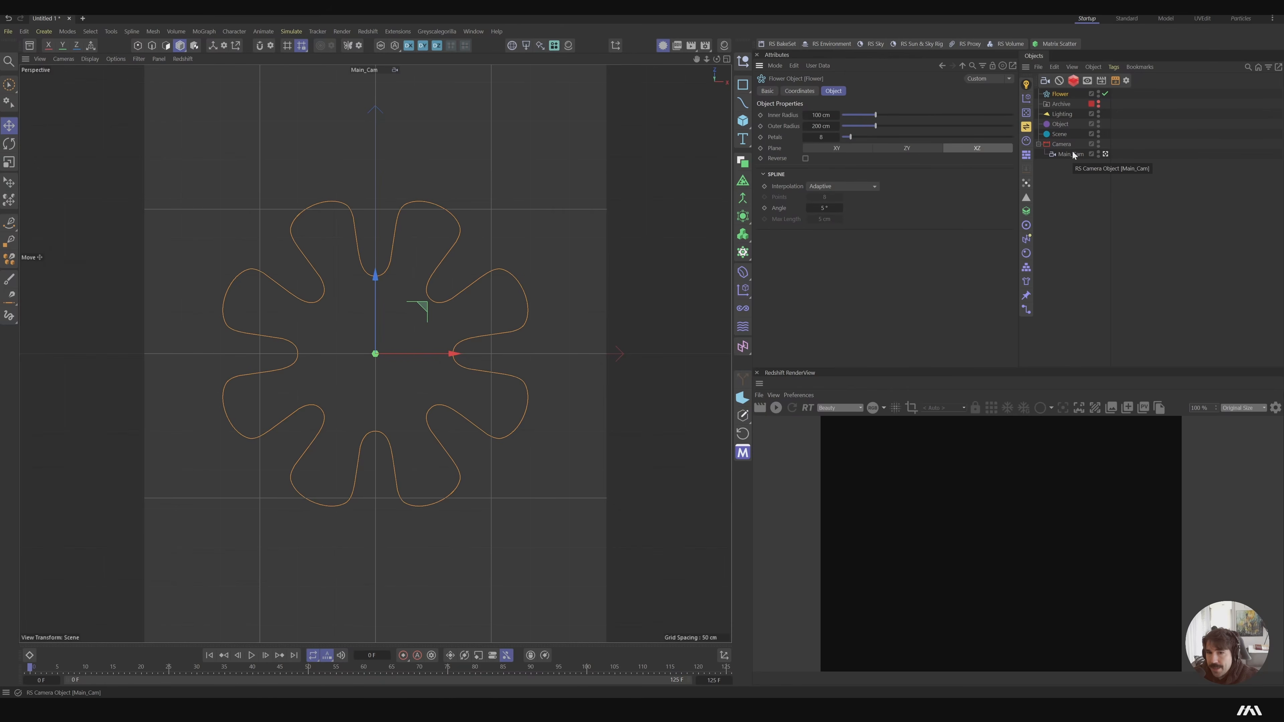
Add a Plane object with a width of about 3533 cm and a height of 50 cm
click(742, 123)
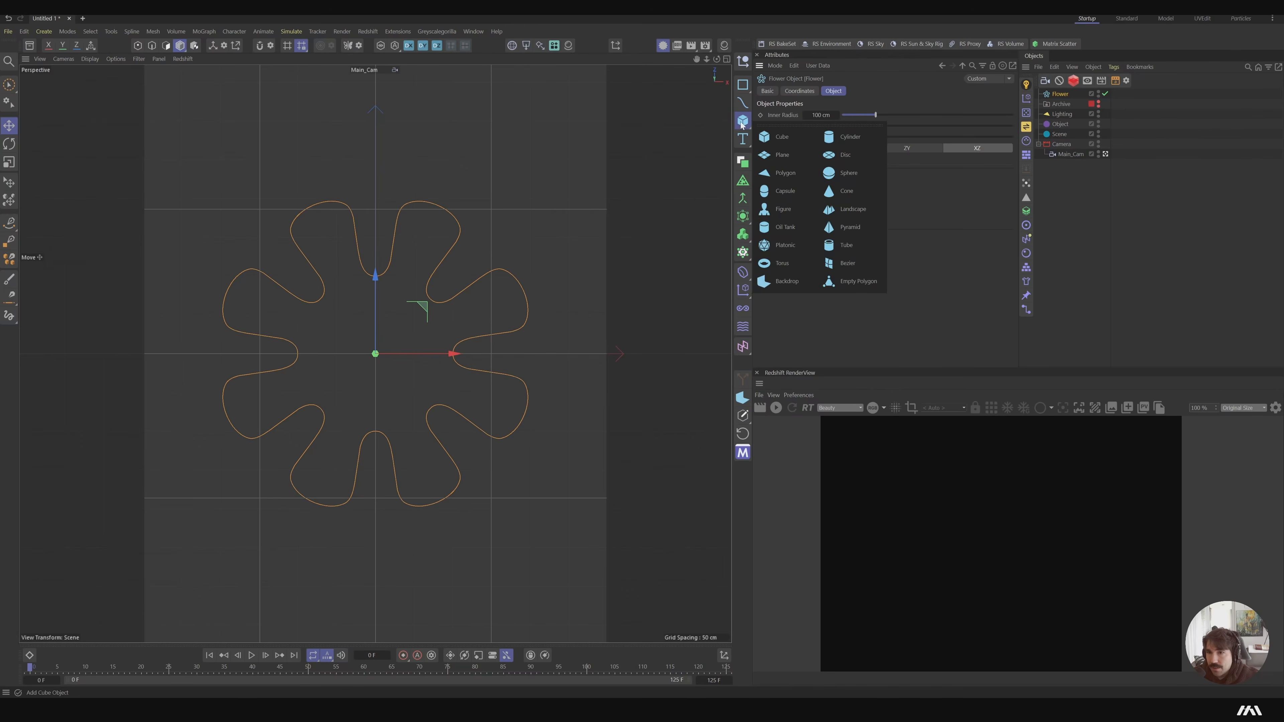
click(779, 154)
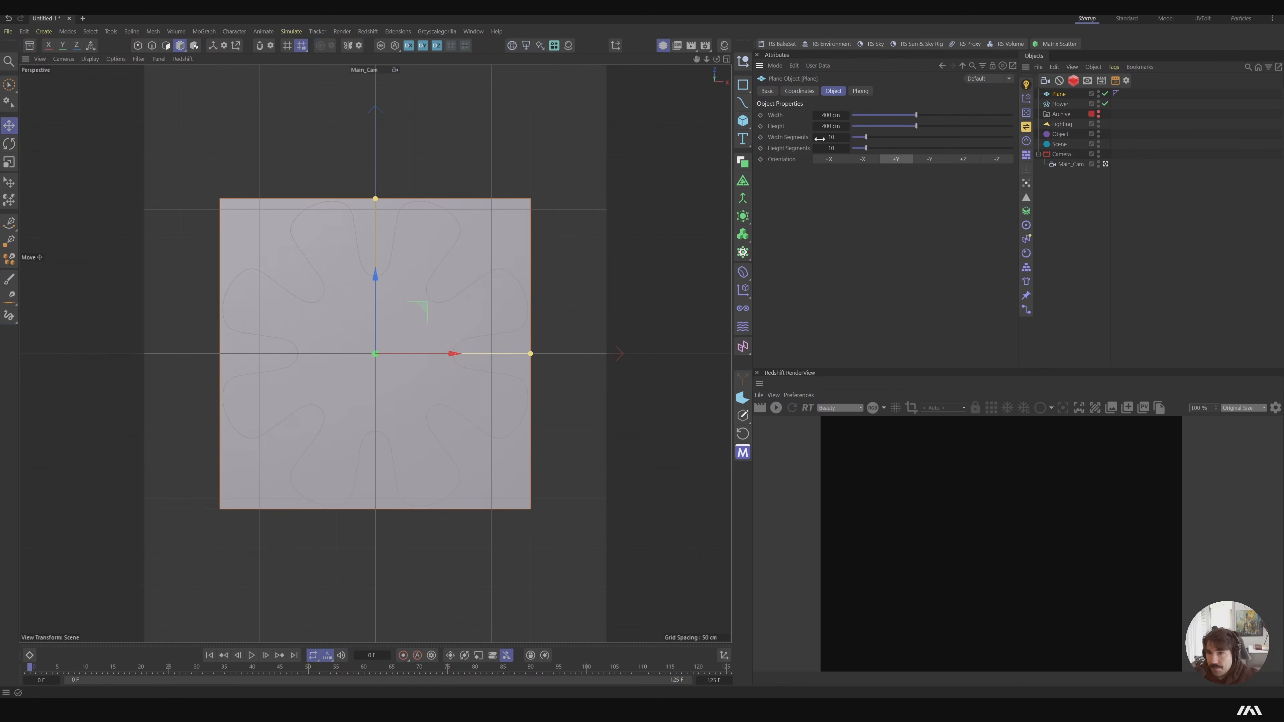
click(838, 115)
text(1000)
key(Return)
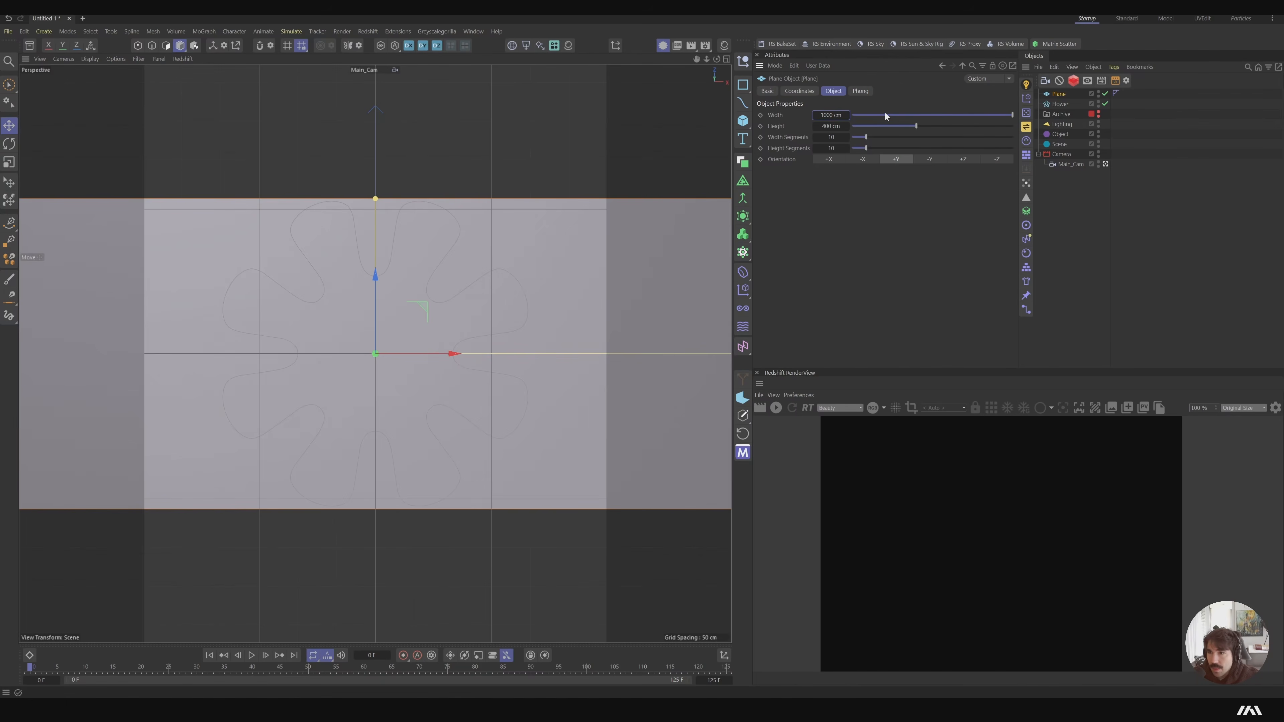
drag(840, 115, 997, 133)
text(50)
key(Return)
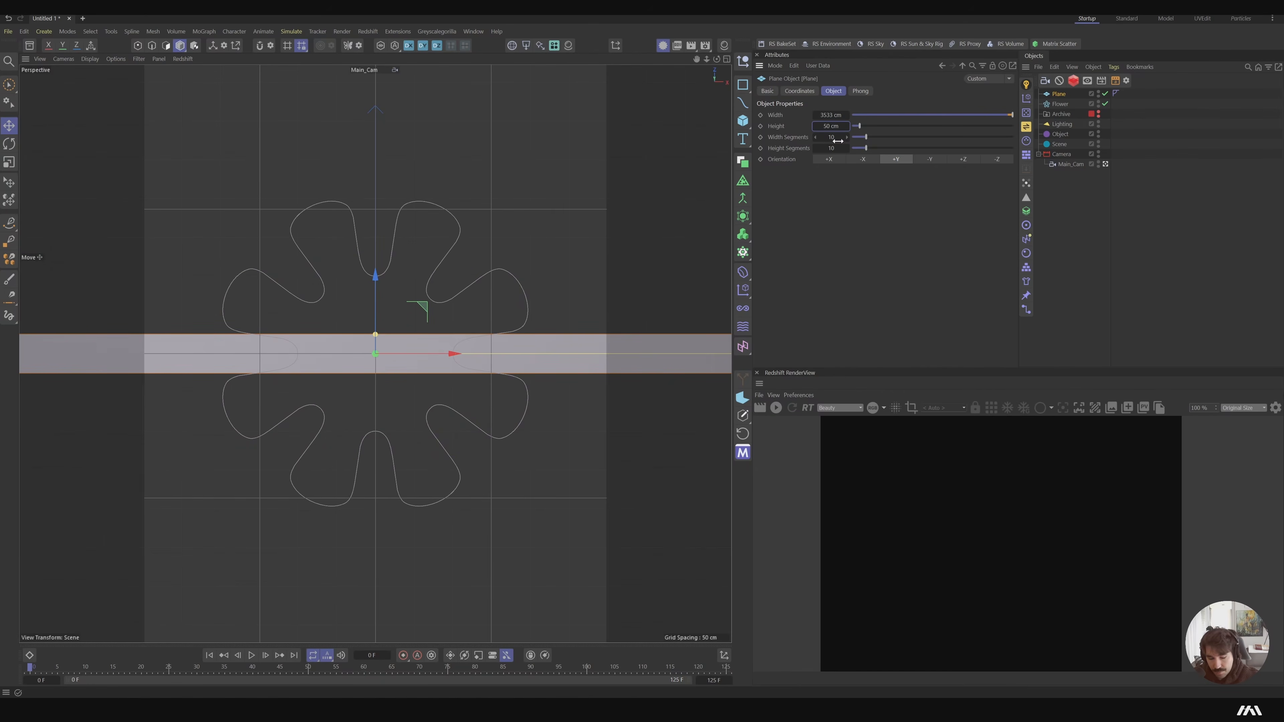
Display the mesh lines and set the plane to 1000 width segments and 1 height segment
key(n)
key(b)
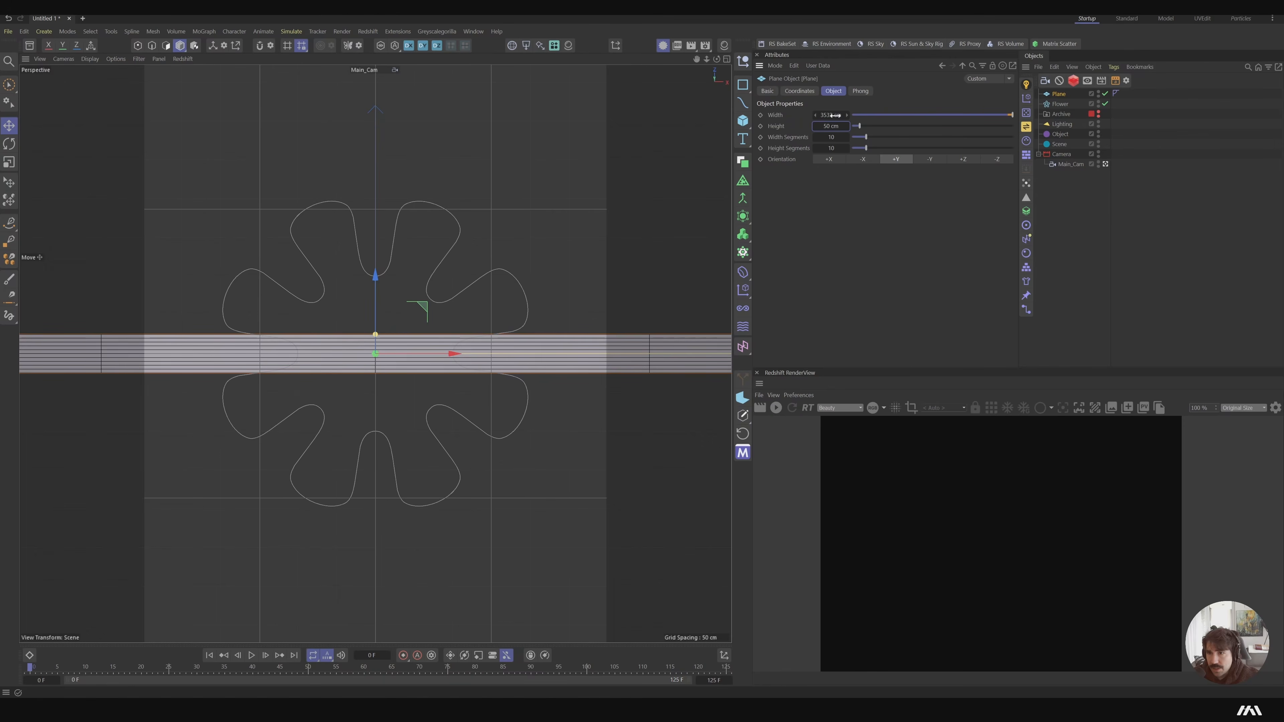
drag(833, 139, 971, 139)
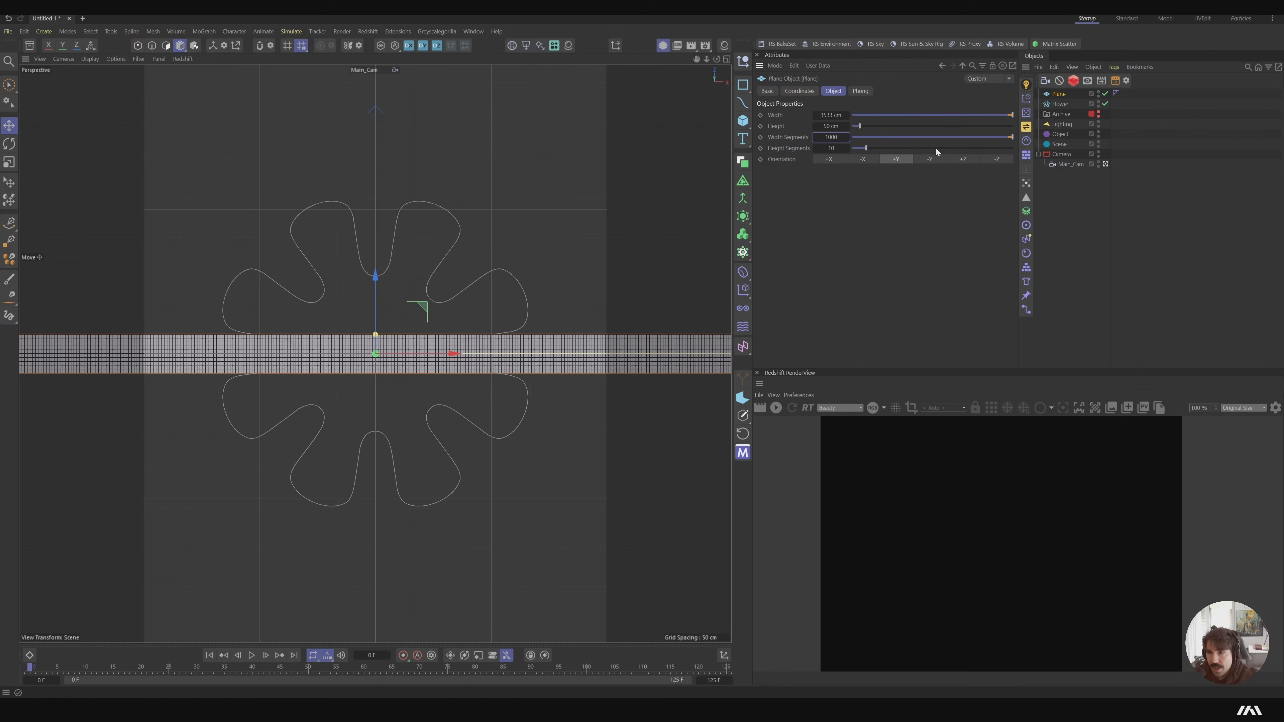
click(852, 148)
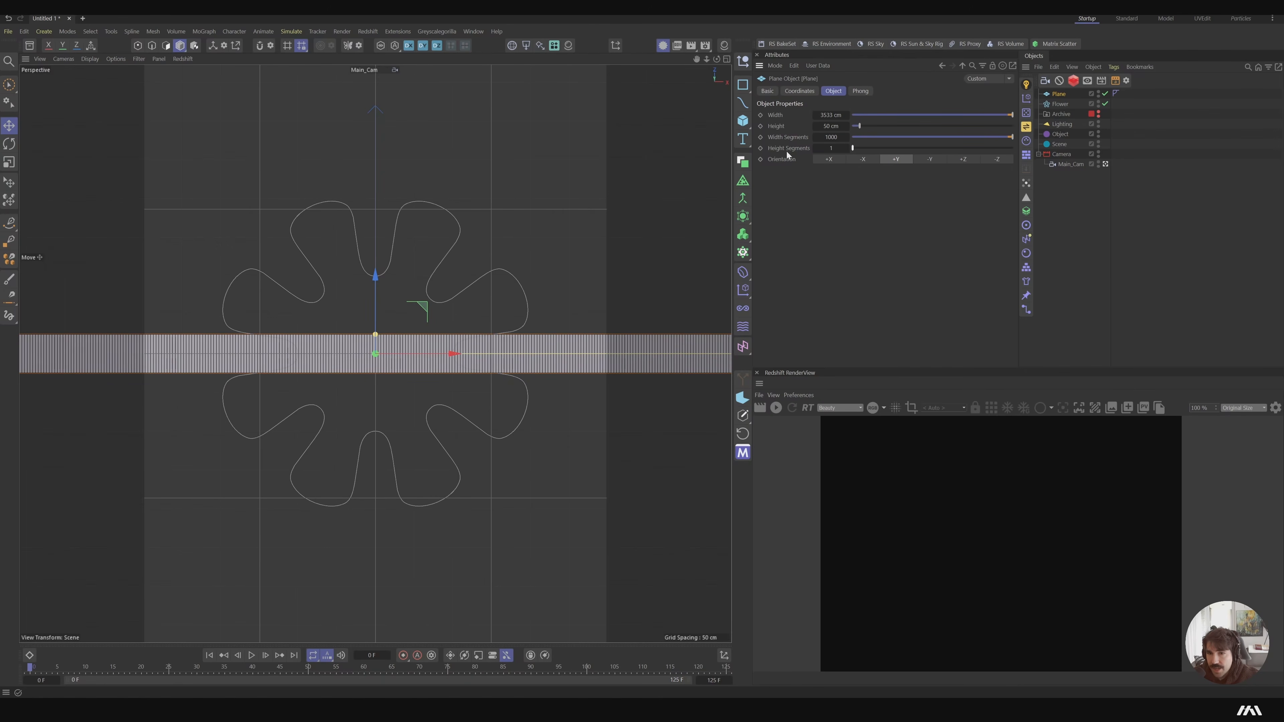
Wrap the plane along the Flower spline with a child Spline Wrap deformer and set its up vector Y to 1
click(741, 273)
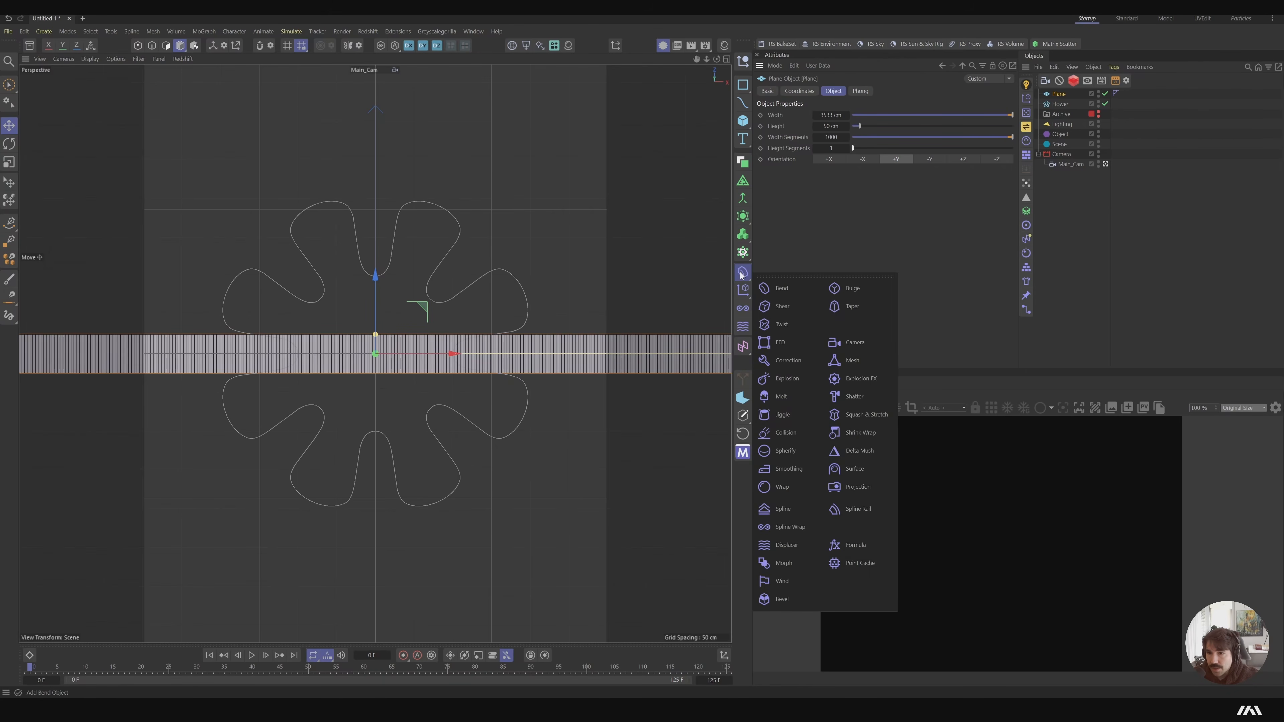
click(743, 310)
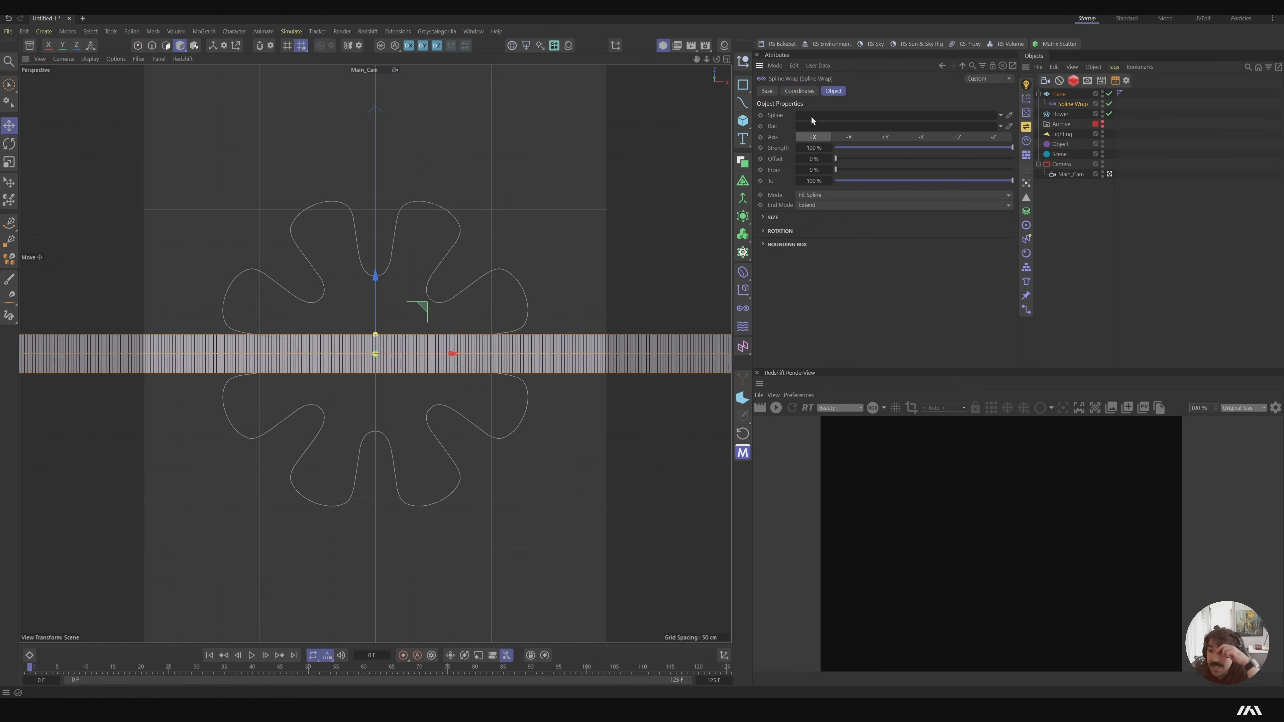
drag(1061, 115, 888, 119)
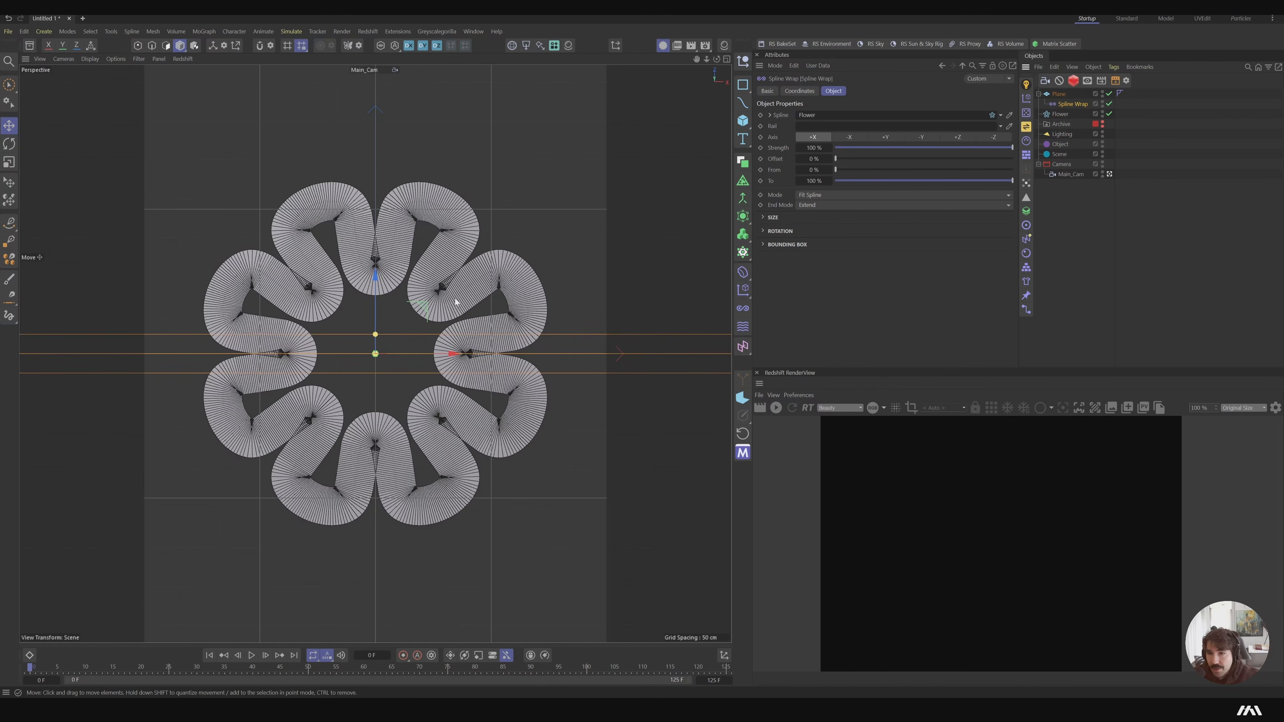
click(774, 232)
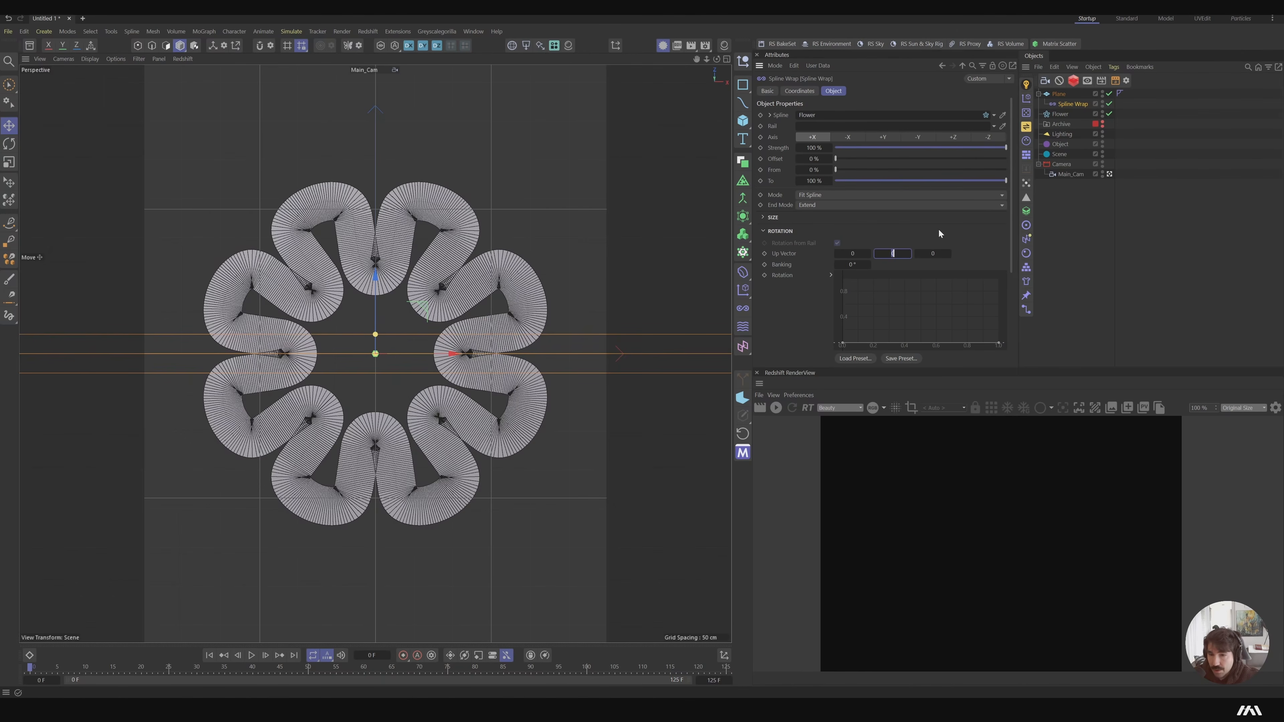
key(Return)
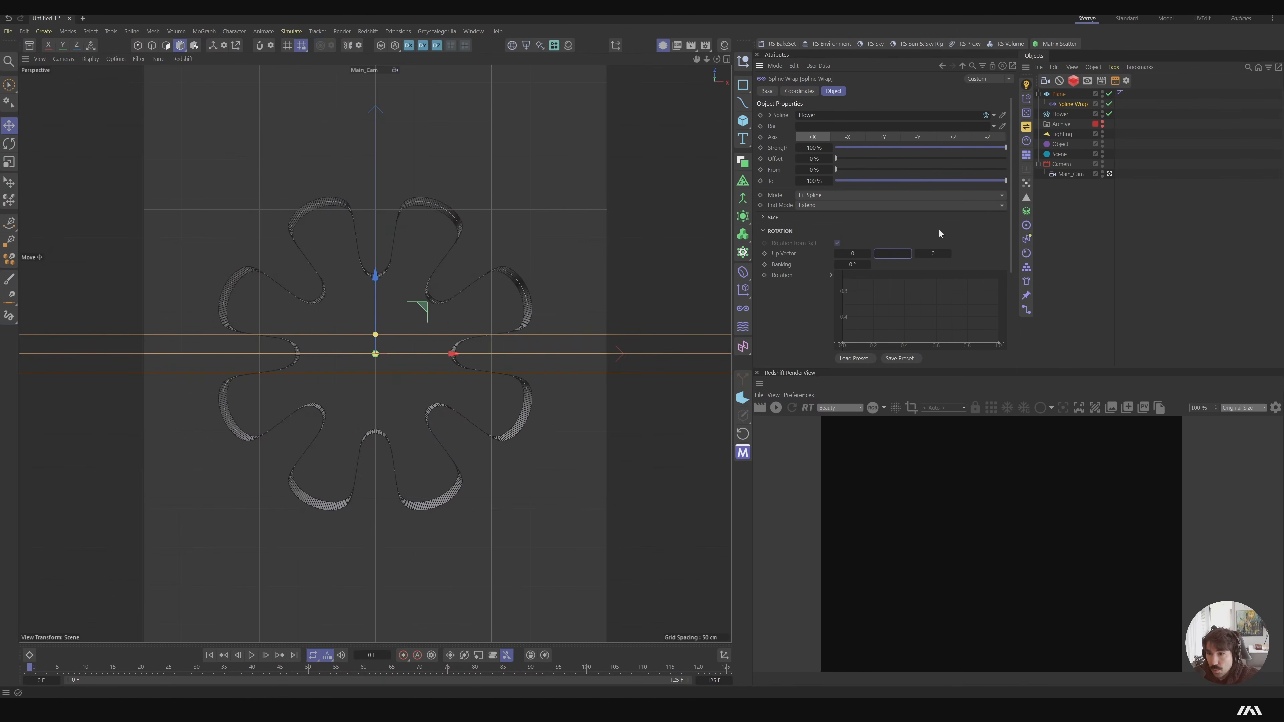
Try the Spline Wrap with up vector Y at 0, check the X and Z components, and return Y to 1
drag(898, 254, 932, 250)
text(1)
key(BackSpace)
text(0)
key(Return)
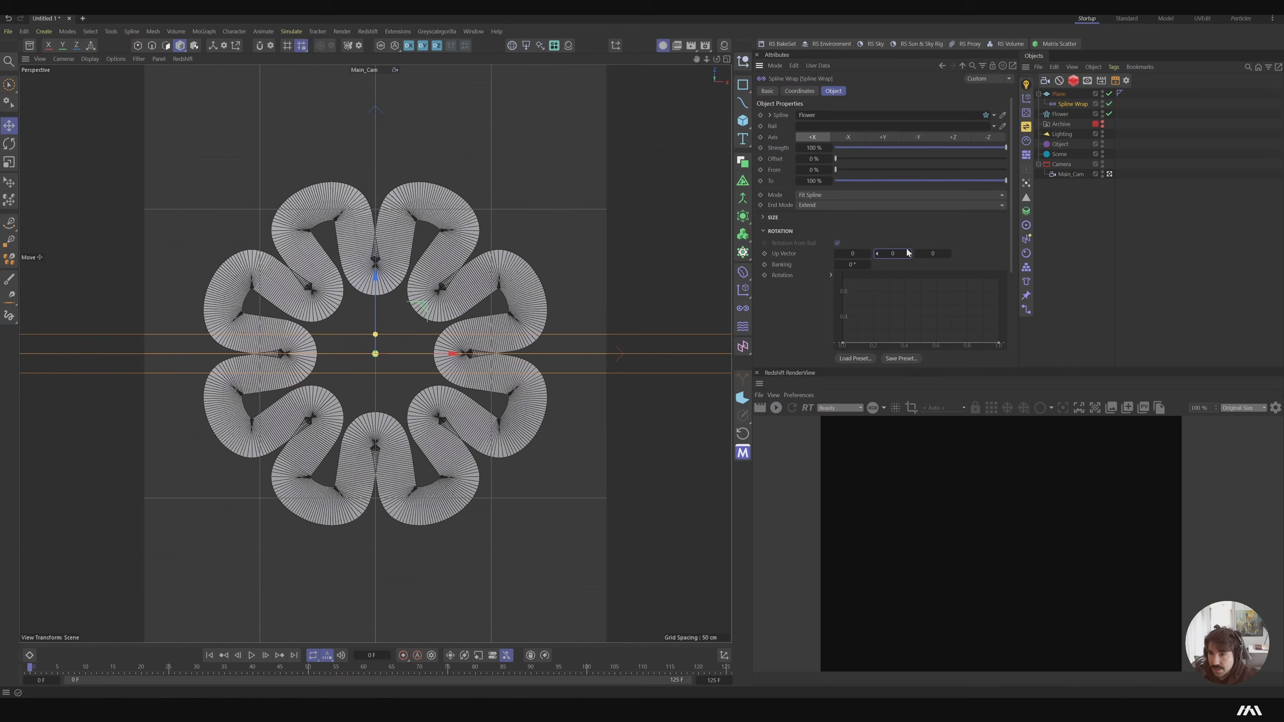
click(865, 253)
click(859, 253)
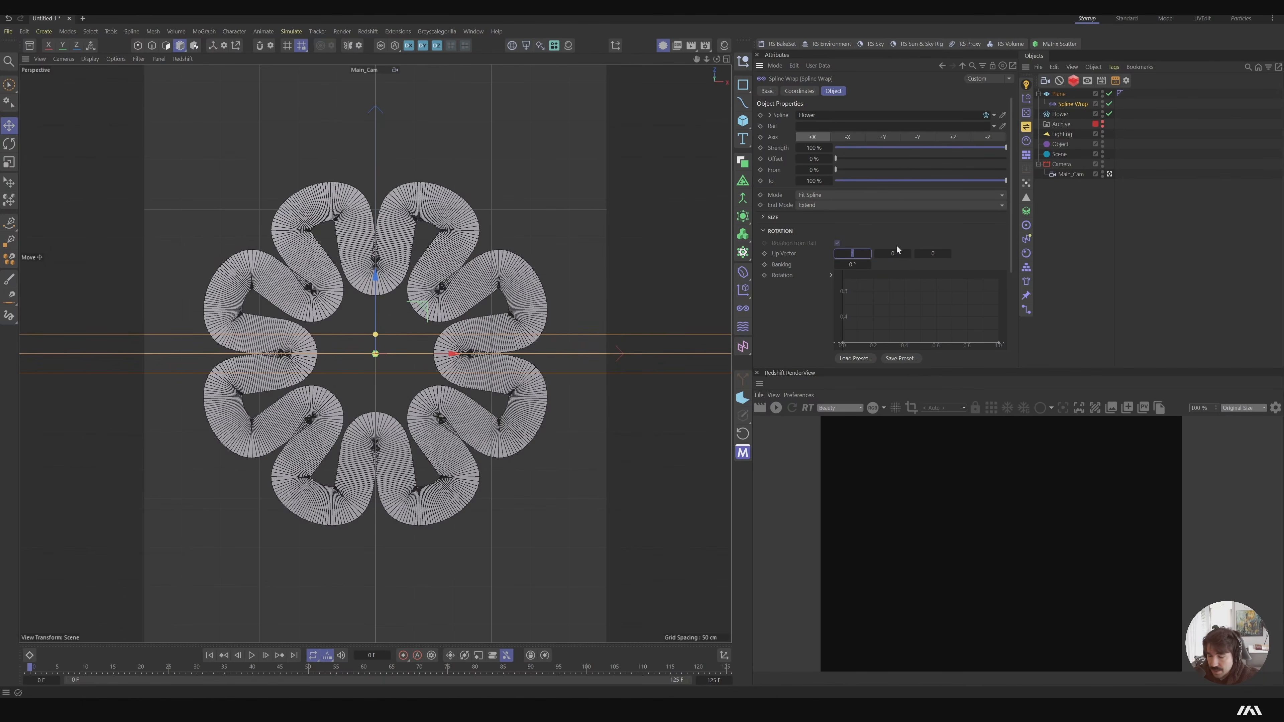
click(924, 252)
text(1)
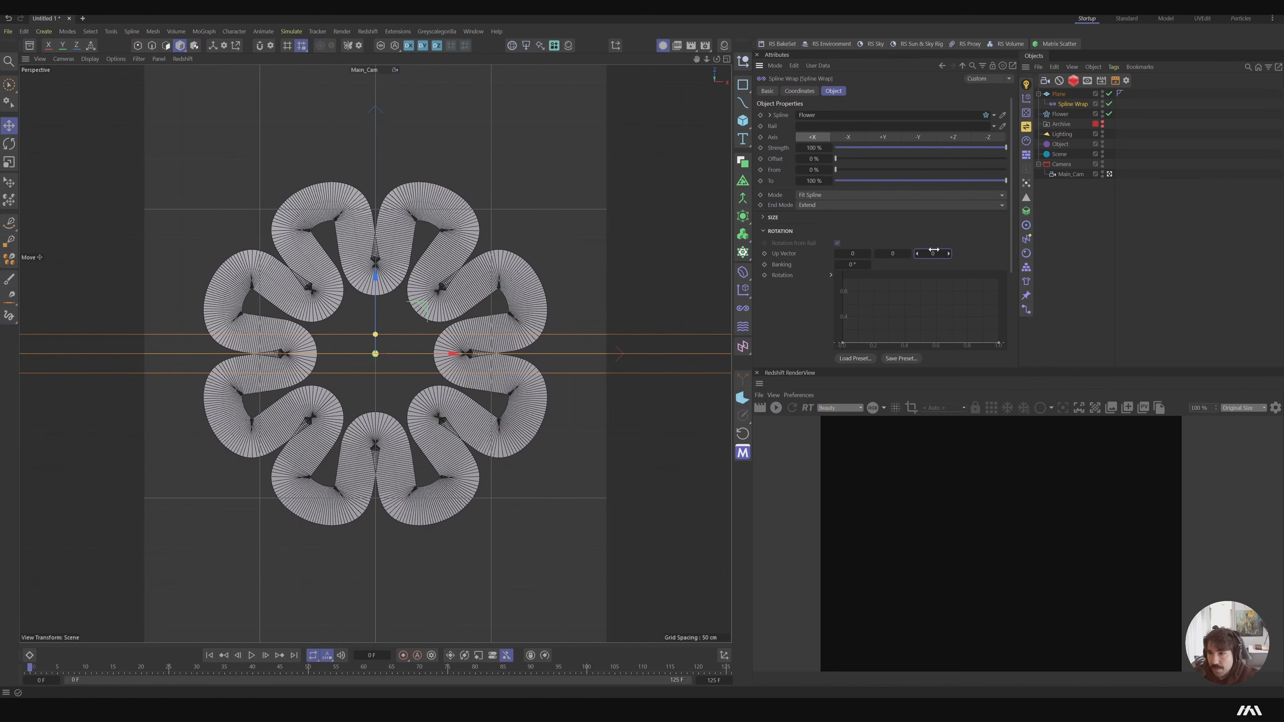
click(900, 252)
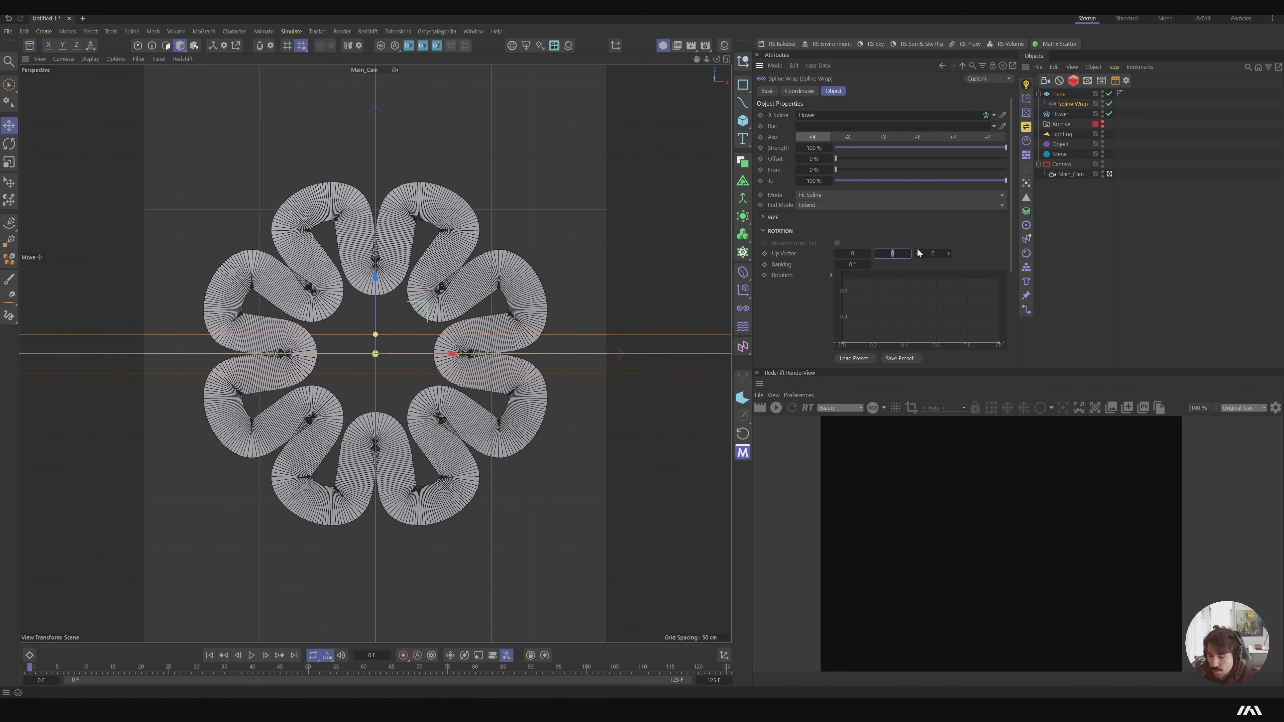
text(1)
key(Return)
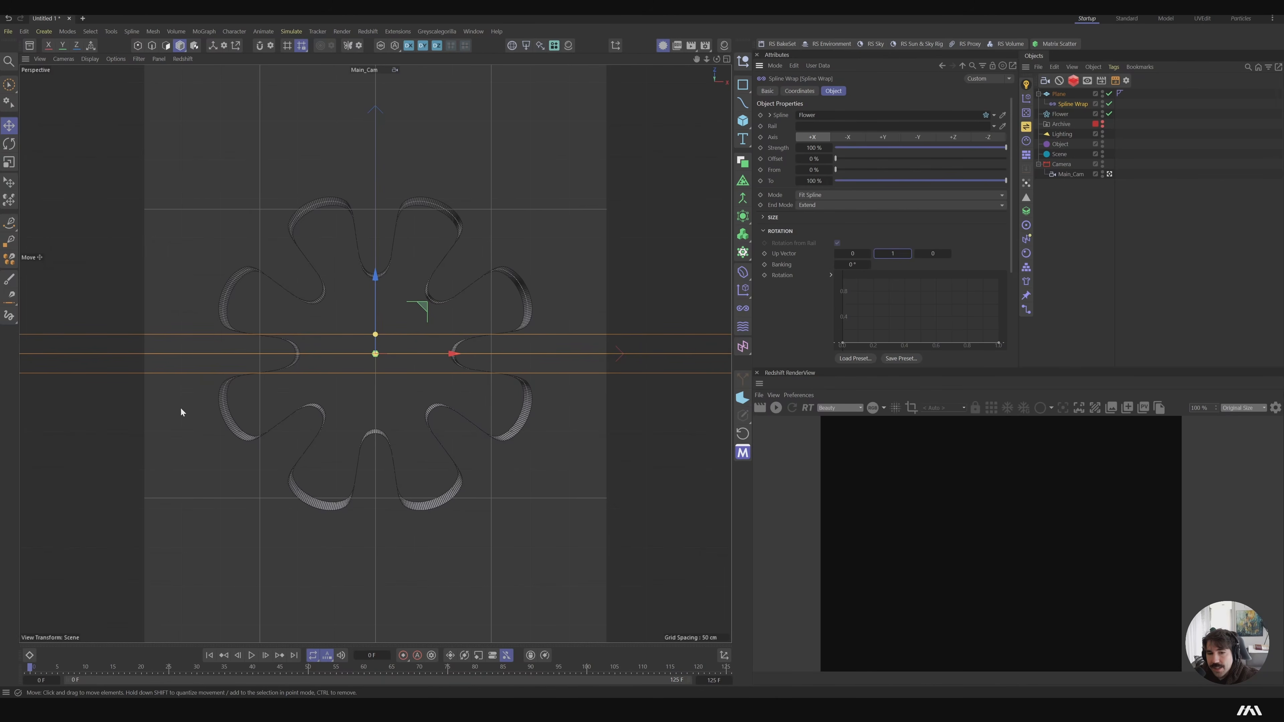
Switch Main_Cam's projection to Orthographic, compare it with Perspective, and set the orthographic zoom to 2.1
click(1071, 173)
click(861, 135)
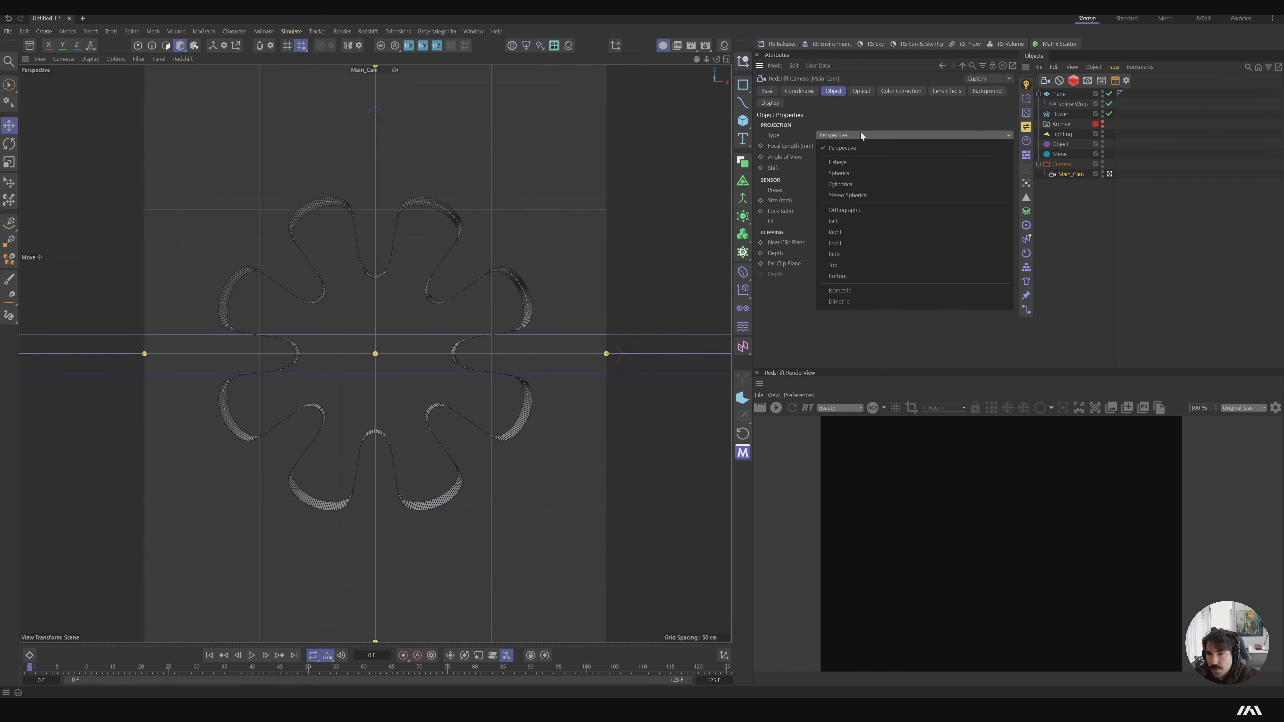
click(853, 210)
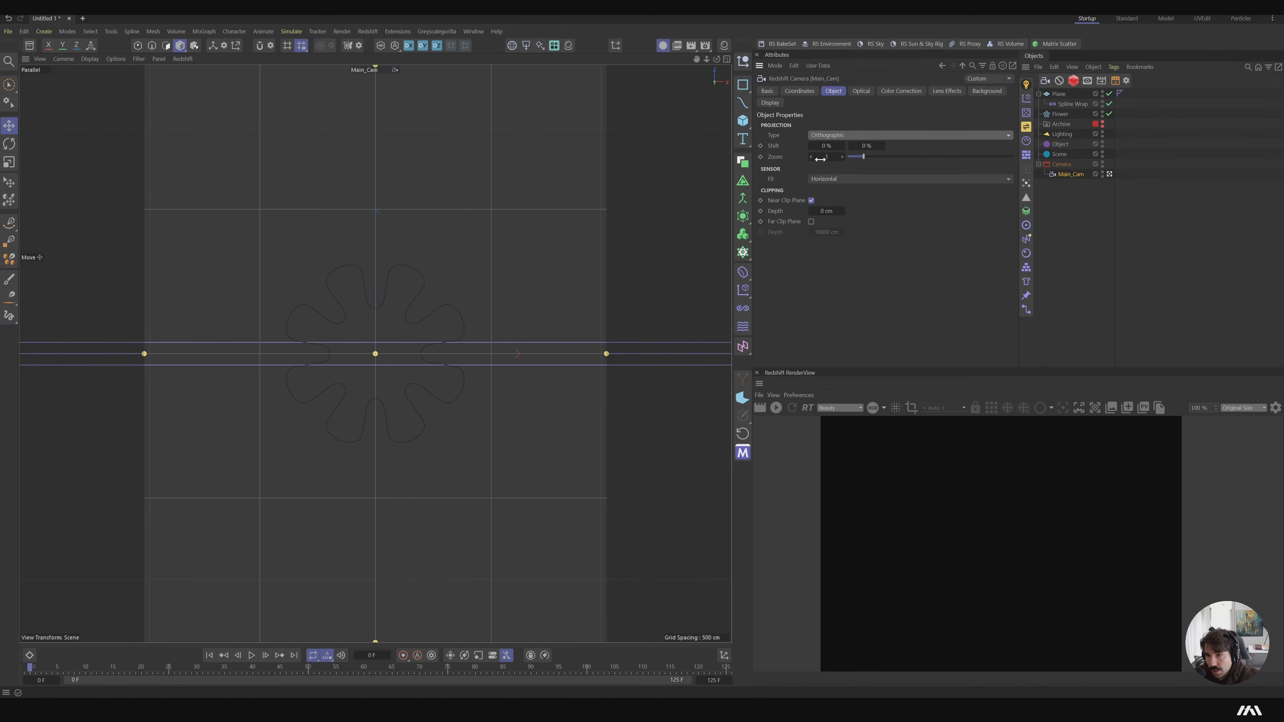
click(833, 137)
click(835, 151)
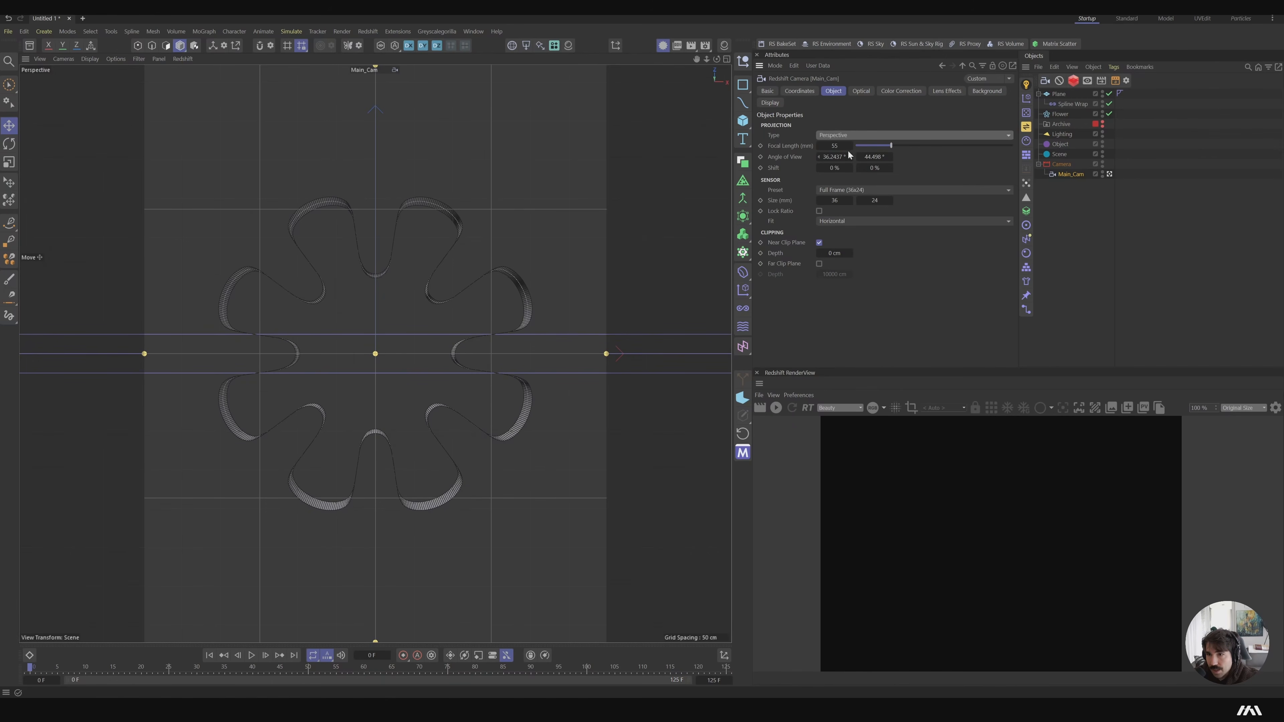
click(839, 136)
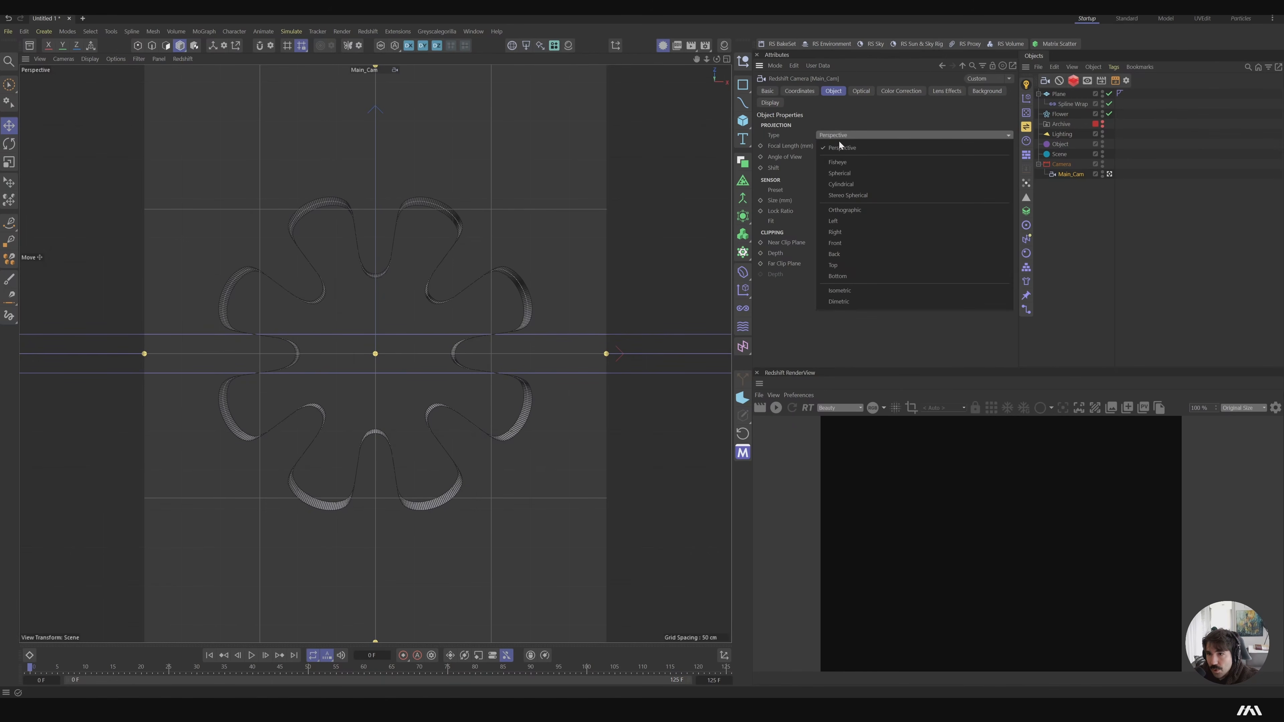
click(852, 209)
drag(828, 158, 880, 158)
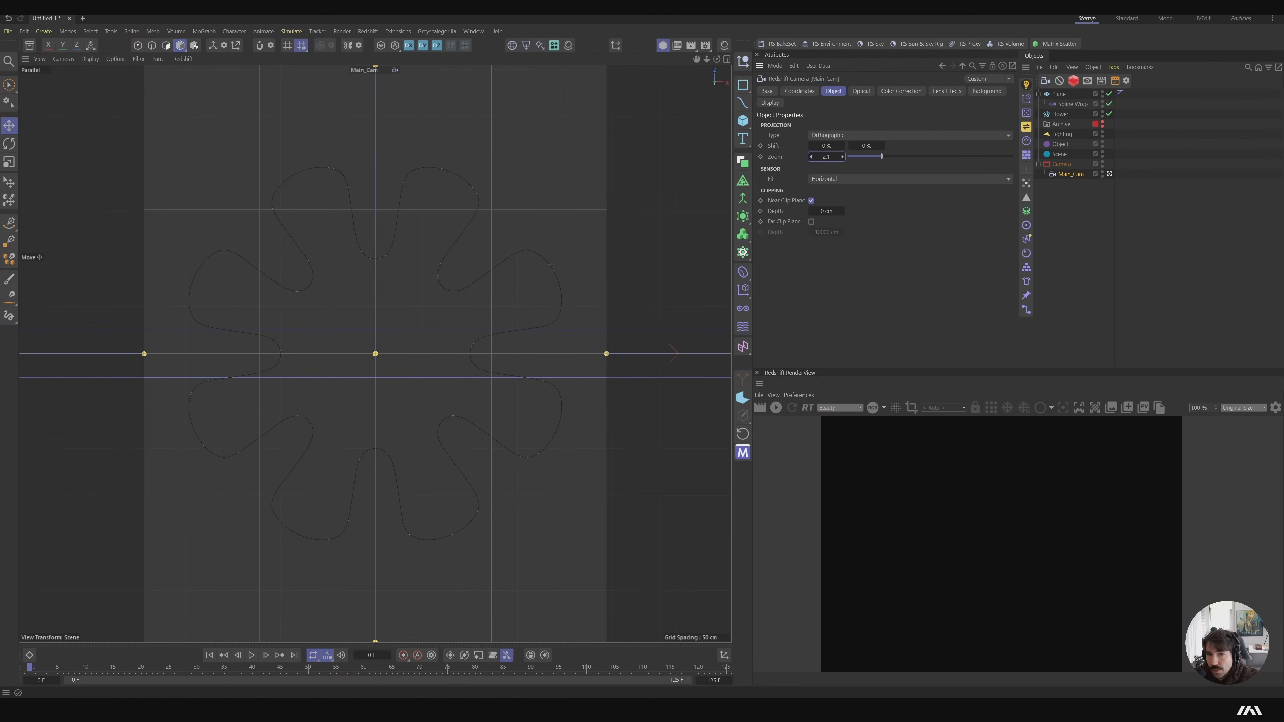
Examine the orthographic camera's frustum around the flower from the default camera, and return to the Main_Cam view
click(1109, 175)
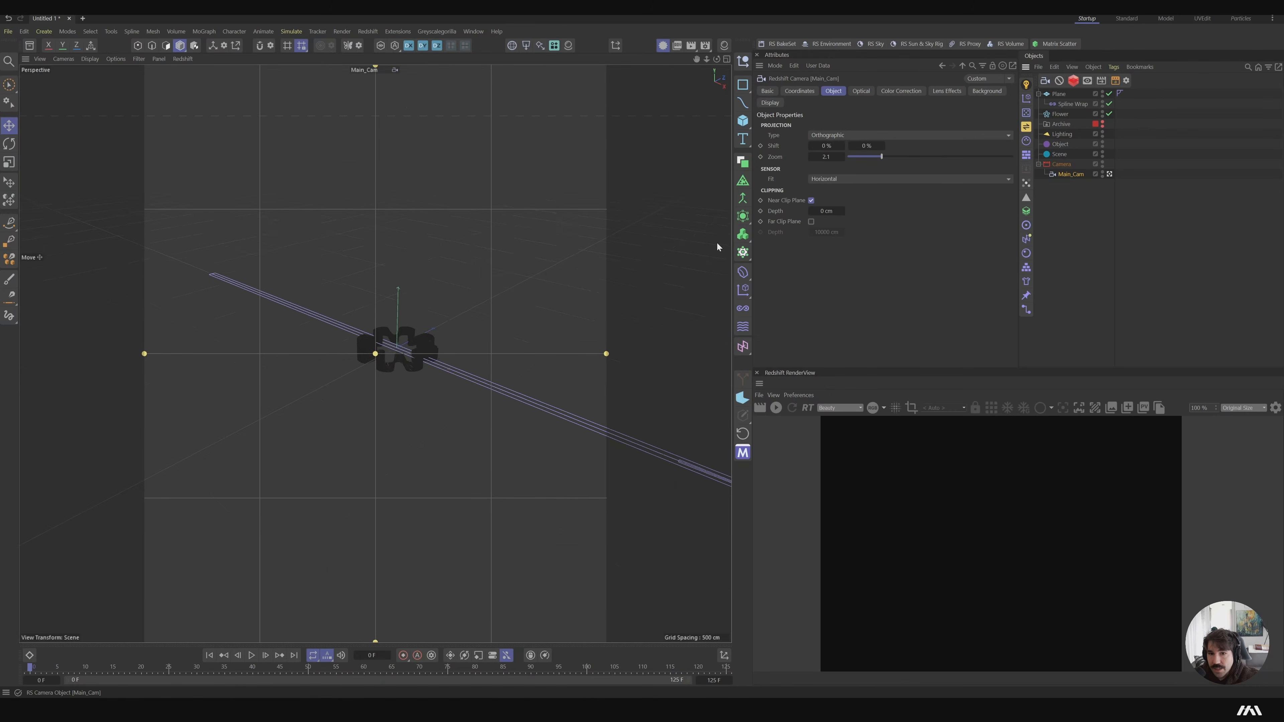
alt+drag(416, 328, 473, 404)
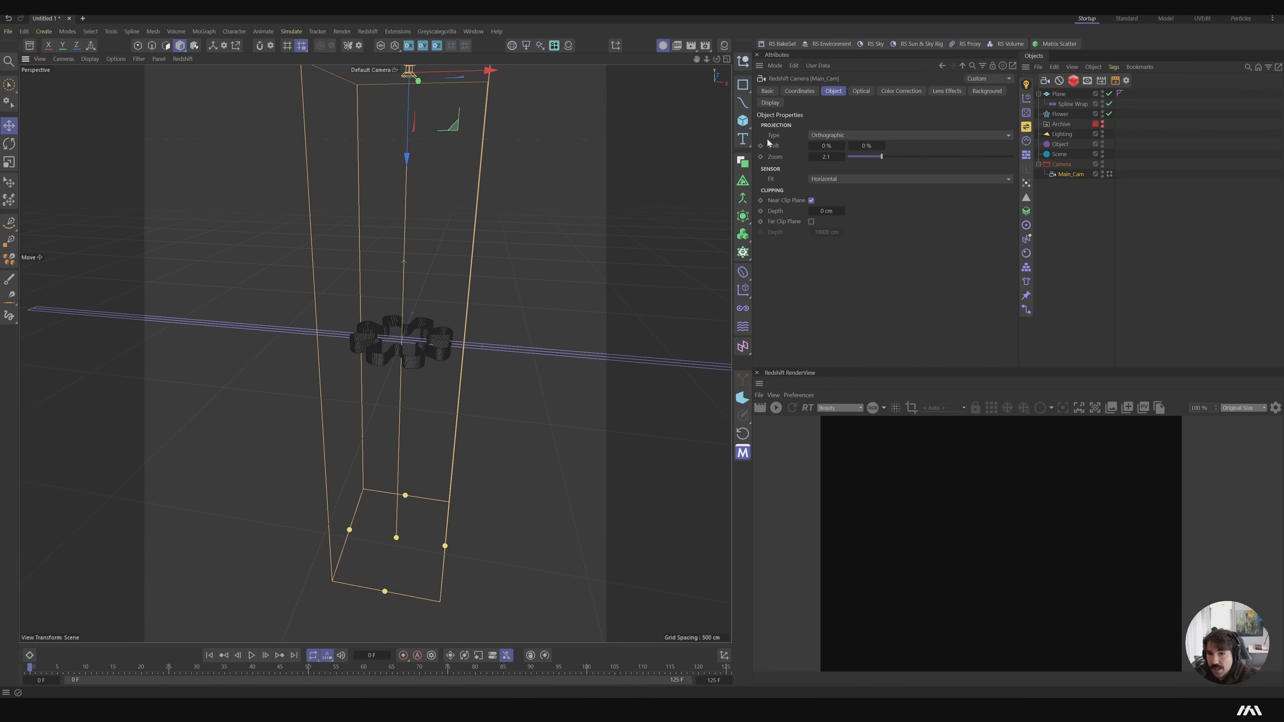
scroll(424, 318, down, 3)
alt+middle_drag(424, 319, 405, 335)
alt+drag(406, 336, 342, 216)
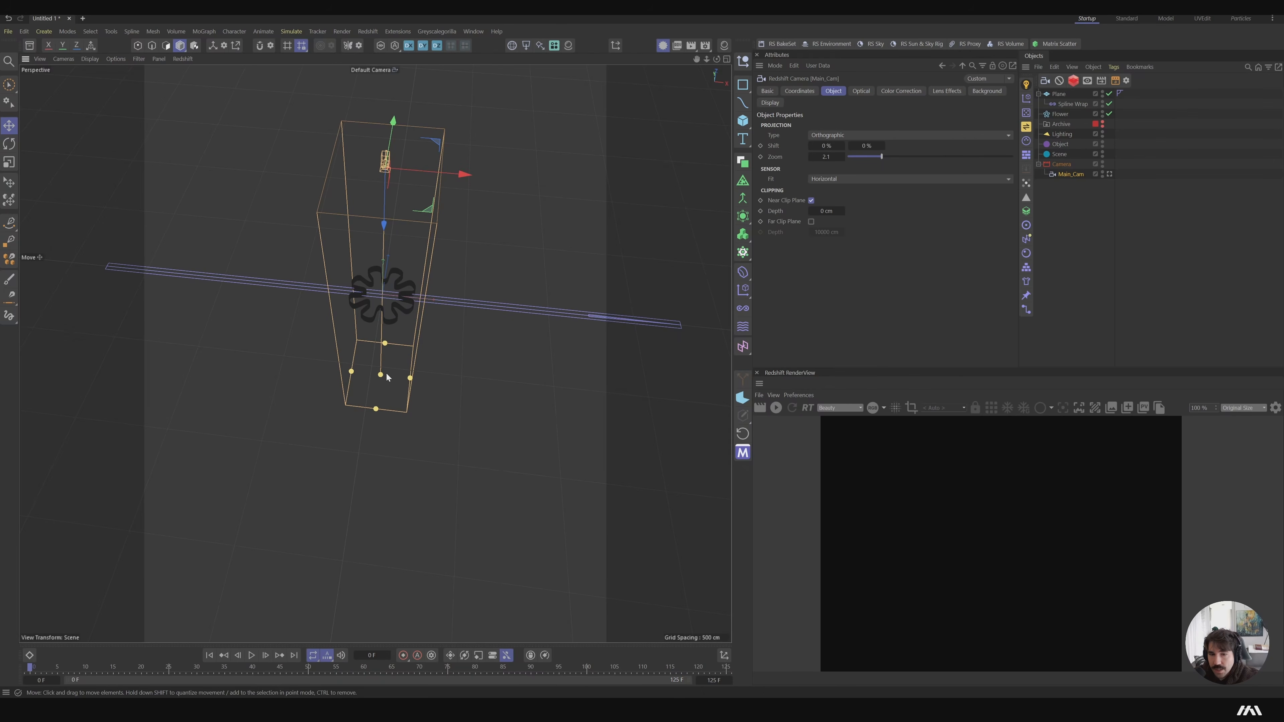
alt+drag(349, 250, 384, 248)
click(1109, 174)
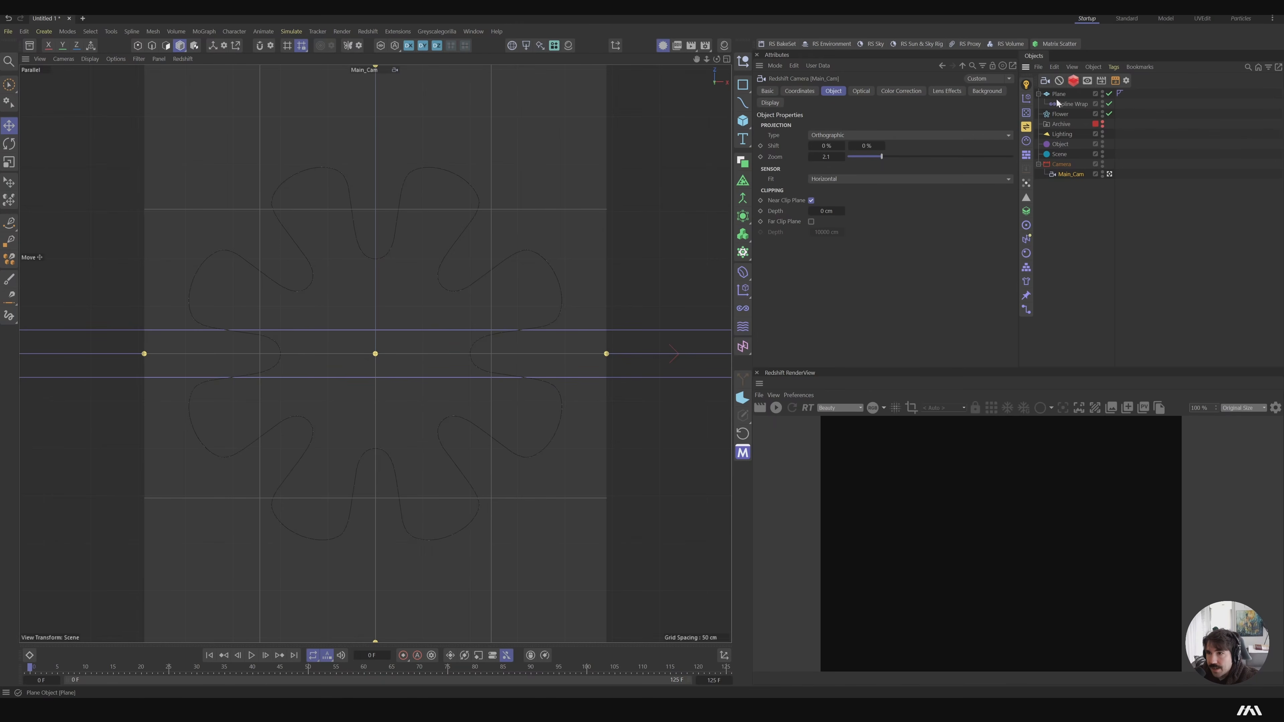
Create a Redshift Standard material, apply it to the ribbon plane, and set its emission weight to 2
click(568, 47)
click(624, 54)
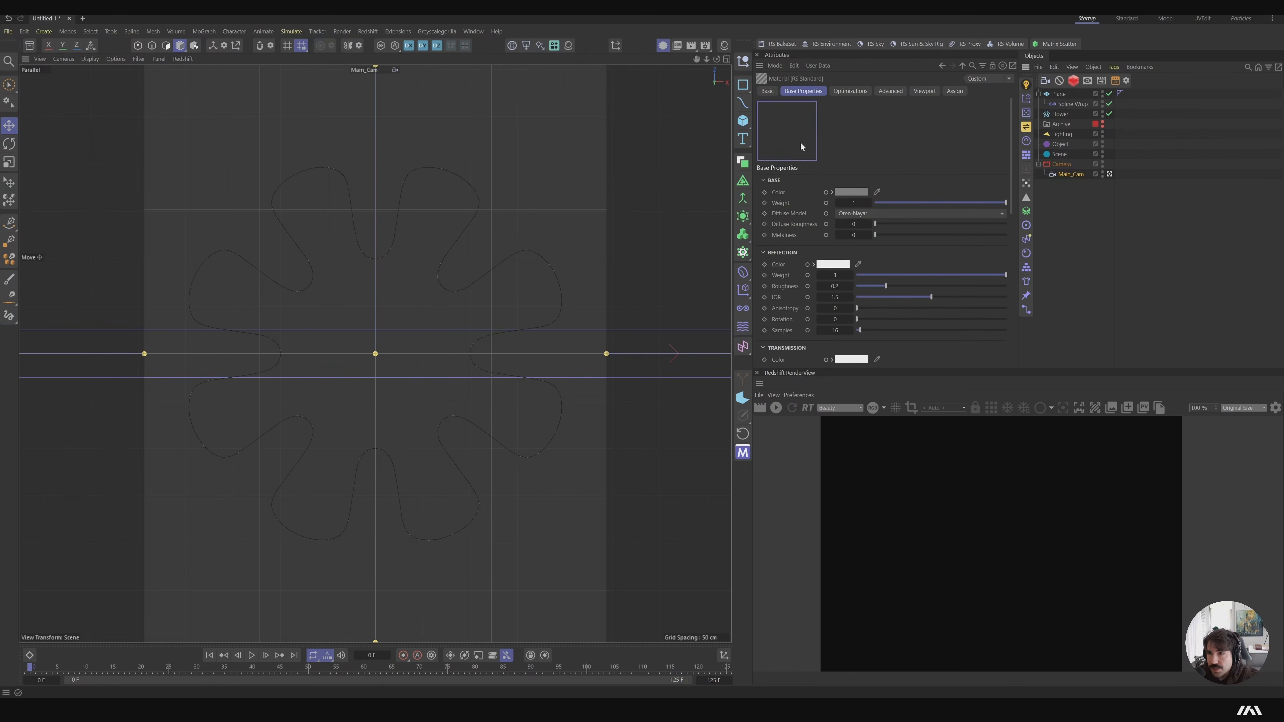
drag(1060, 96, 1060, 95)
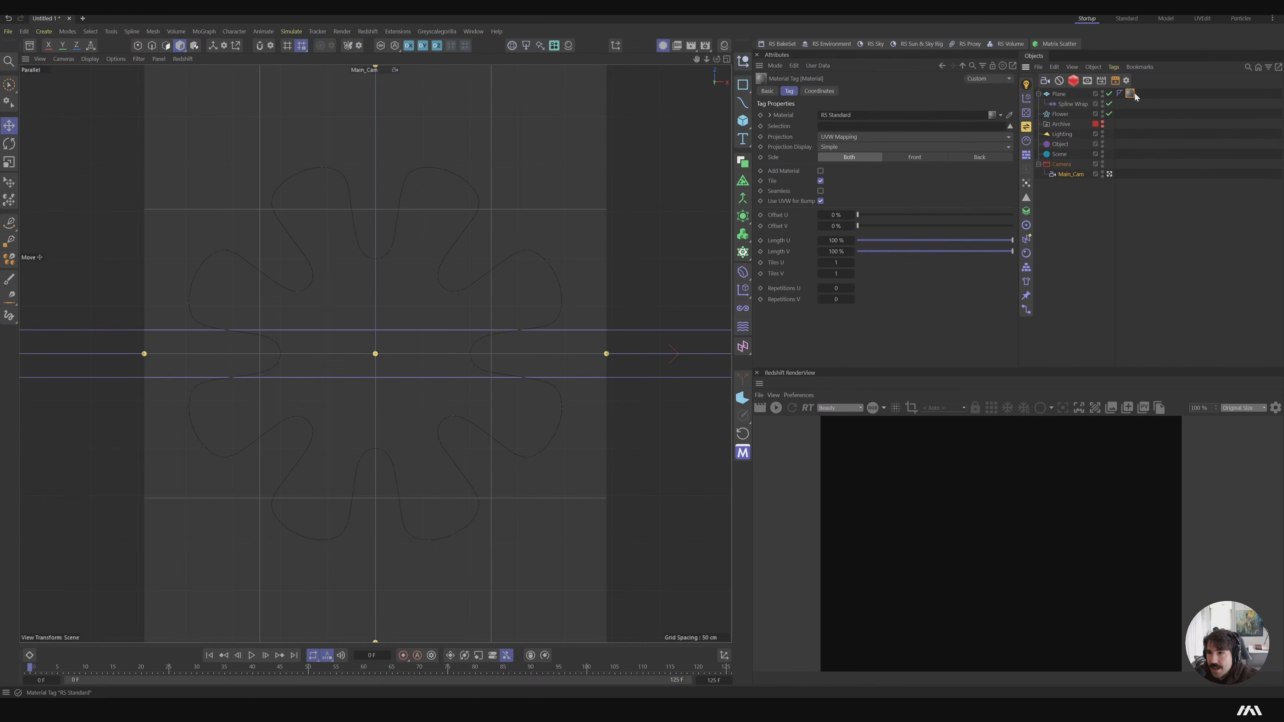
scroll(890, 212, down, 10)
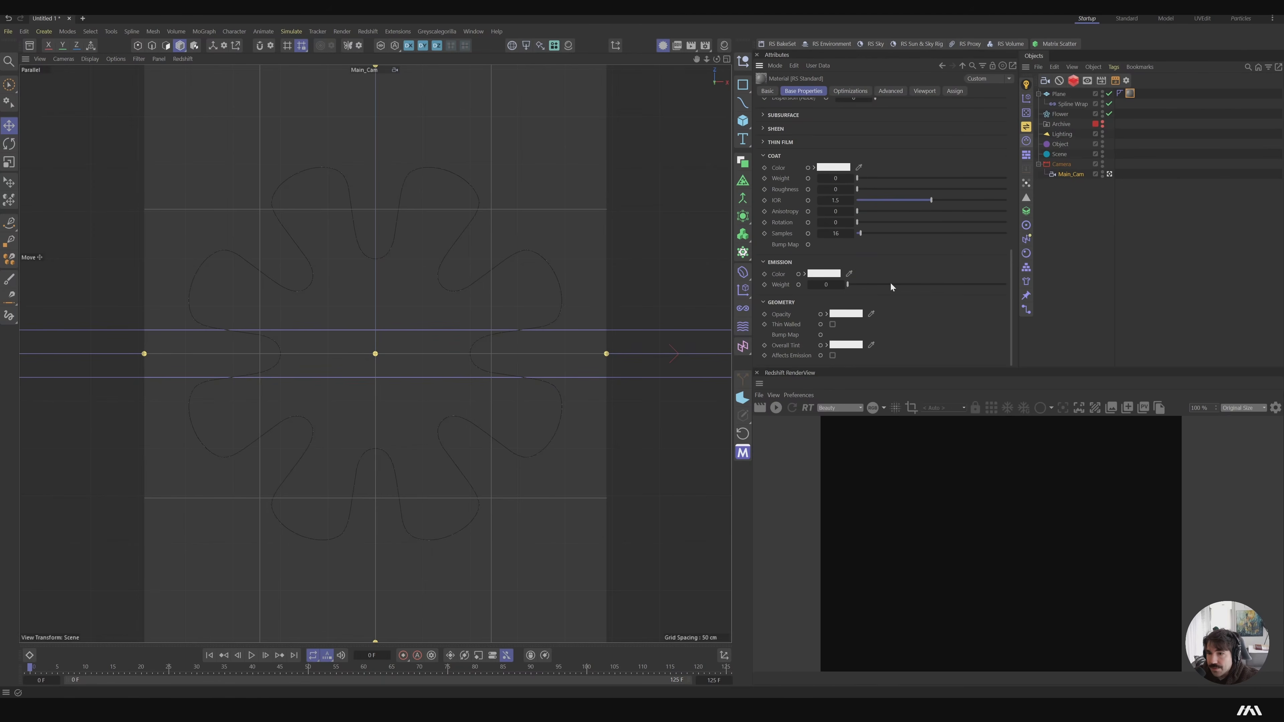
drag(1005, 286, 1007, 288)
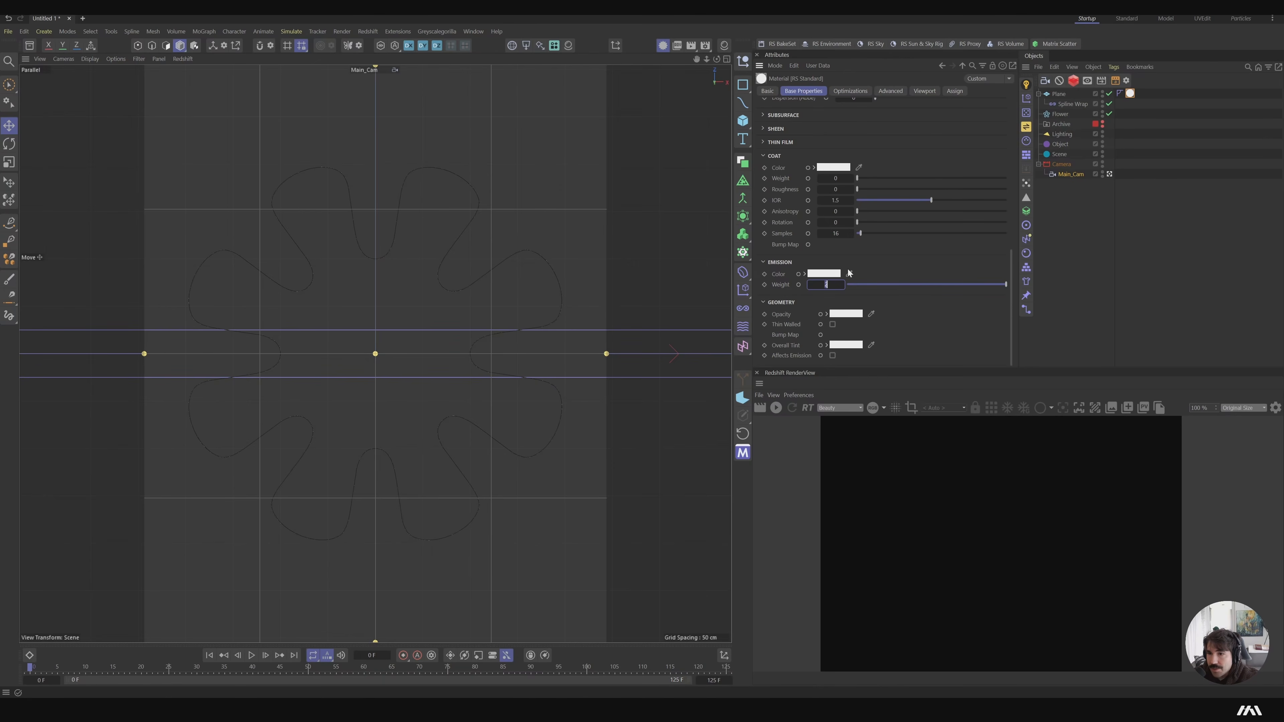
Start the Redshift live render, check the glowing ribbon from the default camera, and return to the Main_Cam view
click(776, 408)
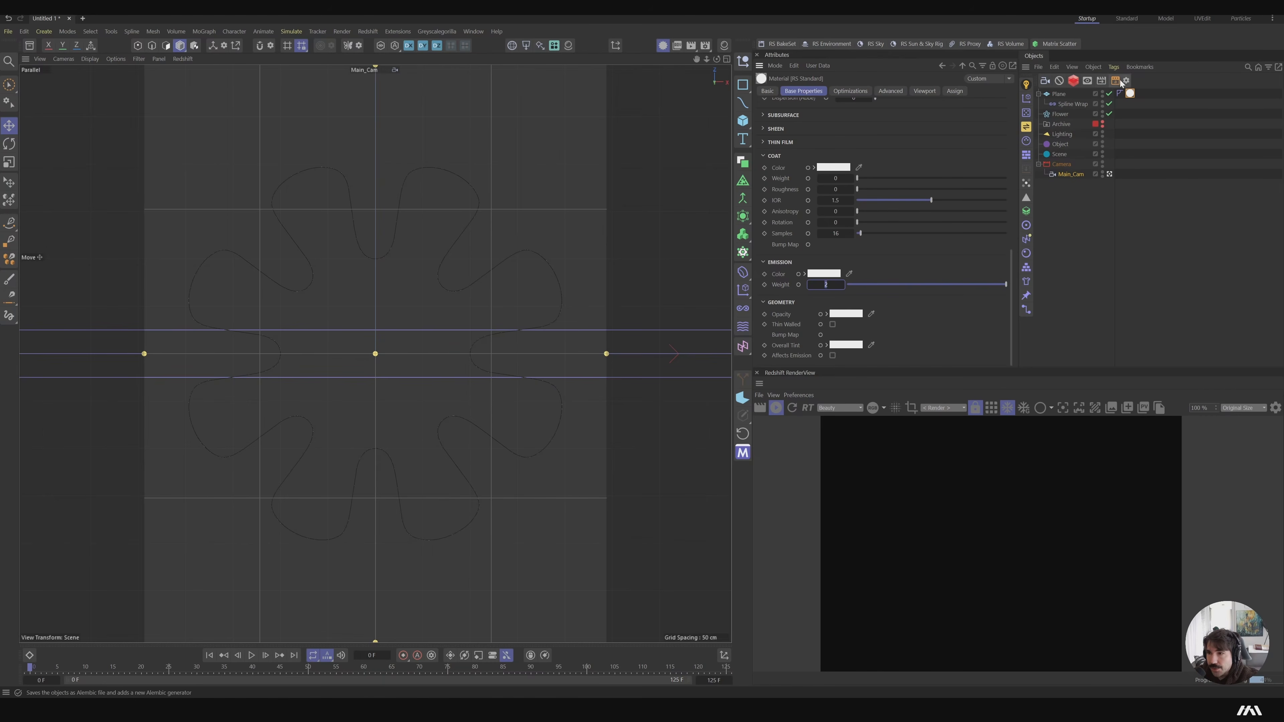
click(1110, 174)
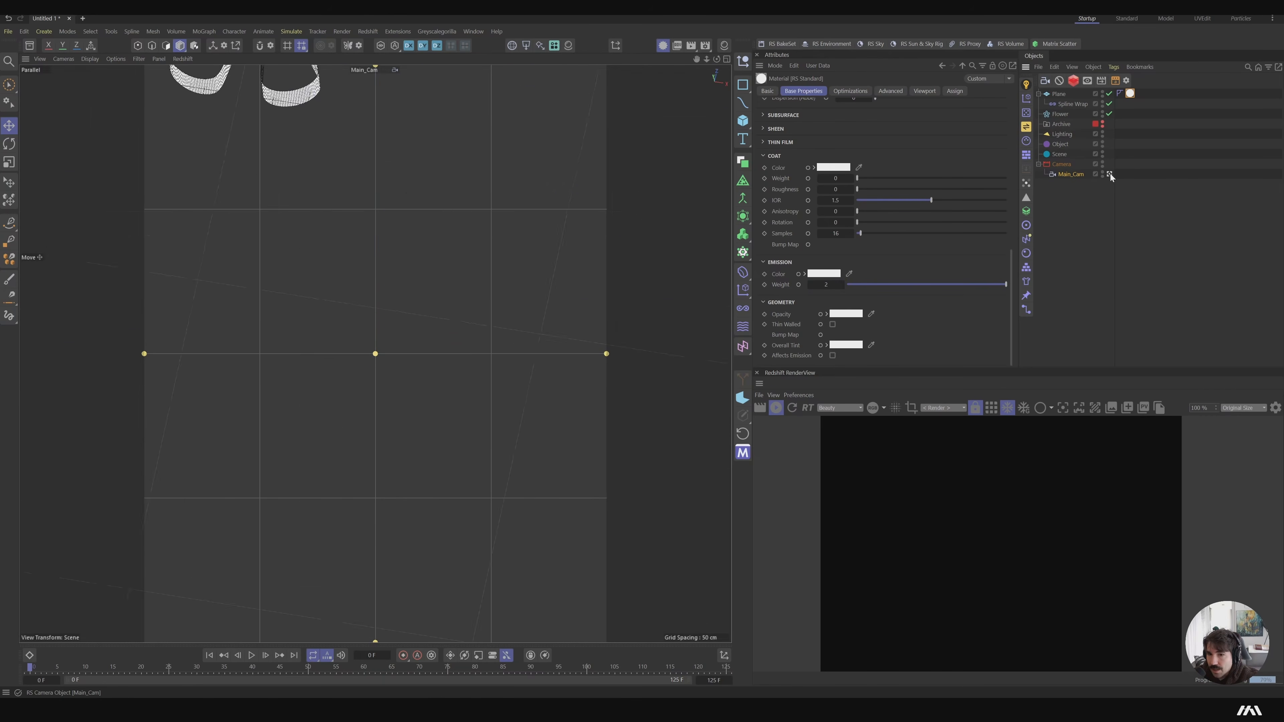
alt+right_drag(409, 293, 614, 313)
alt+drag(376, 354, 417, 238)
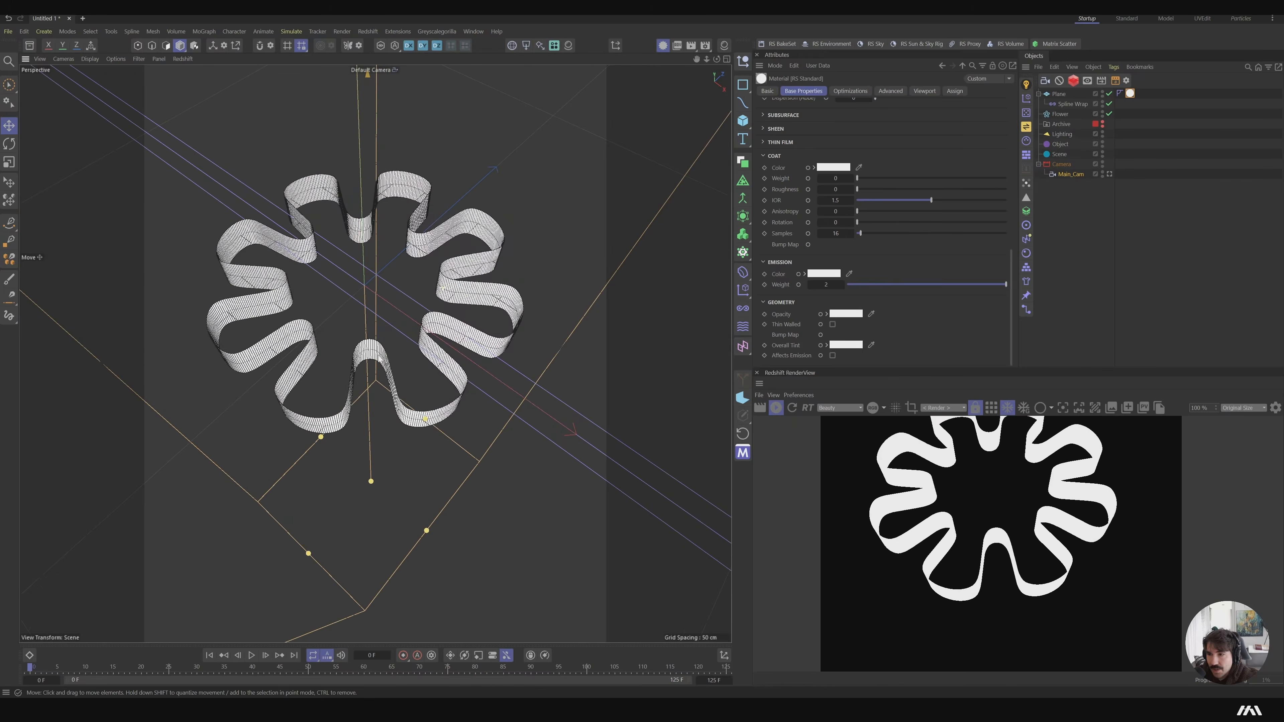
click(1110, 176)
click(1110, 174)
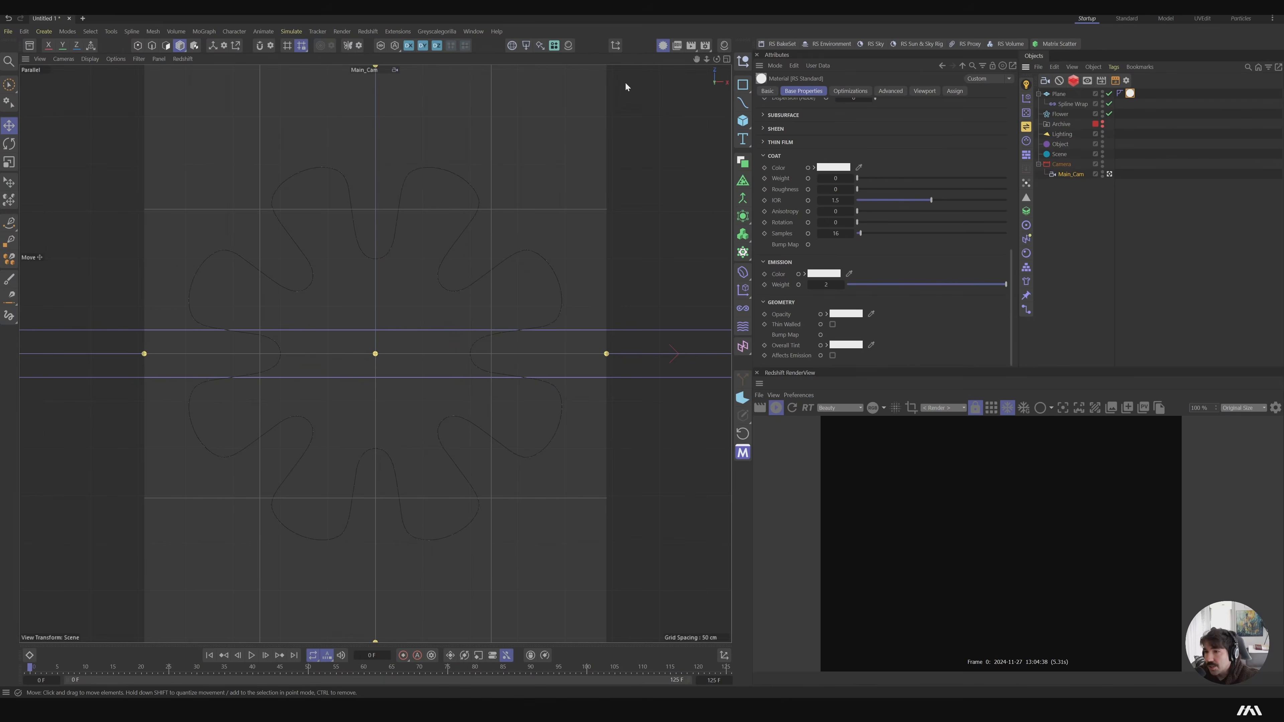
Add a second plane scaled up to about 747 cm square and rename it Ground
click(744, 124)
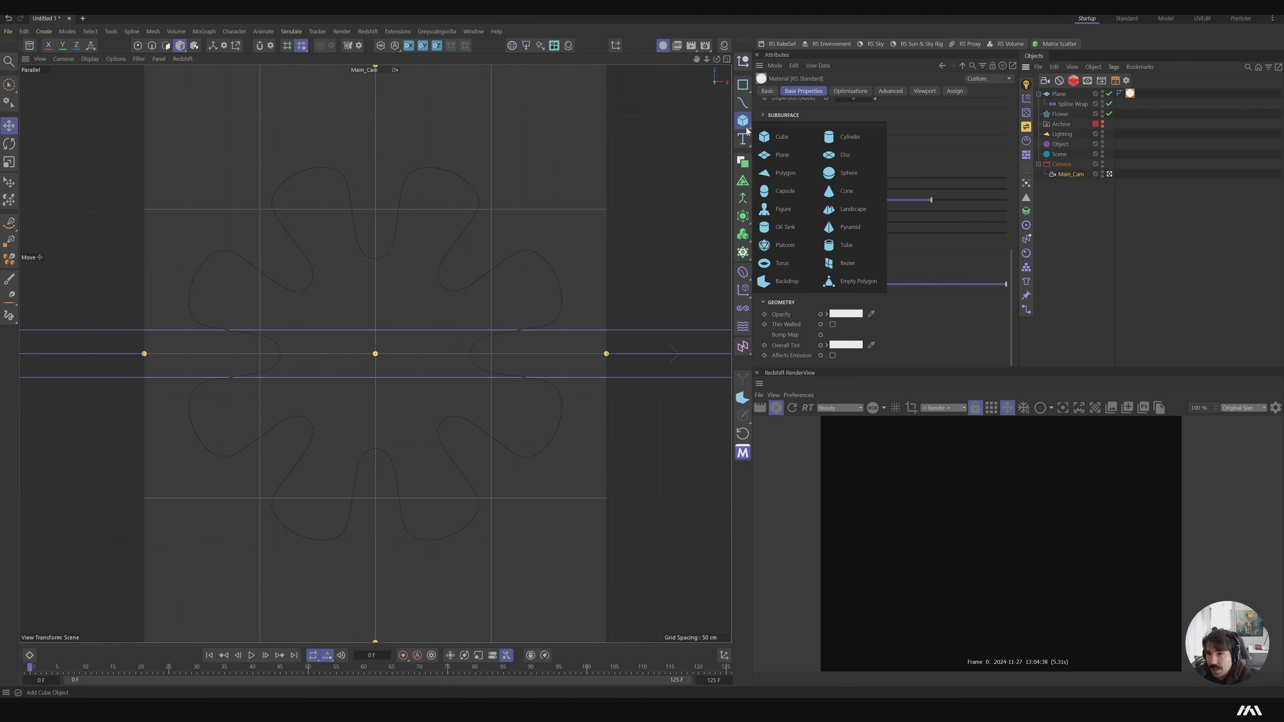
click(780, 160)
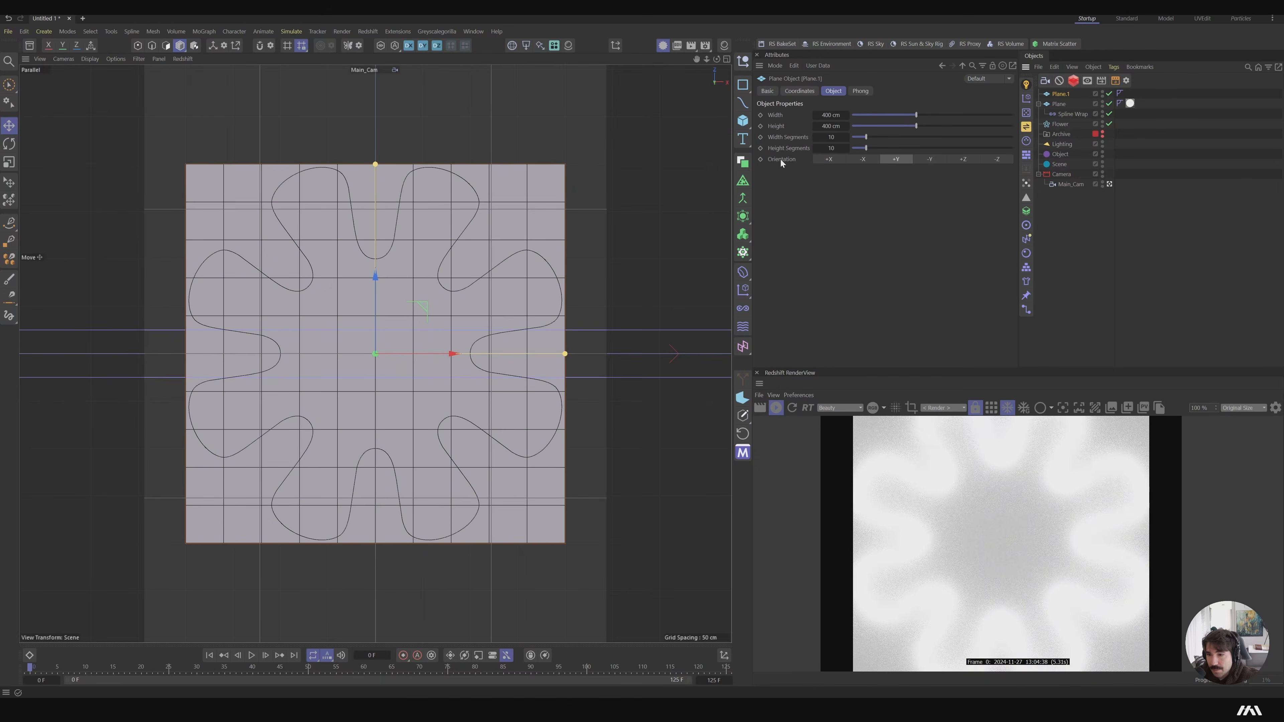
key(t)
drag(449, 226, 611, 229)
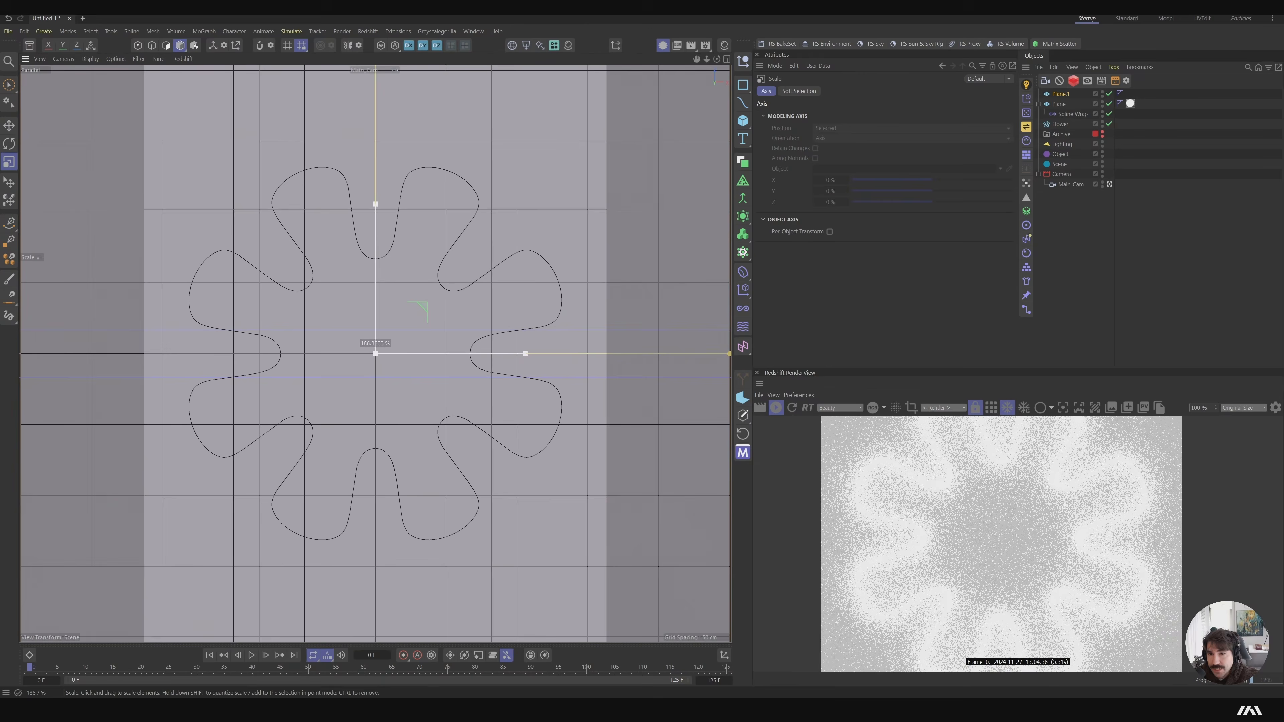
double_click(1060, 94)
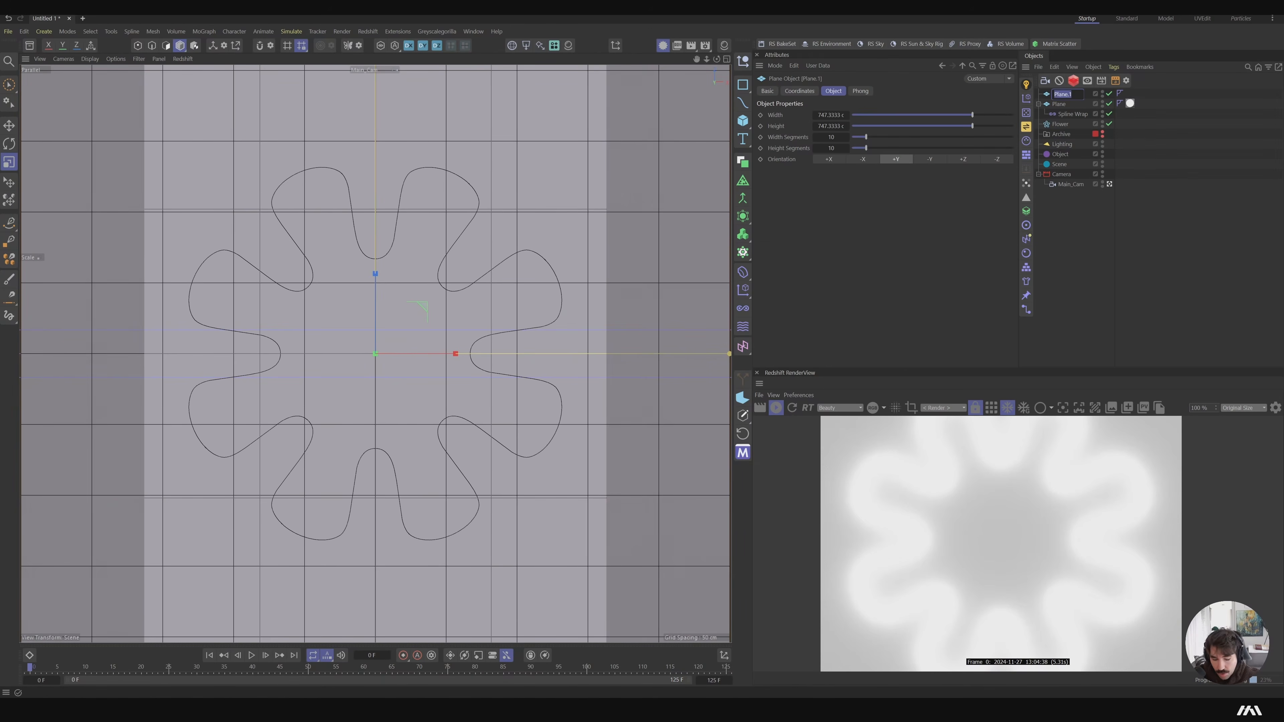
text(Ground)
key(Return)
Set the ribbon plane's height to 6 cm, check it from the default camera, and return to the Main_Cam view
click(1109, 185)
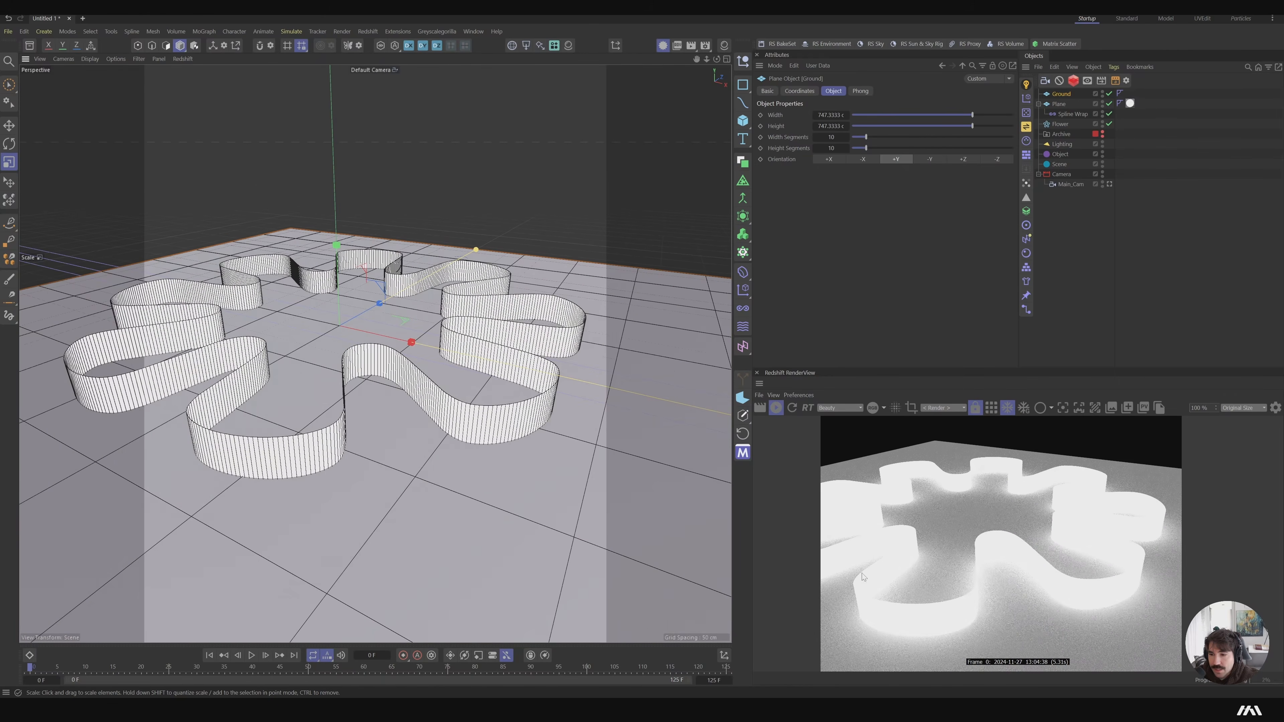
alt+drag(376, 397, 411, 352)
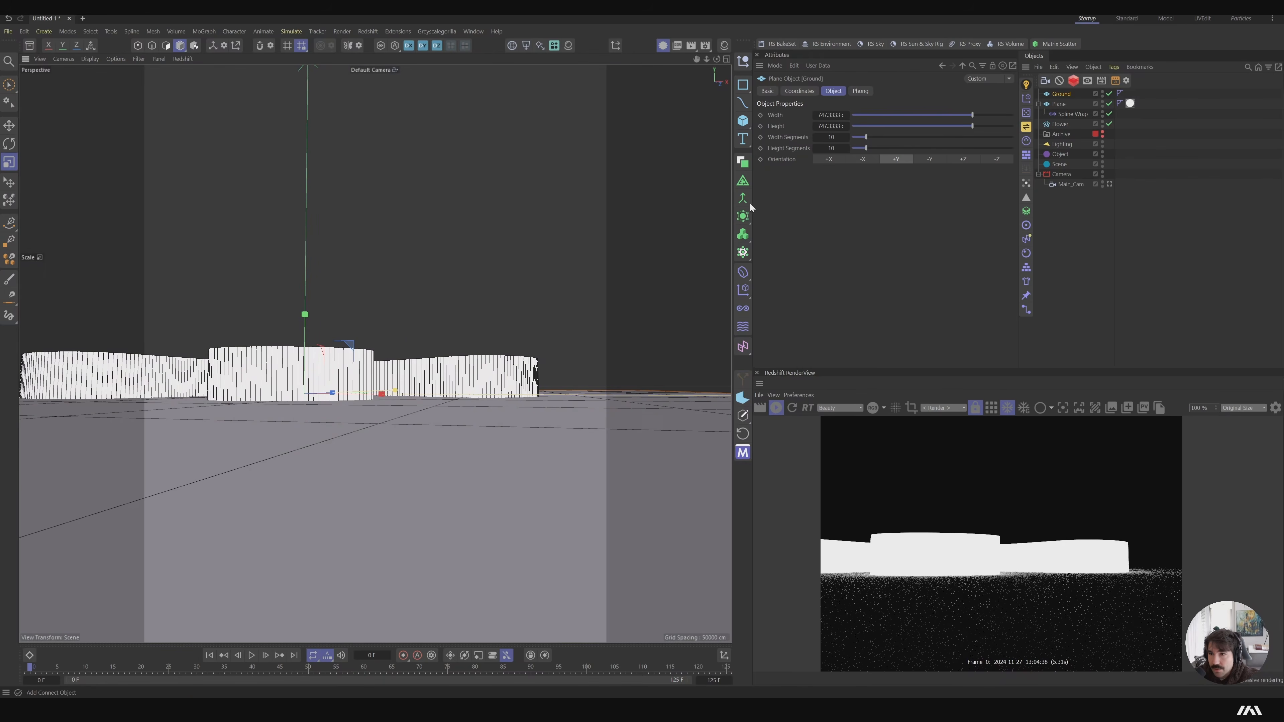
click(1059, 105)
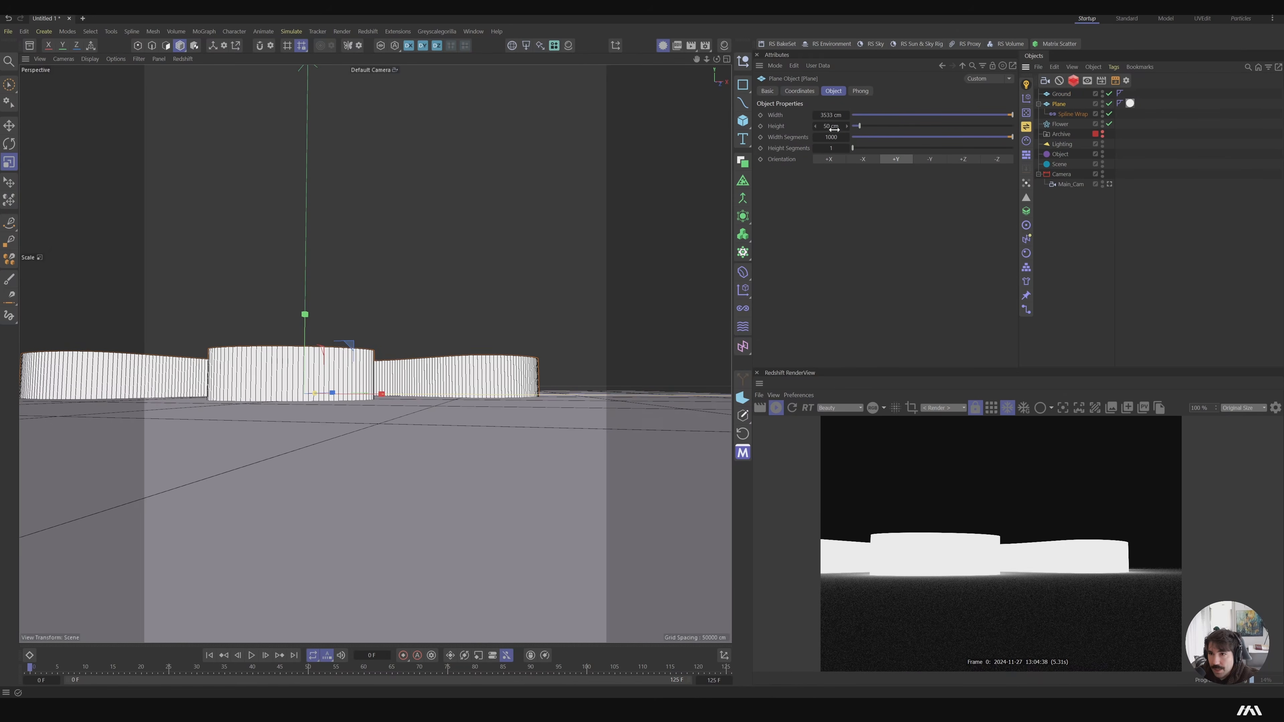
mouse_move(833, 129)
mouse_down()
mouse_move(807, 150)
mouse_move(828, 128)
mouse_up()
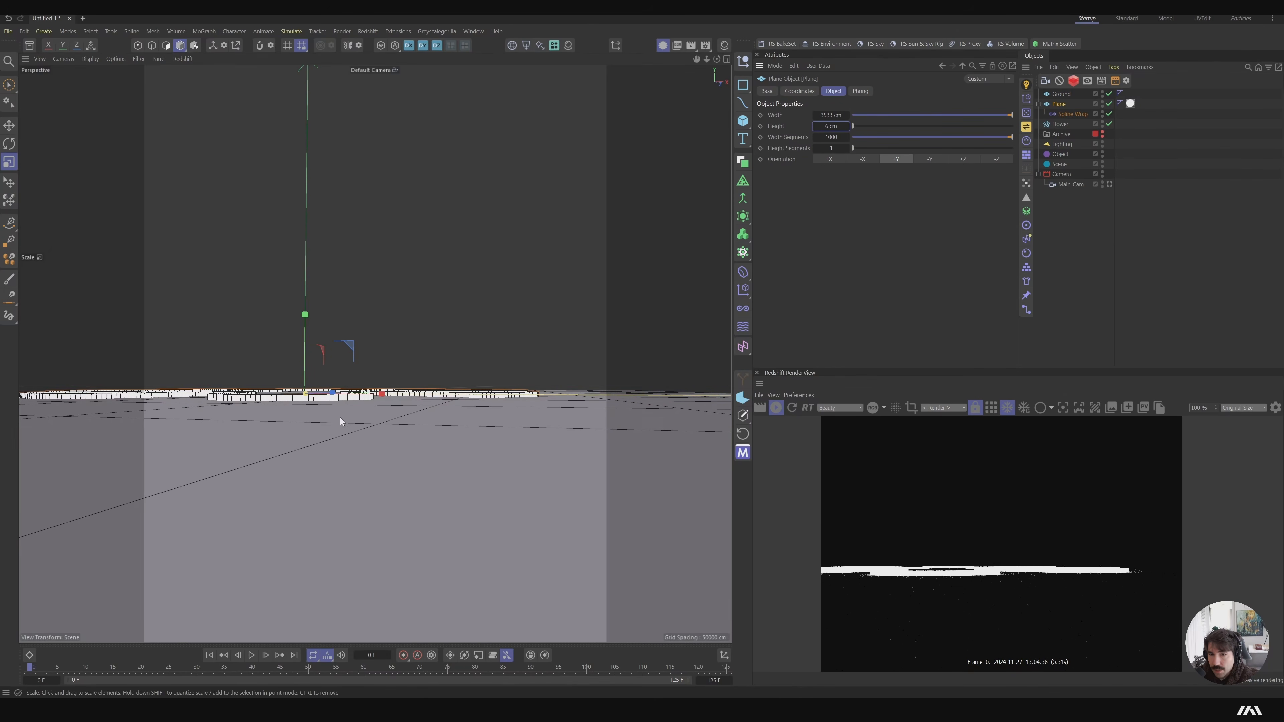
alt+drag(340, 418, 344, 521)
alt+right_drag(344, 521, 325, 381)
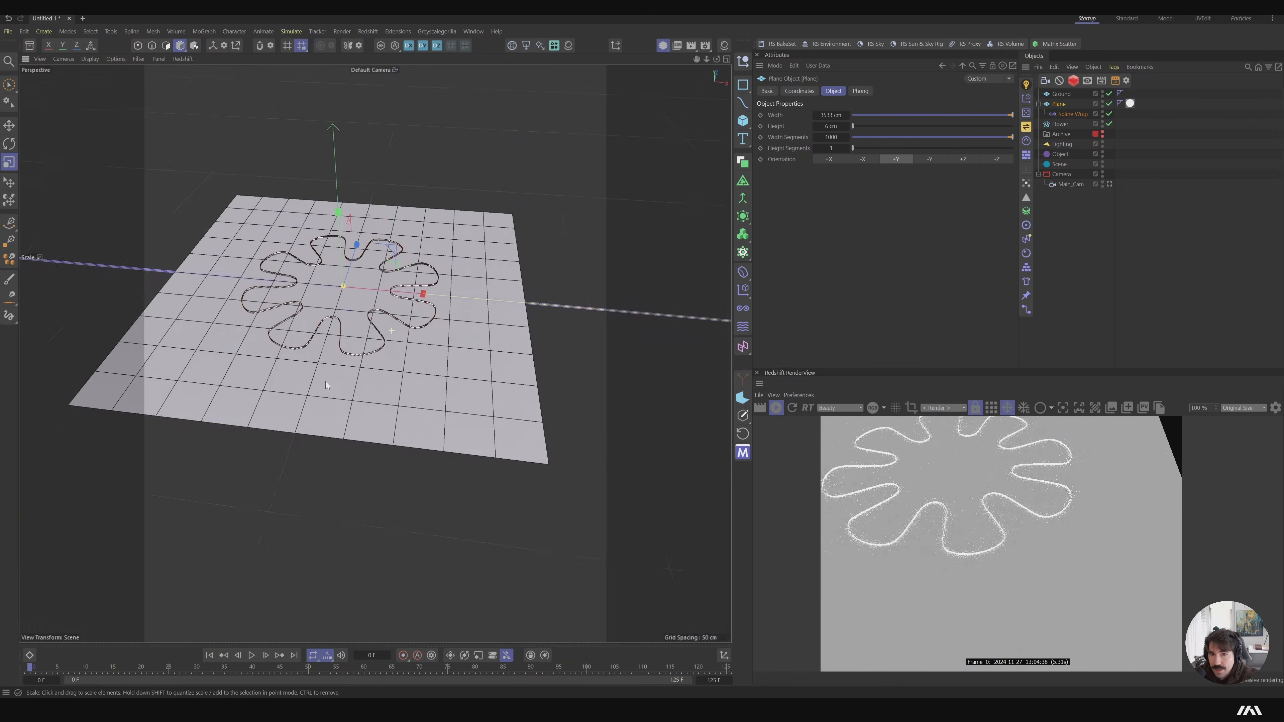
alt+drag(325, 382, 349, 445)
click(1111, 184)
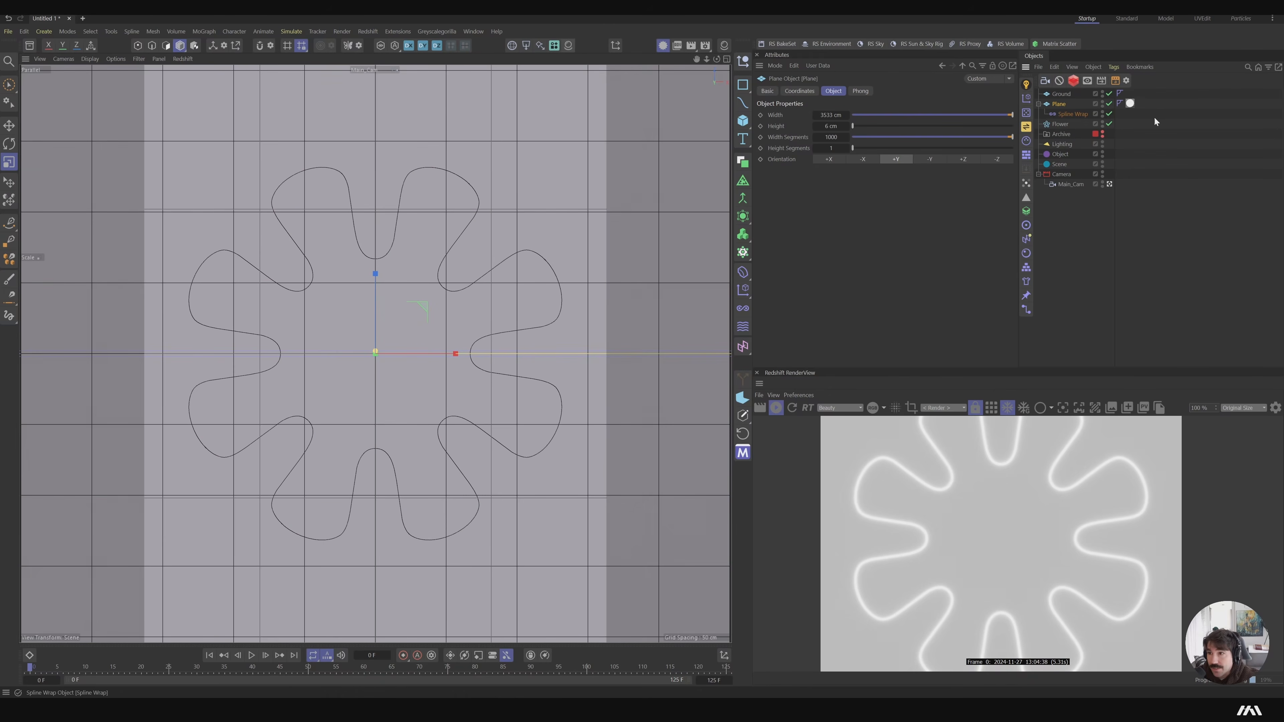
Create another Redshift Standard material and apply it to the Ground plane
click(569, 45)
mouse_move(596, 52)
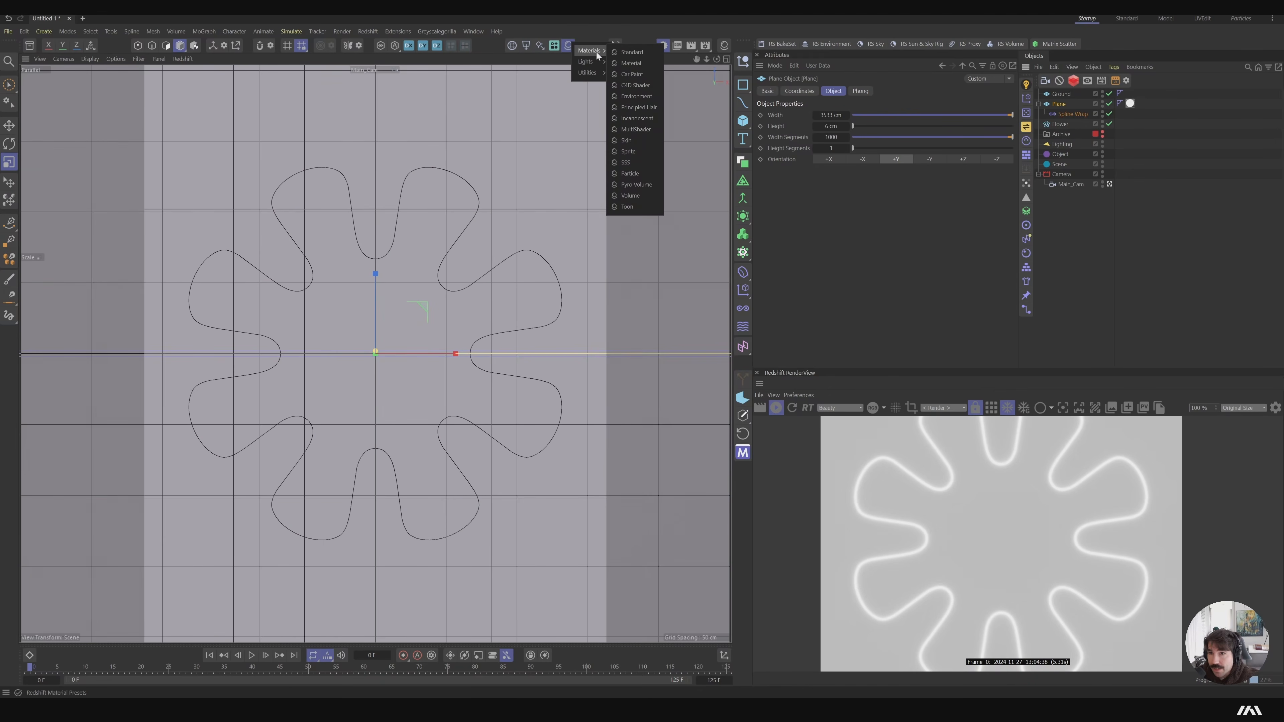
click(637, 53)
drag(806, 131, 1060, 95)
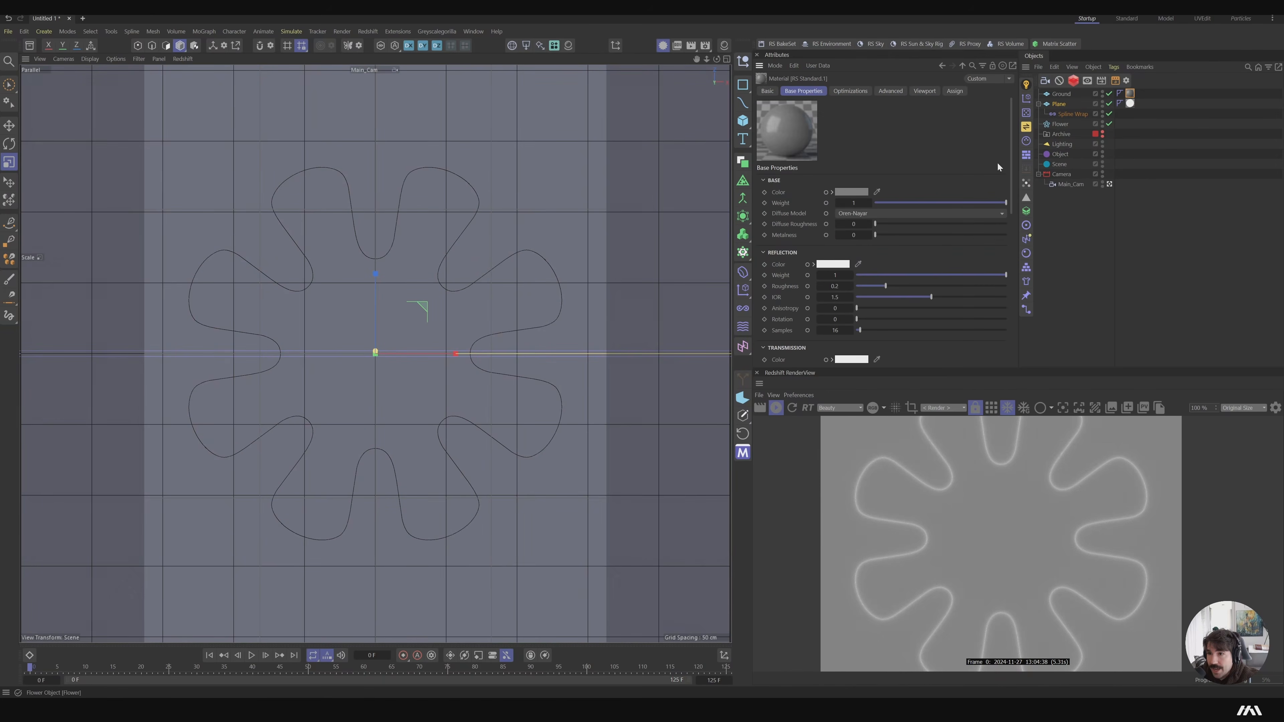
Try a dark grey reflection colour of RGB 31 on the Ground material and set its base colour to black
click(839, 264)
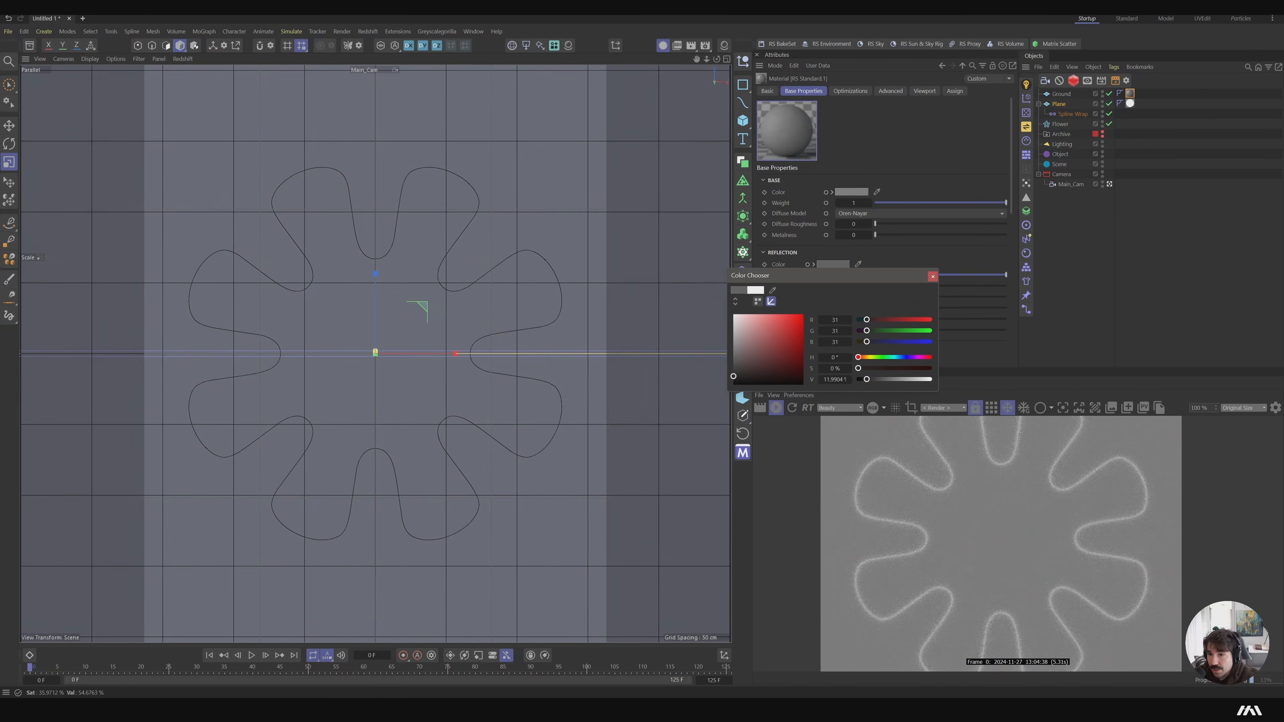
click(933, 276)
click(857, 192)
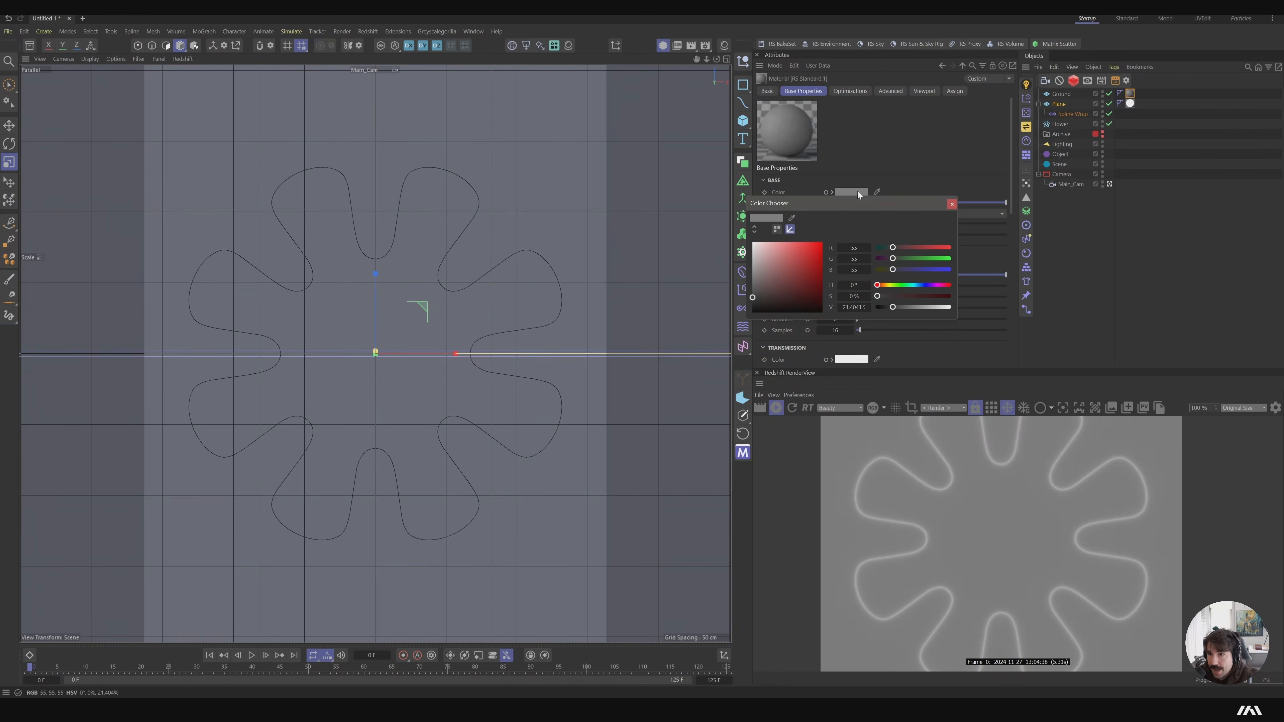
click(763, 313)
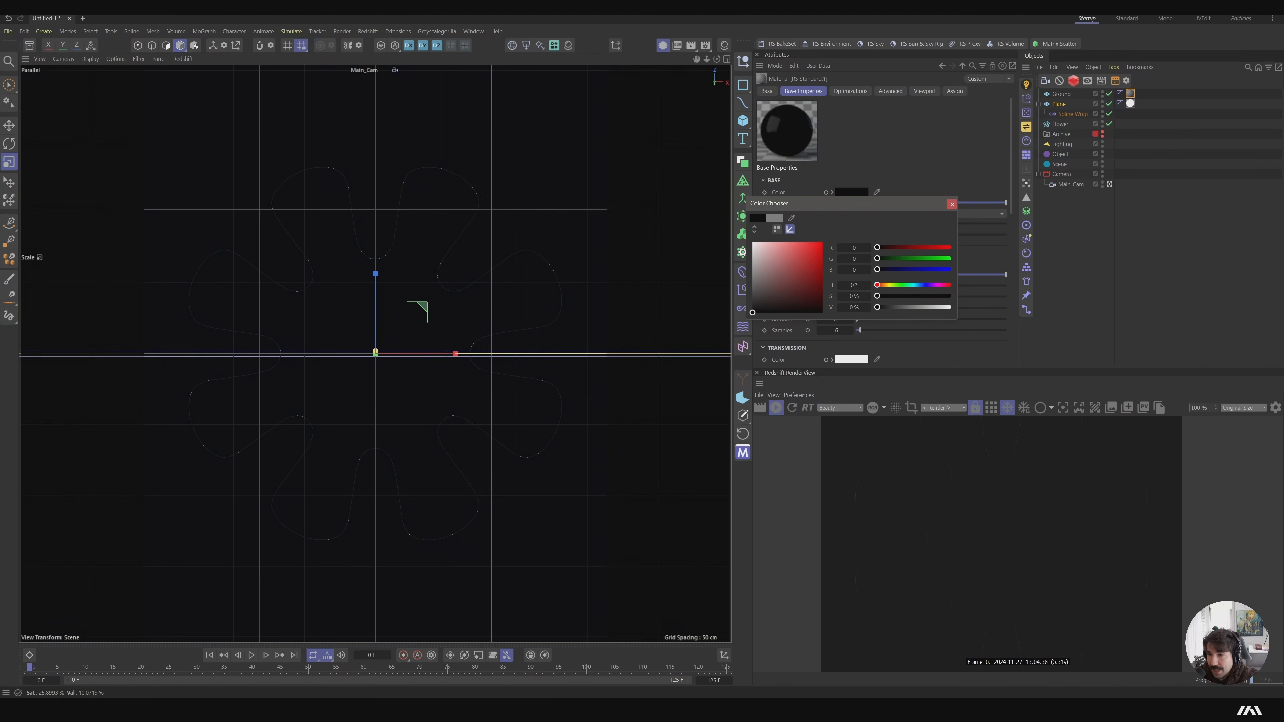
click(952, 204)
Set the Ground material's reflection colour to light grey, RGB 200, and raise its metalness to the maximum
click(835, 265)
click(734, 326)
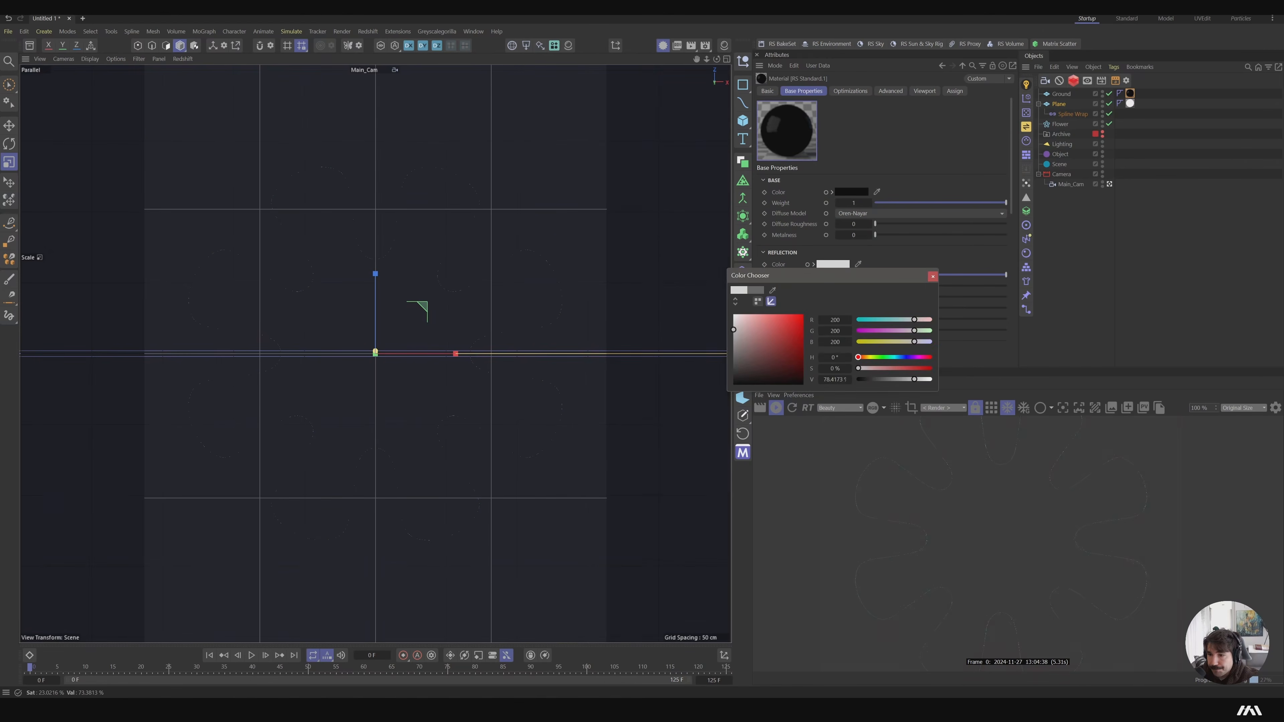
click(933, 277)
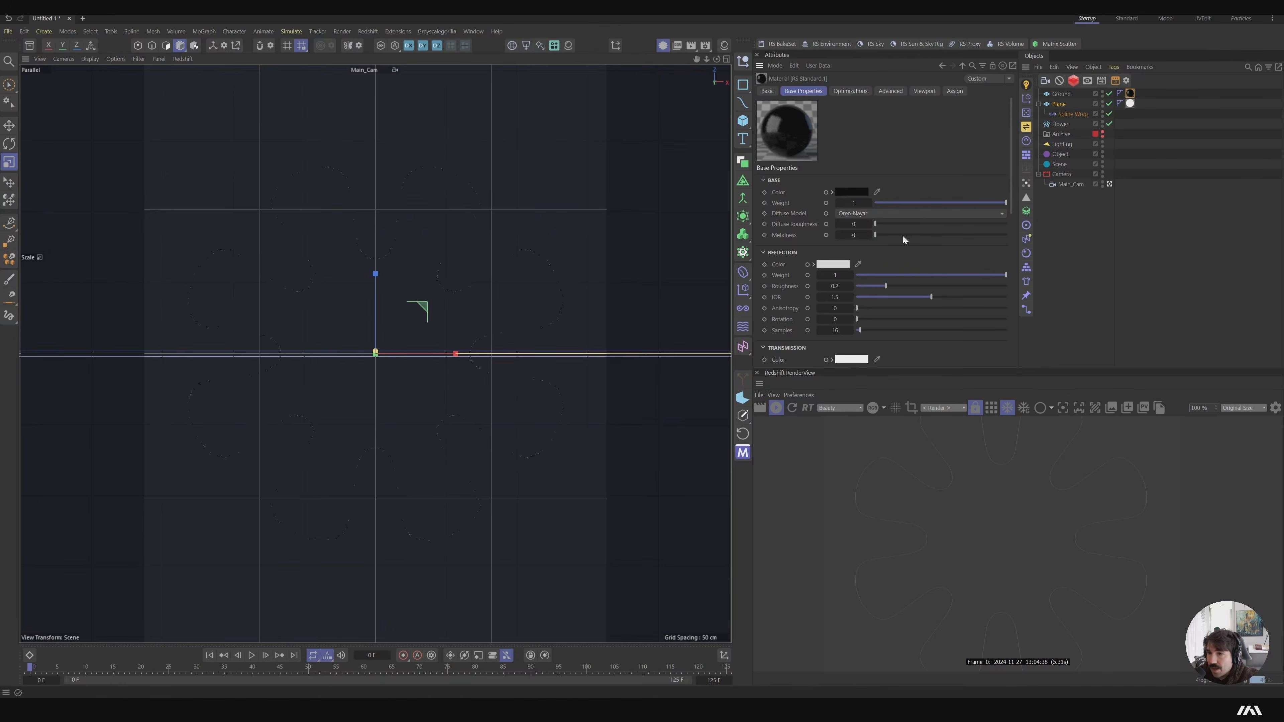
drag(902, 236, 1021, 251)
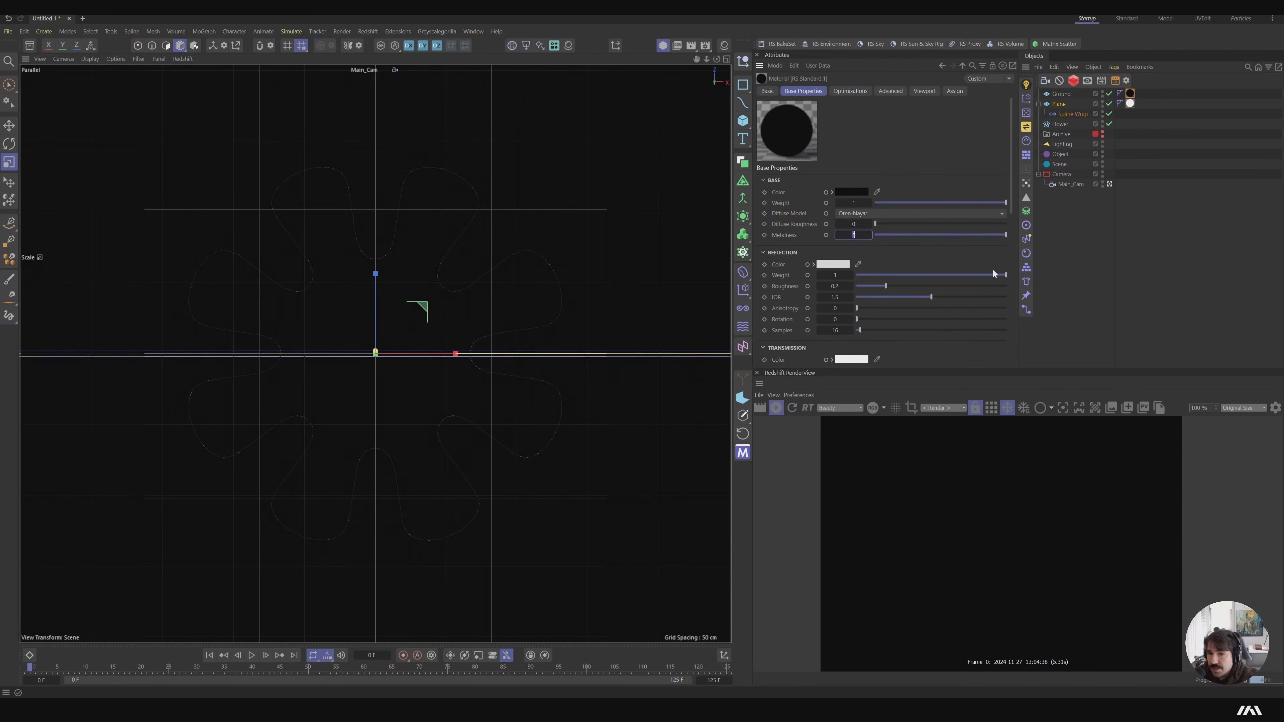
Review the emission settings of the ribbon Plane's material
click(1130, 103)
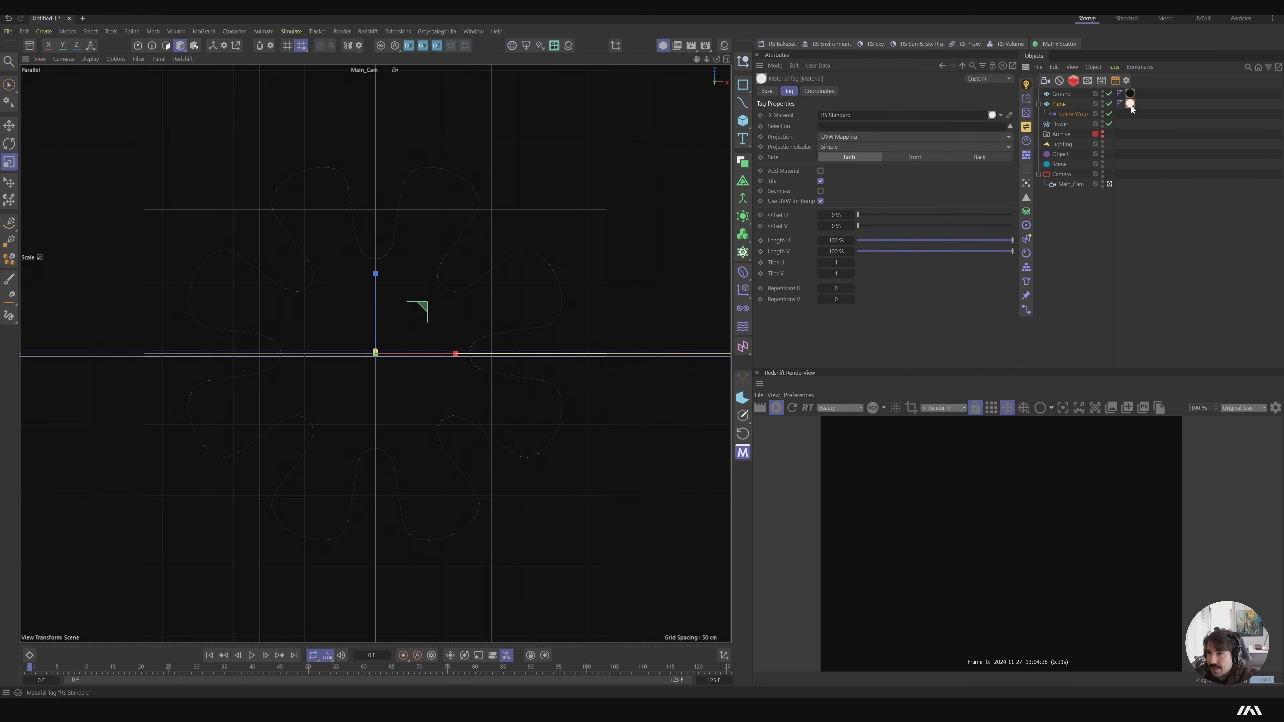
double_click(1130, 104)
scroll(970, 243, down, 10)
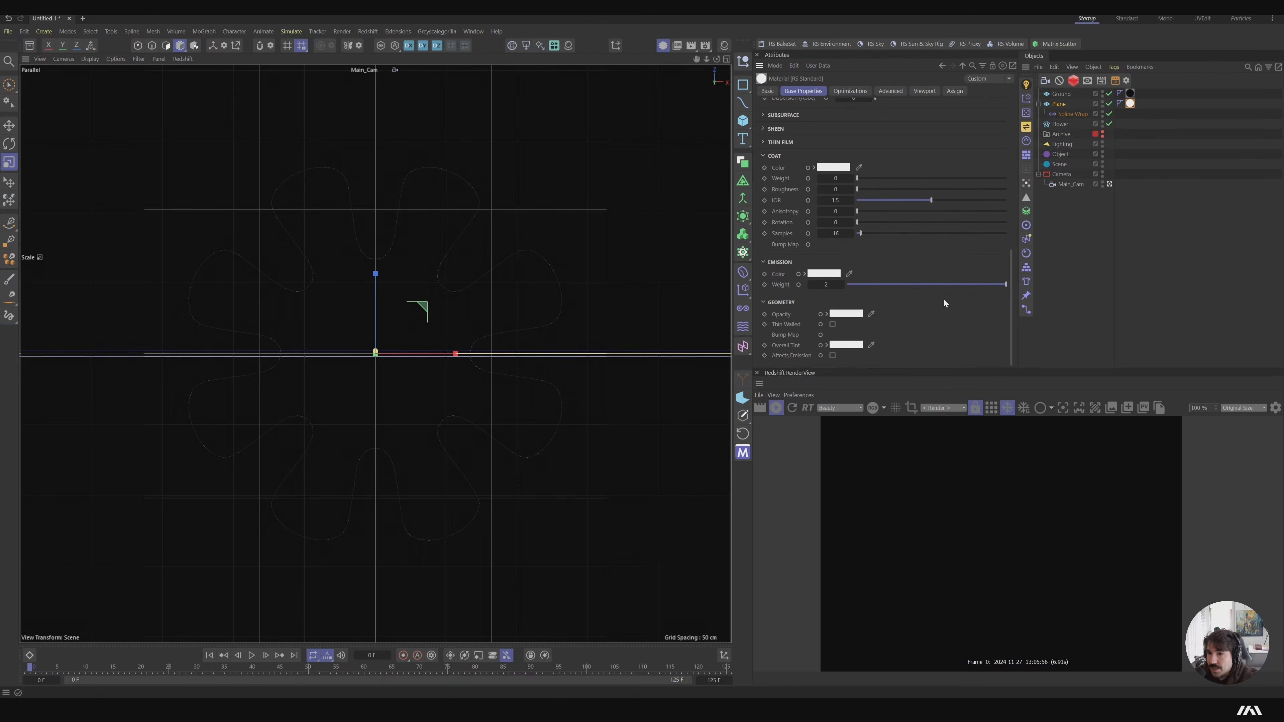
drag(829, 286, 928, 203)
Try a dark grey base colour on the Ground material, return it to black, and raise the reflection roughness to about 0.69
click(1129, 103)
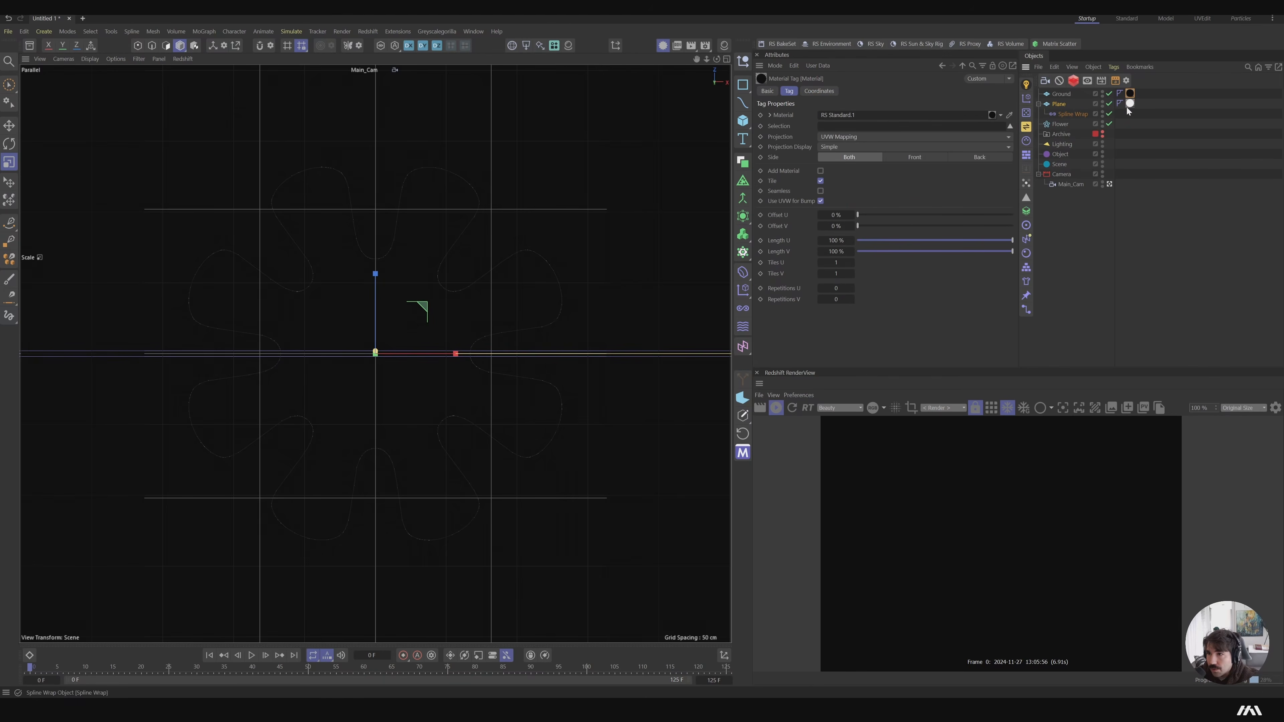
double_click(1130, 104)
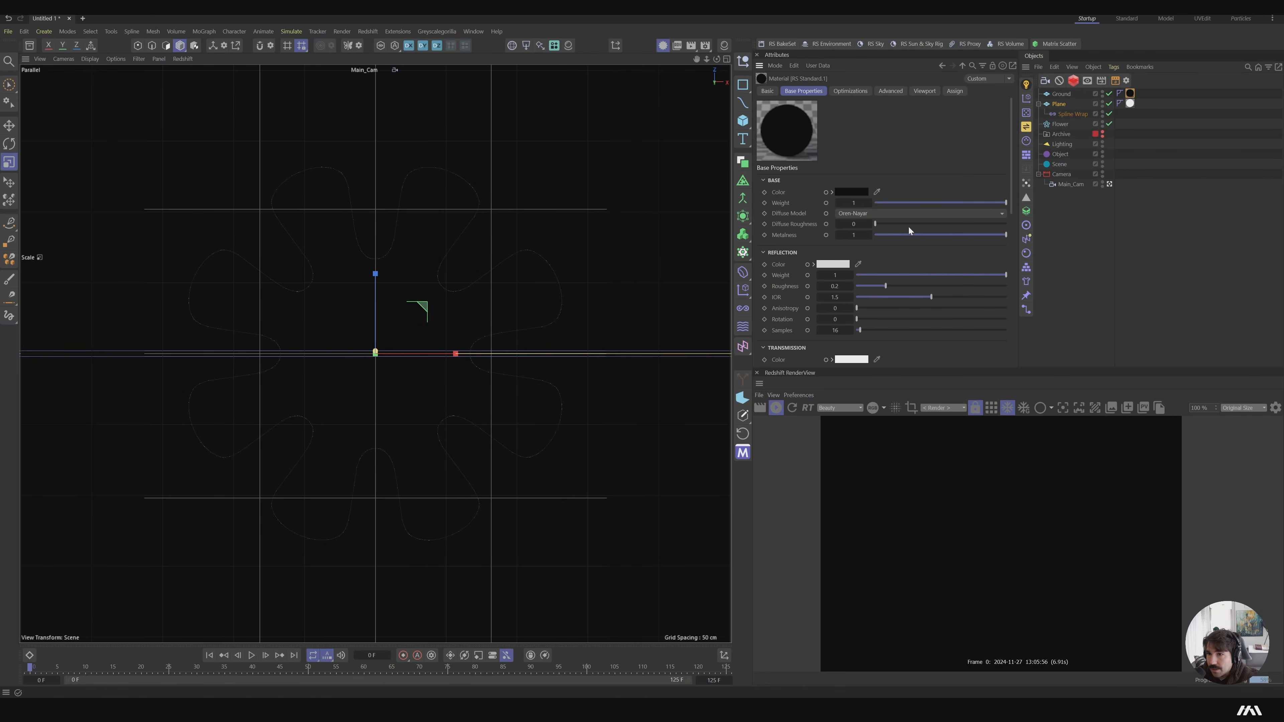
click(853, 192)
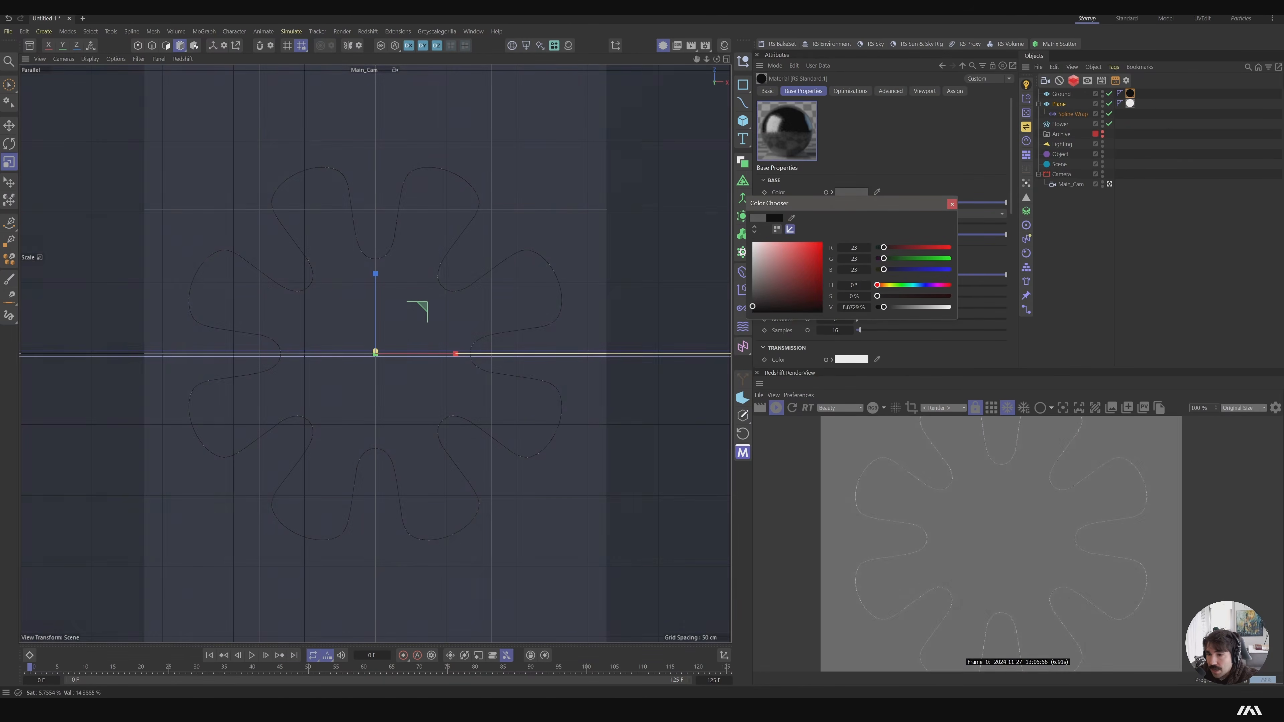
drag(752, 310, 752, 313)
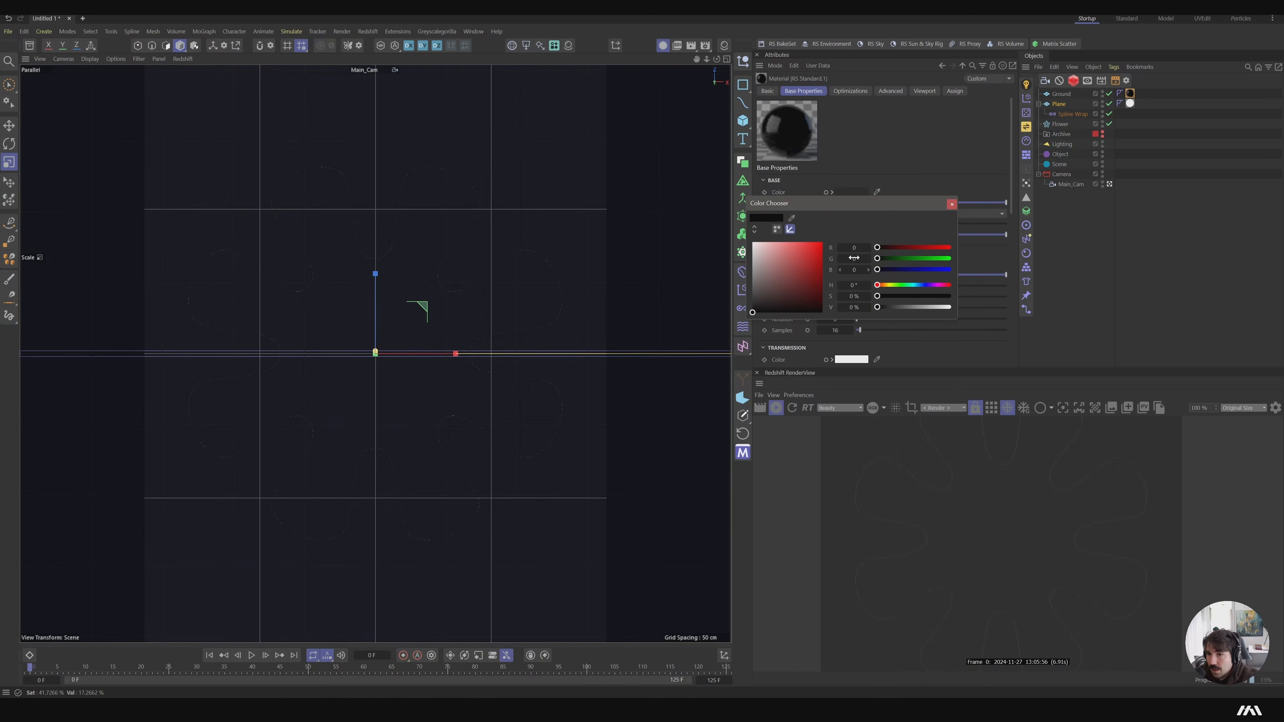
click(948, 204)
click(866, 193)
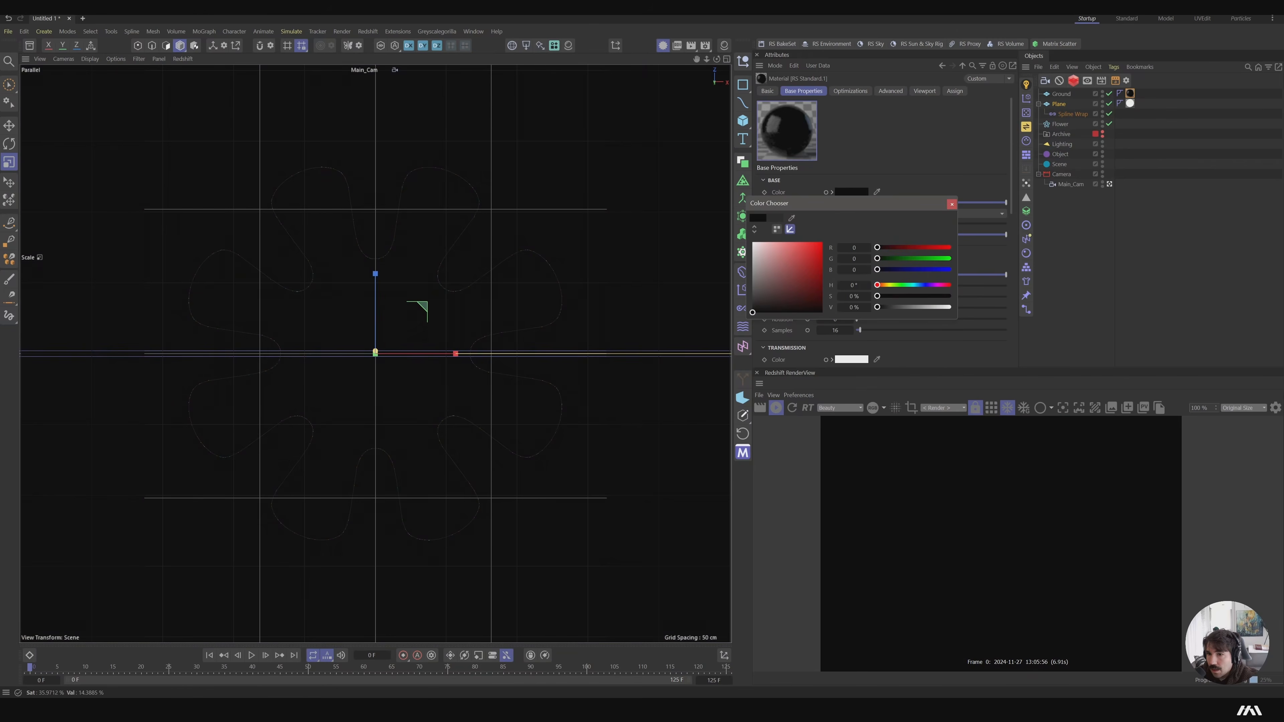
drag(888, 285, 959, 288)
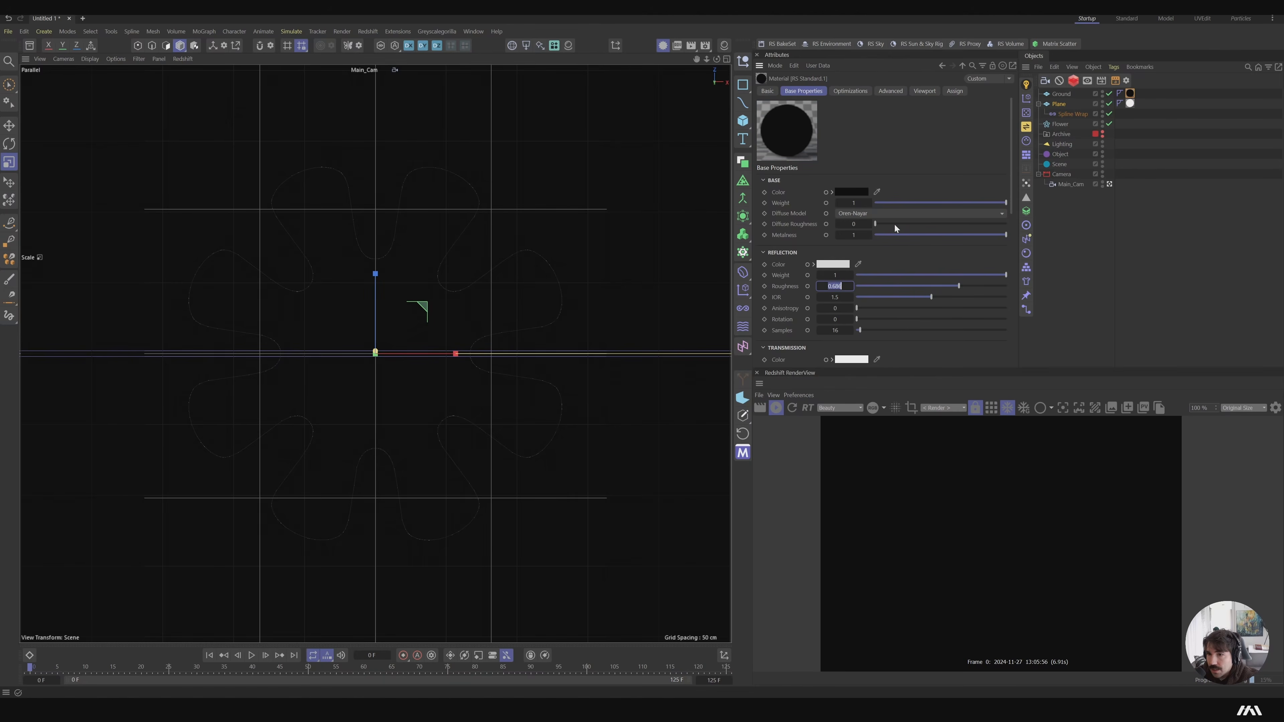
Set the Ground material's base colour to grey, RGB 57, and try reflection roughness values of 1 and about 0.045
click(859, 192)
drag(778, 279, 751, 295)
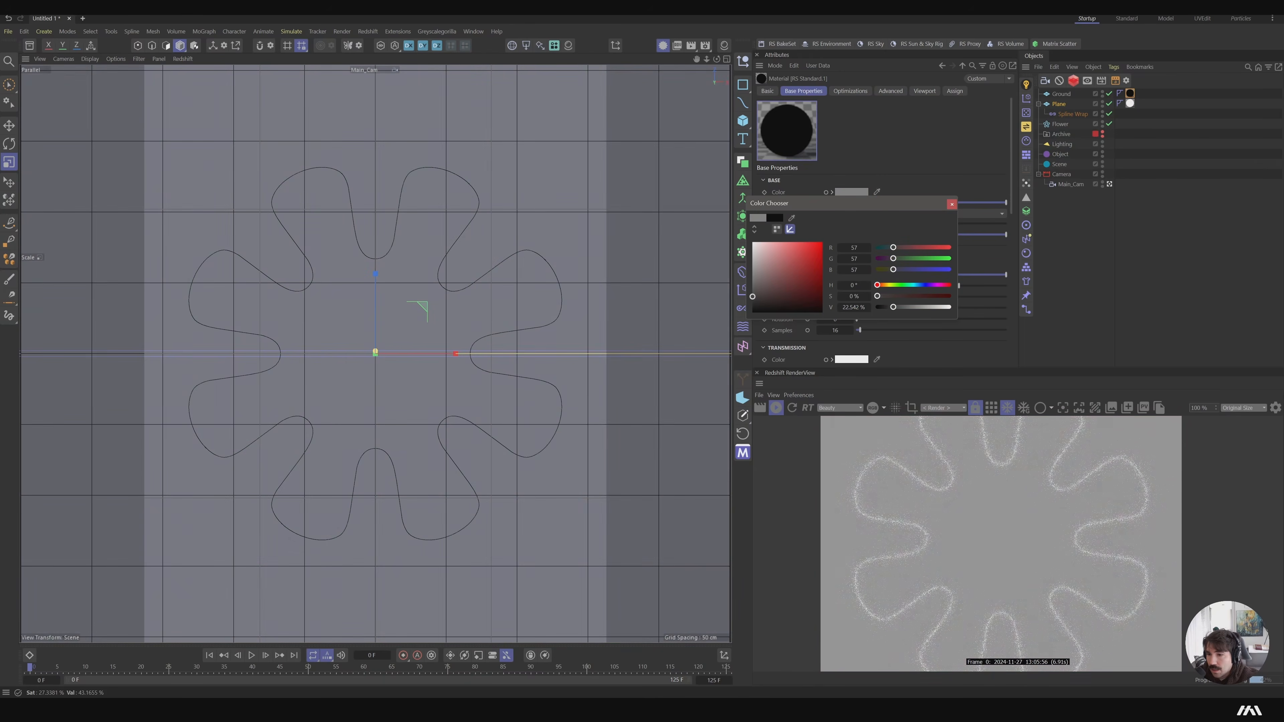
click(953, 204)
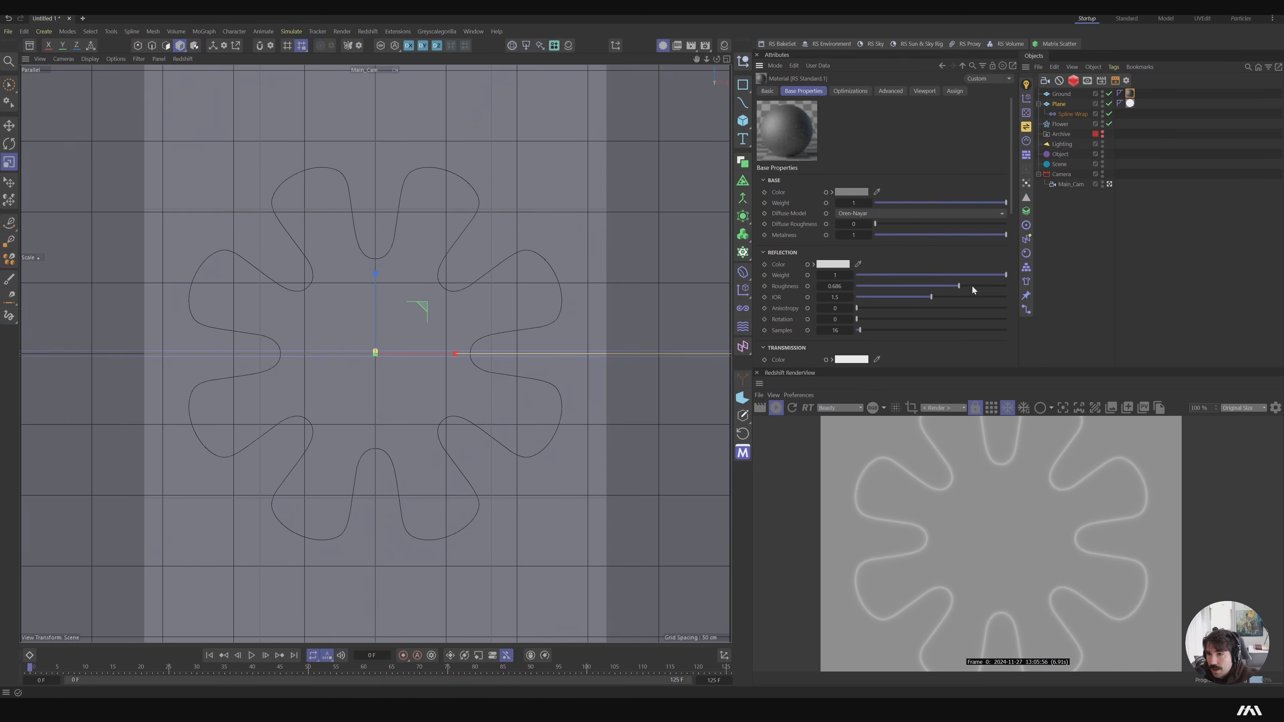
drag(972, 285, 1011, 286)
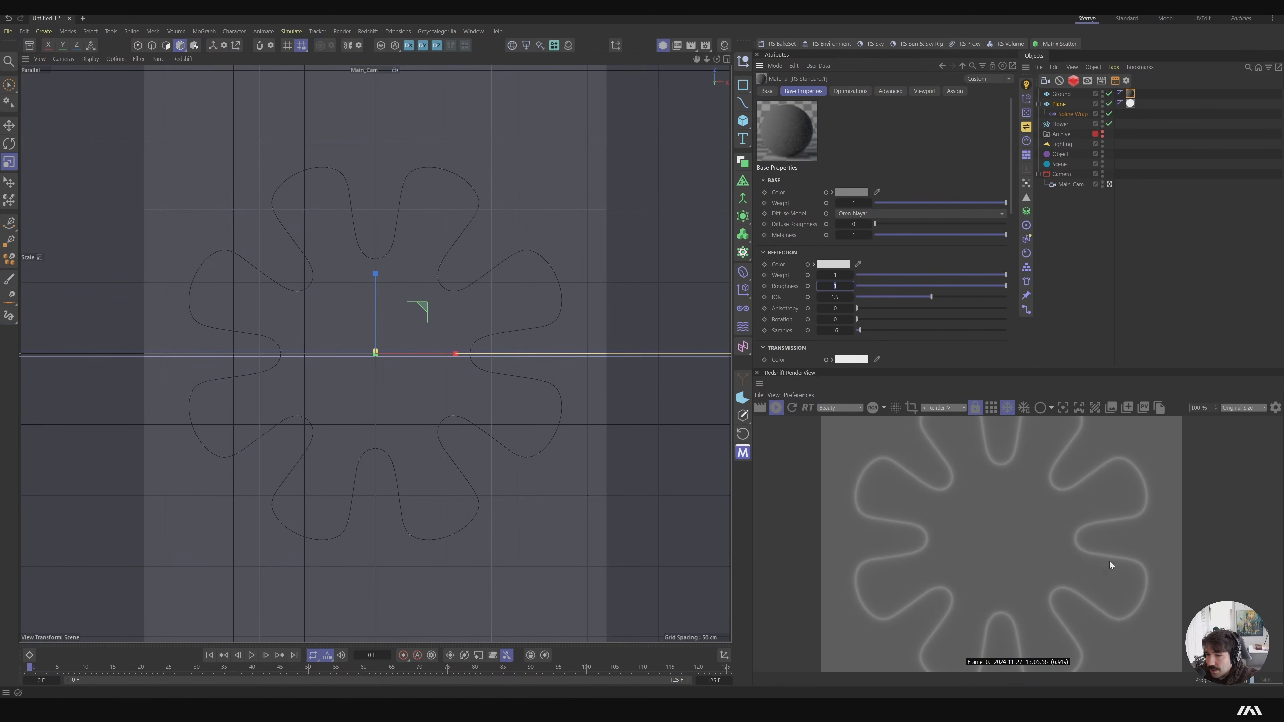
drag(903, 287, 863, 288)
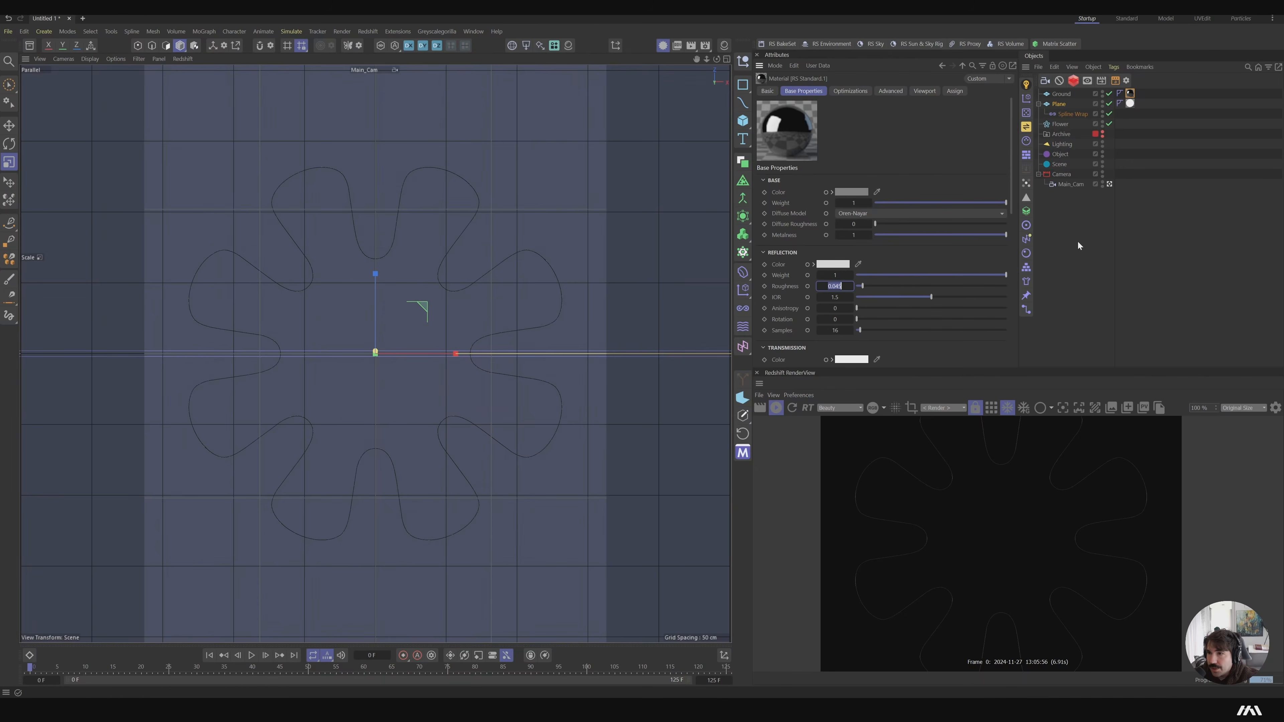
Add a Redshift Dome Light, lower its exposure to about -7.4, and set its colour to near black, RGB 1
click(516, 47)
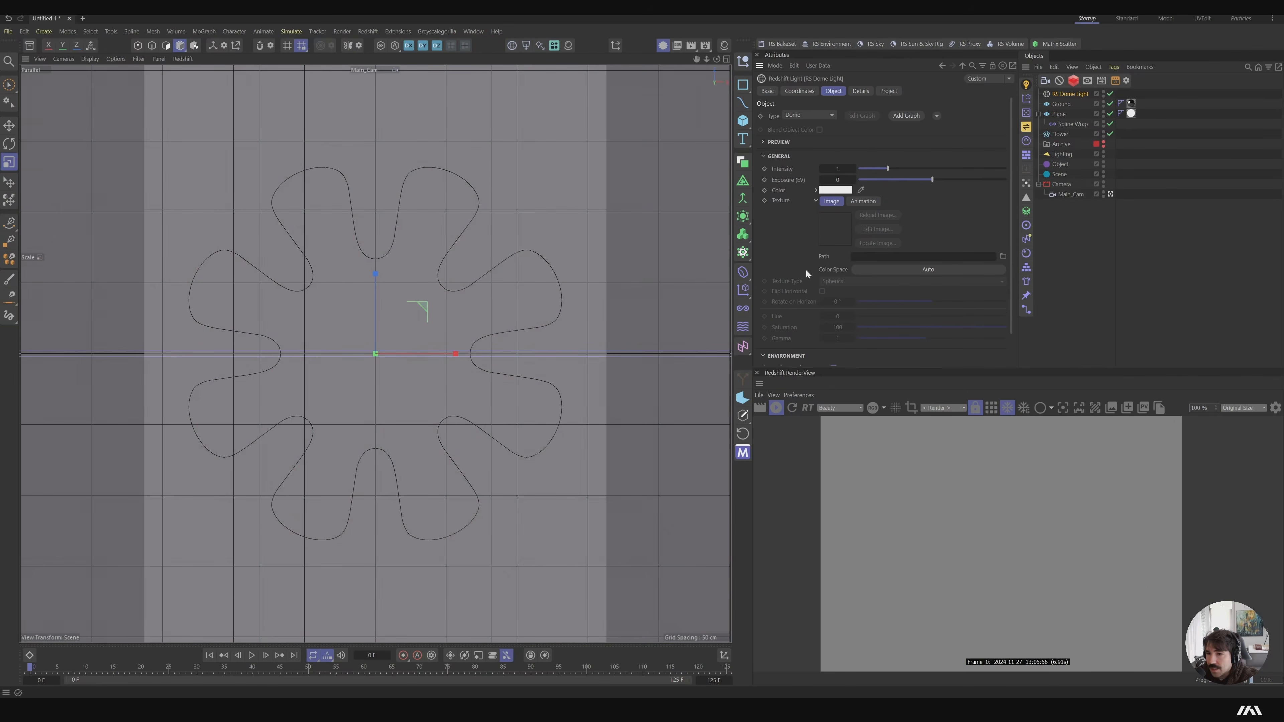
scroll(822, 297, down, 2)
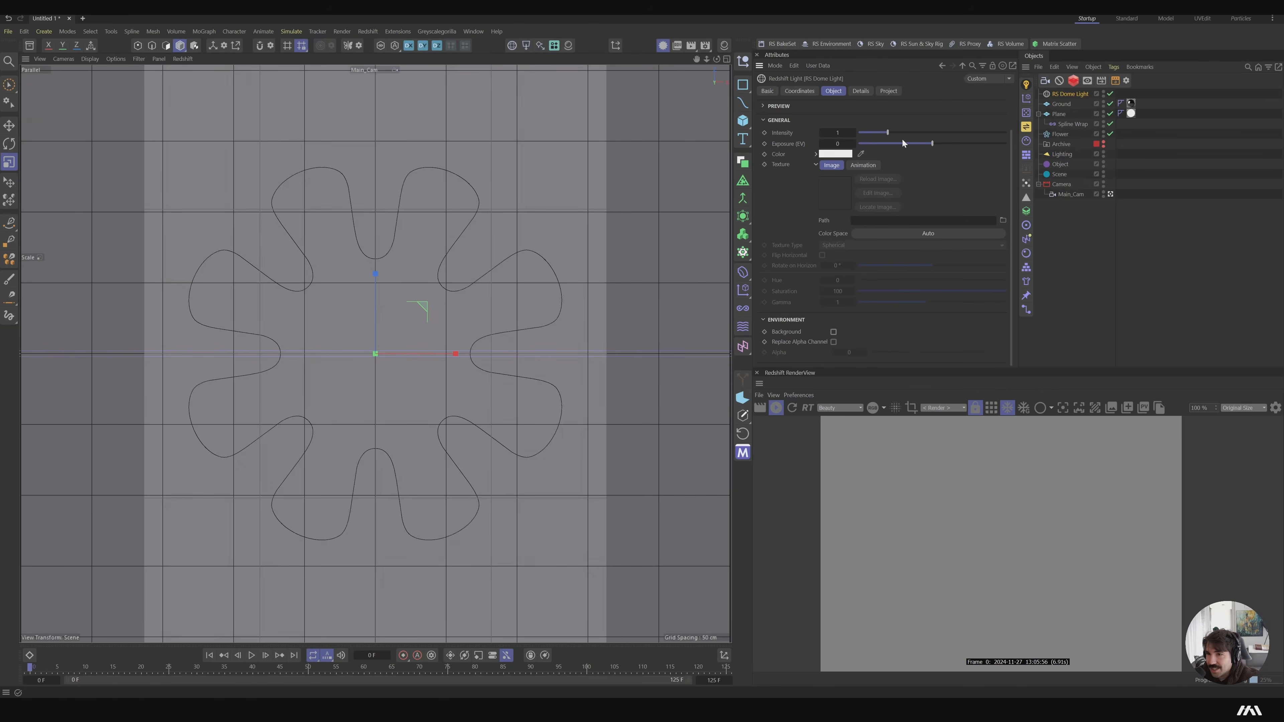
drag(902, 142, 885, 143)
click(835, 154)
drag(758, 247, 736, 269)
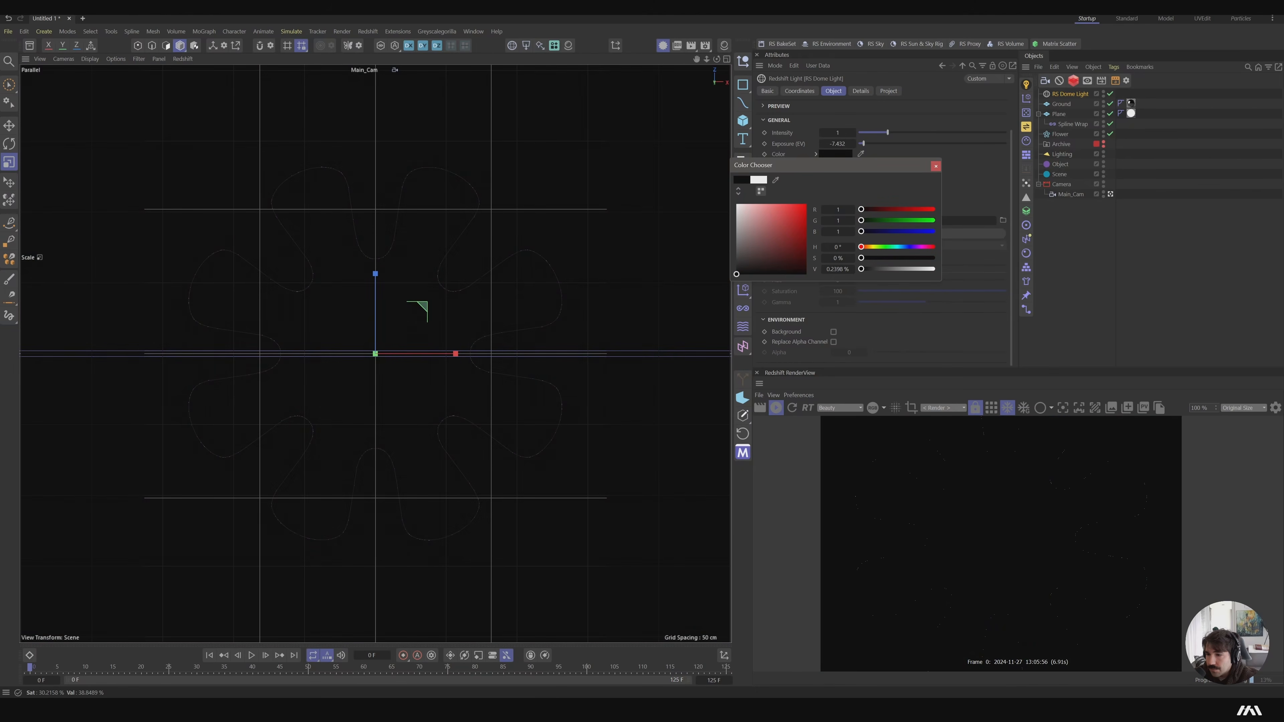
Set the Ground material's base colour to light grey, RGB 181, and raise its reflection roughness to about 0.69
click(1131, 103)
double_click(1131, 104)
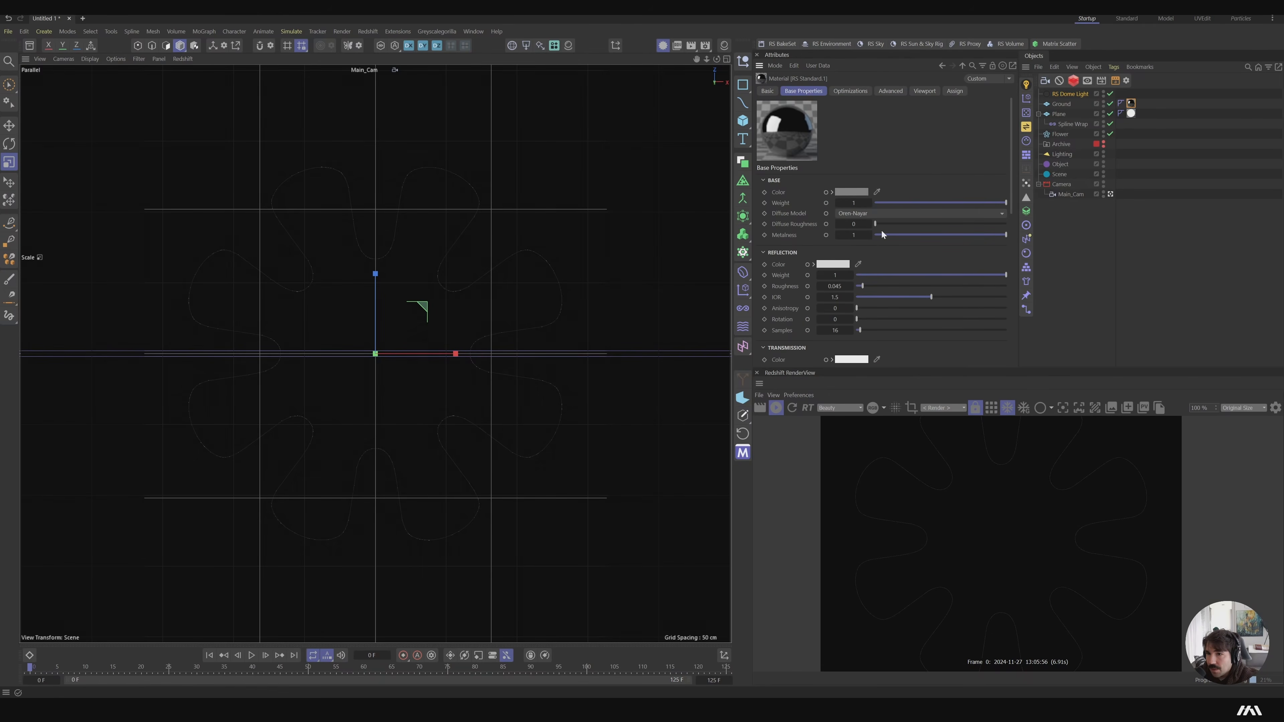
click(852, 191)
click(752, 260)
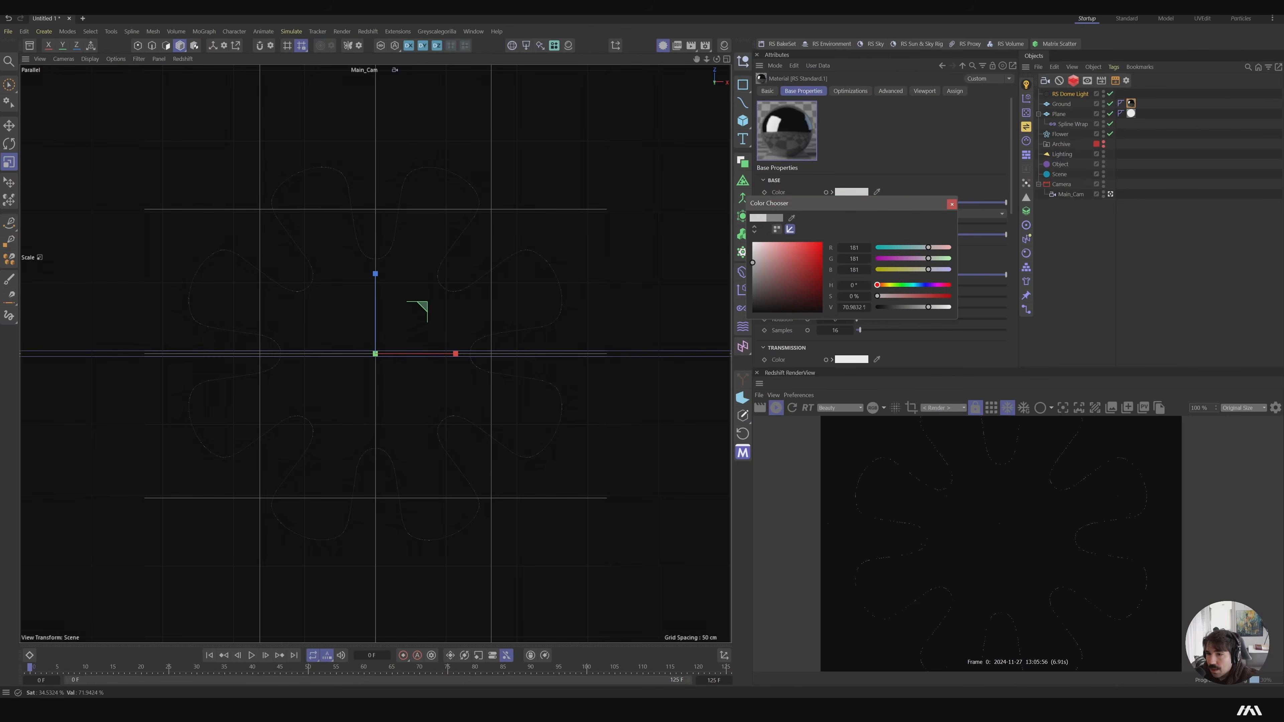
click(952, 205)
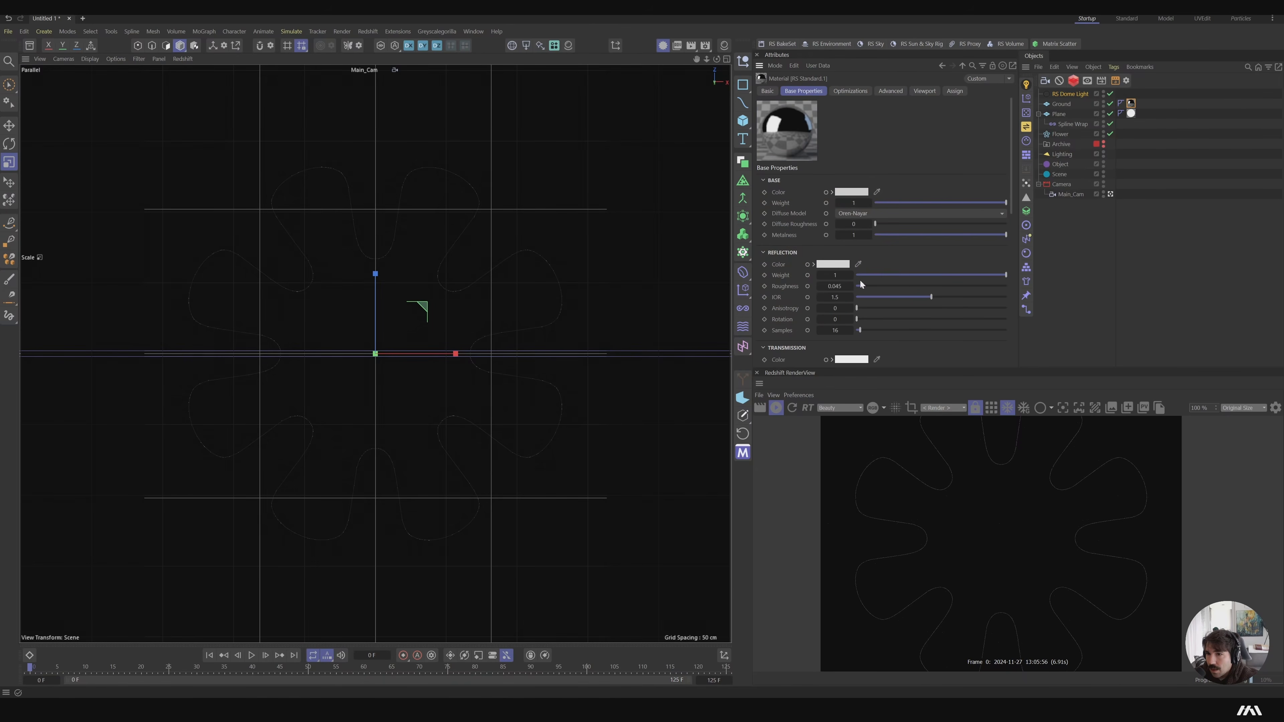
drag(869, 286, 922, 287)
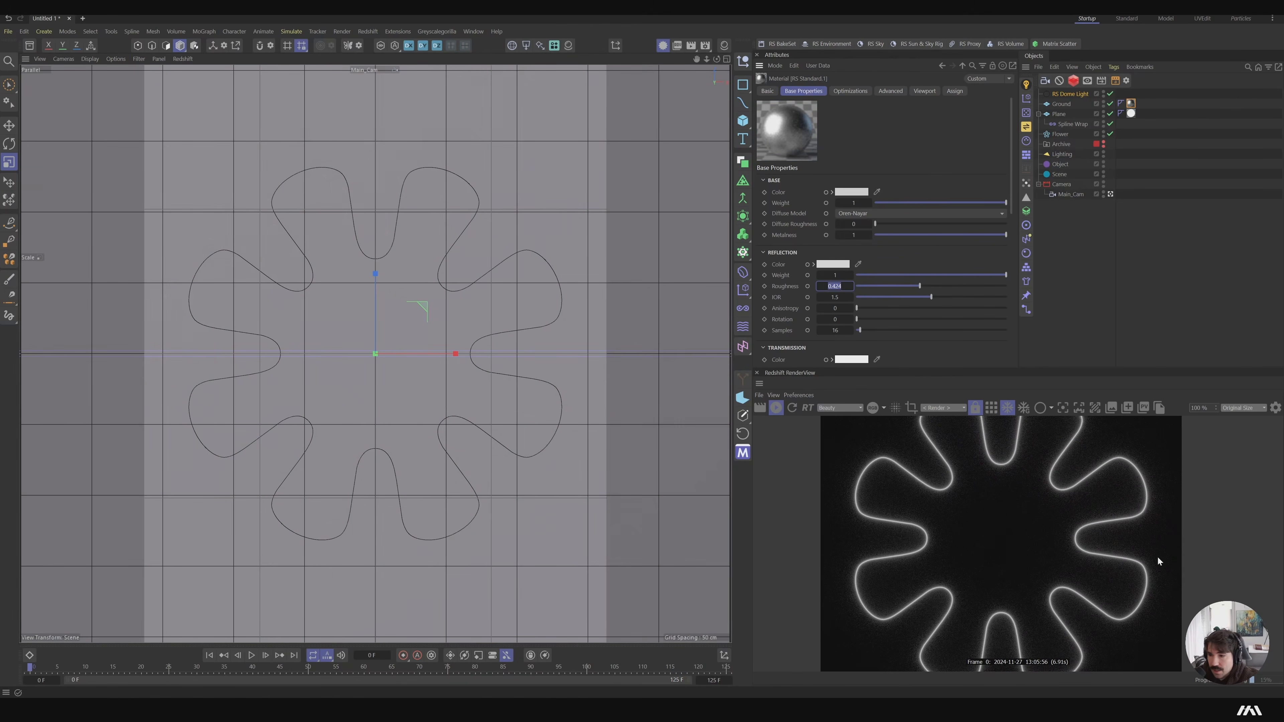
click(959, 287)
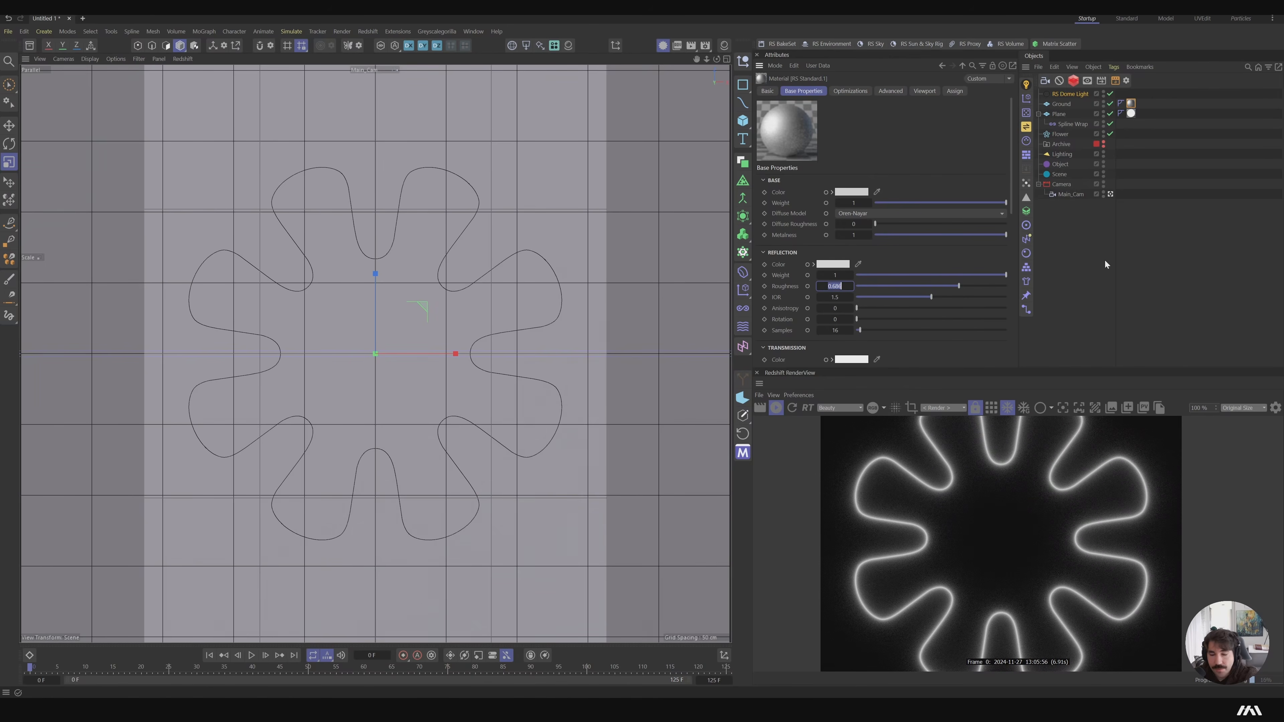
Set Main_Cam's zoom to 1.8 and fit the whole frame in the Redshift render view
click(1076, 193)
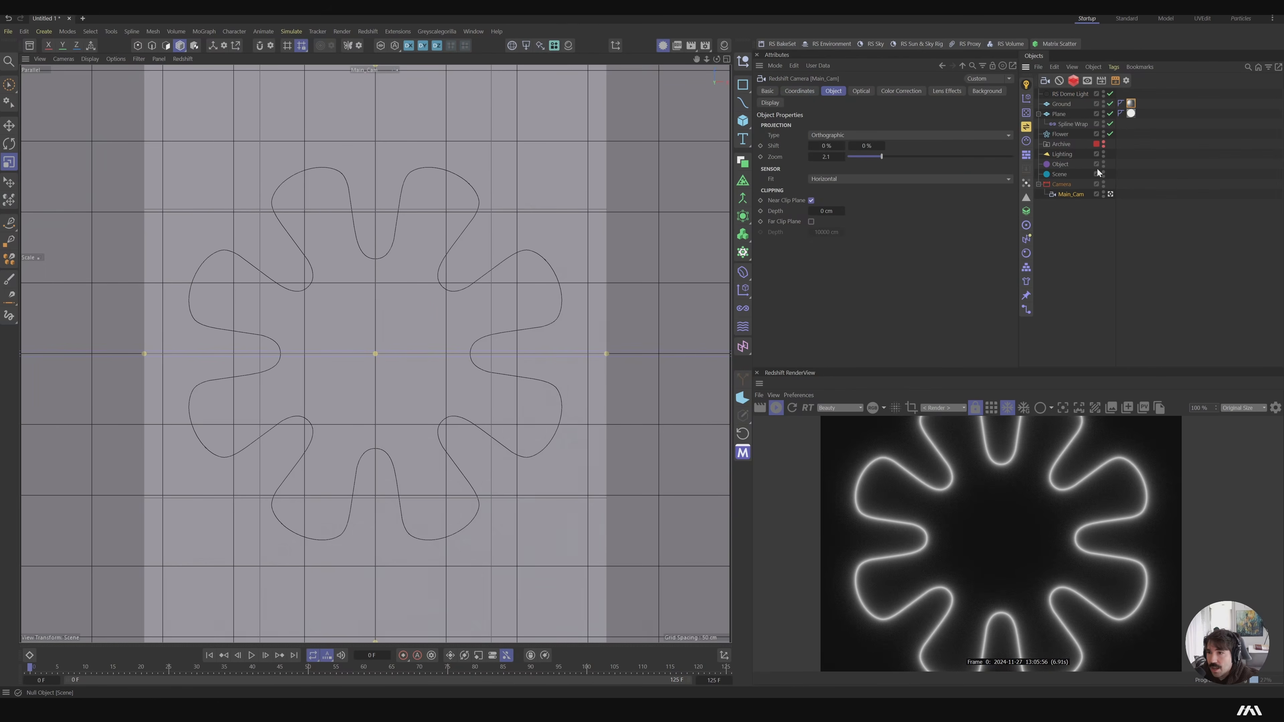
drag(883, 157, 878, 157)
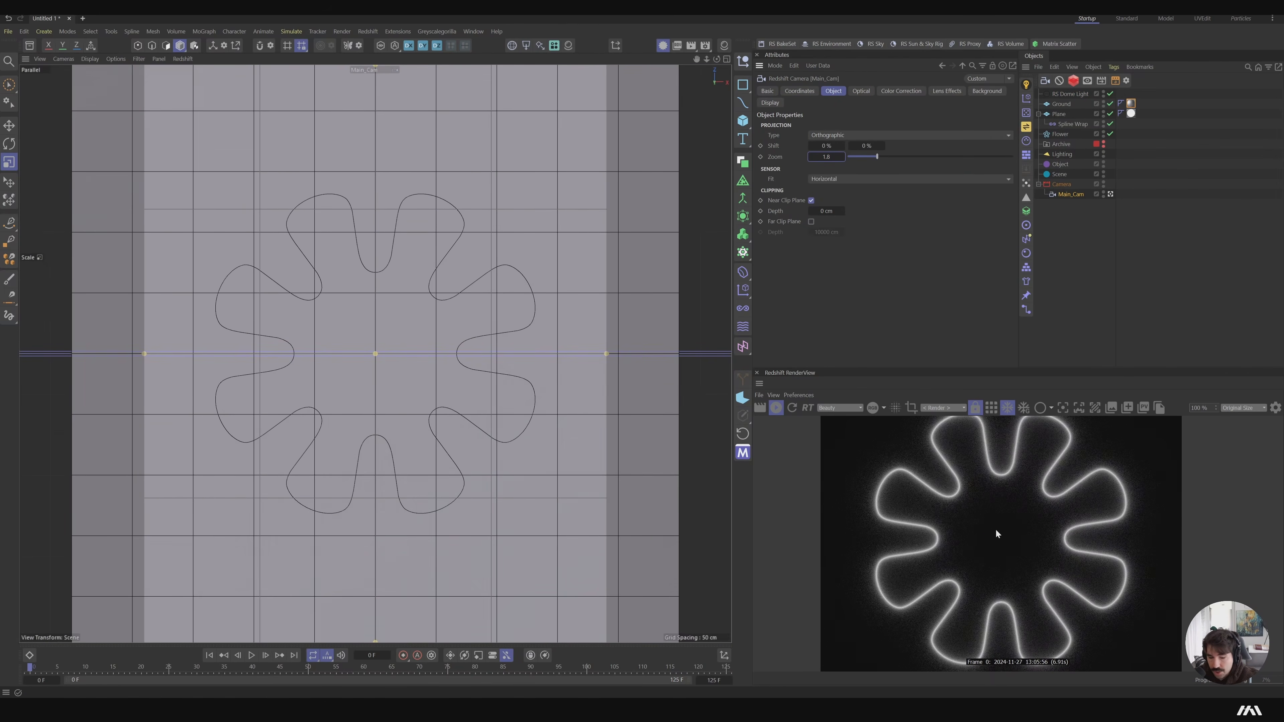
right_click(1002, 537)
click(1019, 556)
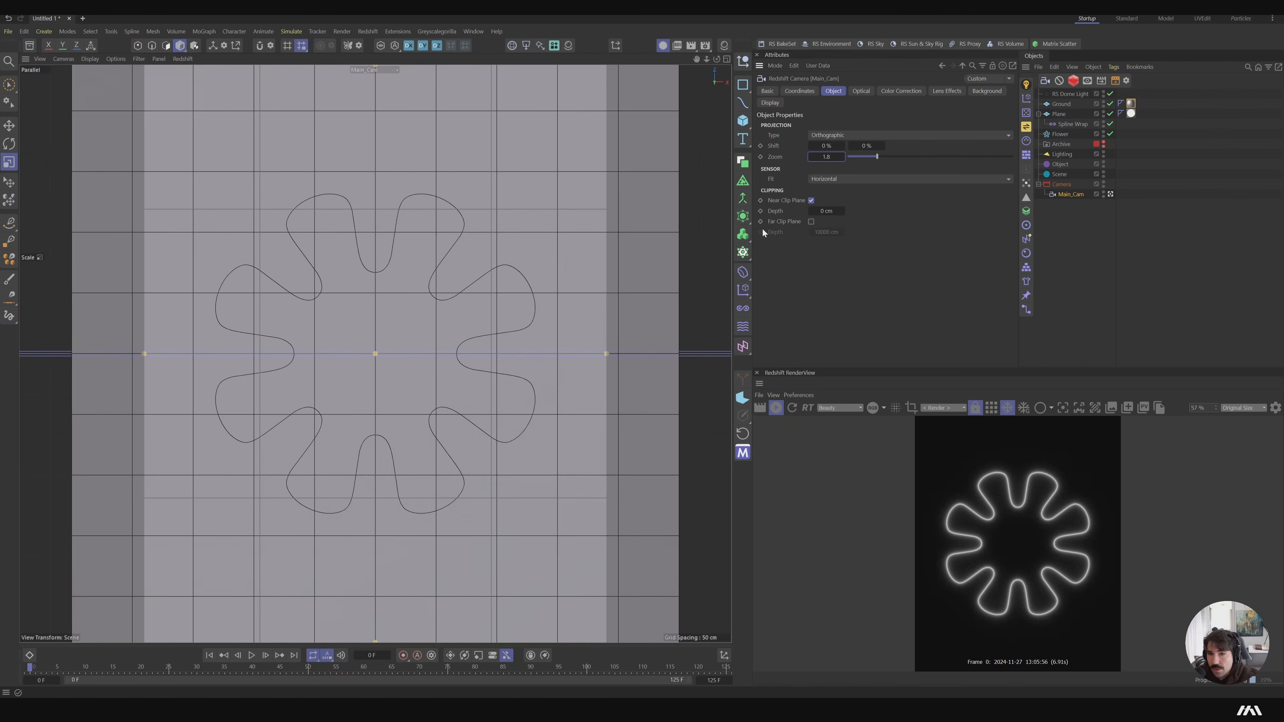
Open the ribbon Plane's material in the Node Editor and place the editor window over the viewport
click(1132, 113)
double_click(1133, 114)
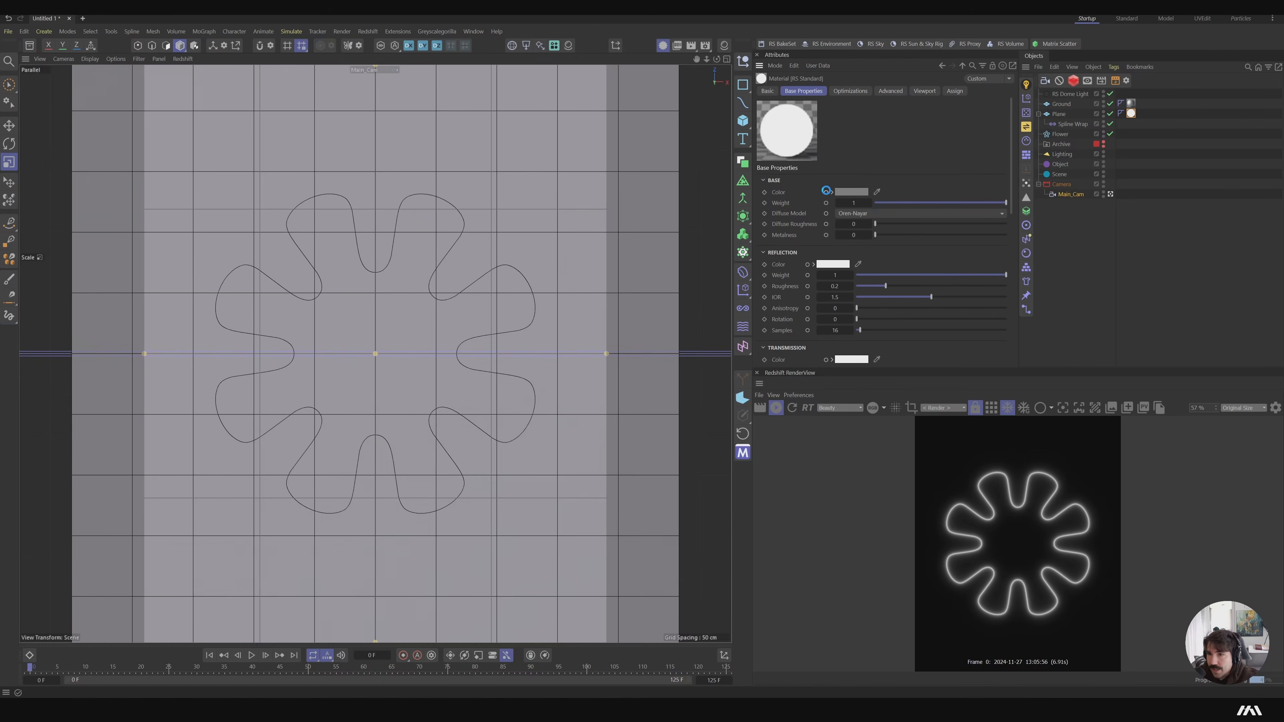
right_click(826, 190)
click(860, 297)
drag(857, 283, 271, 88)
Add a Ramp node and connect its output colour to the standard material's emission colour
double_click(180, 231)
text(ra)
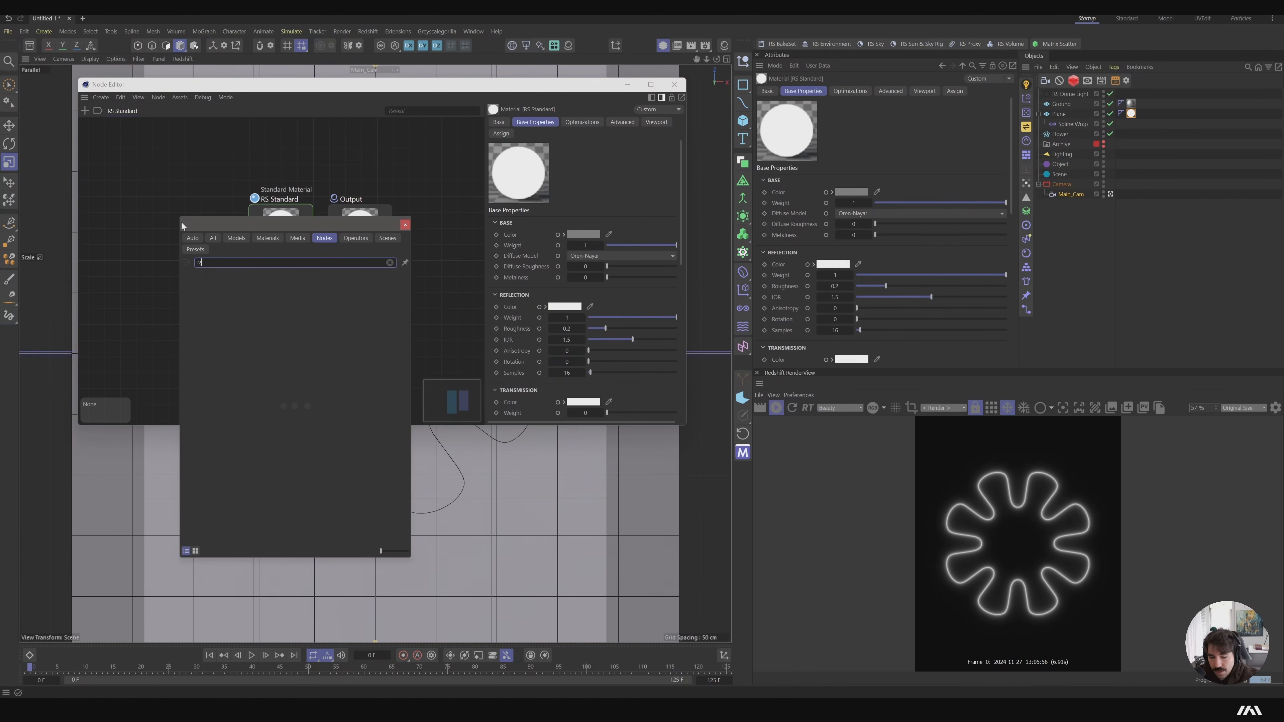
text(mp)
double_click(204, 277)
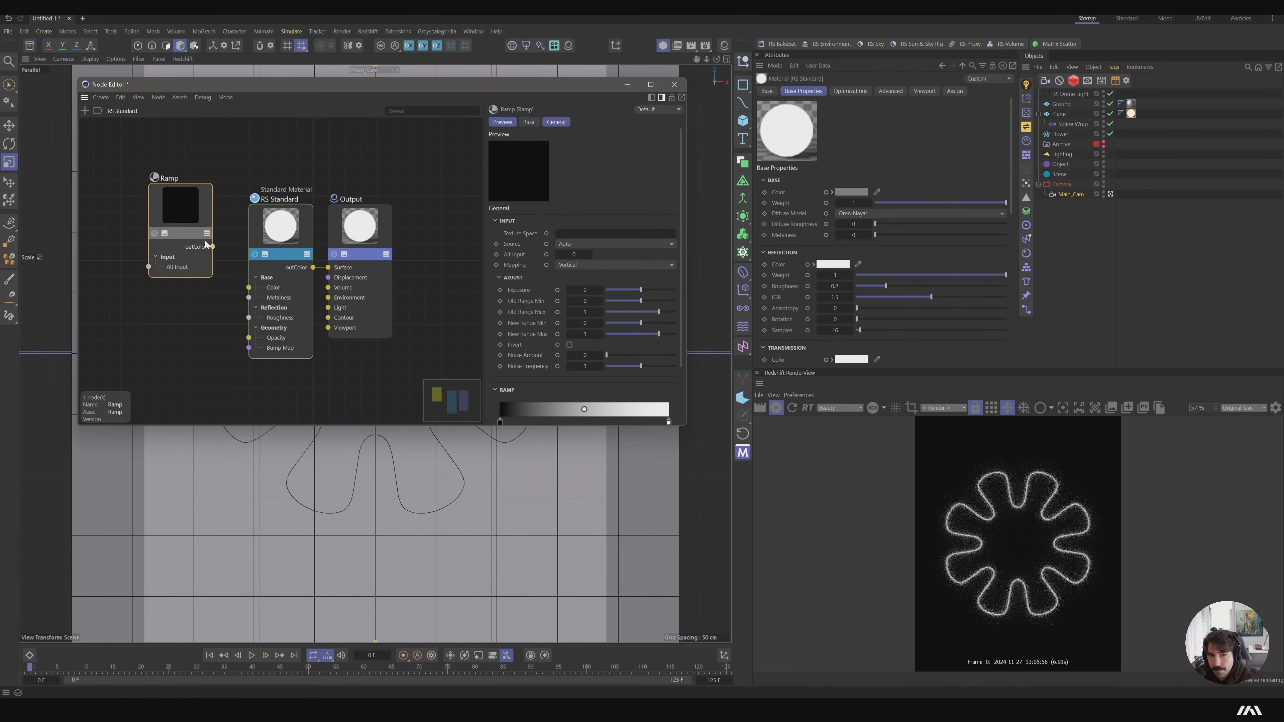
drag(204, 241, 288, 232)
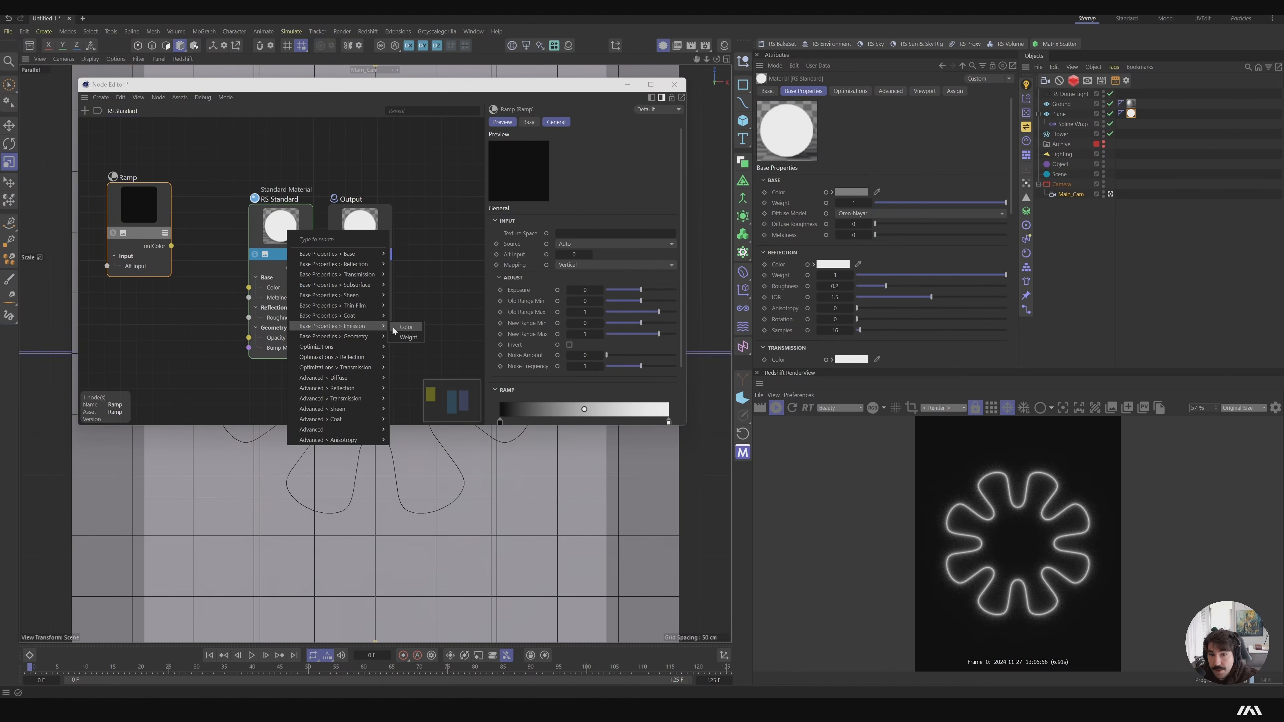
click(404, 327)
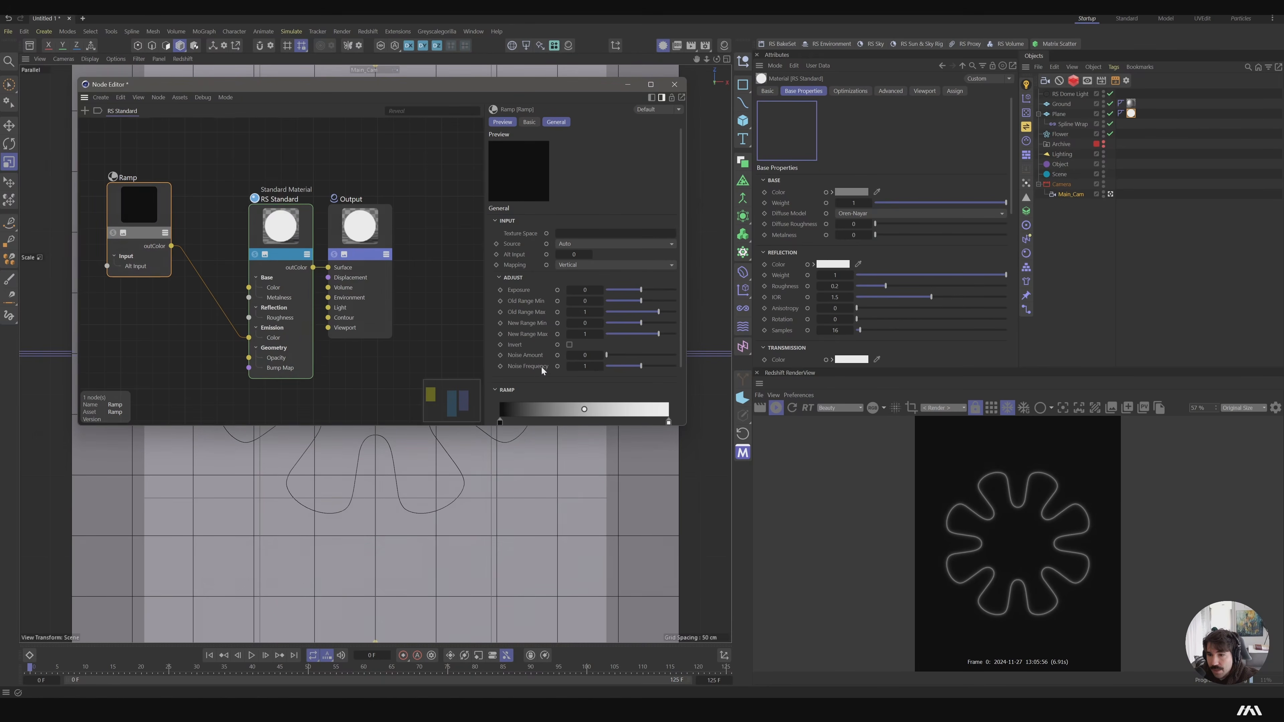
Set the ramp's first knot to a saturated purple with hue 268° and brightness 99%
click(502, 424)
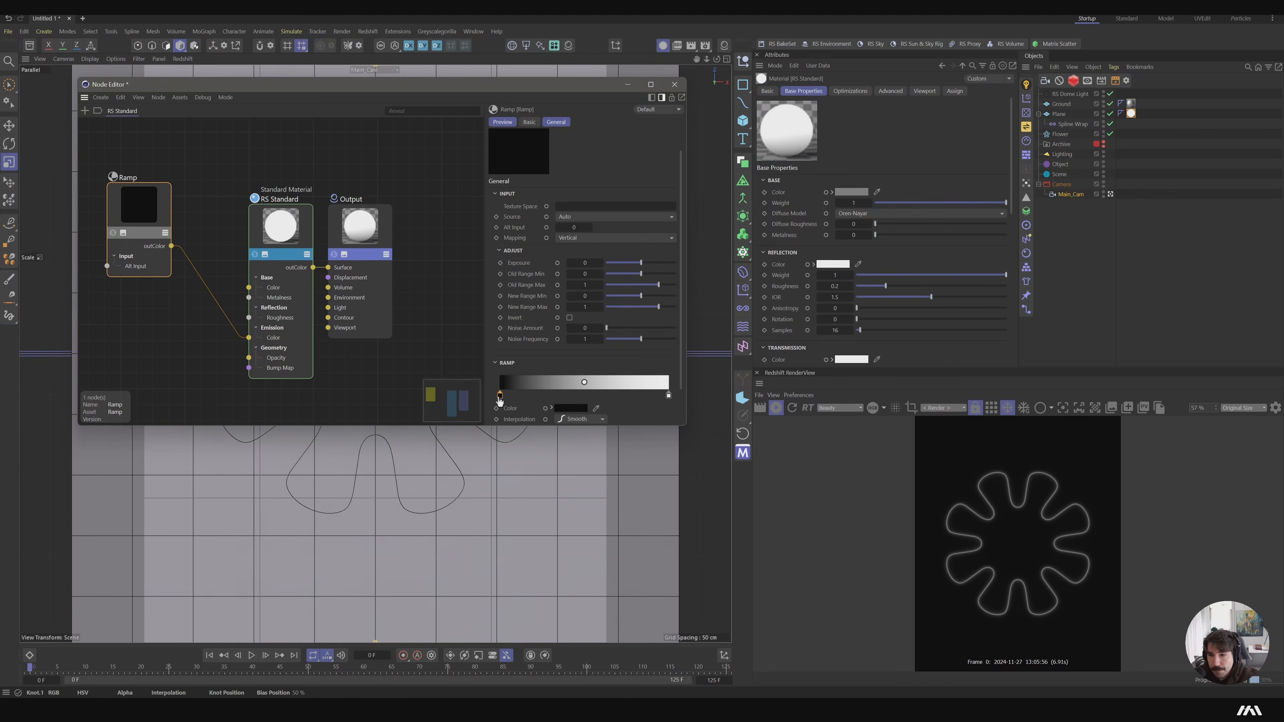
double_click(501, 423)
click(557, 405)
click(594, 427)
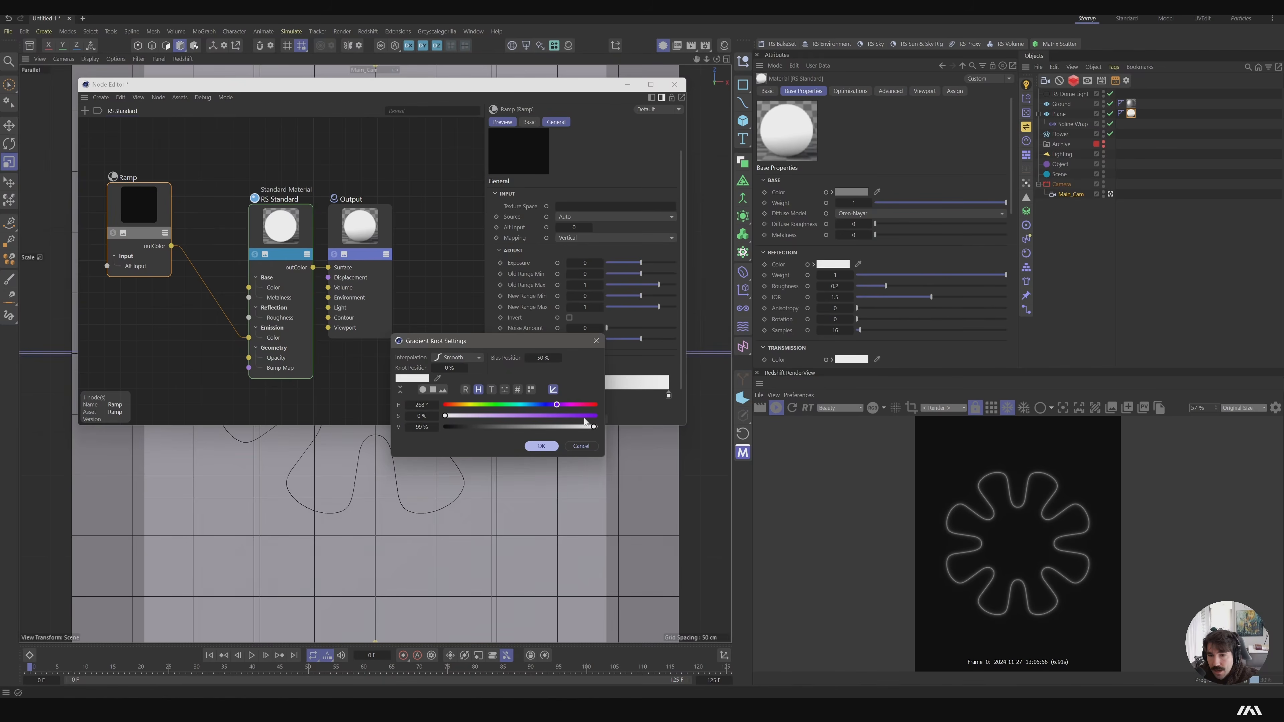
click(594, 416)
click(541, 446)
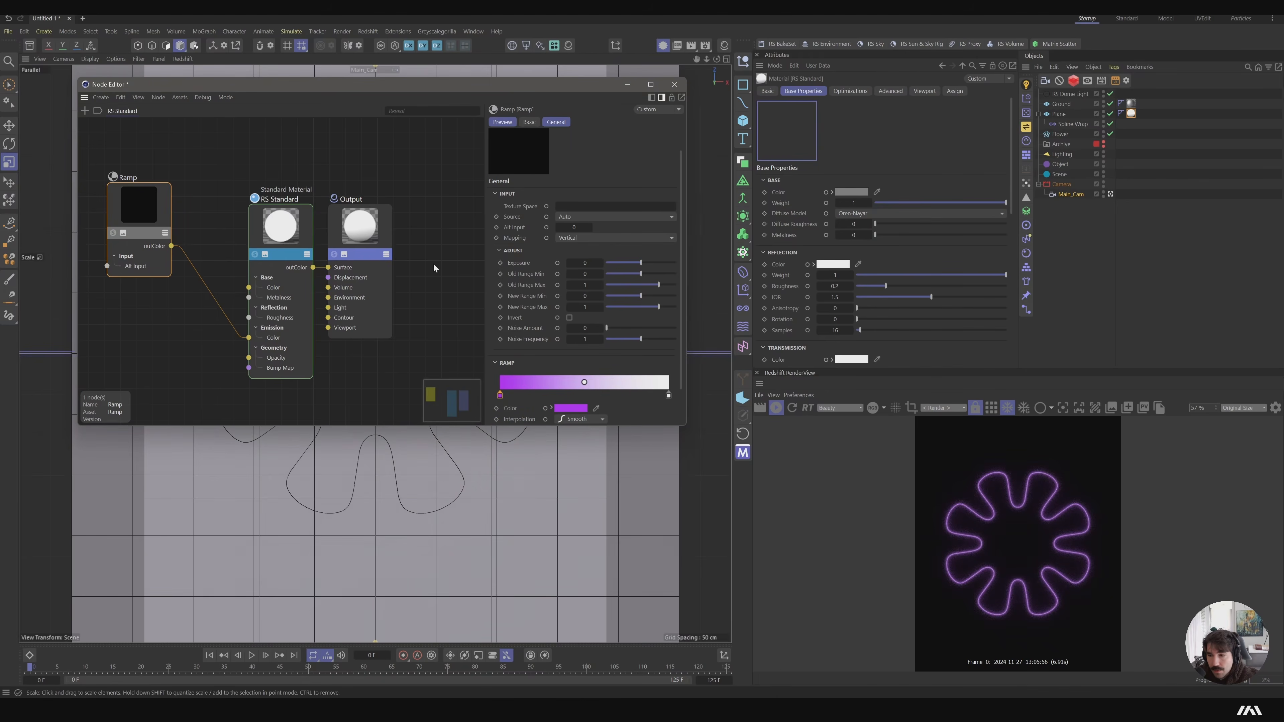
Set the ramp's end knot to blue with hue 216°, saturation 98% and brightness 100%
double_click(668, 395)
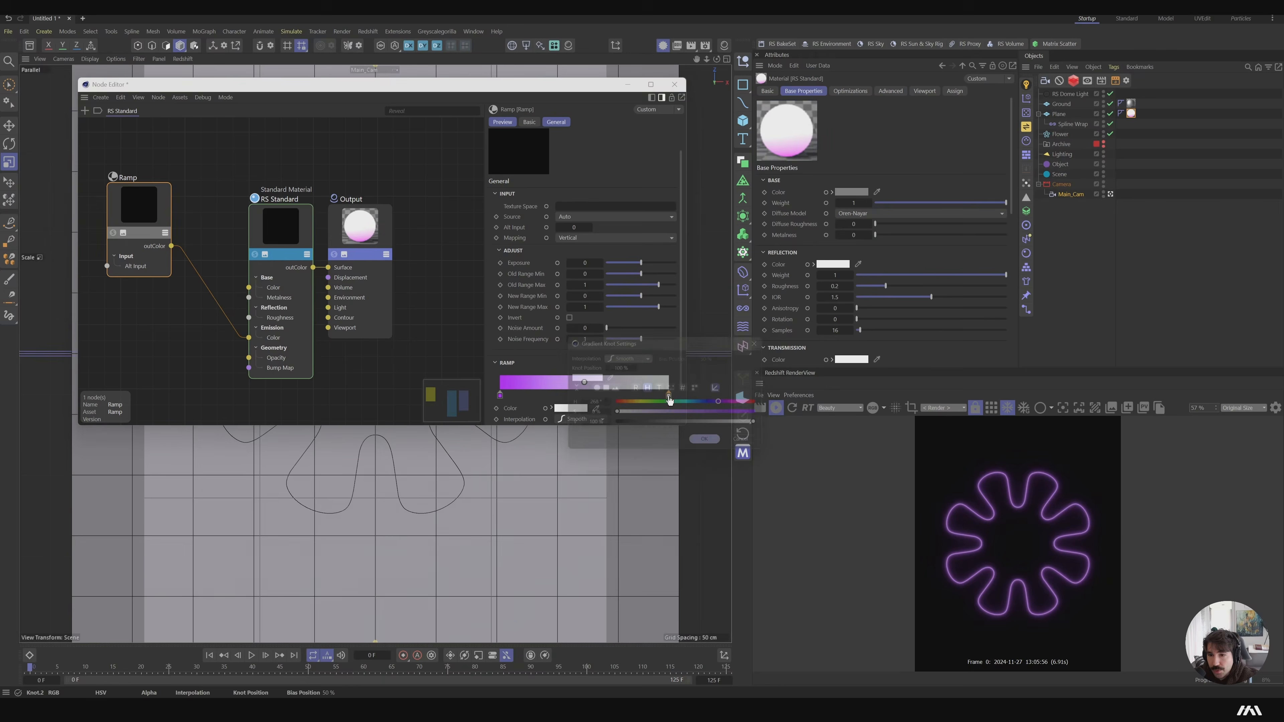
click(707, 405)
click(761, 415)
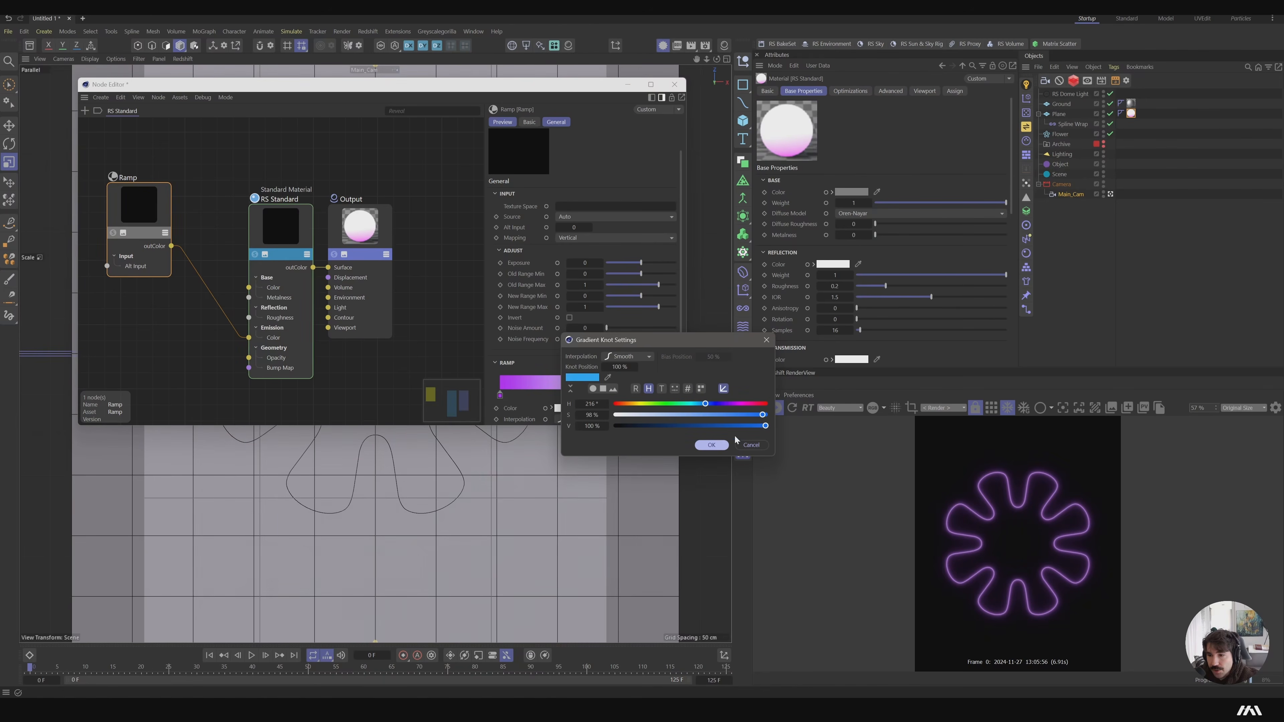
click(712, 445)
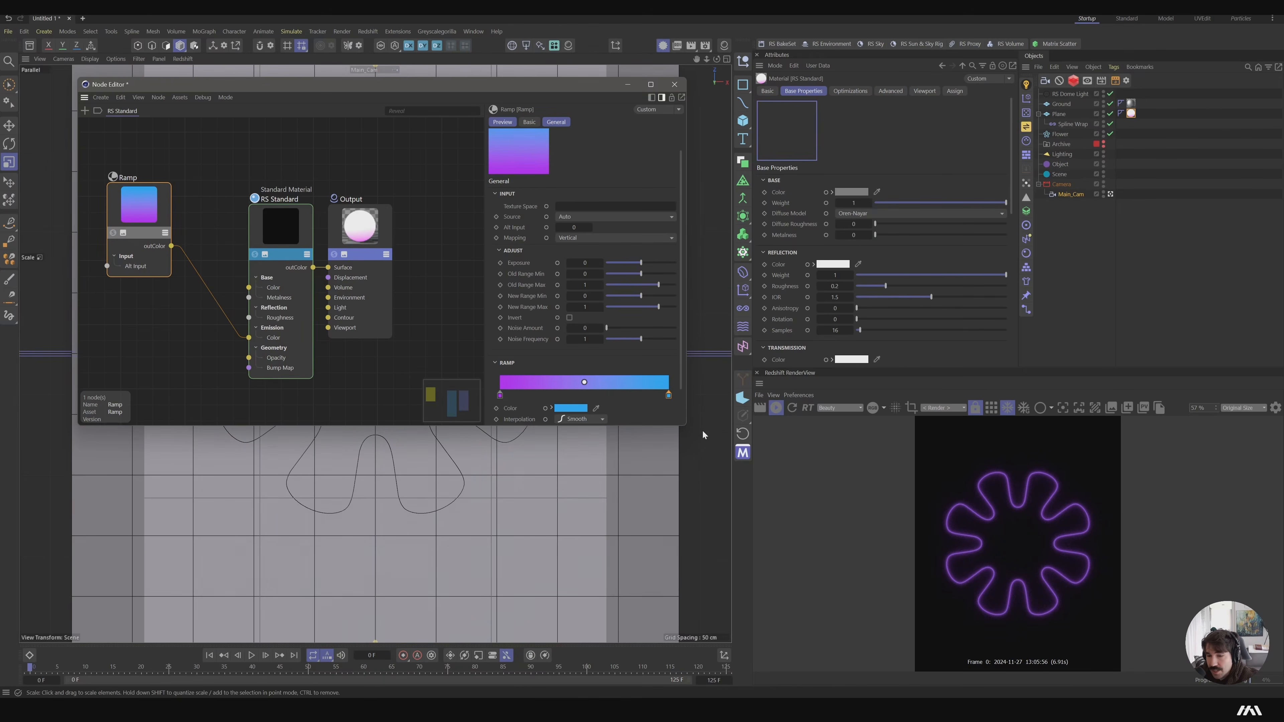
Leave the Main_Cam view, close the Node Editor and examine the flower ribbon from an oblique perspective angle
click(1111, 194)
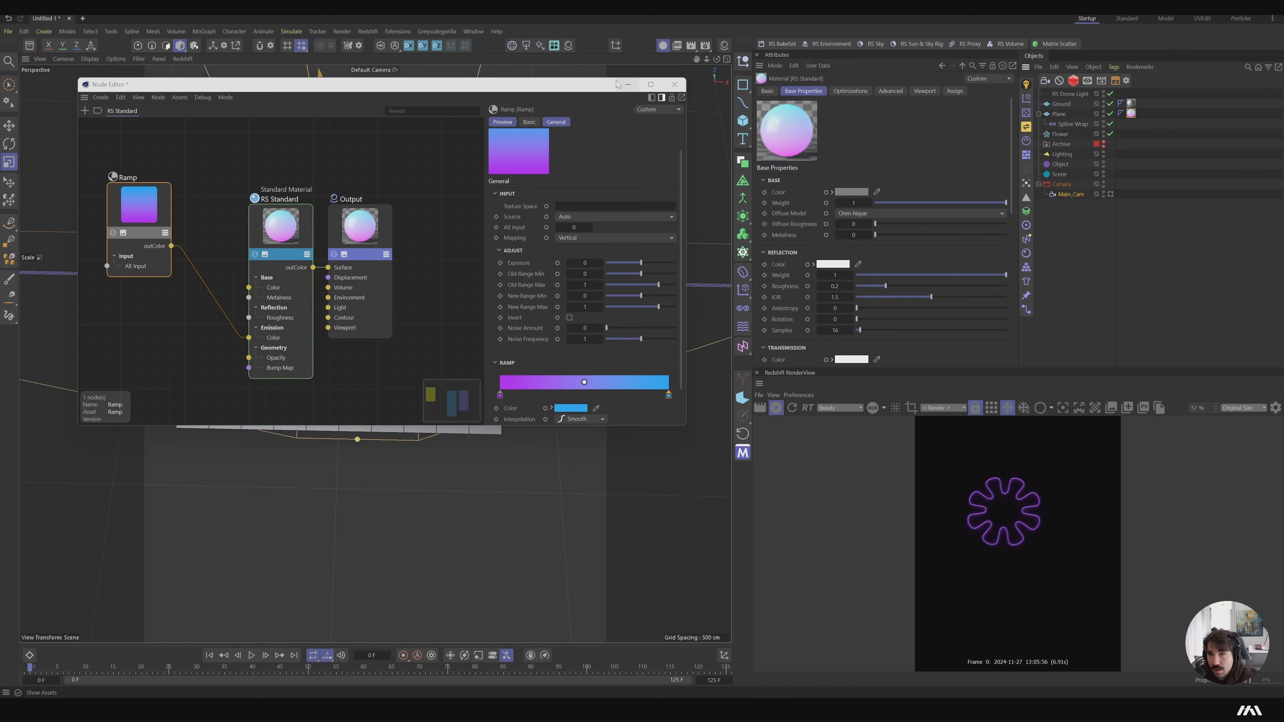
click(675, 84)
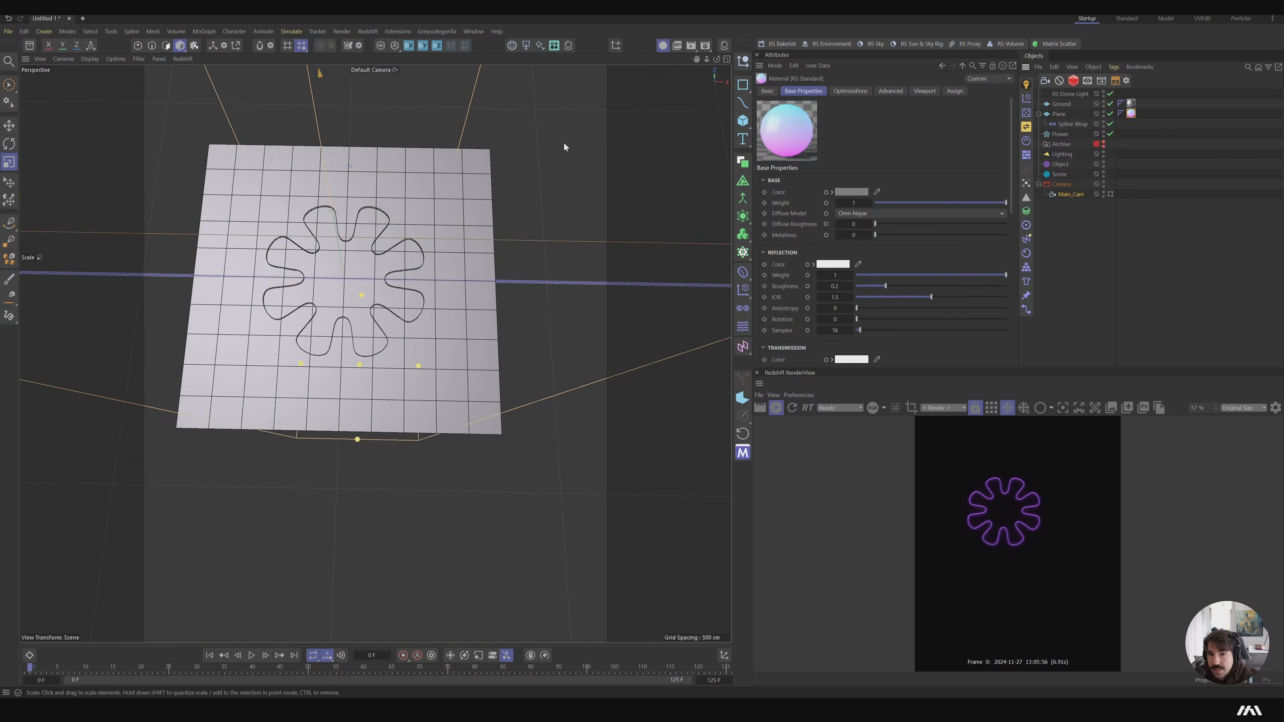
alt+drag(452, 312, 430, 252)
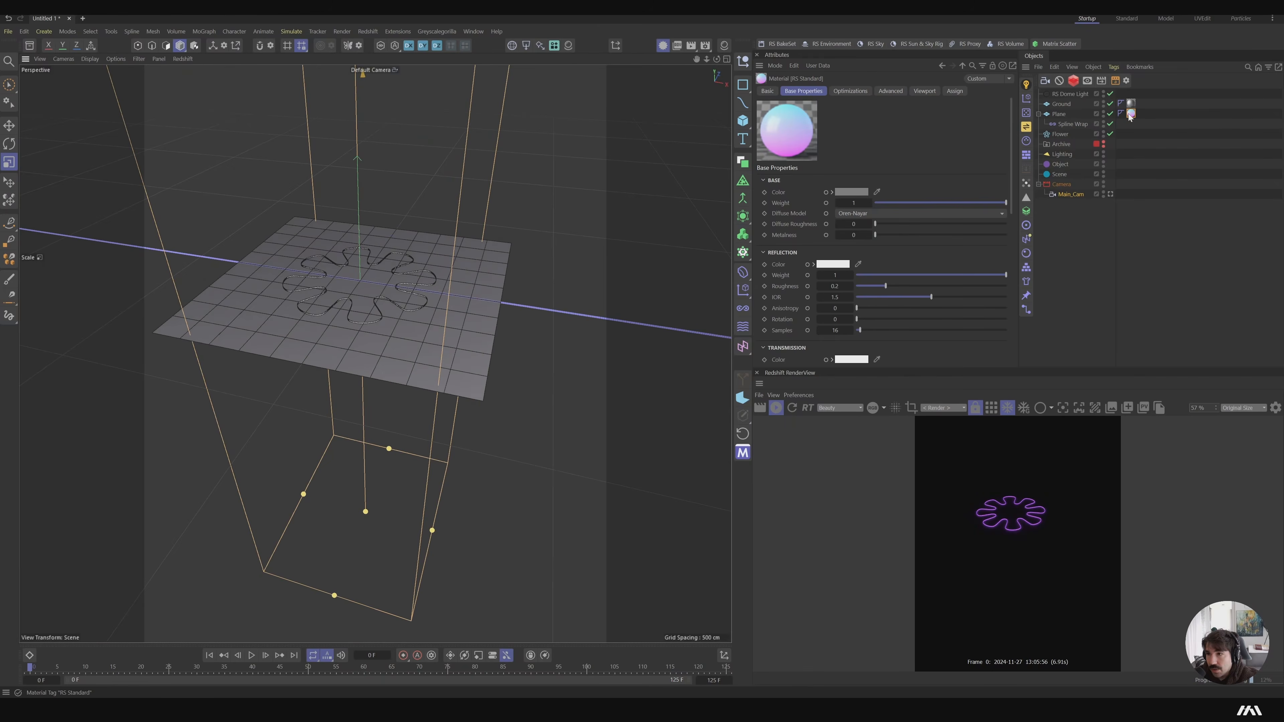
Reopen the ribbon material's node graph, set the Ramp's mapping to Horizontal, and return to the Main_Cam view
right_click(826, 192)
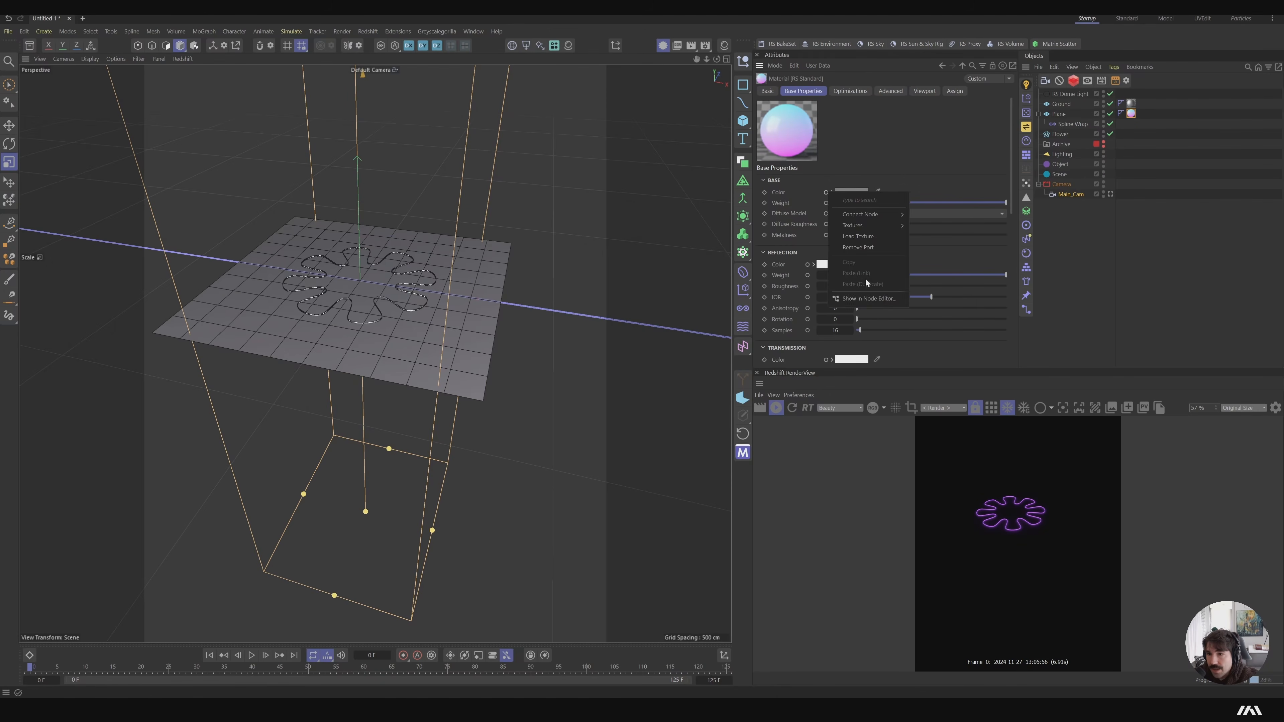
click(871, 298)
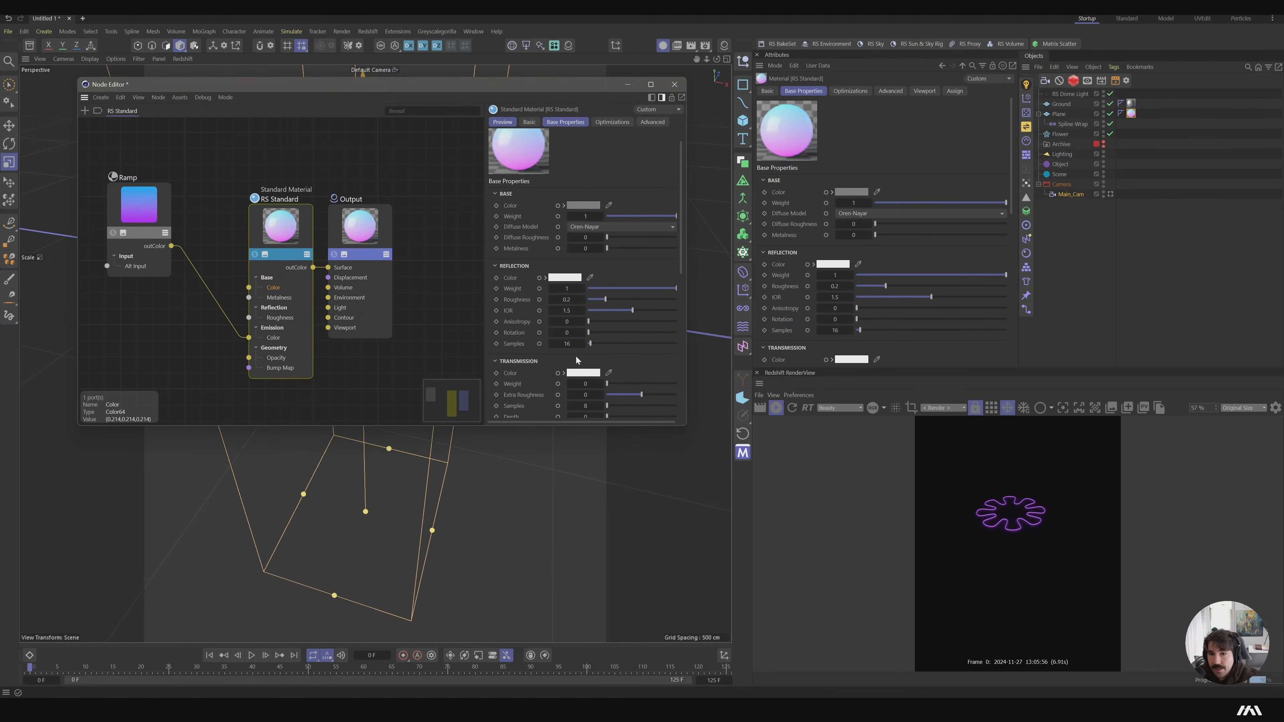
click(113, 234)
click(612, 237)
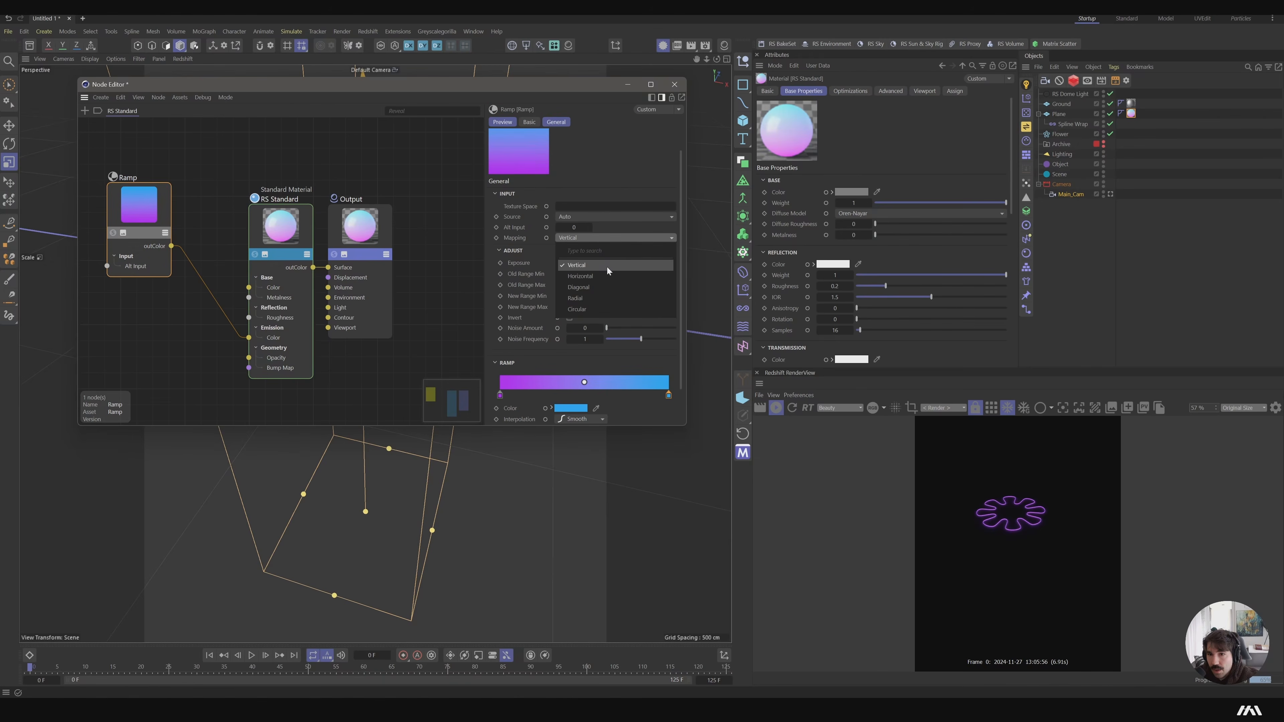
click(608, 277)
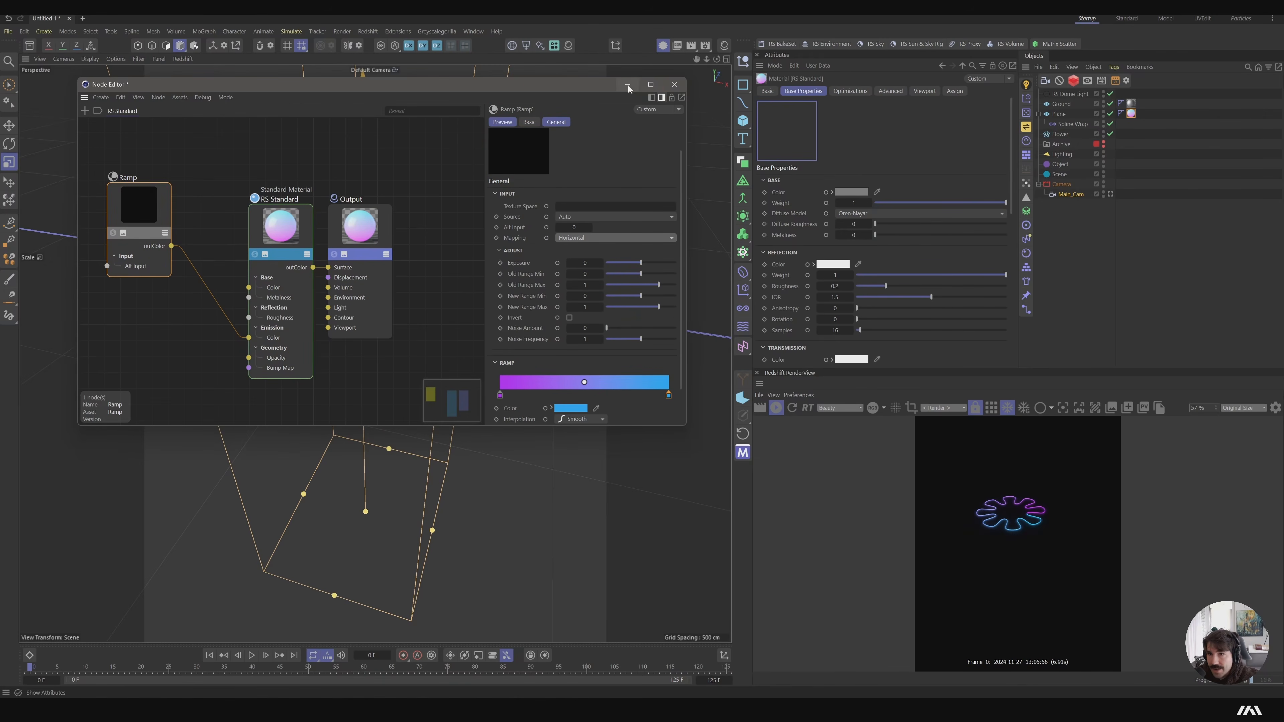
click(1109, 194)
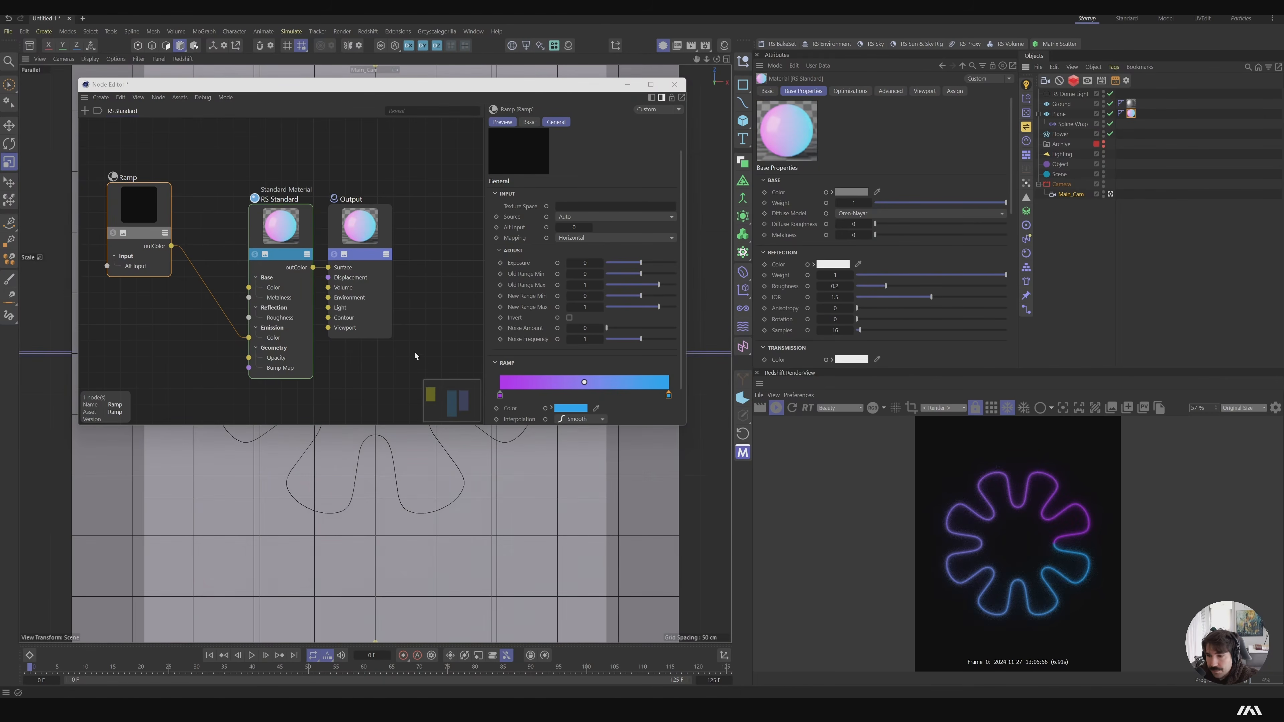
Set the Ramp's end knot to blue-violet with hue 261°, saturation 100% and brightness 100%, and move the Ramp node slightly closer to the material
double_click(669, 395)
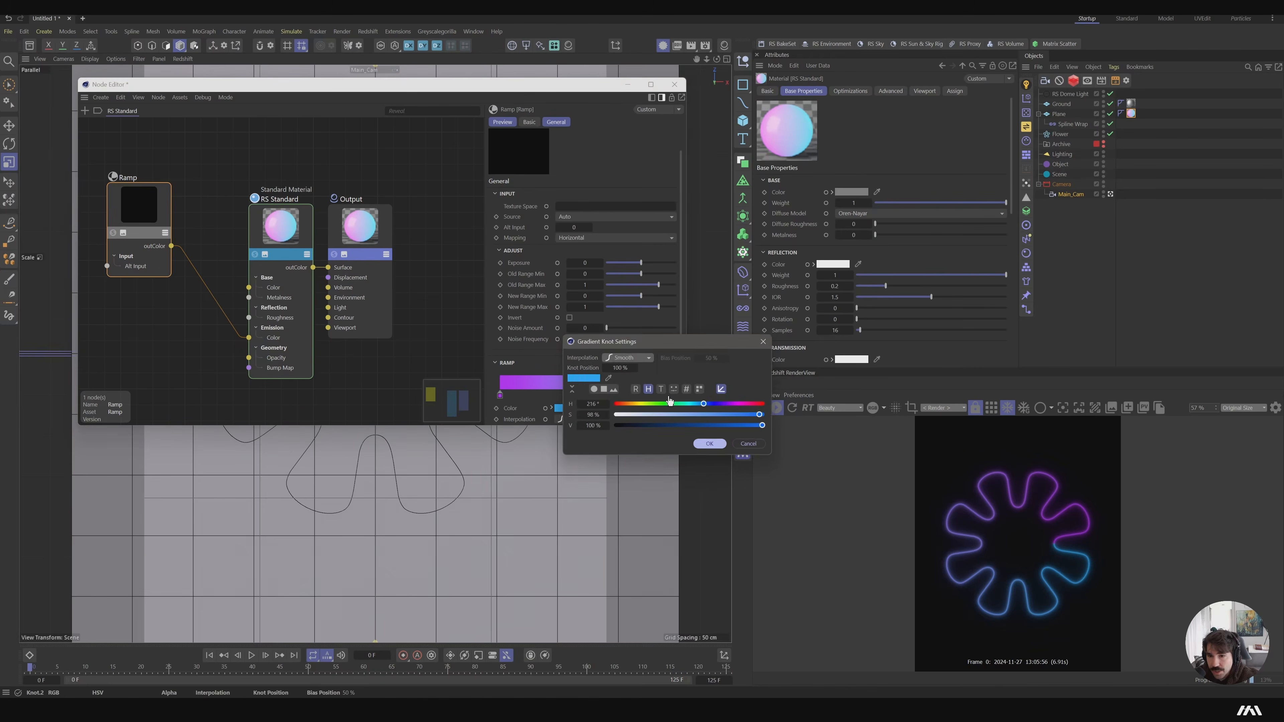
drag(669, 403, 726, 405)
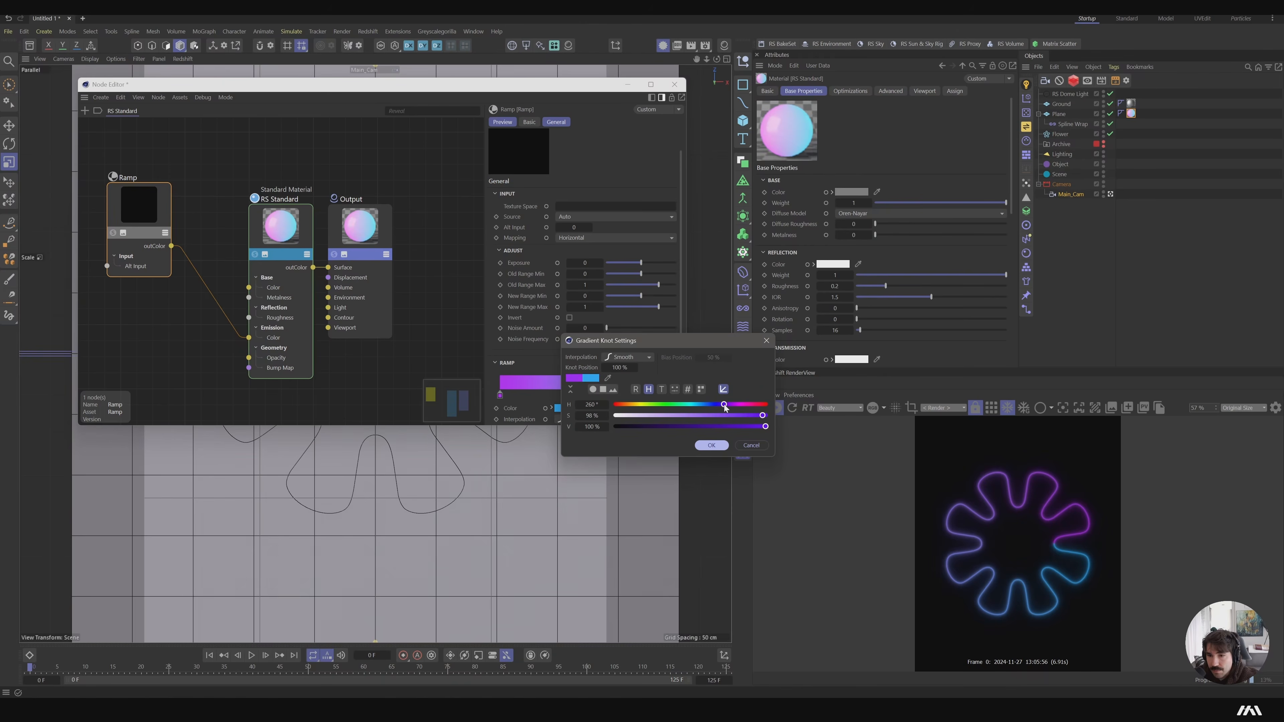
click(723, 389)
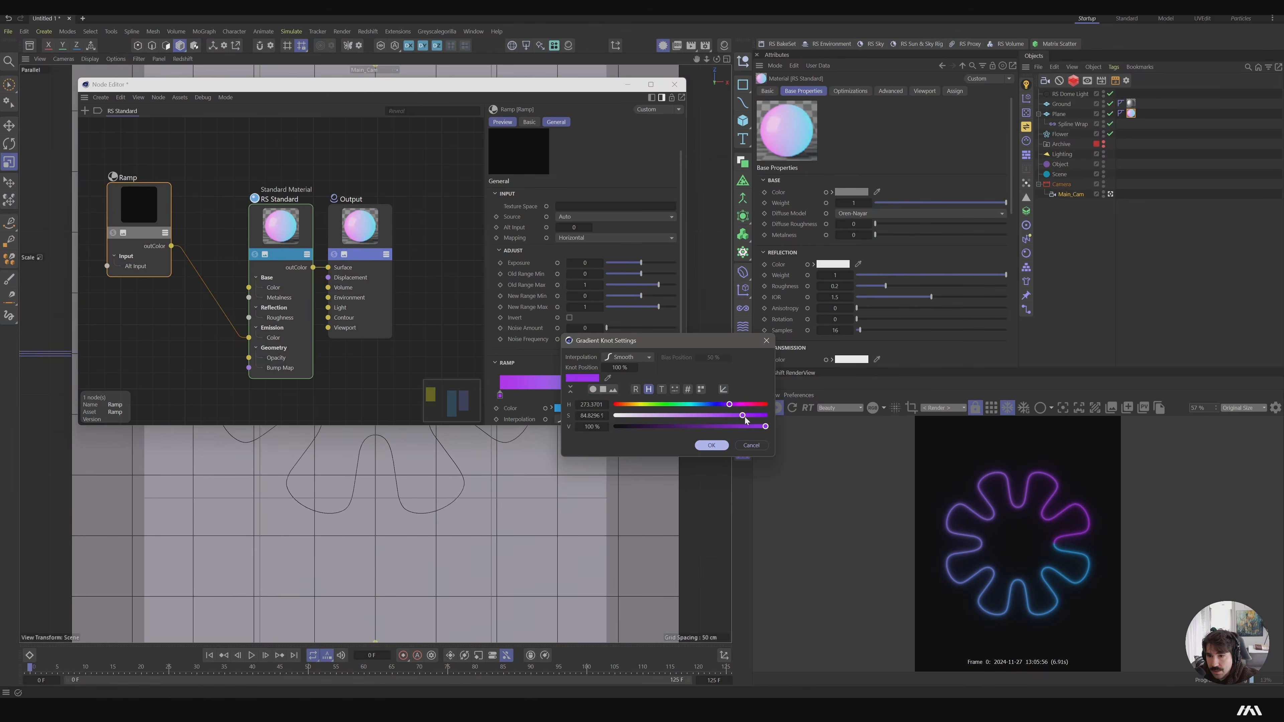
click(726, 405)
drag(743, 415, 767, 419)
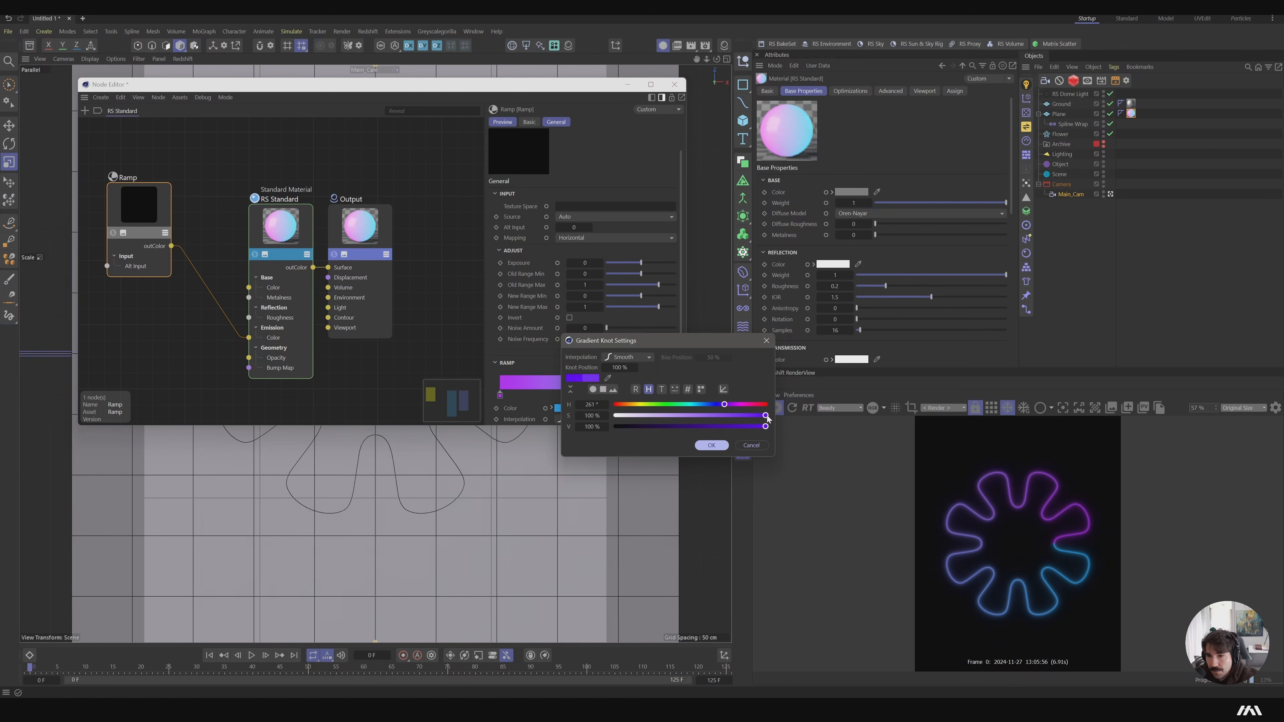
click(713, 448)
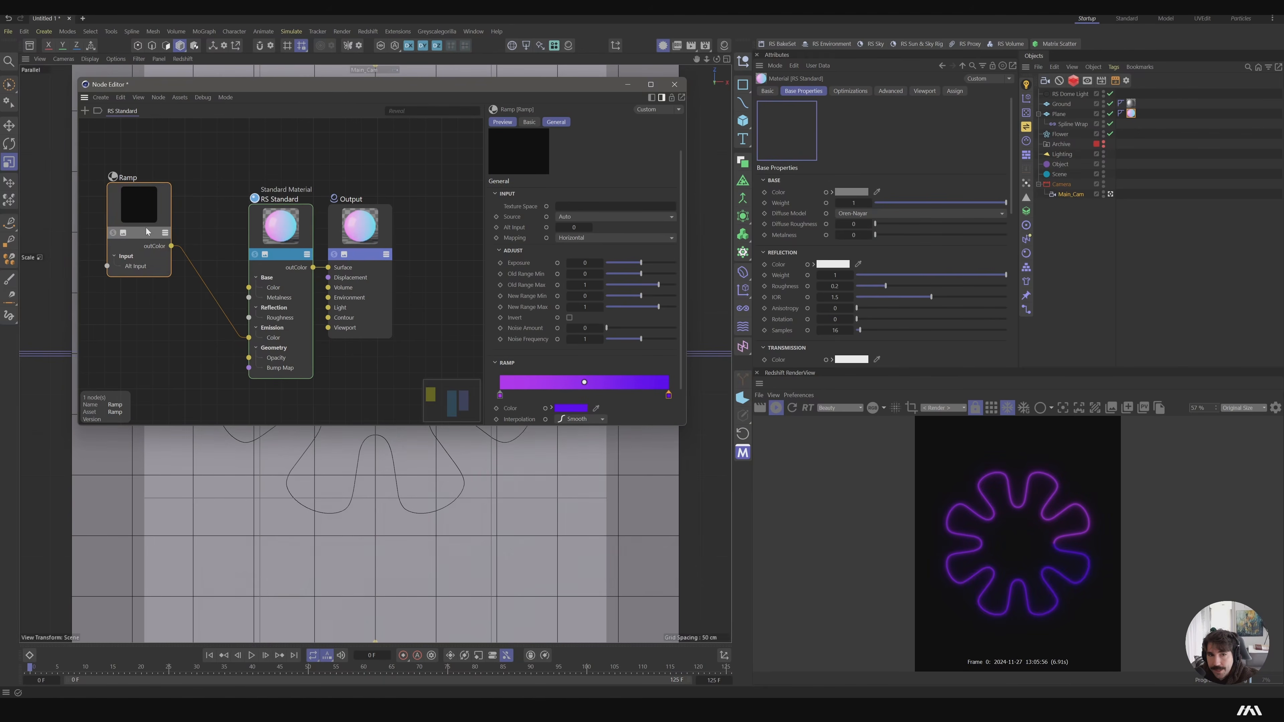
drag(146, 231, 164, 233)
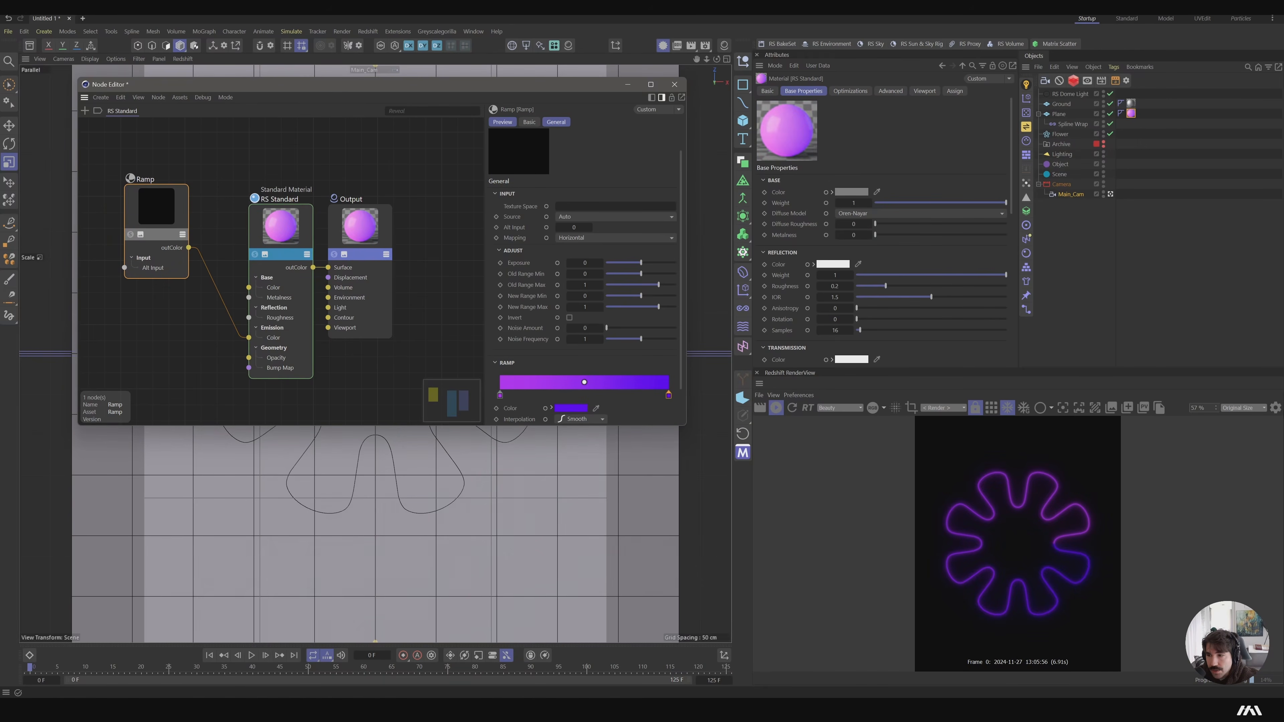
Open the RenderView's display settings, expand the Bloom options and lower Bloom Threshold to 0
click(1275, 408)
click(1251, 565)
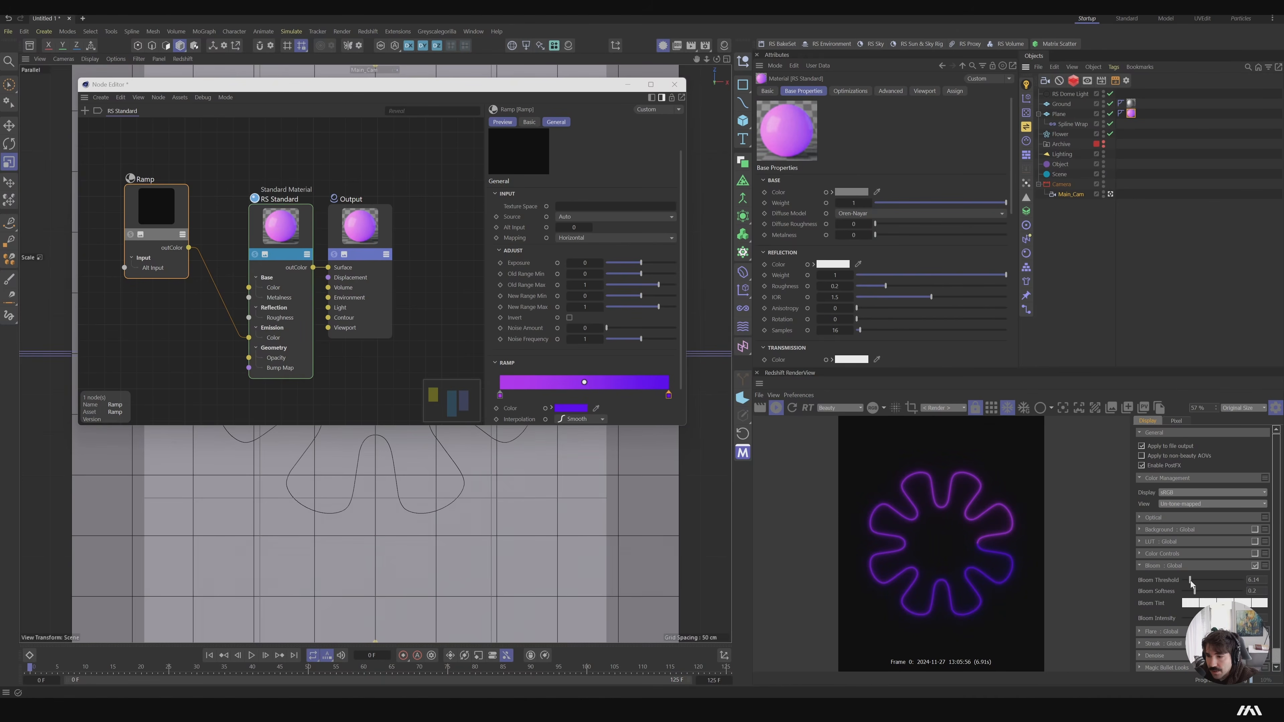
drag(1190, 581, 1187, 580)
drag(1184, 581, 1182, 581)
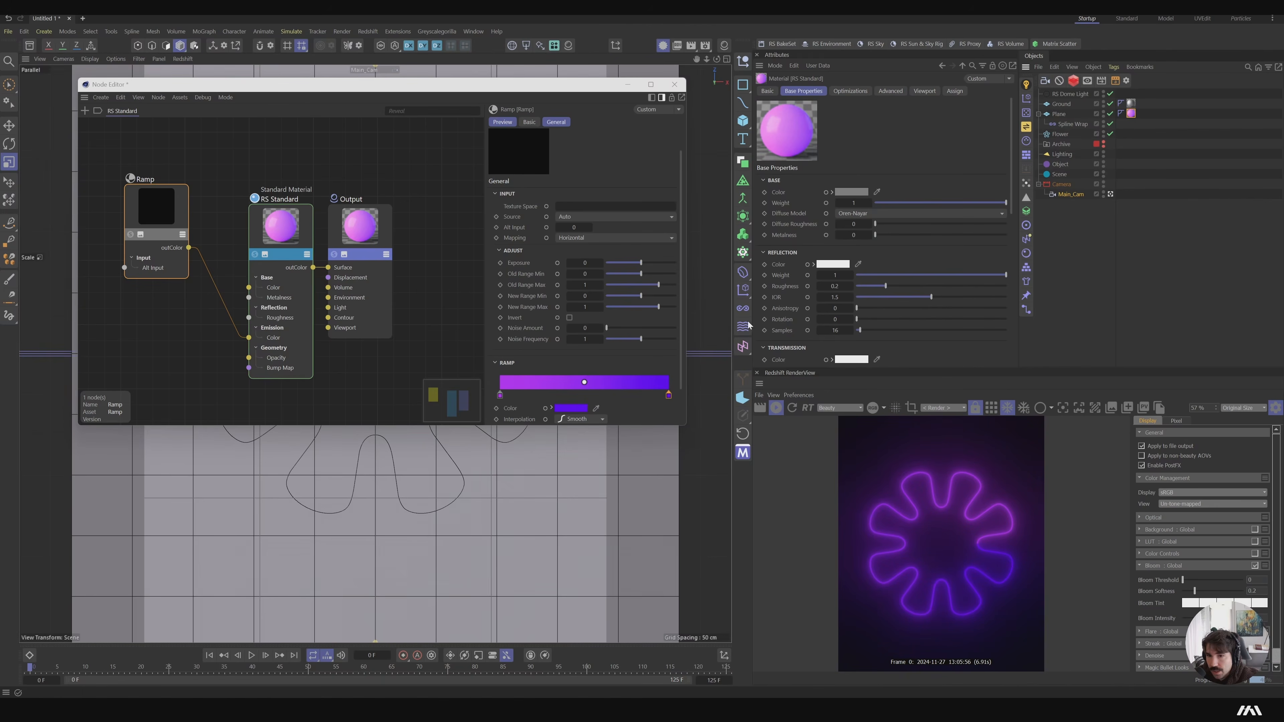
Set the standard material's emission weight to 6
click(281, 225)
scroll(637, 303, down, 10)
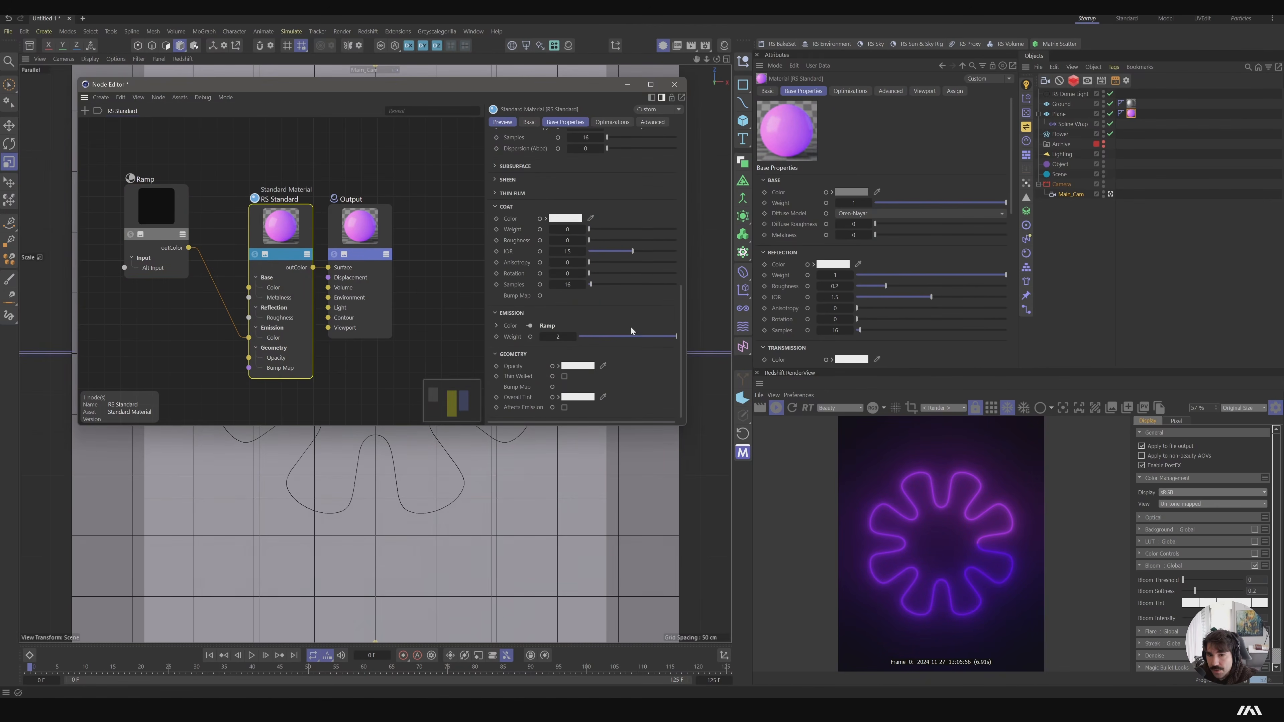
double_click(561, 338)
text(6)
key(Return)
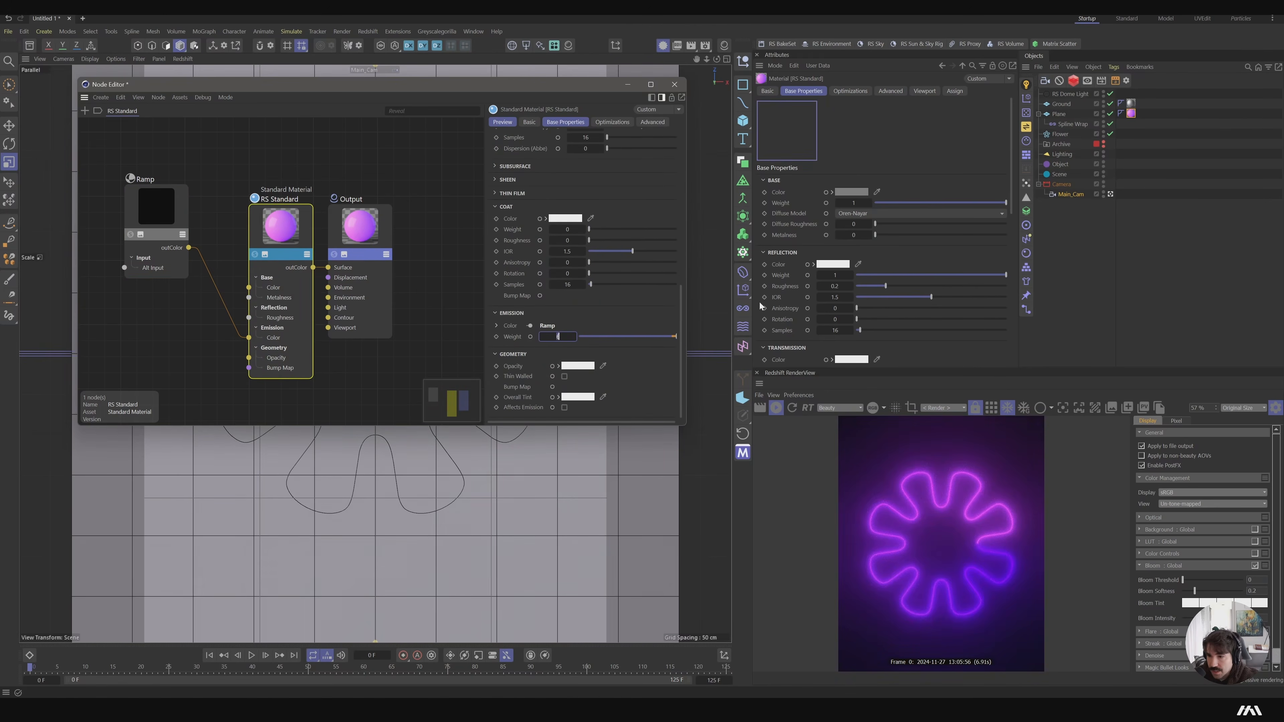
Set Bloom Threshold to about 0.28 and Bloom Softness to about 0.09, and adjust Bloom Intensity
mouse_move(1202, 597)
mouse_down()
mouse_move(1182, 599)
mouse_move(1194, 597)
mouse_move(1184, 584)
mouse_up()
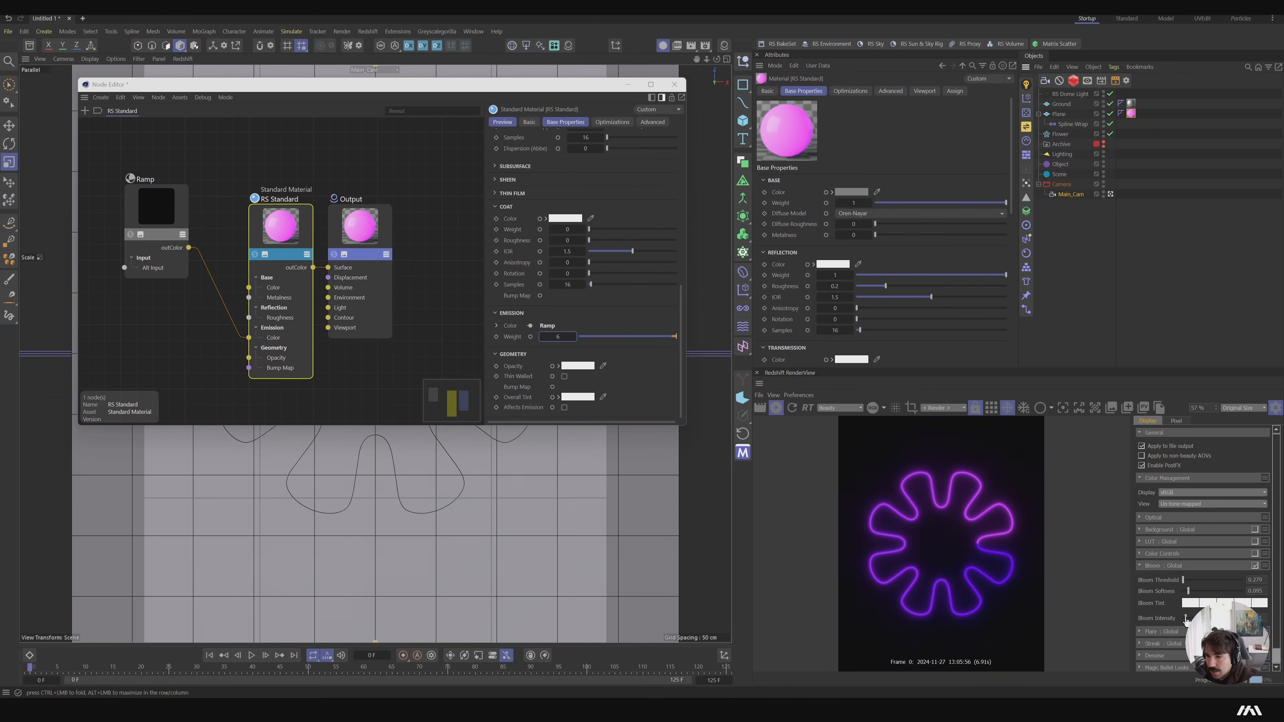
drag(1186, 618, 1195, 618)
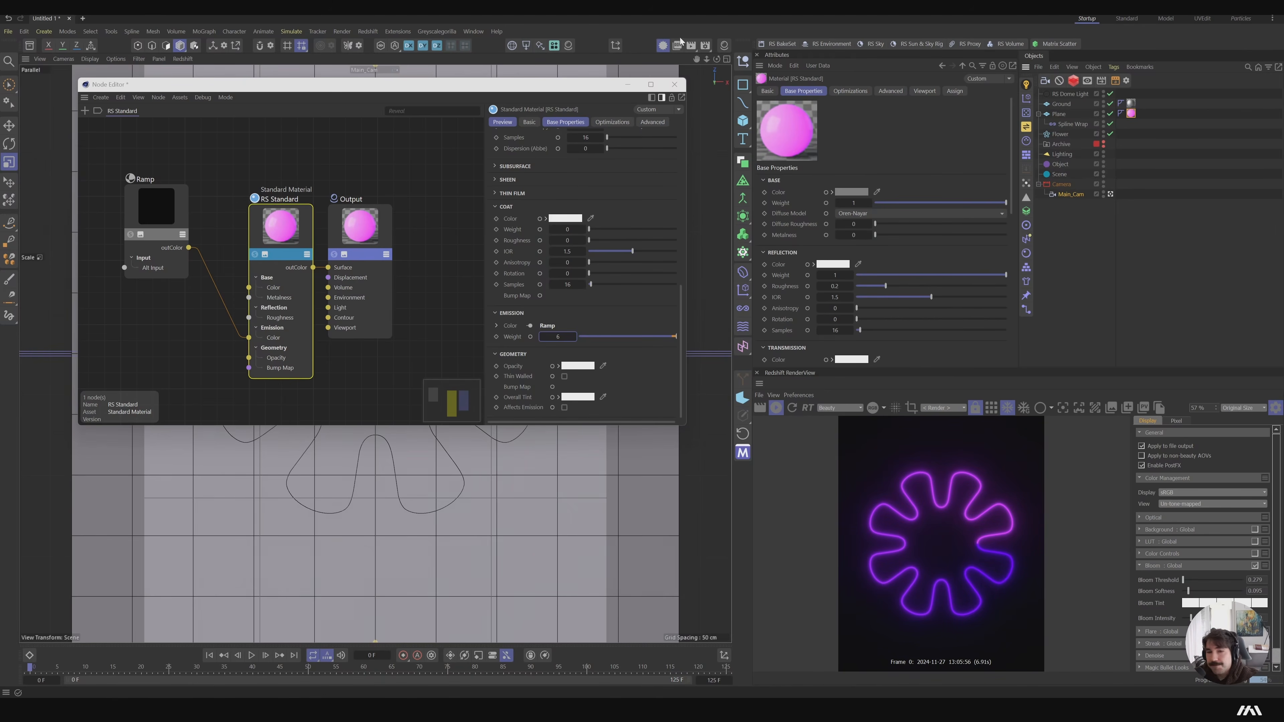
Rework the Ramp into an orange, purple and blue-violet gradient with the purple knot at about 67%, and delete the surplus knot
click(154, 206)
double_click(573, 349)
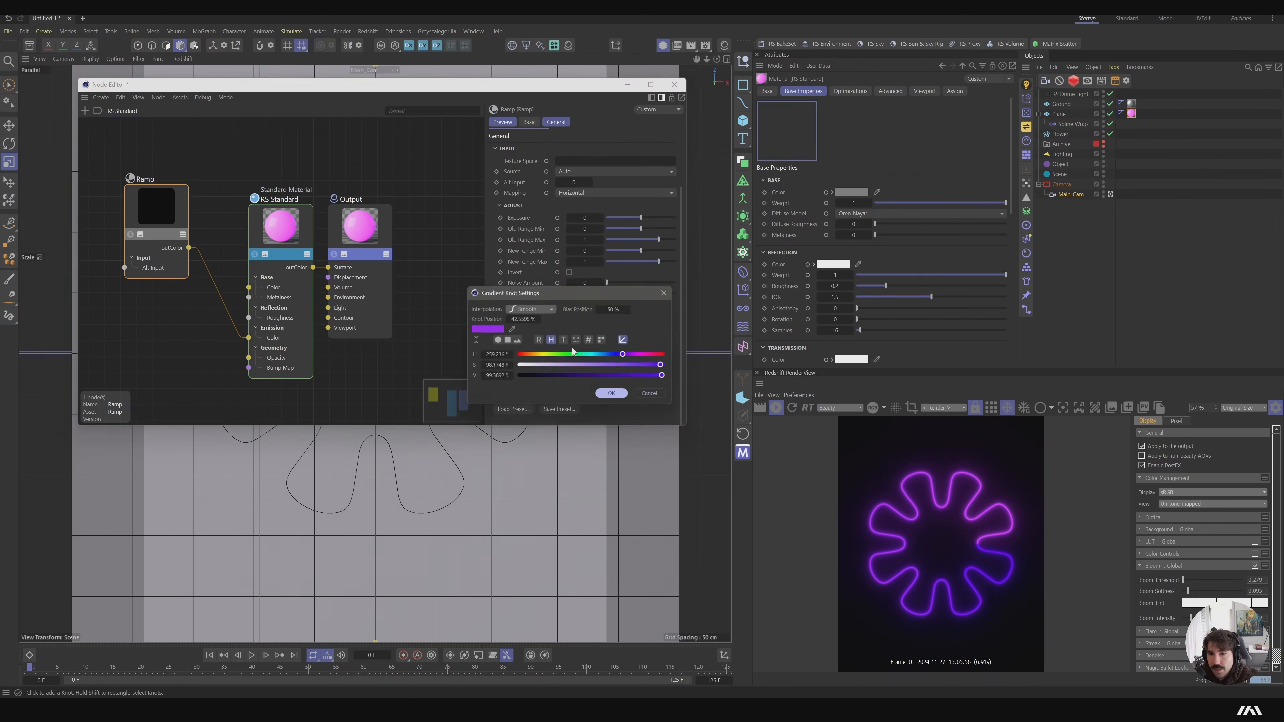
drag(572, 354, 612, 350)
click(610, 393)
click(500, 351)
key(Delete)
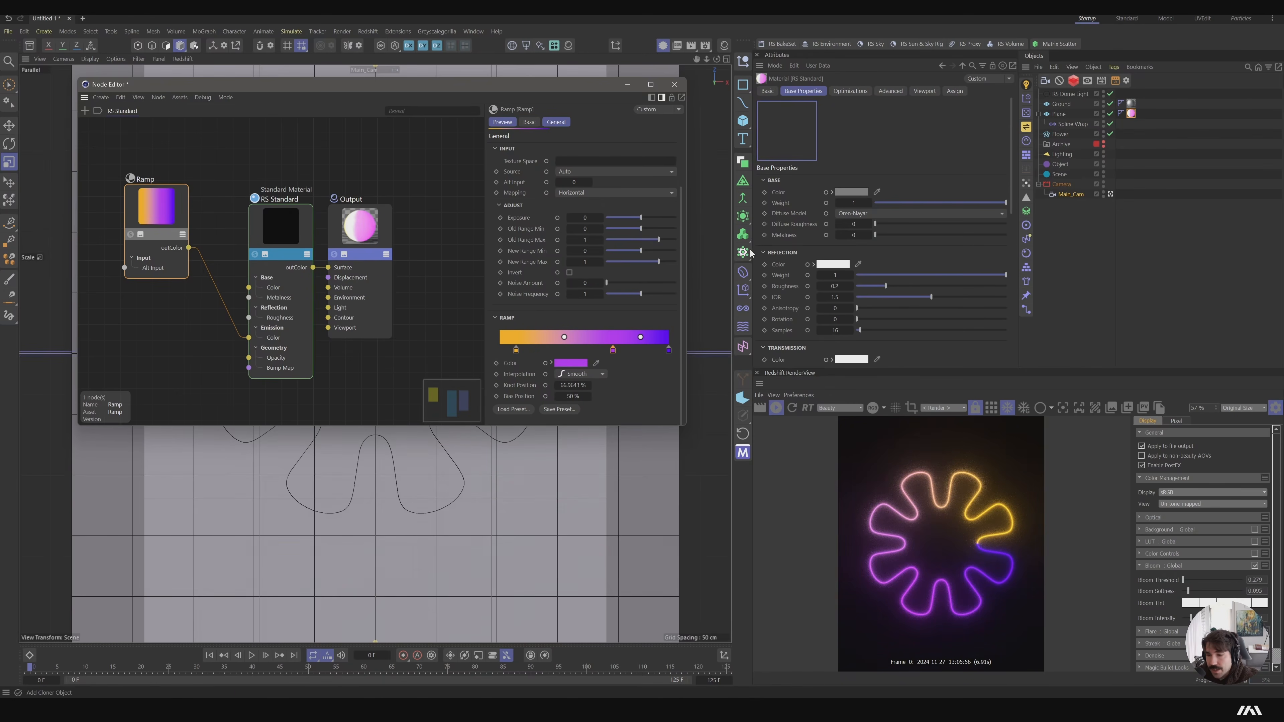
Close the Node Editor, examine the ribbon's glow up close in the render, check Main_Cam's object properties and hide the display settings
click(675, 83)
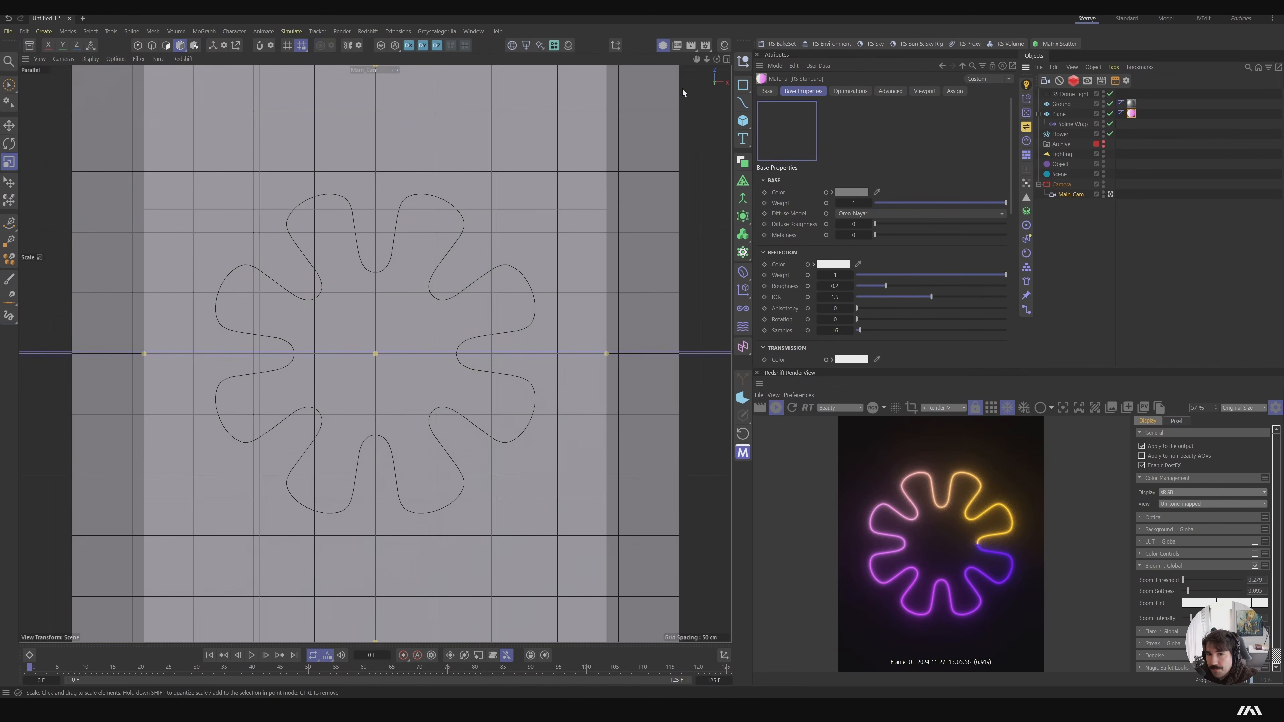
scroll(950, 524, up, 5)
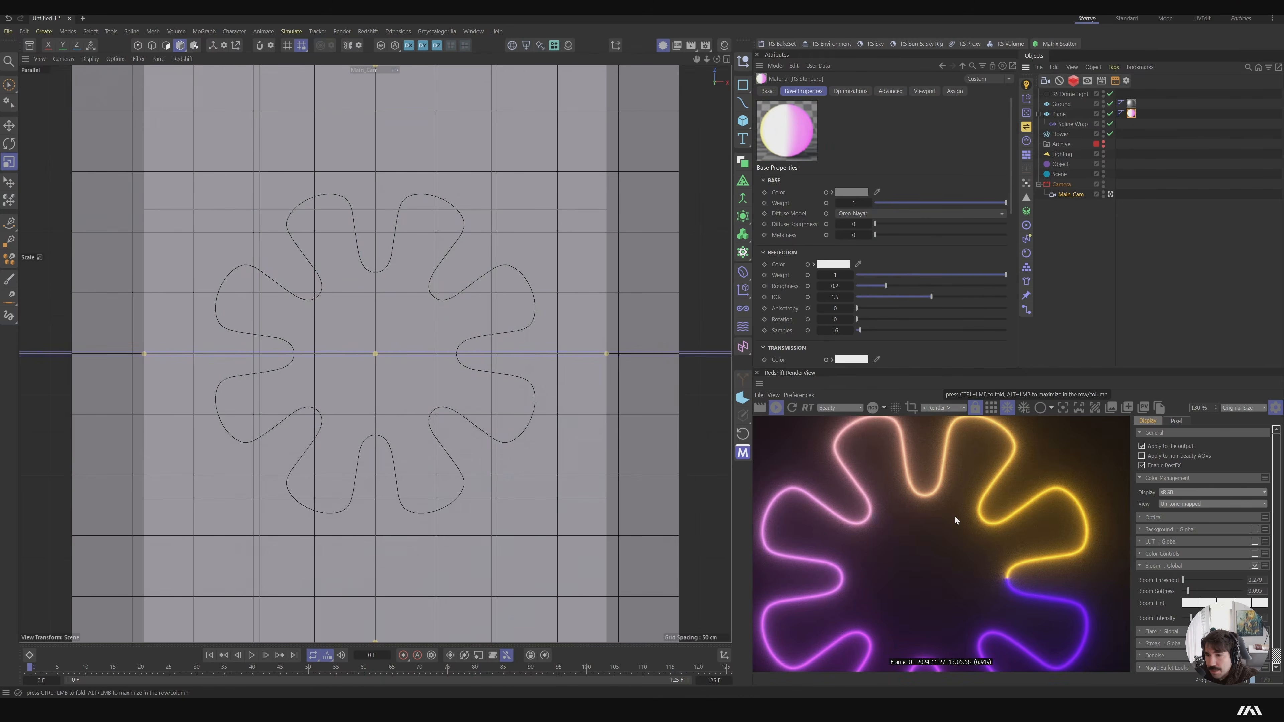
scroll(954, 520, down, 4)
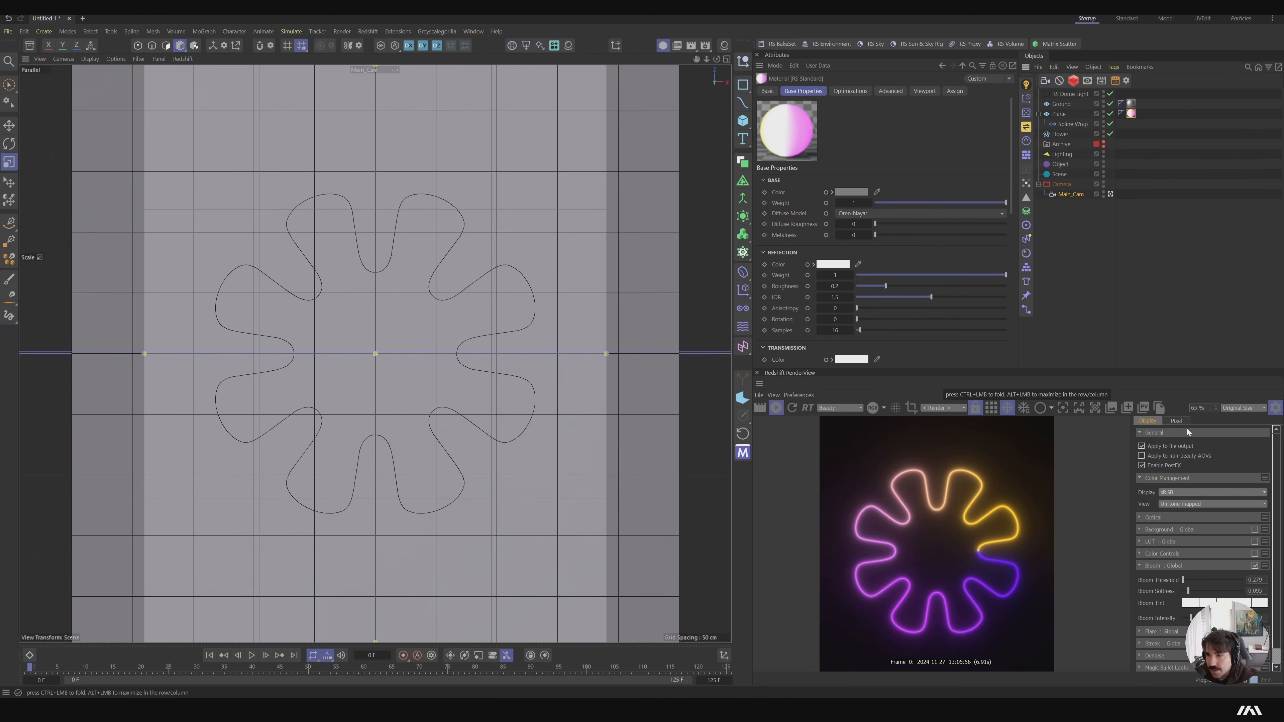
click(1081, 195)
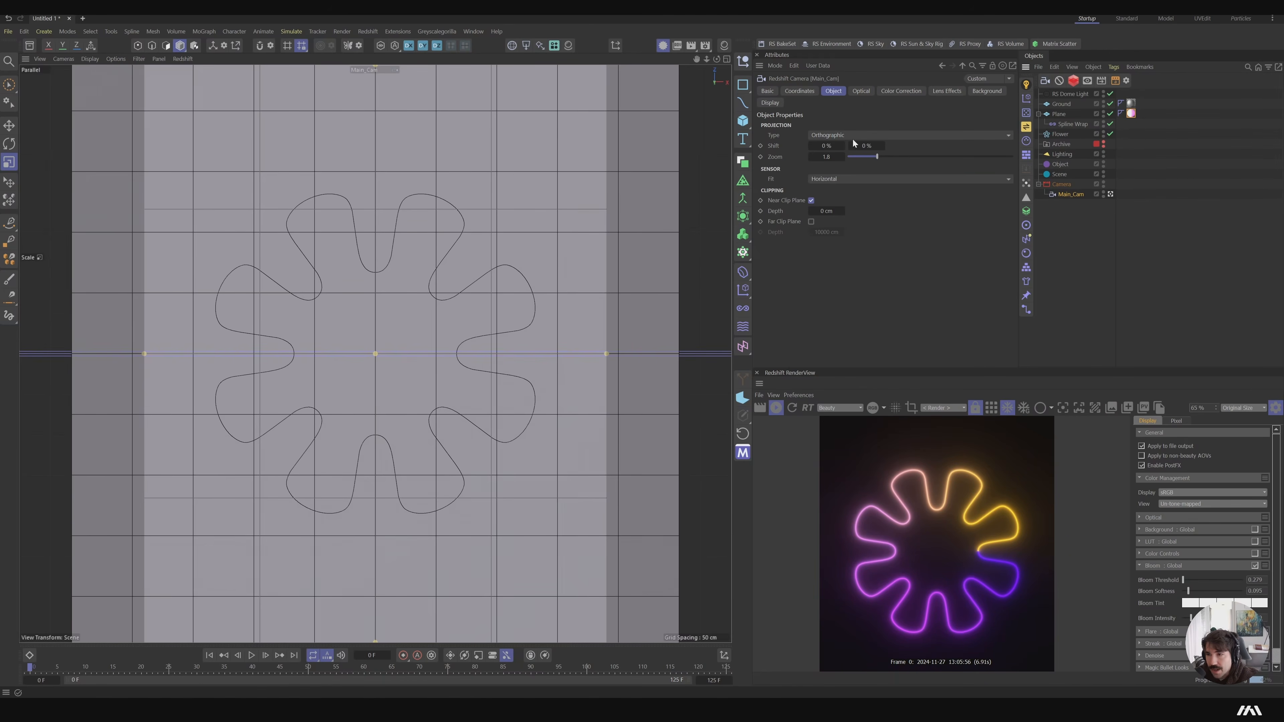
click(1276, 408)
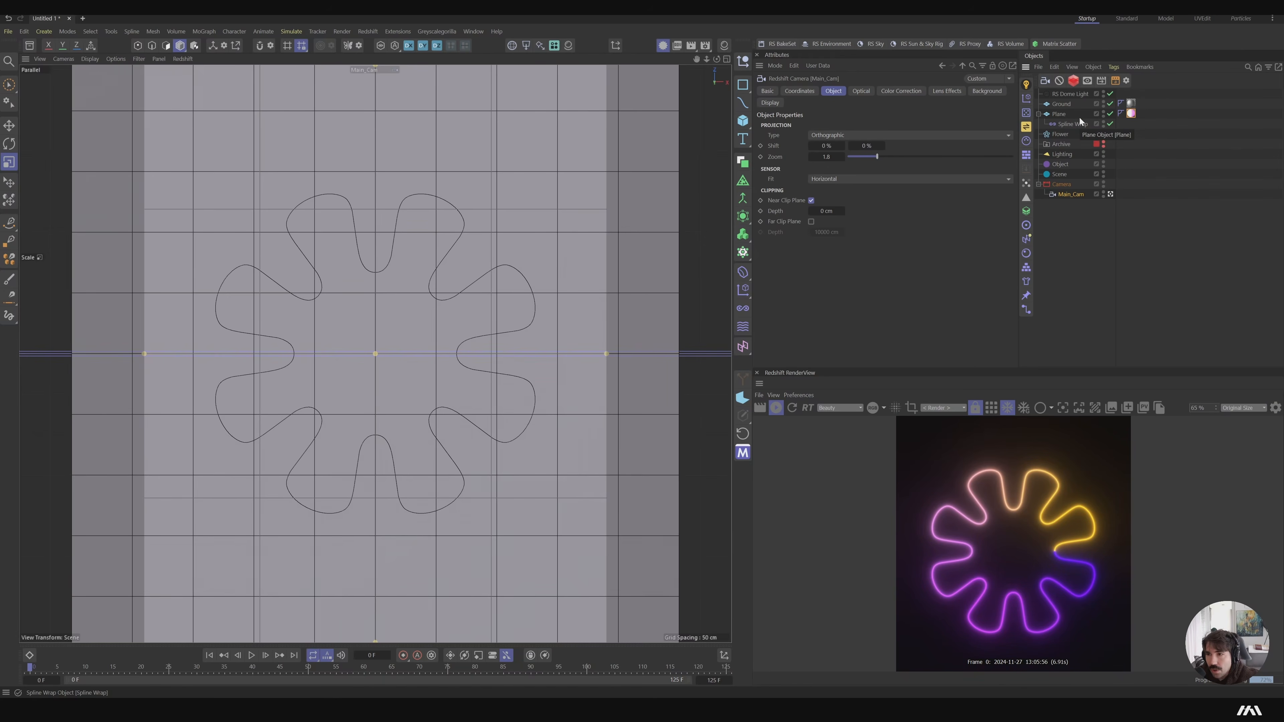
Try out the Spline Wrap's Offset, reset it to 0%, and set From to 55%
click(1072, 125)
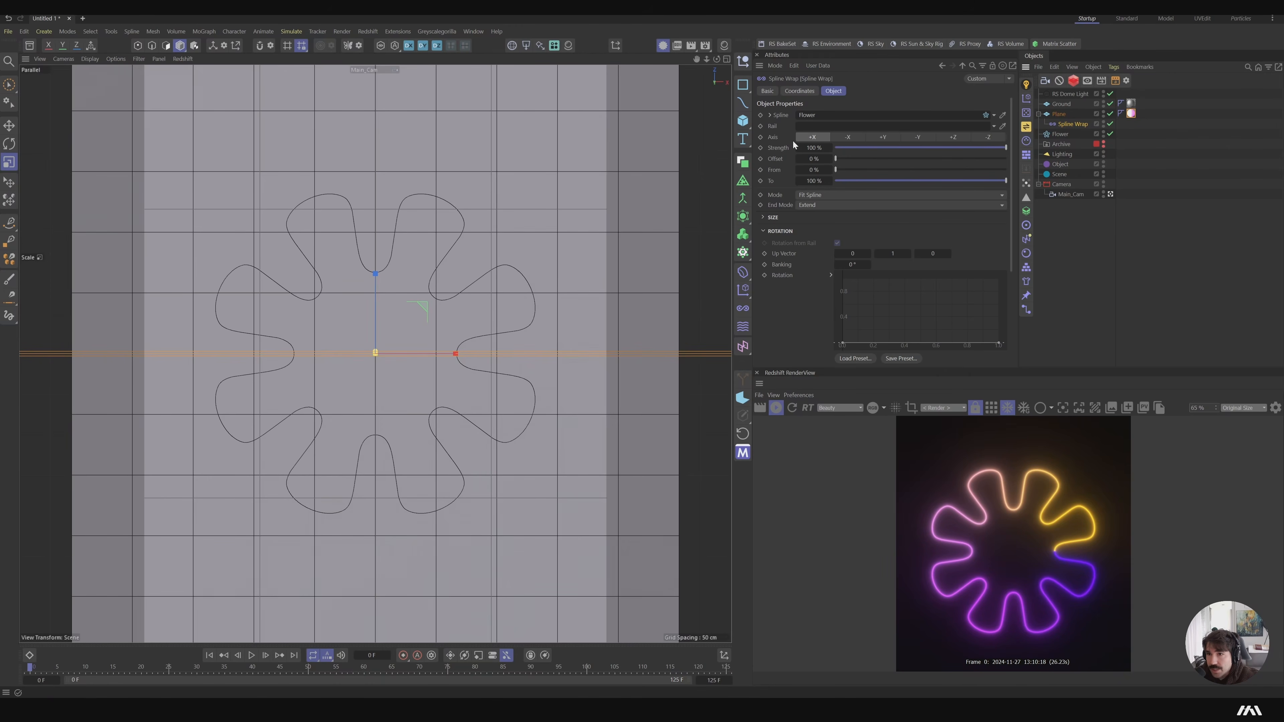
drag(819, 159, 1011, 159)
right_click(830, 158)
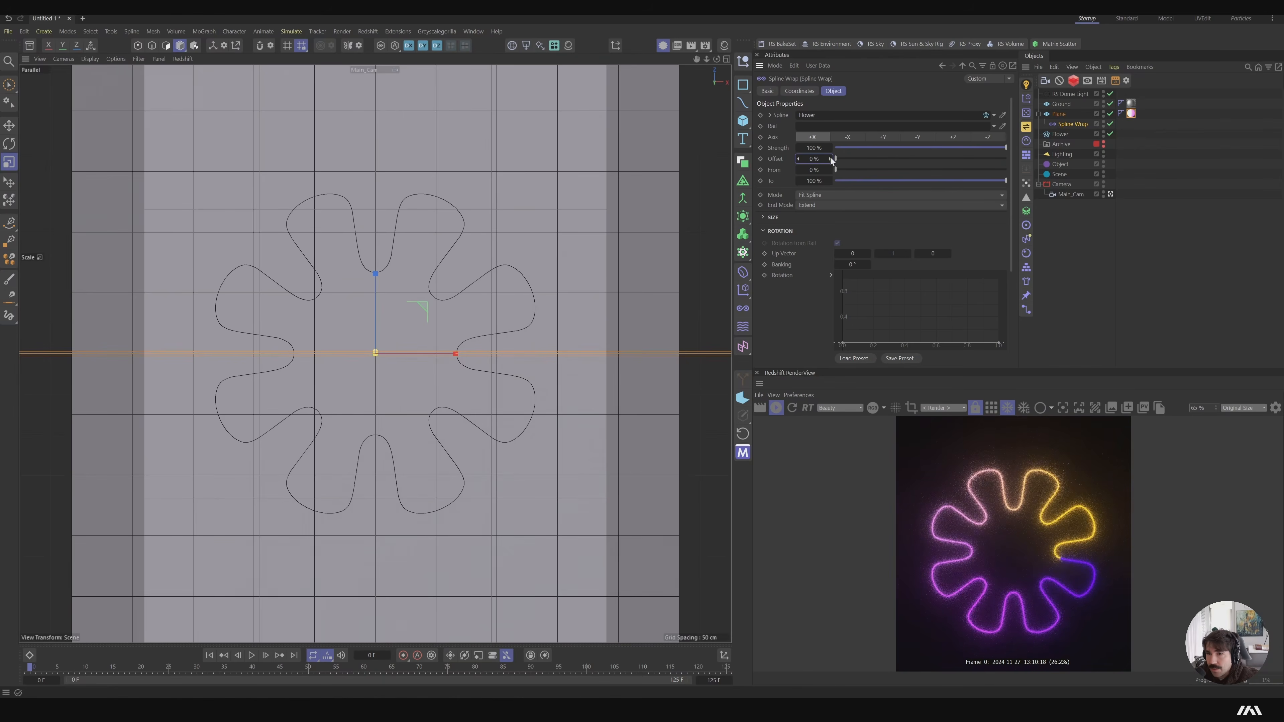
drag(823, 169, 878, 169)
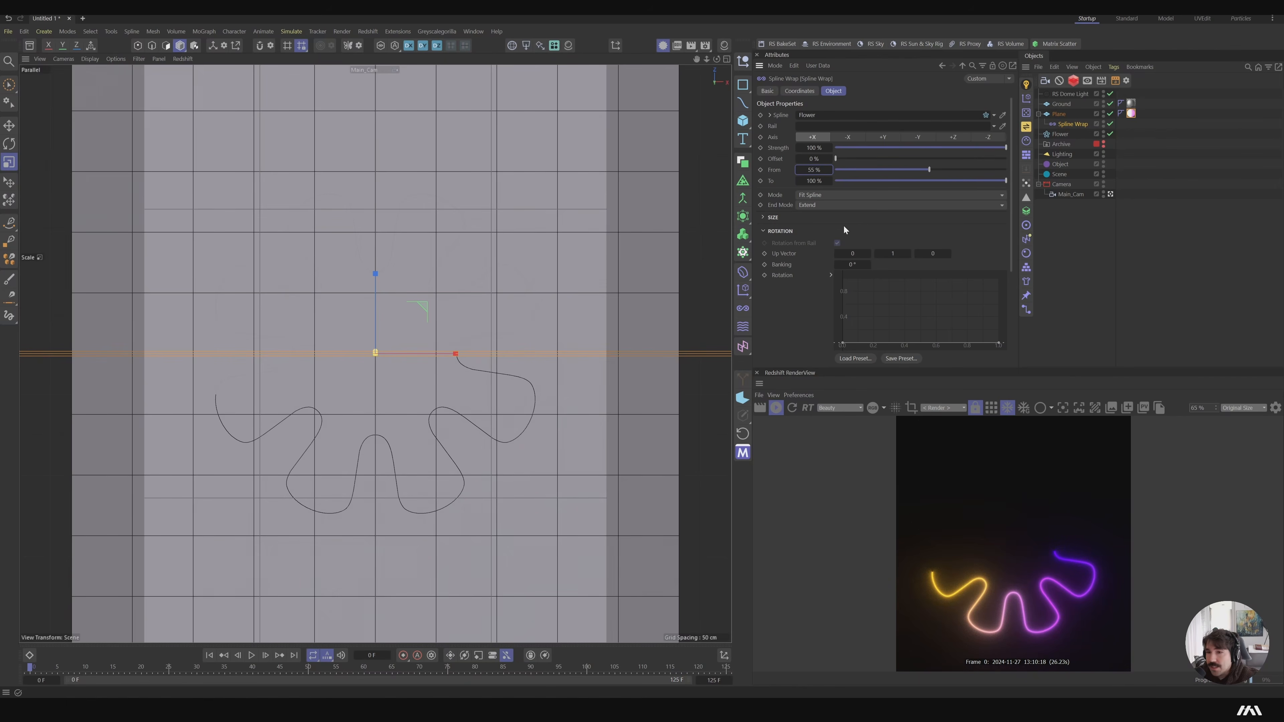
Shape the Spline Wrap's Size curve to taper both ends to zero, with a middle point raised to full size
click(763, 218)
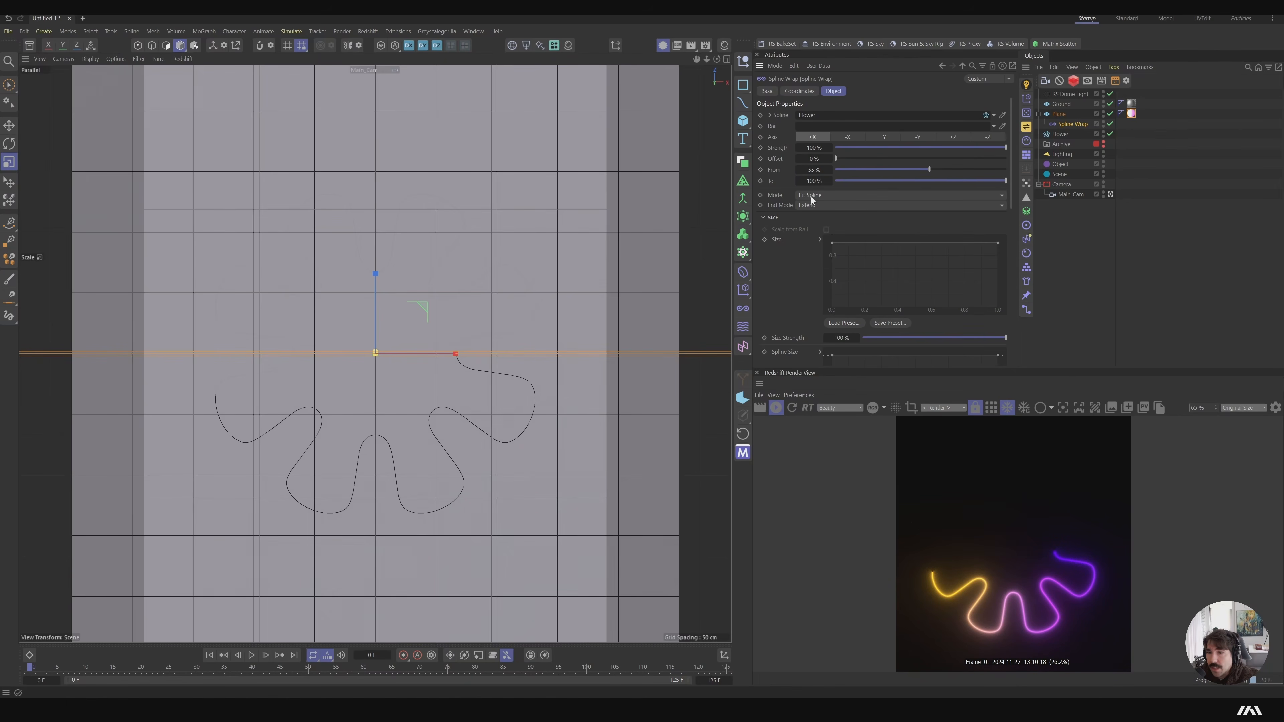
click(831, 244)
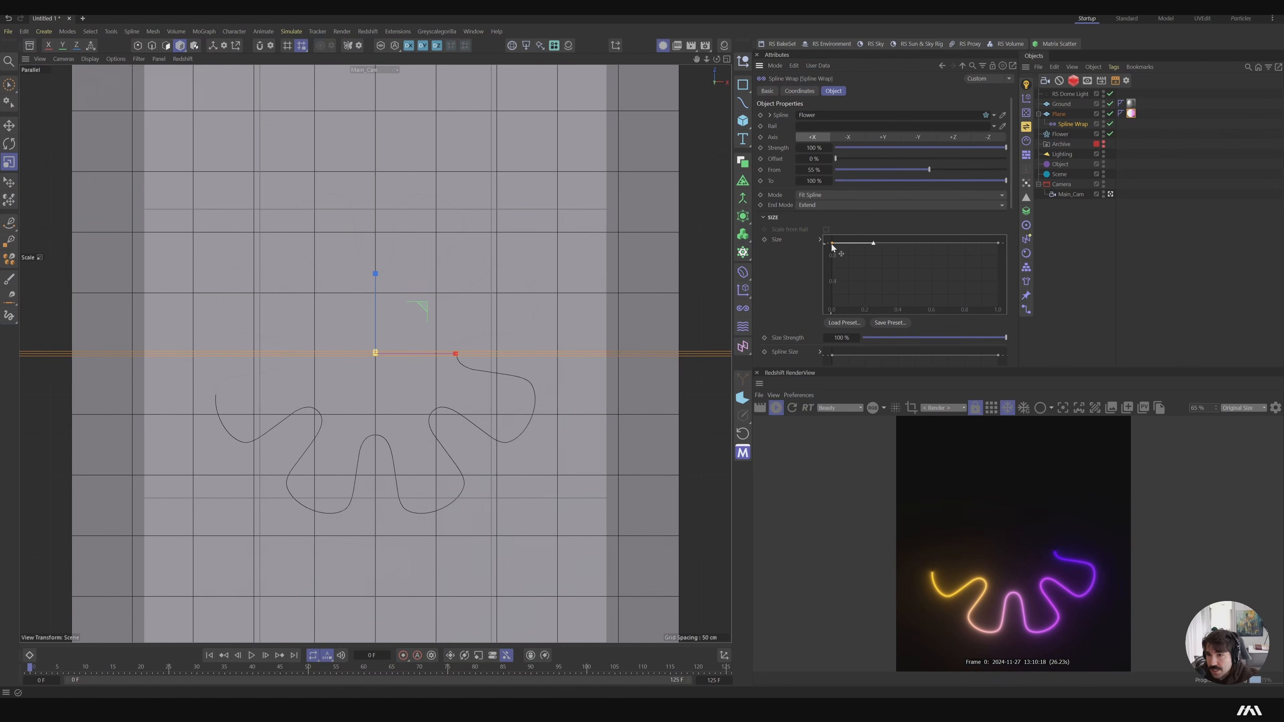
drag(832, 246, 830, 313)
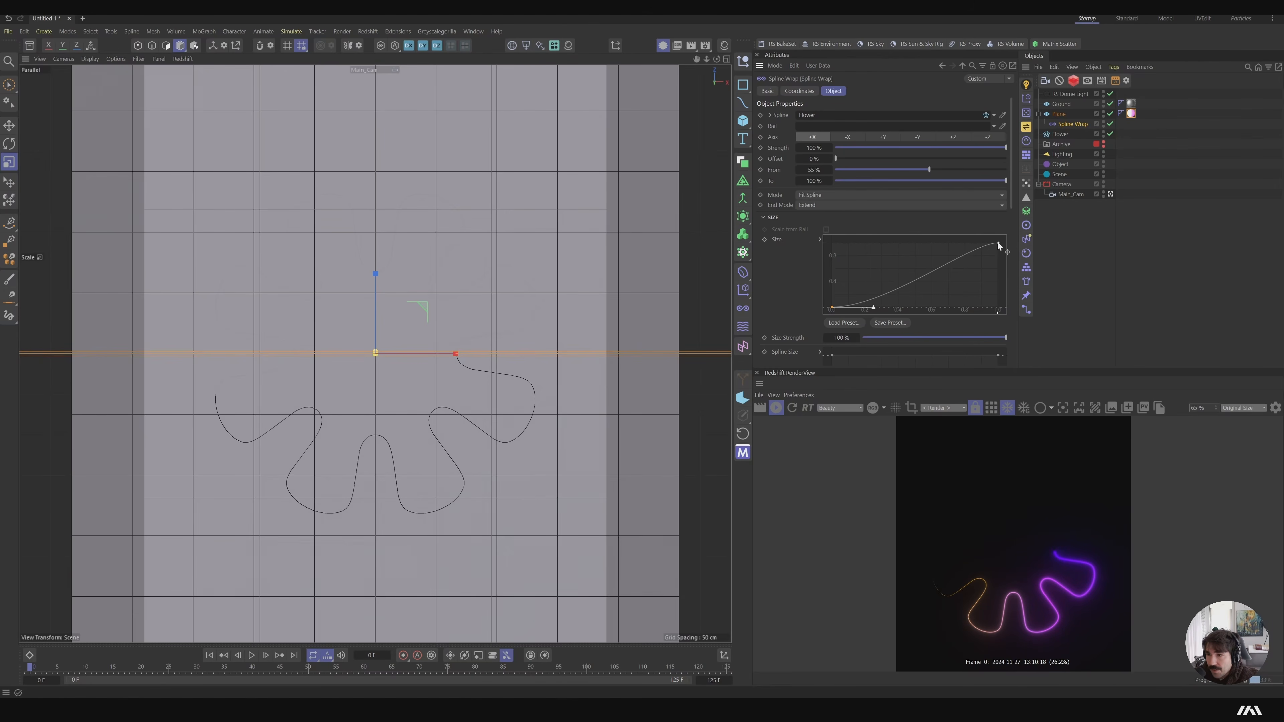
drag(999, 246, 1006, 314)
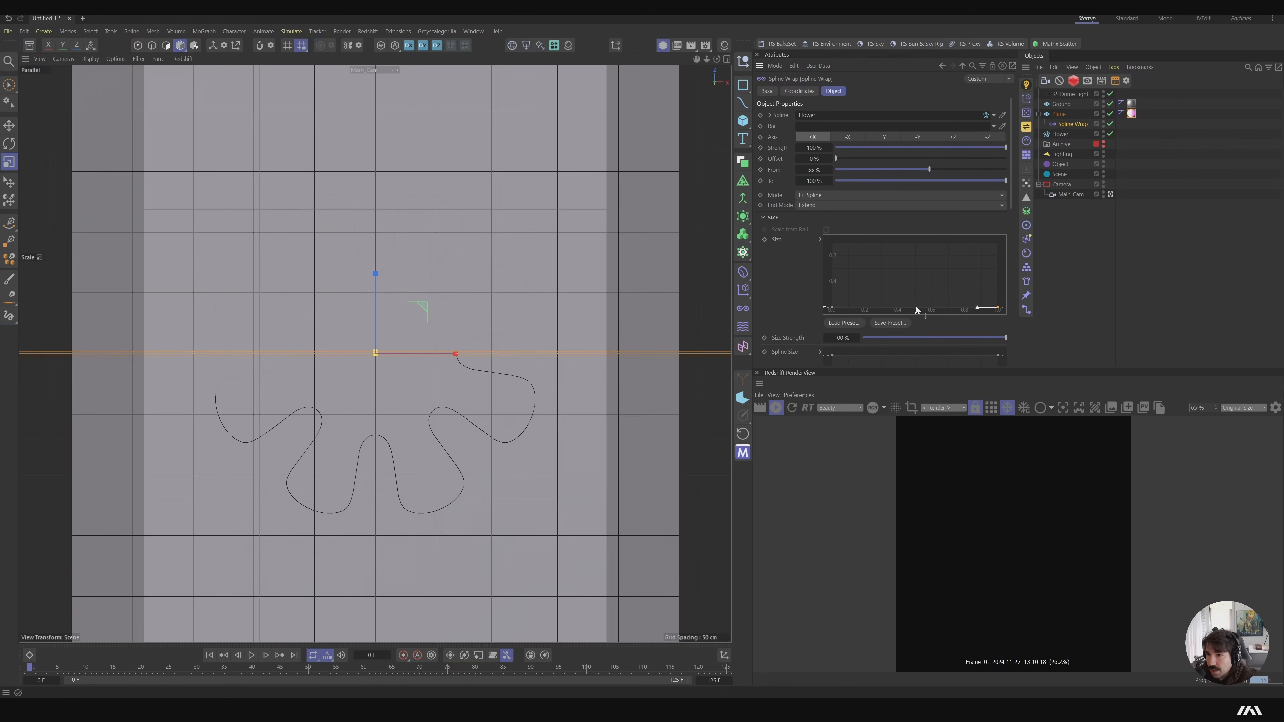
drag(916, 309, 915, 243)
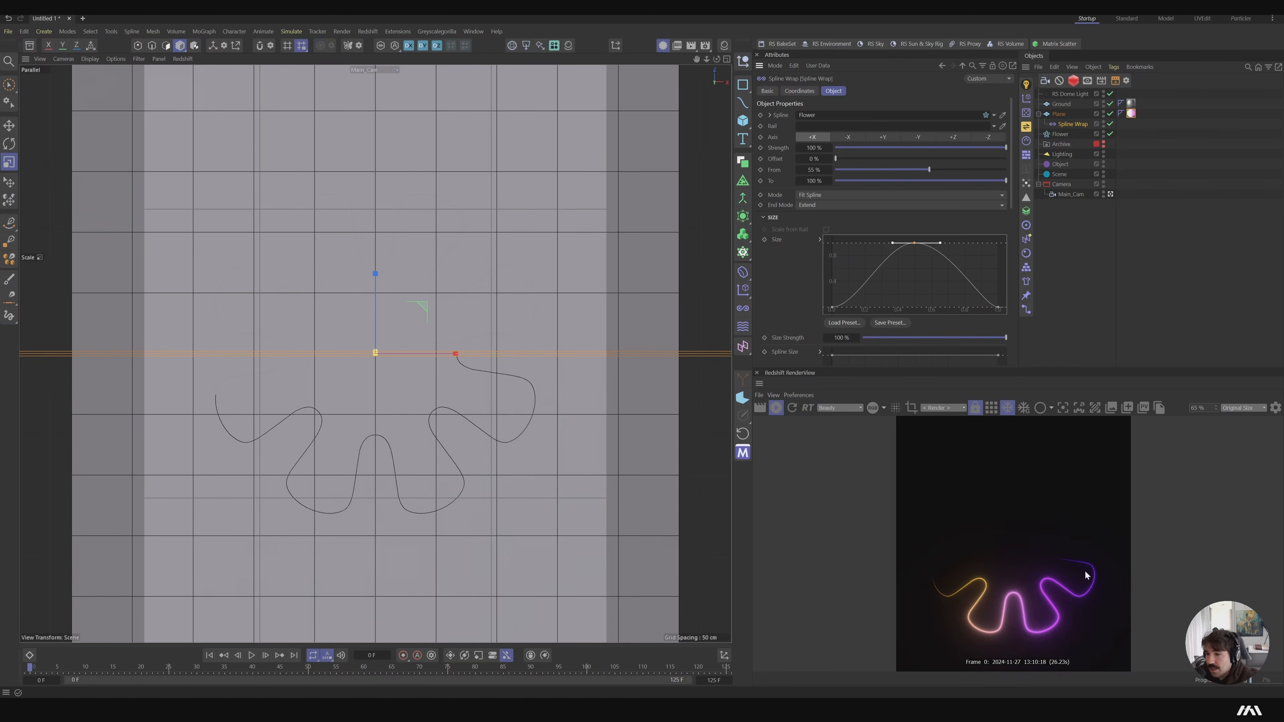
Lengthen the tangents of the Size curve's middle point for a broader peak, and set the Spline Wrap's Offset to 114% and From to 41%
drag(893, 243, 868, 263)
drag(940, 244, 964, 247)
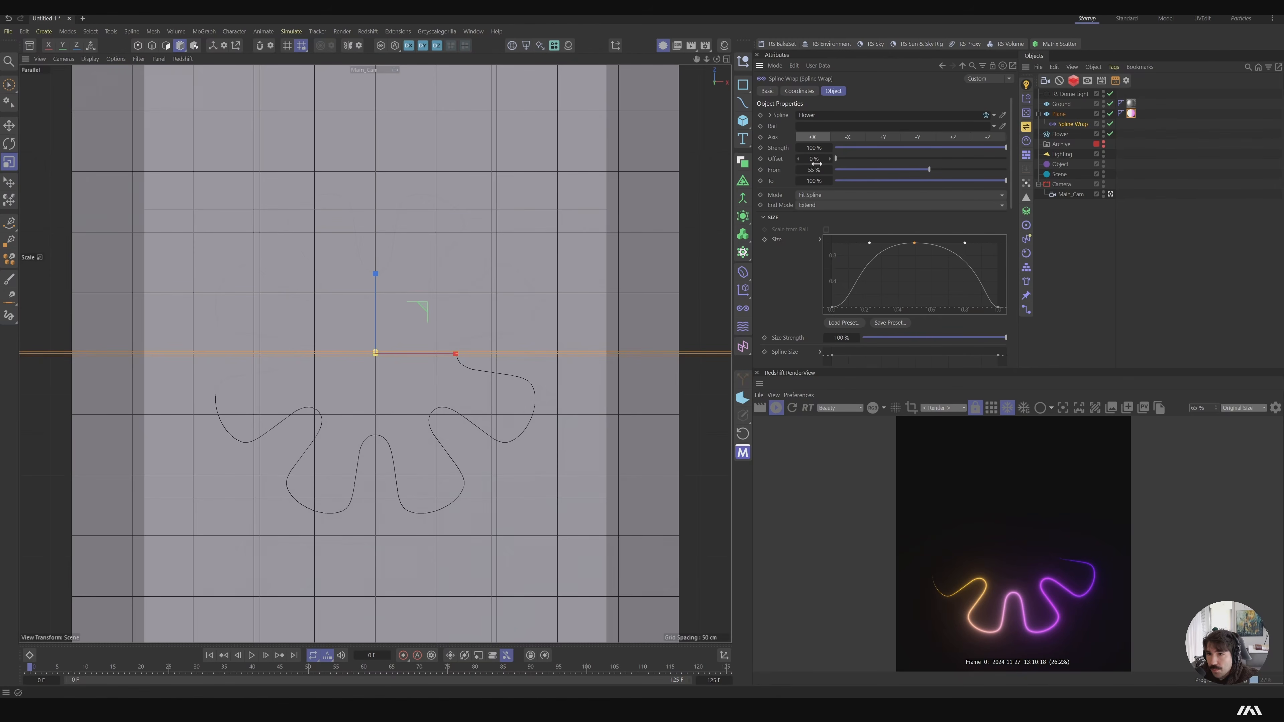
drag(829, 172, 976, 159)
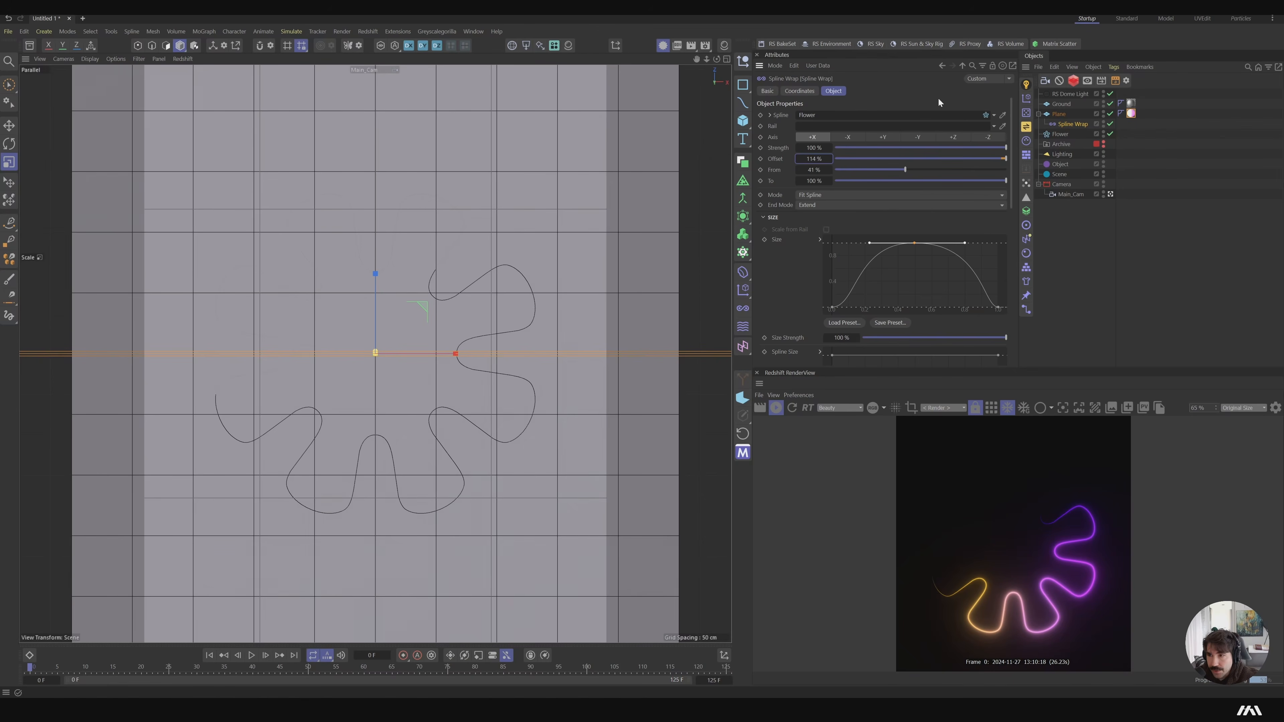
Rename the camera Main_Cam as Top_Center
double_click(1071, 195)
text(Top)
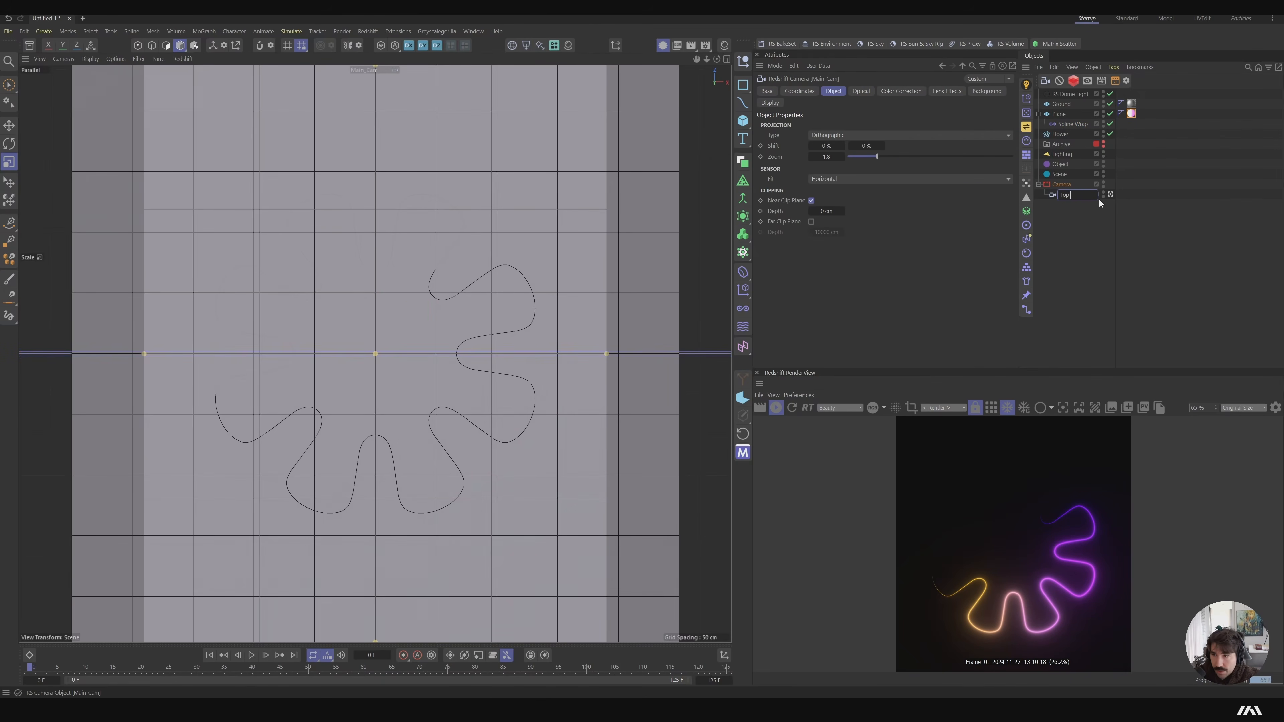
text(_Center)
key(Return)
Duplicate the Top_Center camera inside the Camera group and name the copy Detail
ctrl+drag(1077, 204, 1079, 205)
double_click(1079, 204)
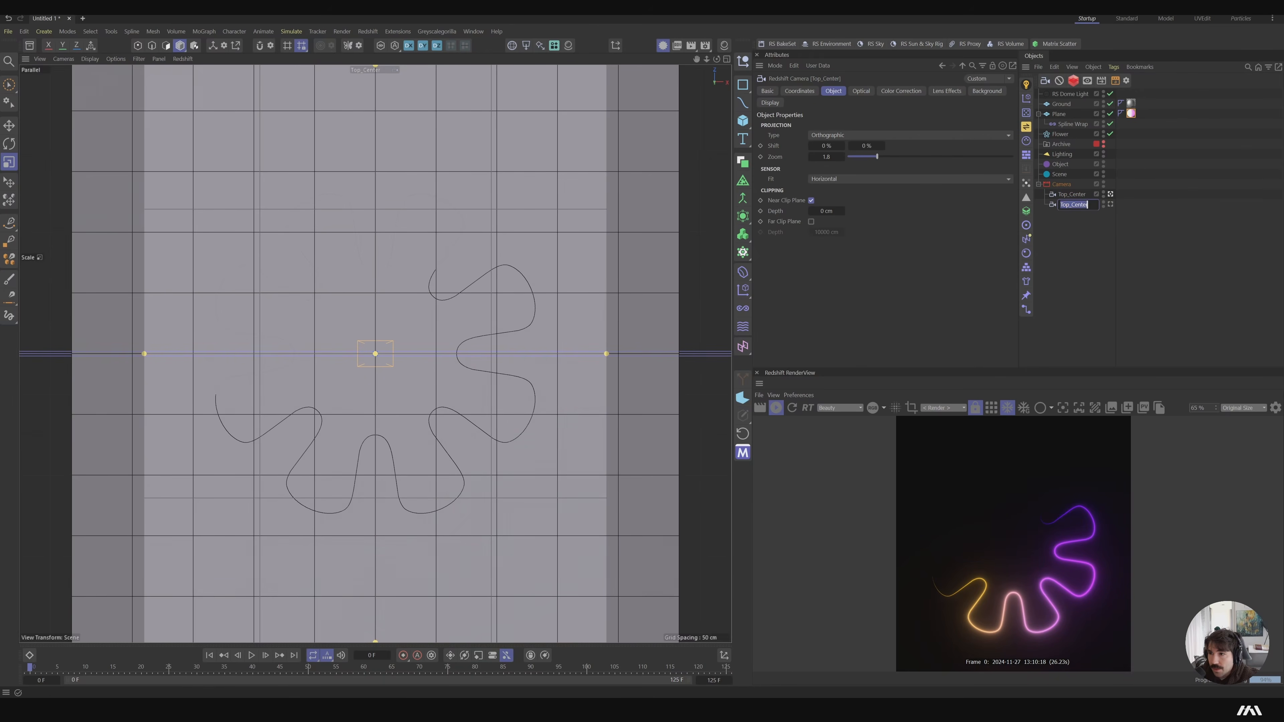
triple_click(1071, 205)
text(D)
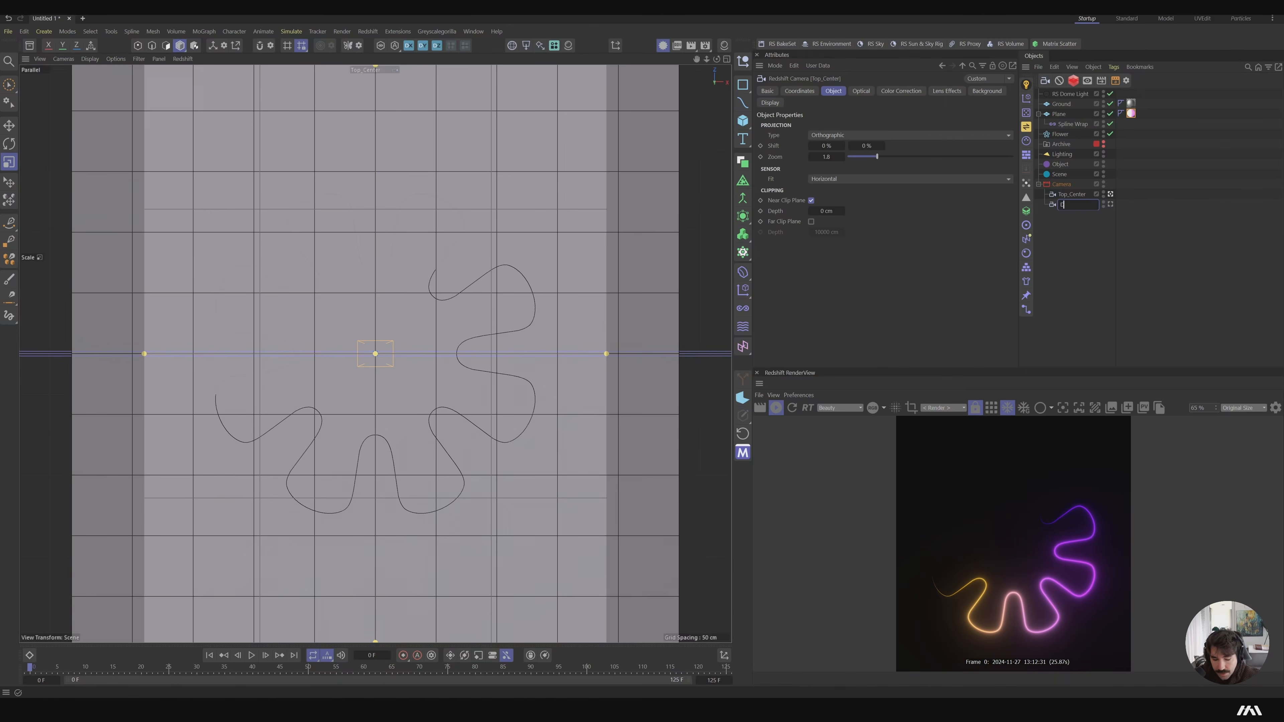
text(etail)
key(Return)
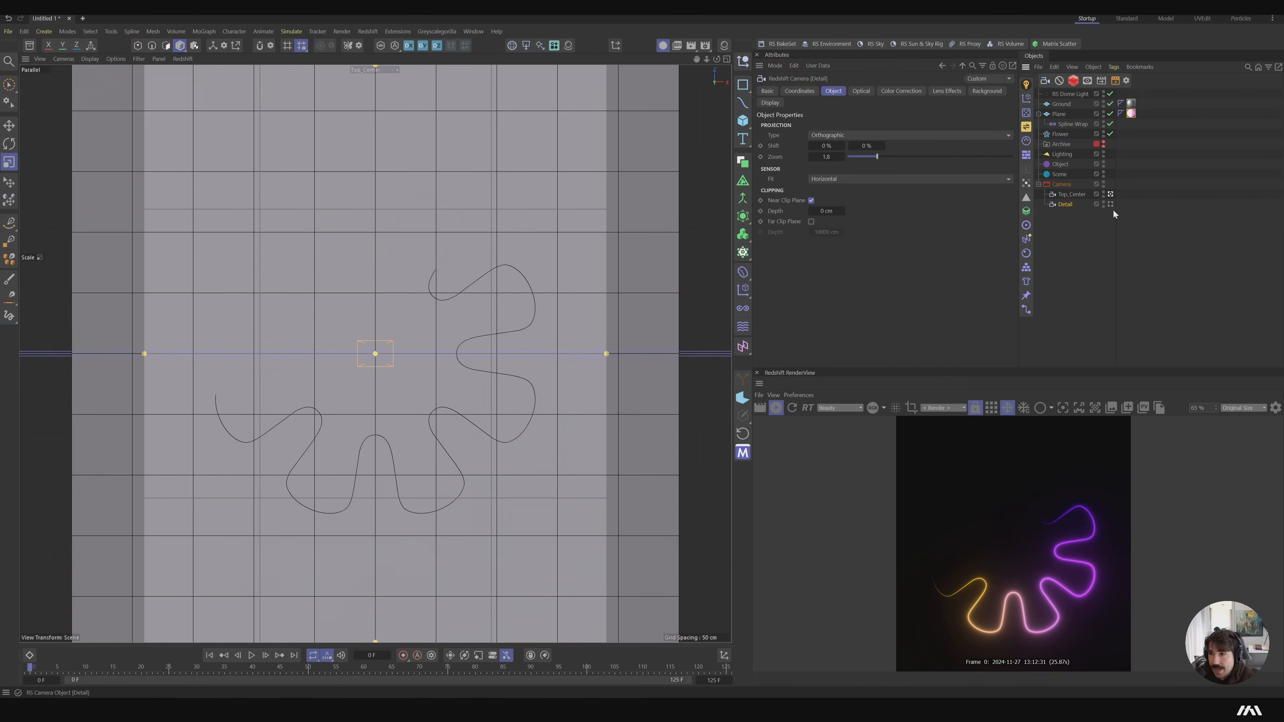
Look through the Detail camera and frame the purple bends of the ribbon closely, at about X 78.3 cm and Z -112.7 cm
click(1111, 204)
scroll(484, 380, up, 10)
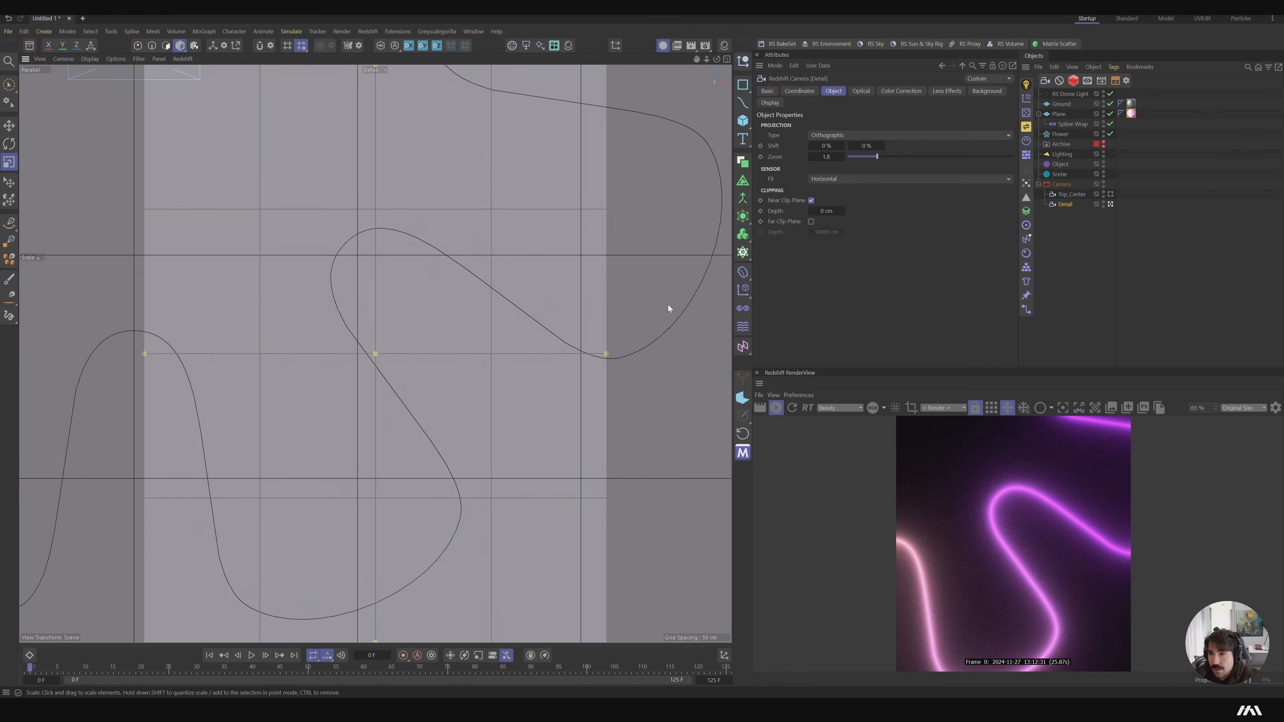
click(809, 95)
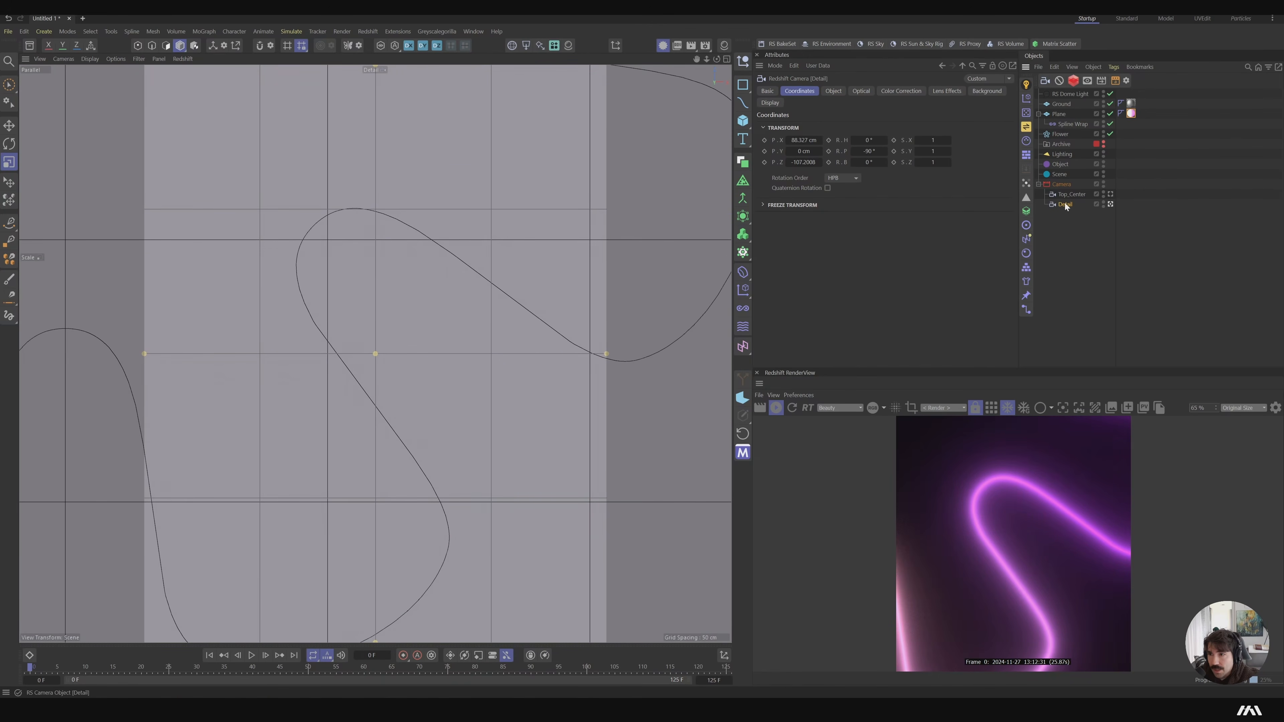
scroll(453, 310, down, 5)
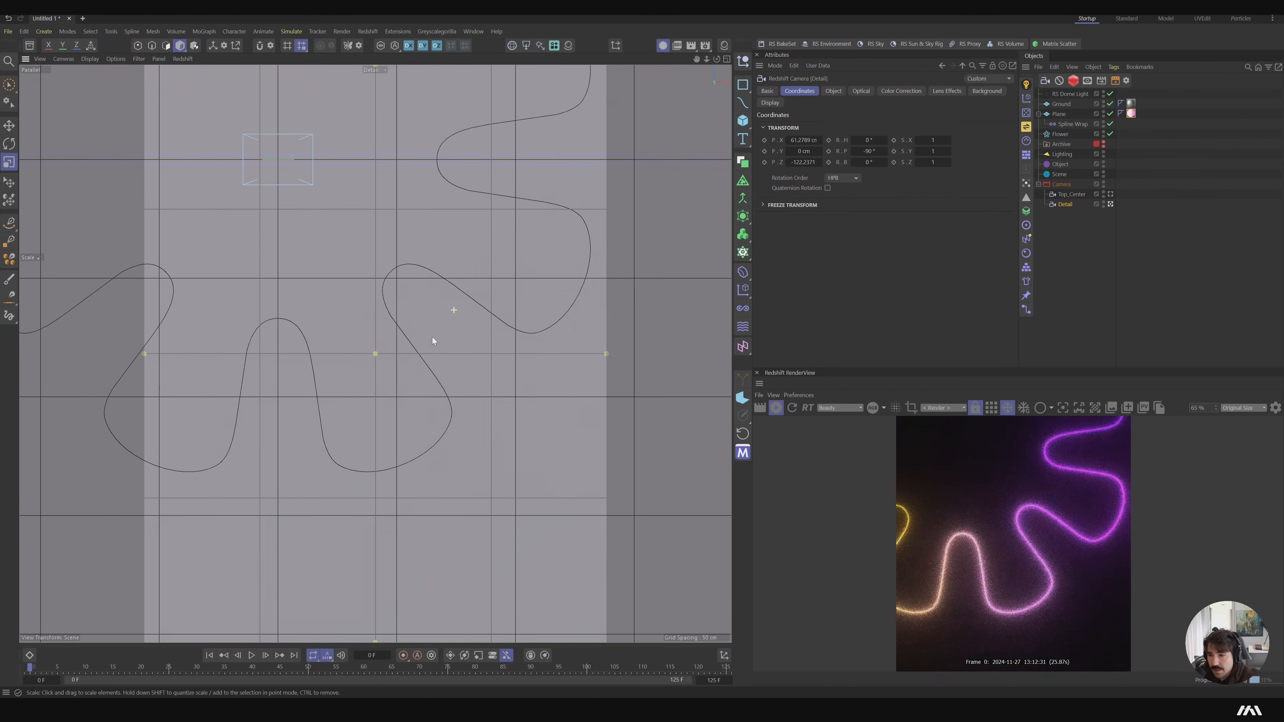
scroll(461, 339, up, 5)
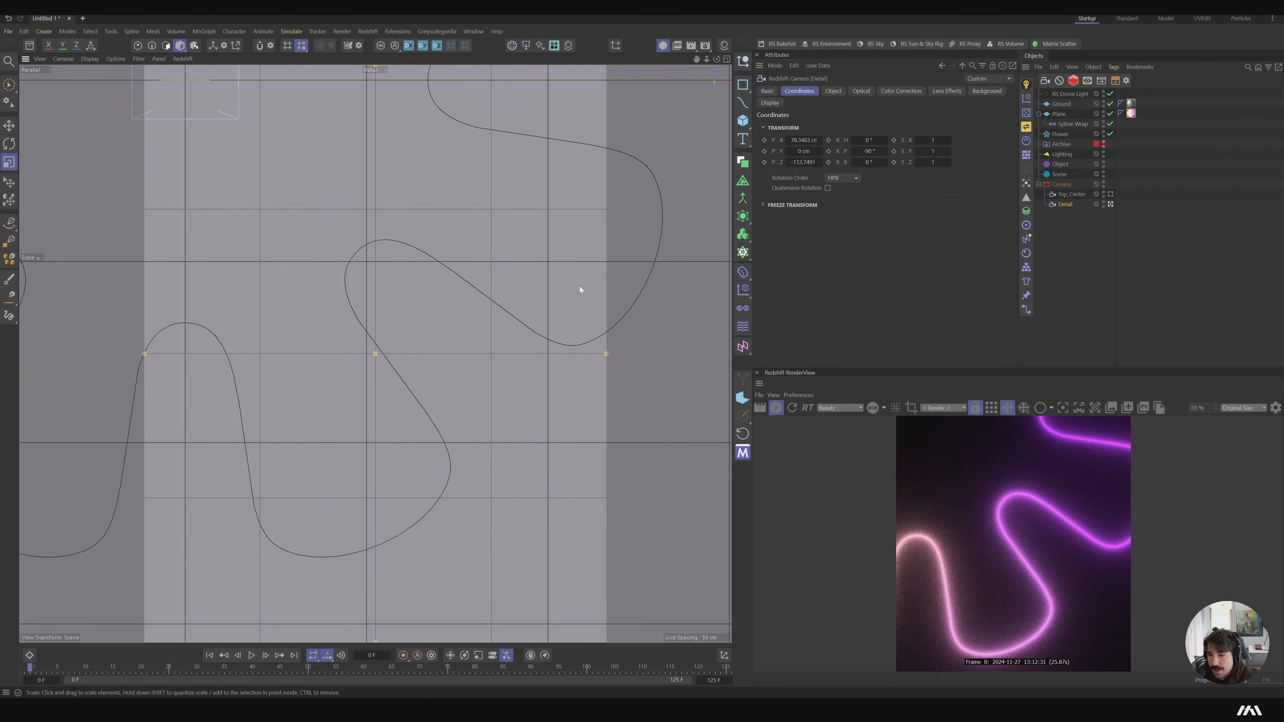
drag(354, 668, 6, 681)
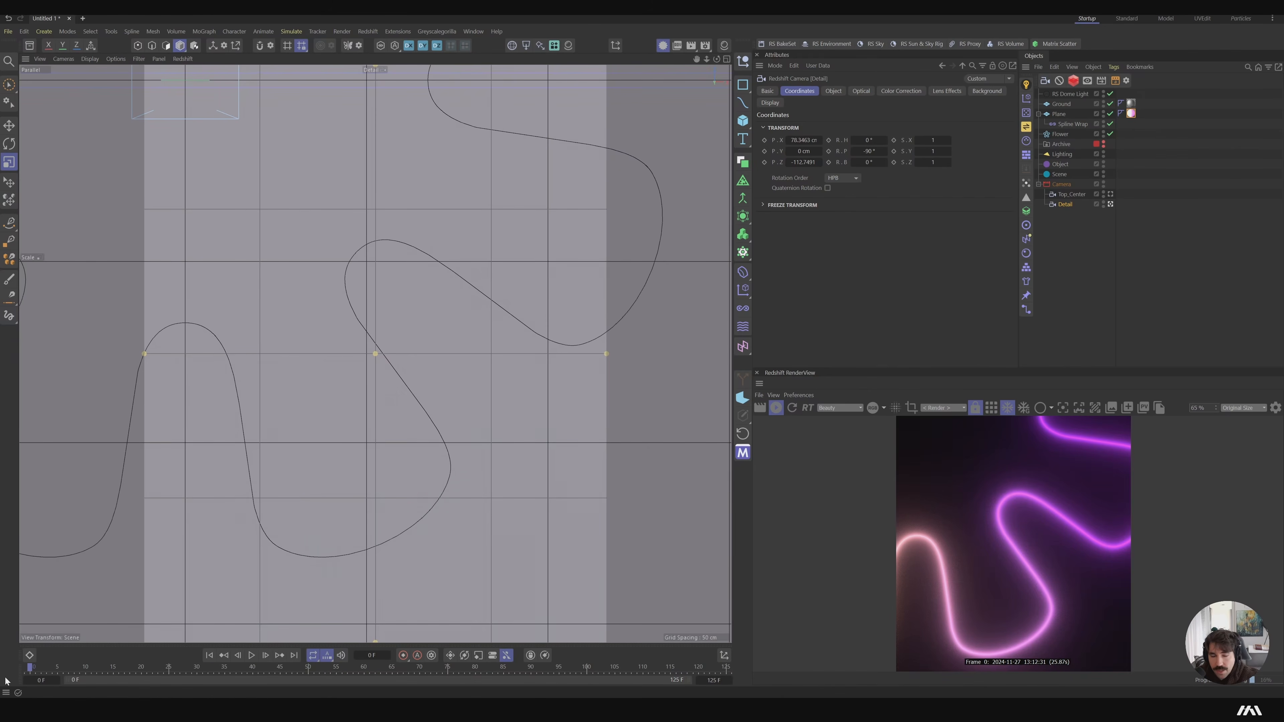
Switch the view back to the Top_Center camera and check its object properties
click(1110, 193)
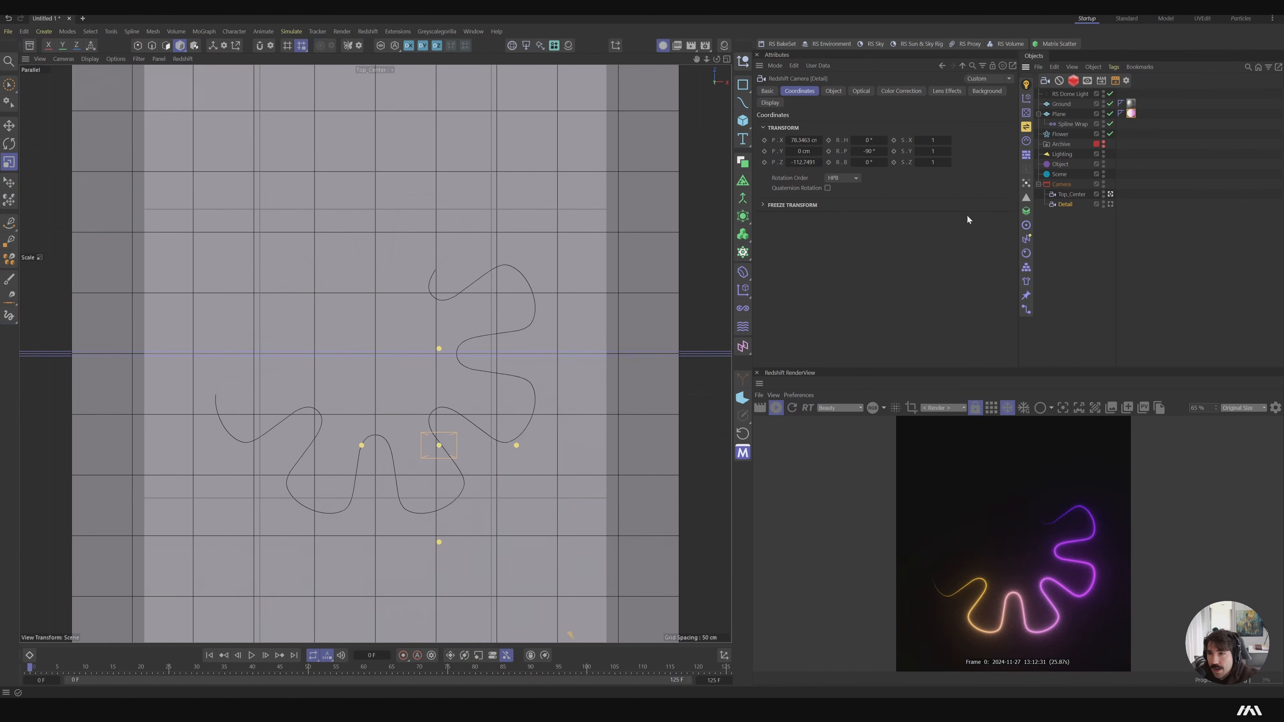
click(1075, 193)
click(834, 92)
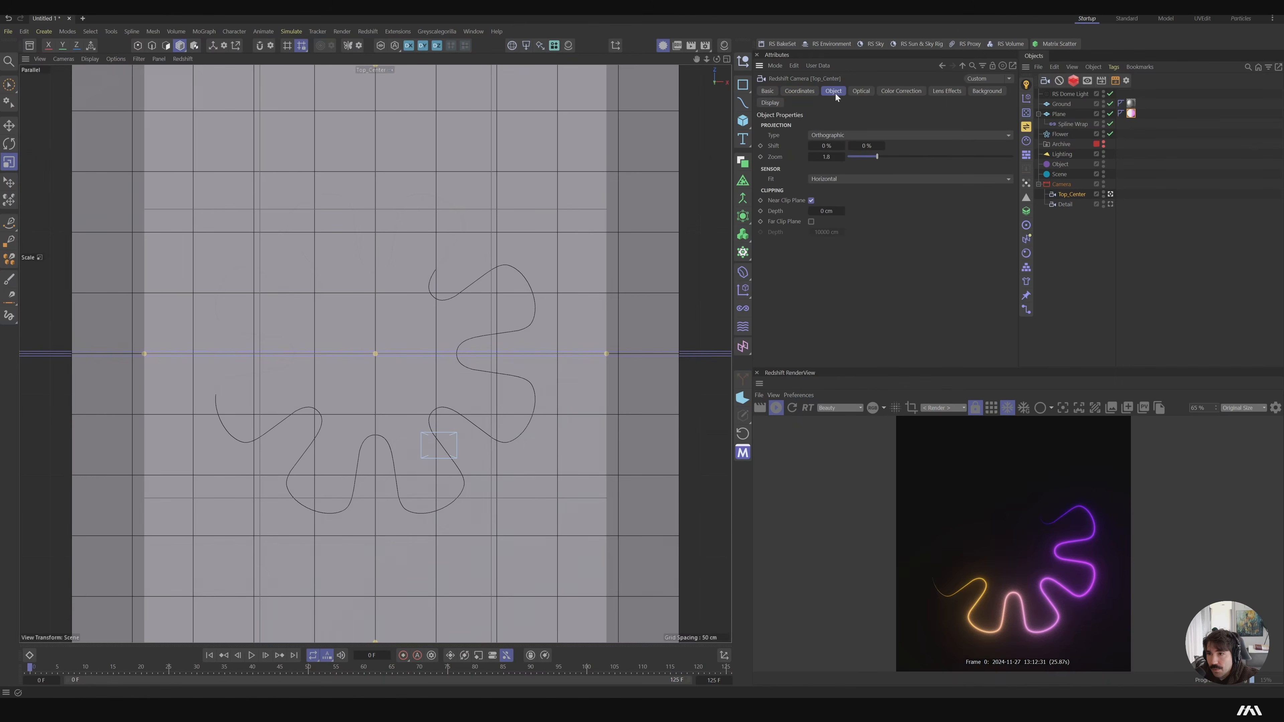
Set the Spline Wrap's Offset, From and To to 0% and keyframe To on frame 0
click(1072, 124)
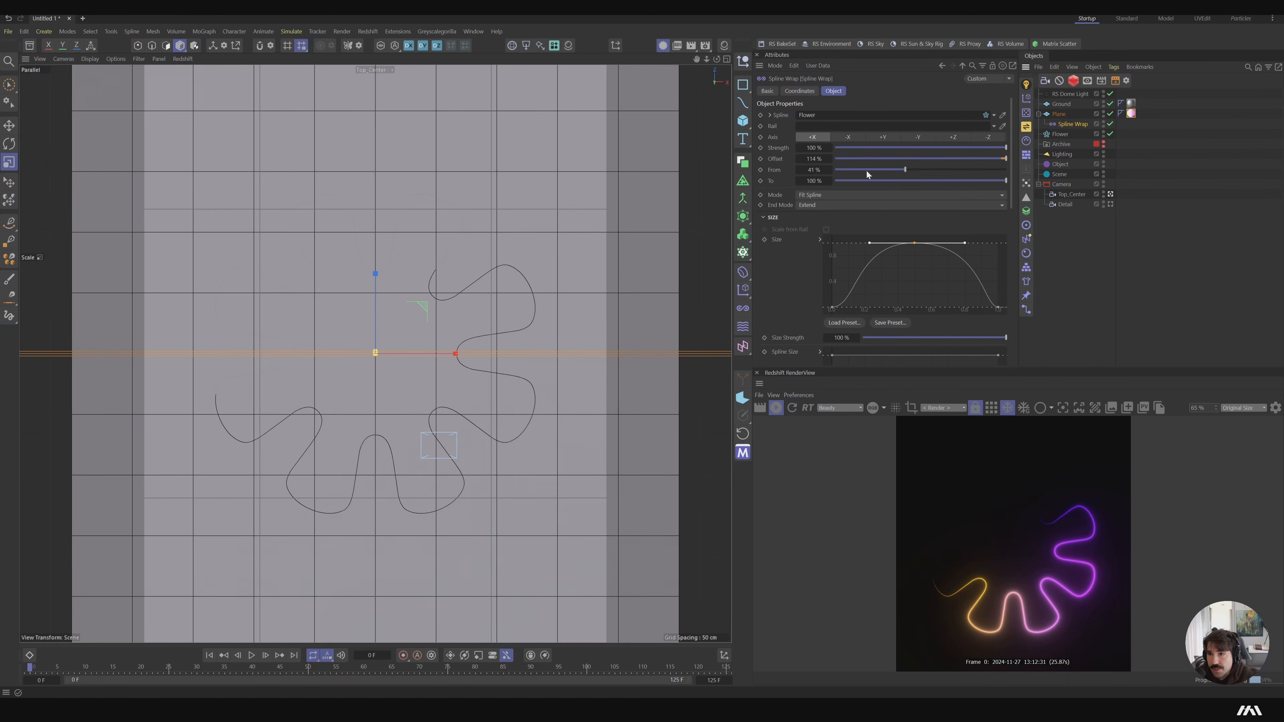
drag(868, 171, 949, 199)
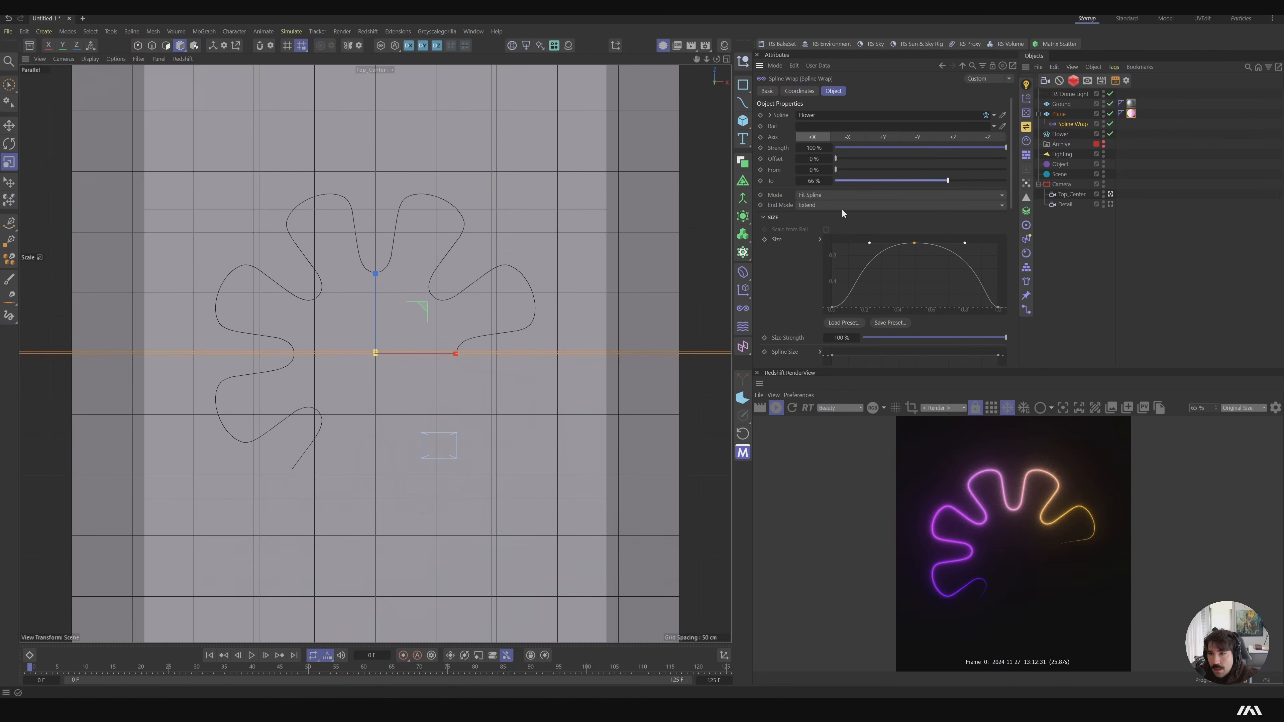
drag(844, 181, 766, 186)
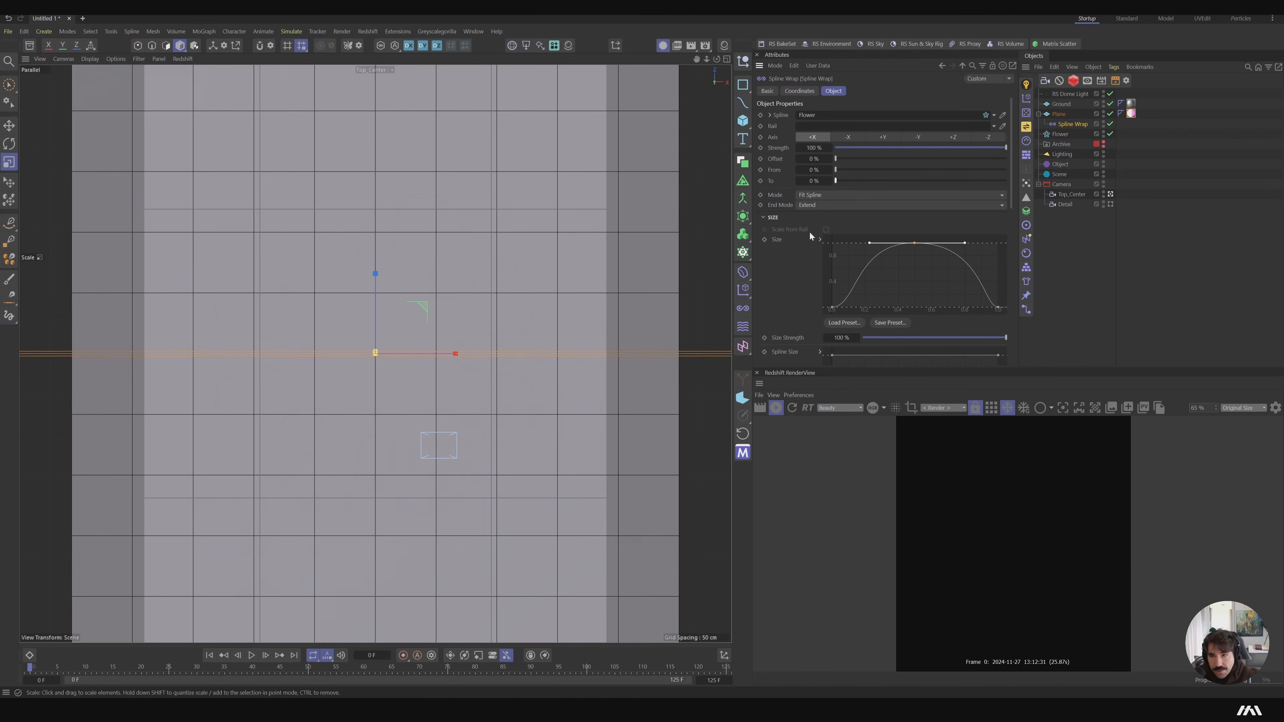
click(760, 181)
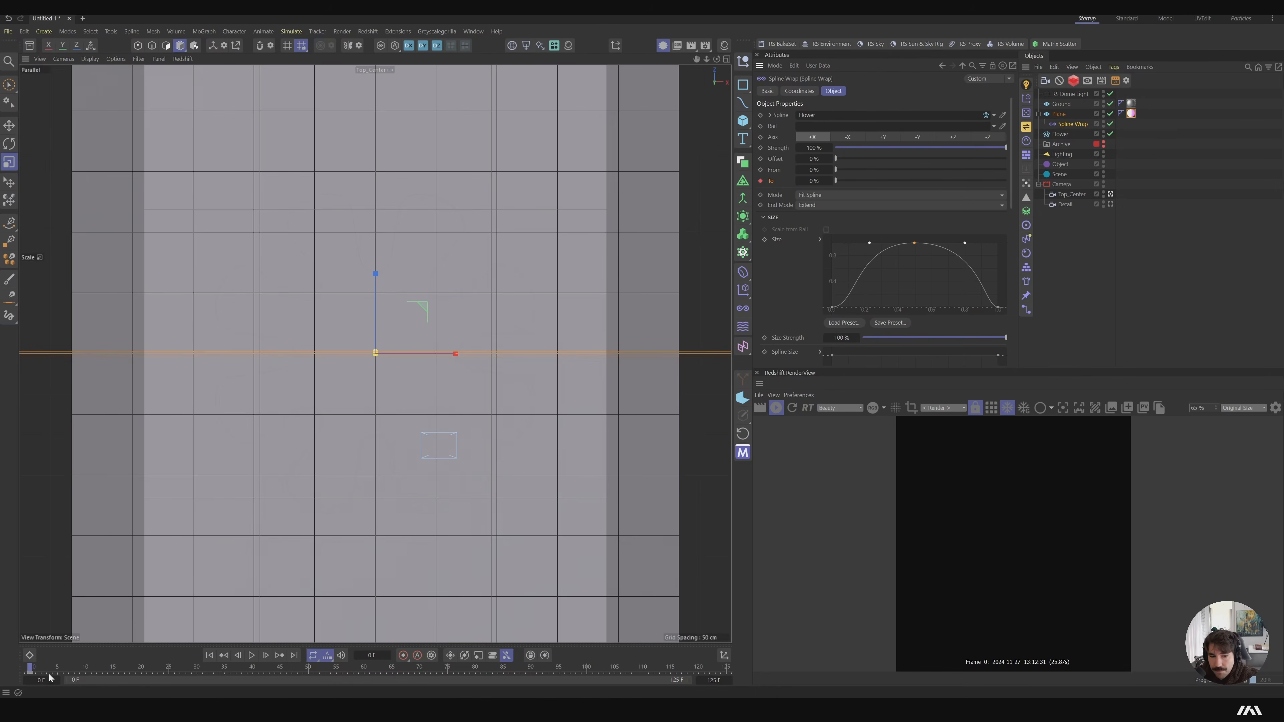
Keyframe the Spline Wrap's To at 40% on frame 40 and hold that value with another keyframe on frame 80
drag(32, 670, 253, 676)
drag(819, 180, 867, 180)
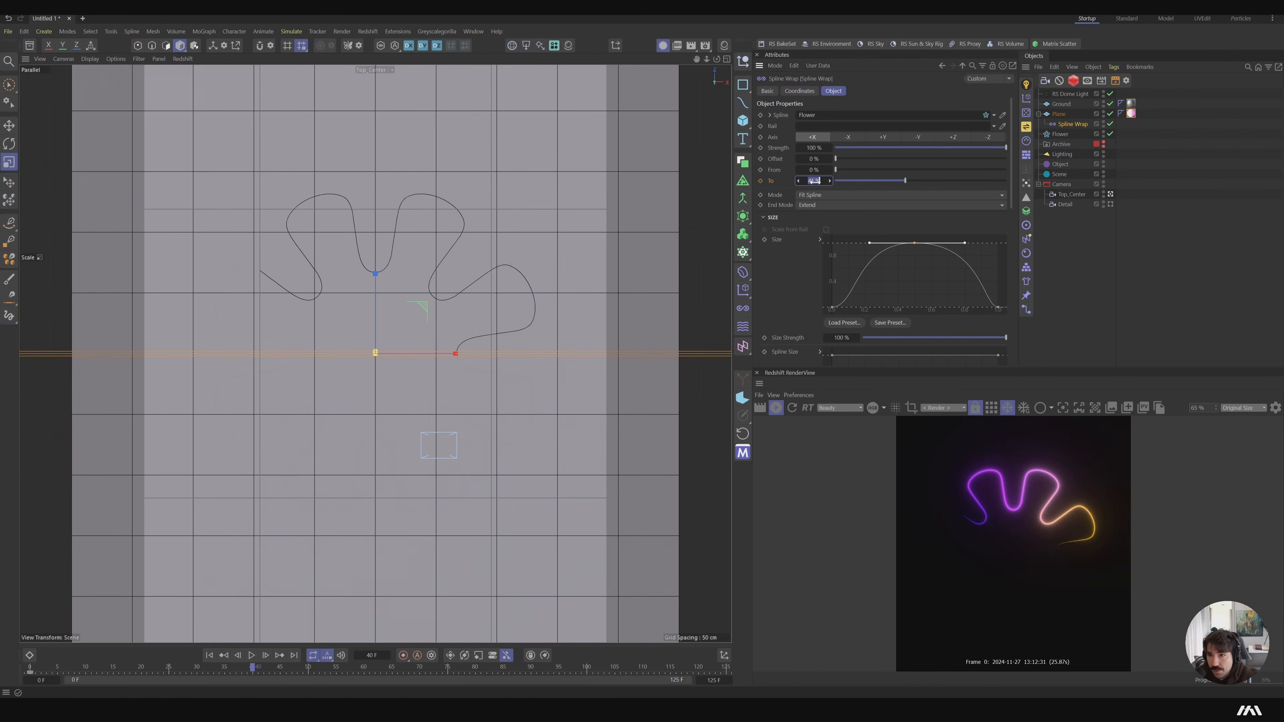
click(761, 180)
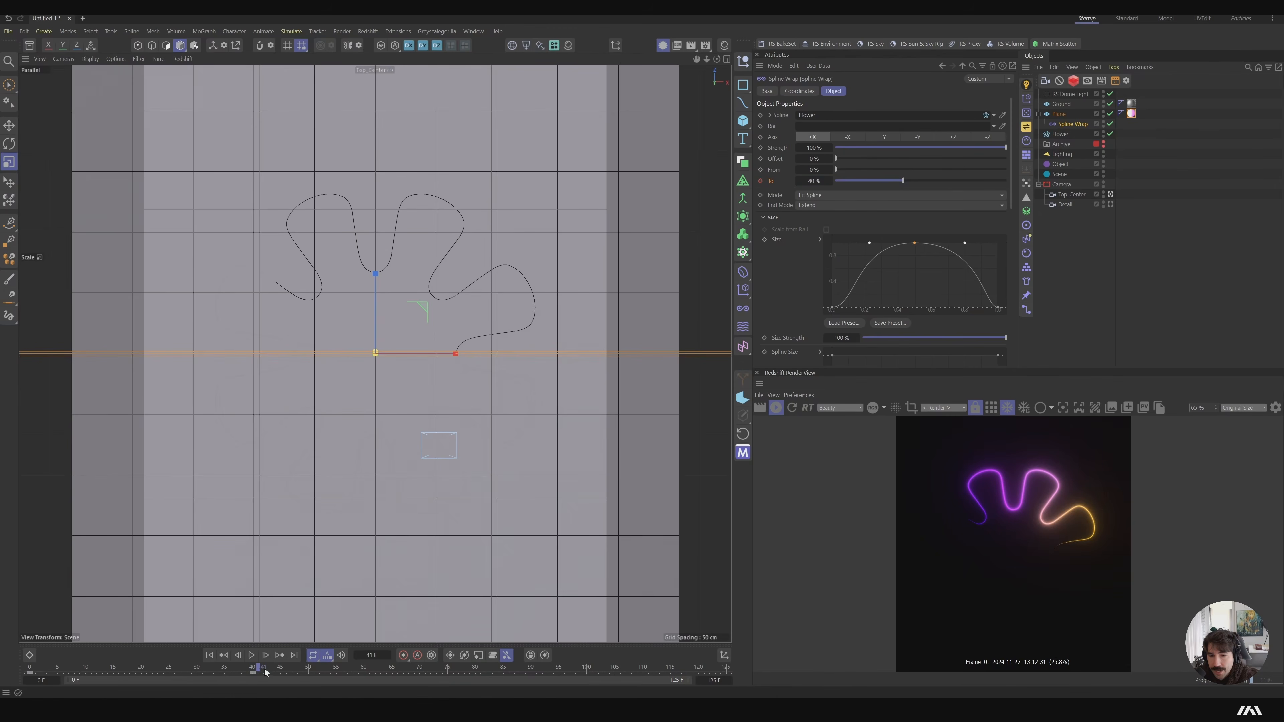
drag(265, 671, 476, 674)
Set the Spline Wrap's To to 100% on frame 125 and keyframe it
drag(475, 673, 490, 673)
drag(814, 181, 901, 181)
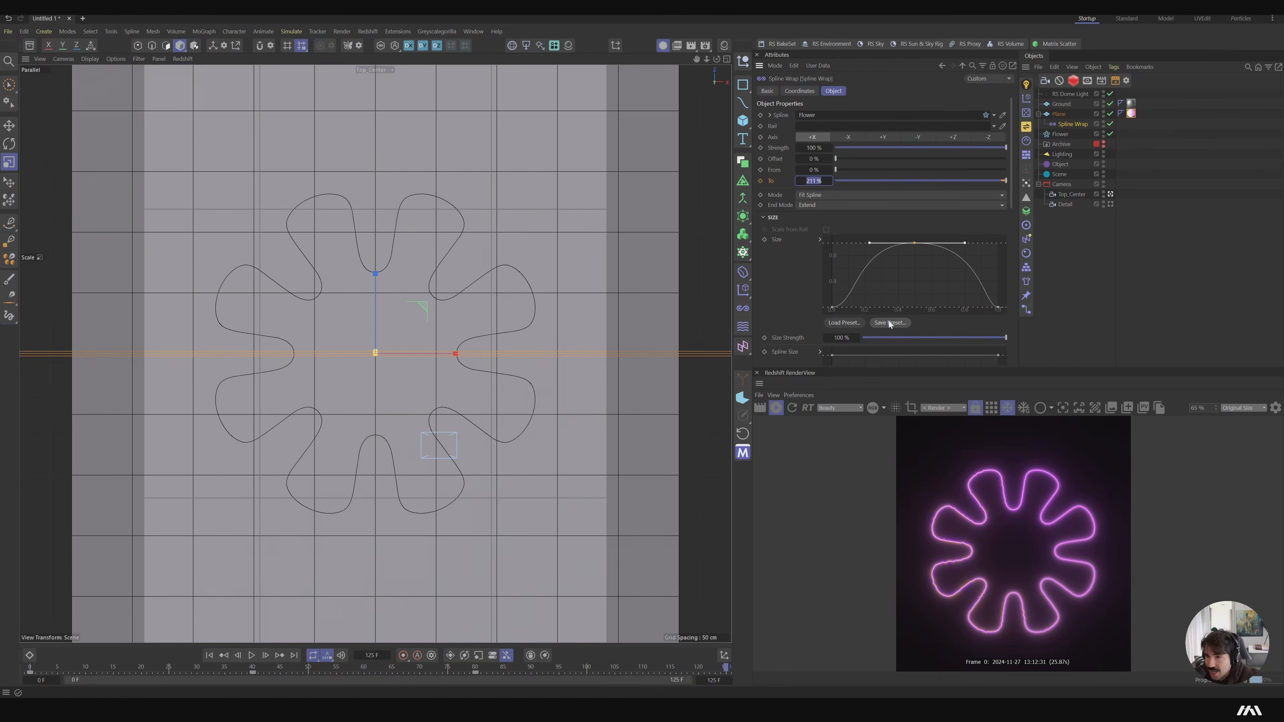
text(100)
key(Return)
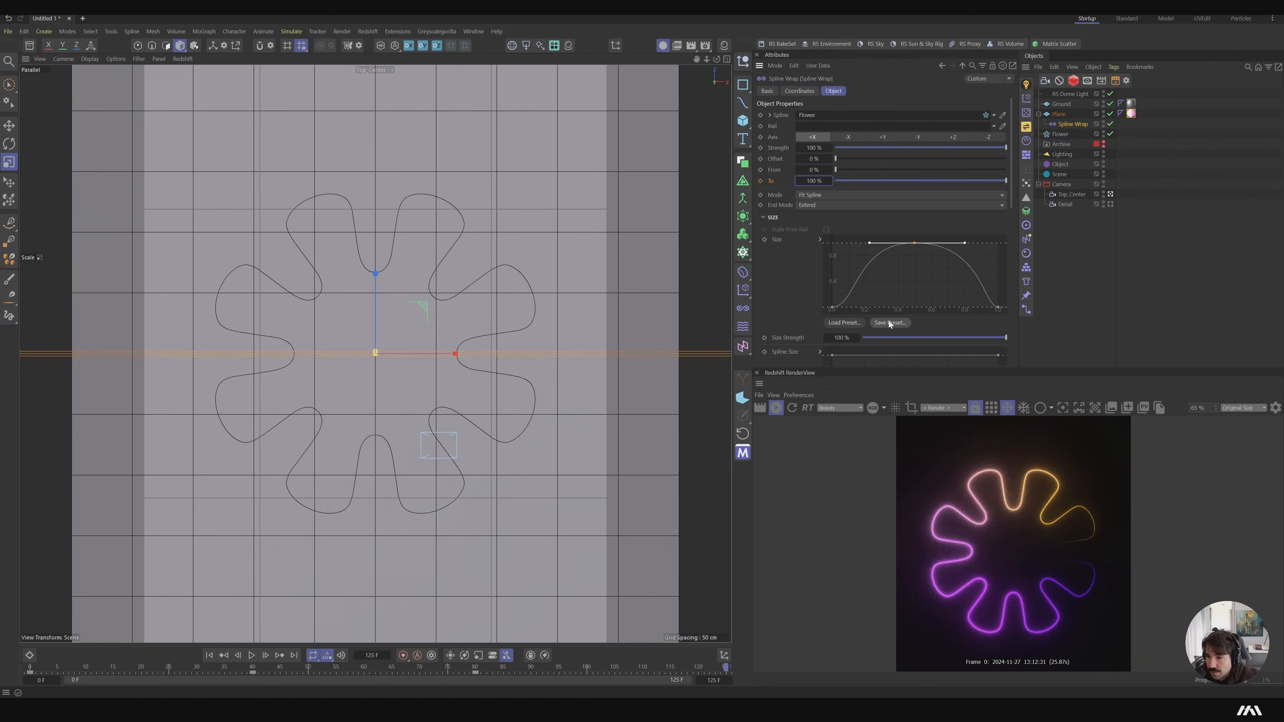
click(761, 182)
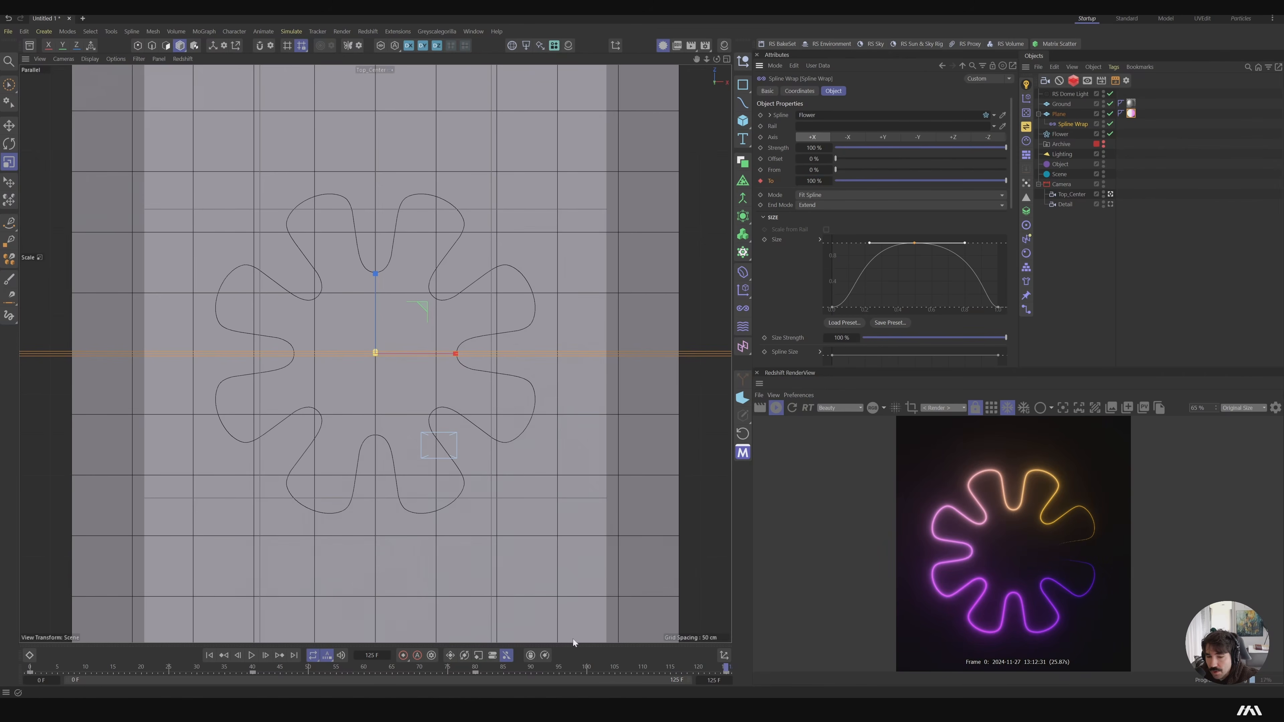
Keyframe the Spline Wrap's Offset at 0% on frame 0 and 63% on frame 89, and play back the animation
mouse_move(726, 669)
mouse_down()
mouse_move(378, 696)
mouse_move(29, 696)
mouse_up()
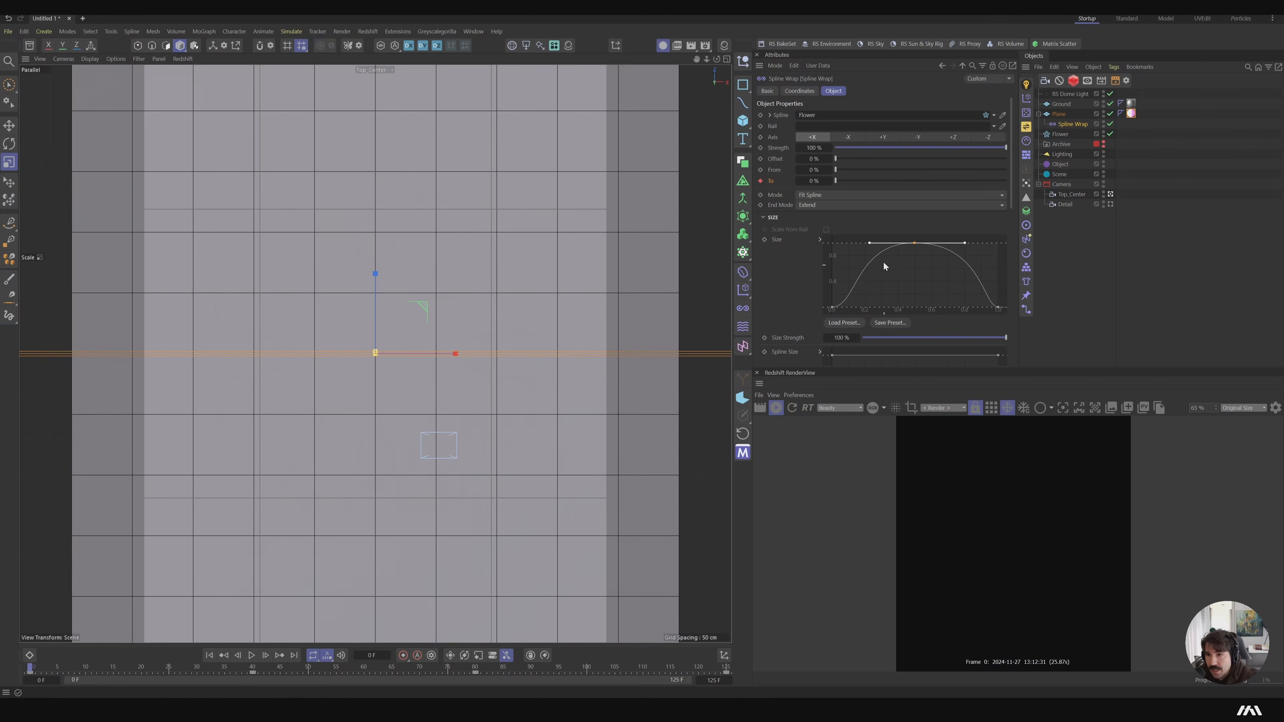
click(761, 159)
drag(28, 671, 526, 688)
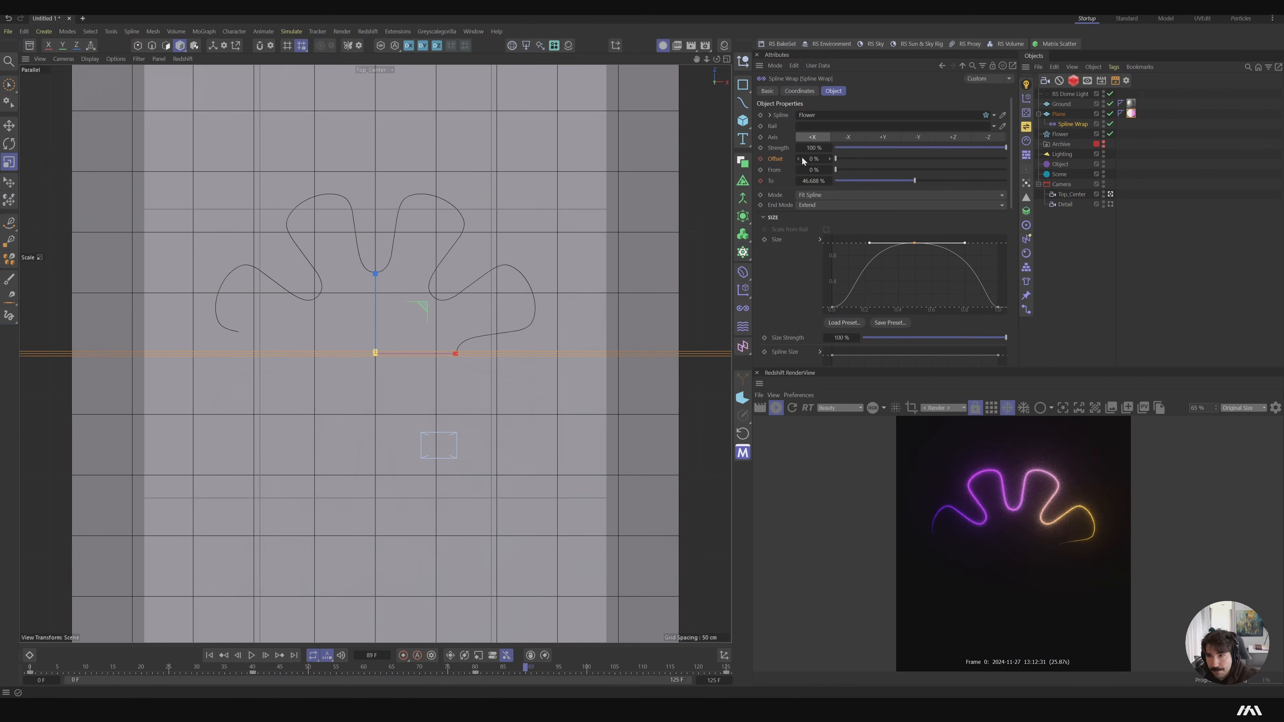
mouse_move(808, 160)
mouse_down()
mouse_move(894, 160)
mouse_move(783, 159)
mouse_up()
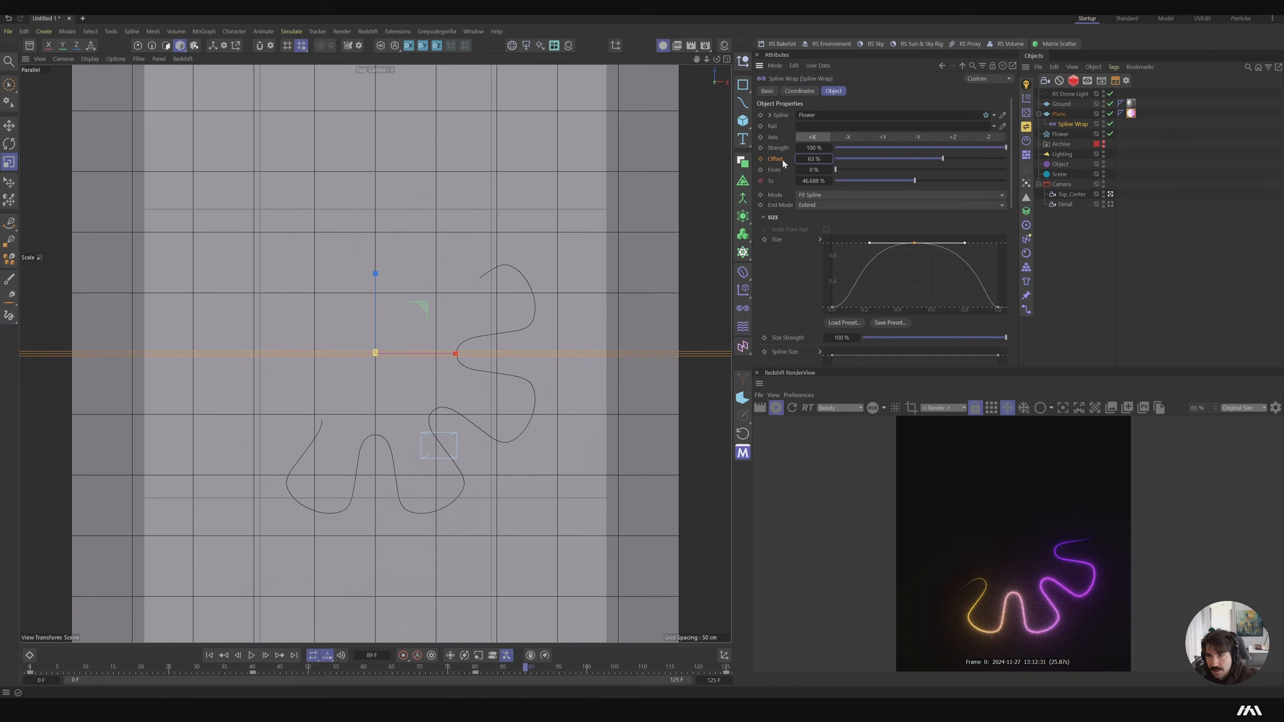
click(761, 158)
key(F8)
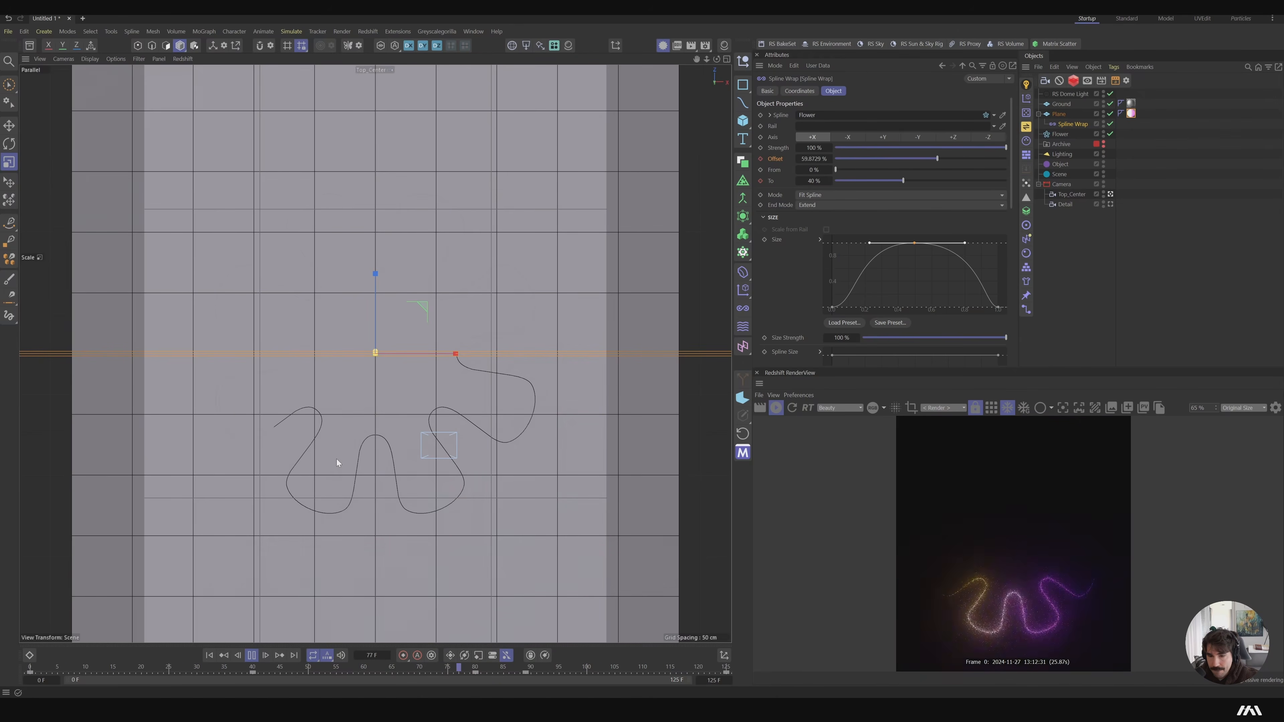
click(251, 655)
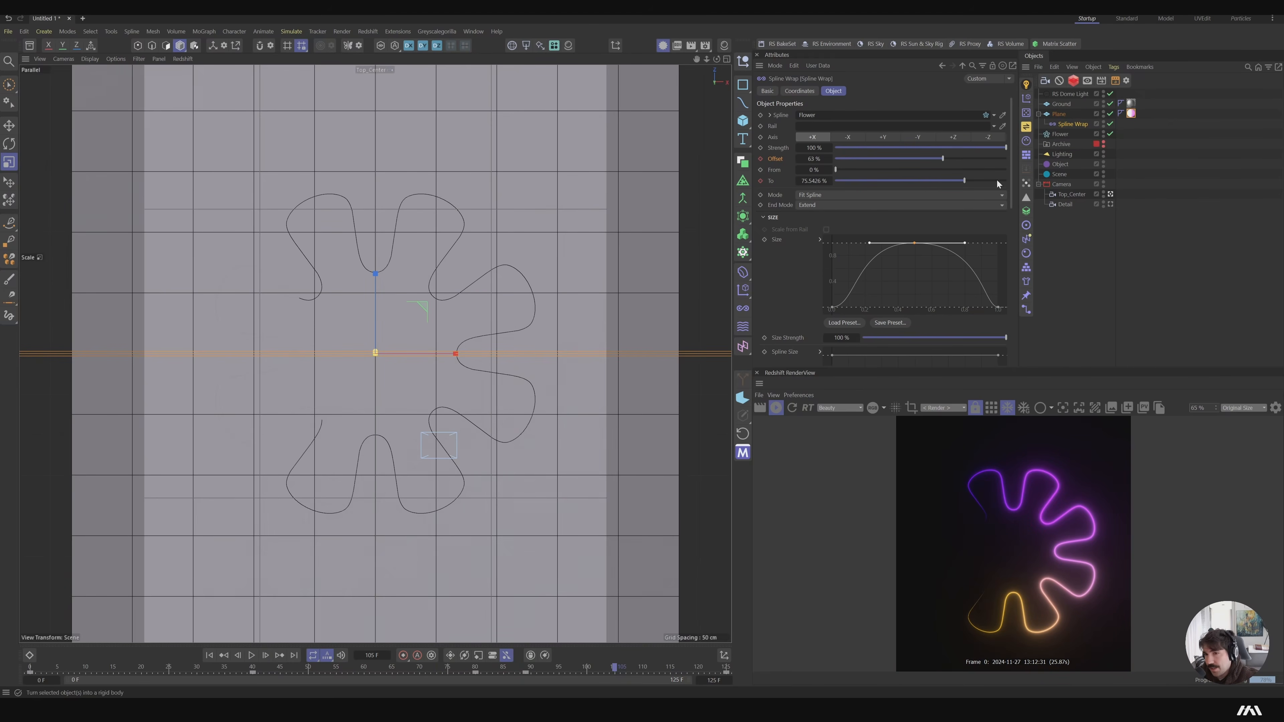
Switch to Figma and export the HKA round logo from the Dome-Light Glass Hack frame as an SVG to the Desktop
key(super)
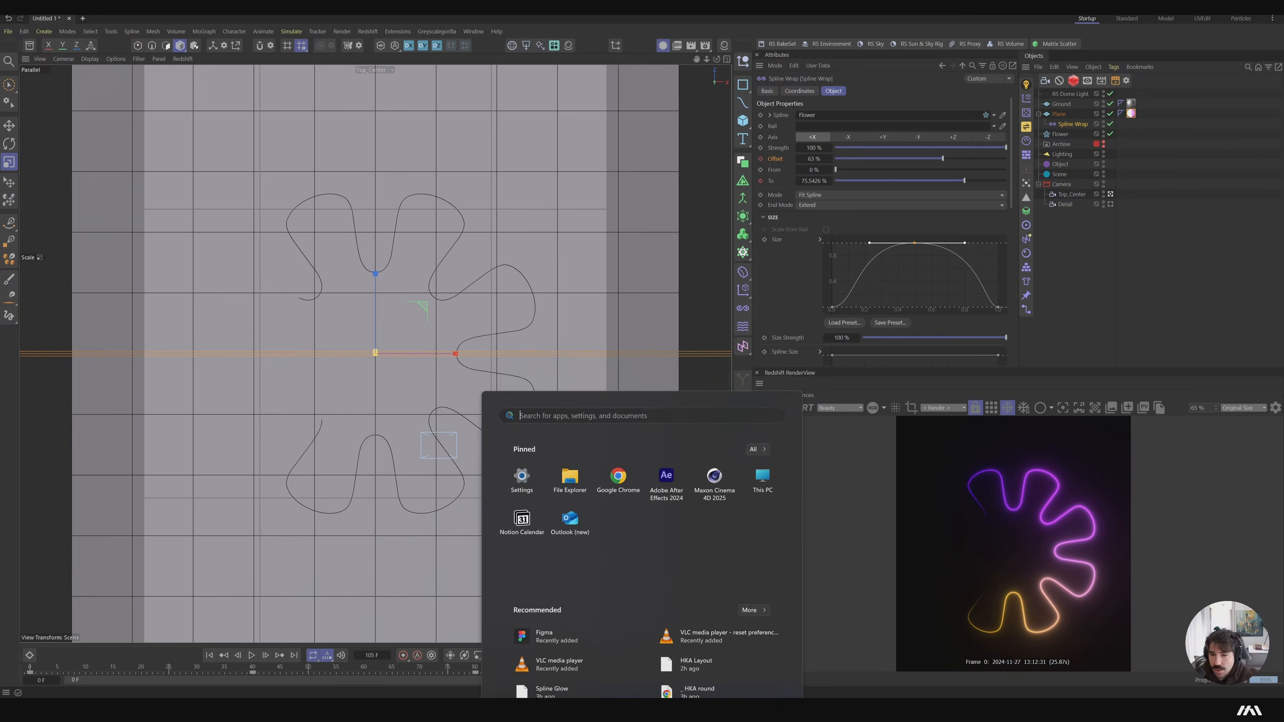
click(594, 391)
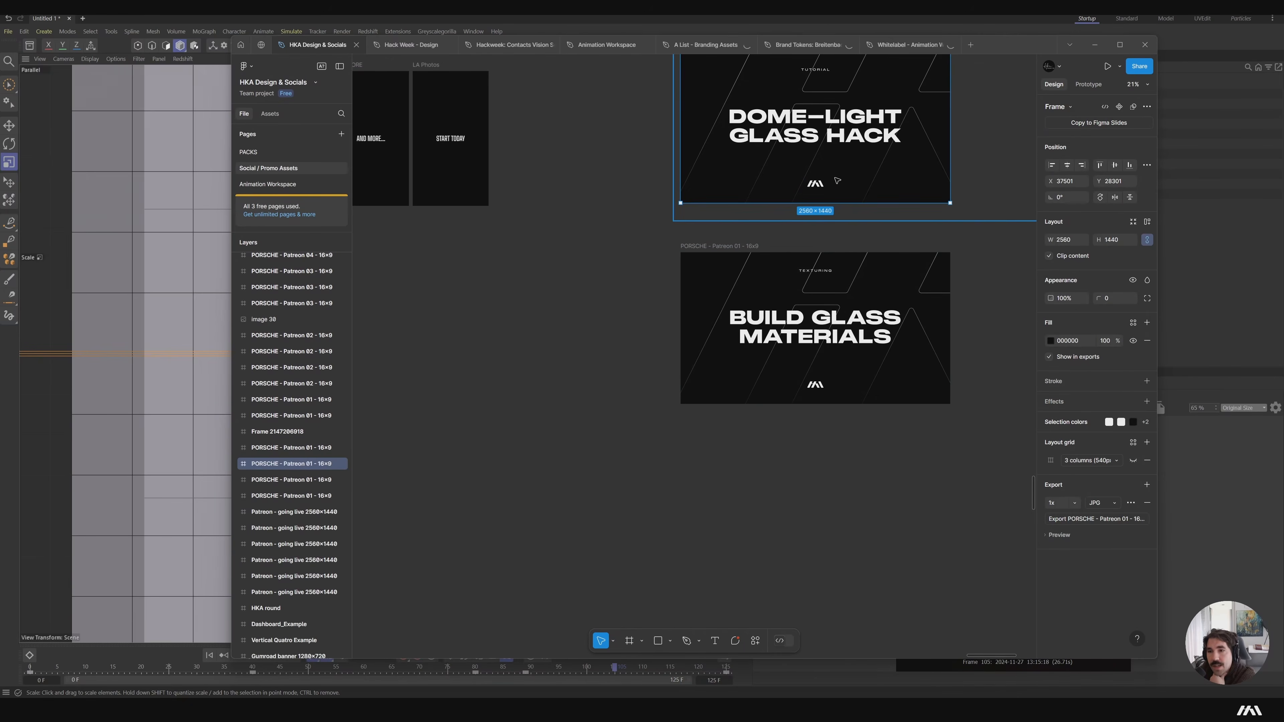
click(815, 184)
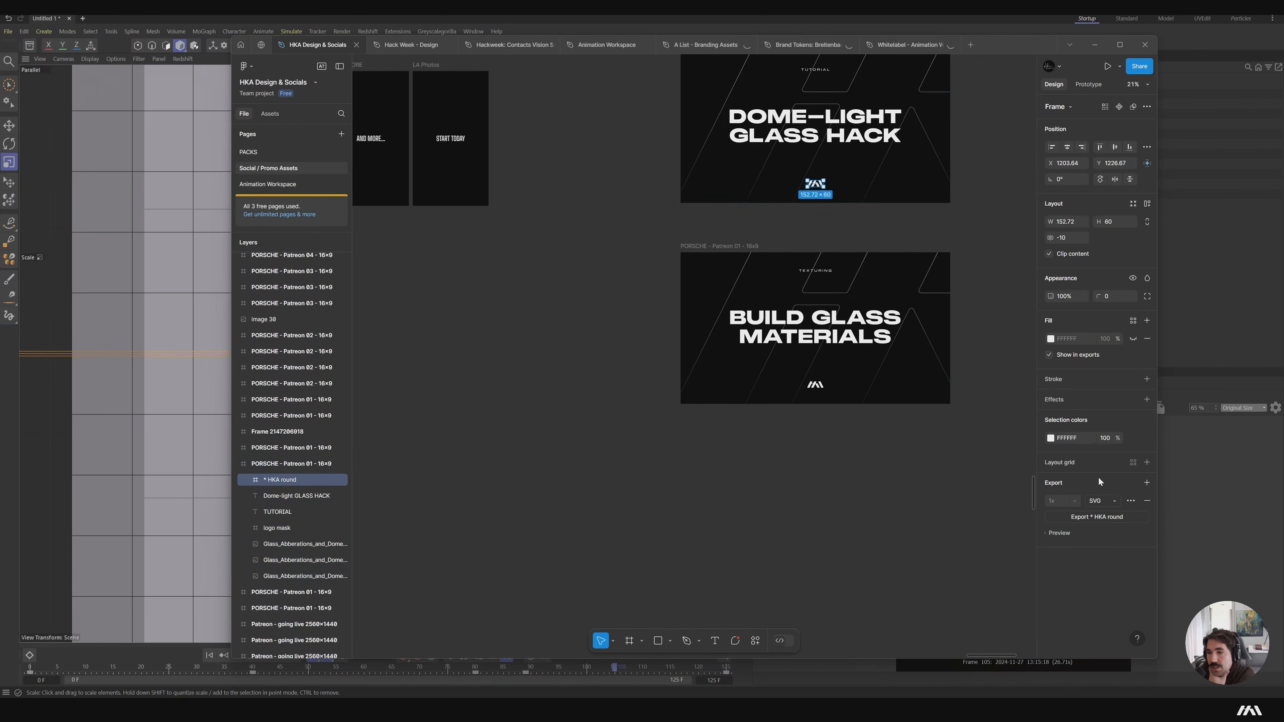
click(1097, 517)
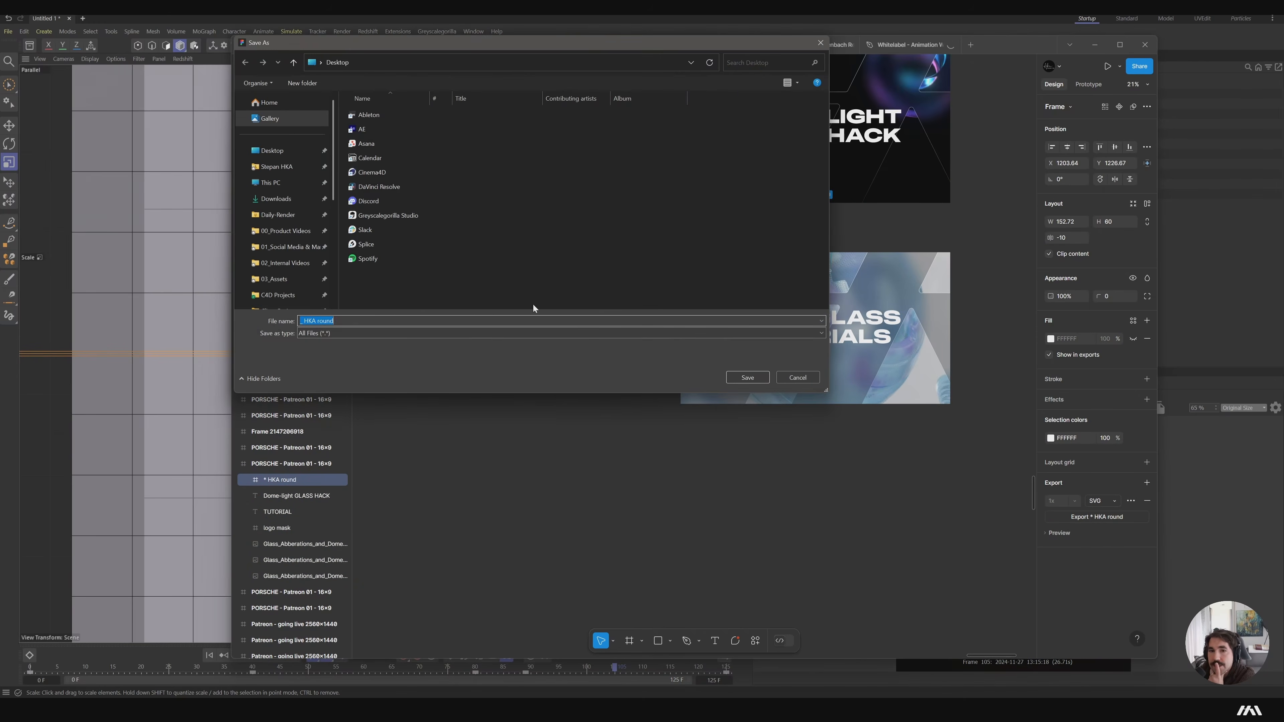
click(746, 381)
Switch back to Cinema 4D, add a Vector Import object and load _HKA round.svg from the Desktop
click(168, 40)
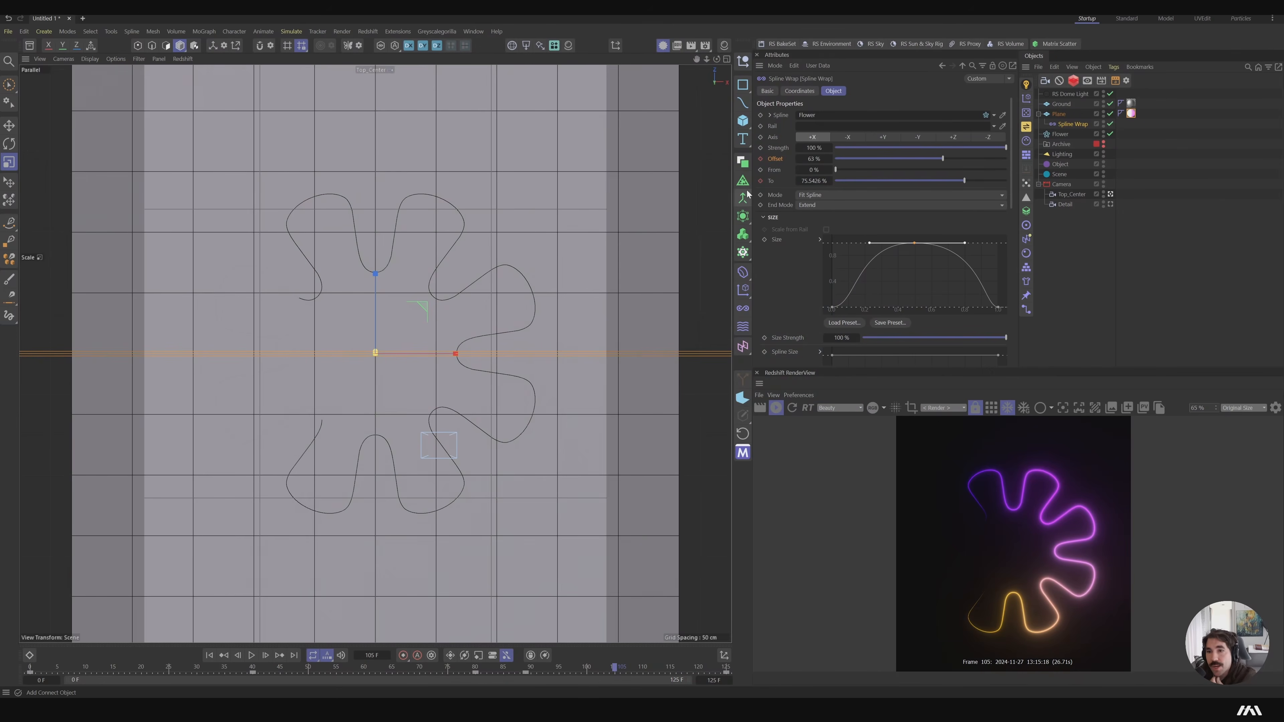
click(745, 222)
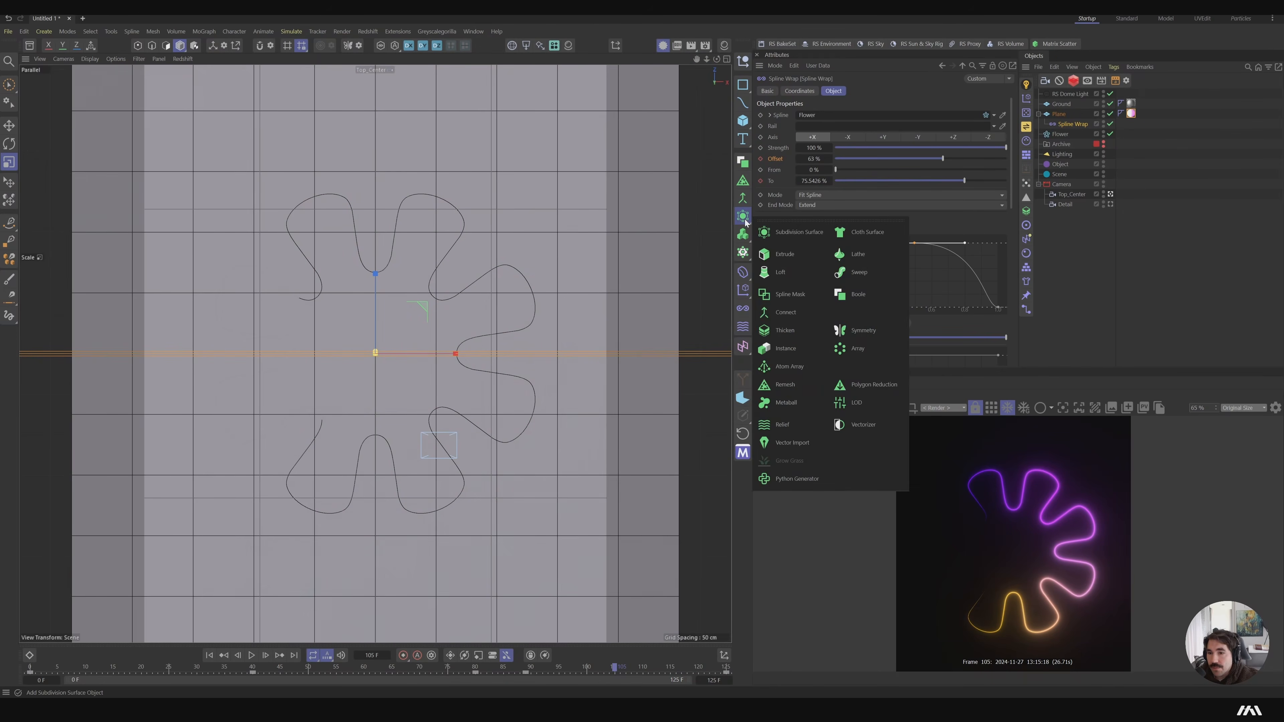
click(784, 442)
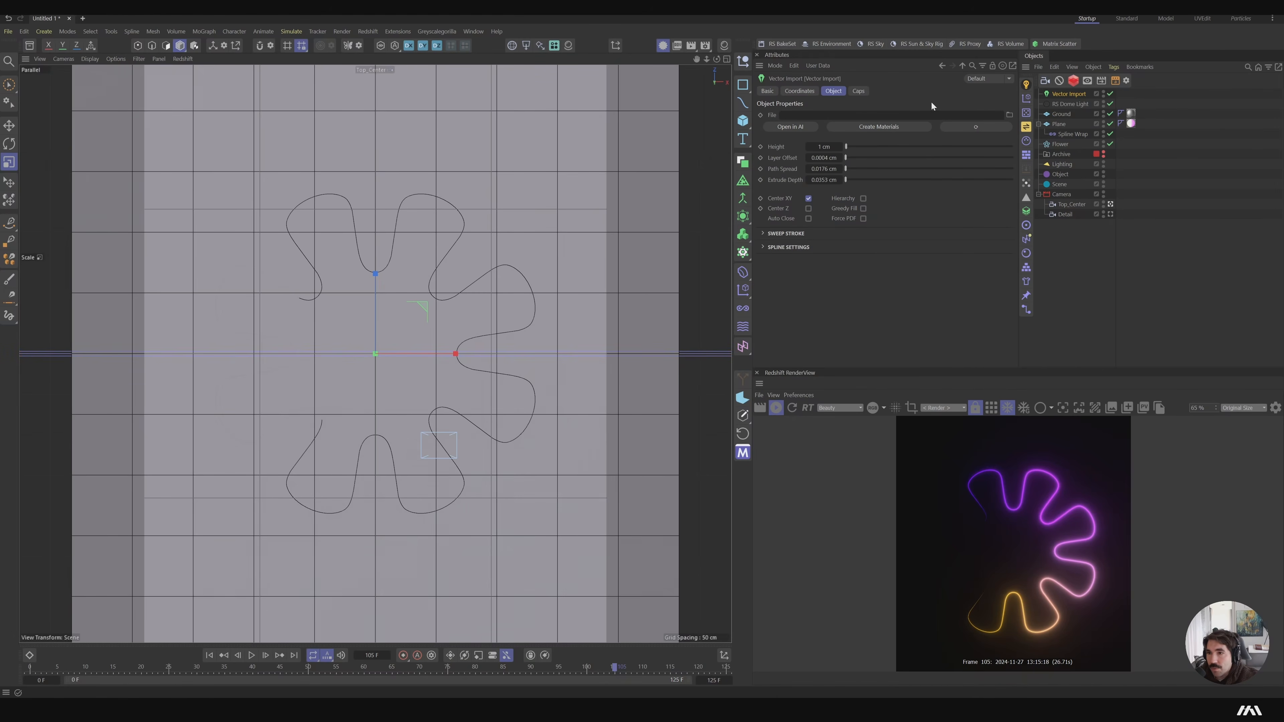
click(1010, 116)
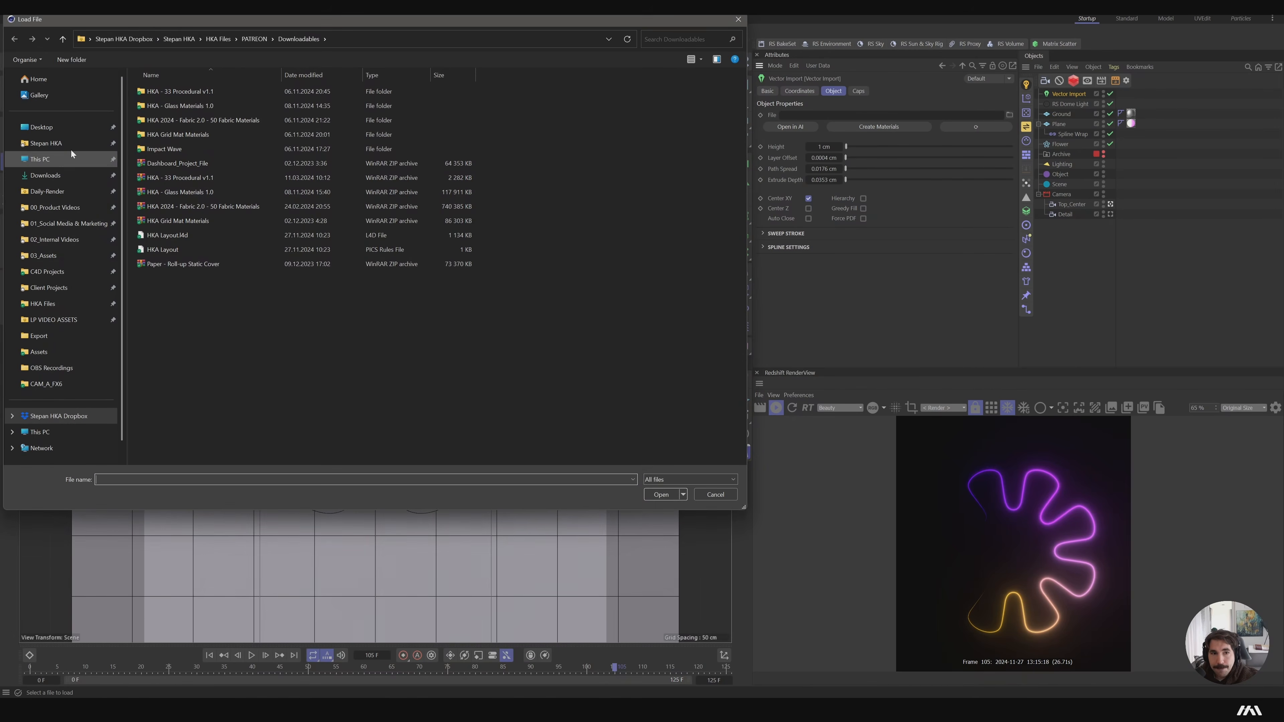
click(165, 93)
double_click(165, 93)
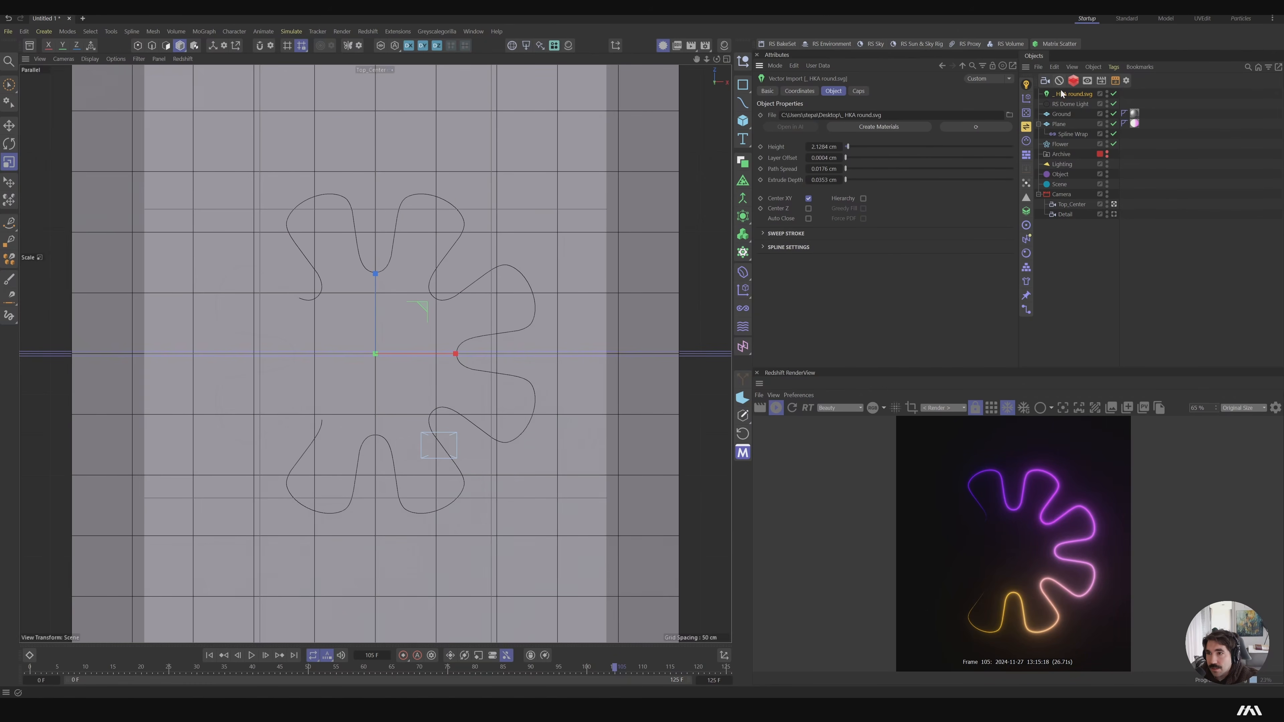
Set the imported logo's pitch rotation to -90° and scale it up to roughly the flower's size
click(799, 91)
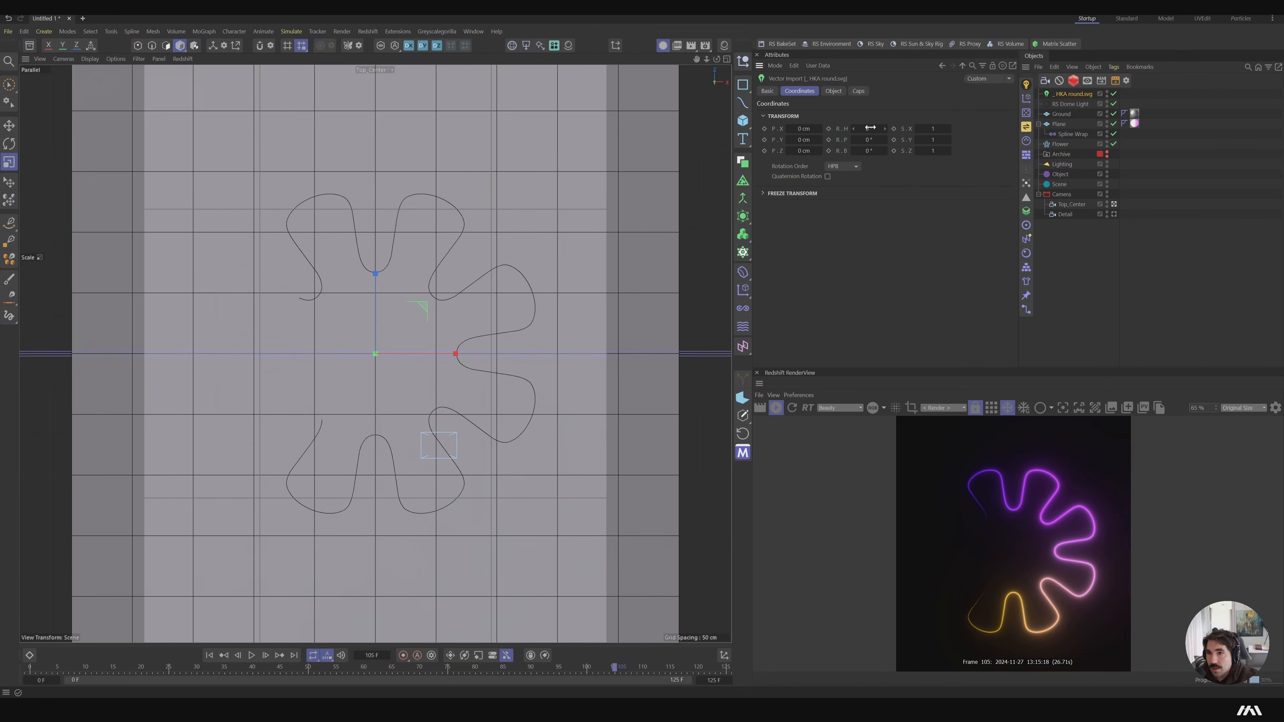
drag(870, 140, 834, 140)
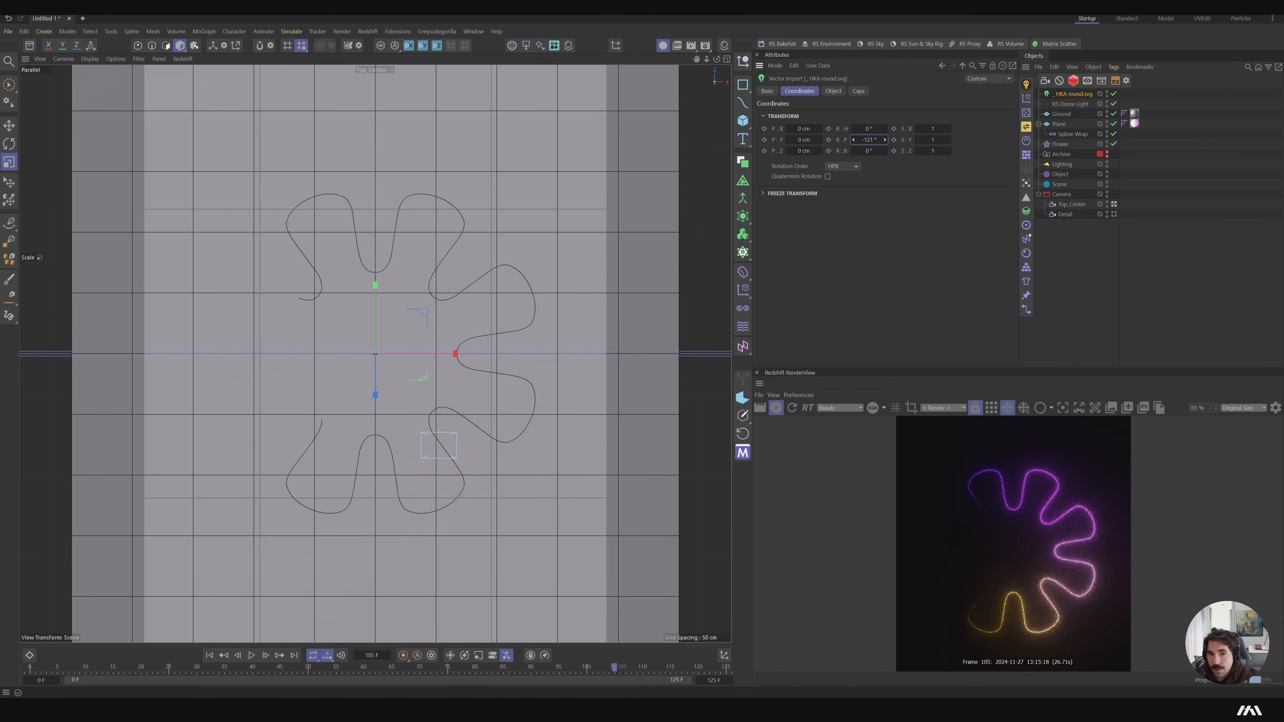
text(-90)
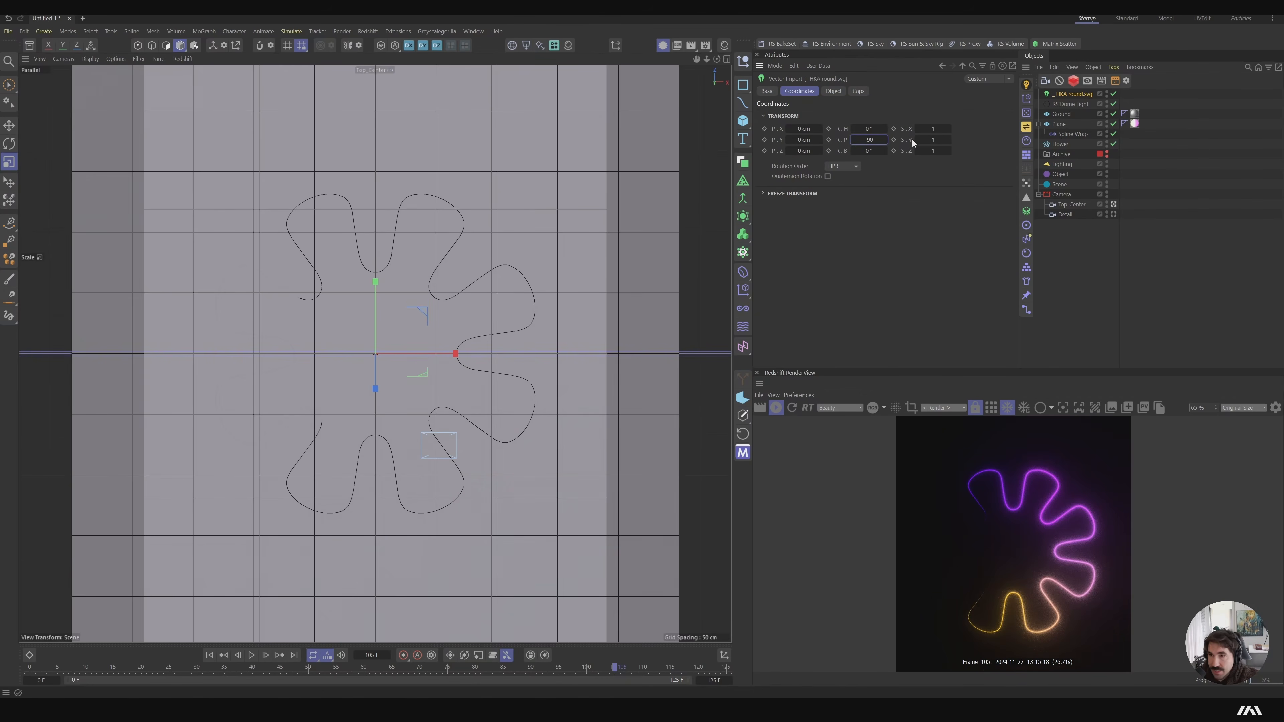
key(Return)
key(t)
drag(428, 296, 489, 312)
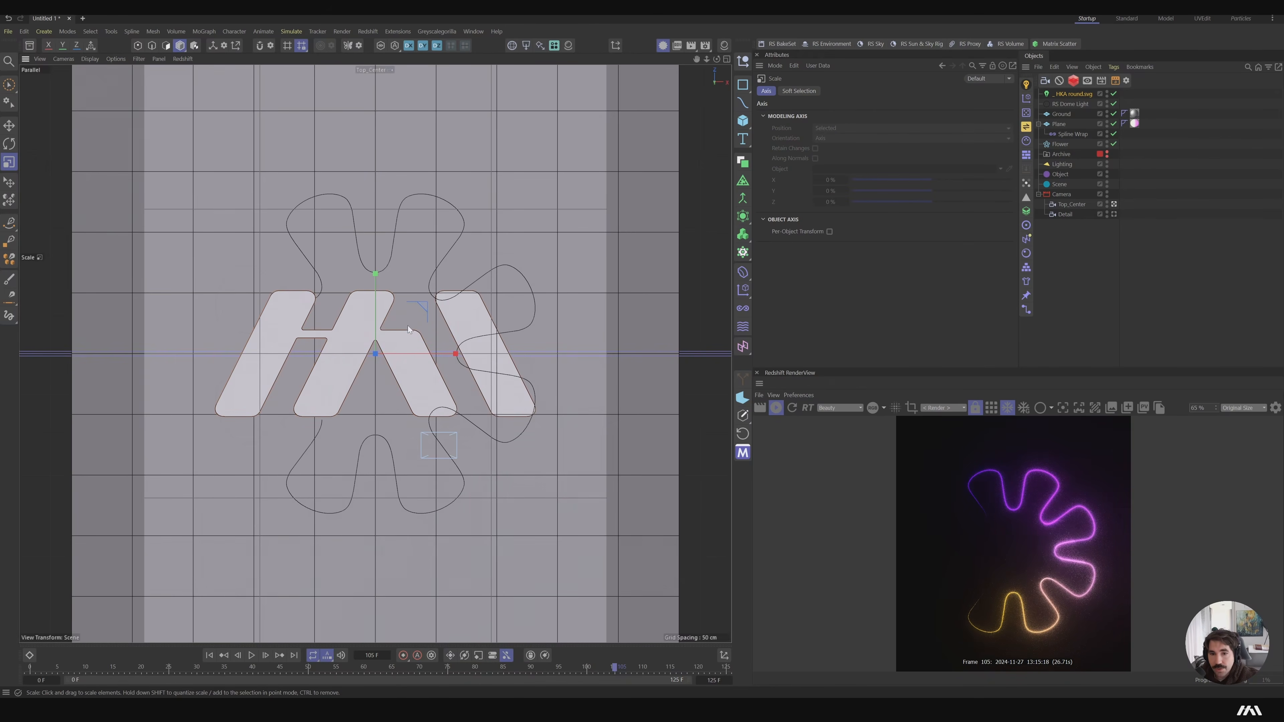
Set the imported logo's Path Spread, Extrude Depth and Layer Offset to 0 cm
click(1069, 92)
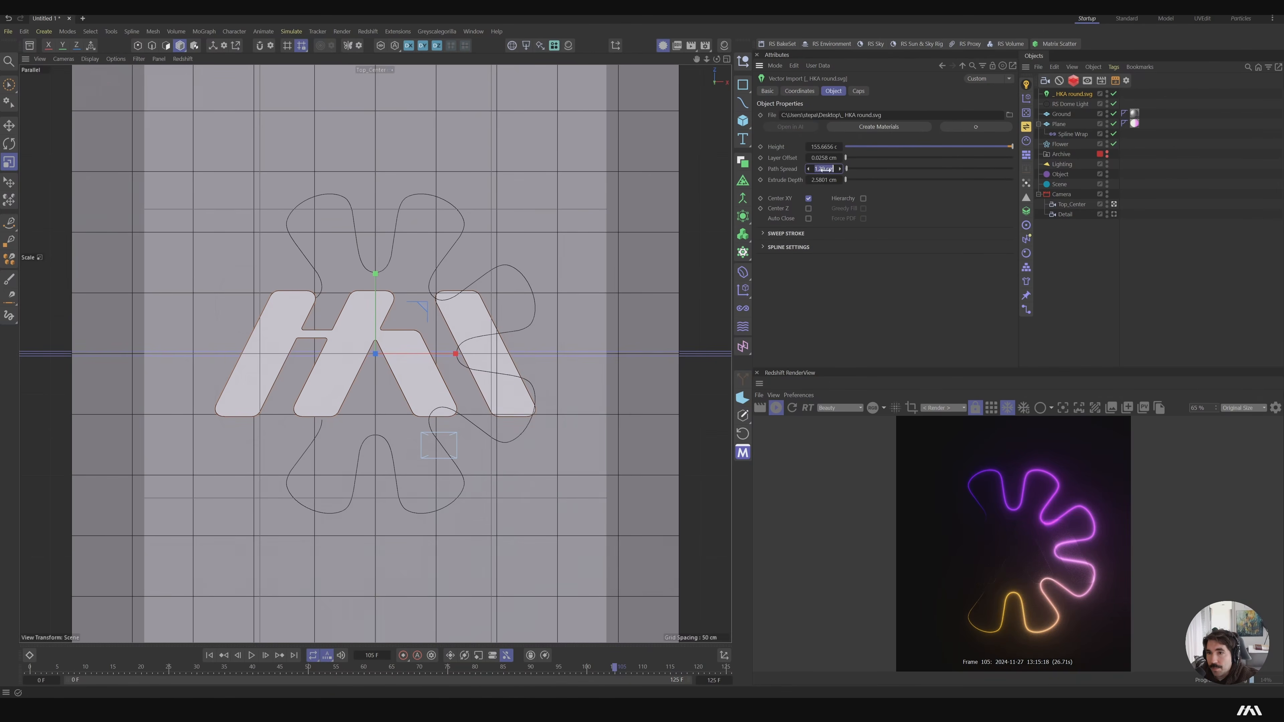
text(0)
key(Return)
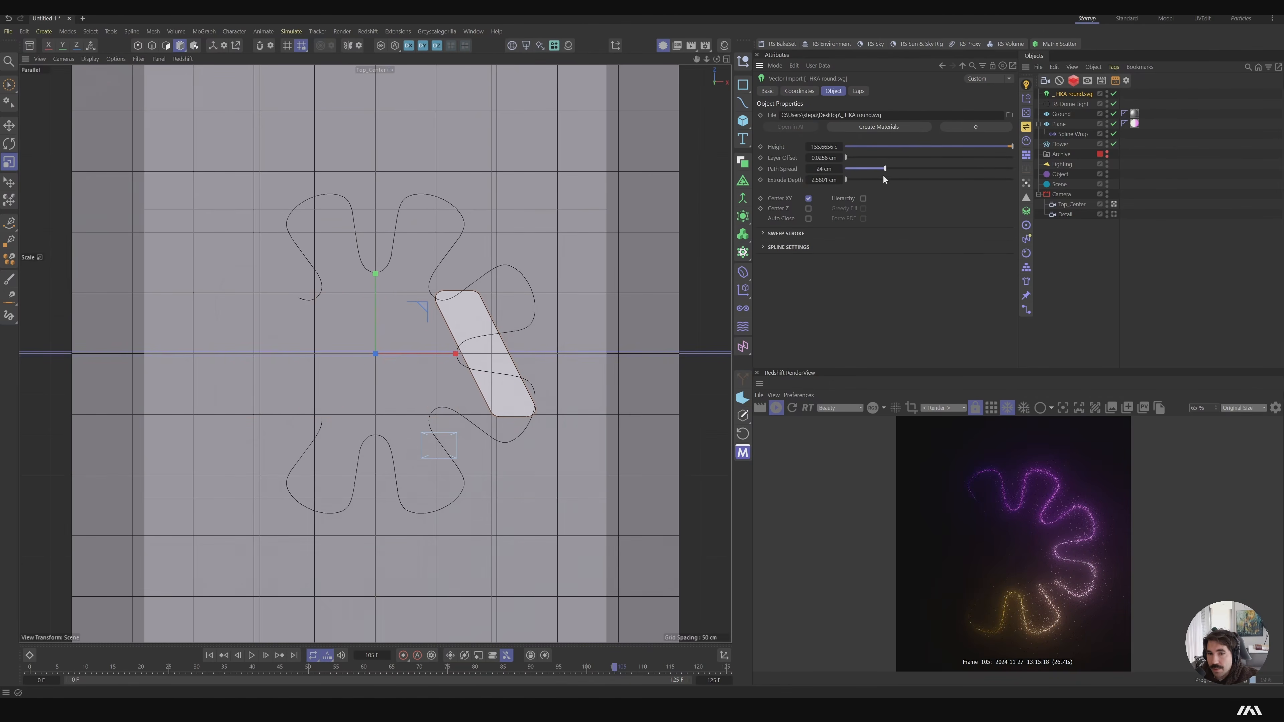
mouse_move(824, 168)
mouse_down()
mouse_move(874, 168)
mouse_move(812, 169)
mouse_up()
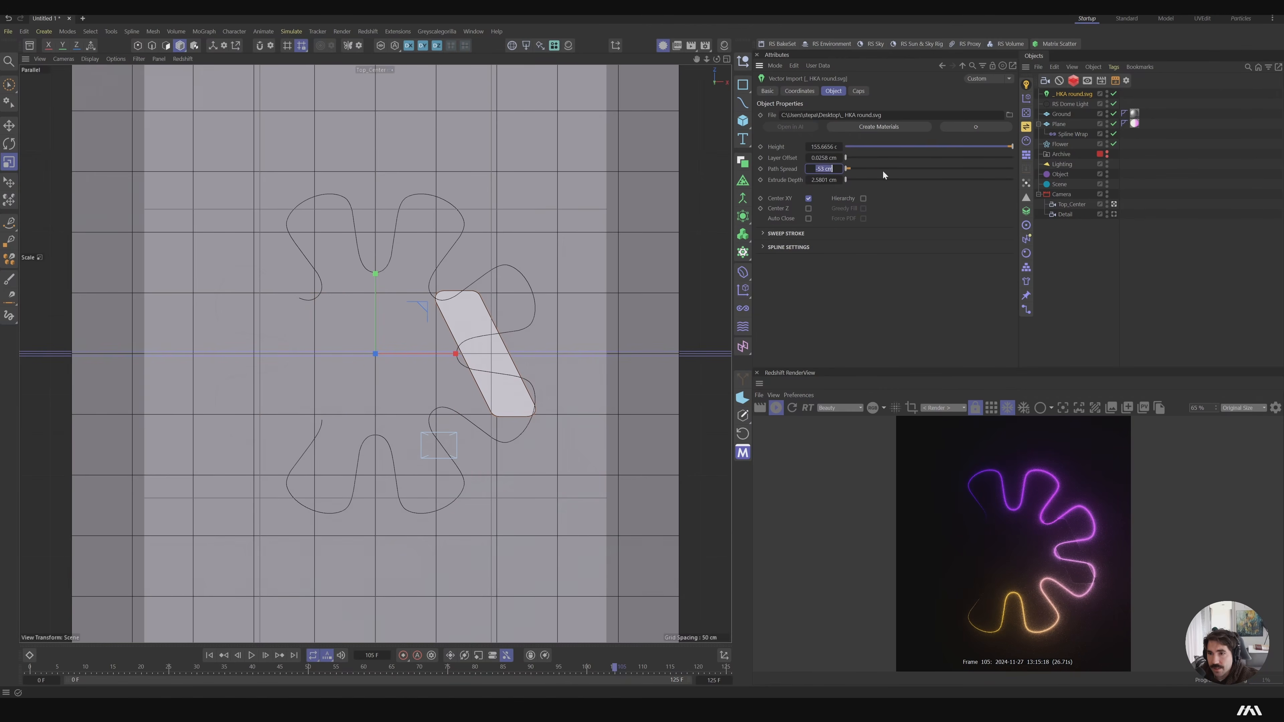
text(0)
key(Return)
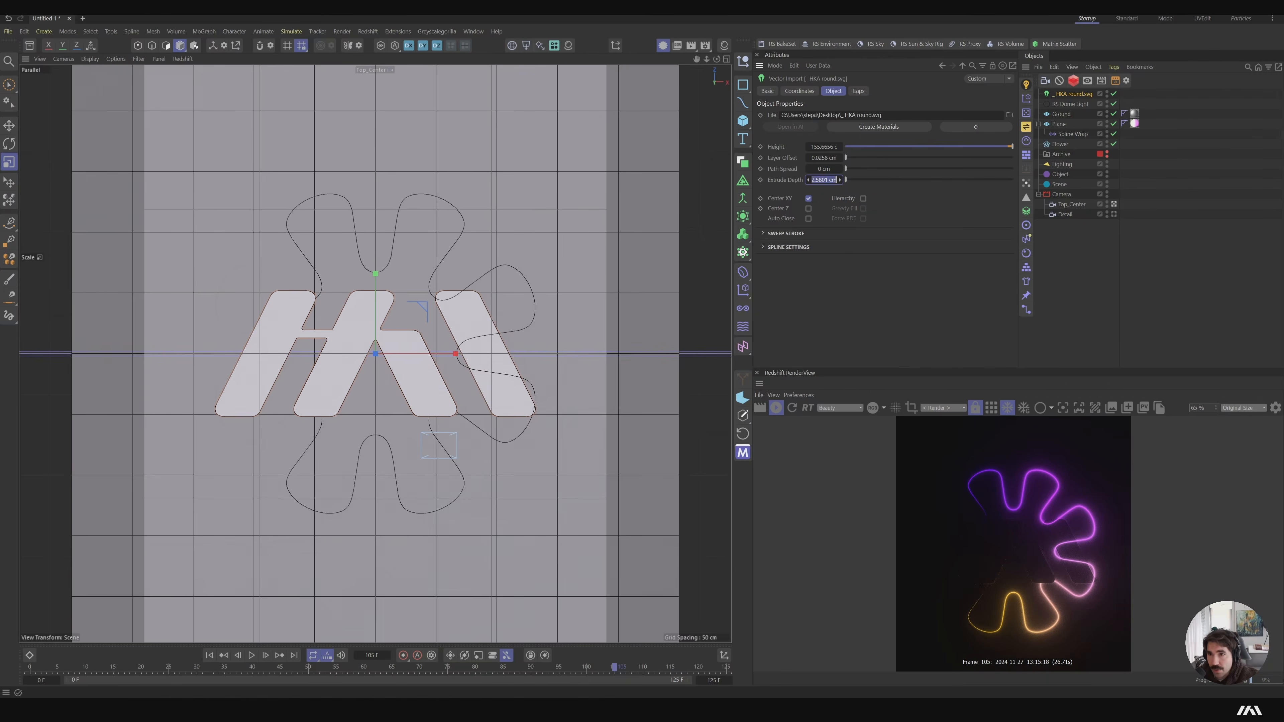
text(0)
key(Return)
text(0)
key(Return)
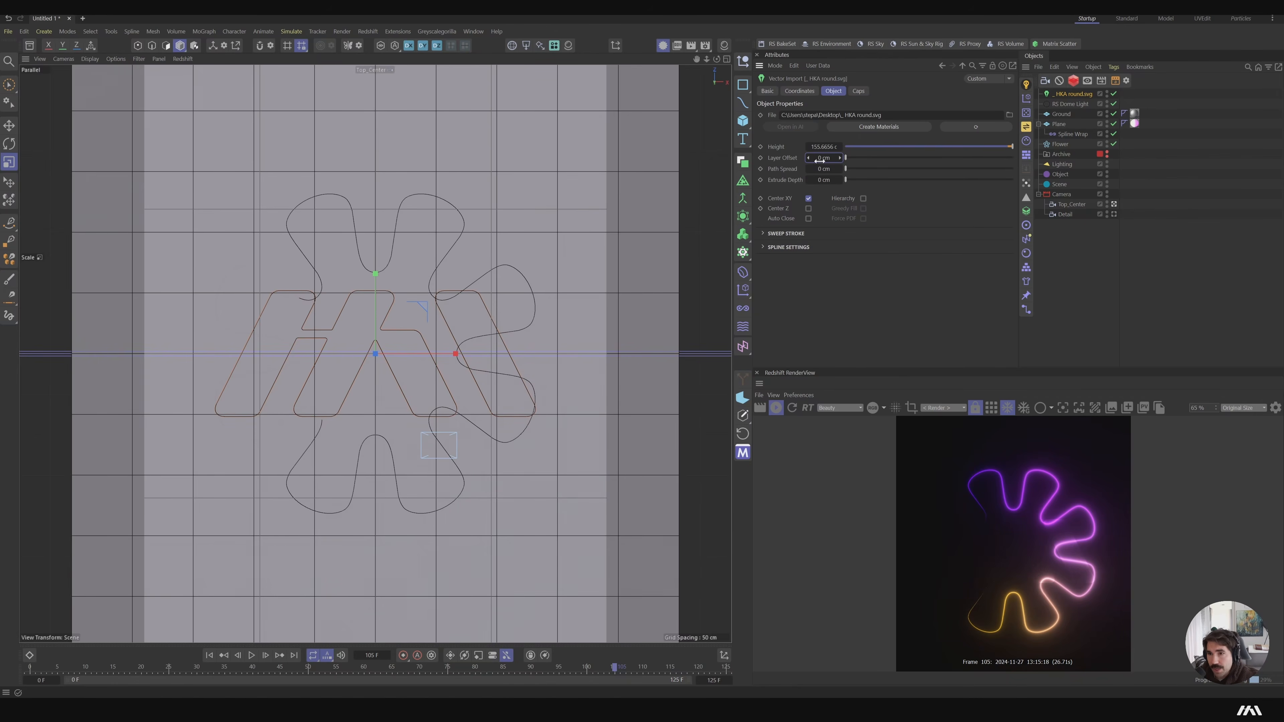
Set the Angle in the imported logo's spline settings to 1° with Adaptive intermediate points
click(785, 233)
click(789, 305)
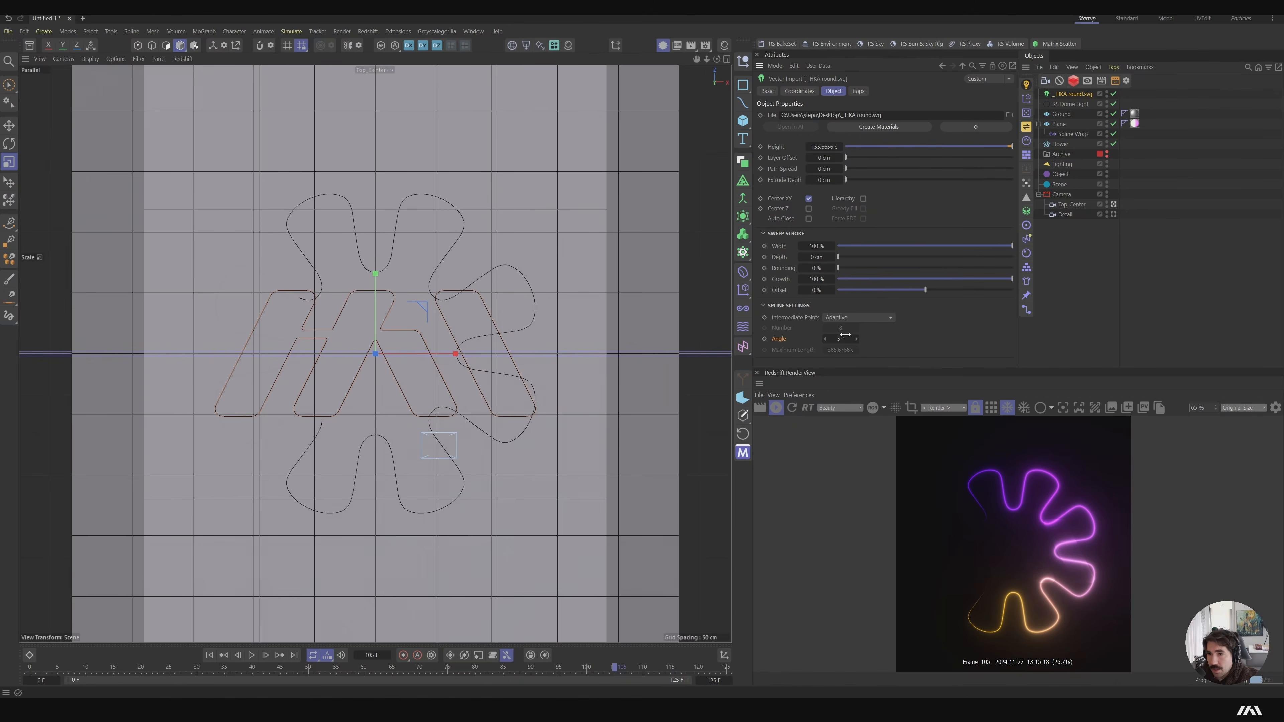
text(1)
key(Return)
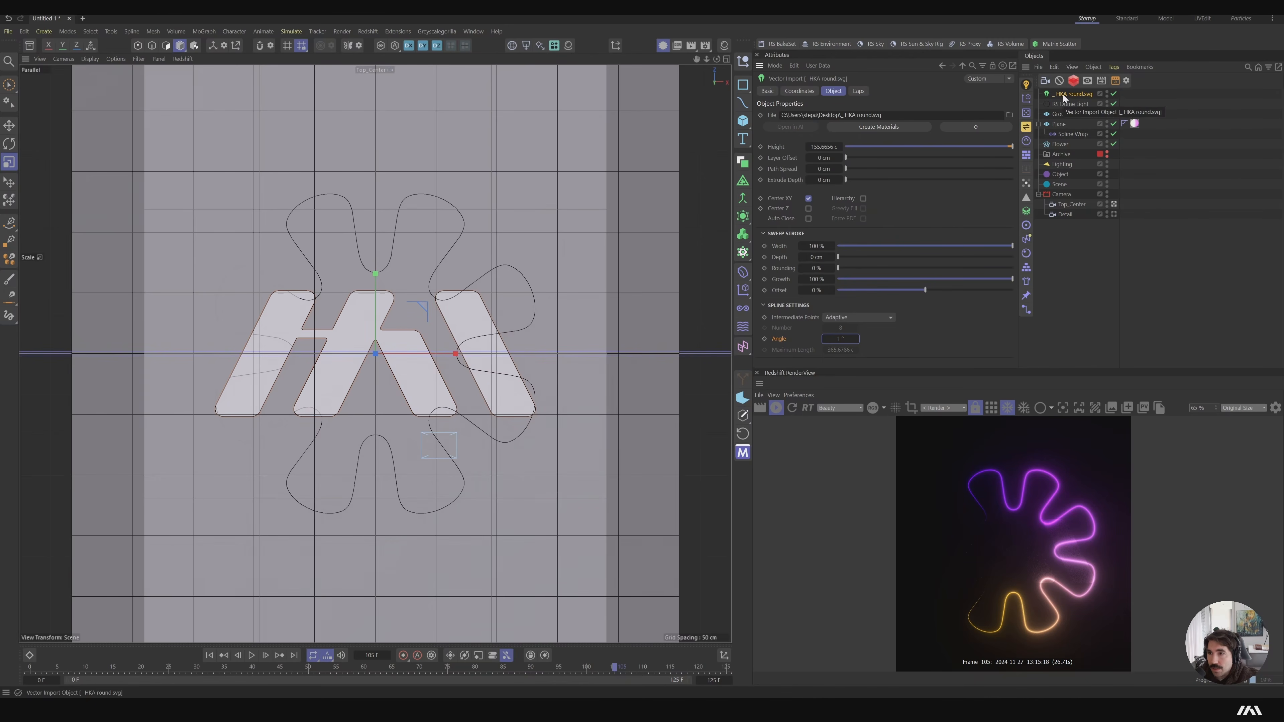
Make the imported logo editable and move the splines of both Fill objects out to the top level of the object hierarchy
key(c)
click(1038, 94)
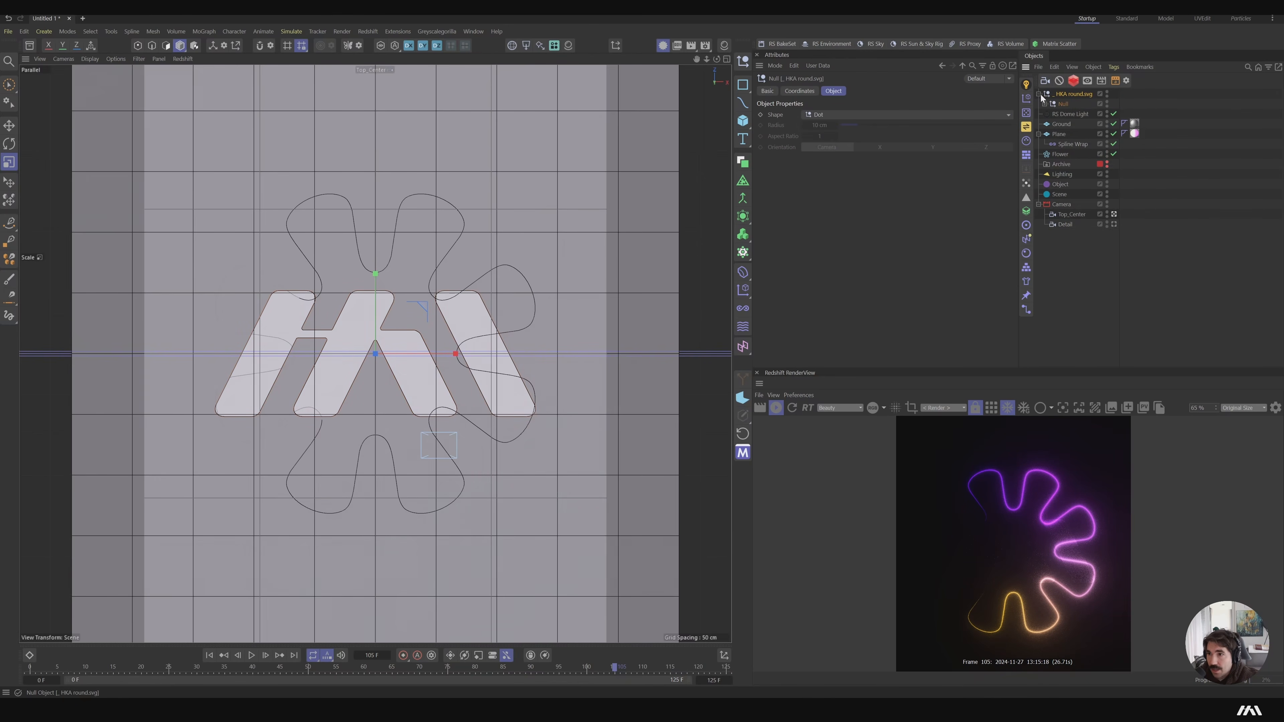
click(1045, 104)
click(1051, 113)
click(1057, 124)
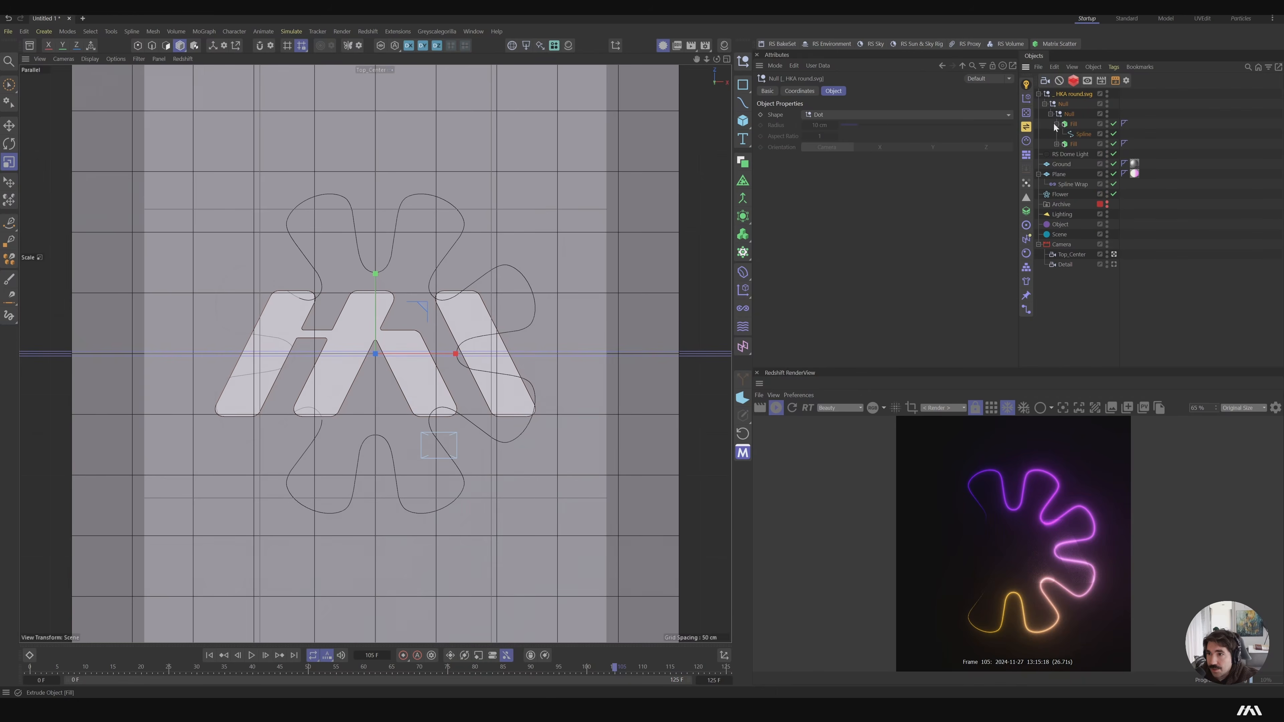
click(1073, 134)
click(1057, 144)
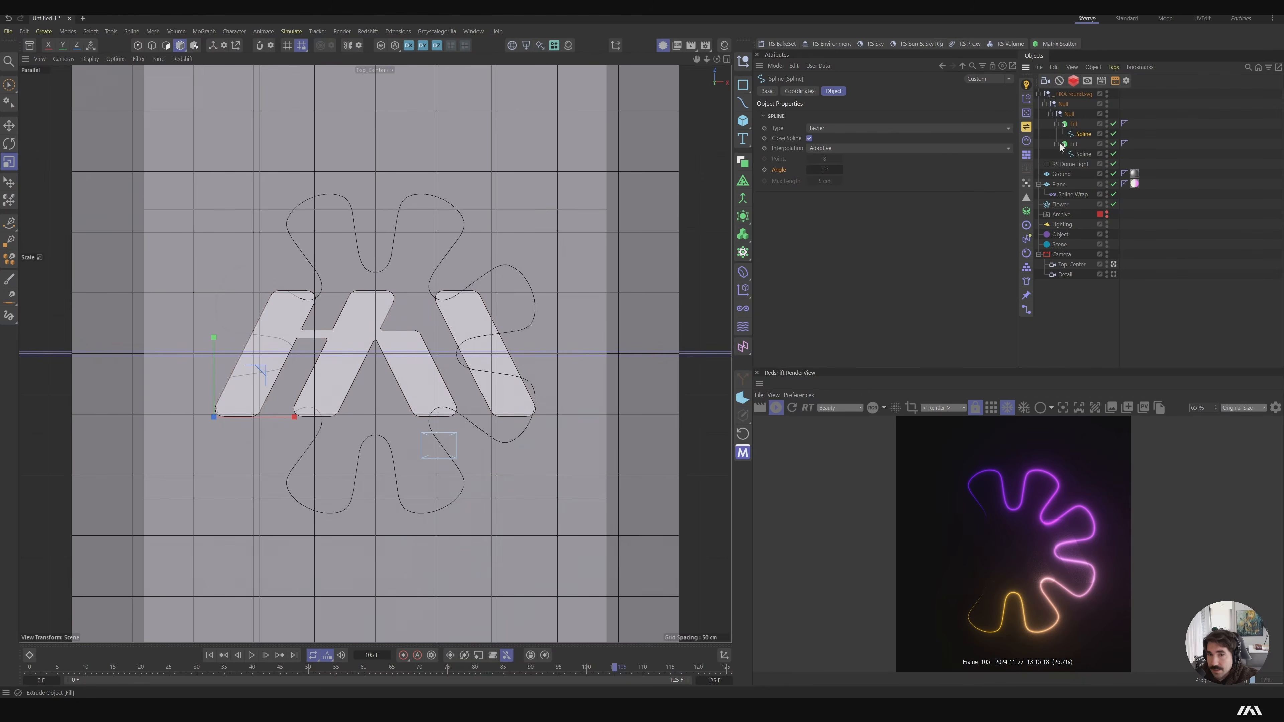
click(1076, 153)
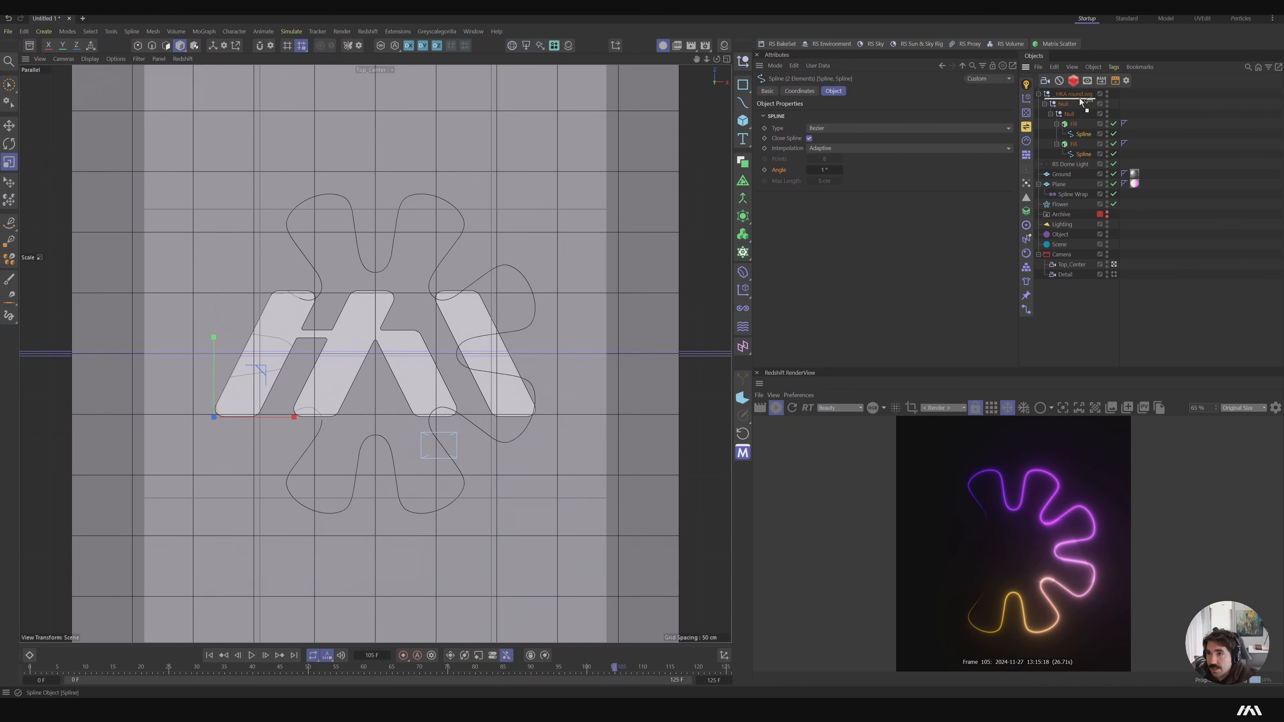
drag(1079, 97, 1080, 91)
Connect the two logo splines into a single spline and delete the two originals
right_click(1057, 95)
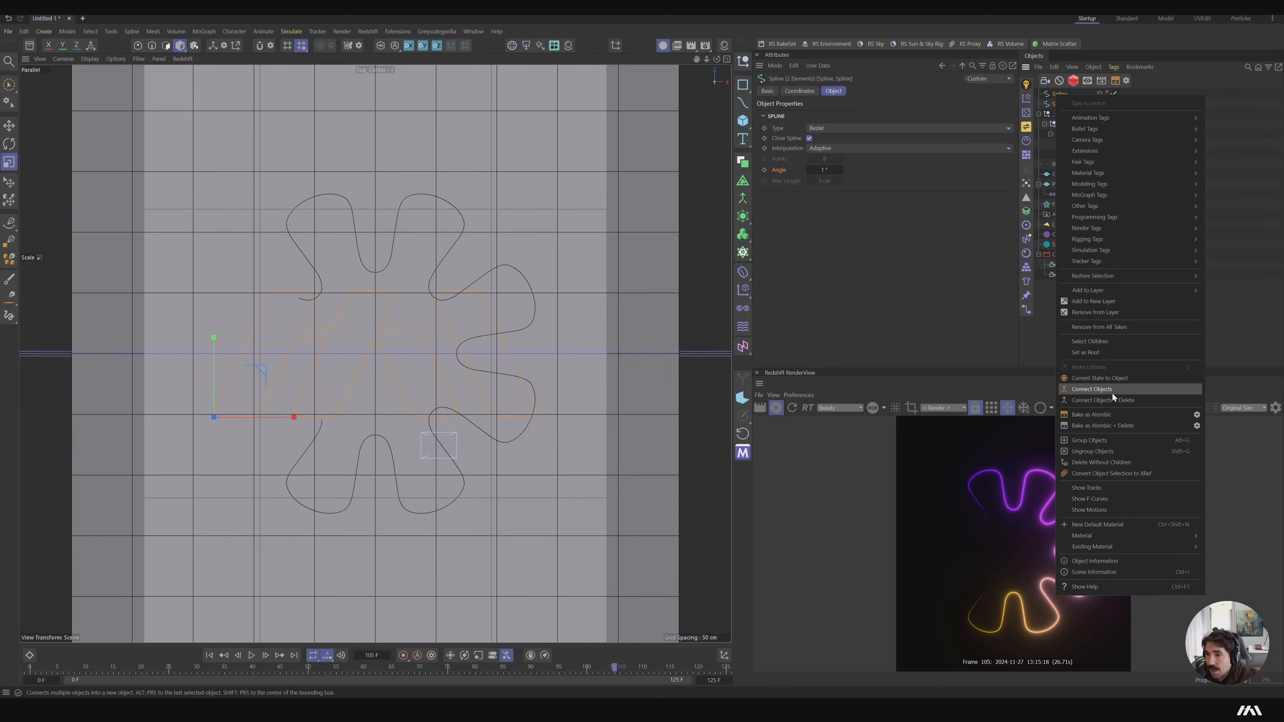
click(1090, 390)
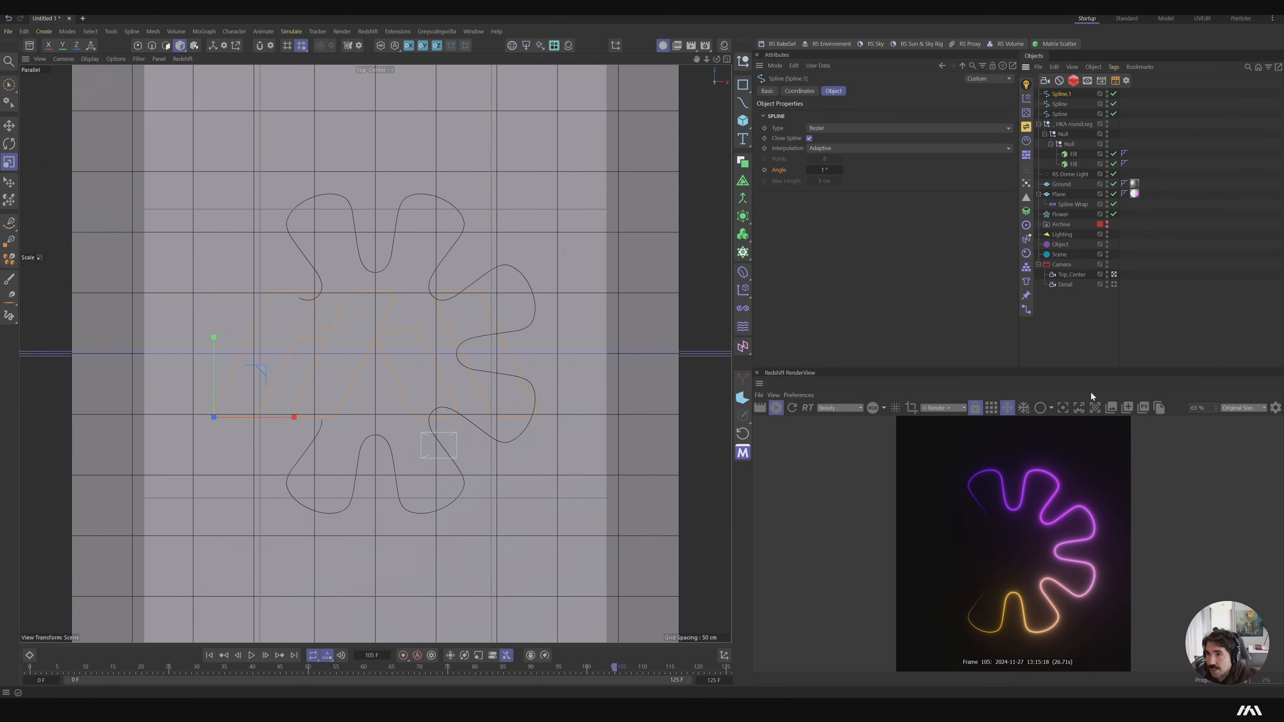
click(1060, 104)
shift+click(1060, 113)
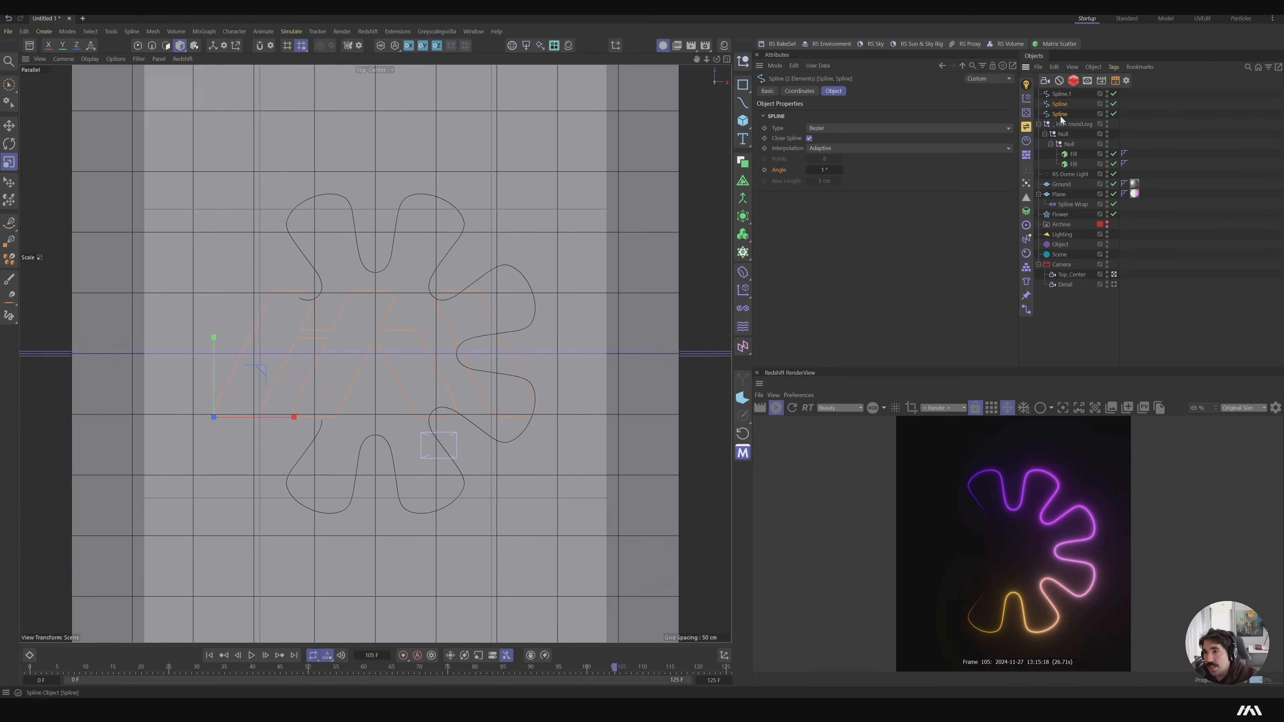
key(Delete)
Delete the leftover _HKA round.svg group and rename the combined spline HKA Logo
click(1053, 94)
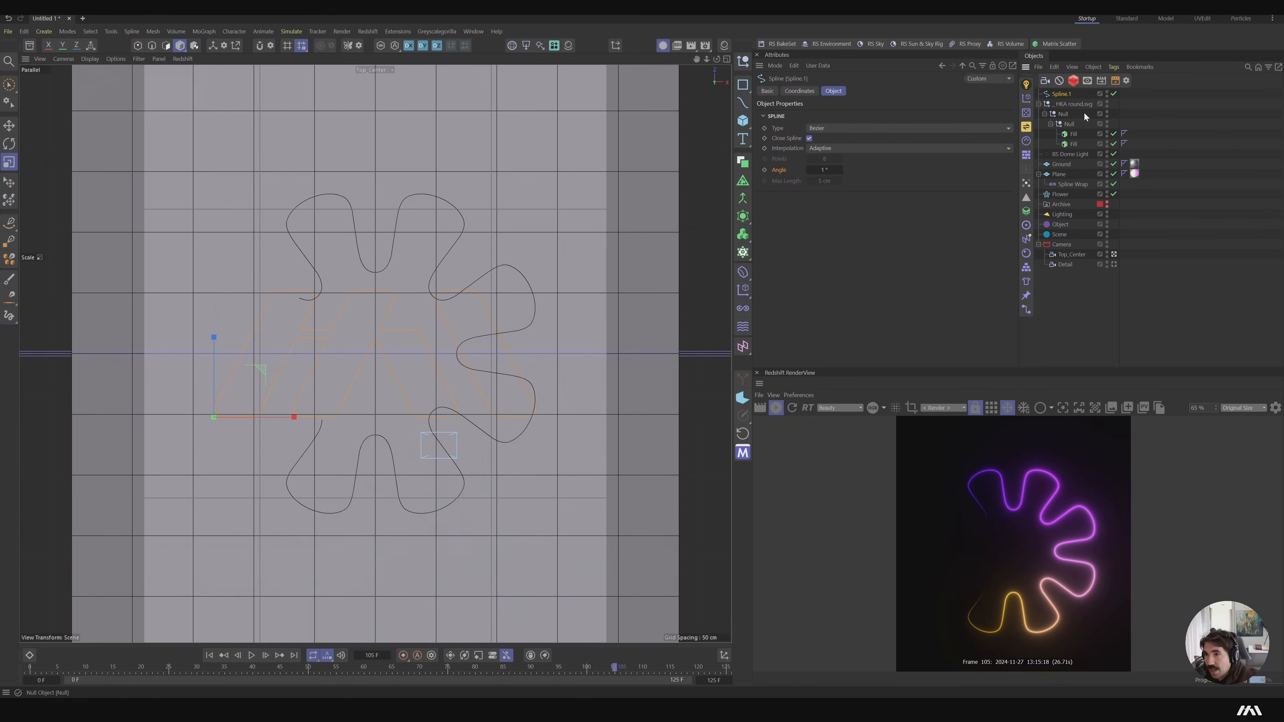
click(1061, 105)
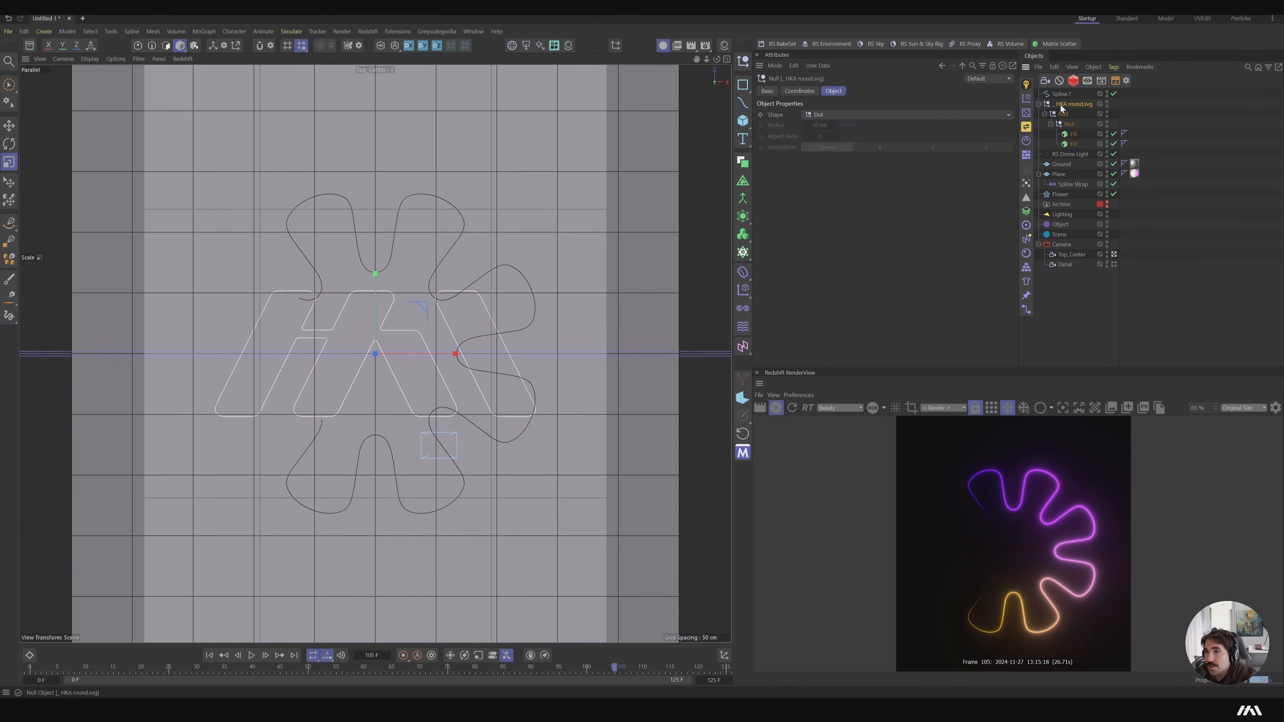
key(Delete)
double_click(1063, 95)
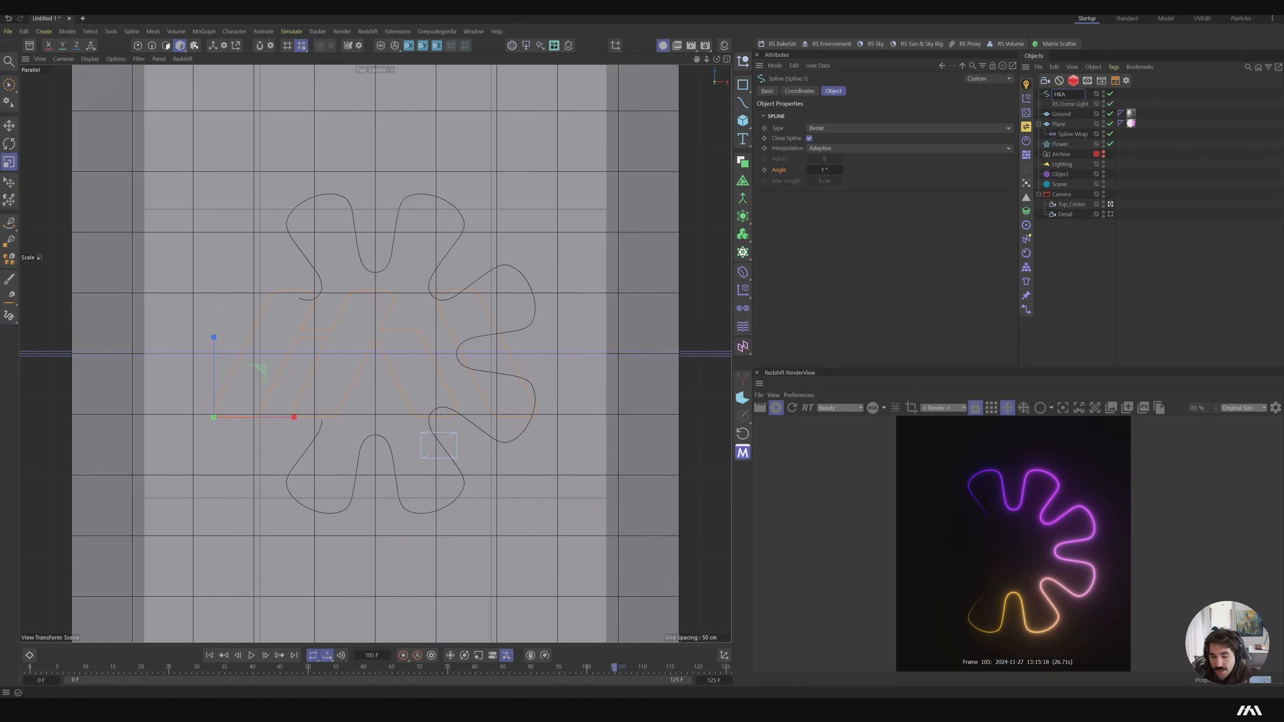
text(HKA Logo)
key(Return)
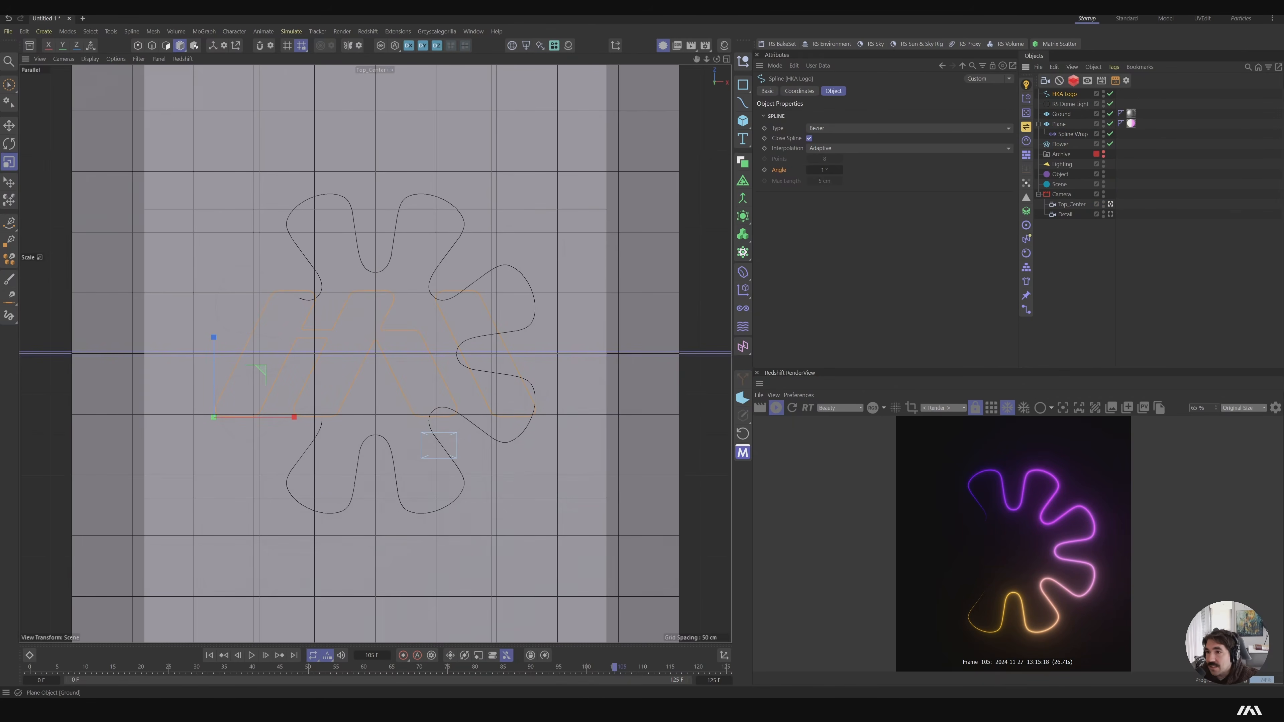
Assign the HKA Logo spline to the Spline Wrap and scrub through the animation to frame 123
click(1062, 134)
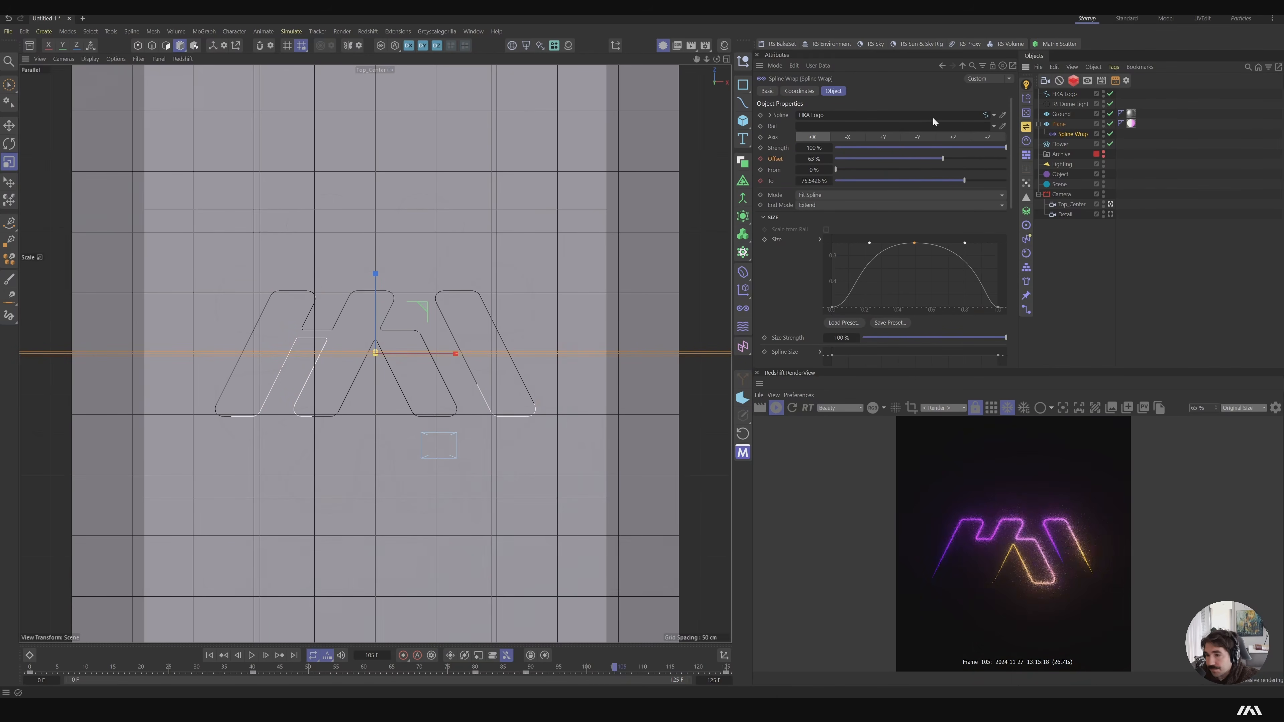
drag(215, 668, 715, 701)
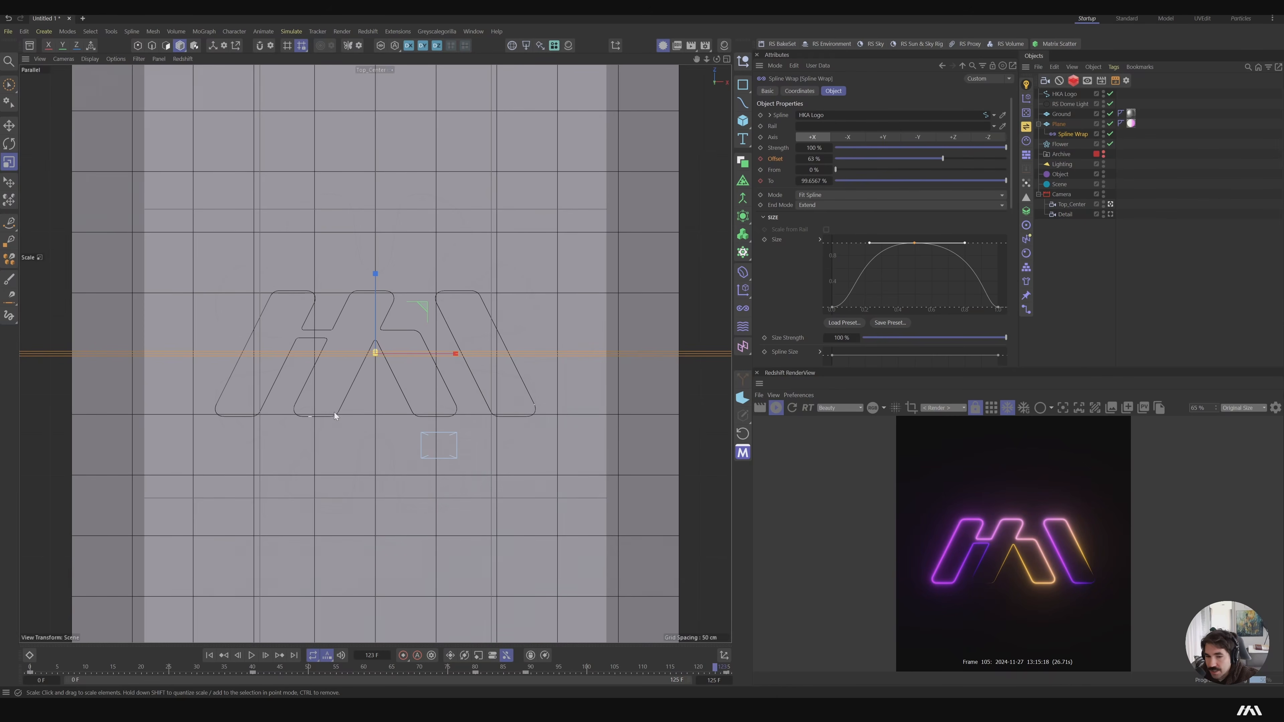
Reshape the Spline Wrap's Size curve into a central peak with both tangents angled down for longer tapers
drag(870, 243, 905, 299)
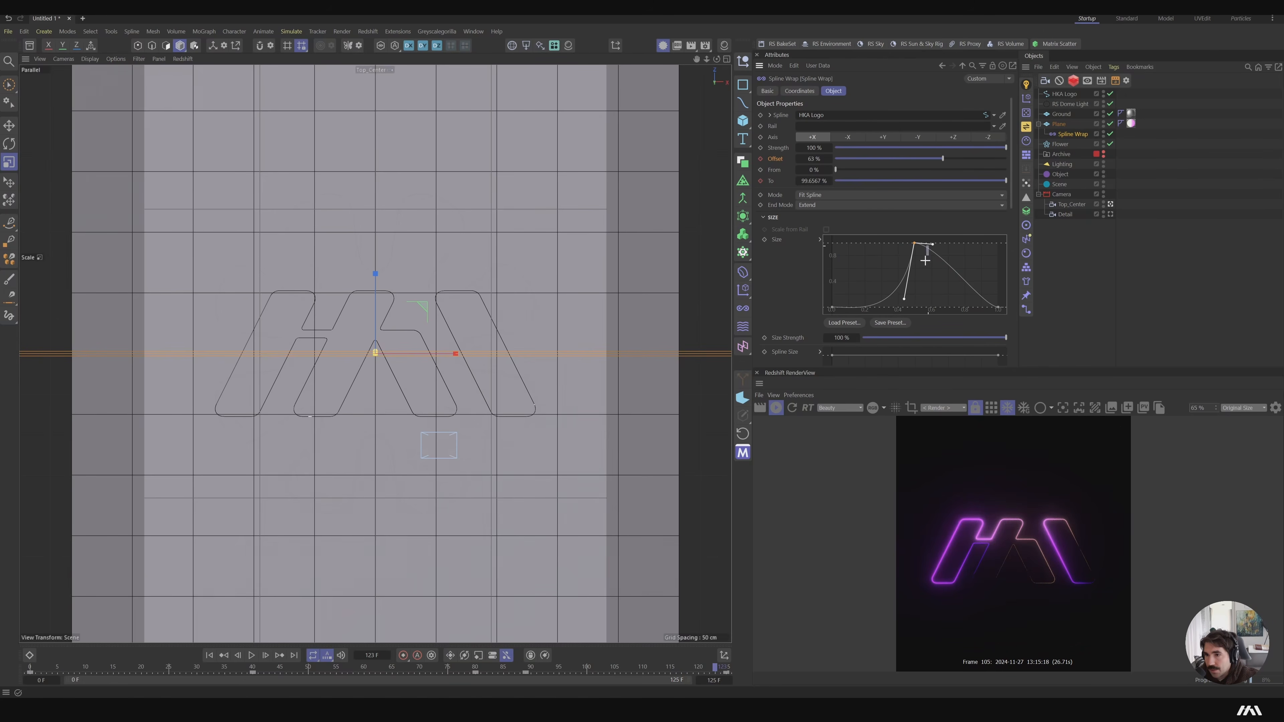
drag(932, 246, 930, 297)
mouse_move(869, 263)
mouse_down()
mouse_move(891, 288)
mouse_move(881, 283)
mouse_up()
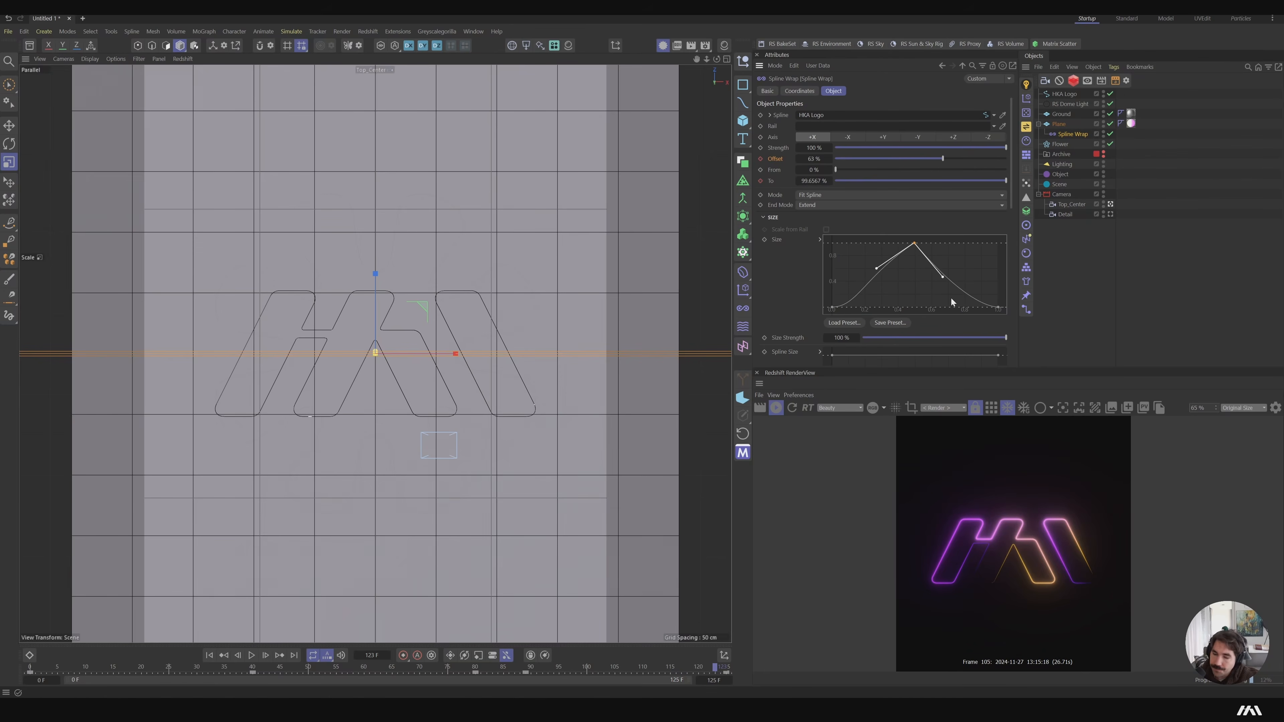
Go to frame 20, look through the Detail camera and frame it closely on the notch between the logo's first two strokes
drag(384, 669, 143, 671)
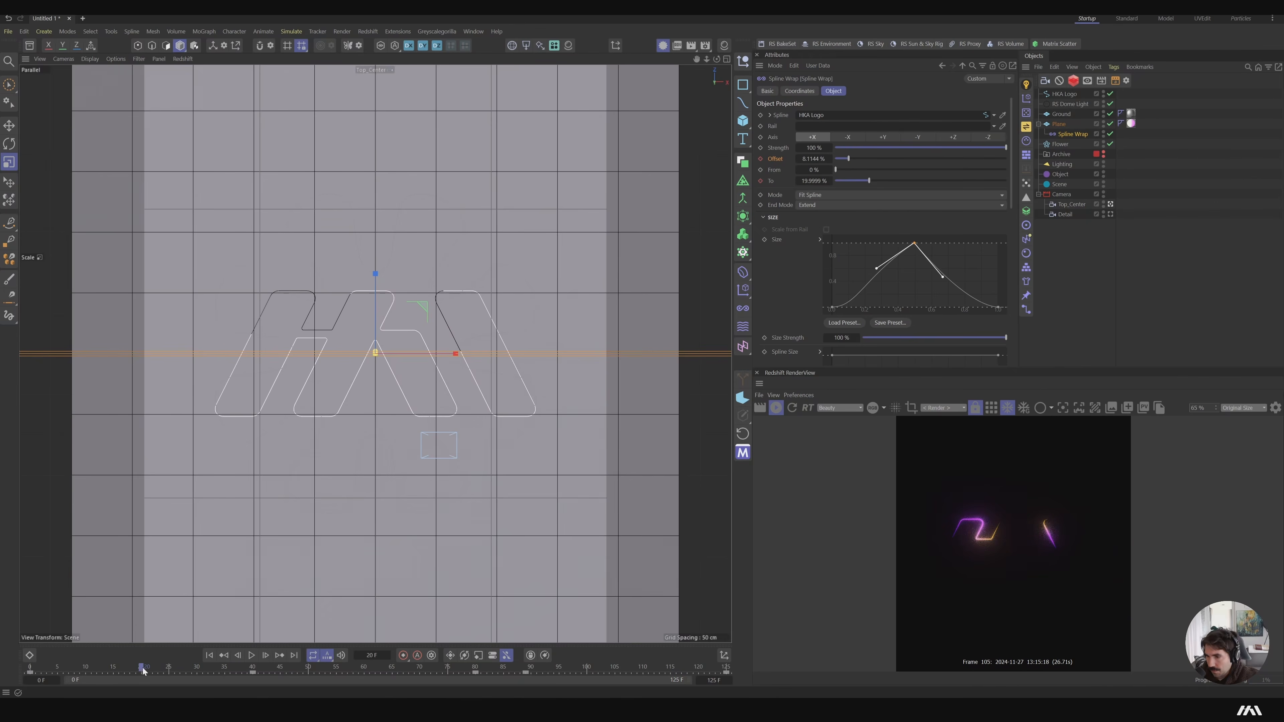
click(1110, 214)
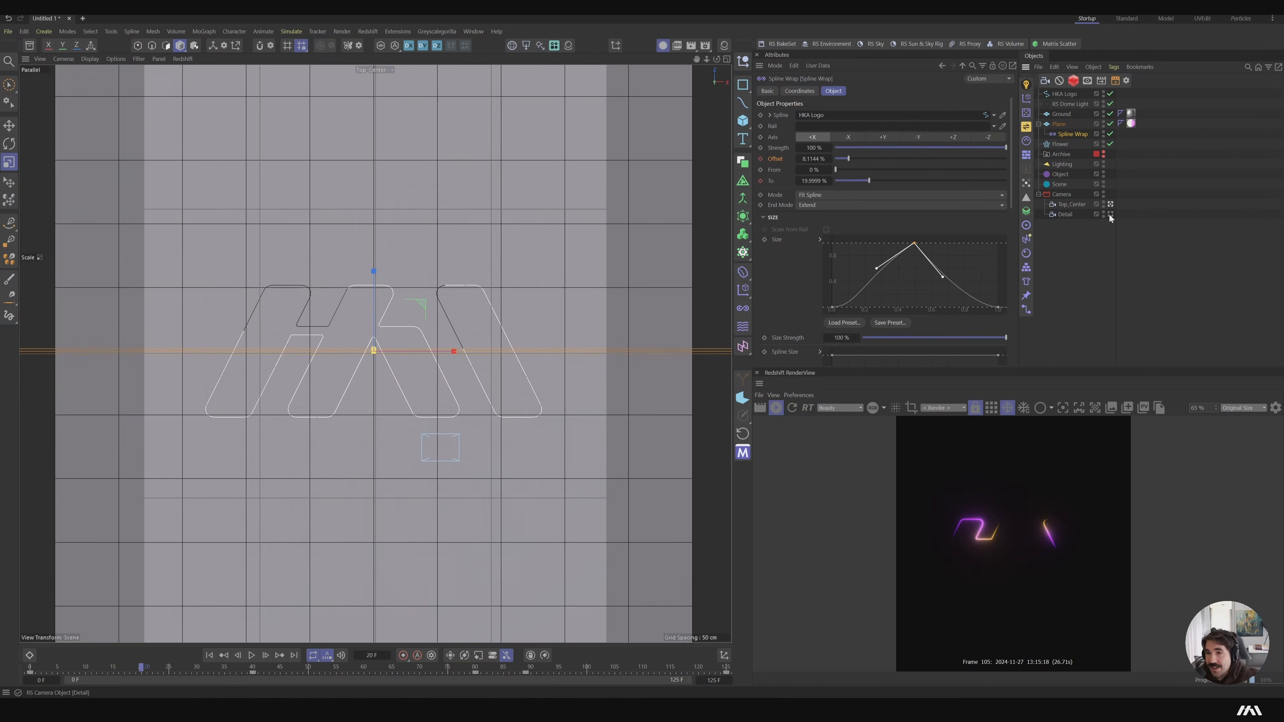
click(1111, 214)
alt+middle_drag(509, 401, 691, 681)
alt+middle_drag(395, 177, 518, 234)
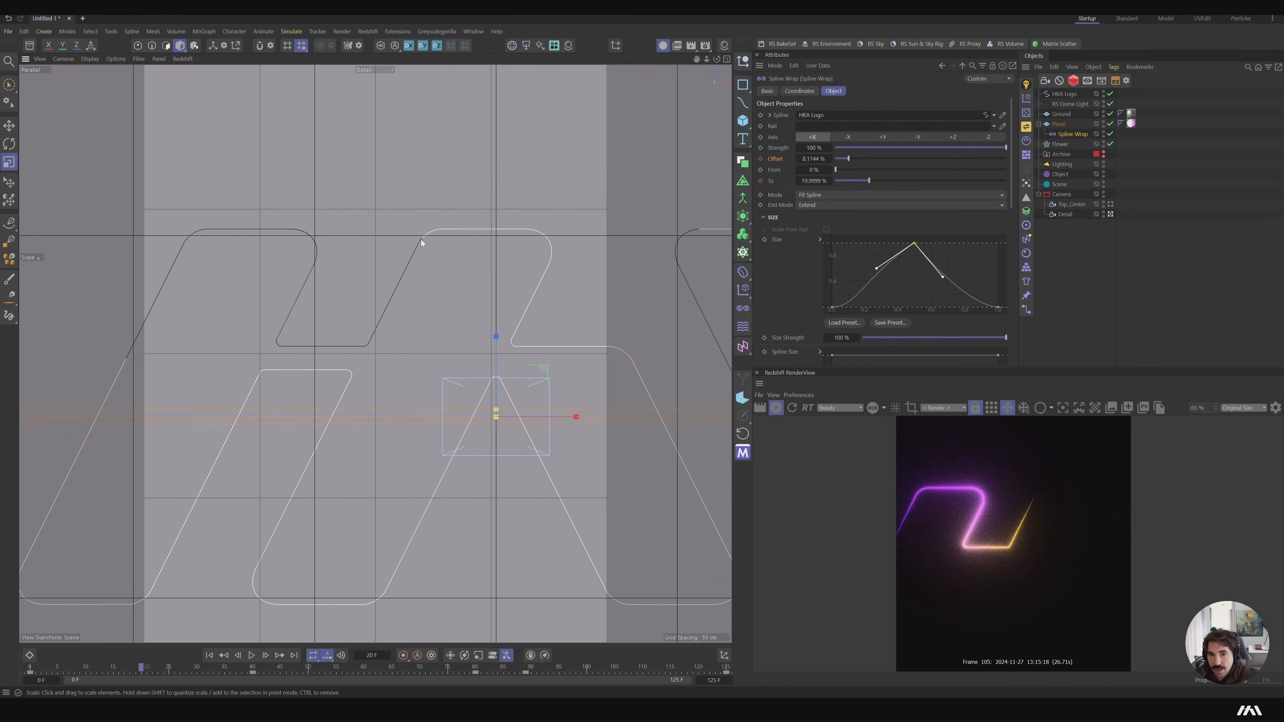
scroll(487, 254, up, 10)
alt+middle_drag(490, 279, 586, 235)
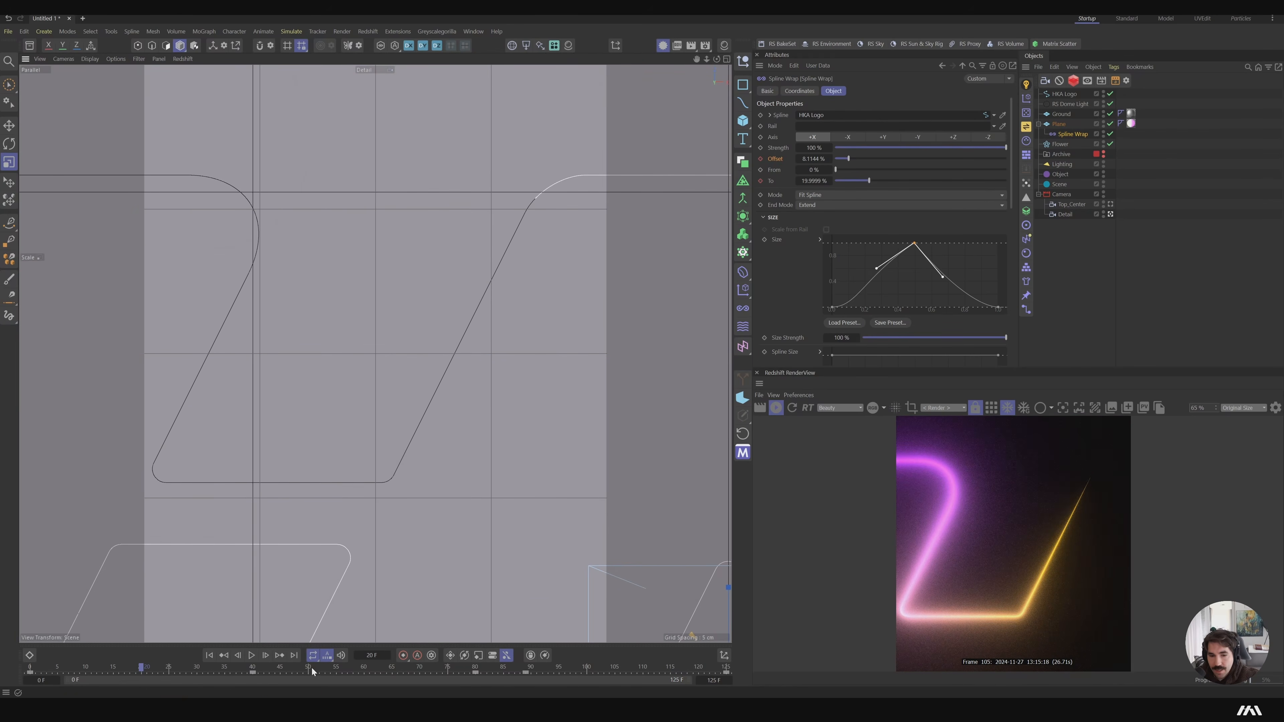
Play the animation from near the start and shift the Detail camera's framing down to the gap between the logo strokes
drag(311, 668, 96, 653)
key(F8)
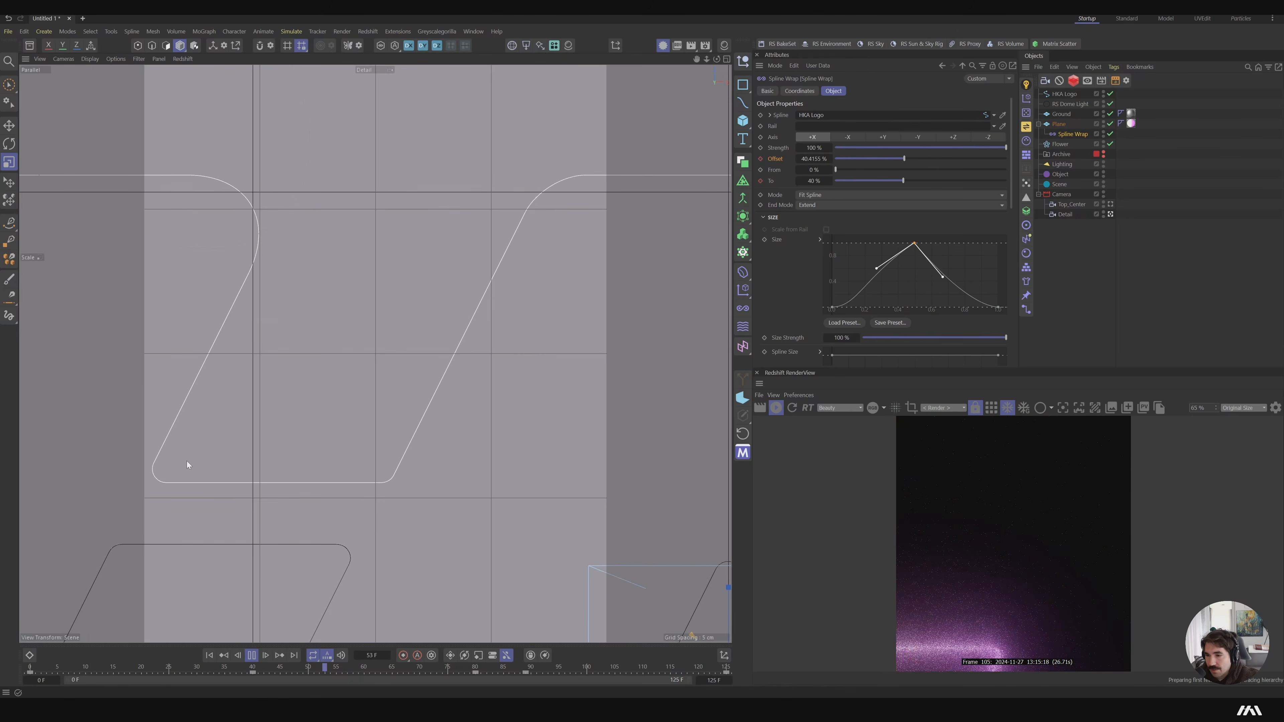
alt+middle_drag(309, 385, 373, 331)
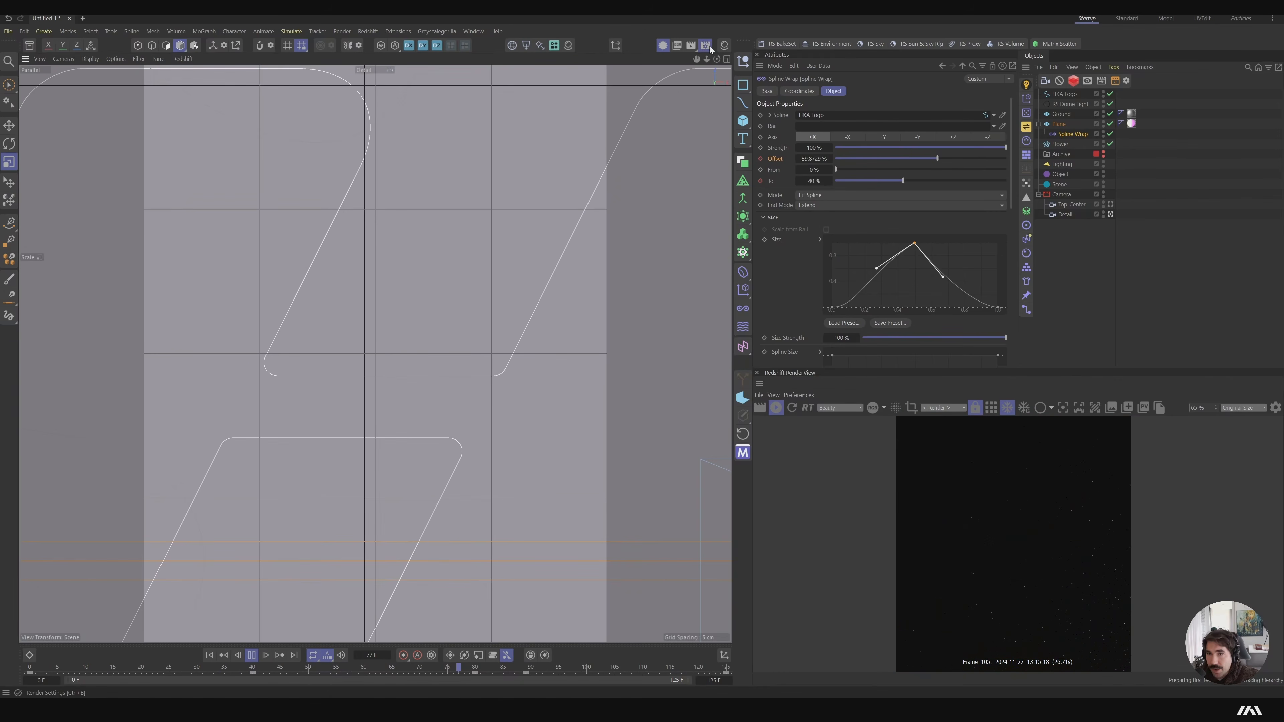
Make Project_Render_16x9 the active render setting
key(ctrl+b)
click(715, 433)
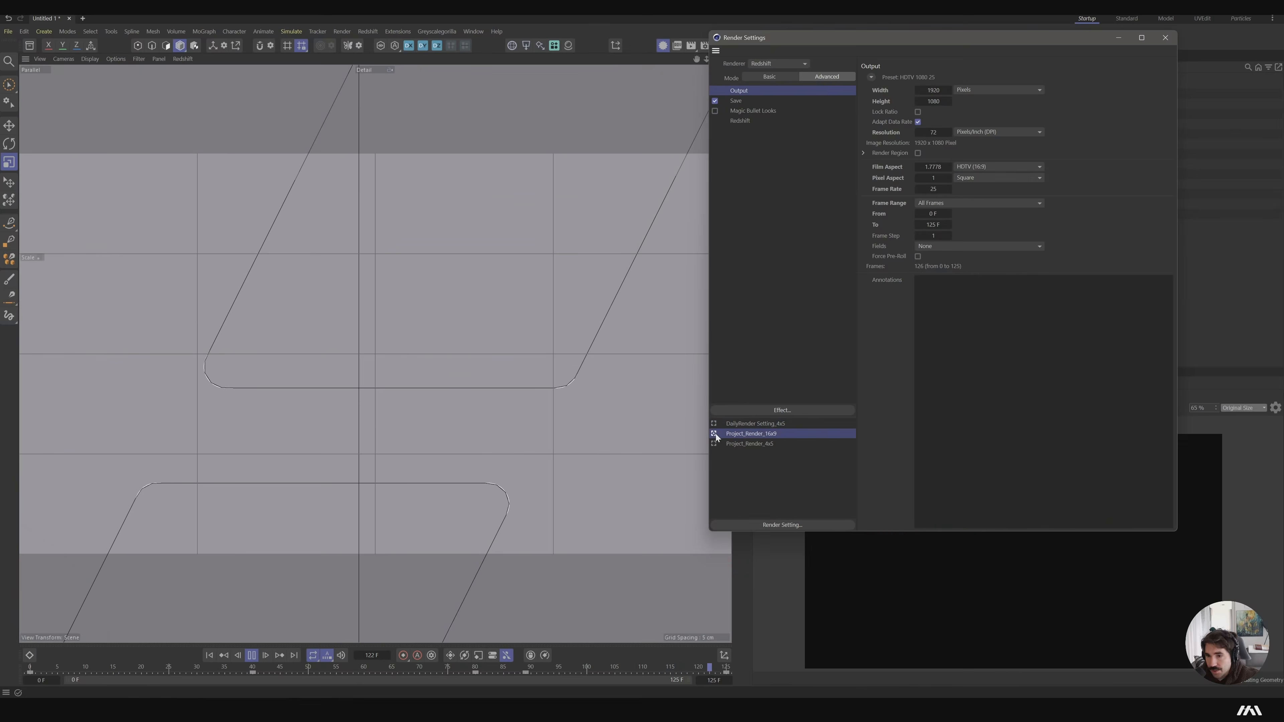
click(1165, 38)
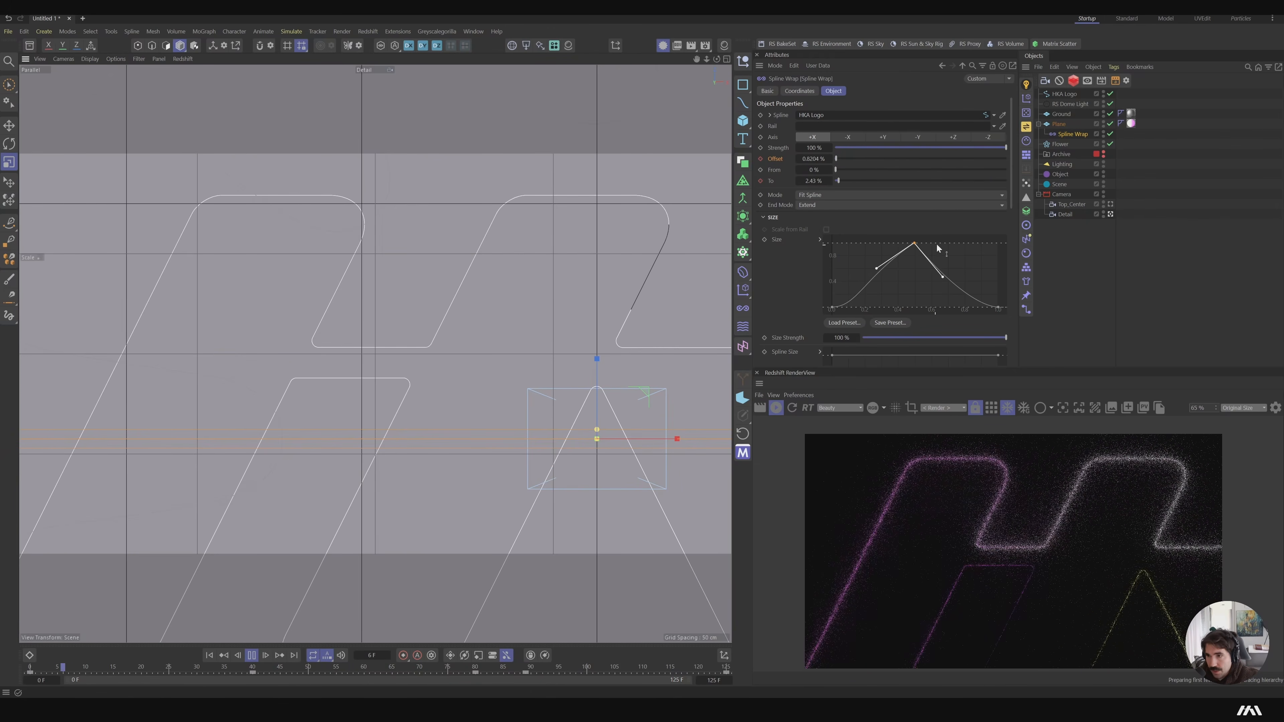
Look through the Top_Center camera, stop playback and go to frame 125
click(1110, 204)
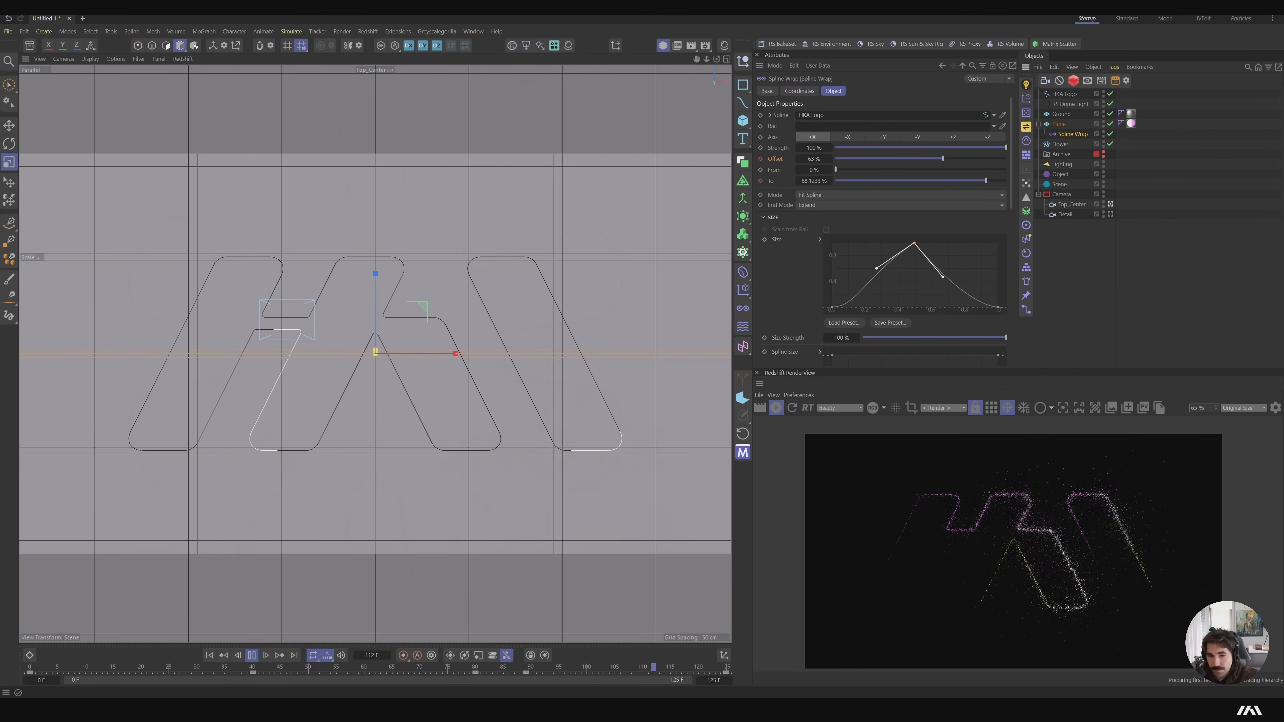
click(252, 656)
drag(713, 670, 738, 672)
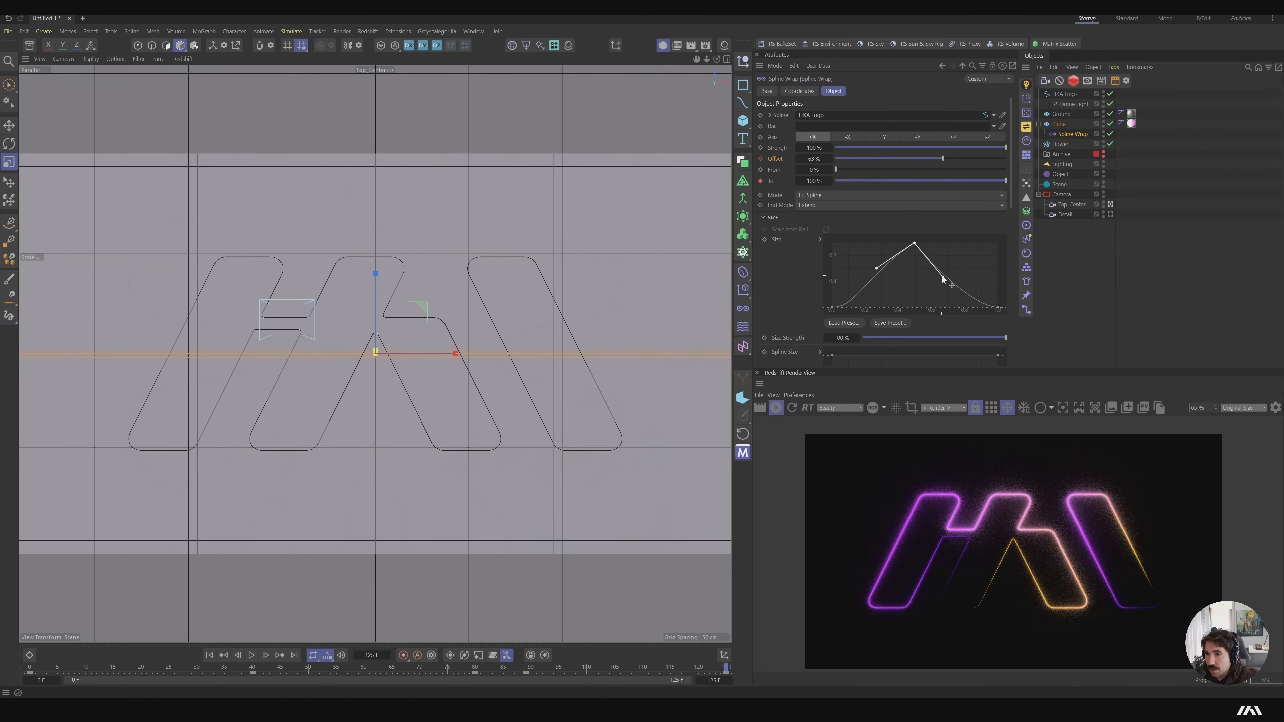
Reshape the Spline Wrap's Size curve into a rounded arch by levelling both tangents of the central peak
drag(942, 276, 971, 242)
drag(911, 288, 862, 259)
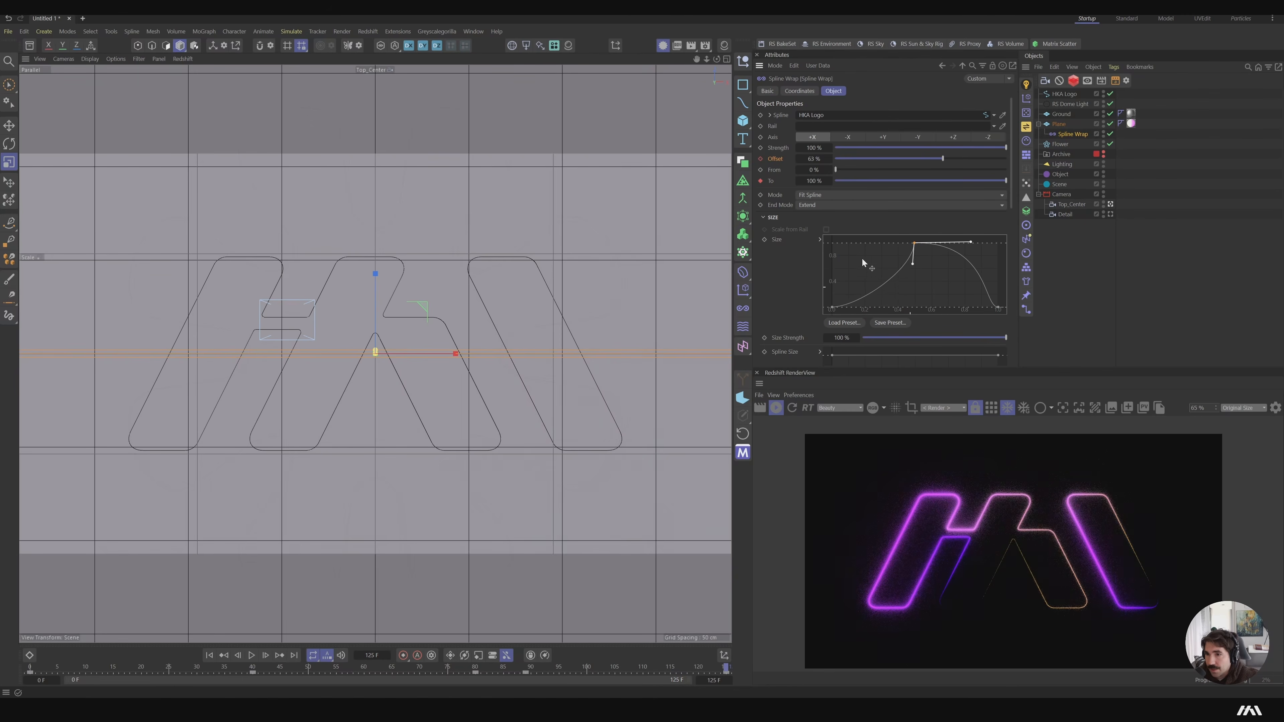
mouse_move(971, 242)
mouse_down()
mouse_move(918, 250)
mouse_move(906, 305)
mouse_move(919, 245)
mouse_move(869, 245)
mouse_move(956, 243)
mouse_up()
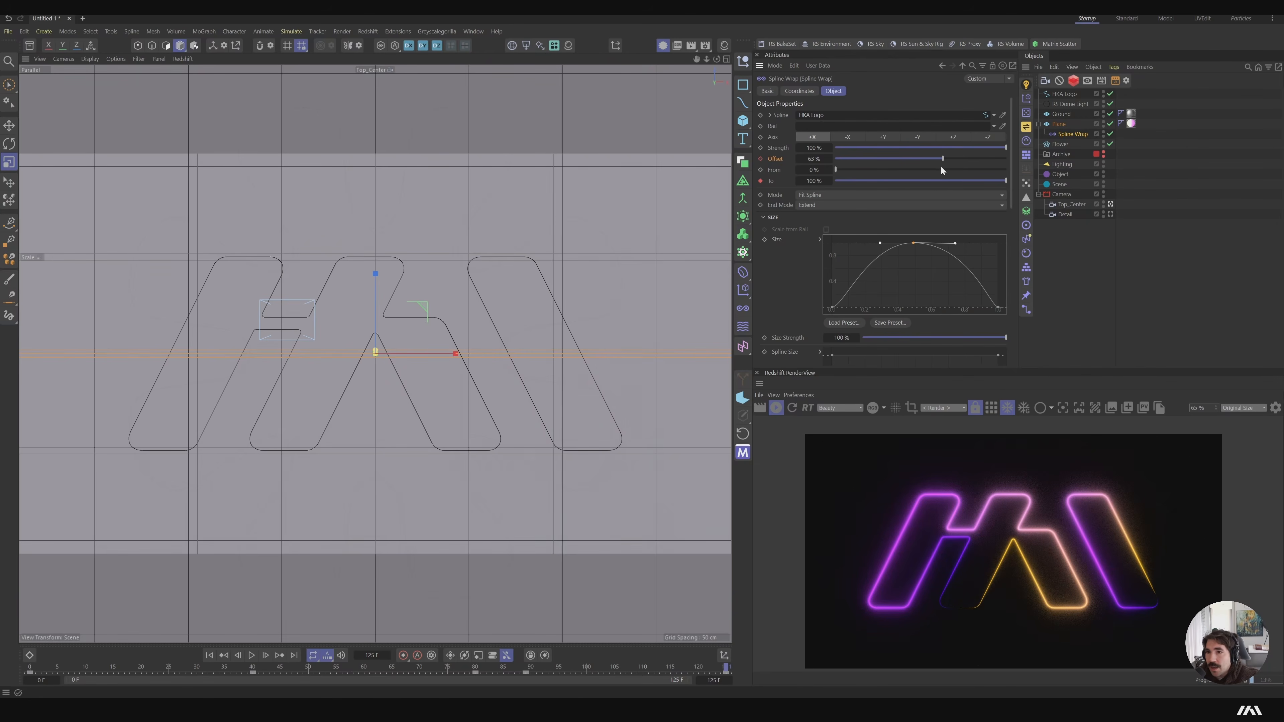
scroll(961, 149, down, 6)
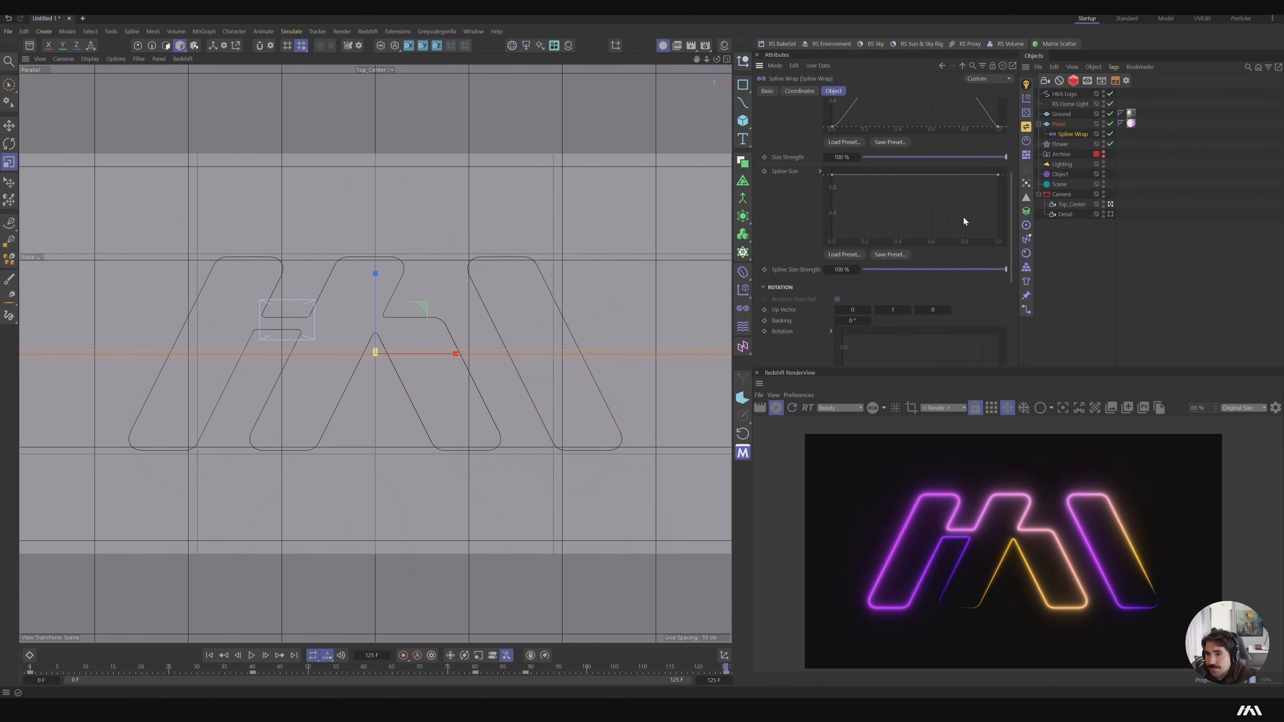
scroll(963, 216, down, 4)
scroll(1005, 268, down, 1)
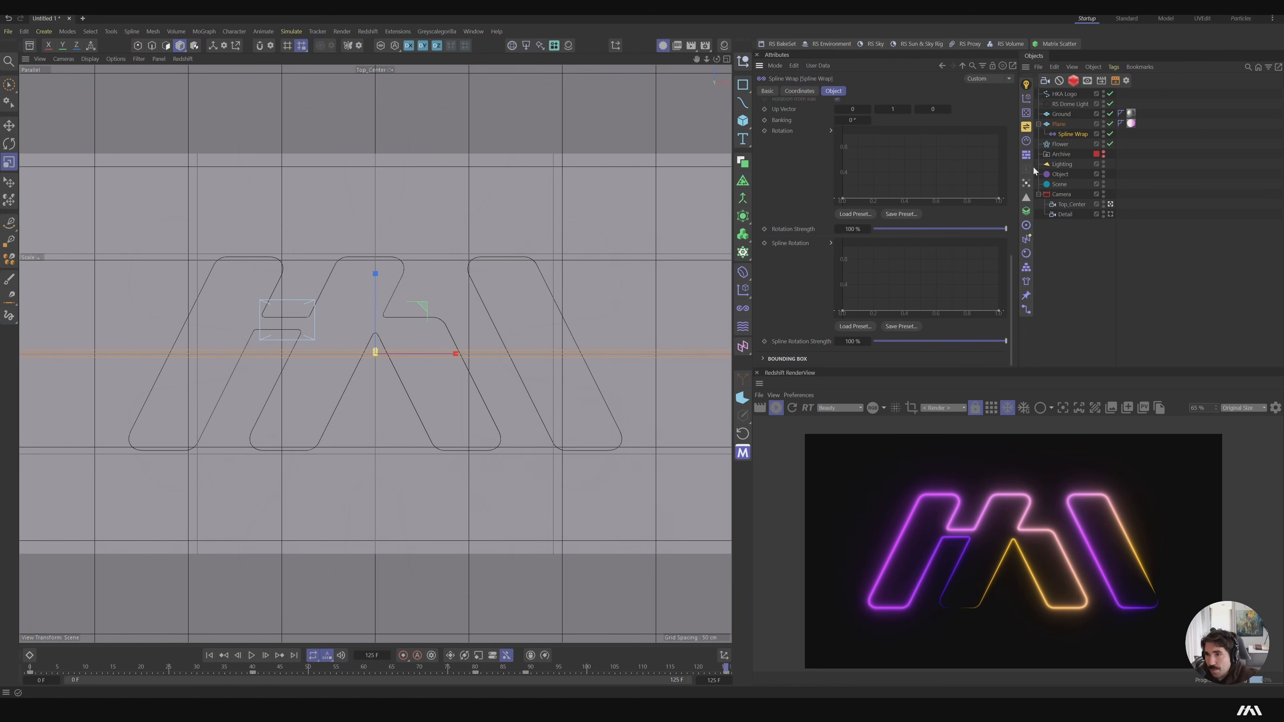
Add a Redshift camera, look through it and set its projection type to Perspective
click(1045, 81)
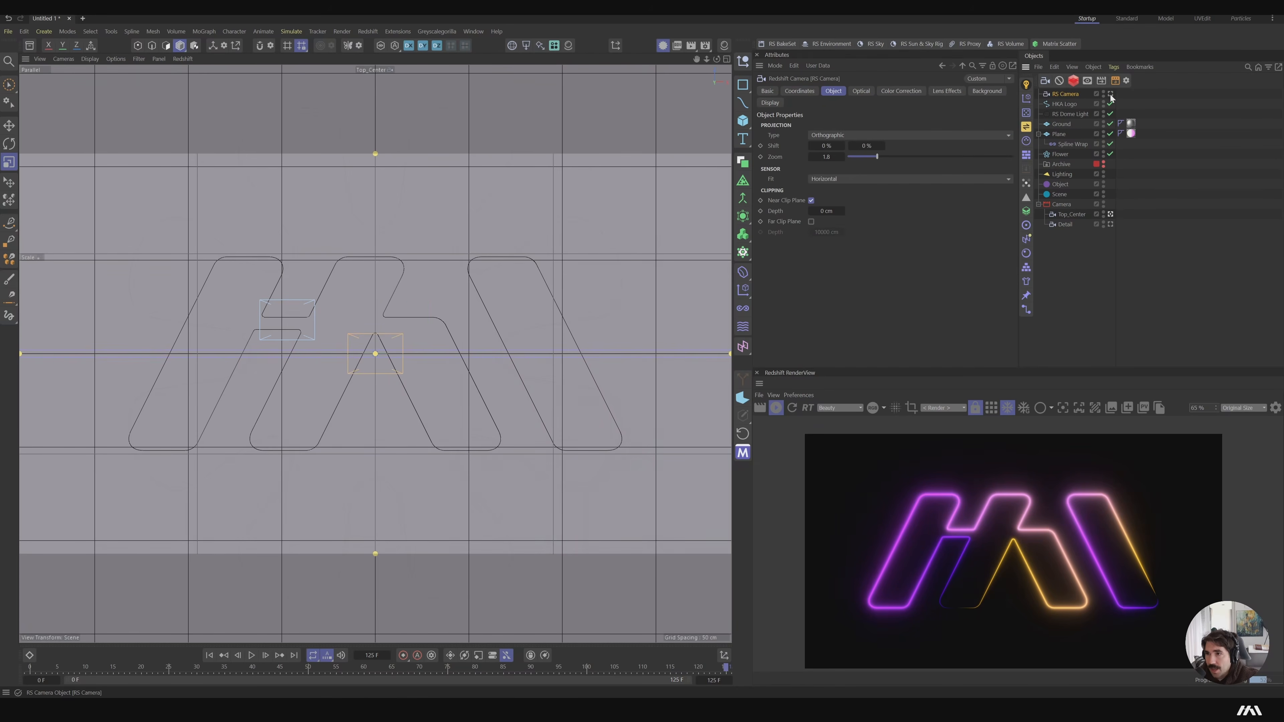
click(1111, 94)
click(870, 135)
click(865, 148)
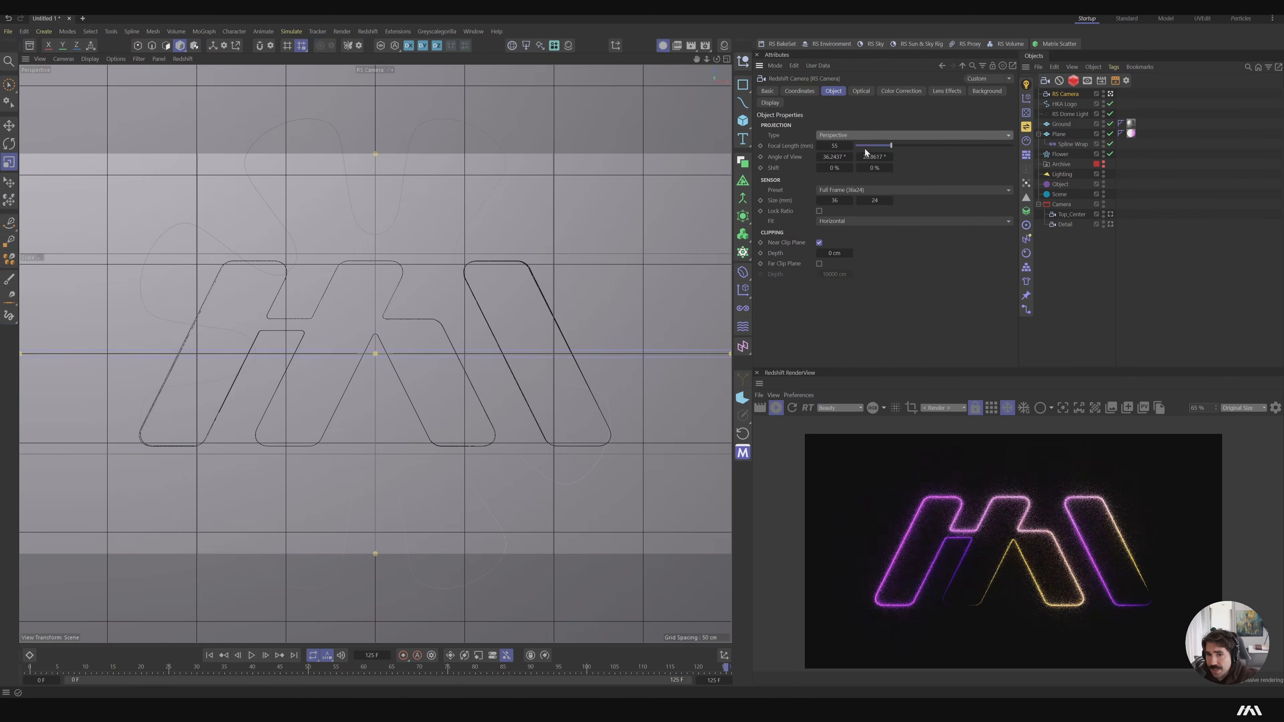
Frame the new camera at an angle, close up on the rounded corners at the notch between the logo's first two strokes
alt+drag(392, 360, 472, 304)
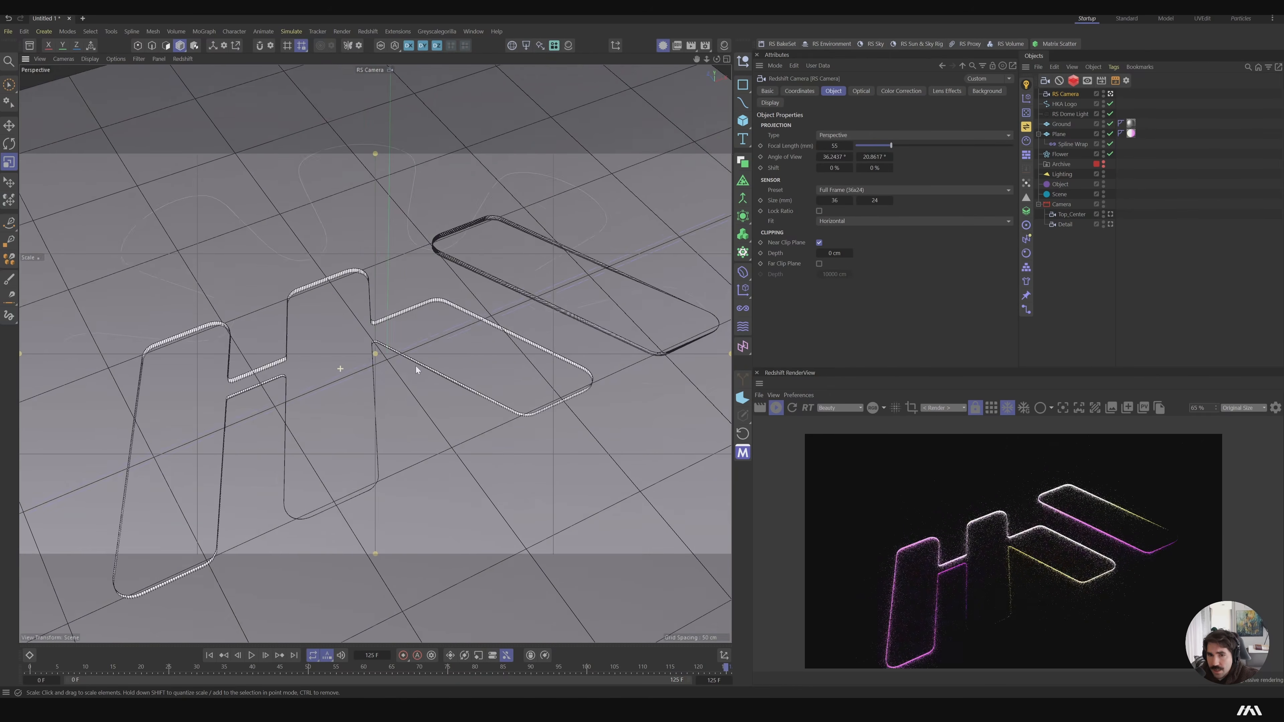
scroll(416, 366, up, 10)
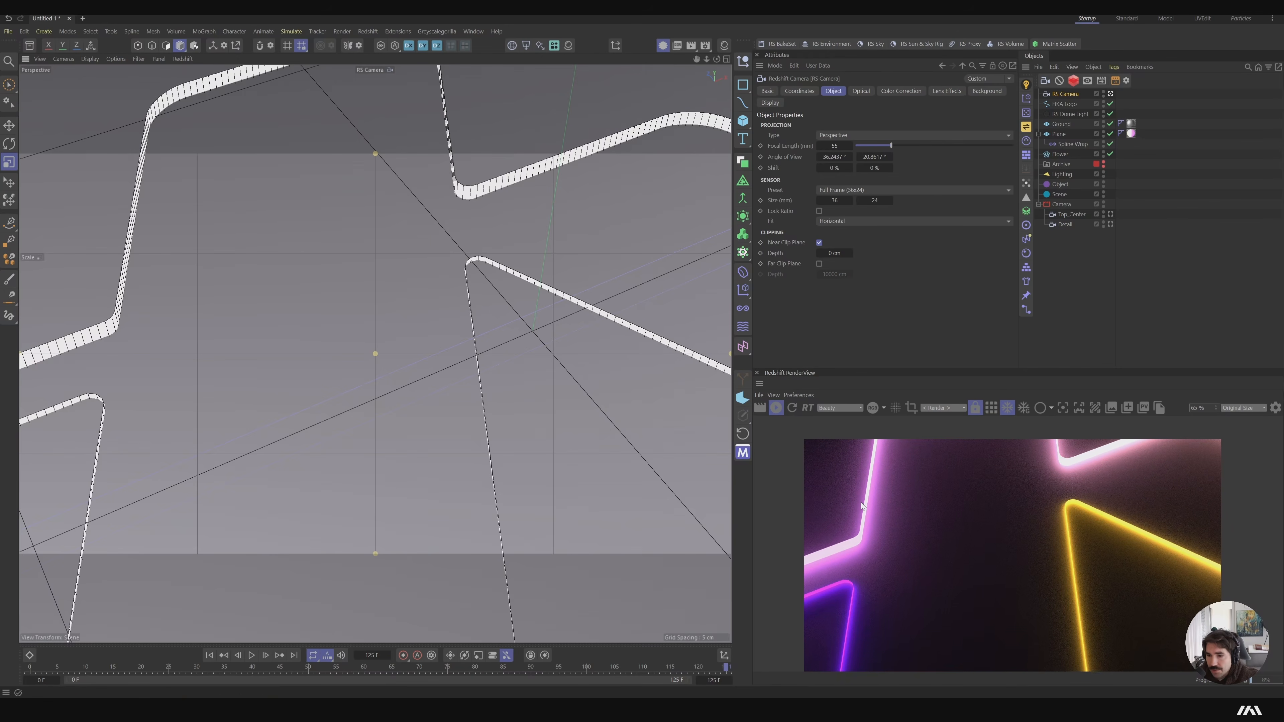
click(904, 489)
key(f)
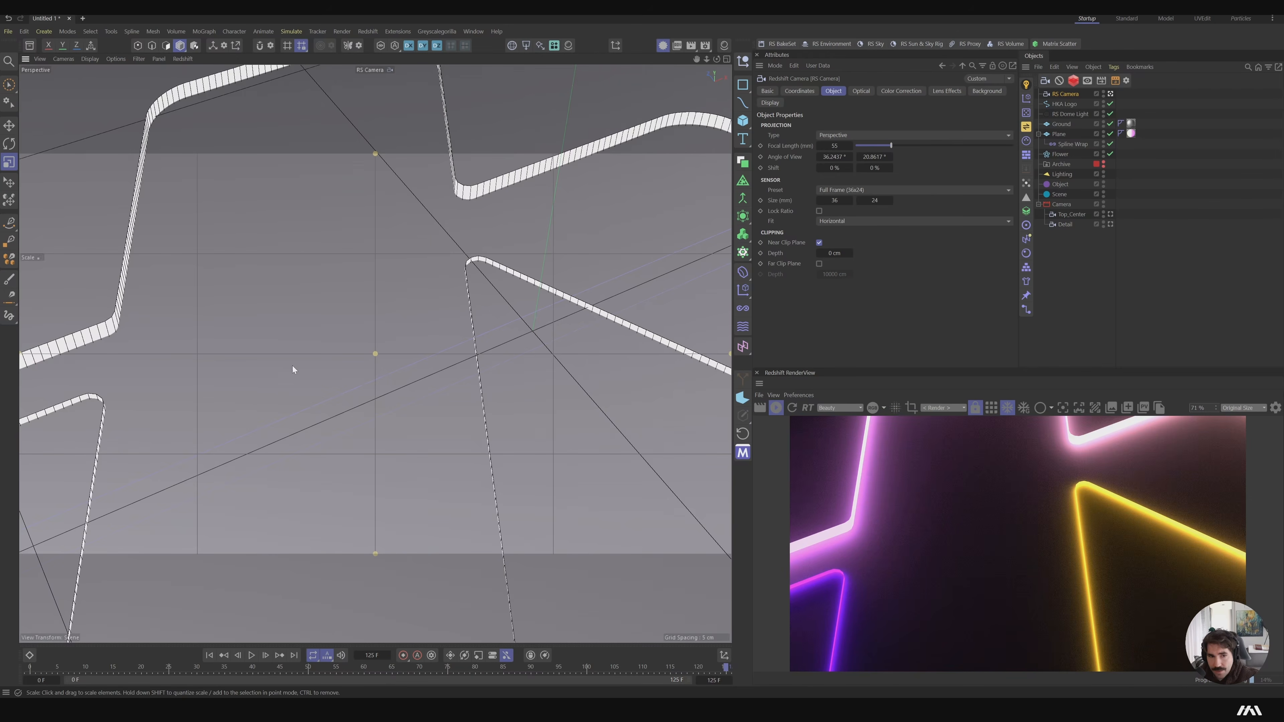
alt+middle_drag(292, 365, 352, 328)
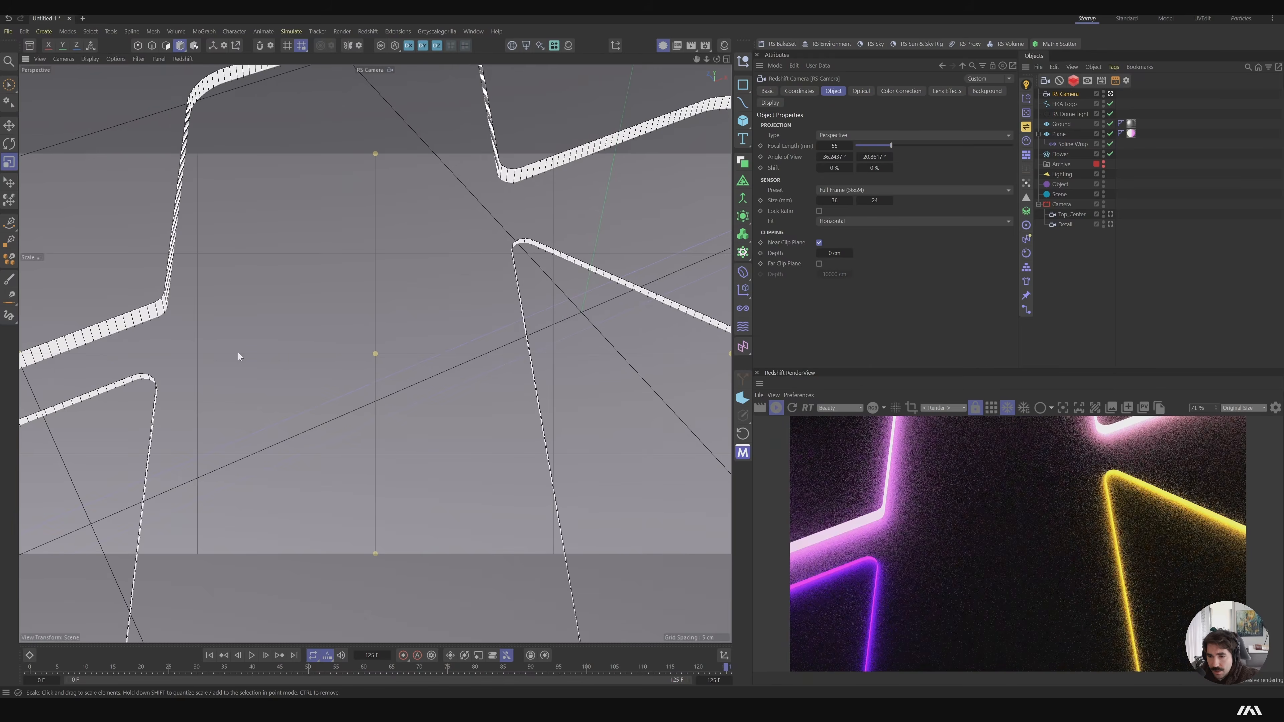
alt+right_drag(238, 353, 321, 361)
alt+middle_drag(322, 360, 455, 369)
alt+right_drag(342, 358, 394, 368)
alt+middle_drag(395, 368, 507, 364)
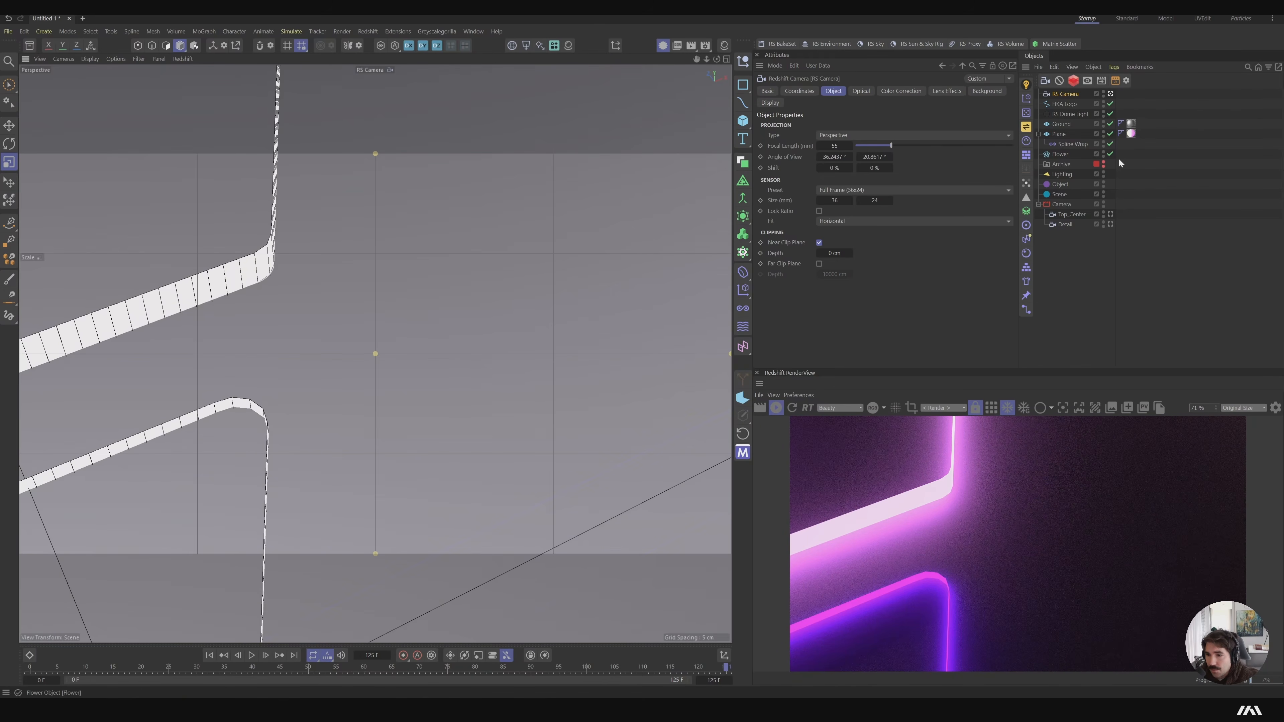
Set the HKA Logo spline's interpolation to Uniform with 8 points
click(1064, 134)
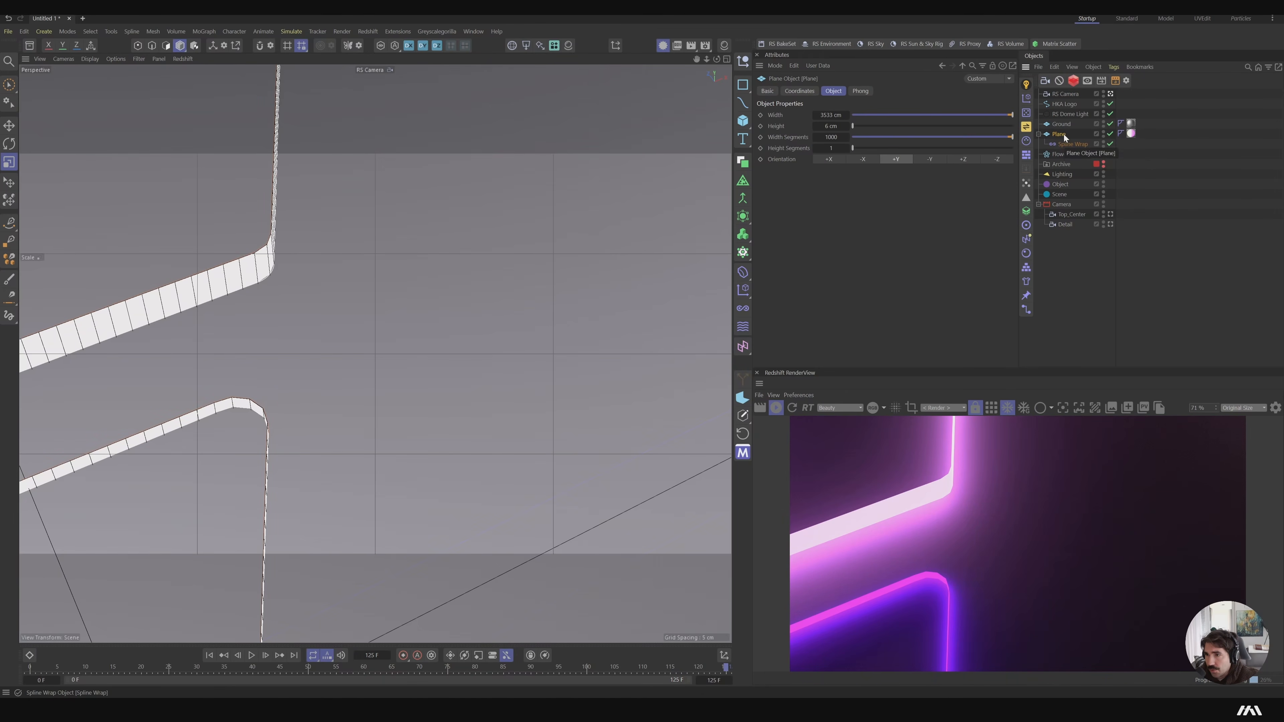
click(1063, 105)
click(851, 148)
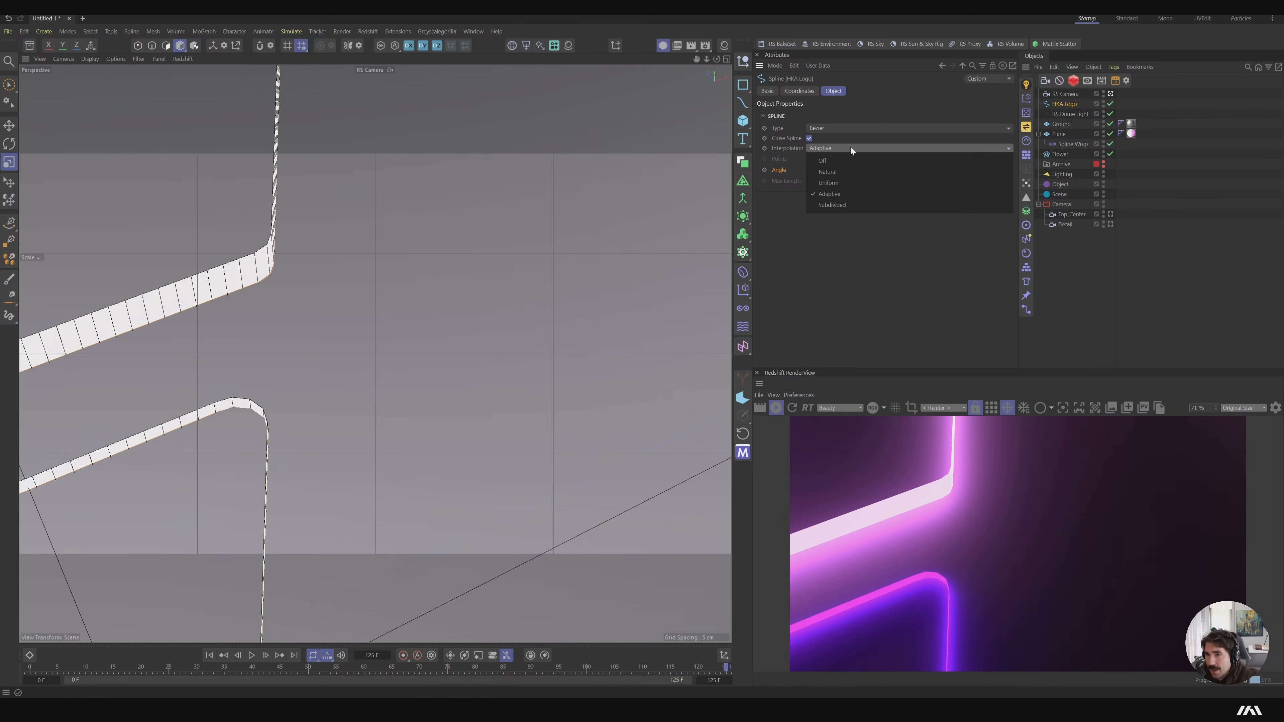
click(858, 182)
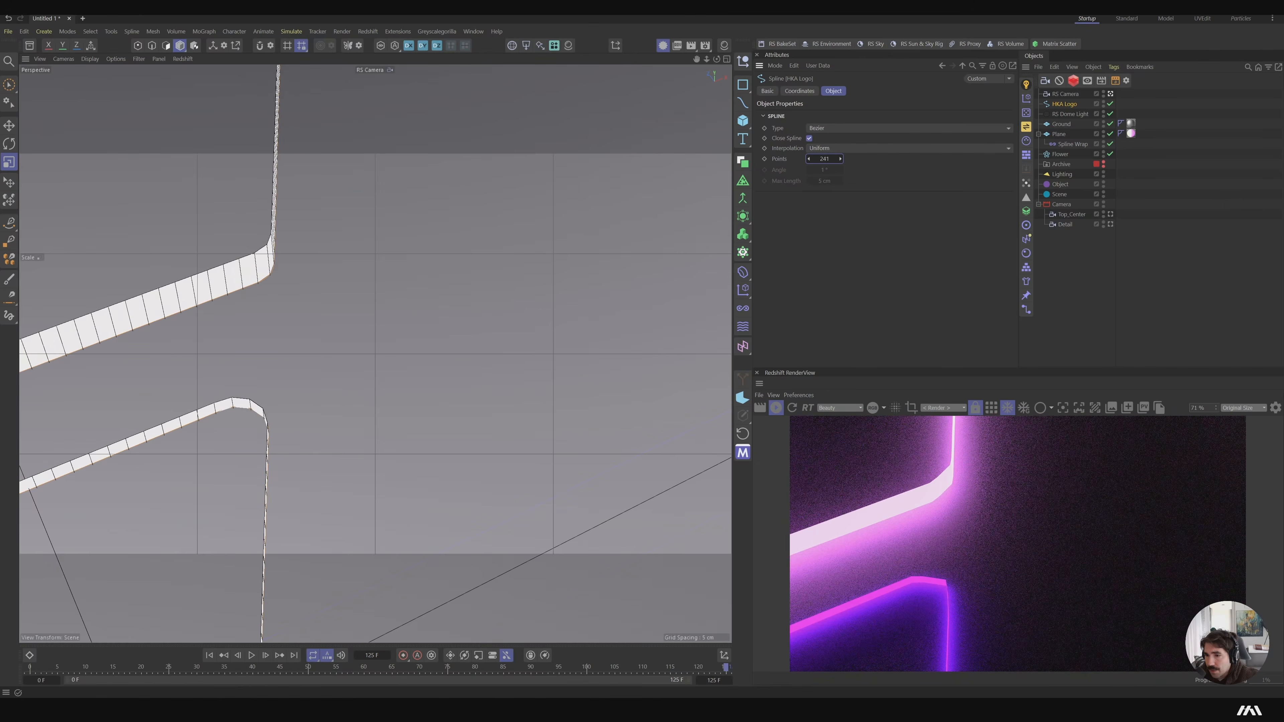
right_click(840, 160)
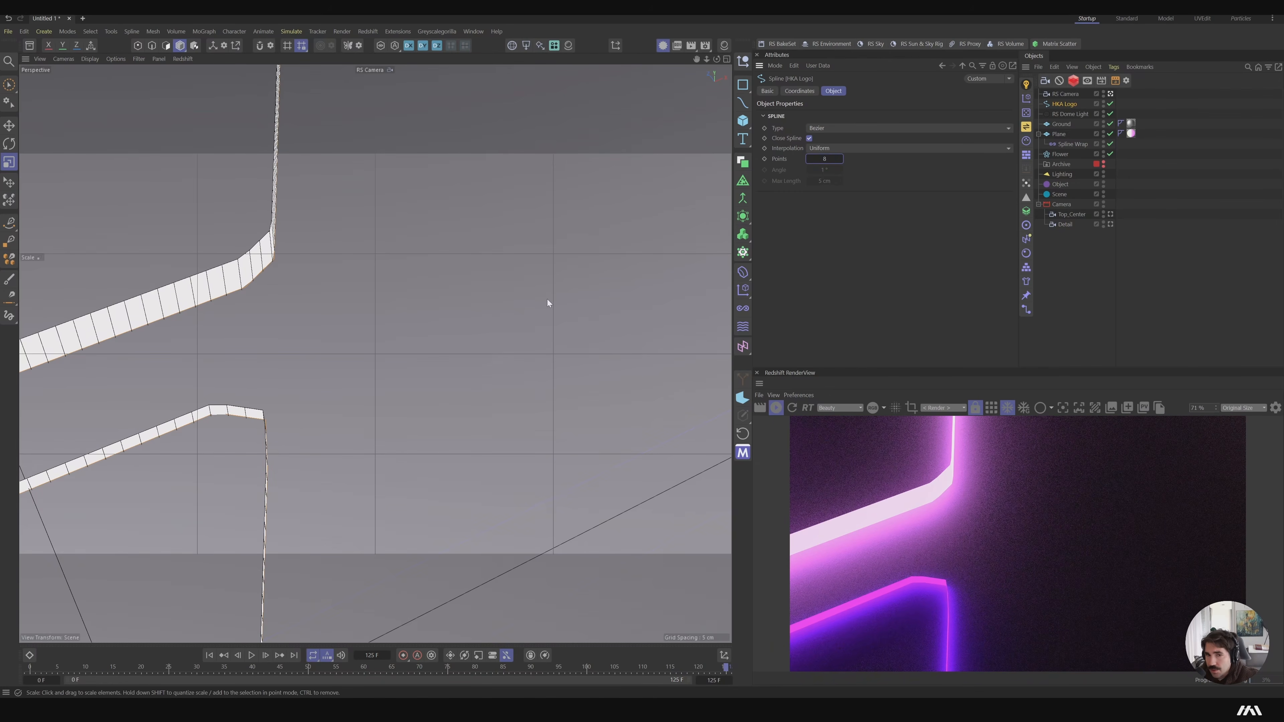
Scale the HKA Logo spline down uniformly to about a quarter of its size
alt+right_drag(547, 299, 351, 339)
alt+right_drag(567, 325, 450, 337)
alt+right_drag(611, 305, 530, 313)
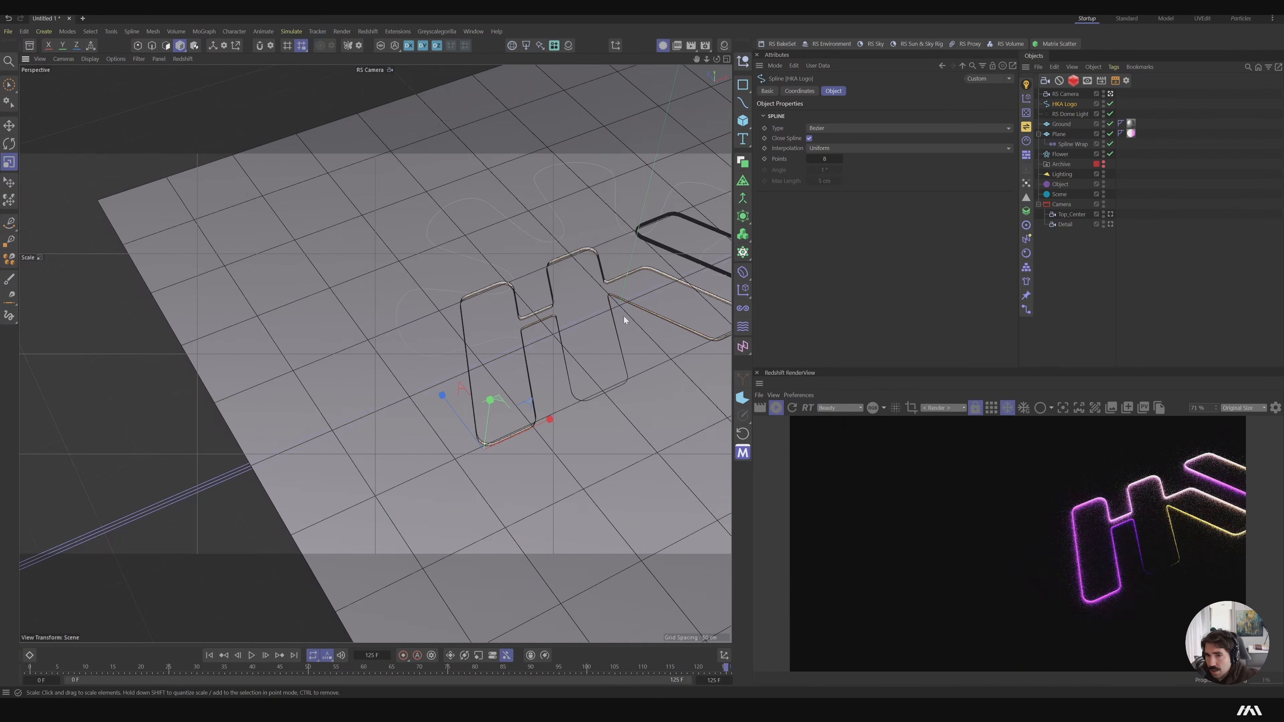
alt+middle_drag(624, 316, 389, 317)
alt+drag(478, 314, 397, 339)
alt+middle_drag(503, 291, 473, 344)
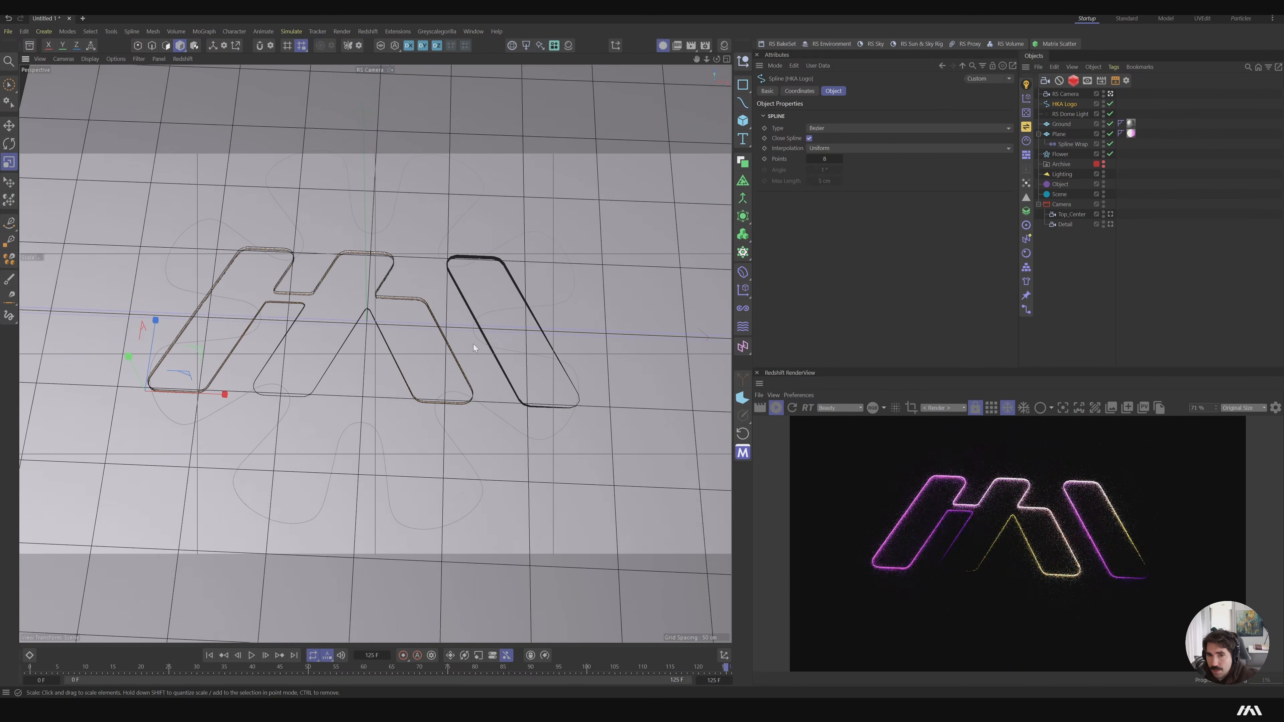
key(t)
drag(443, 263, 139, 344)
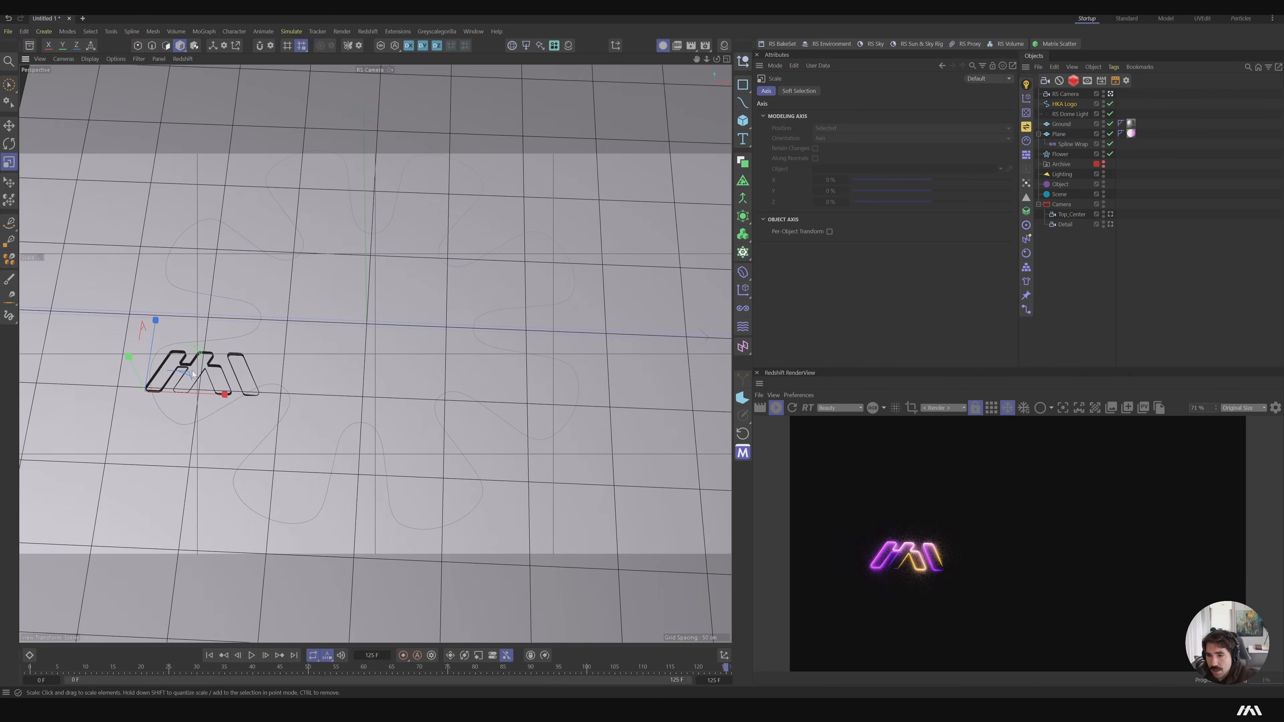
Frame the RS Camera closely and at an angle on the first two strokes of the scaled-down logo
alt+right_drag(191, 370, 632, 423)
alt+drag(638, 394, 659, 453)
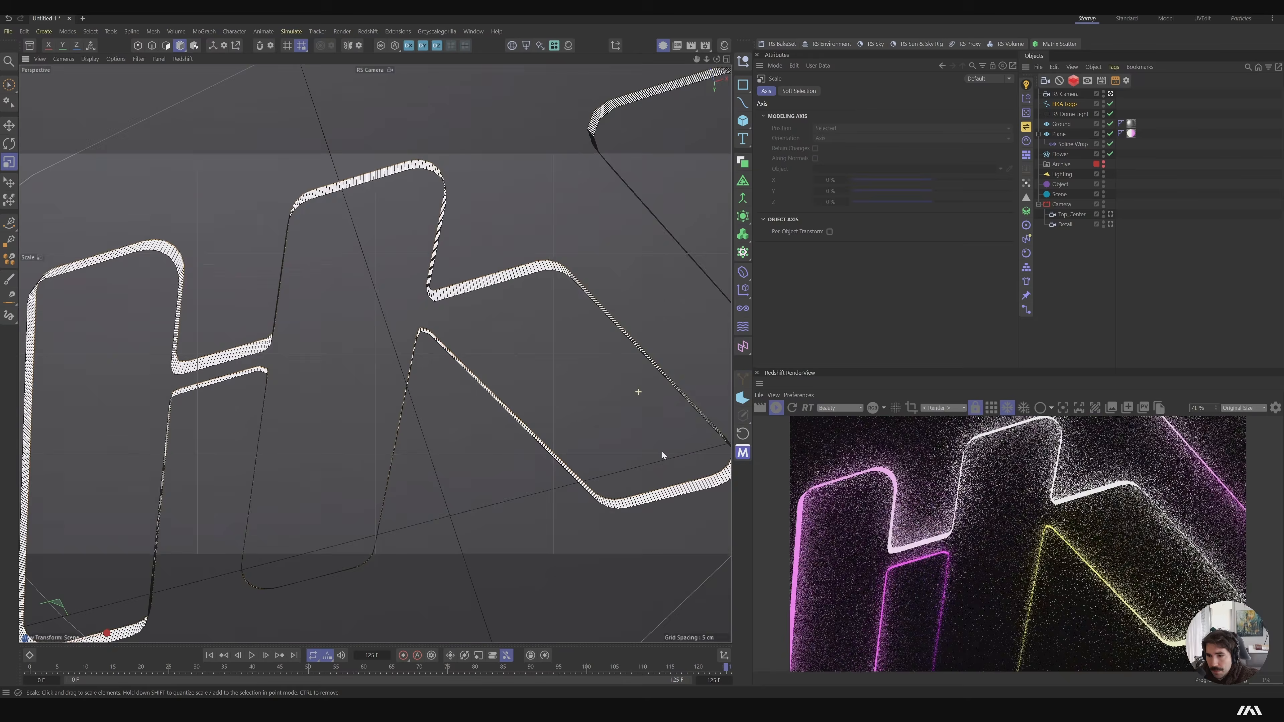
alt+right_drag(270, 210, 498, 243)
alt+drag(402, 241, 386, 211)
alt+right_drag(390, 240, 313, 299)
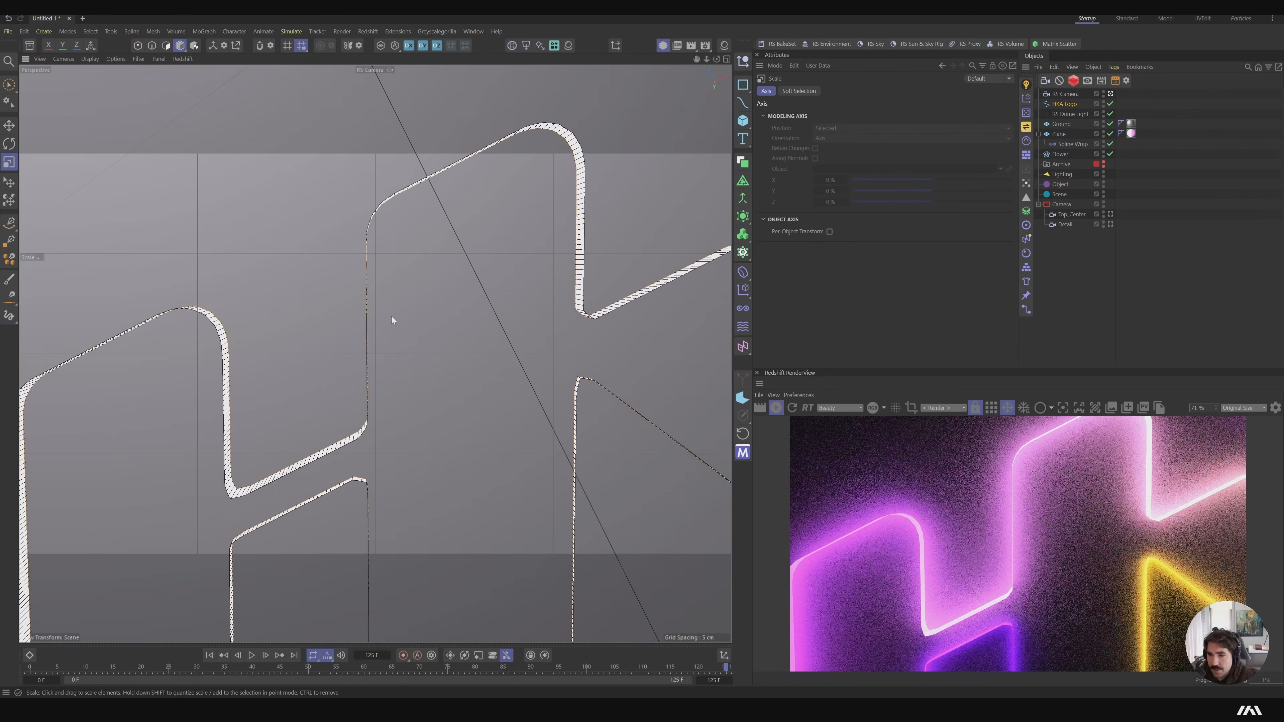
Adjust the width of the plane that is wrapped along the logo spline
alt+drag(401, 363, 447, 375)
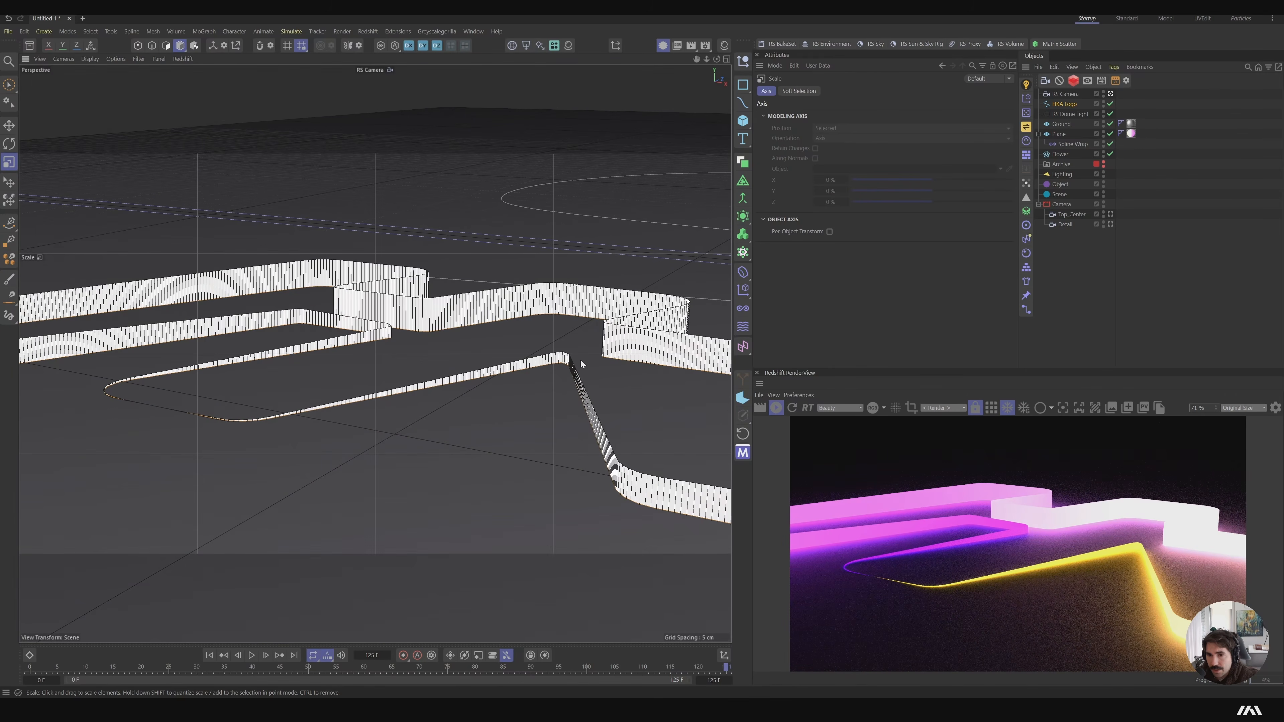
alt+drag(651, 279, 562, 363)
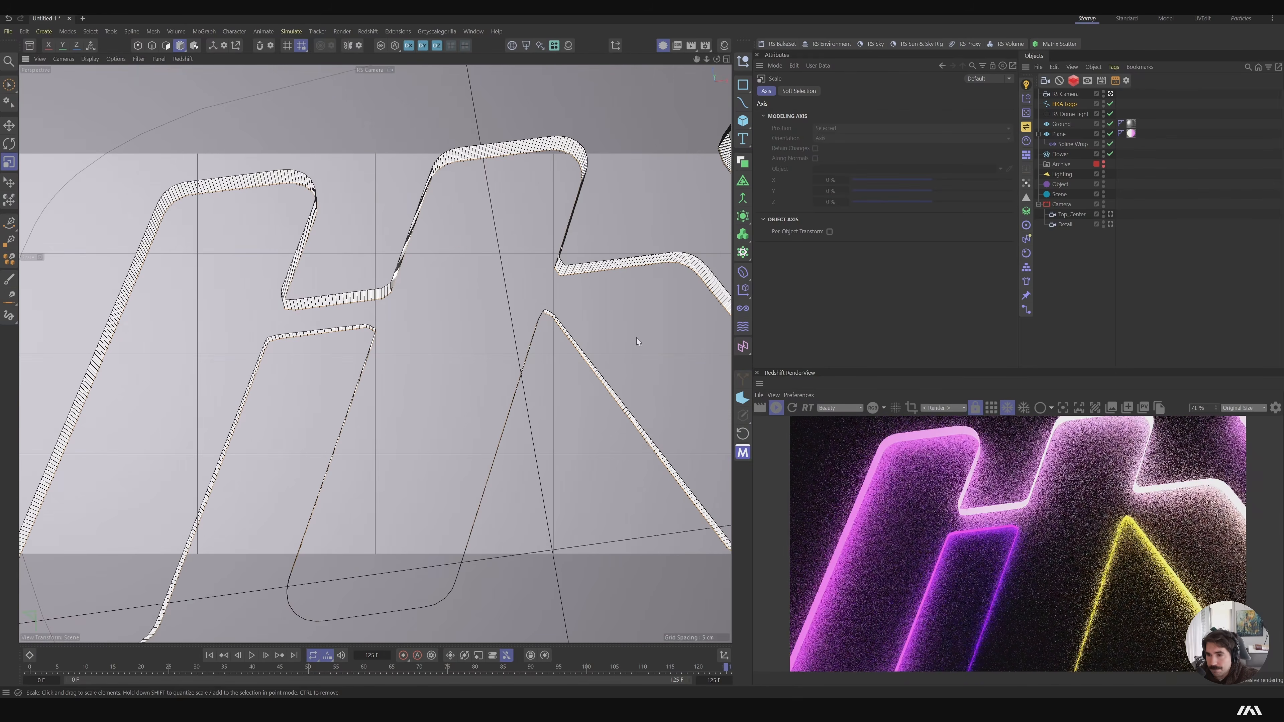
click(1069, 144)
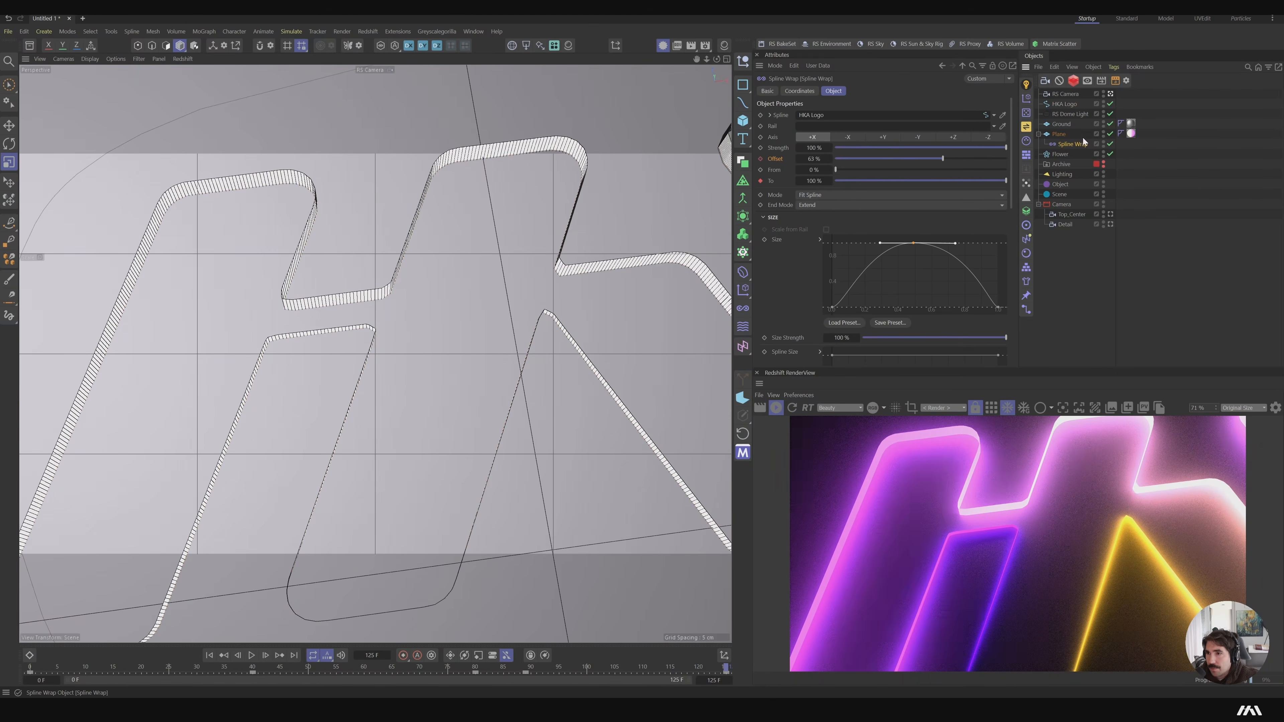
click(1062, 124)
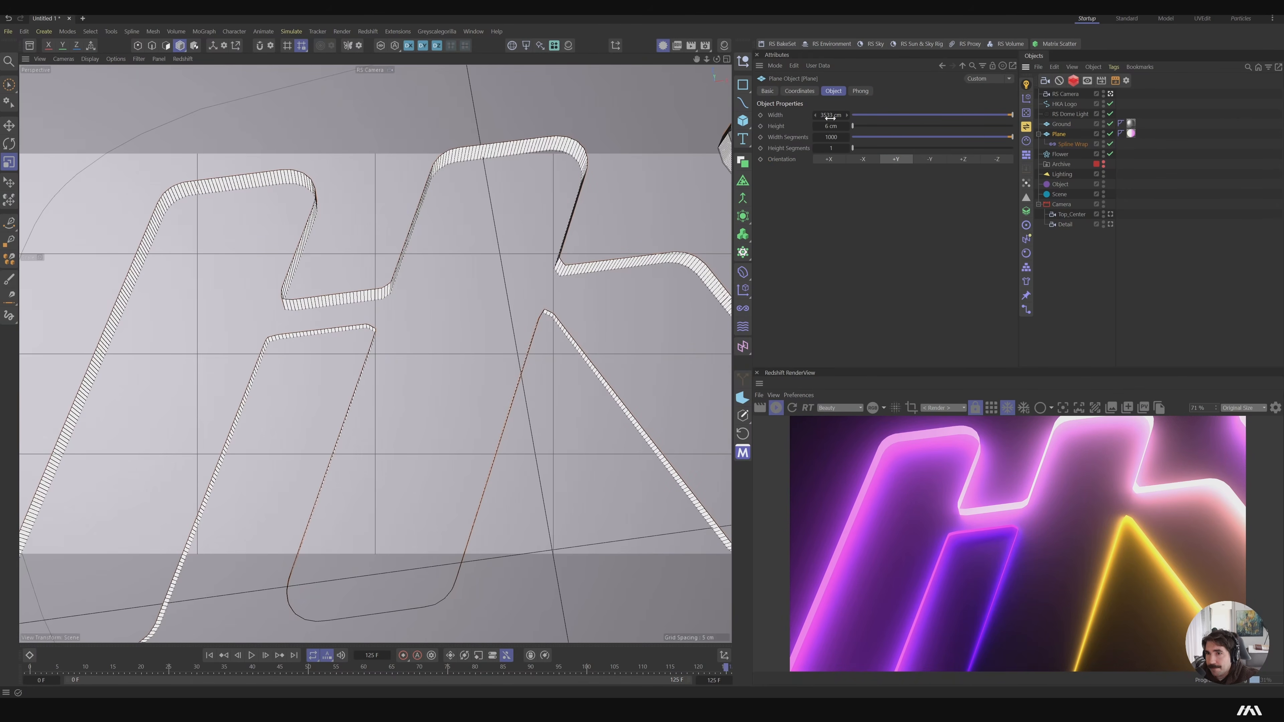
drag(847, 115, 897, 115)
Set the HKA Logo spline's interpolation to Natural and check its rounded corners up close
click(1066, 105)
click(830, 149)
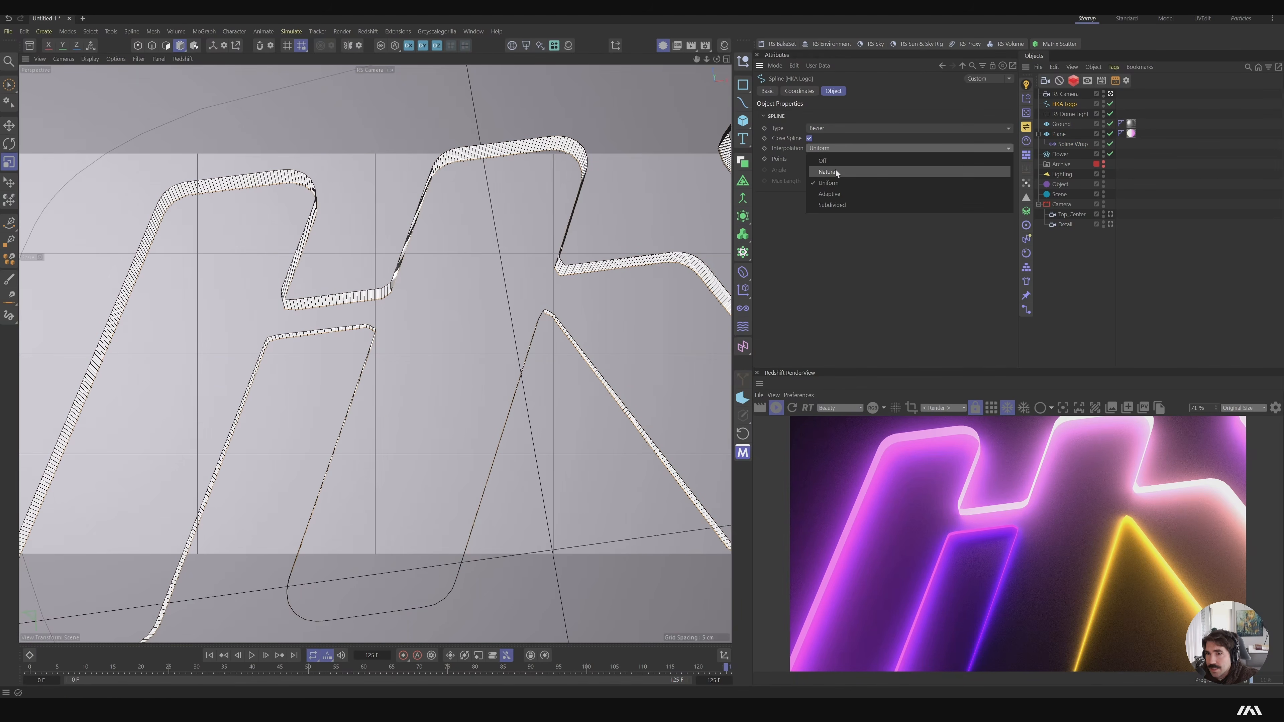
click(837, 172)
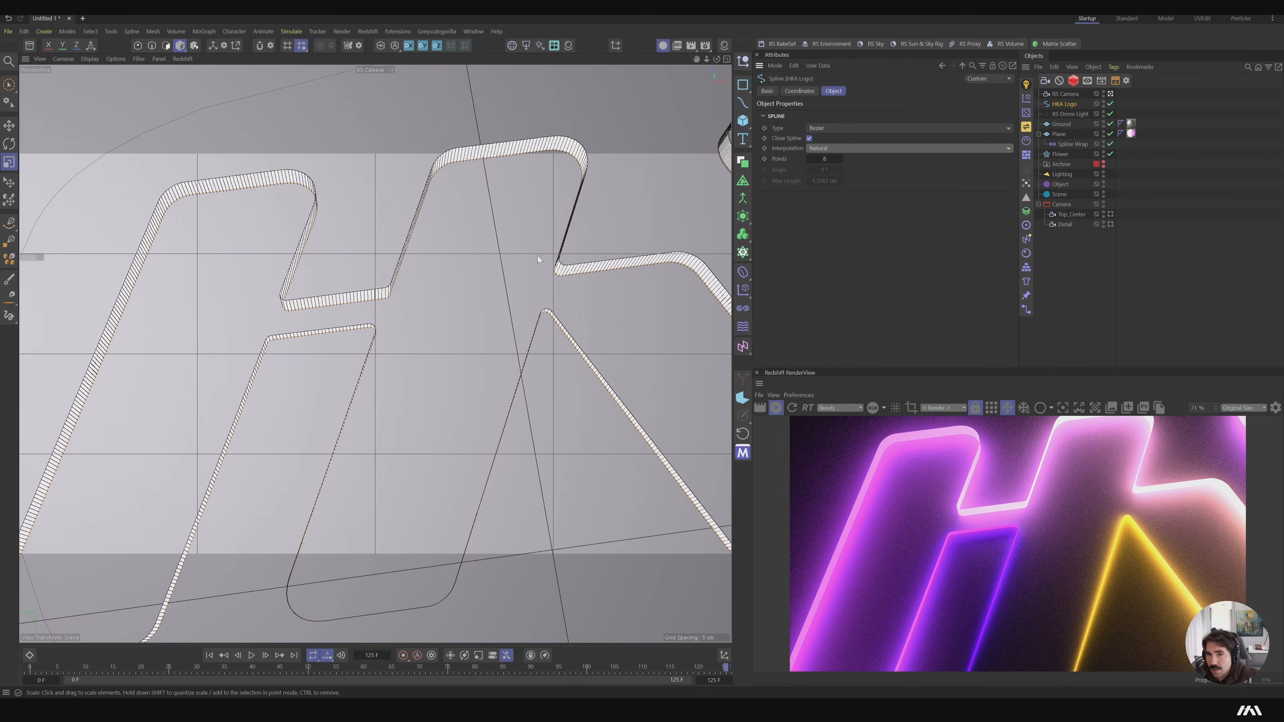
alt+drag(538, 256, 538, 279)
alt+right_drag(599, 271, 804, 300)
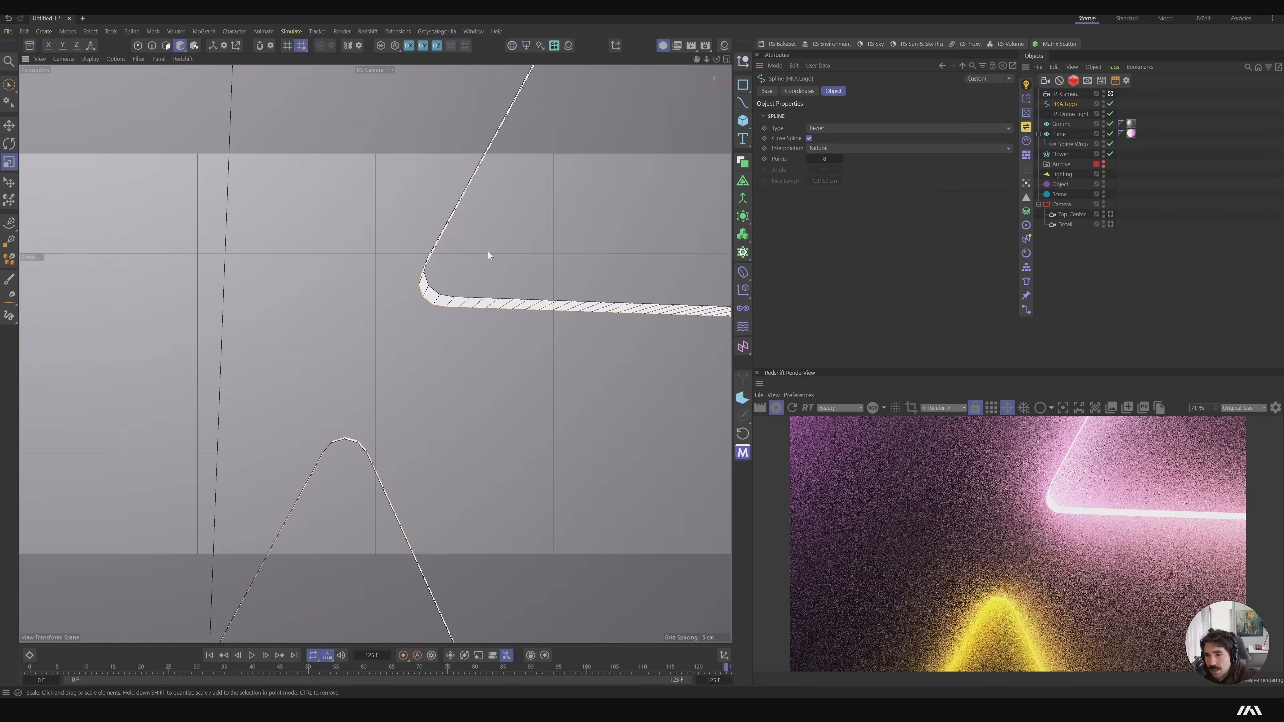
alt+drag(461, 259, 435, 267)
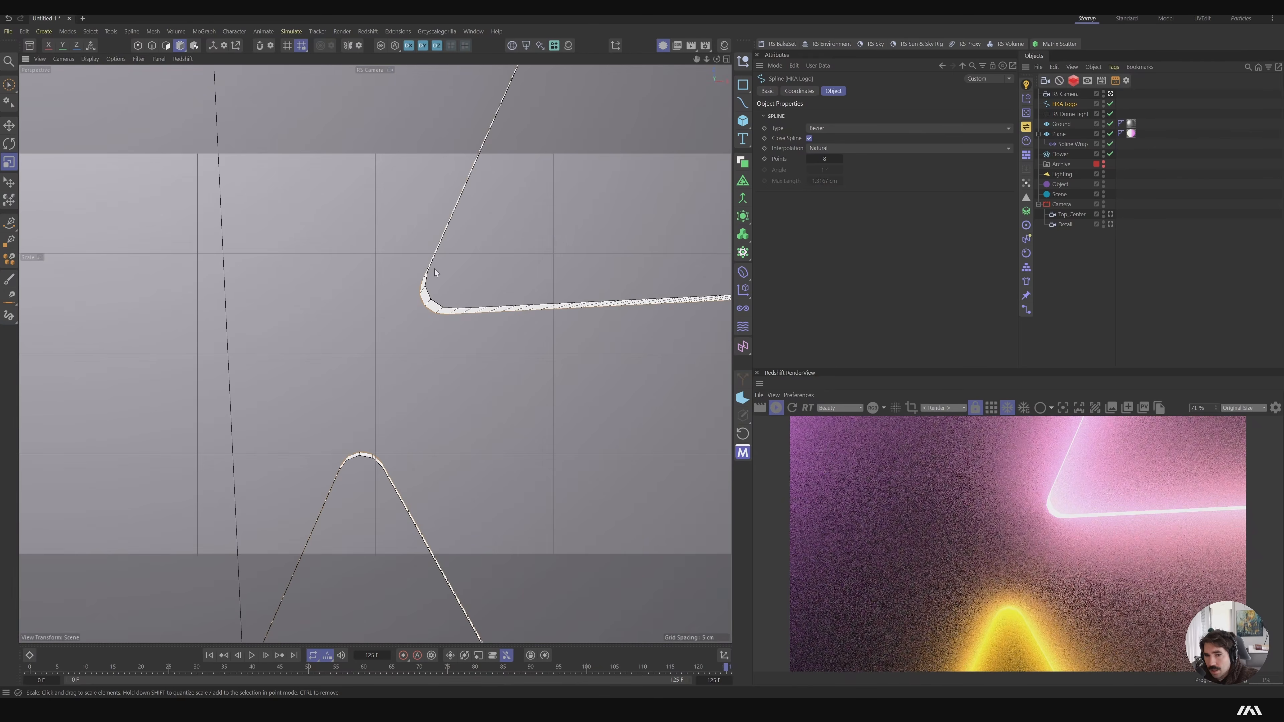
Try a slightly different width for the wrapped plane and undo the change
click(1061, 125)
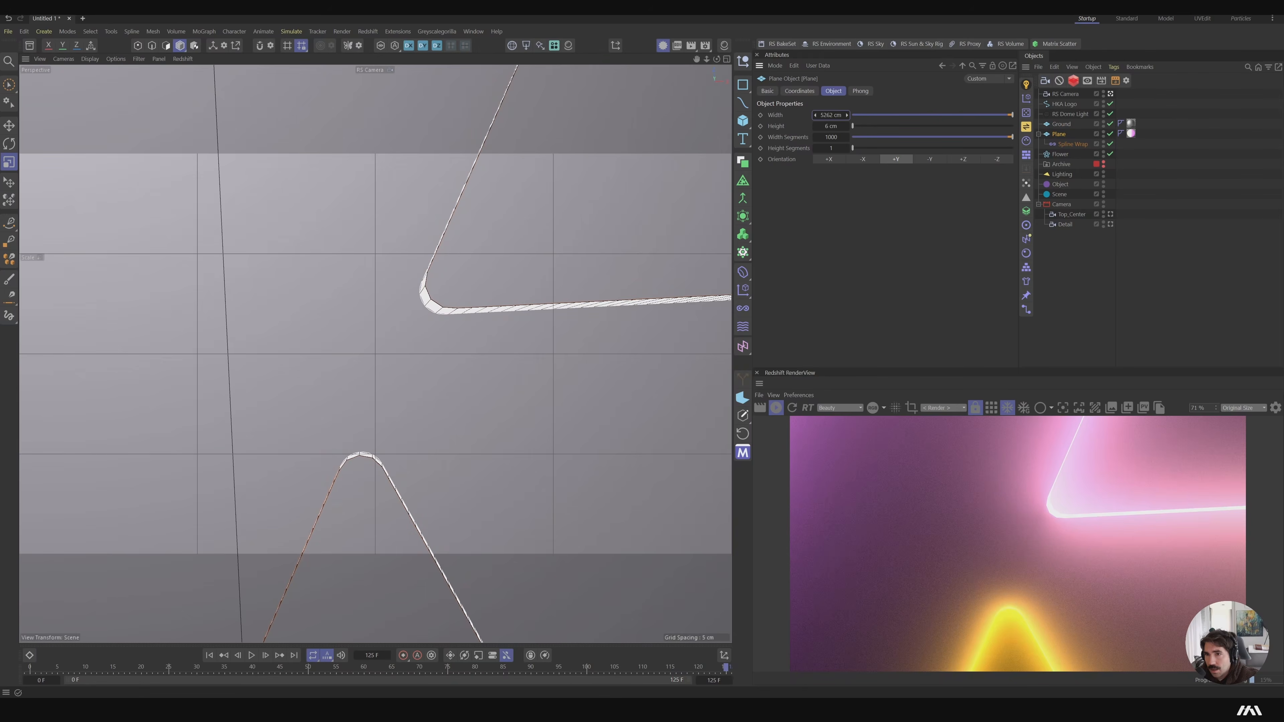
drag(831, 116, 835, 116)
key(ctrl+z)
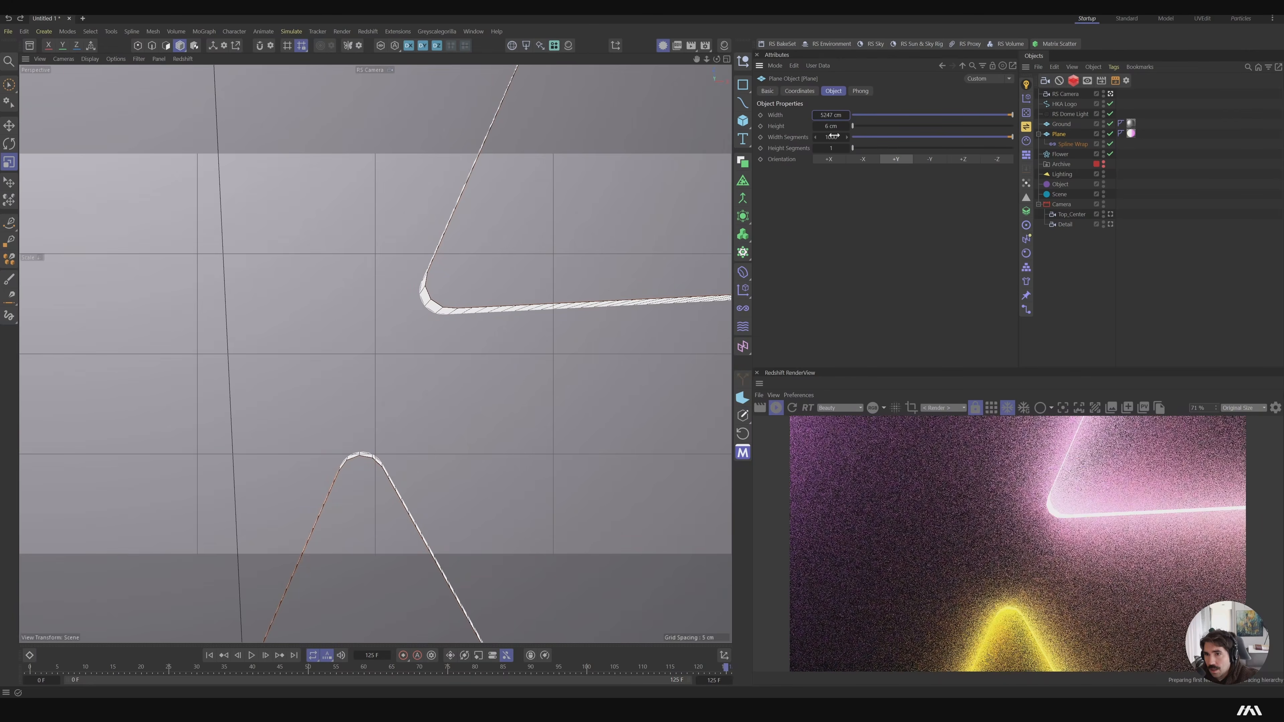
Scale the HKA Logo spline down to a small fraction of its size
alt+right_drag(445, 246, 207, 333)
alt+right_drag(372, 311, 372, 316)
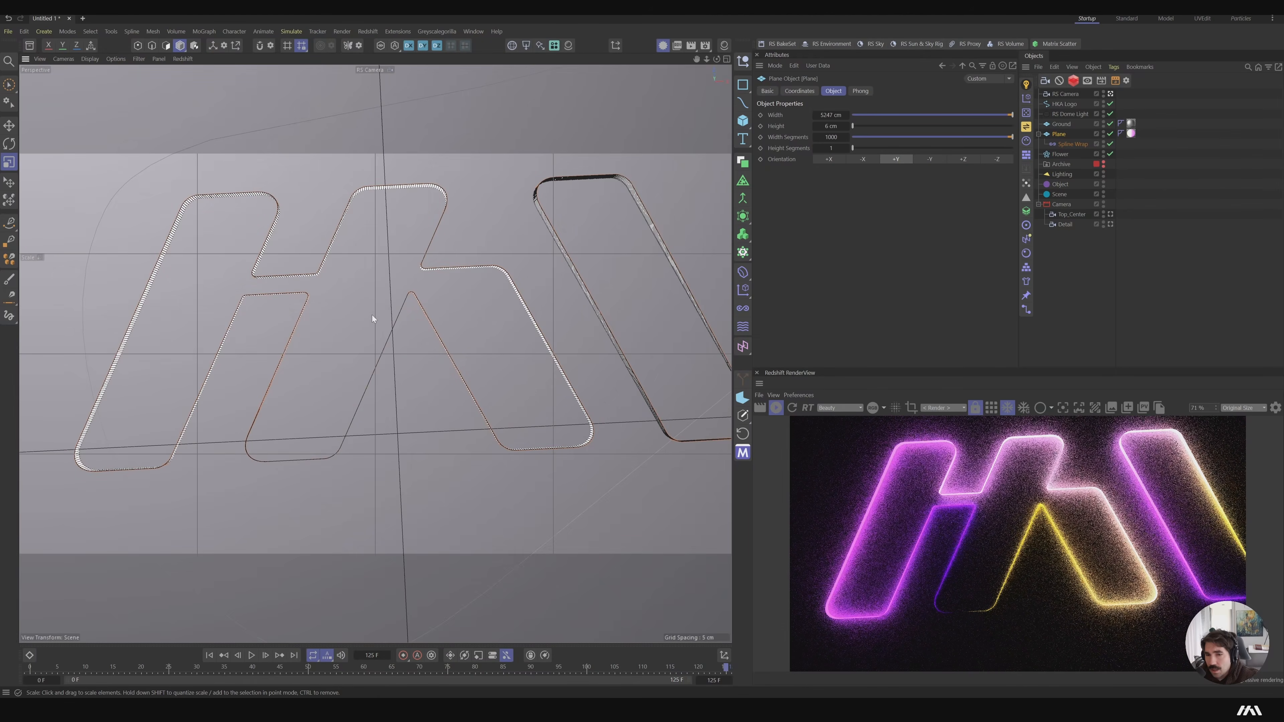
click(1072, 140)
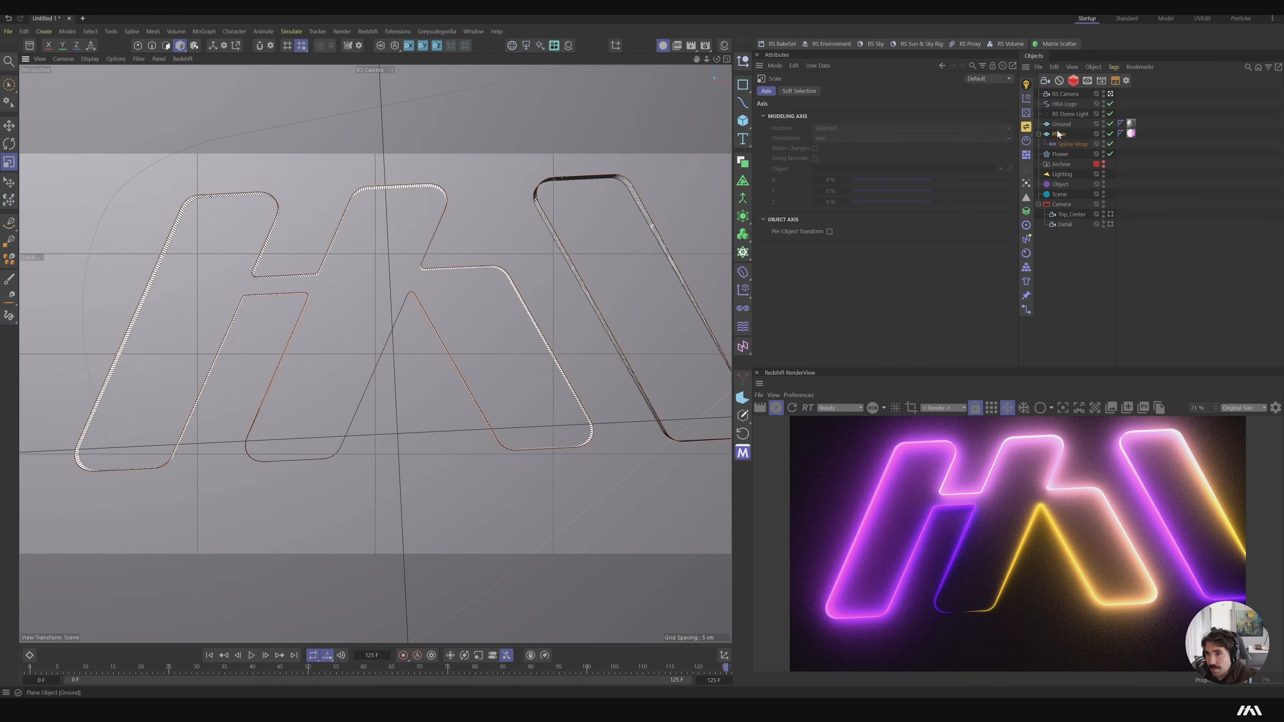
click(1063, 104)
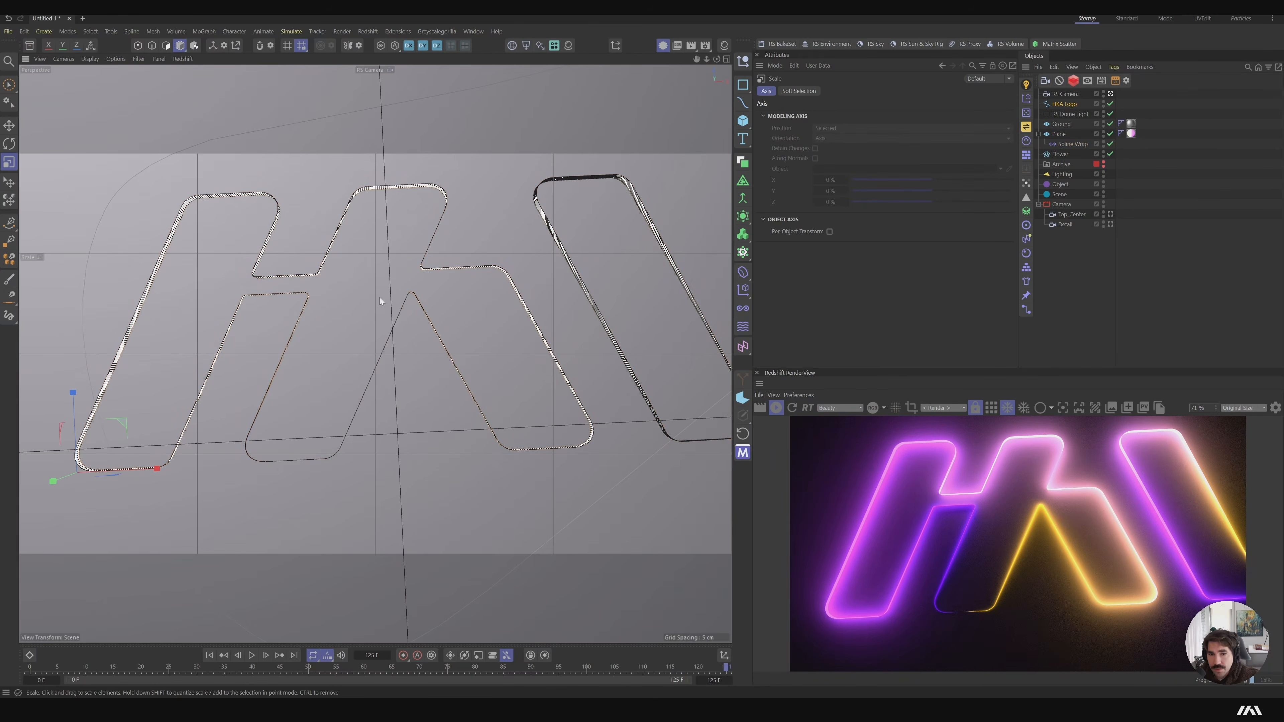
alt+right_drag(380, 300, 240, 433)
alt+right_drag(396, 368, 191, 449)
alt+middle_drag(202, 439, 565, 113)
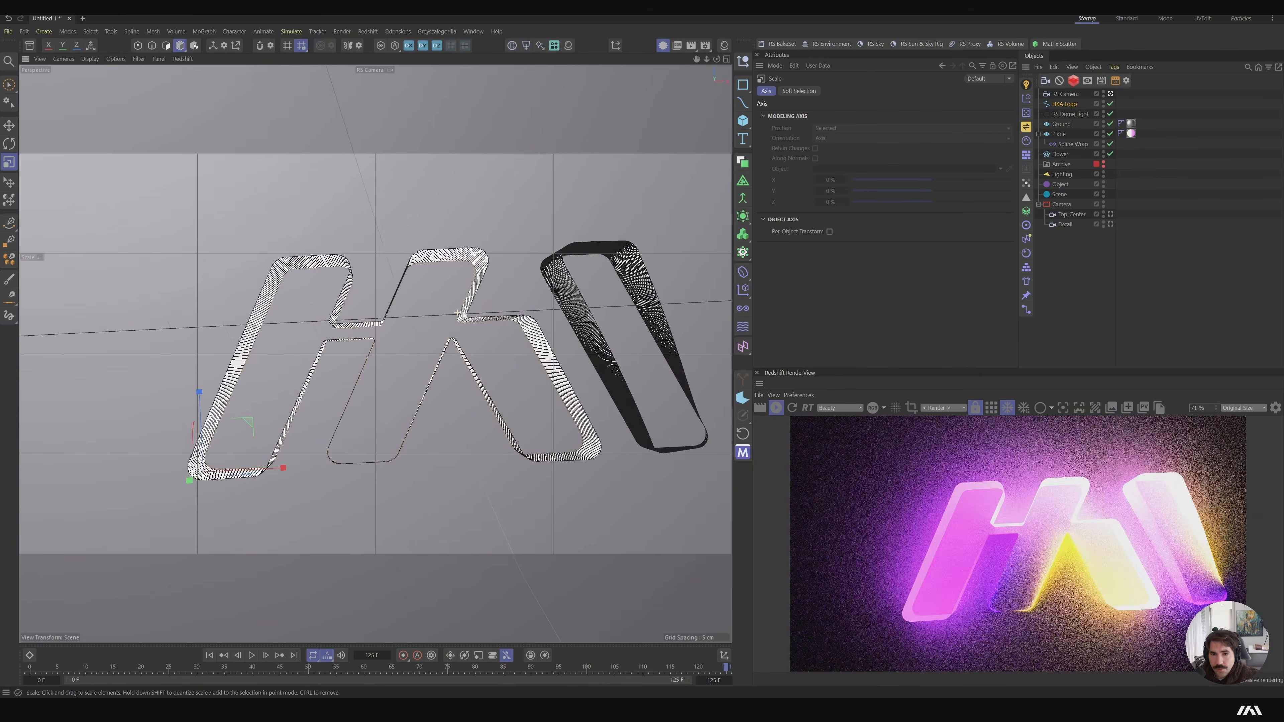
alt+right_drag(455, 309, 667, 333)
alt+right_drag(565, 325, 241, 425)
alt+middle_drag(241, 425, 492, 239)
alt+right_drag(334, 444, 452, 439)
alt+middle_drag(569, 287, 428, 398)
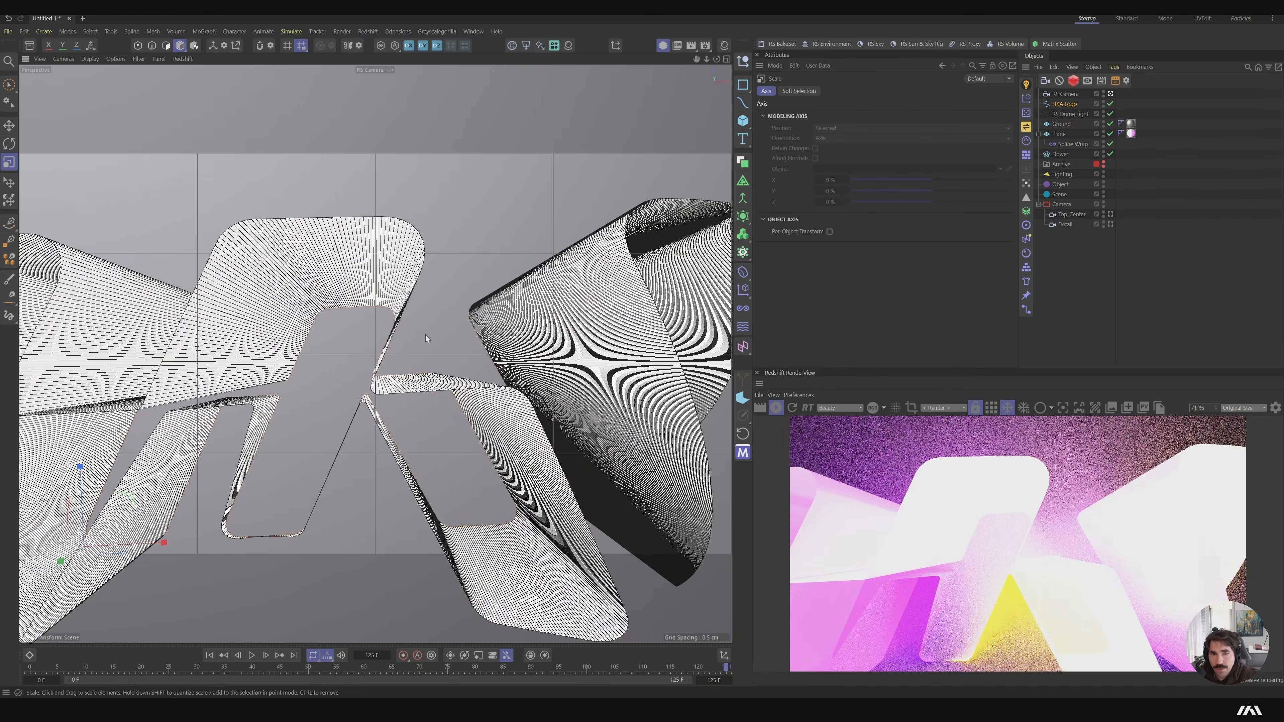
alt+right_drag(436, 287, 420, 317)
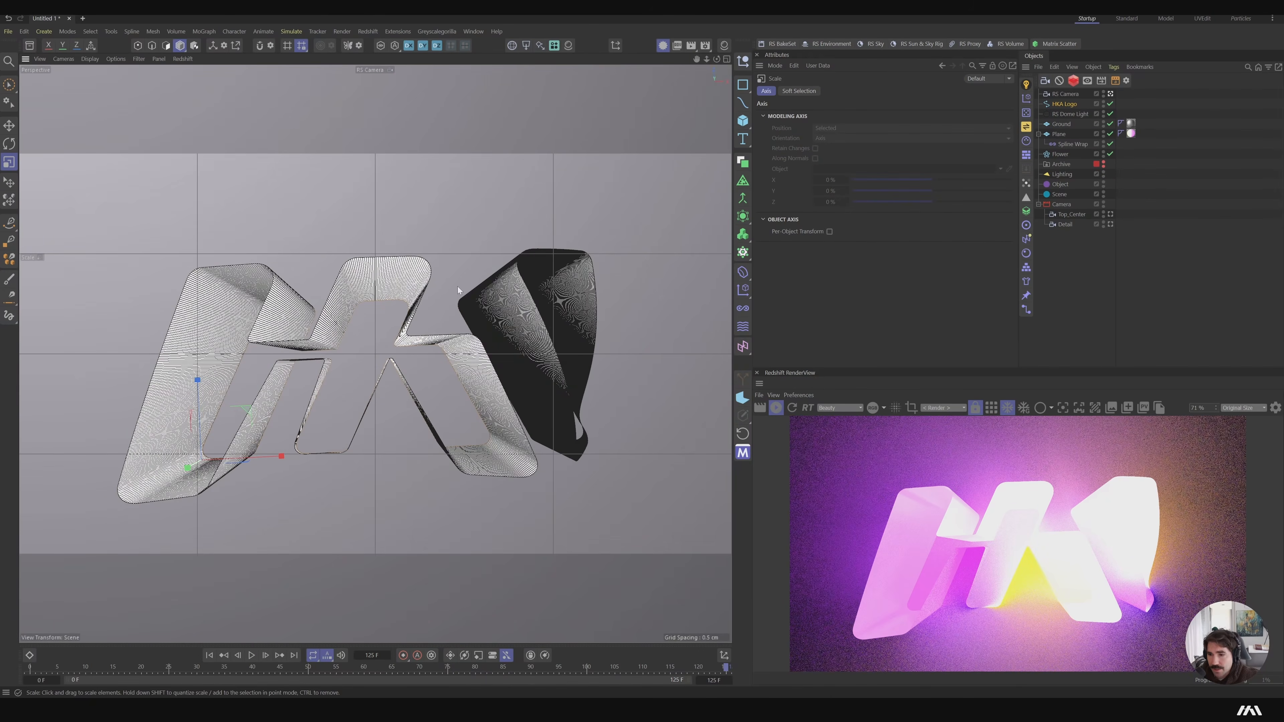
Reduce the wrapped plane's height, trying 0.5 cm and settling on 0.1 cm
mouse_move(510, 395)
alt+mouse_down()
mouse_move(491, 234)
mouse_move(493, 269)
alt+mouse_up()
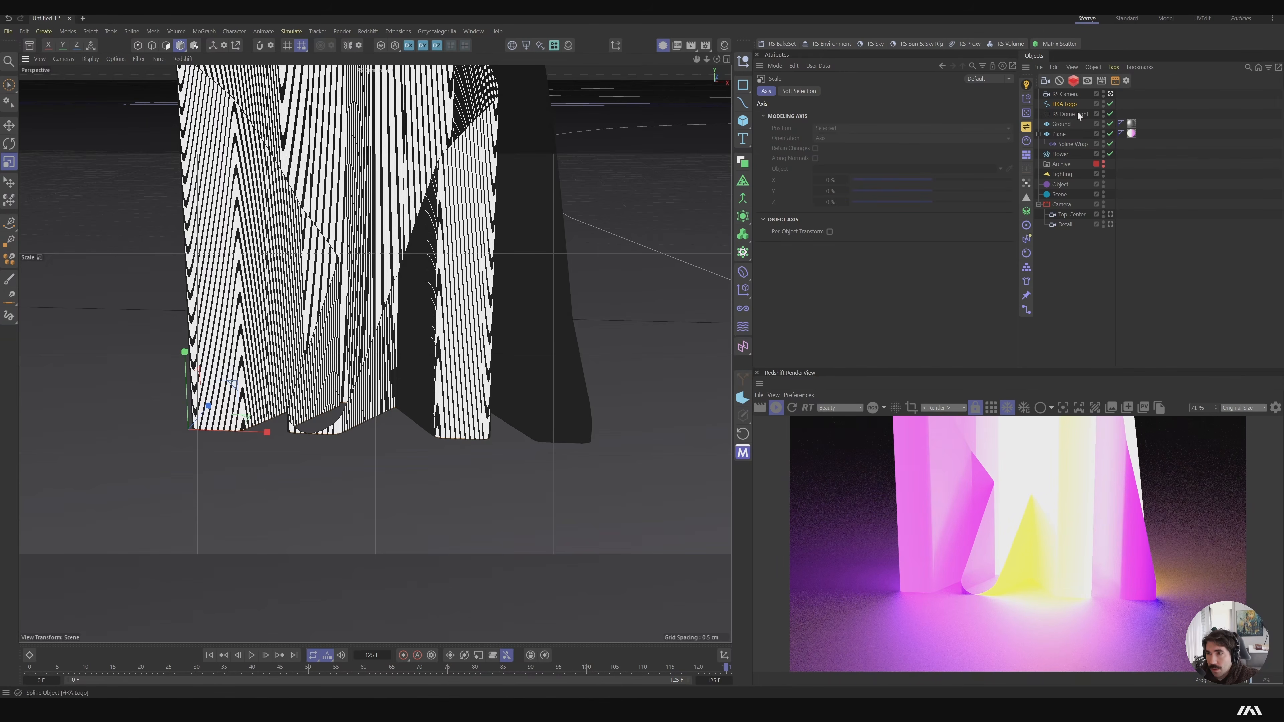
click(1059, 131)
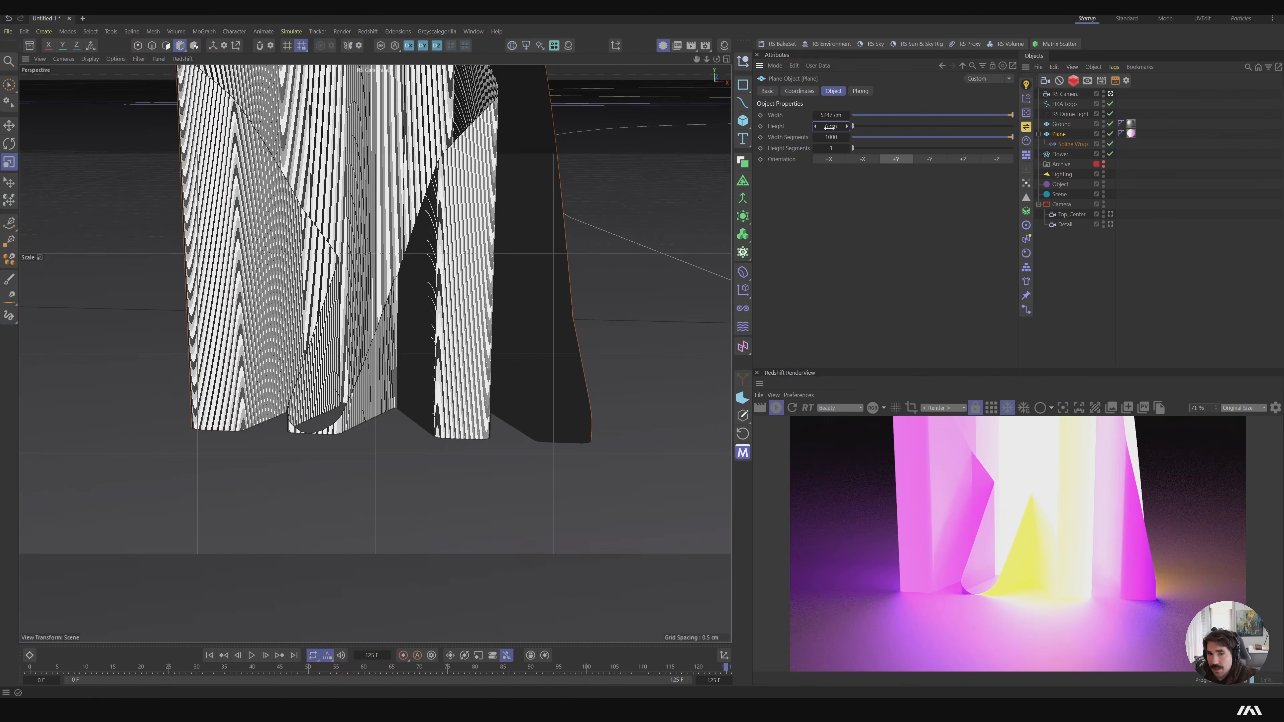
drag(830, 128, 824, 130)
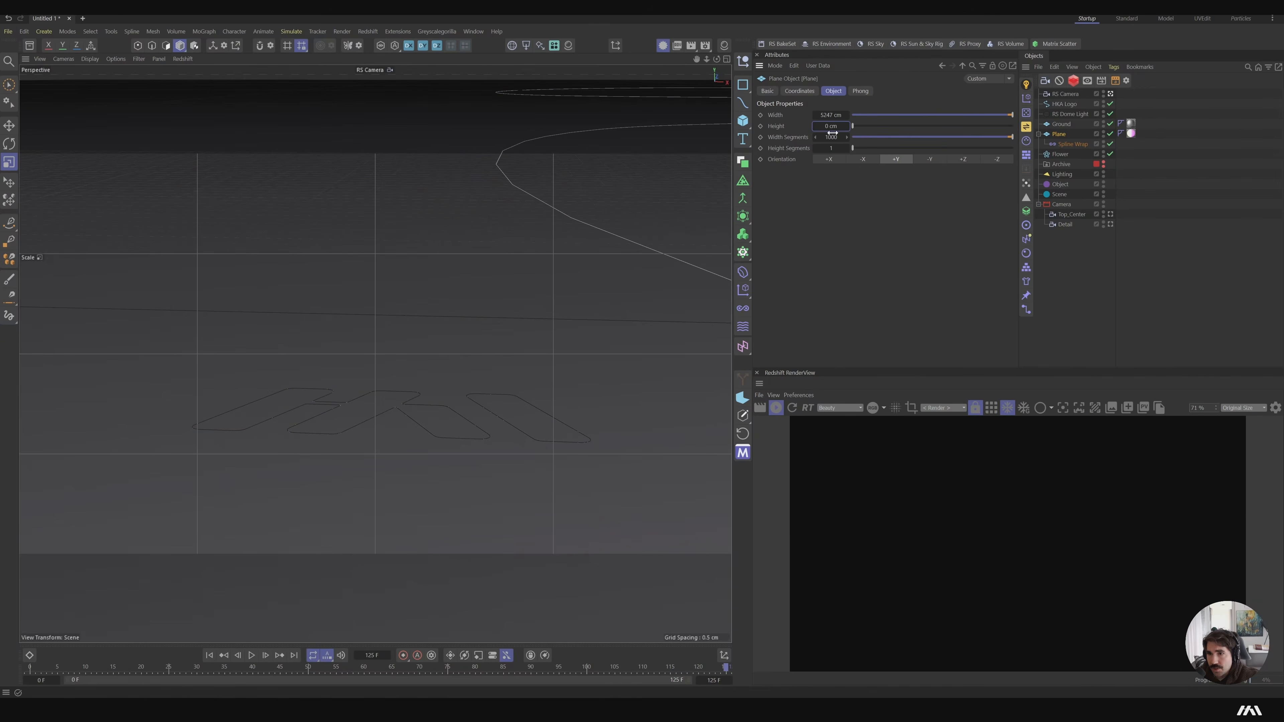
text(0.5)
key(Return)
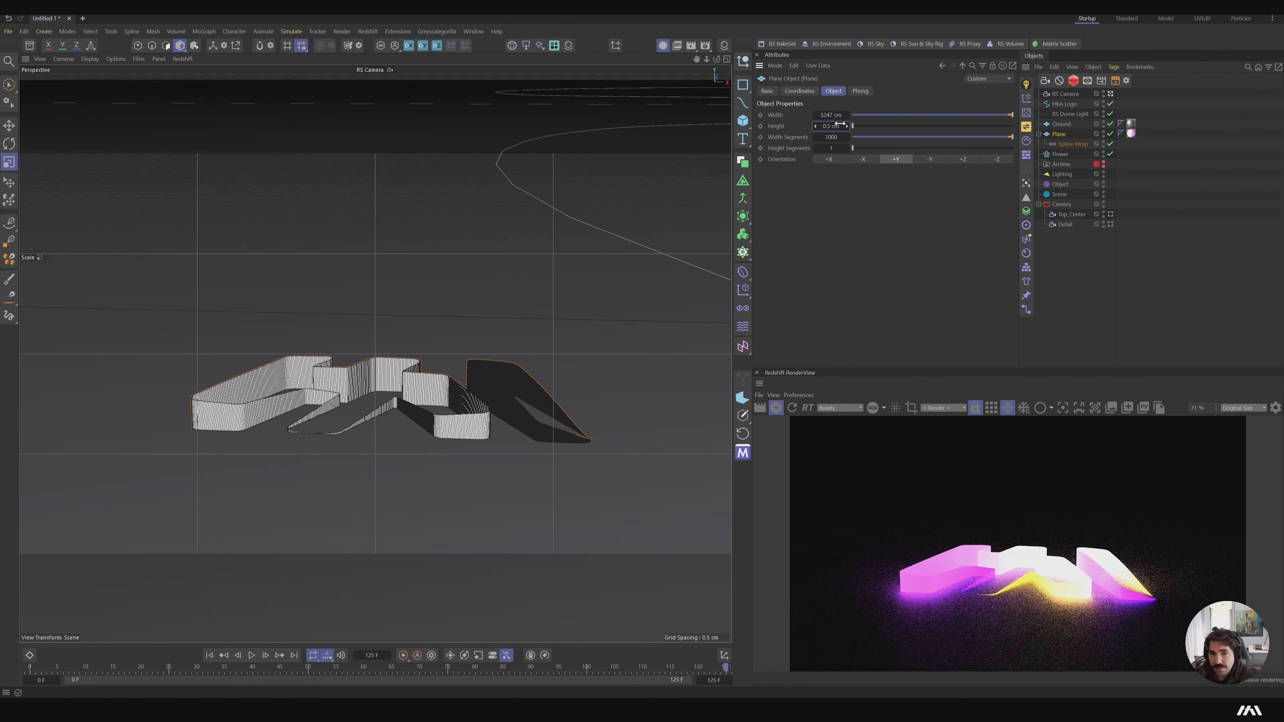
text(0.1)
key(Return)
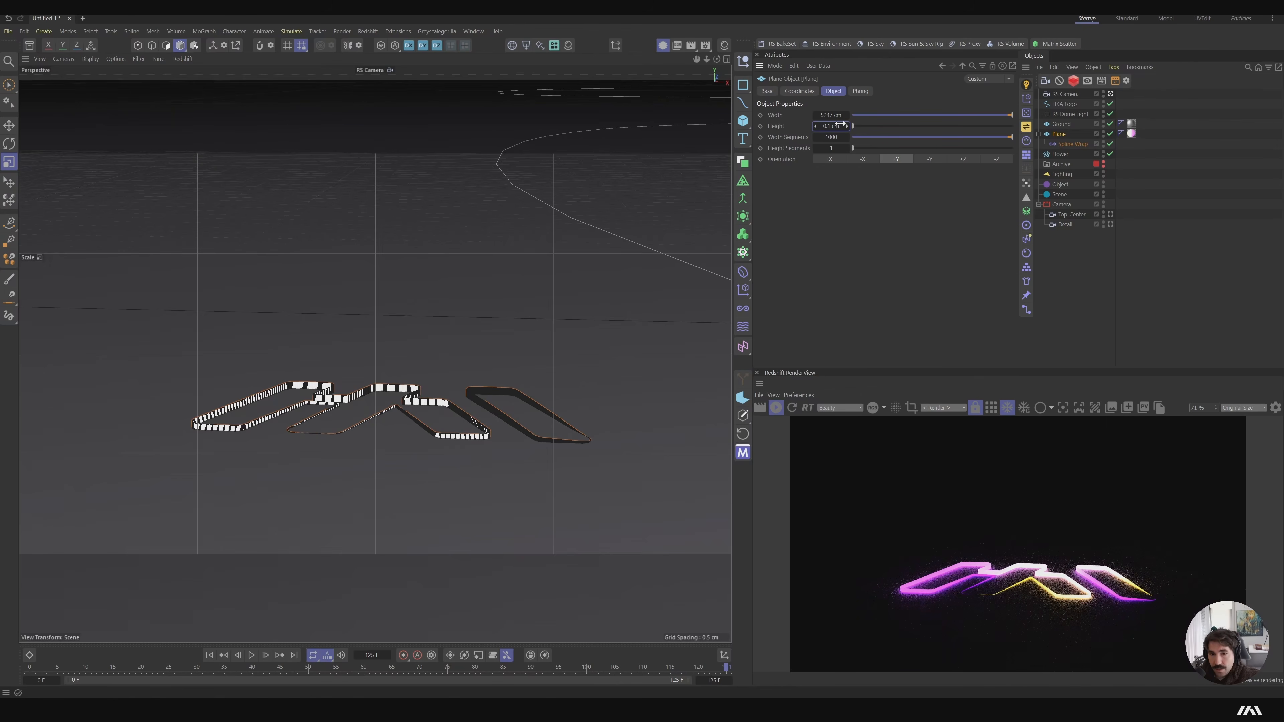
Examine the thinner glowing logo outline from several angles and check the Spline Wrap settings
alt+drag(470, 430, 437, 521)
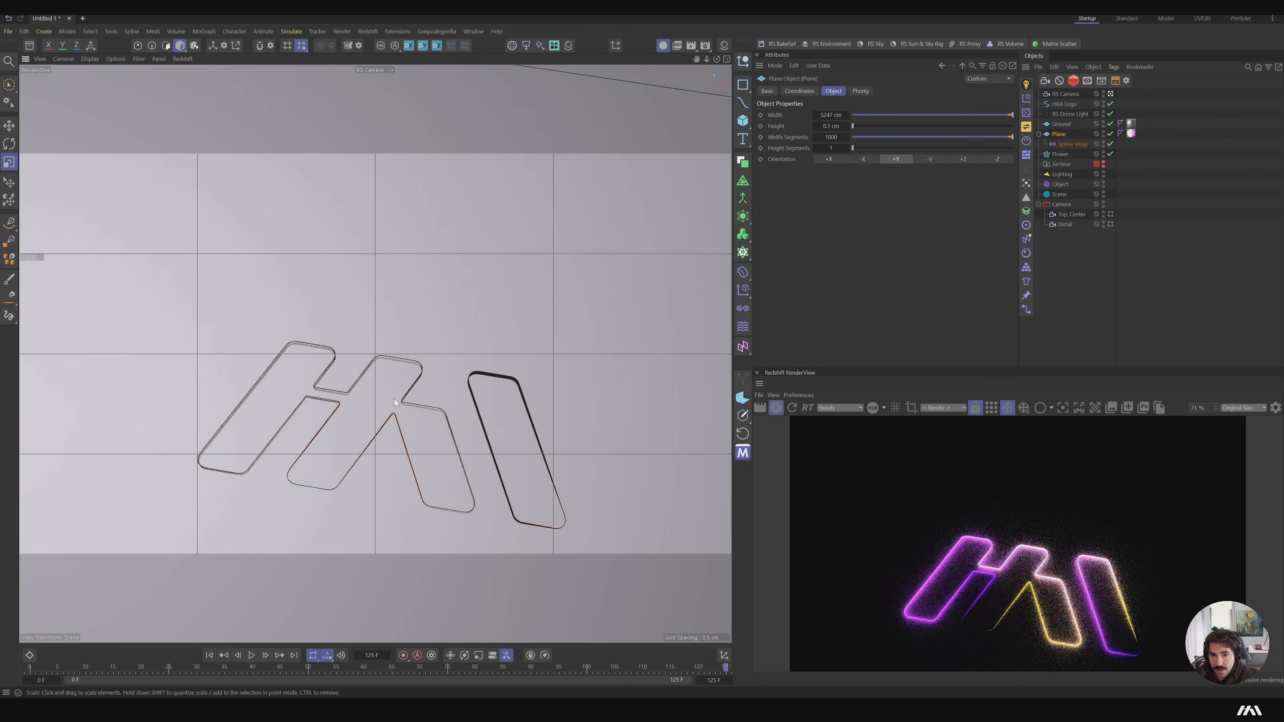
scroll(455, 450, up, 10)
alt+middle_drag(489, 403, 391, 352)
mouse_move(384, 391)
alt+mouse_down()
mouse_move(426, 380)
mouse_move(418, 368)
mouse_move(457, 370)
mouse_move(375, 395)
mouse_move(387, 395)
alt+mouse_up()
alt+right_drag(511, 416, 465, 435)
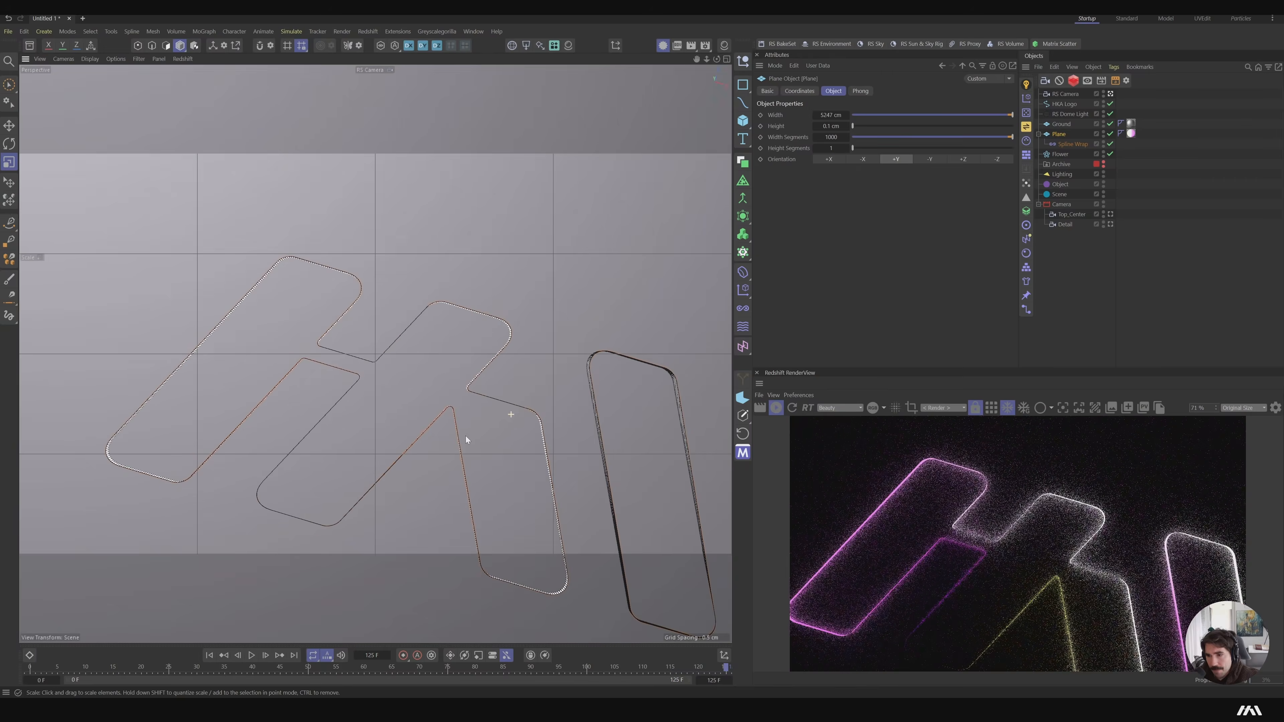
alt+middle_drag(507, 447, 513, 391)
mouse_move(510, 453)
alt+mouse_down()
mouse_move(551, 469)
mouse_move(534, 453)
mouse_move(542, 428)
mouse_move(488, 385)
alt+mouse_up()
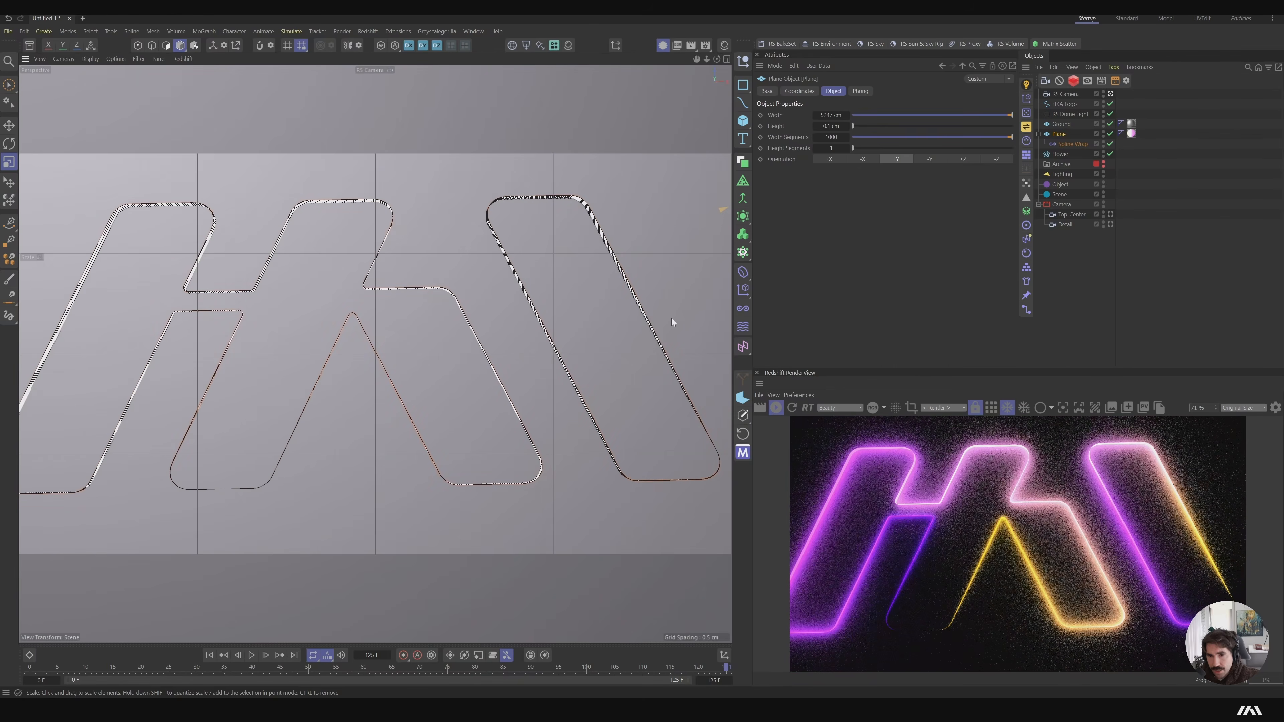
click(1072, 144)
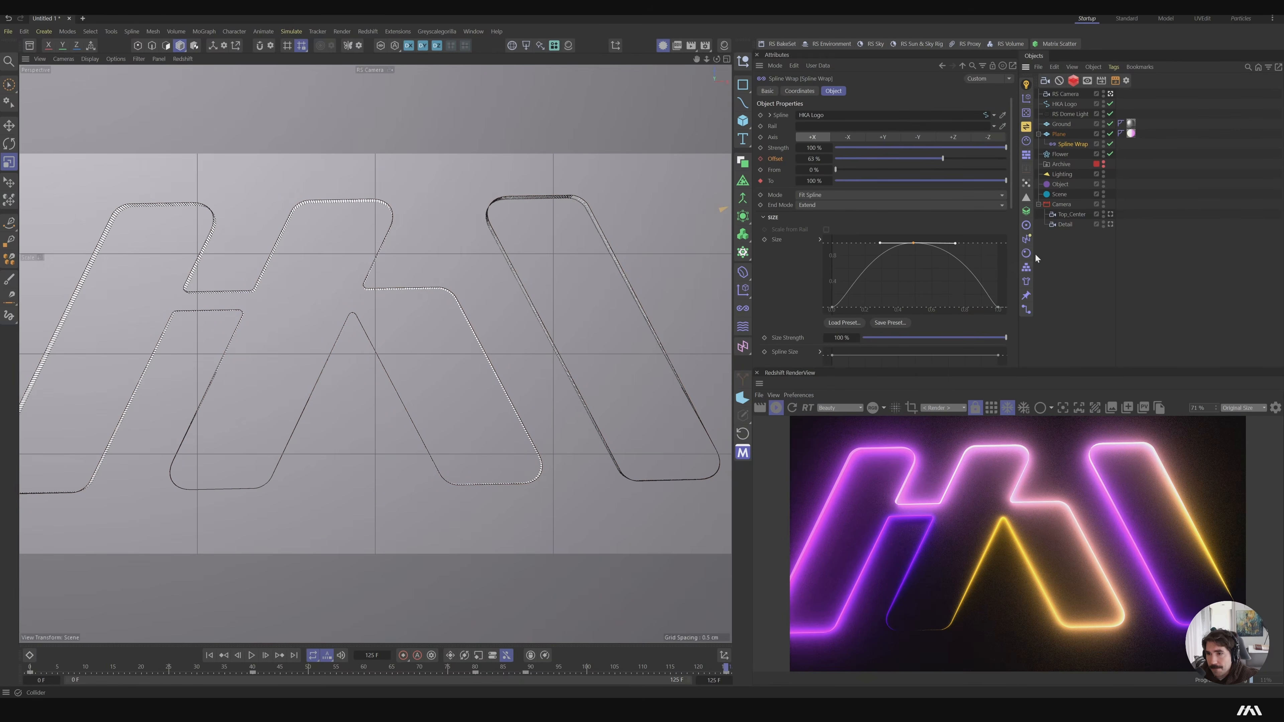
Switch the HKA Logo spline's interpolation to Adaptive and set its angle to 0°
click(1060, 104)
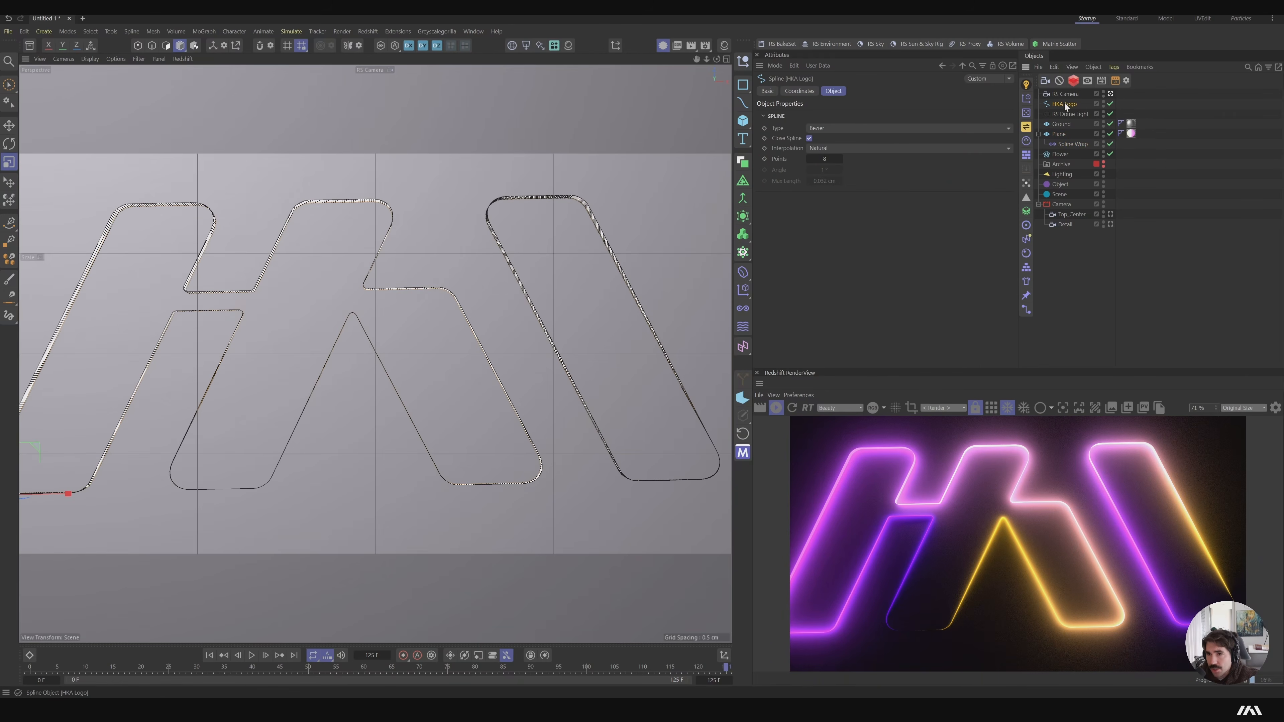
click(851, 148)
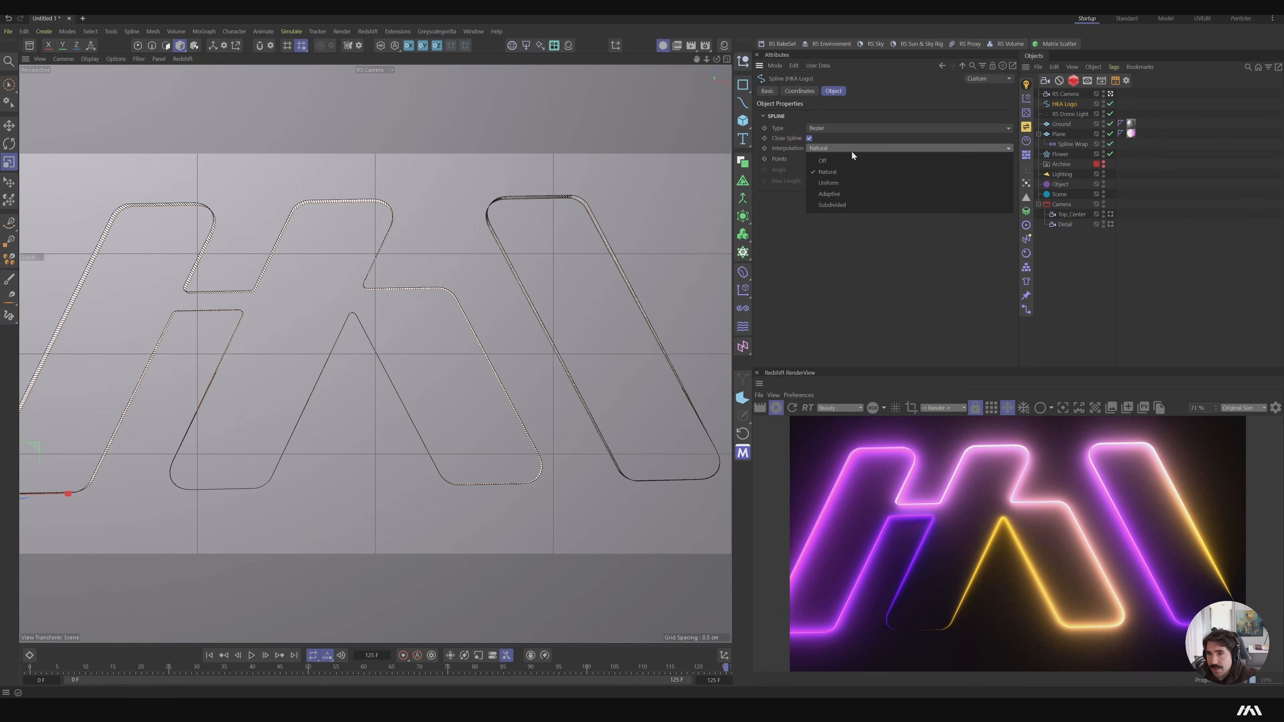
click(846, 195)
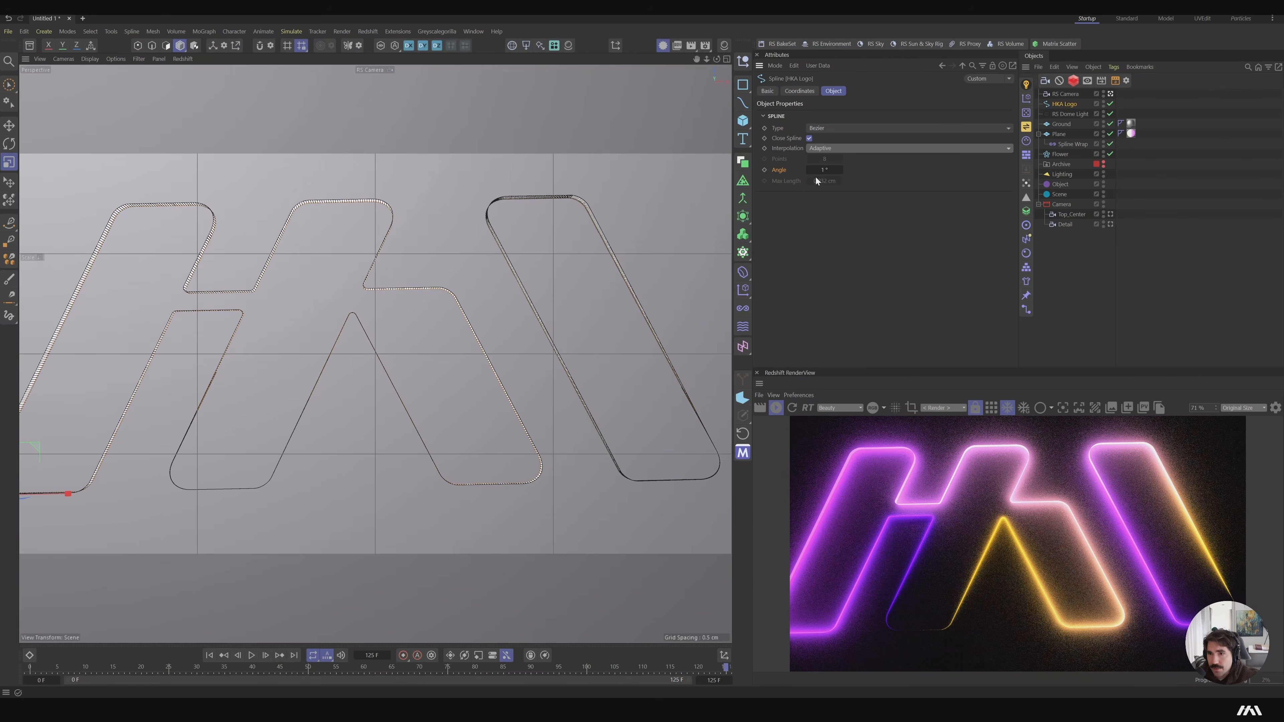
mouse_move(818, 170)
mouse_down()
mouse_move(864, 170)
mouse_move(825, 170)
mouse_up()
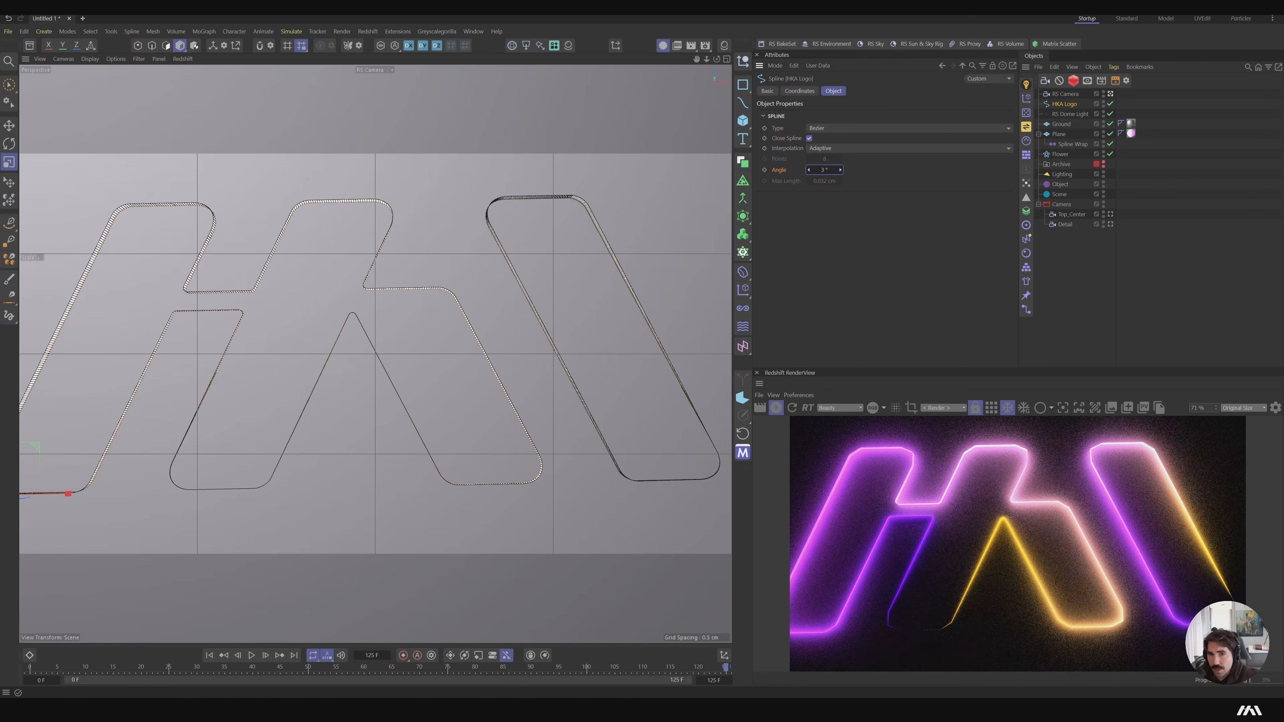
Set the HKA Logo spline's interpolation to Subdivided with a max length of 0.01 cm and check the corners
click(840, 150)
click(840, 204)
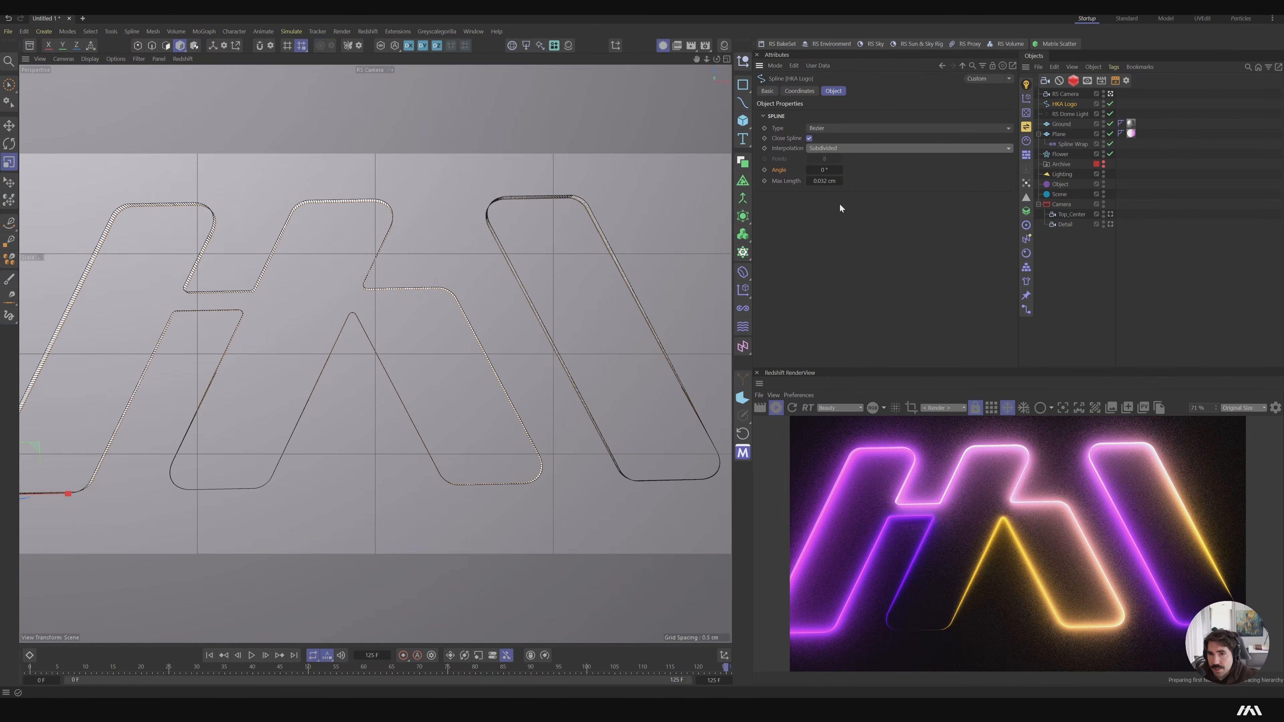
mouse_move(825, 170)
mouse_down()
mouse_move(853, 170)
mouse_move(804, 181)
mouse_up()
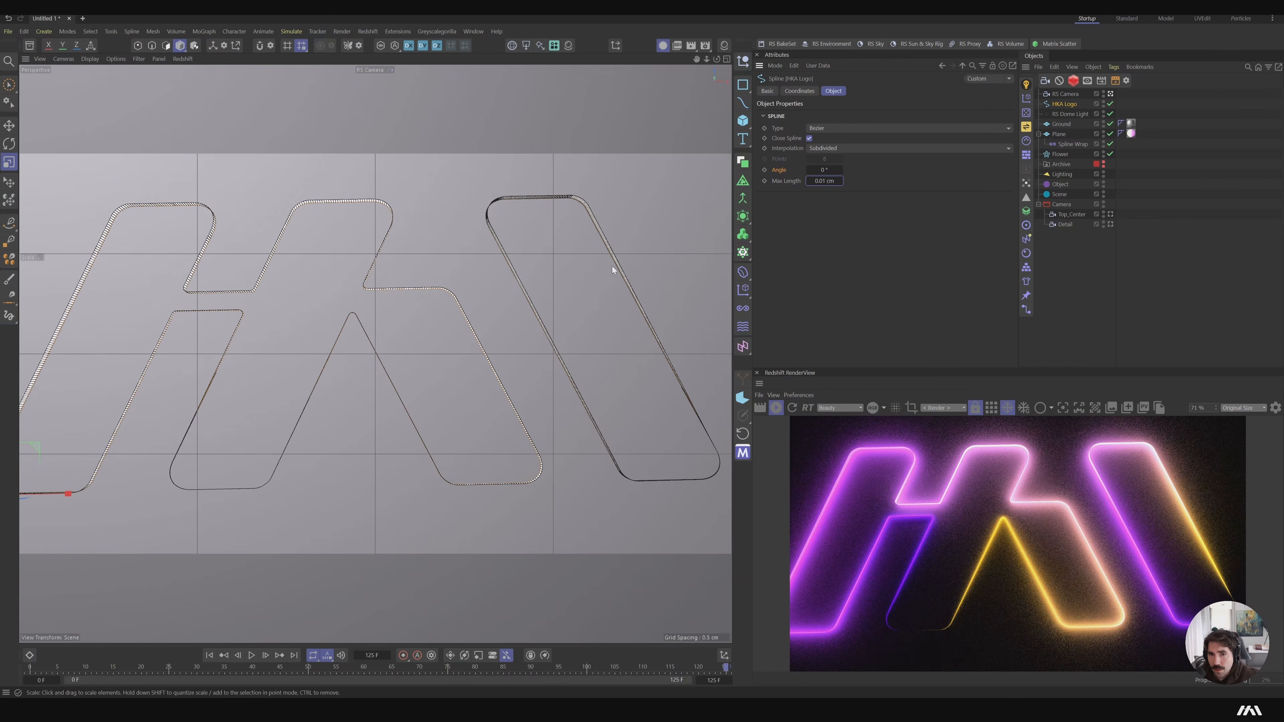
scroll(505, 196, up, 8)
scroll(631, 219, down, 3)
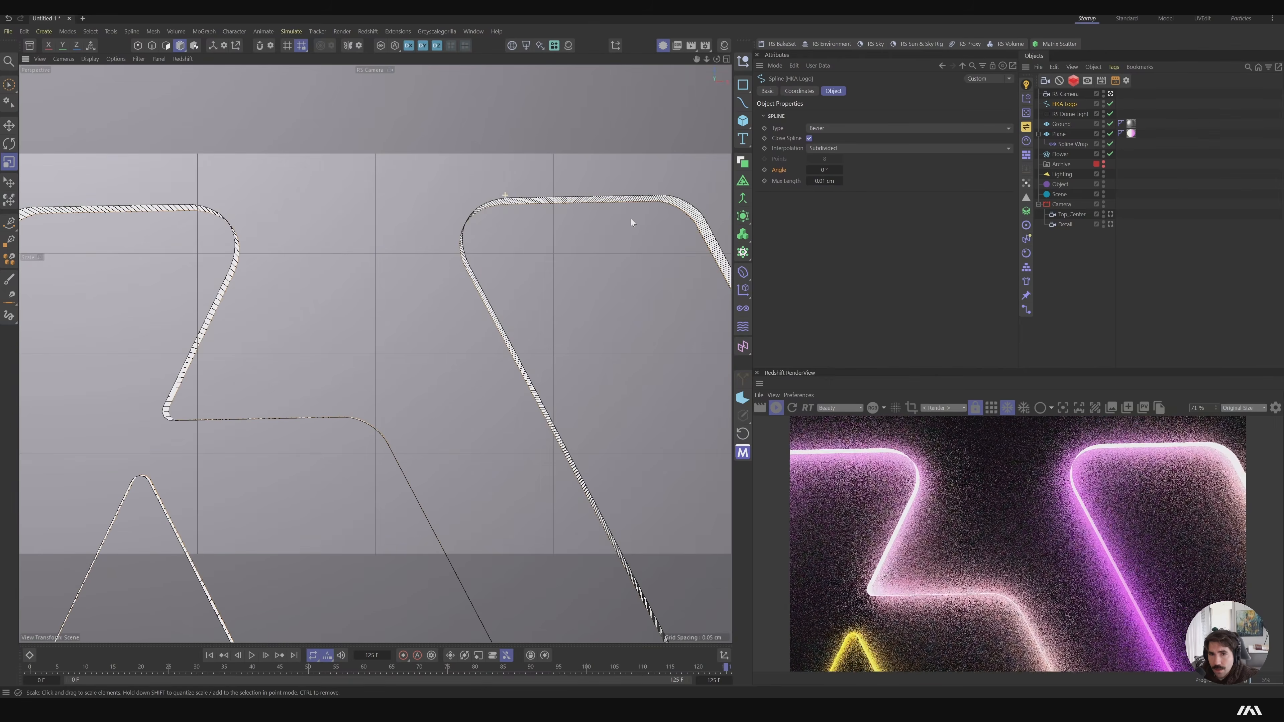
alt+drag(466, 214, 430, 218)
scroll(466, 214, up, 4)
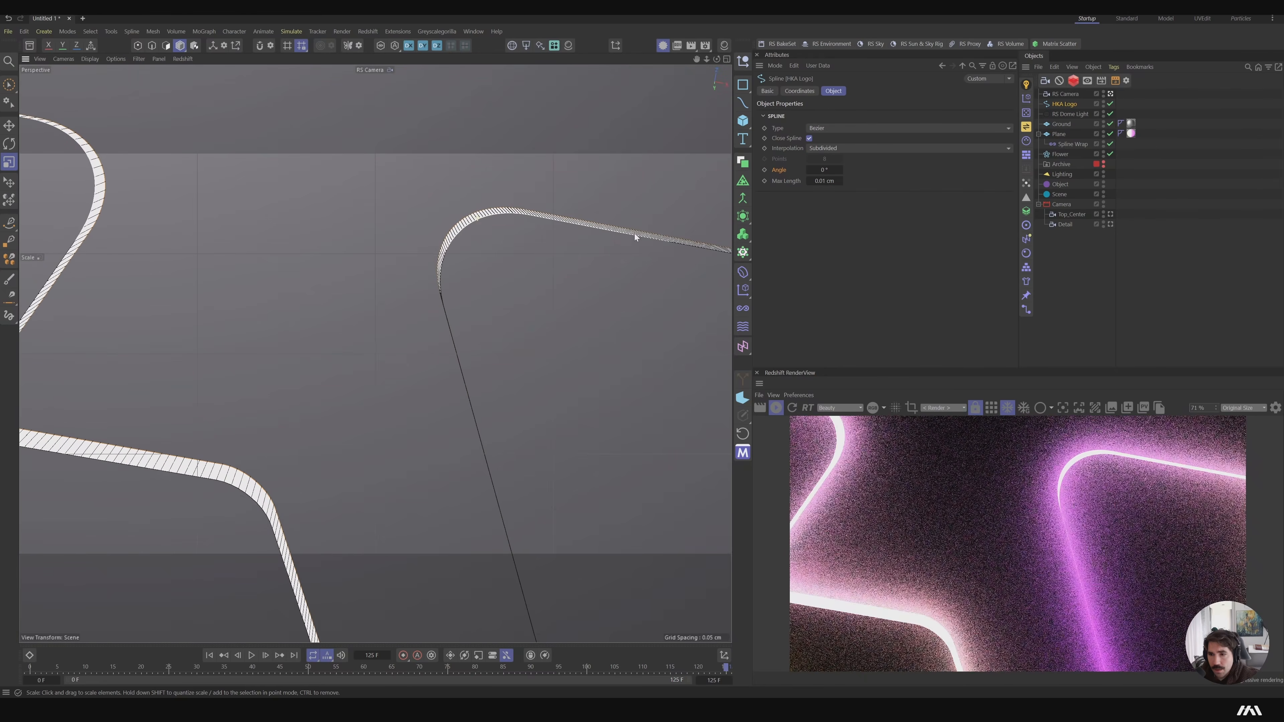
scroll(609, 242, down, 8)
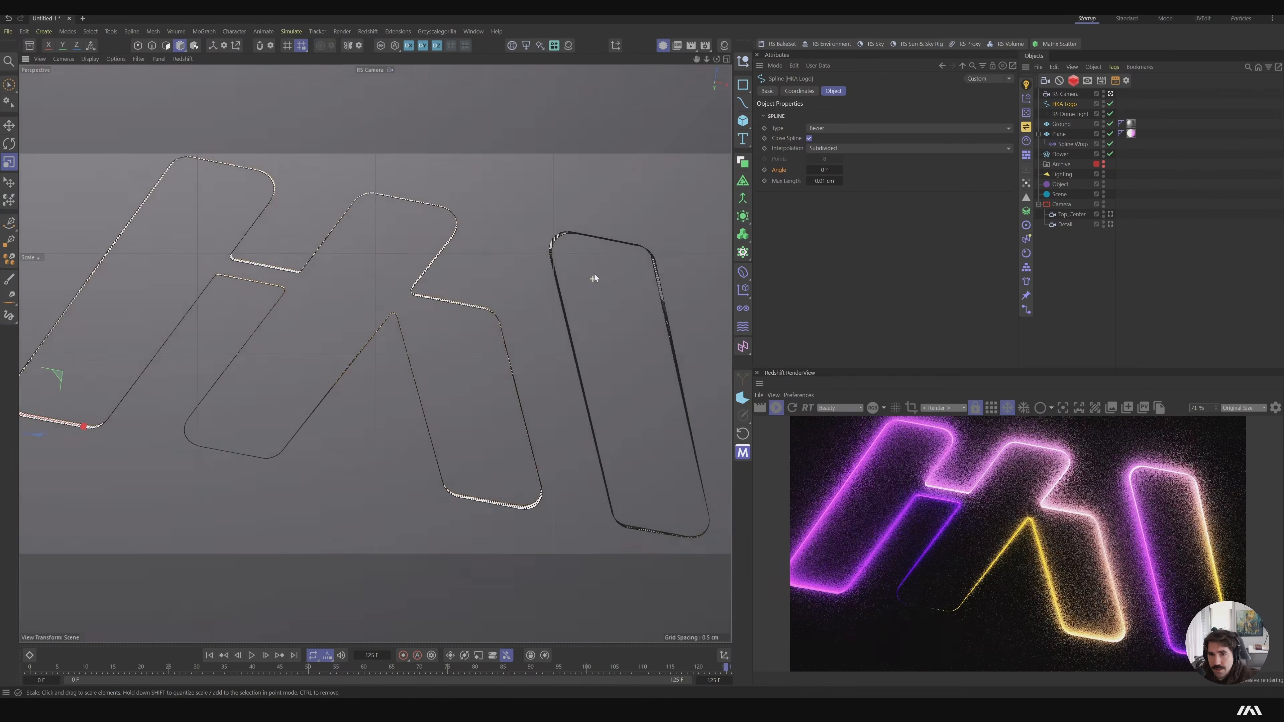
scroll(594, 275, up, 1)
scroll(598, 253, up, 1)
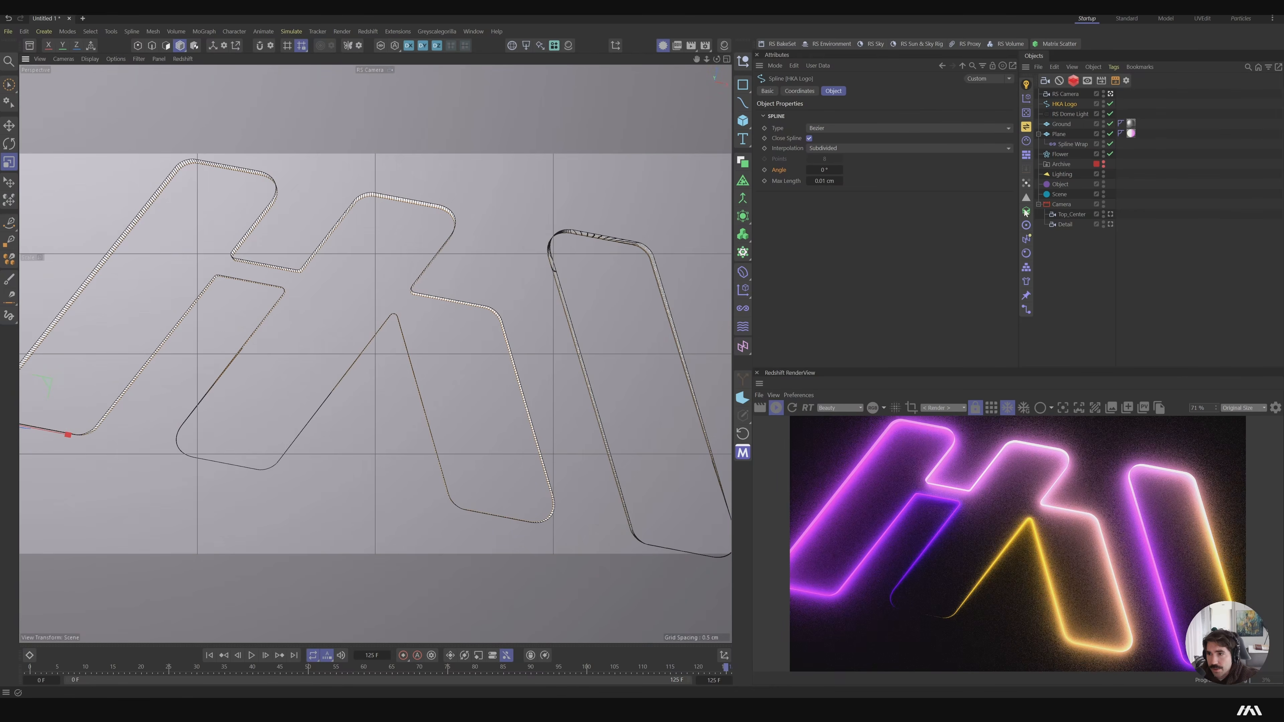
Look through the Top_Center camera and set its X and Z position to 0 cm
click(1111, 214)
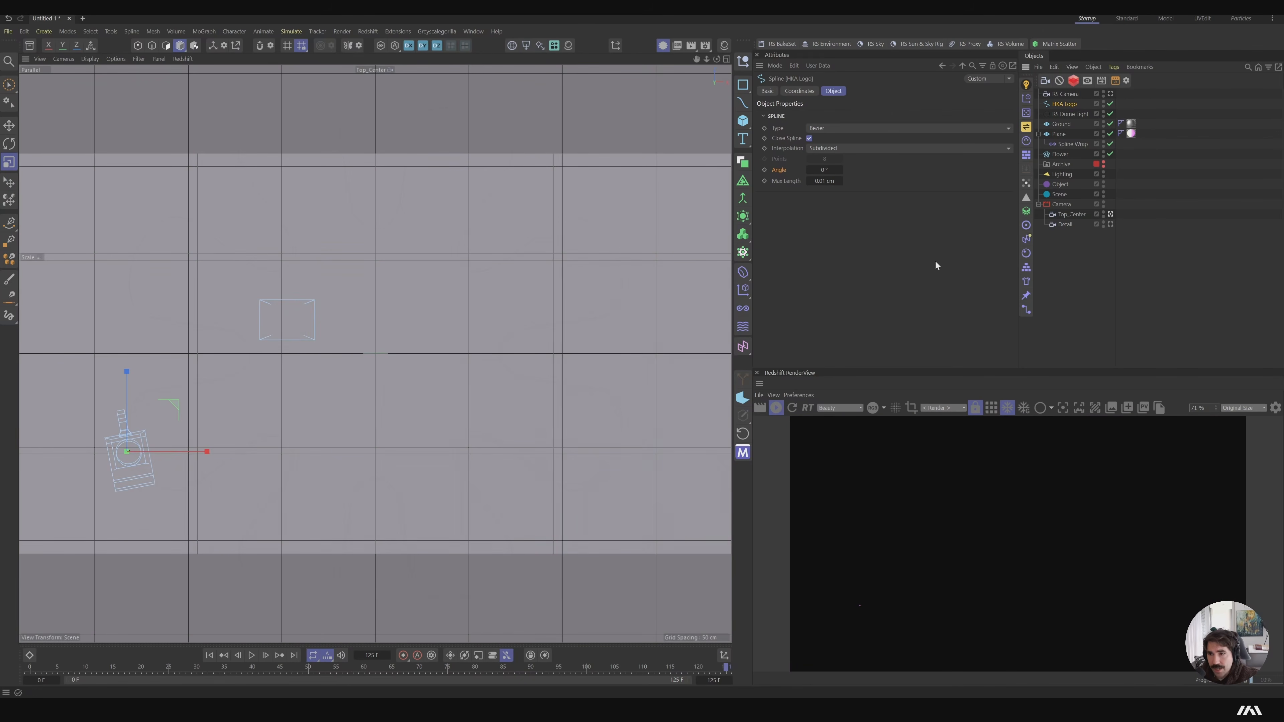
click(1071, 215)
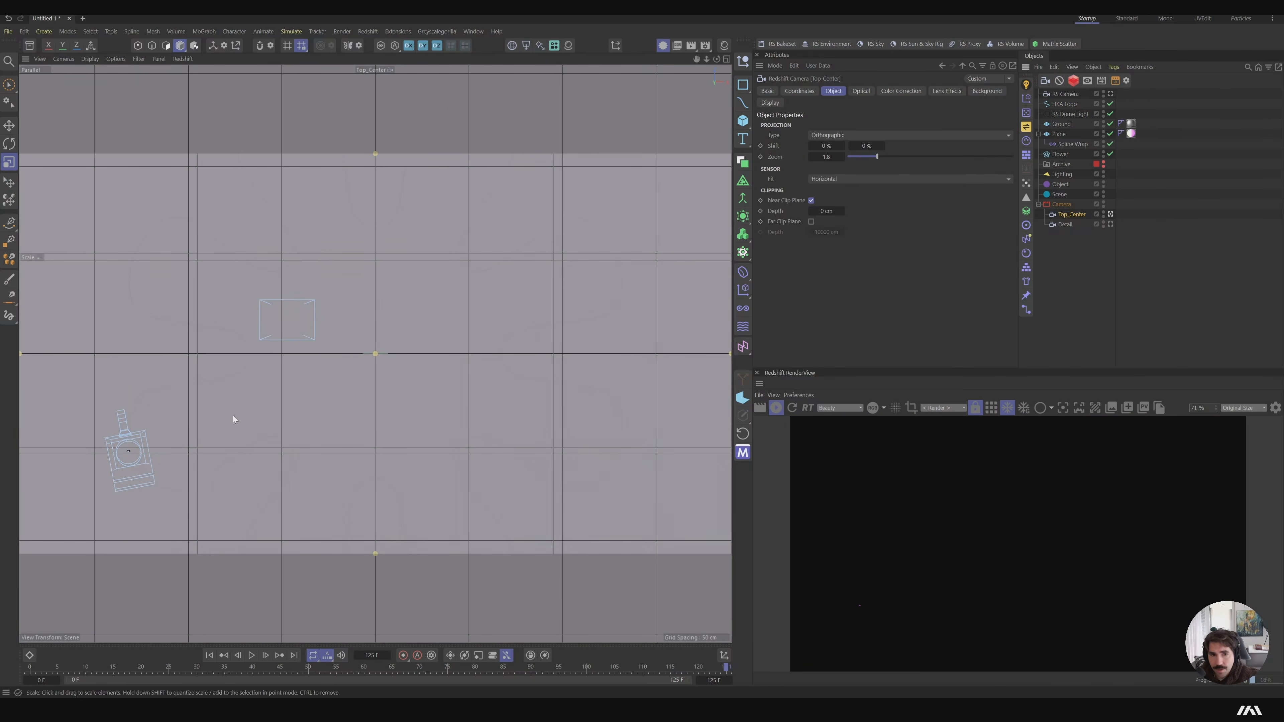
middle_drag(233, 420, 374, 347)
key(ctrl+z)
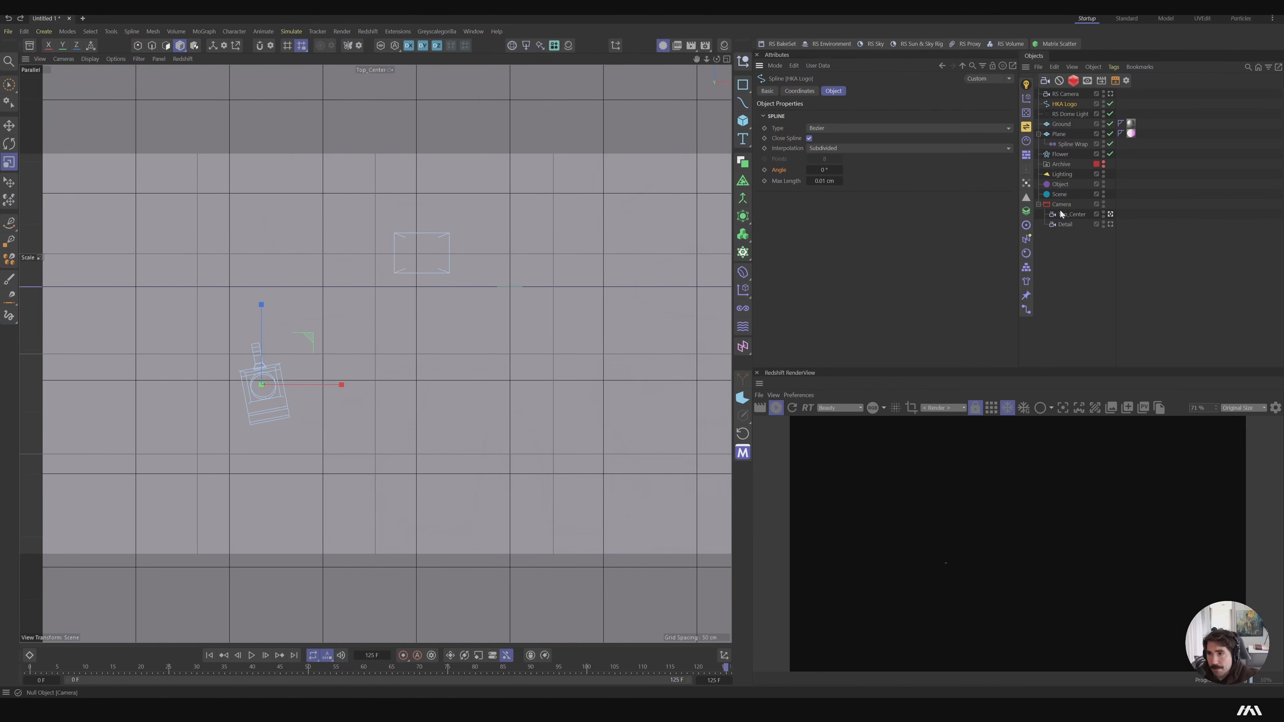
click(1060, 214)
click(798, 91)
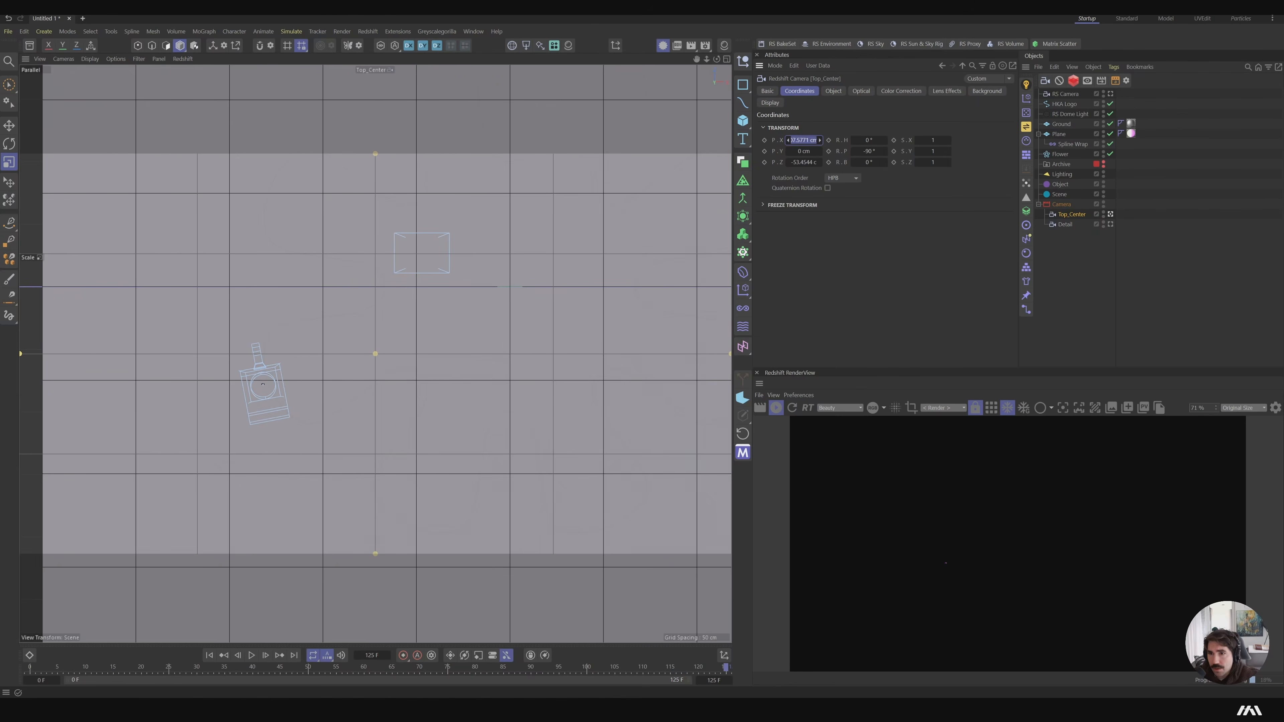
key(Tab)
key(Tab)
text(0)
key(Tab)
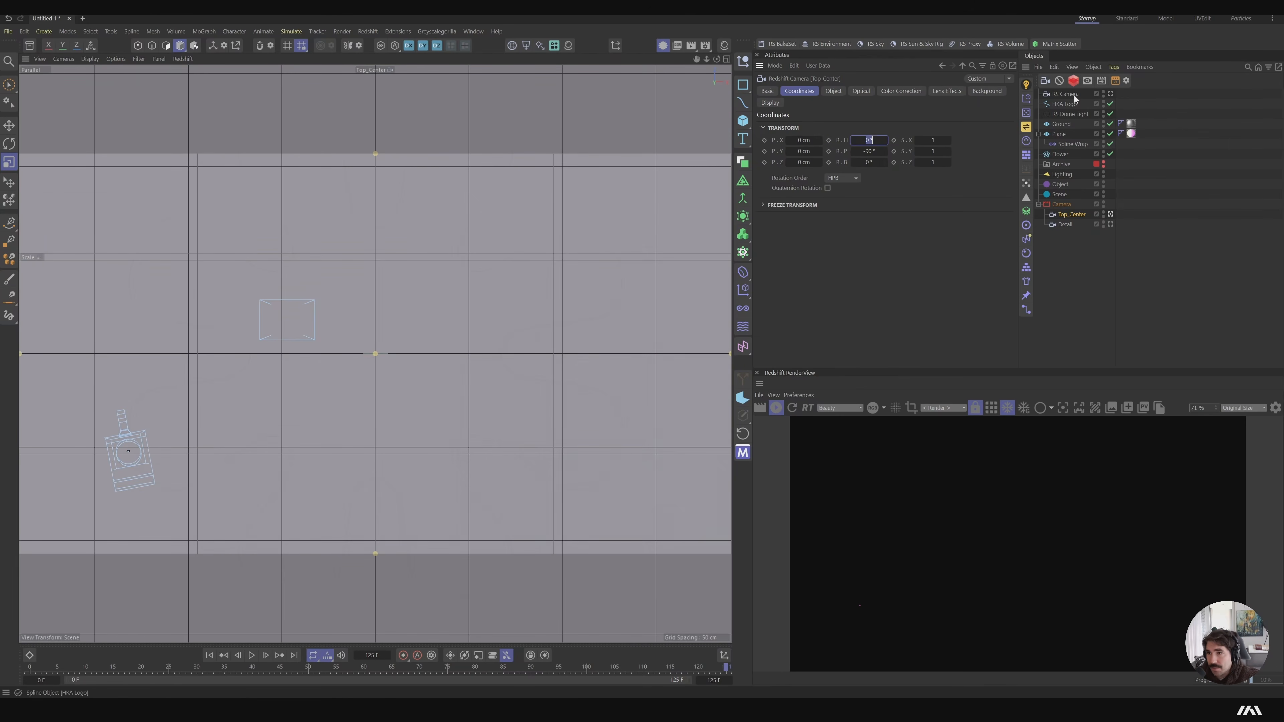
Set the HKA Logo spline's position to 0 cm and raise the Top_Center camera's zoom to about 124.8
click(1068, 105)
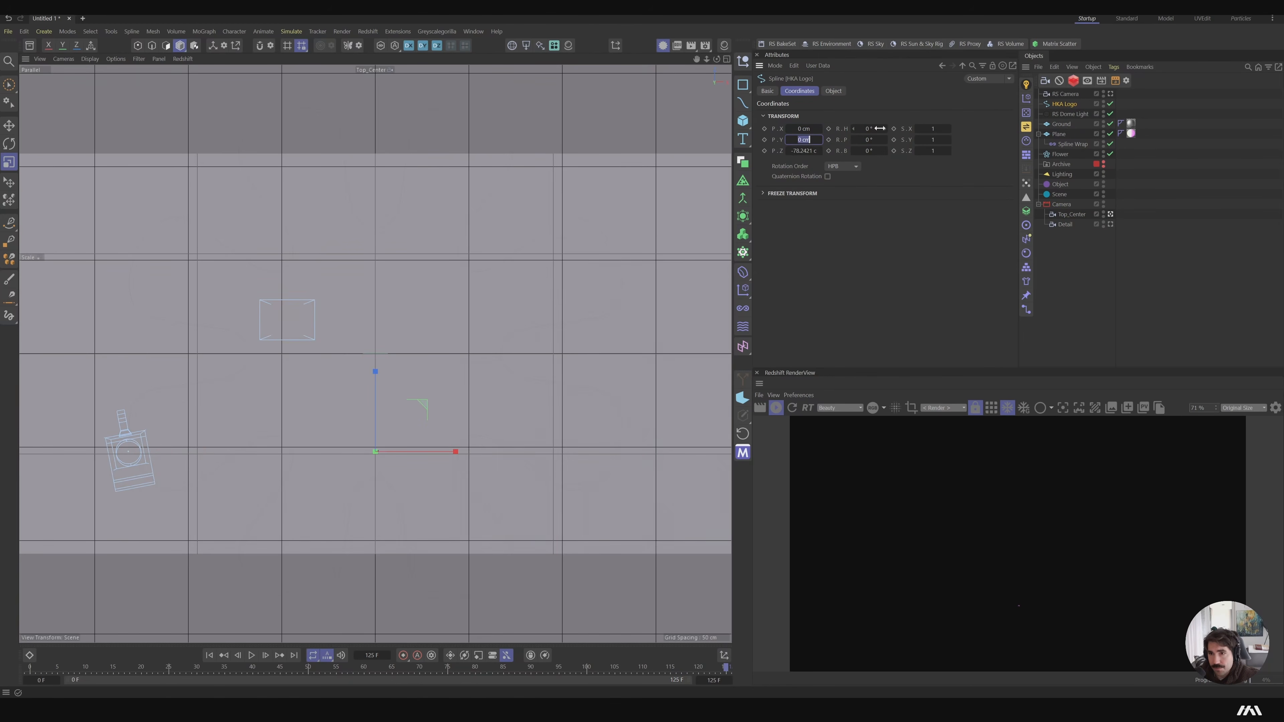
click(1071, 214)
click(832, 91)
drag(831, 156, 904, 156)
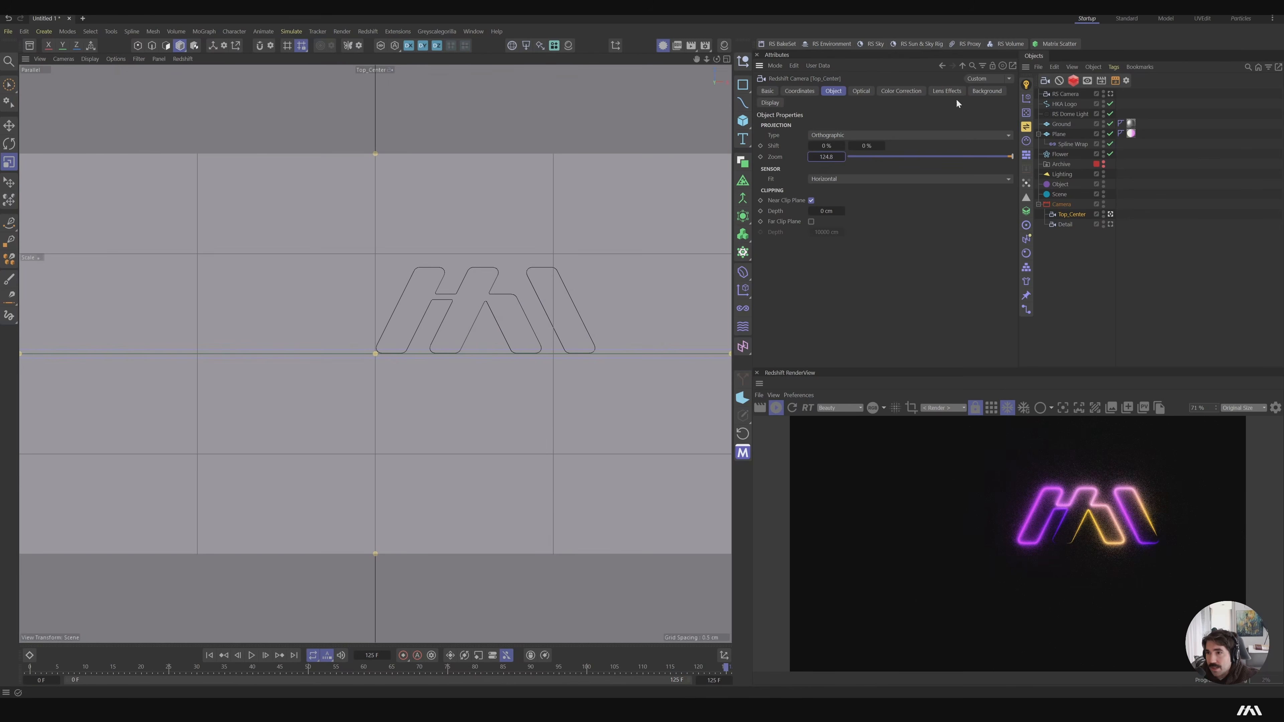
Center the HKA Logo spline's axis on all its points with Axis Center
click(1067, 103)
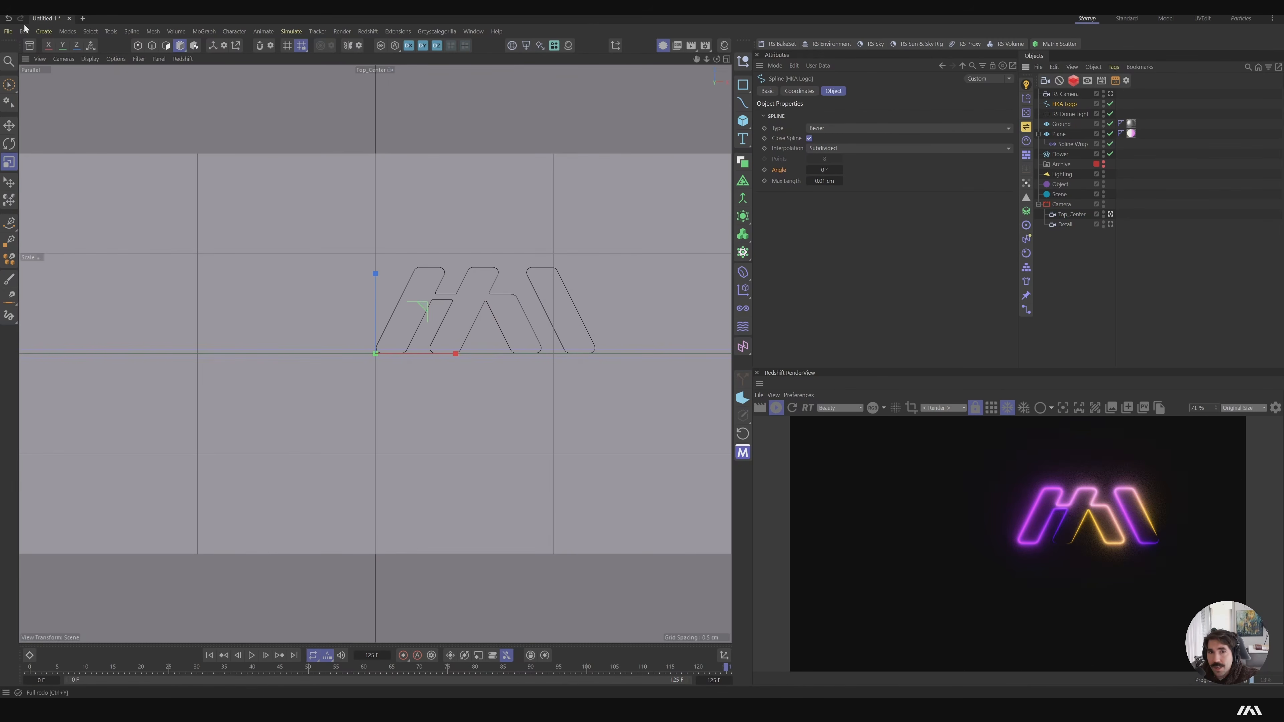
click(234, 46)
click(297, 186)
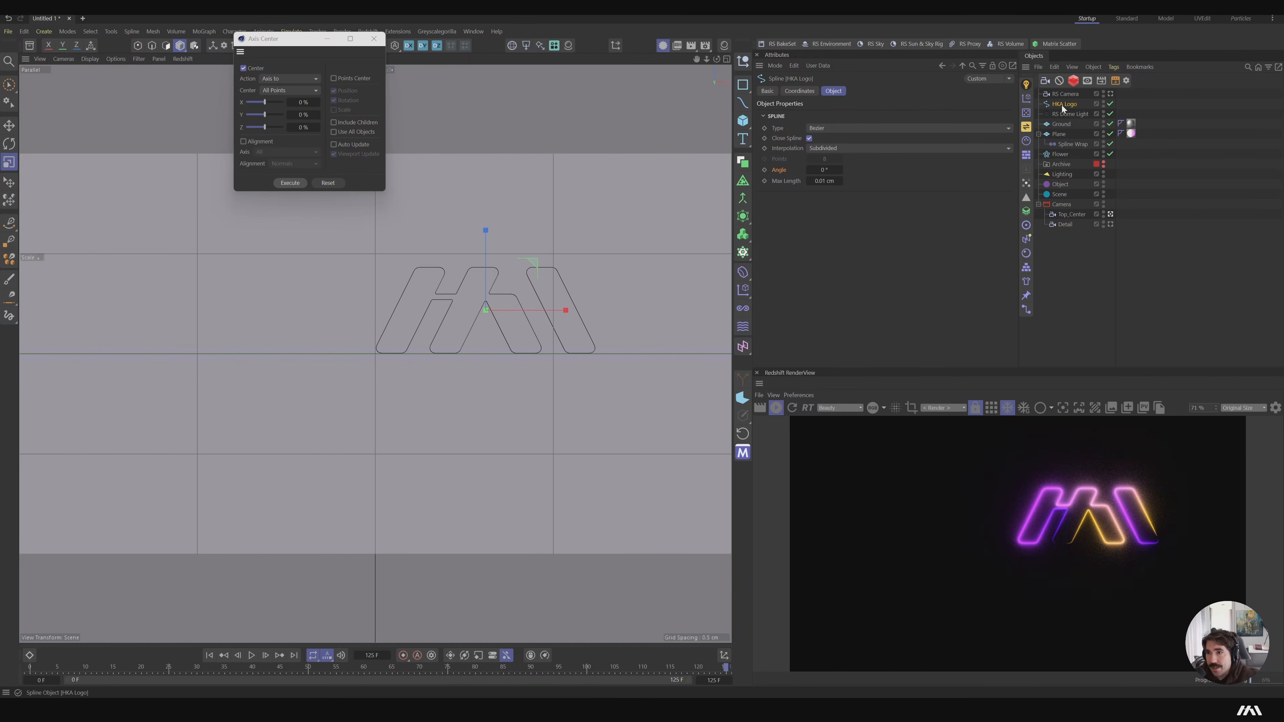
Set the HKA Logo spline's X and Z position to 0 cm and close the Axis Center dialog
click(797, 90)
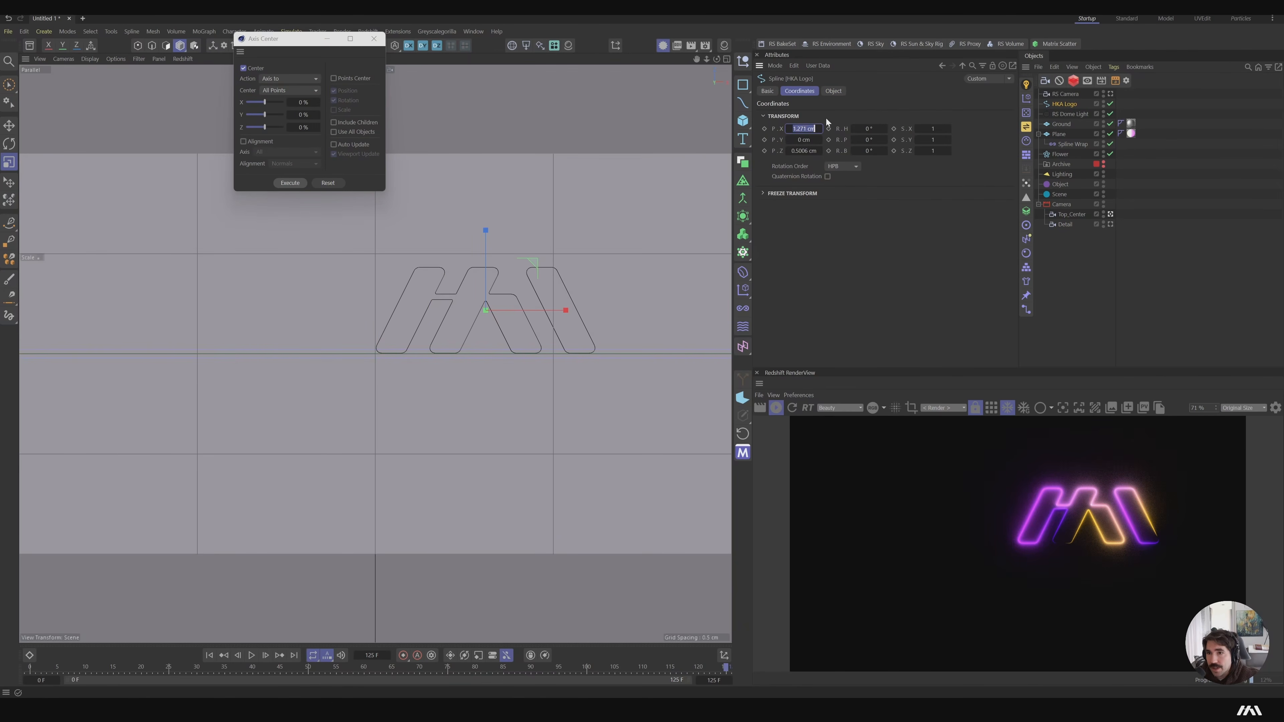
text(0)
key(Tab)
key(Tab)
text(0)
key(Tab)
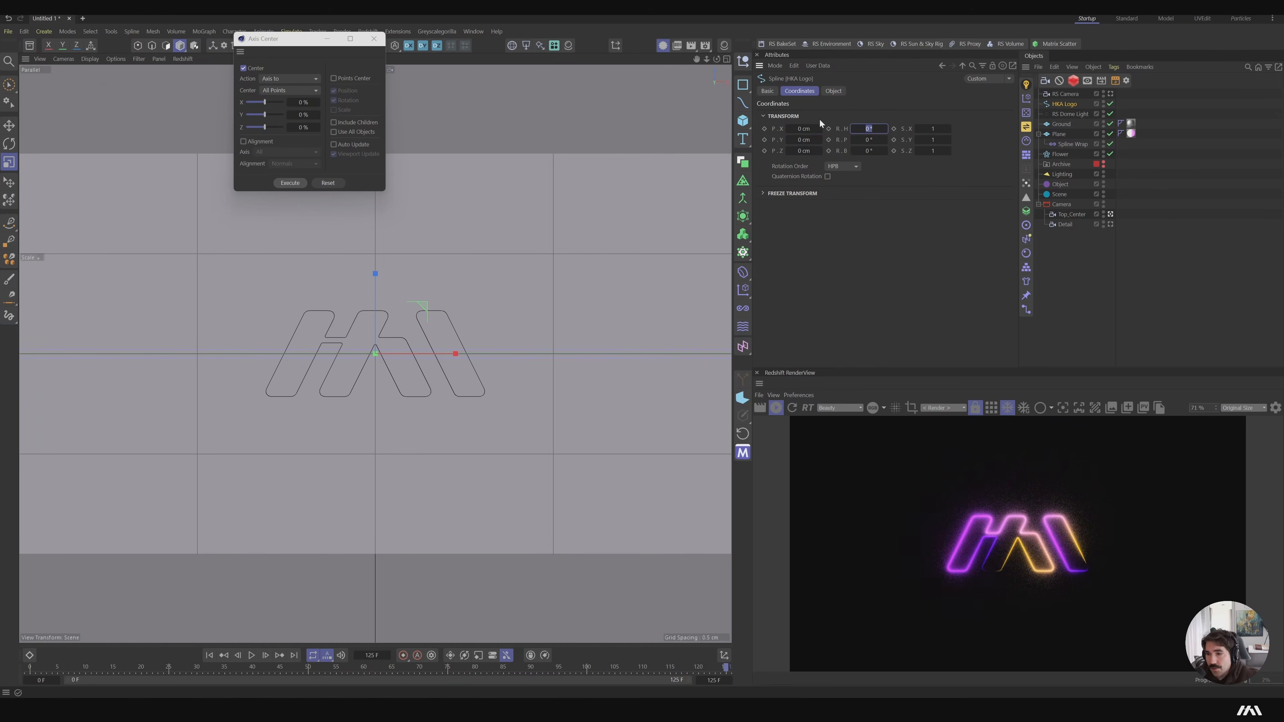
click(373, 39)
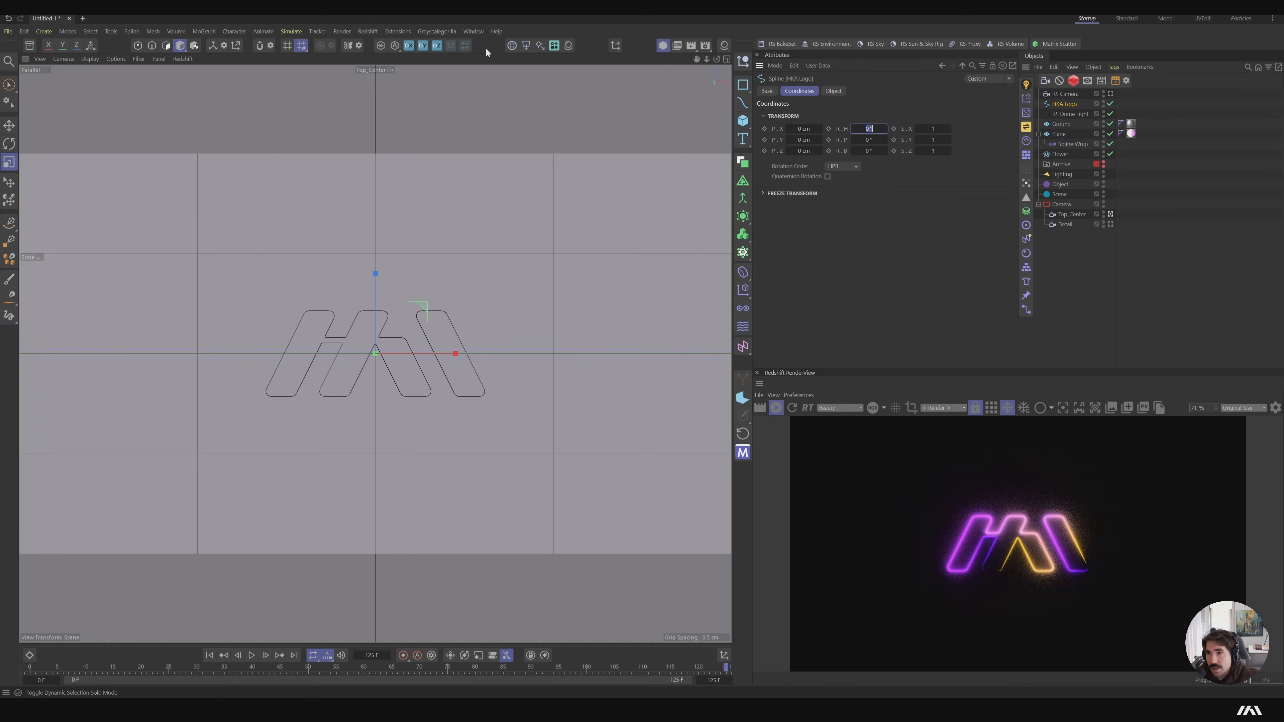
Delete the RS Camera and increase the Top_Center camera's zoom to about 313.3 so the logo fills the frame
click(1068, 95)
key(Delete)
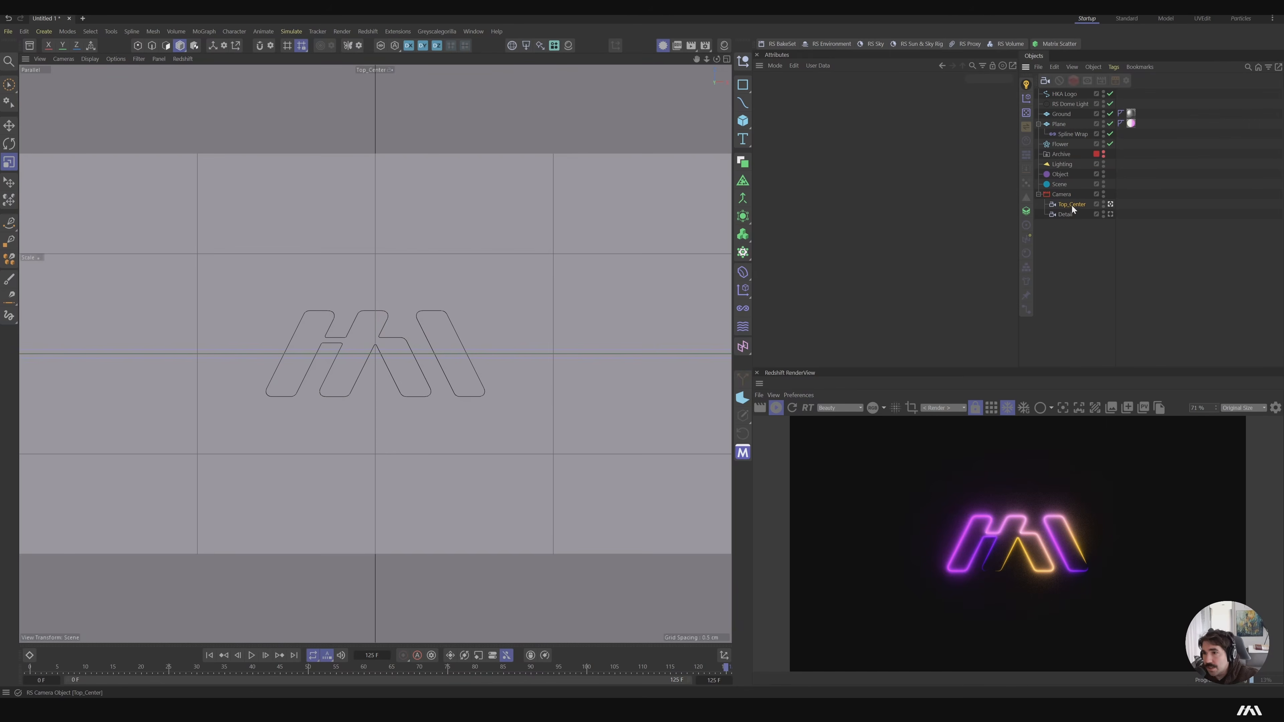
click(1071, 204)
click(833, 91)
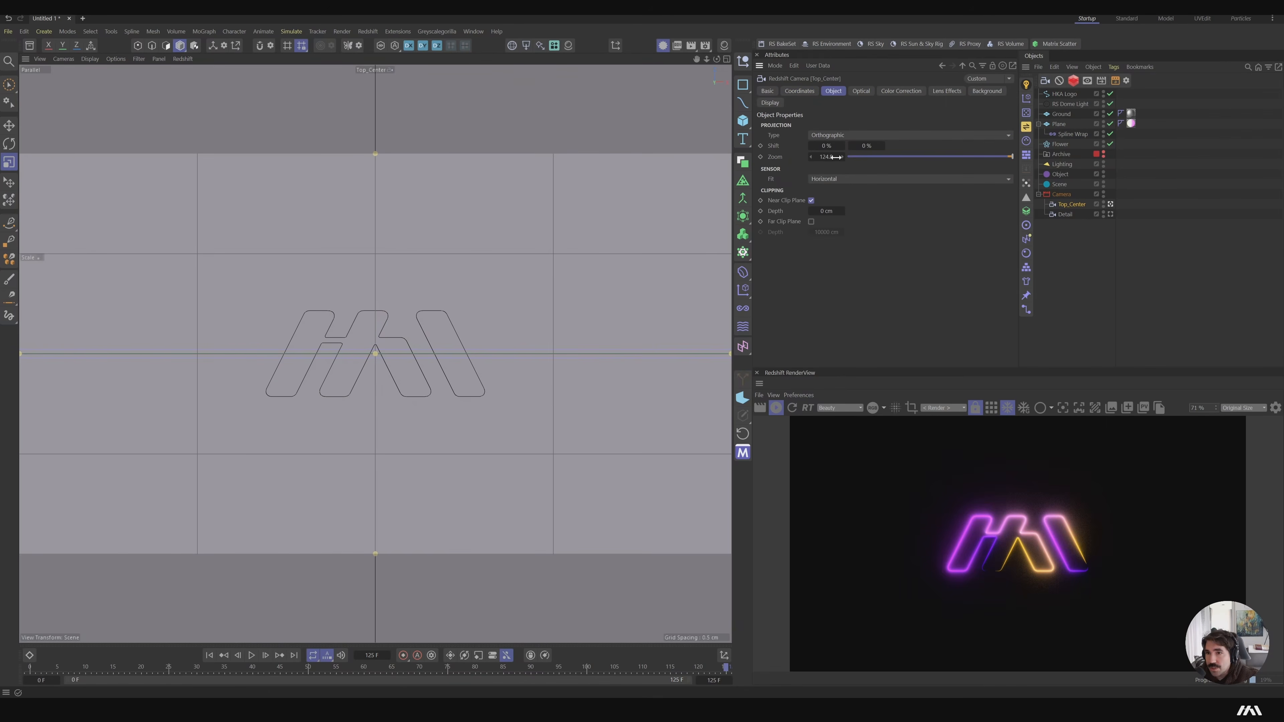
drag(836, 157, 899, 157)
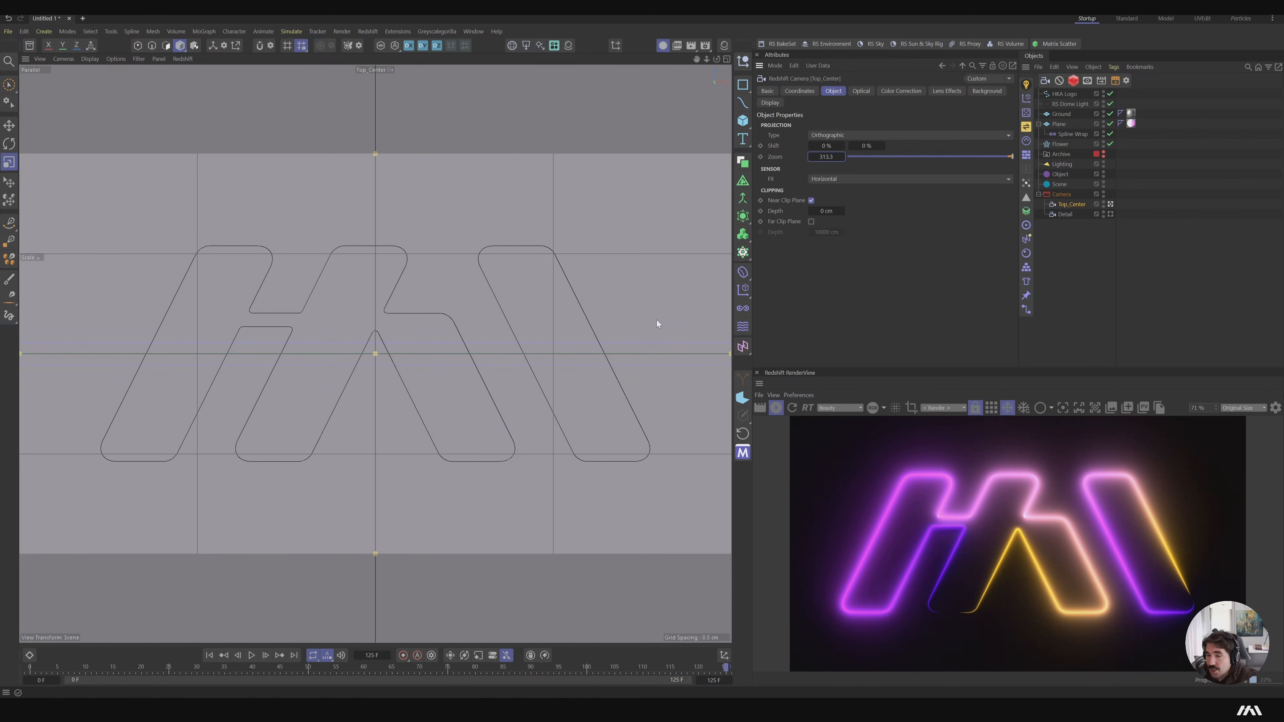
Set the spline-wrapped plane's height to 0.05 cm
click(1069, 133)
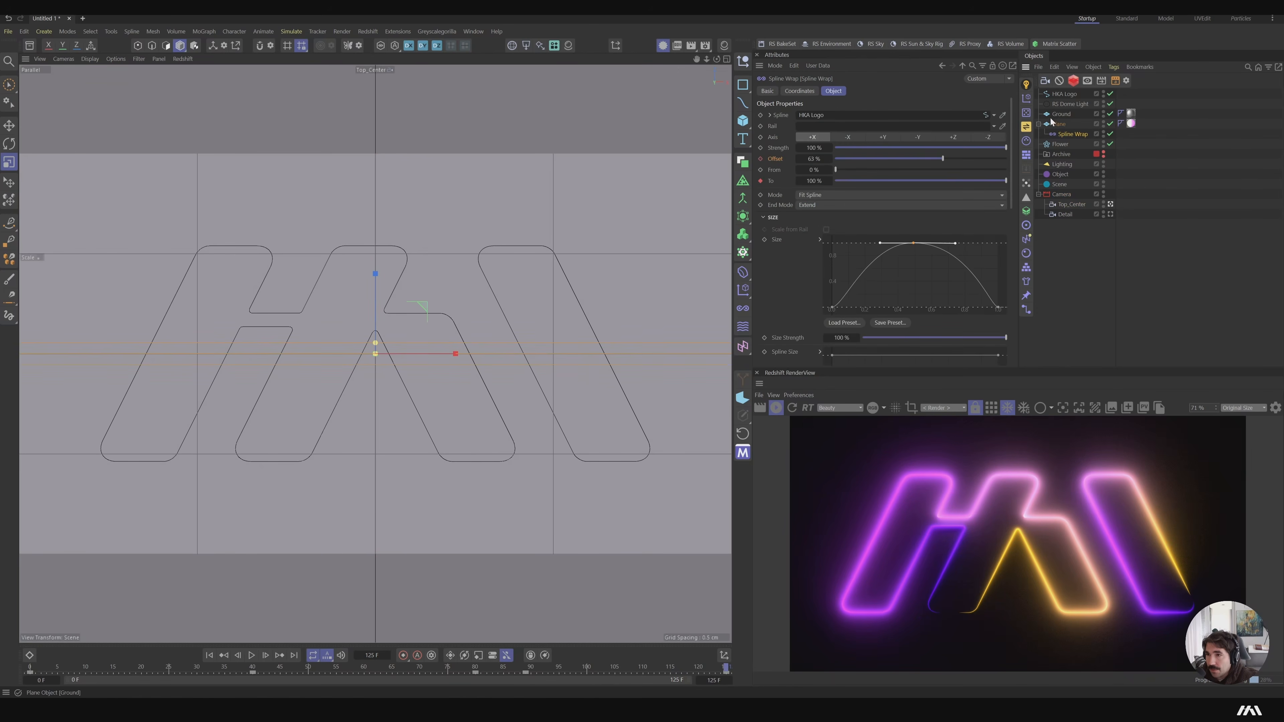
click(1056, 124)
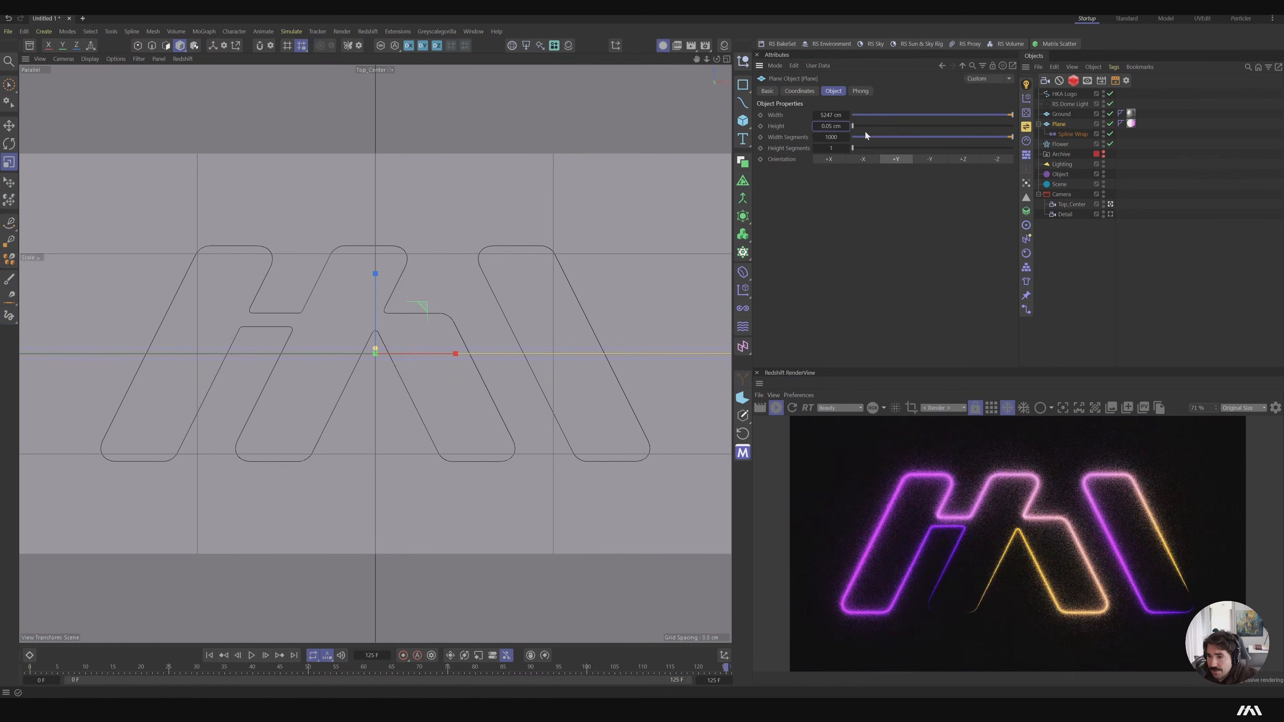
Examine the wrapped logo strip from low perspective angles and return to the Top_Center camera view
click(1111, 204)
alt+right_drag(361, 282, 559, 302)
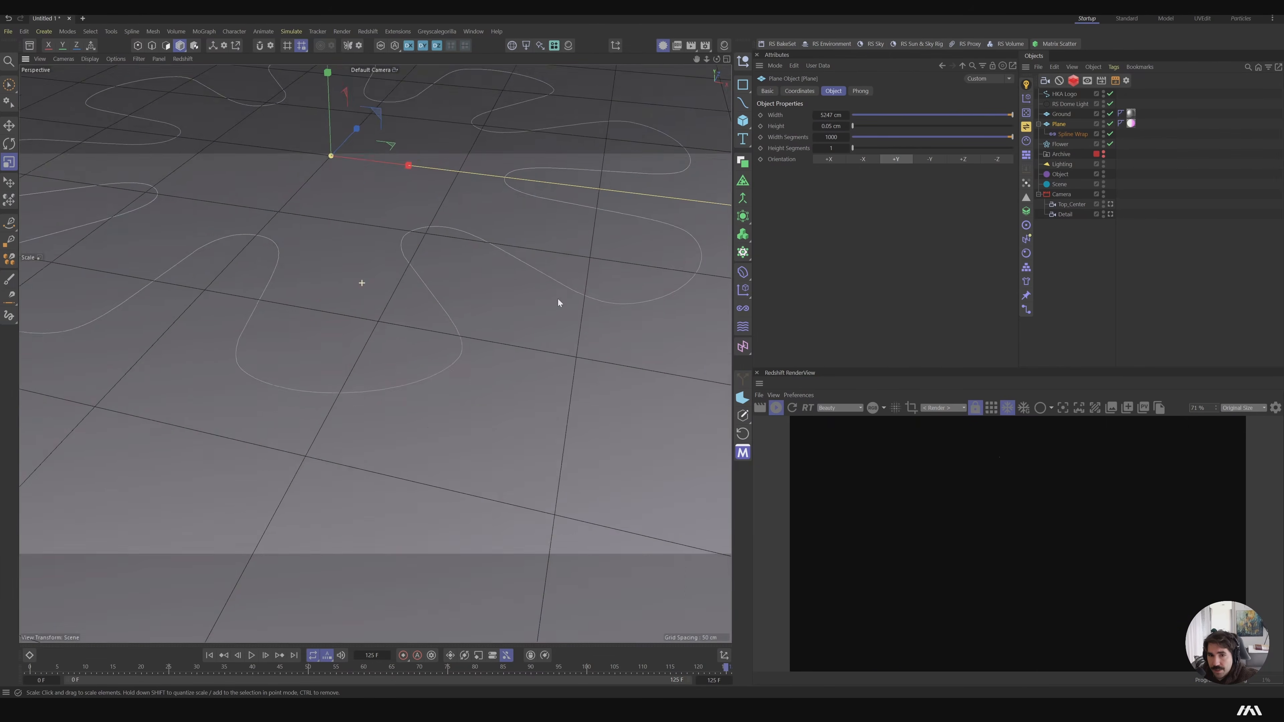
alt+drag(396, 288, 402, 253)
alt+right_drag(314, 242, 529, 308)
alt+right_drag(336, 333, 536, 347)
alt+drag(376, 352, 414, 319)
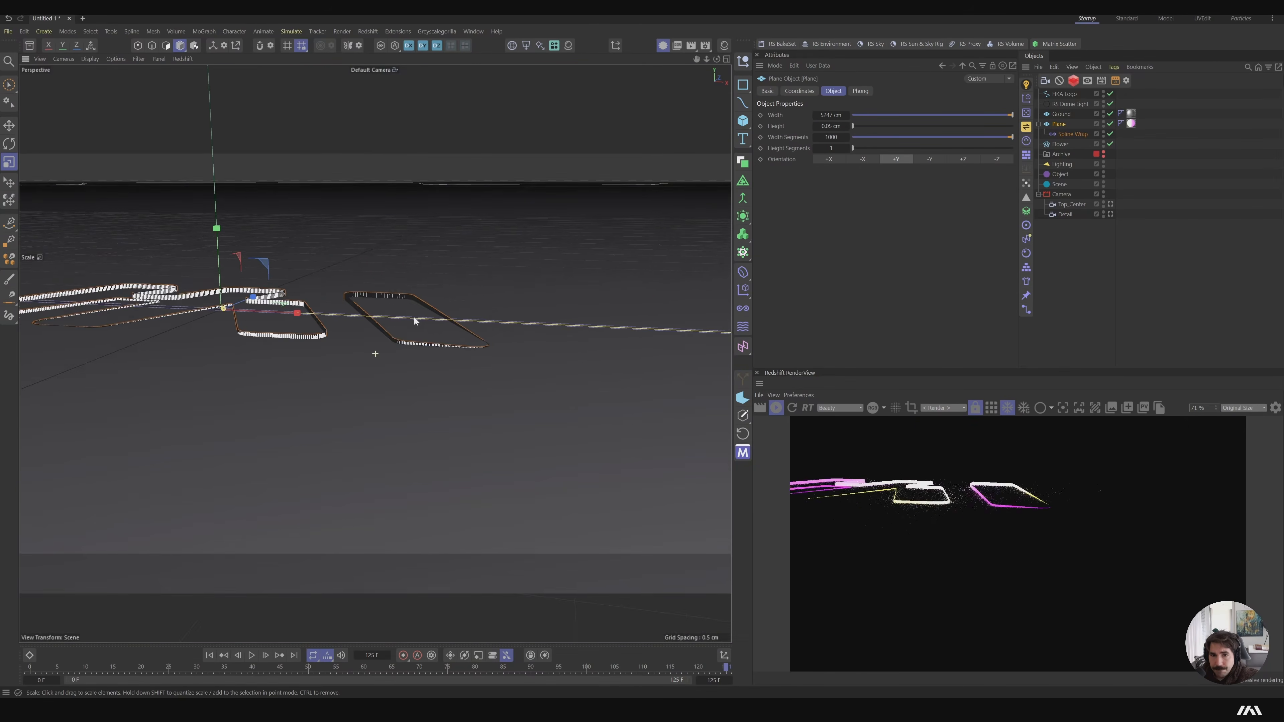
alt+right_drag(333, 351, 403, 359)
mouse_move(426, 362)
alt+mouse_down()
mouse_move(406, 361)
mouse_move(399, 327)
mouse_move(412, 348)
alt+mouse_up()
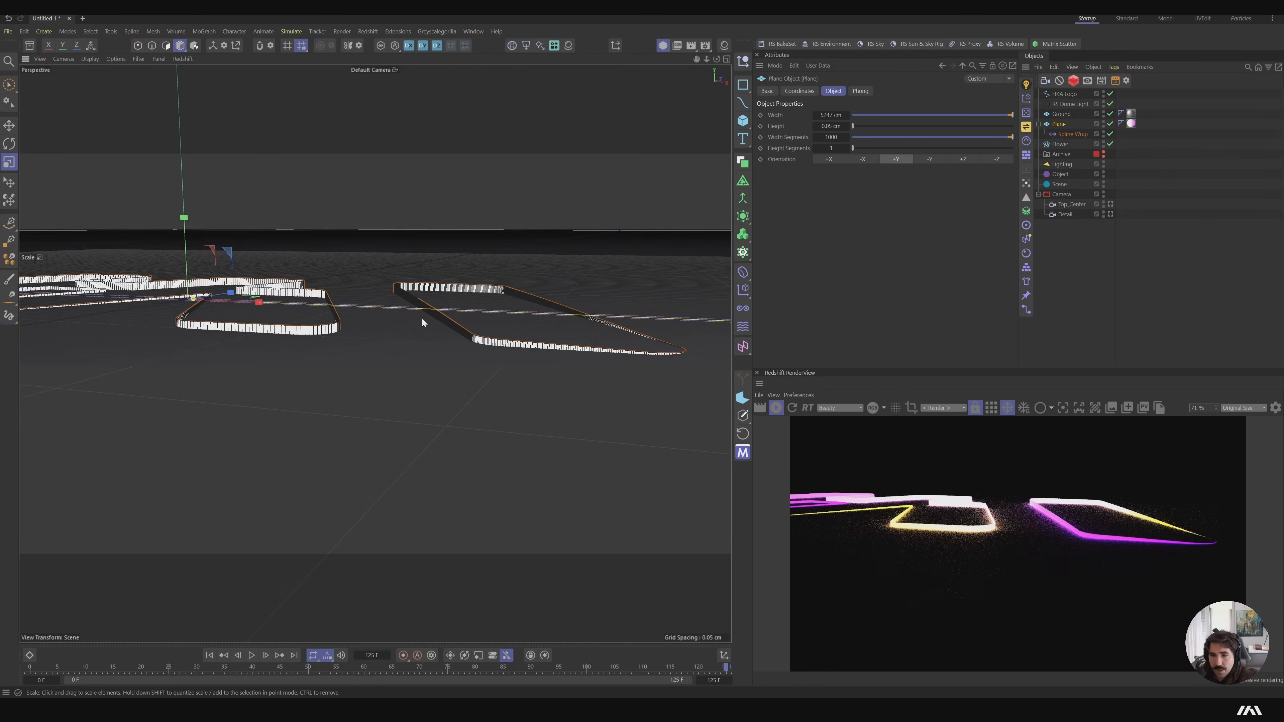
alt+right_drag(421, 318, 303, 309)
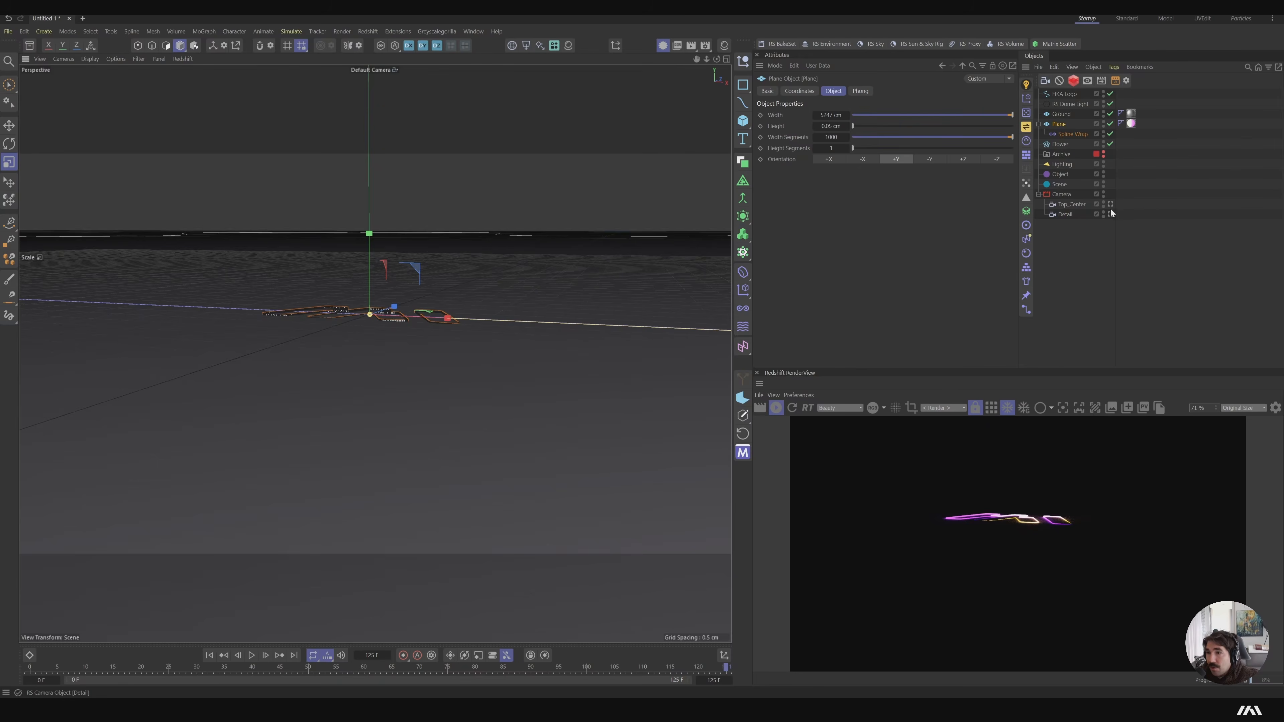
click(1111, 204)
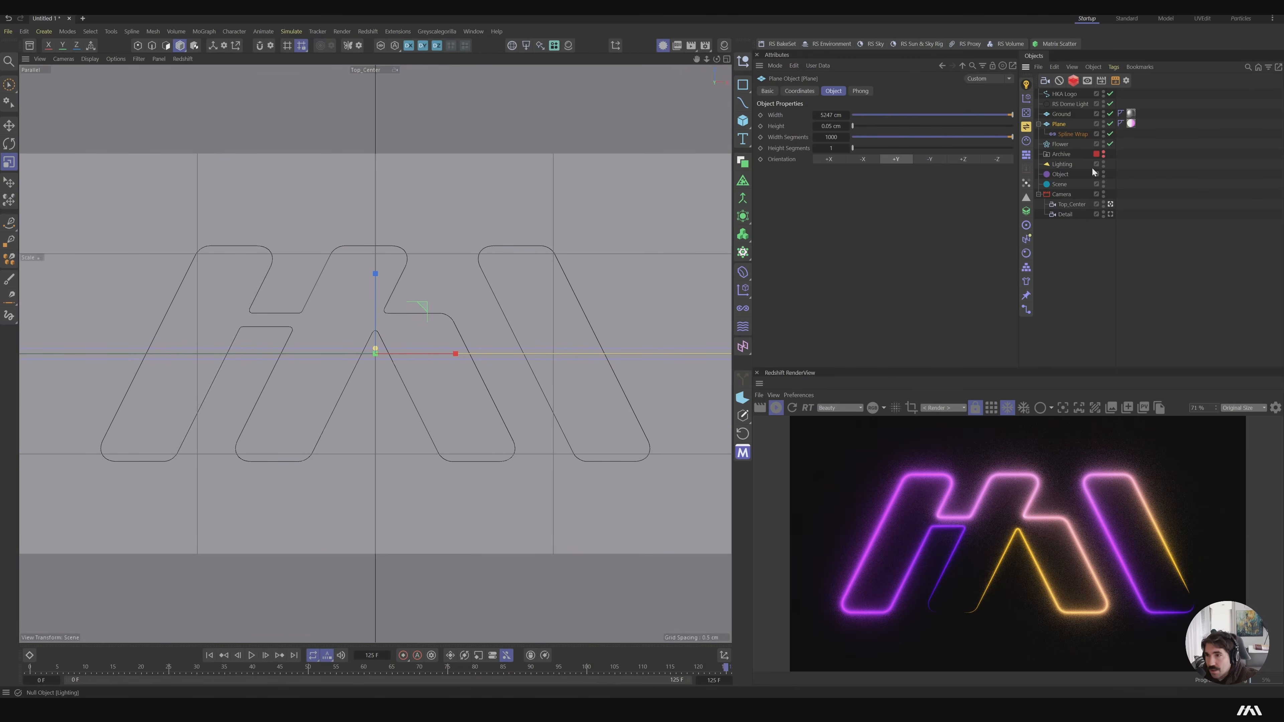
Open the wrapped plane's glowing material in the Node Editor with its whole node graph in view
click(1131, 124)
click(830, 192)
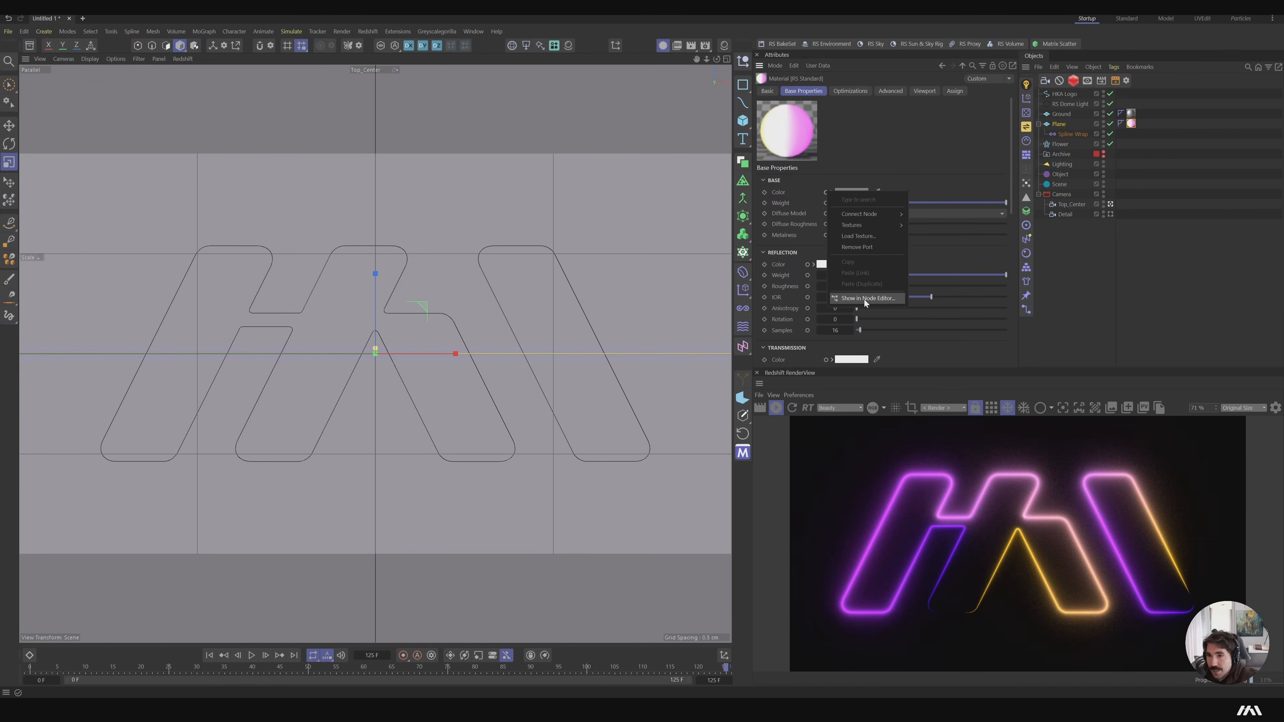
click(865, 300)
drag(901, 294, 315, 85)
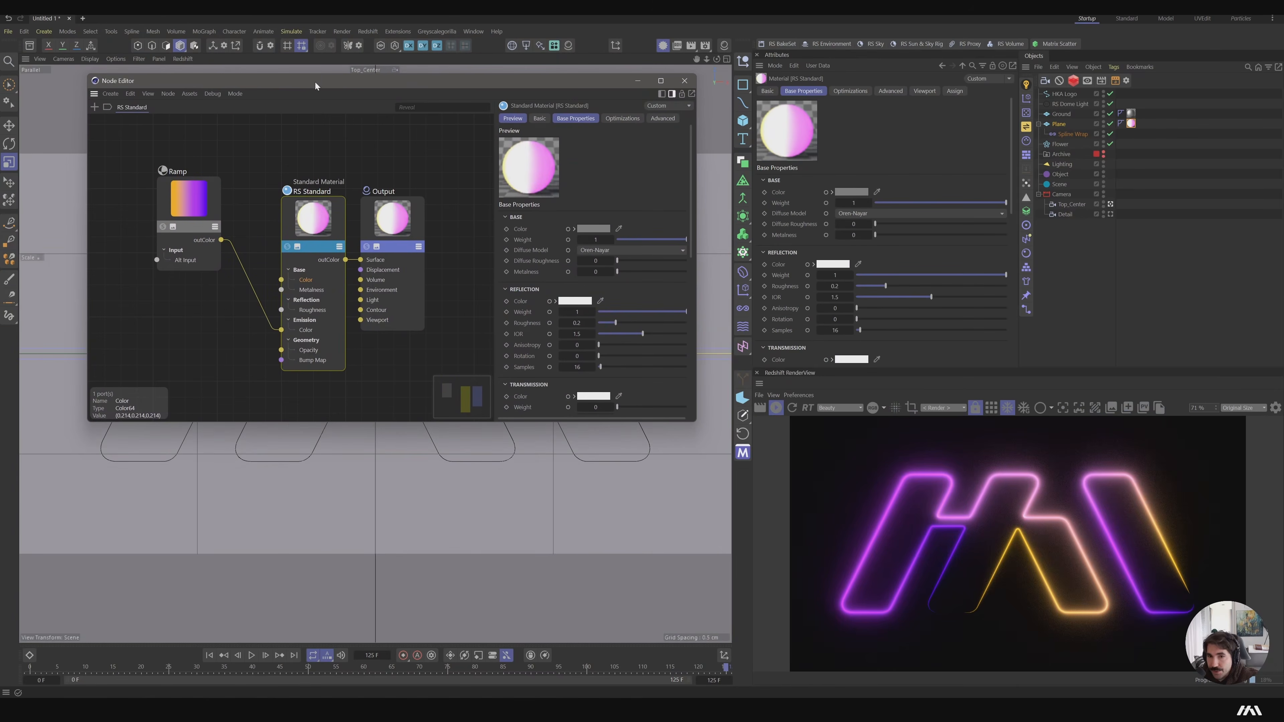
scroll(411, 263, down, 3)
scroll(410, 264, up, 1)
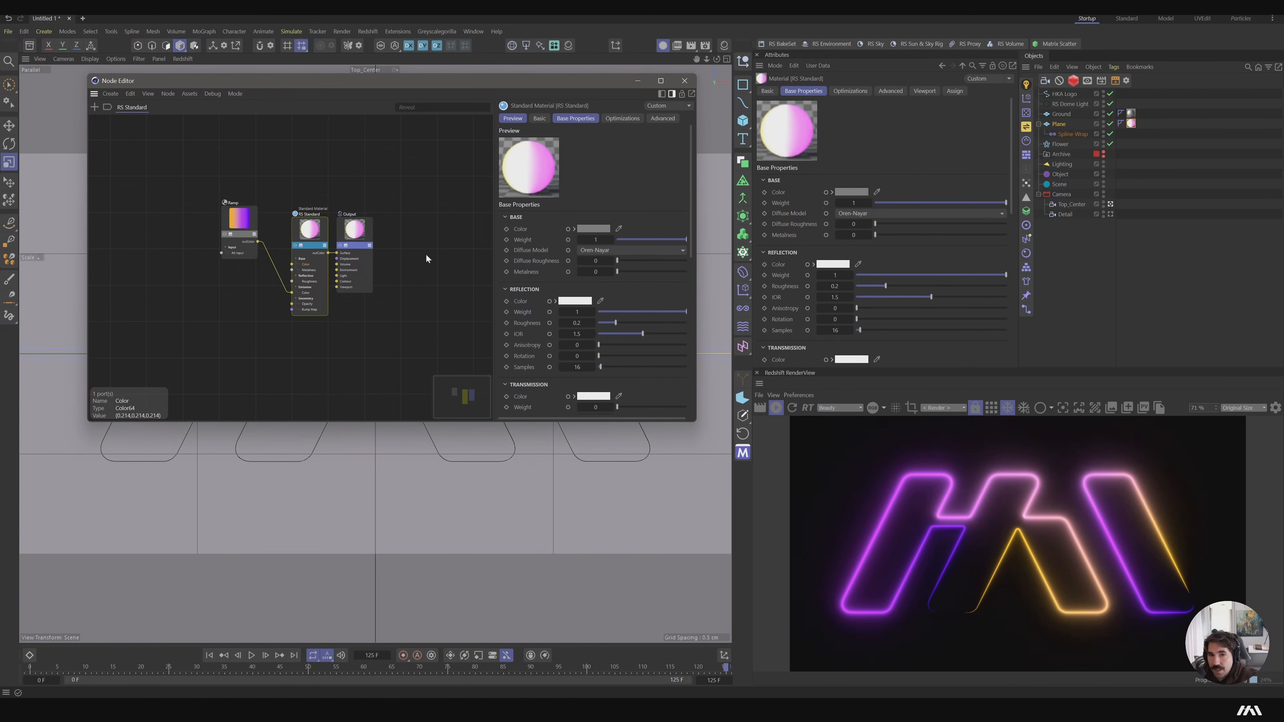
Recolor the Ramp's purple knot at about 67% to a deeper violet with a hue of 264°
click(226, 222)
scroll(582, 334, down, 2)
double_click(622, 347)
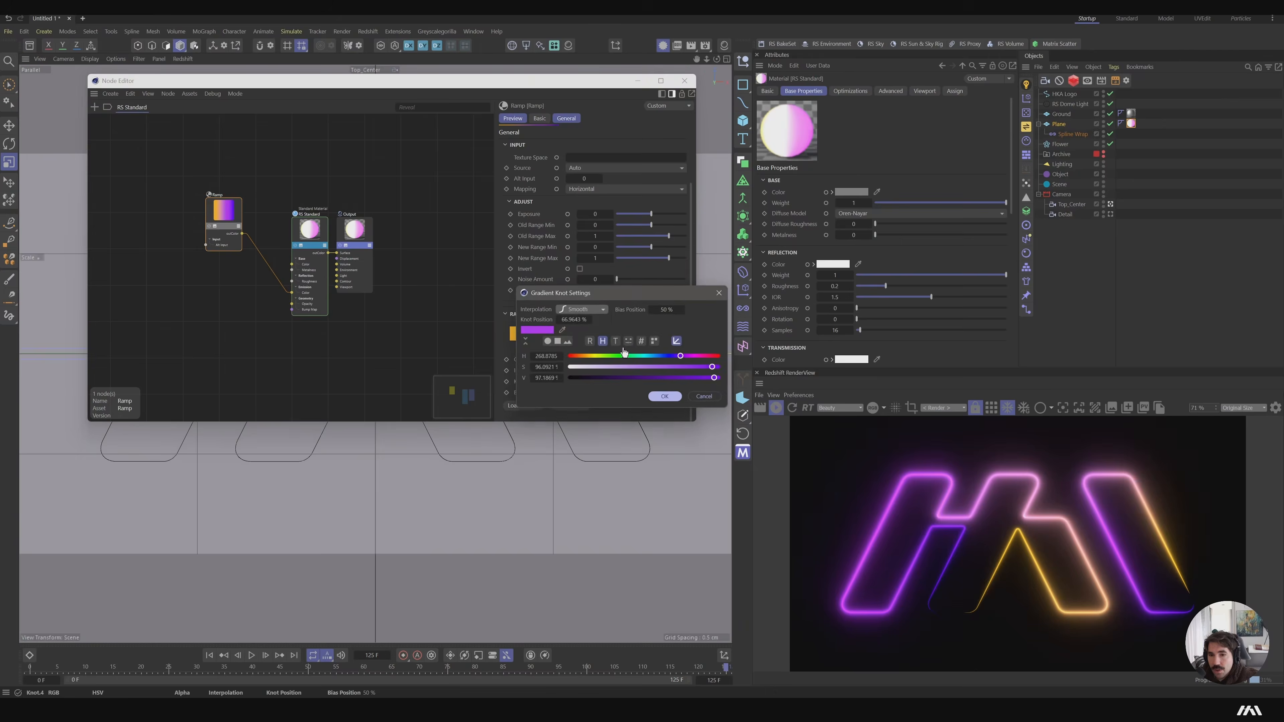
click(681, 357)
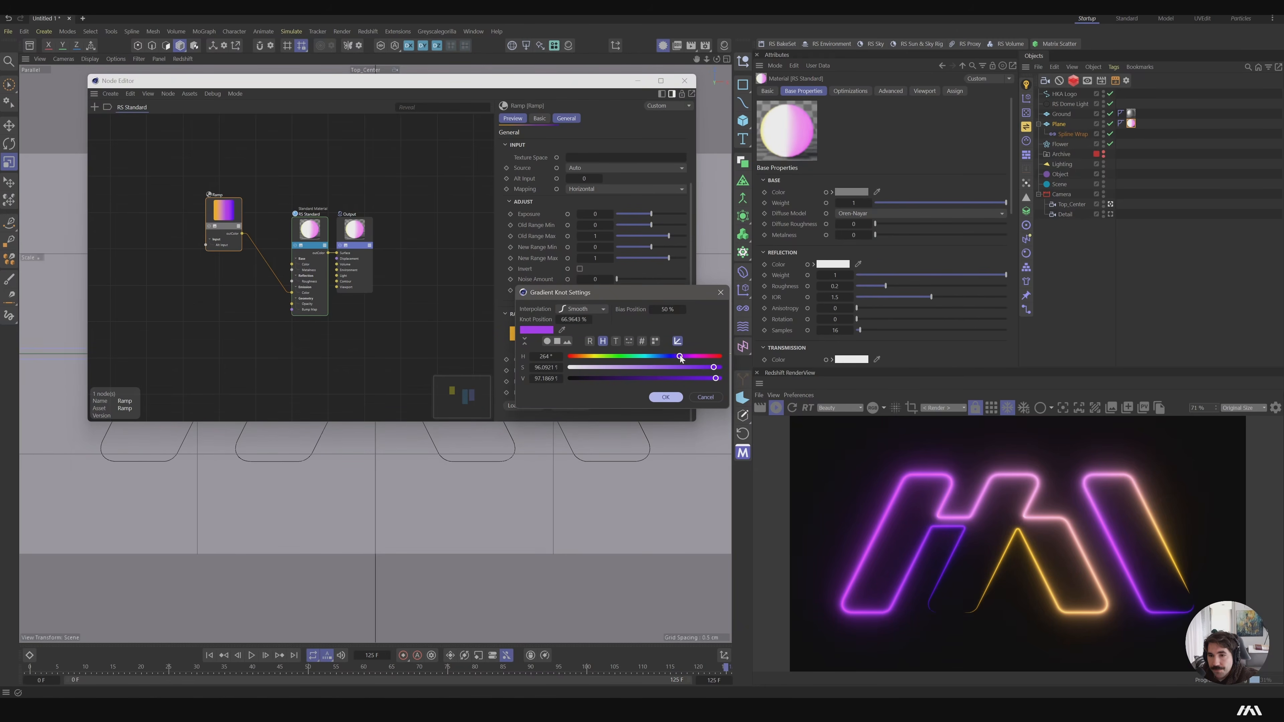
drag(685, 368, 719, 368)
click(672, 398)
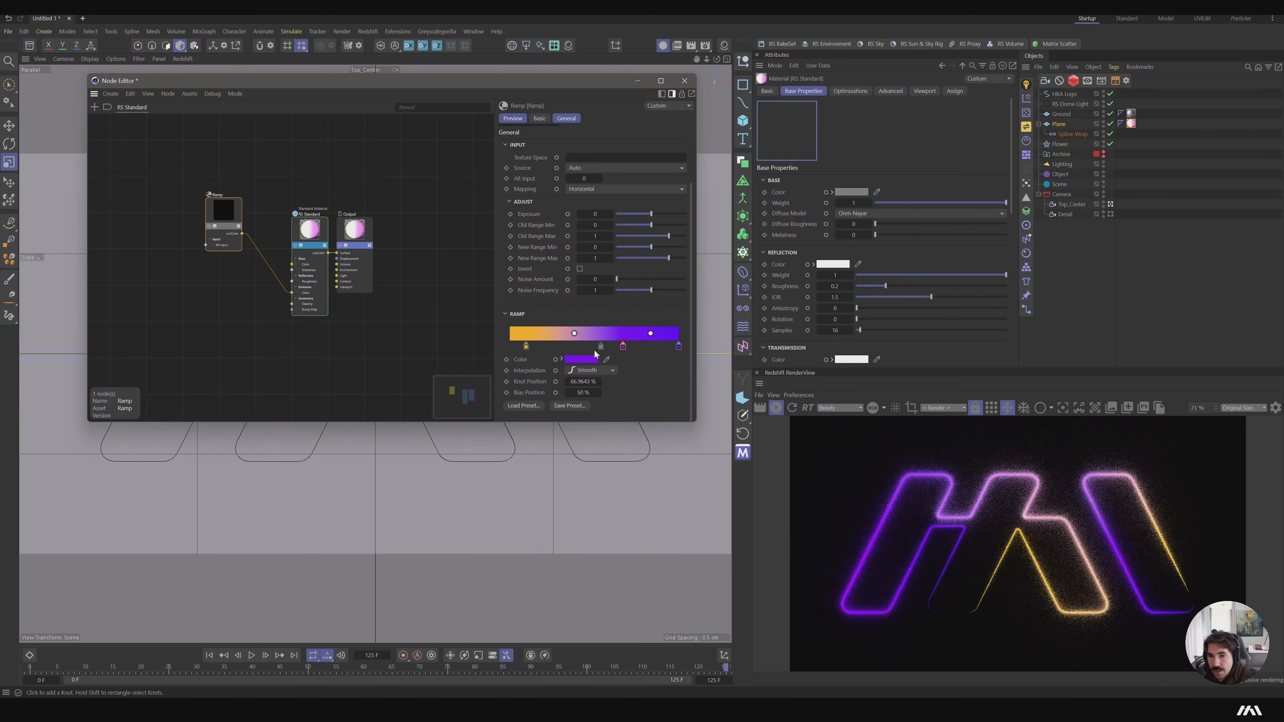
Recolor the Ramp's yellow-orange knot to blue with a hue of 212°
double_click(526, 346)
click(555, 357)
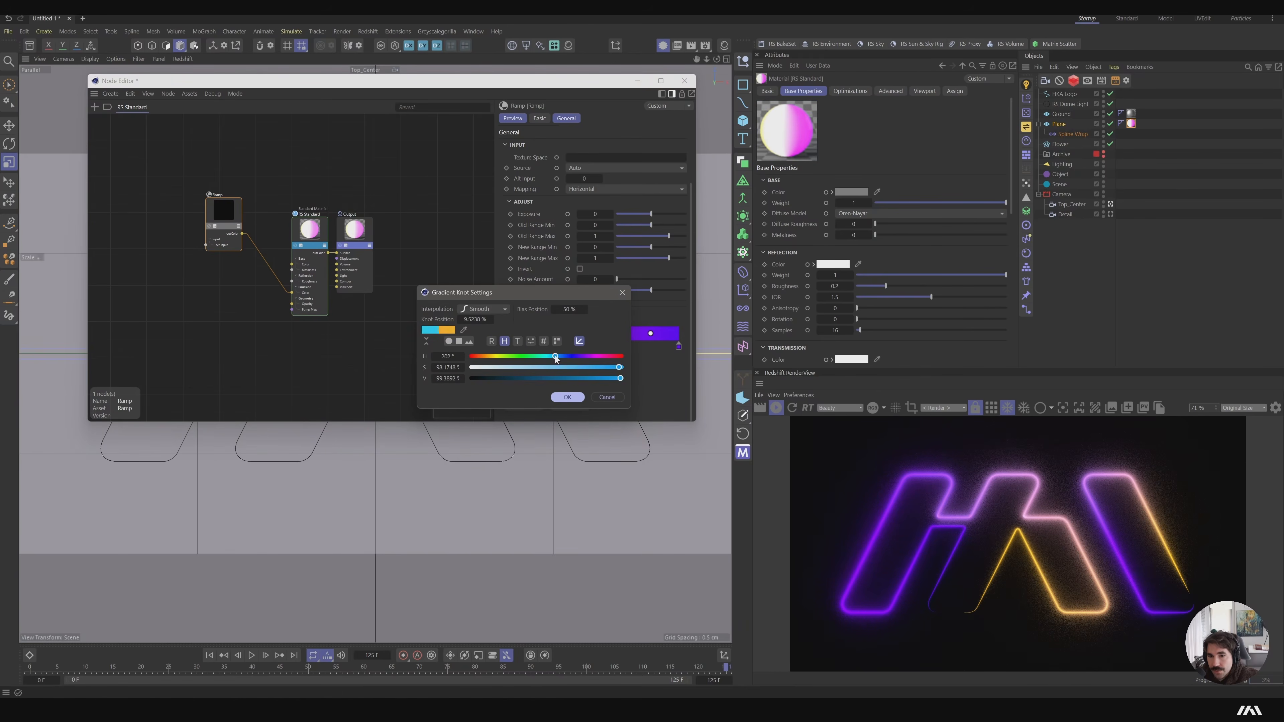
drag(555, 357, 554, 357)
click(560, 356)
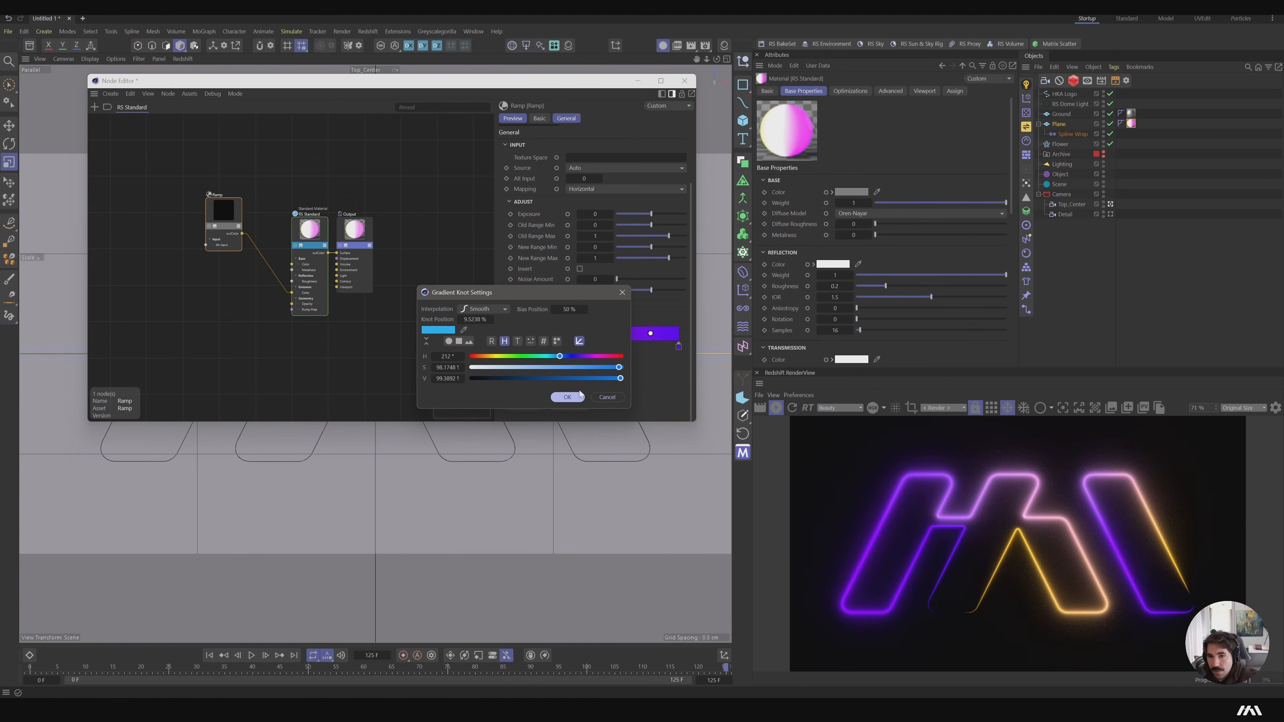
click(567, 397)
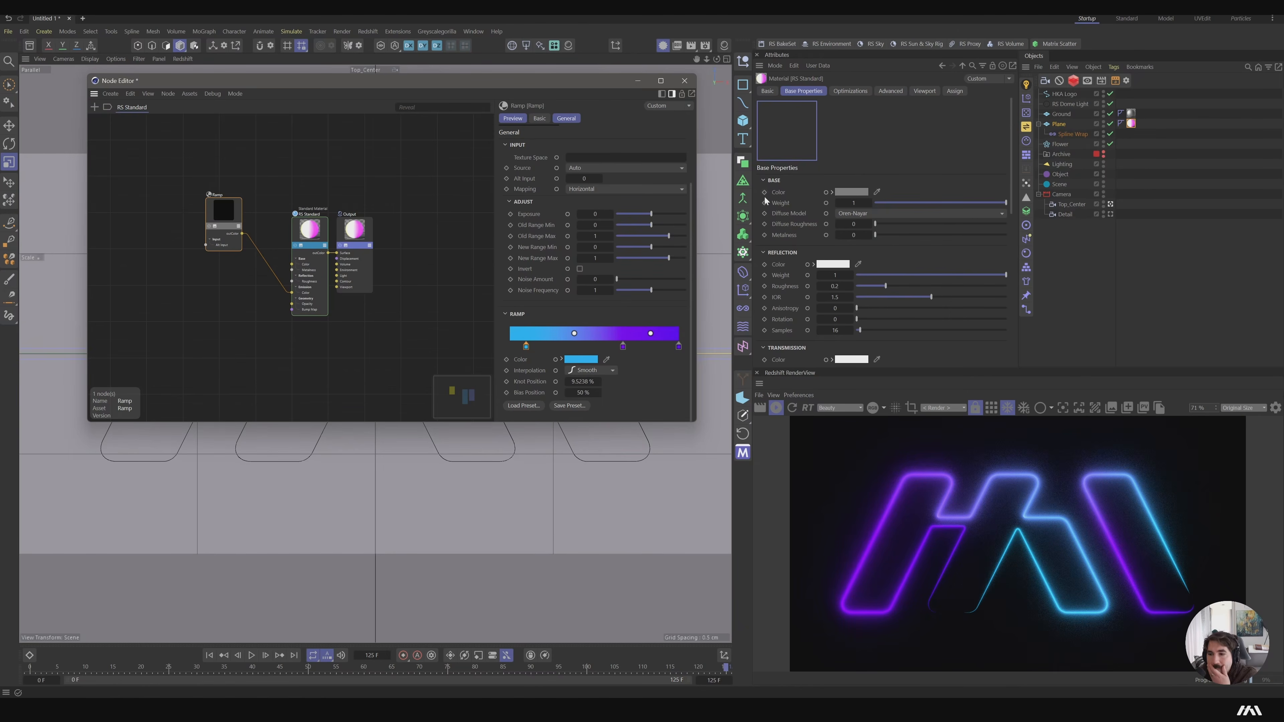
Move the Ramp node away from the RS Standard node and add a Ray Switch node to the material graph
drag(221, 216, 151, 206)
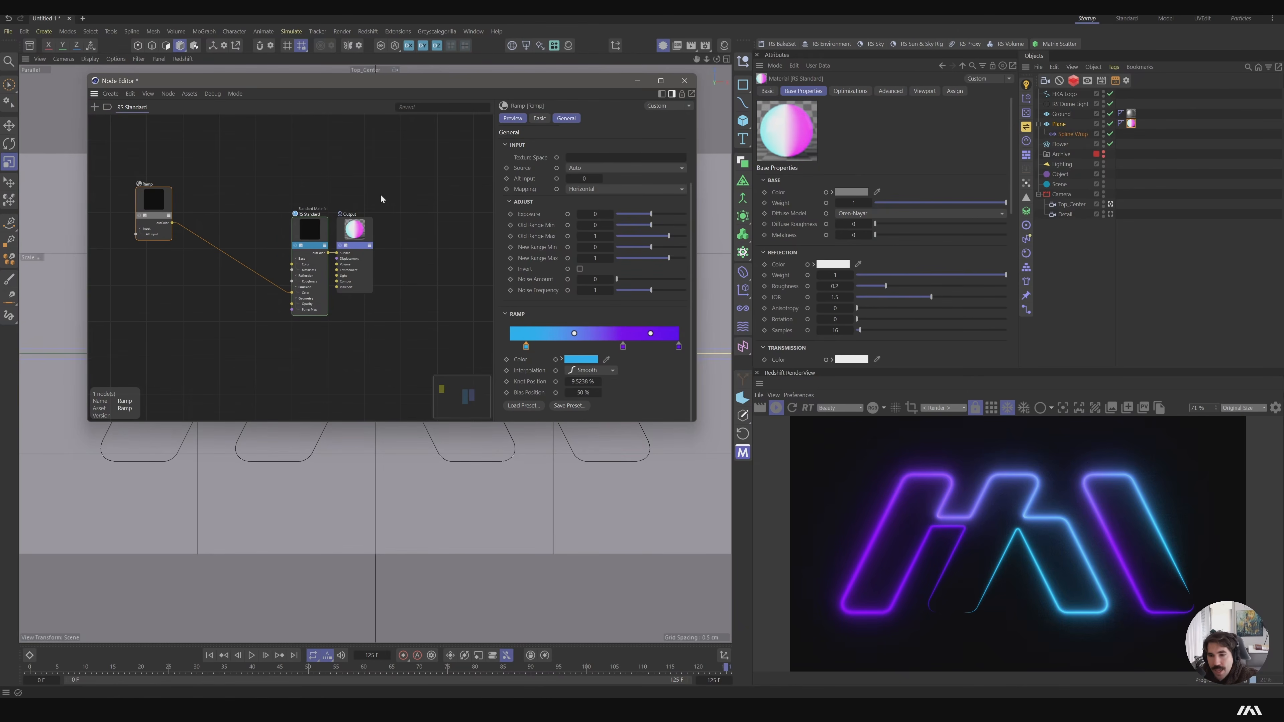
click(238, 194)
key(shift+c)
text(ray)
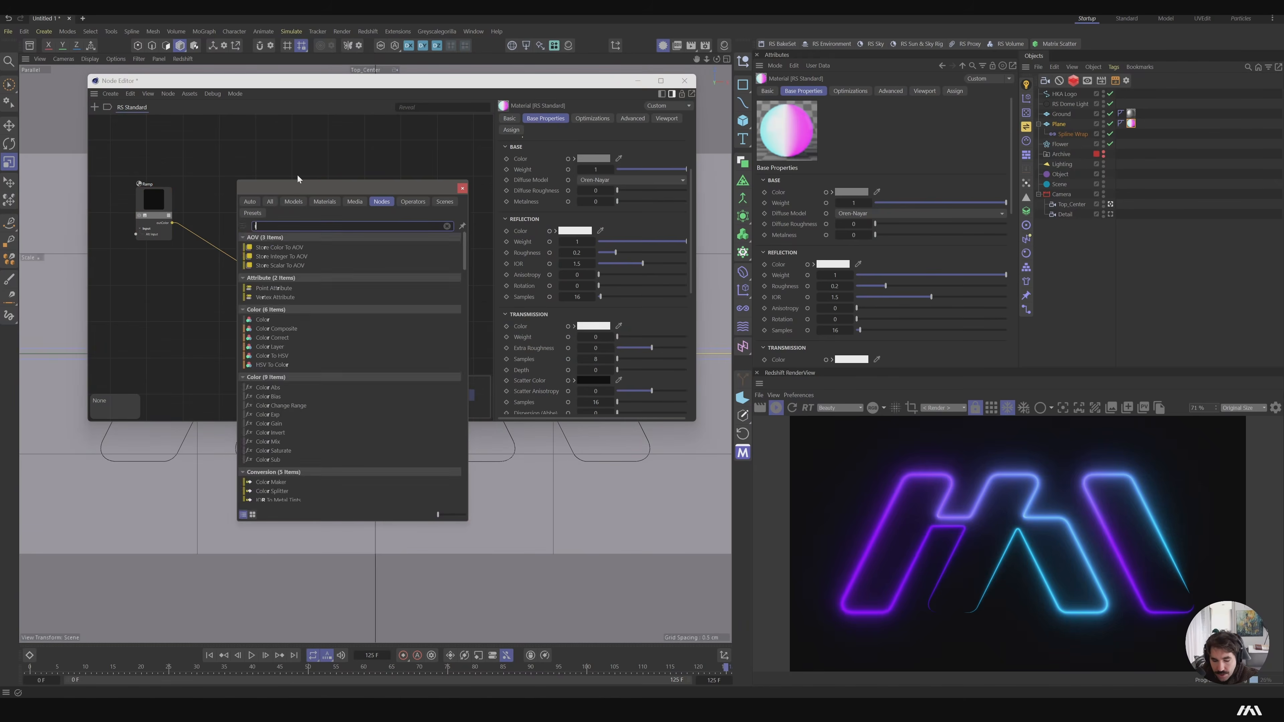
text( switch)
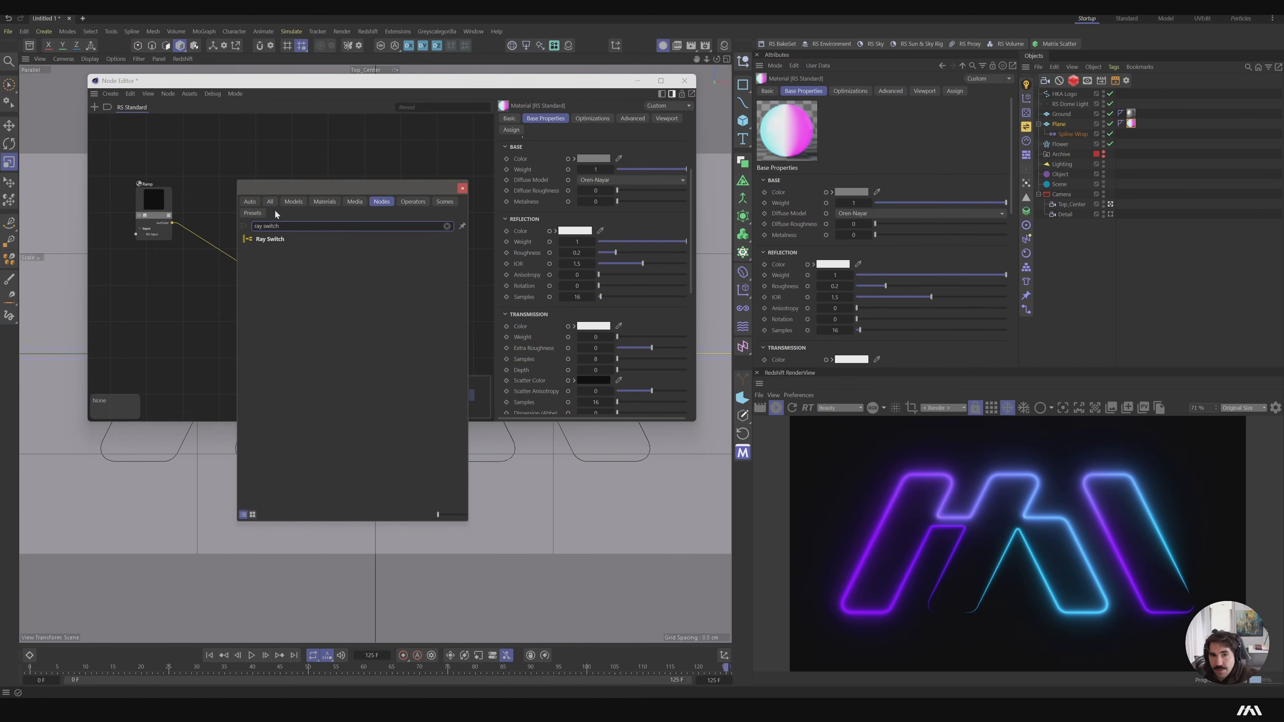
click(272, 239)
double_click(272, 239)
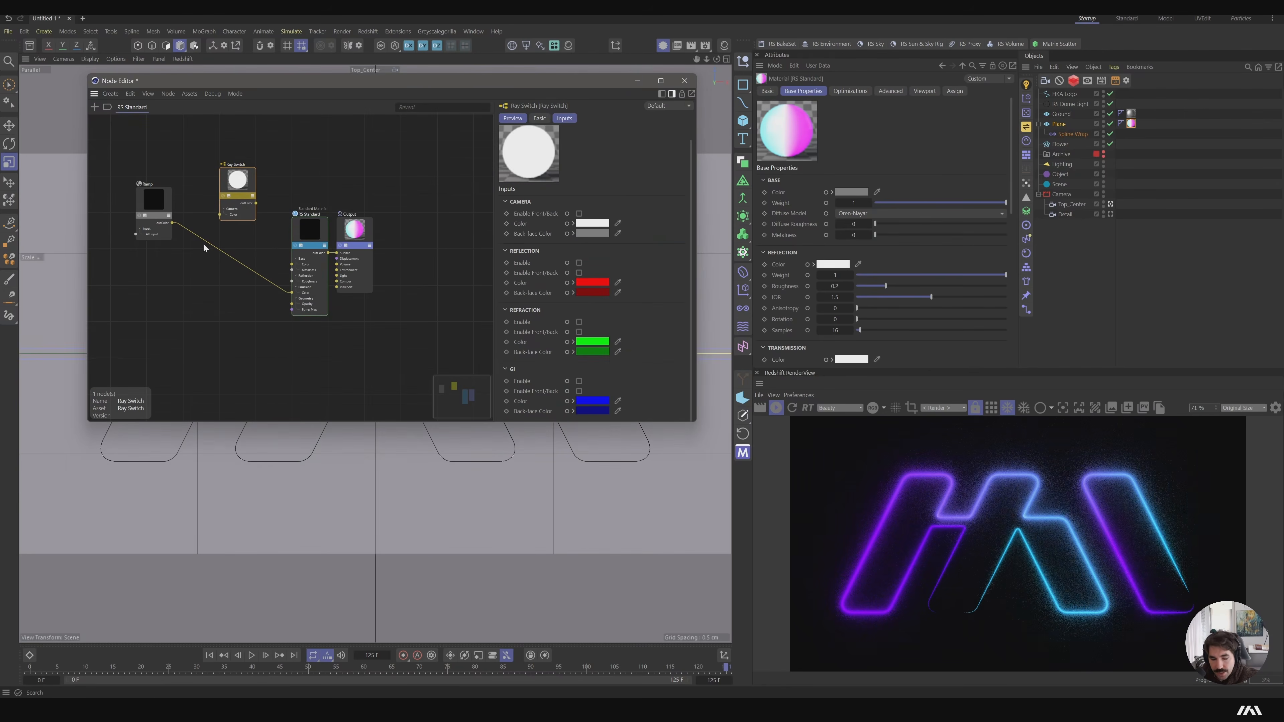
key(shift+c)
text(ray)
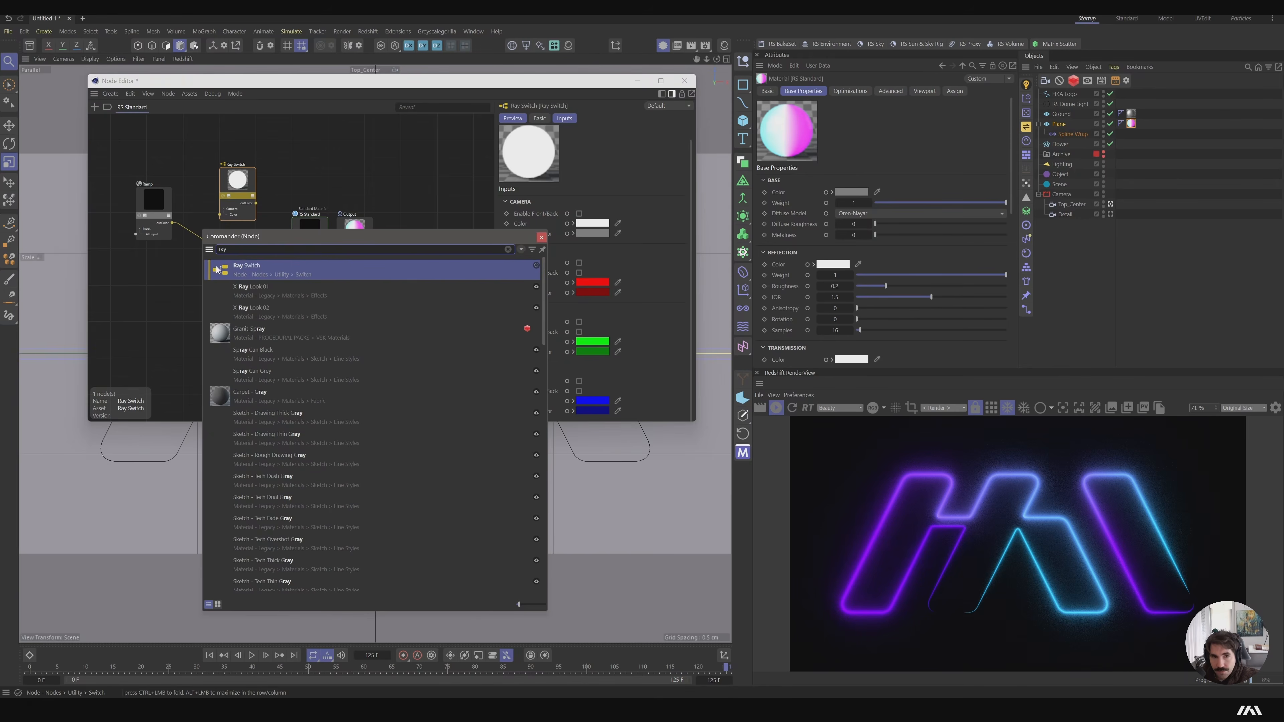
double_click(231, 271)
drag(287, 267, 225, 285)
key(ctrl+z)
key(ctrl+z)
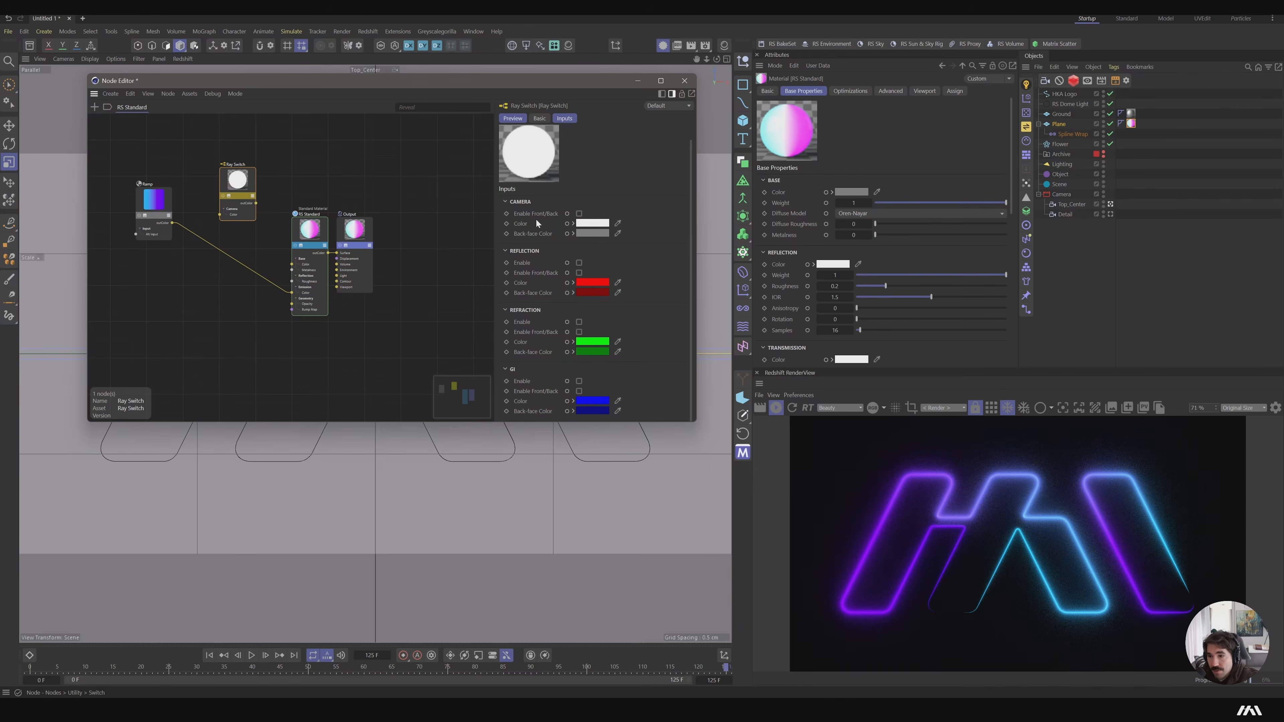
Enable front/back for the Ray Switch's camera rays and route the Ramp through its camera color into the RS Standard's emission color
click(580, 214)
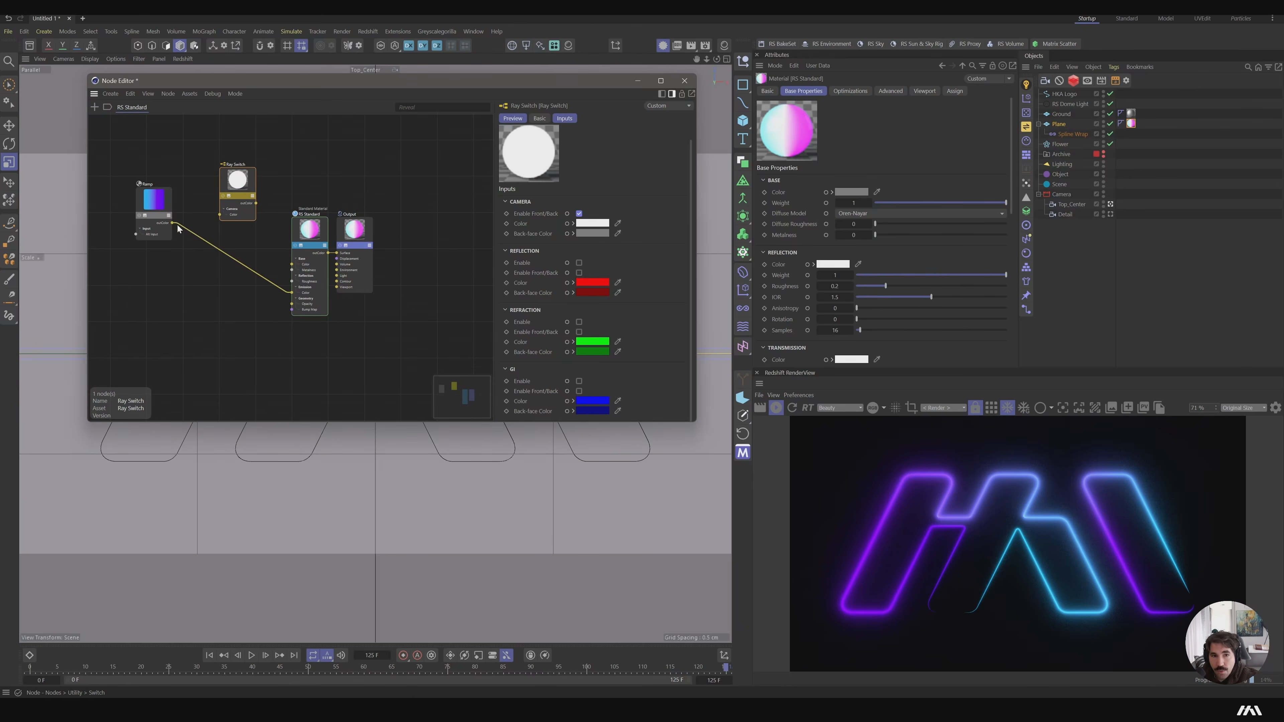
drag(172, 226, 229, 219)
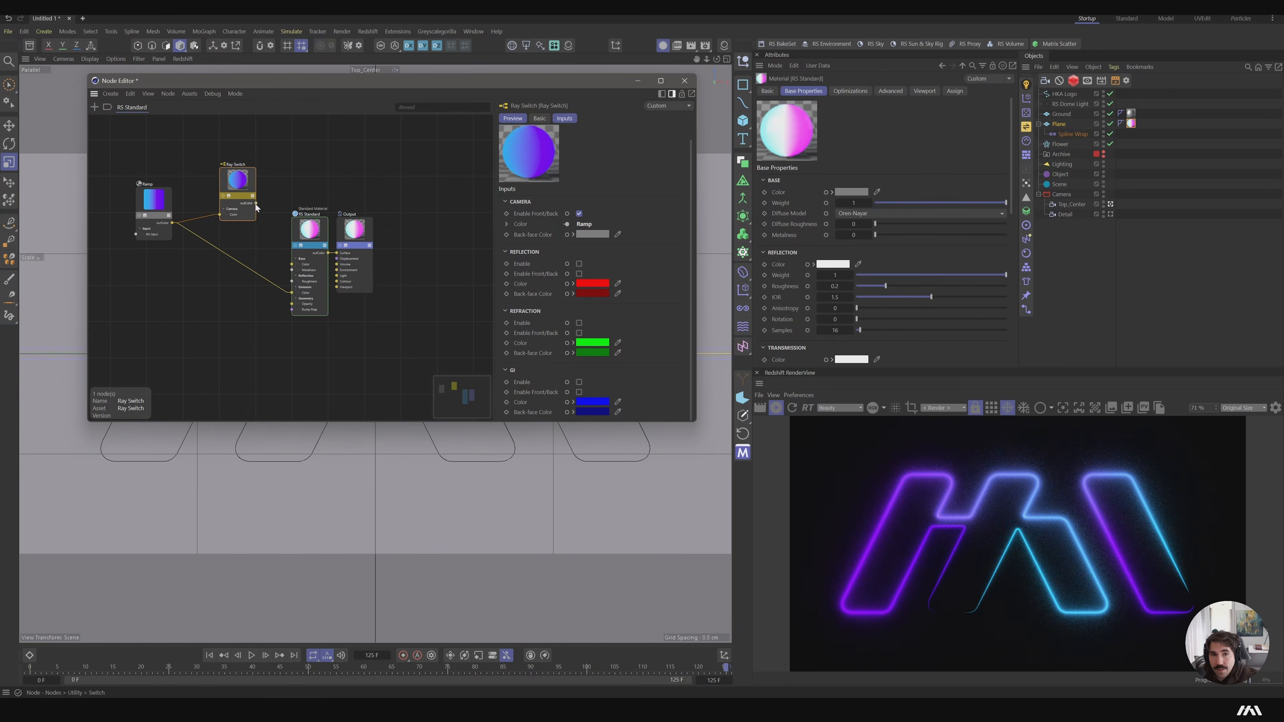
drag(309, 268, 302, 294)
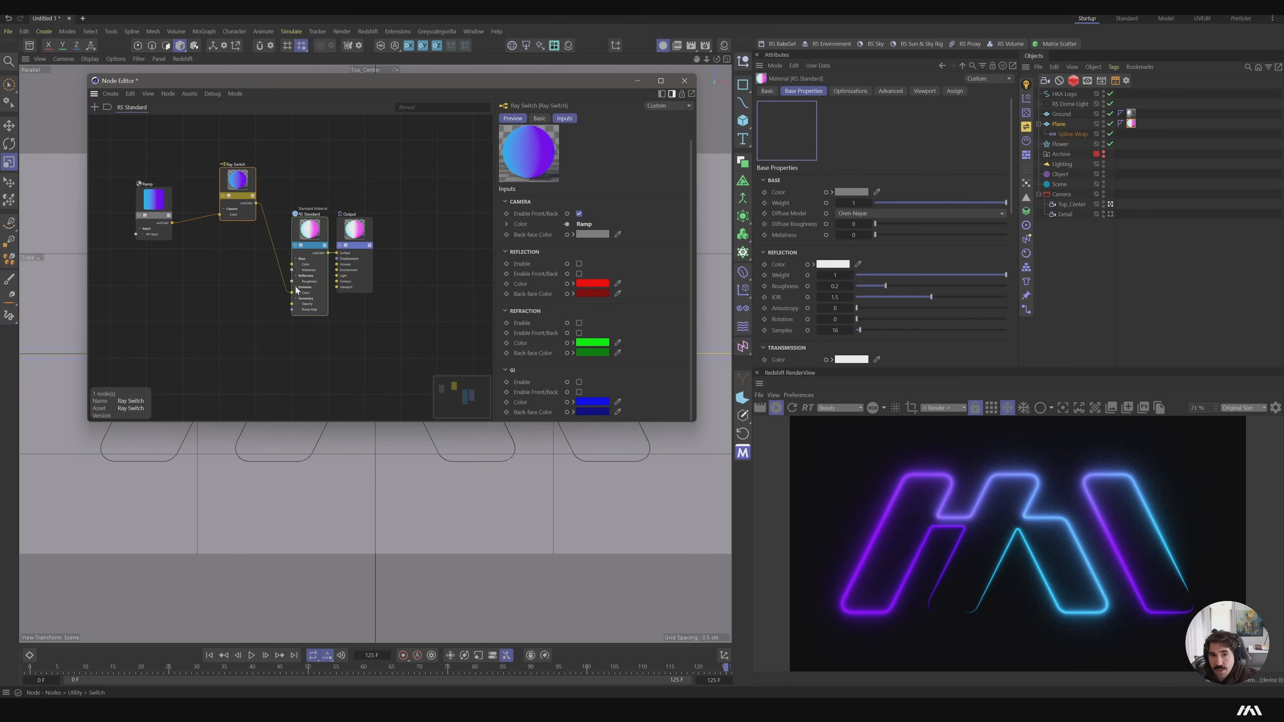
drag(242, 190, 240, 217)
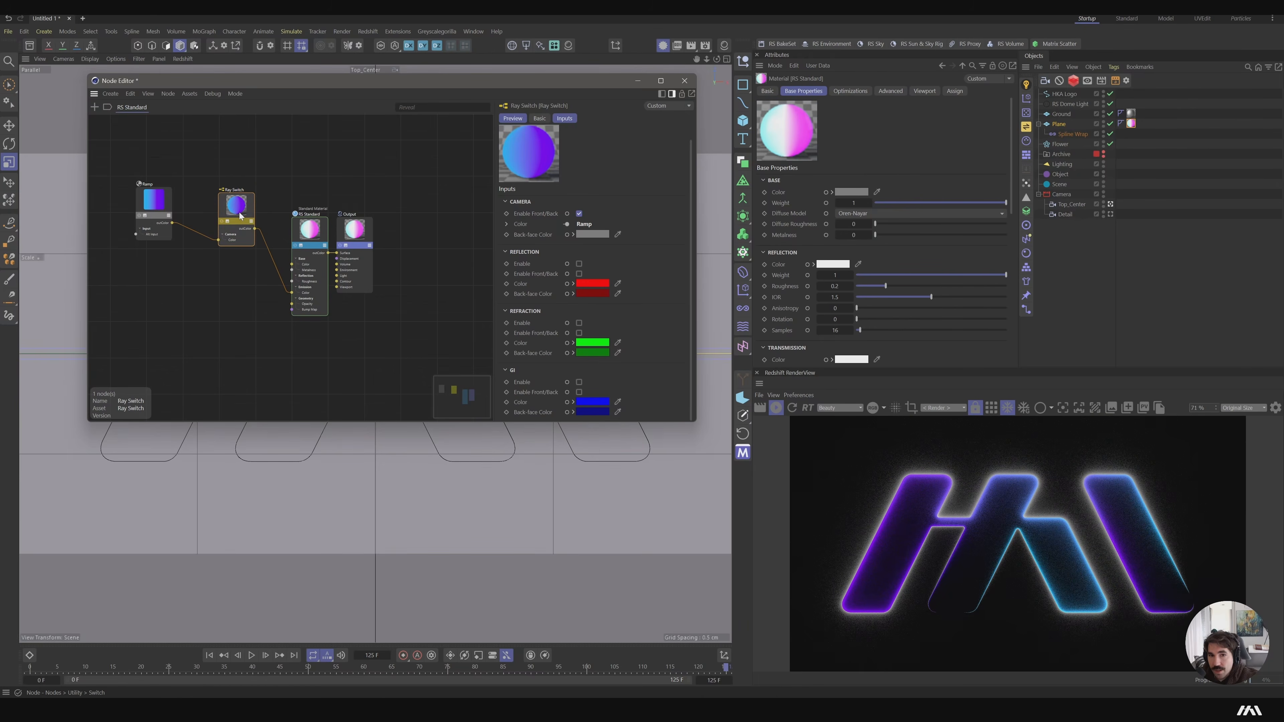
Set the Ray Switch's camera back face color to yellow
click(589, 235)
drag(625, 328, 627, 329)
drag(556, 291, 565, 284)
click(692, 247)
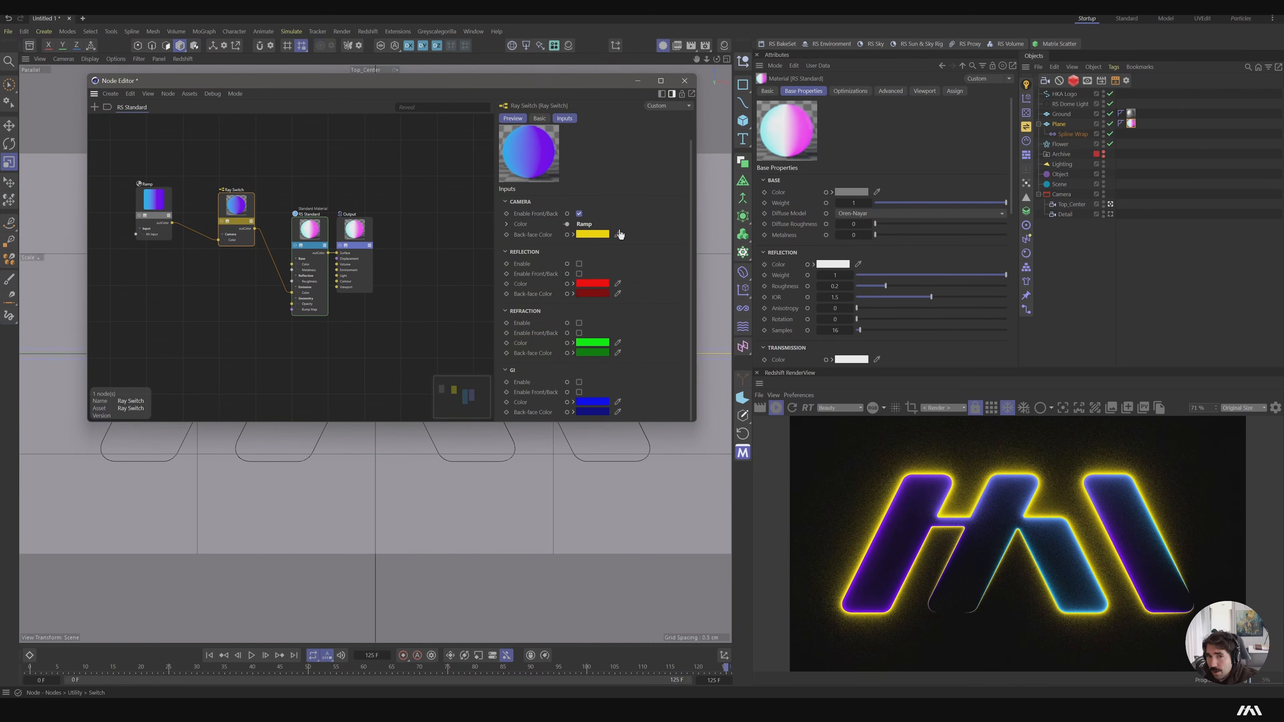
Duplicate the Ramp node and connect the copy to the Ray Switch's camera back face color
click(157, 206)
ctrl+drag(159, 208, 235, 209)
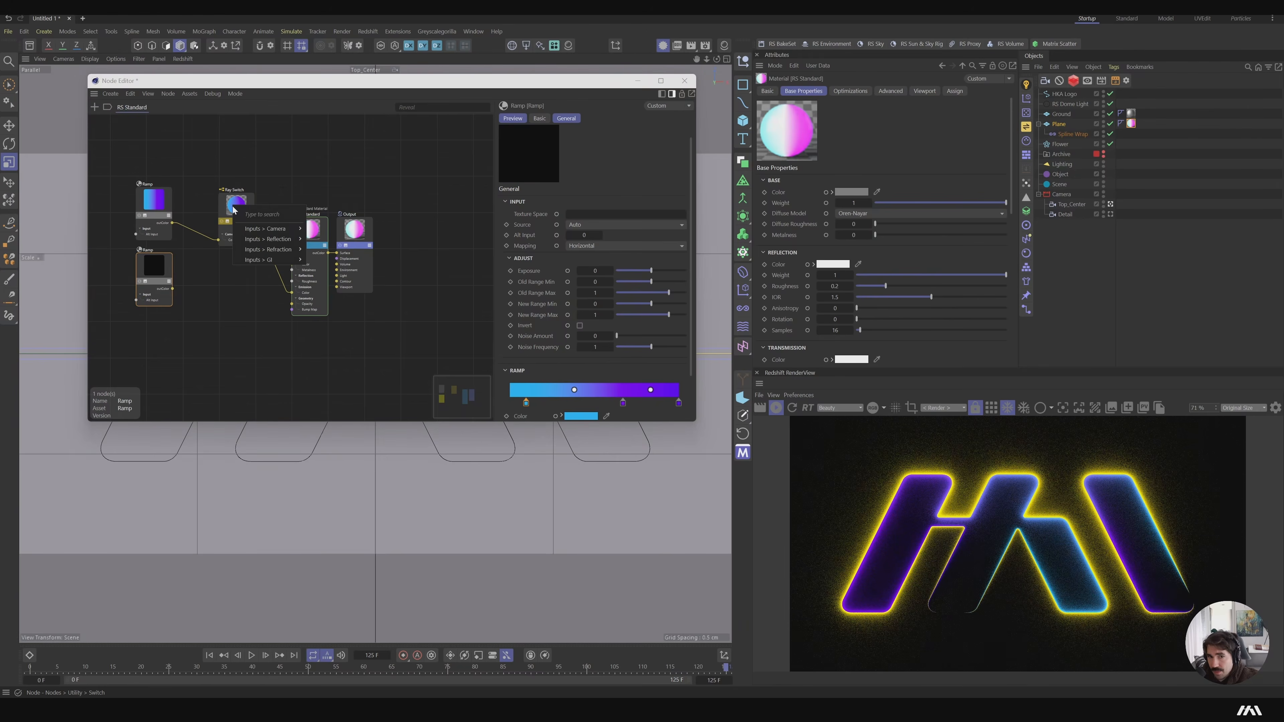
mouse_move(272, 229)
click(325, 250)
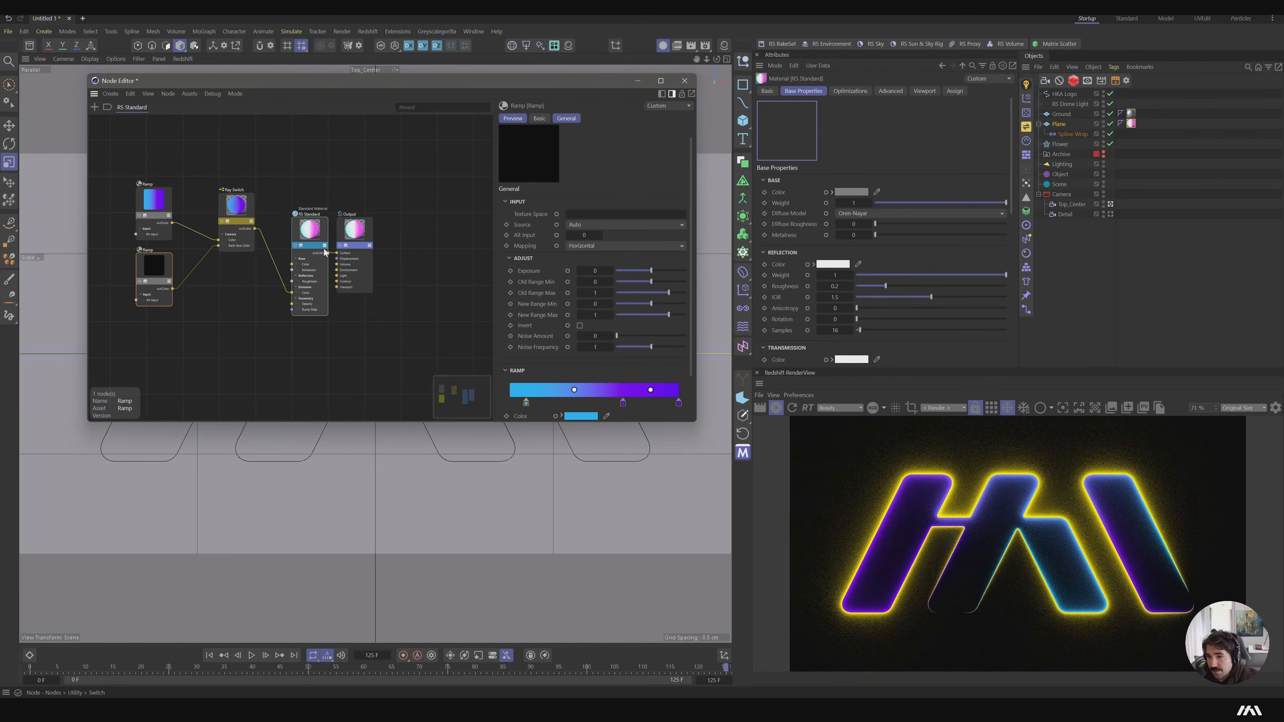
Rearrange the duplicate Ramp's purple and blue knots and add a yellow knot at about 55%
drag(526, 404, 568, 394)
click(602, 392)
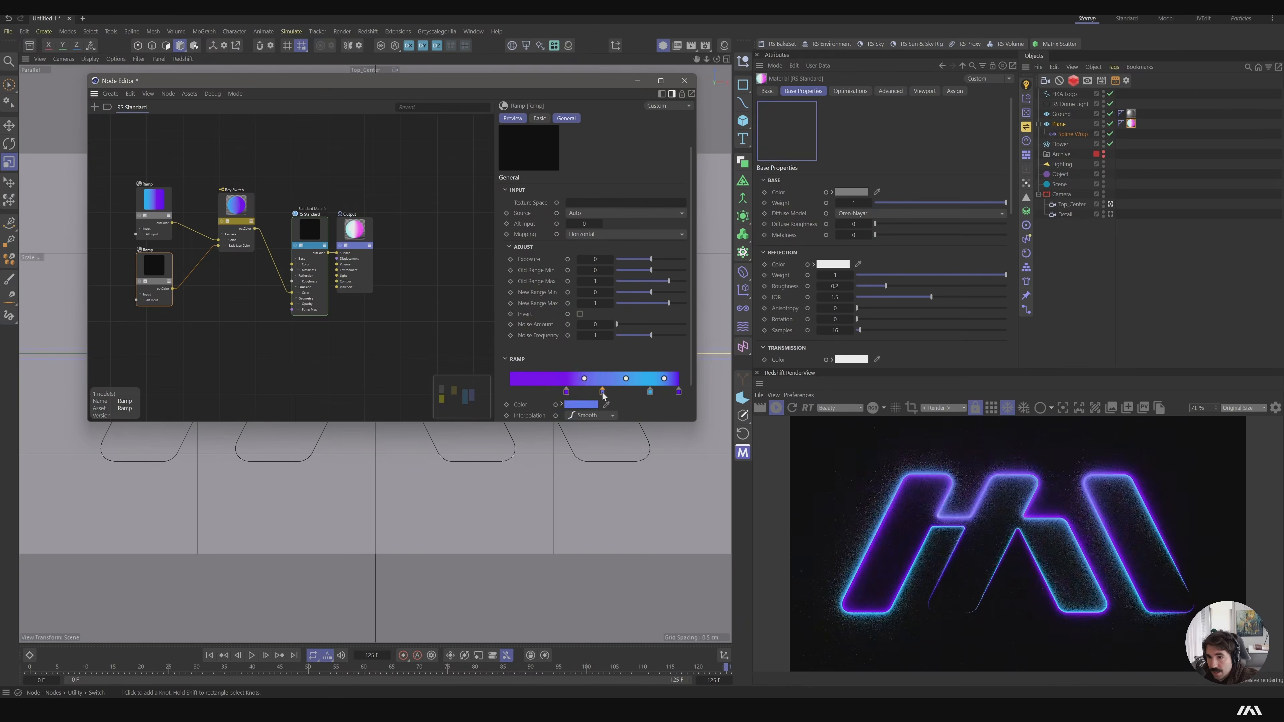
double_click(602, 393)
click(566, 401)
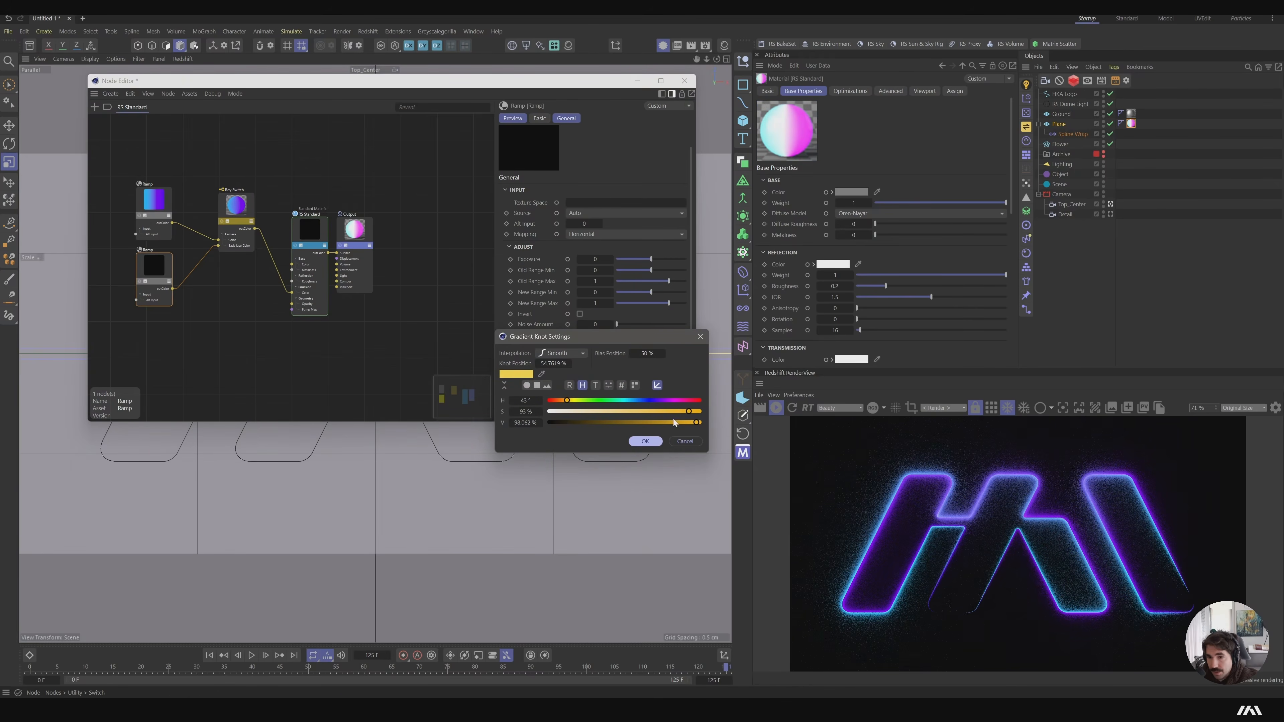
click(645, 441)
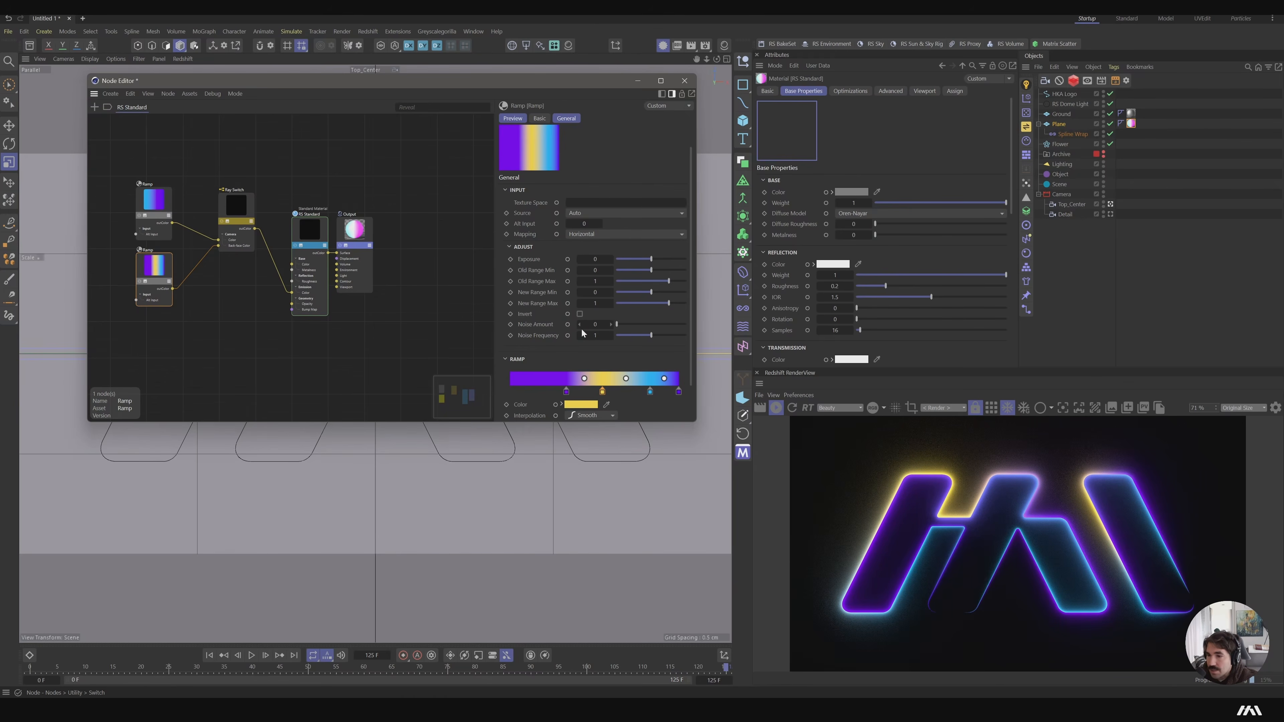
Shift the duplicate Ramp's yellow knot toward orange with a hue of 31°
double_click(602, 391)
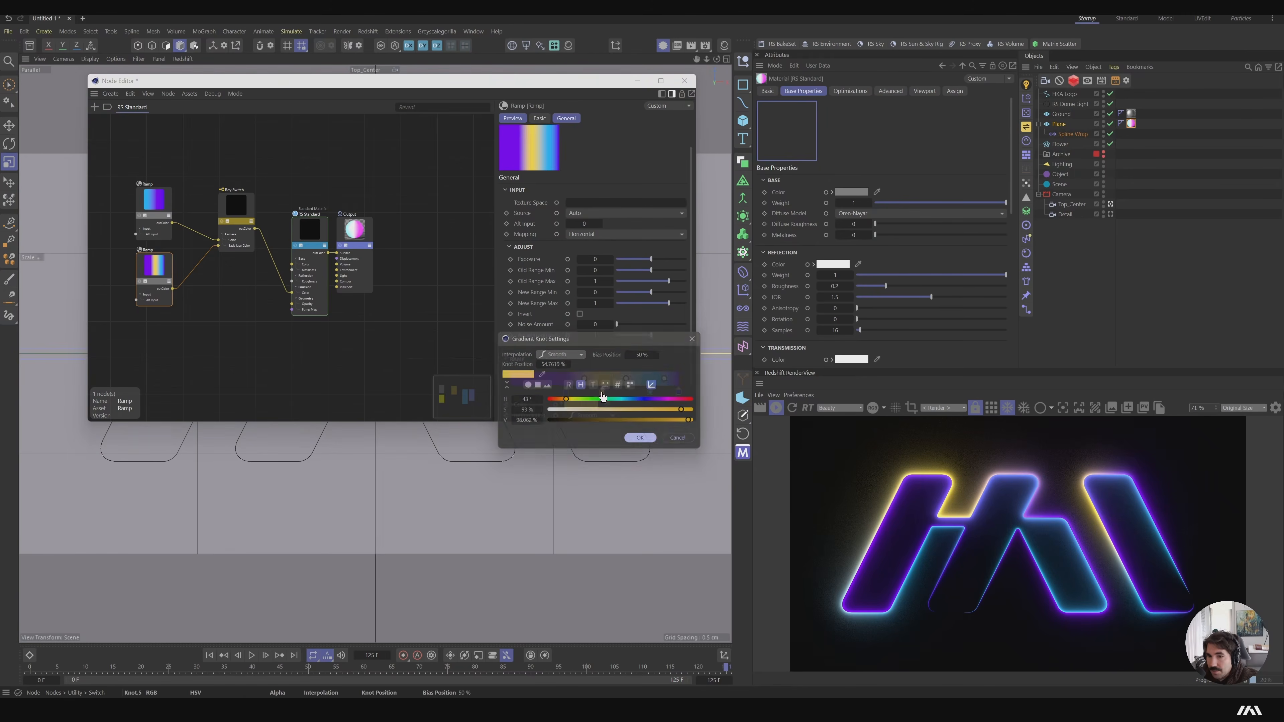
drag(565, 400, 565, 401)
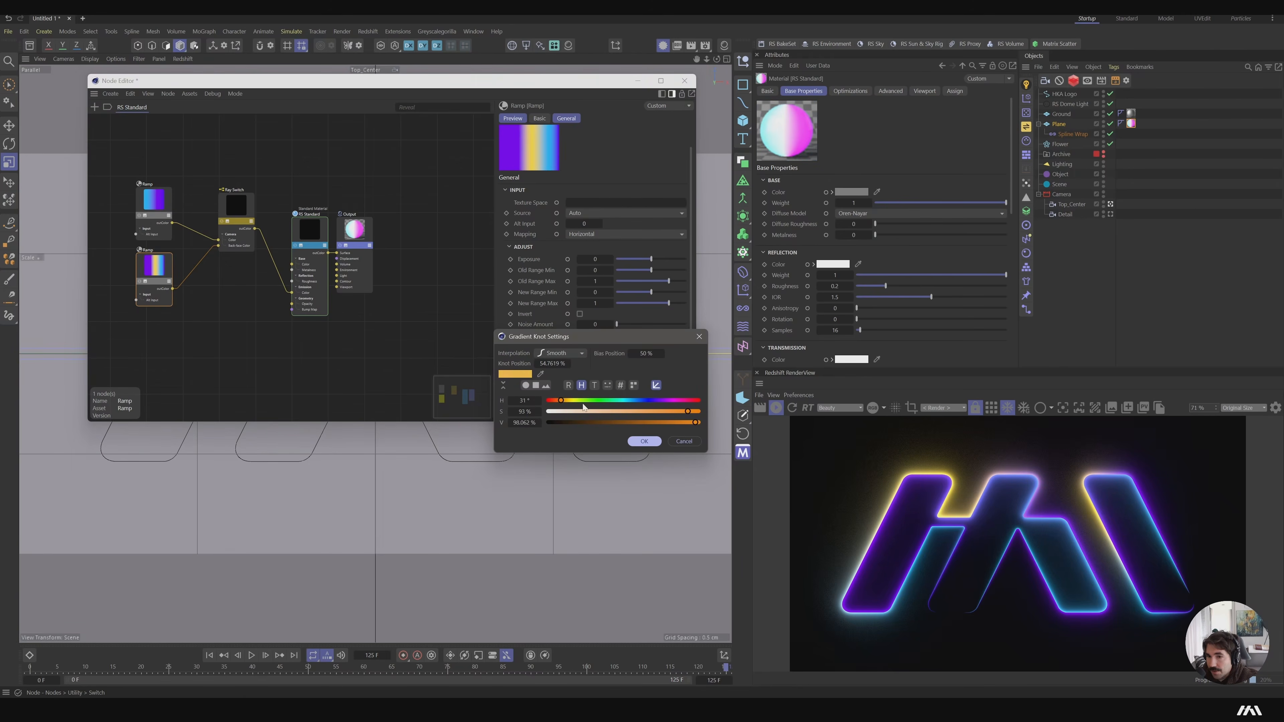
click(644, 441)
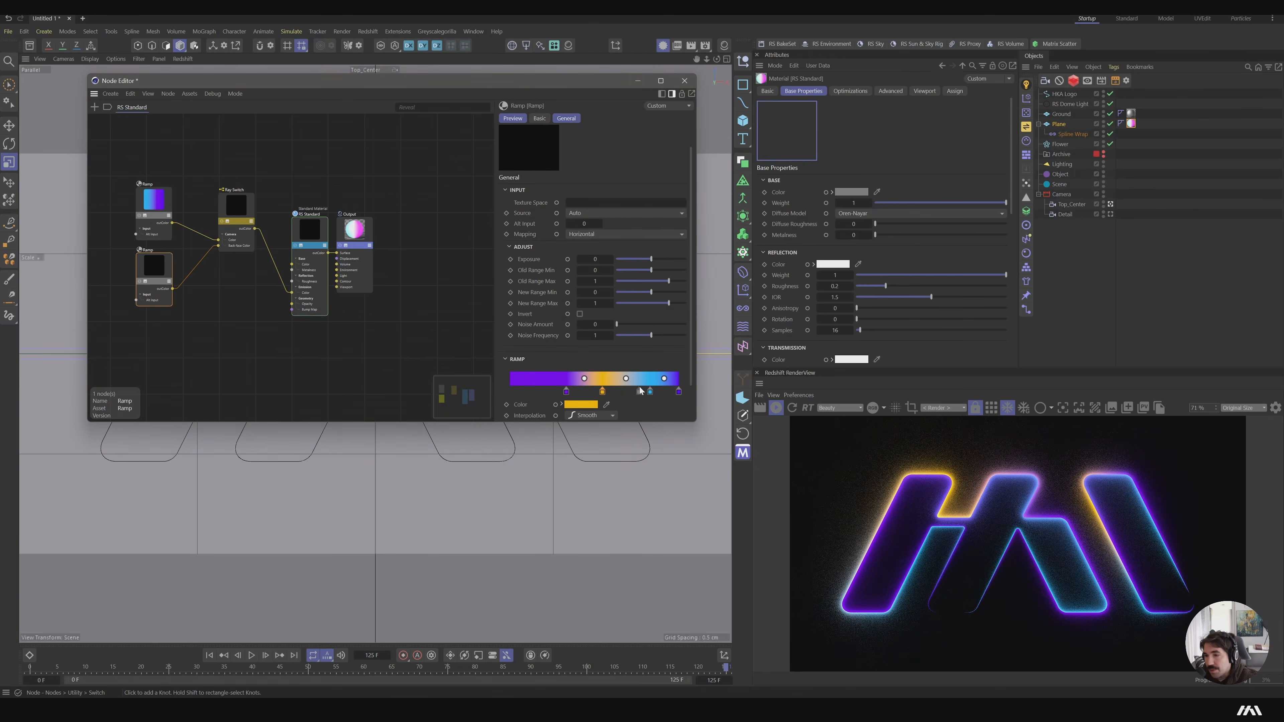
Close the Node Editor and scrub the animation back to frame 37 and on to frame 97 to check the glow
click(685, 81)
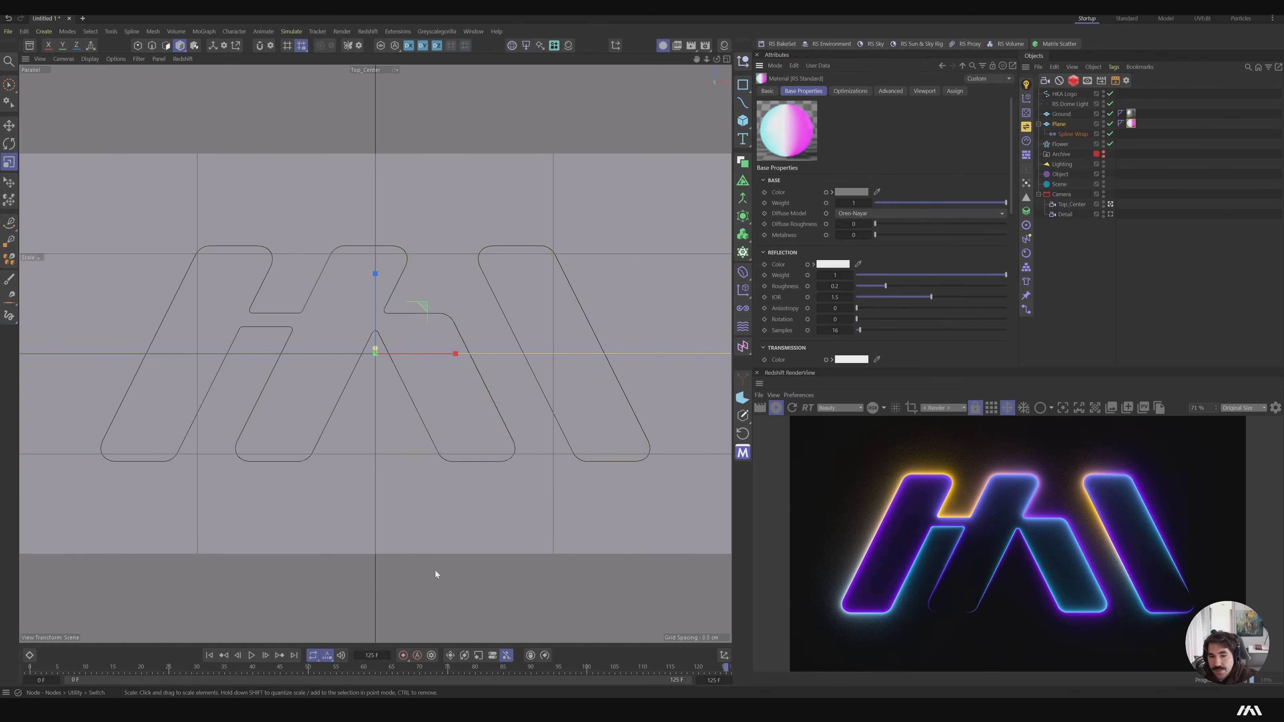
drag(331, 668, 239, 673)
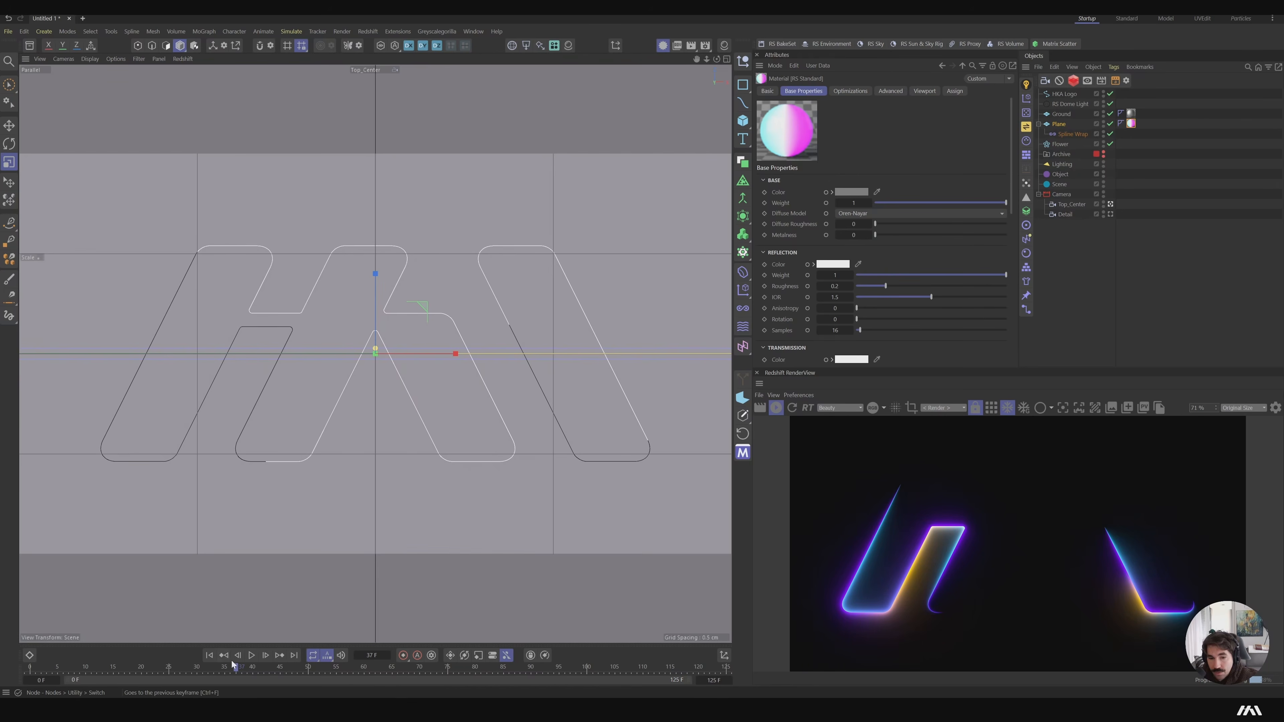
drag(236, 667, 570, 690)
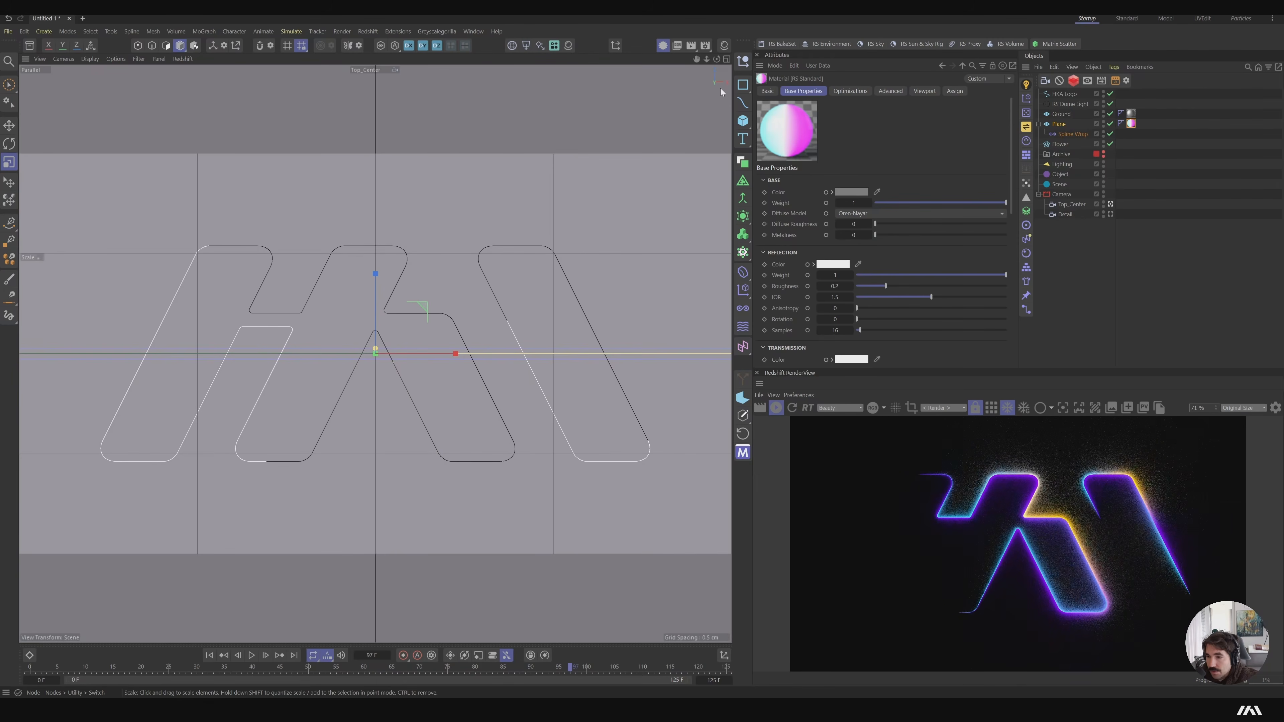
Leave the Top_Center camera and set up an angled perspective view of the whole logo outline from above
click(1110, 205)
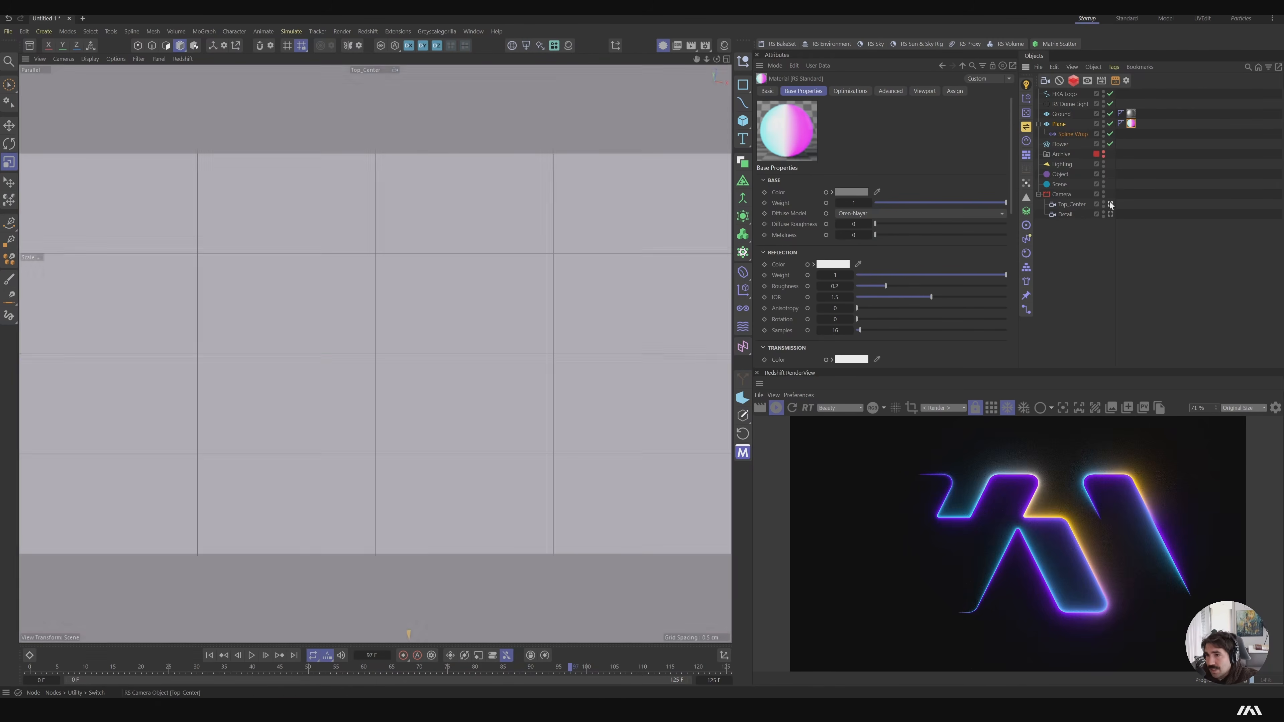
alt+drag(645, 267, 638, 237)
alt+right_drag(394, 315, 438, 330)
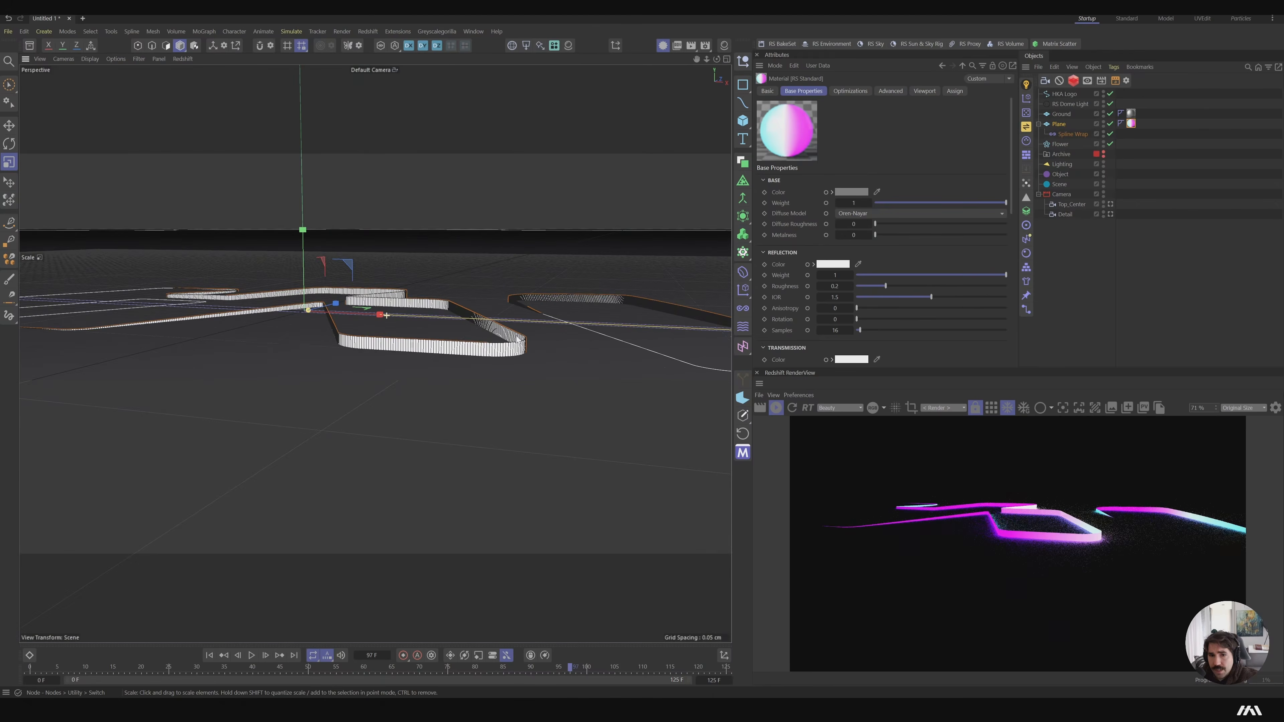
alt+drag(438, 332, 439, 392)
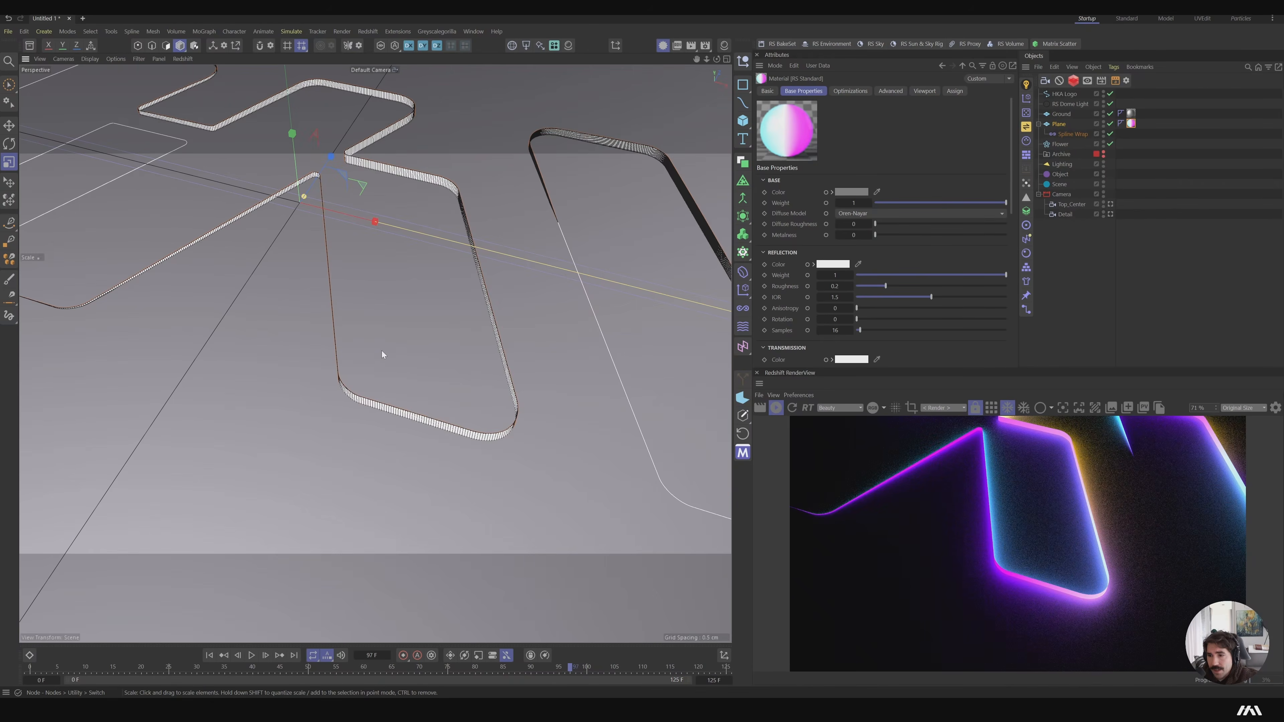
alt+drag(382, 355, 410, 396)
alt+right_drag(402, 378, 427, 365)
alt+drag(416, 375, 363, 348)
alt+middle_drag(450, 322, 364, 314)
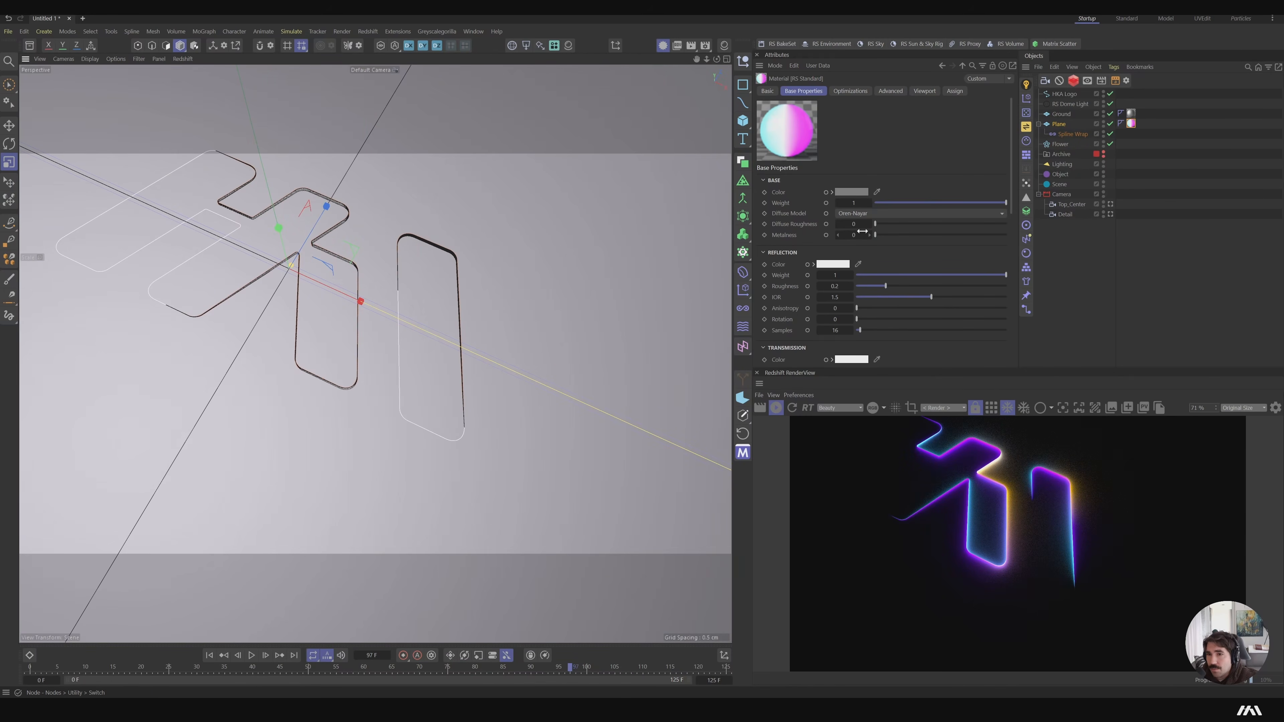
Add a perspective RS Camera with a 300 mm focal length and look through it
click(1045, 82)
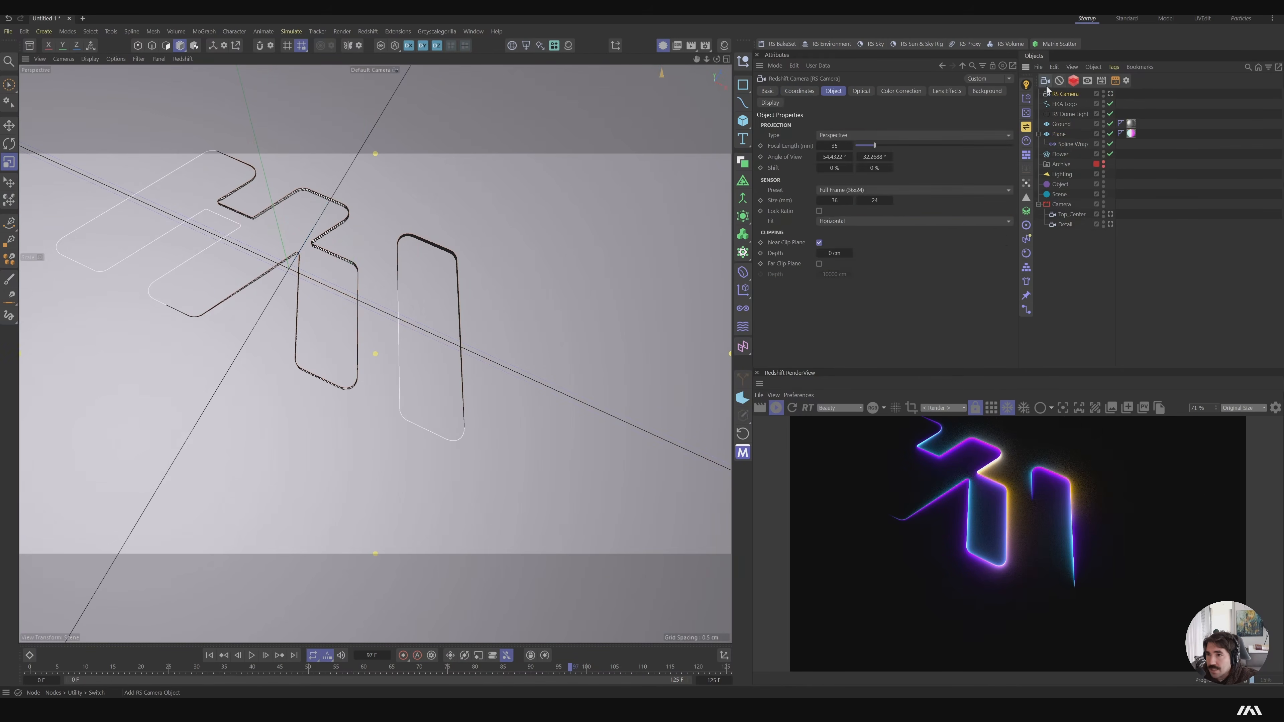
click(840, 135)
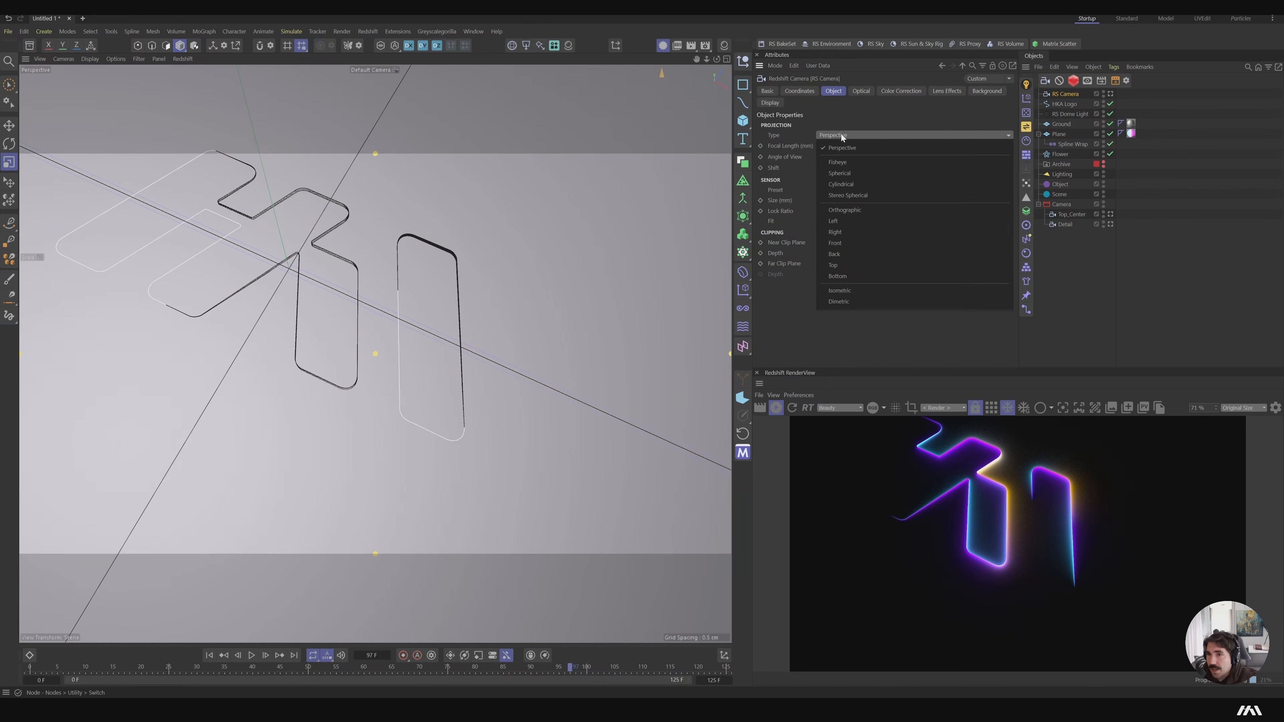
click(840, 135)
click(834, 146)
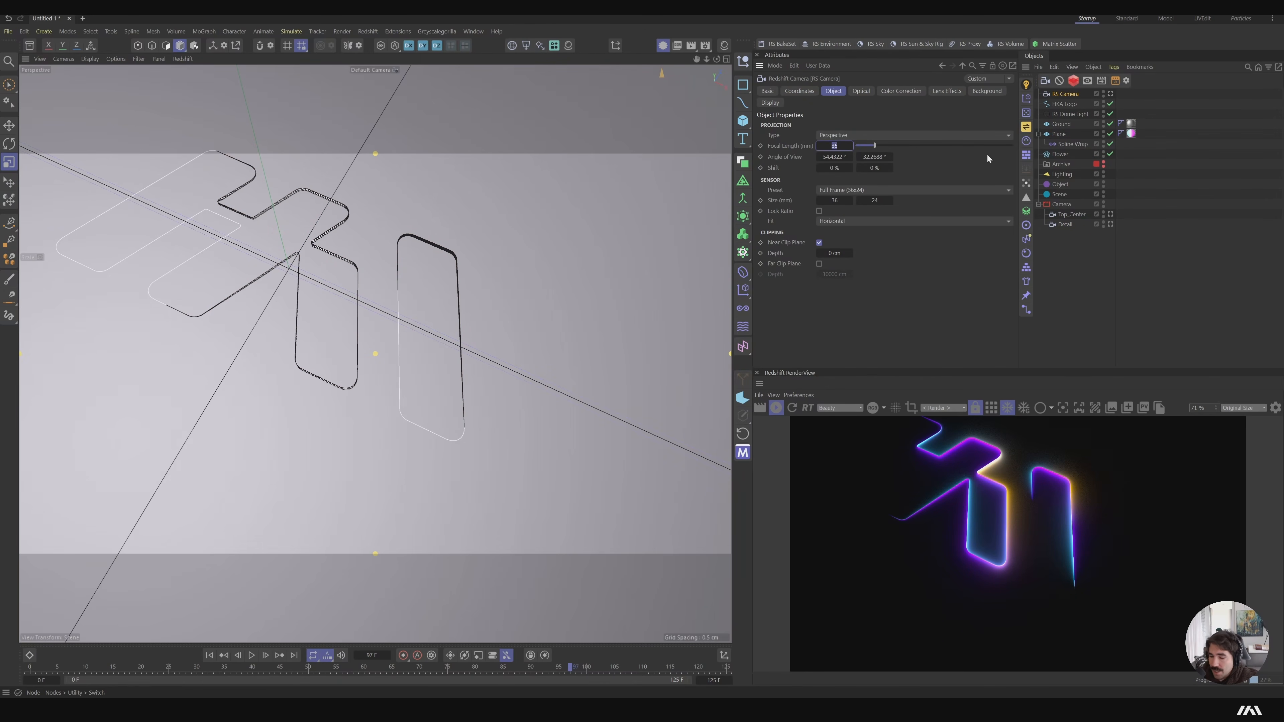
text(300)
key(Return)
click(1110, 93)
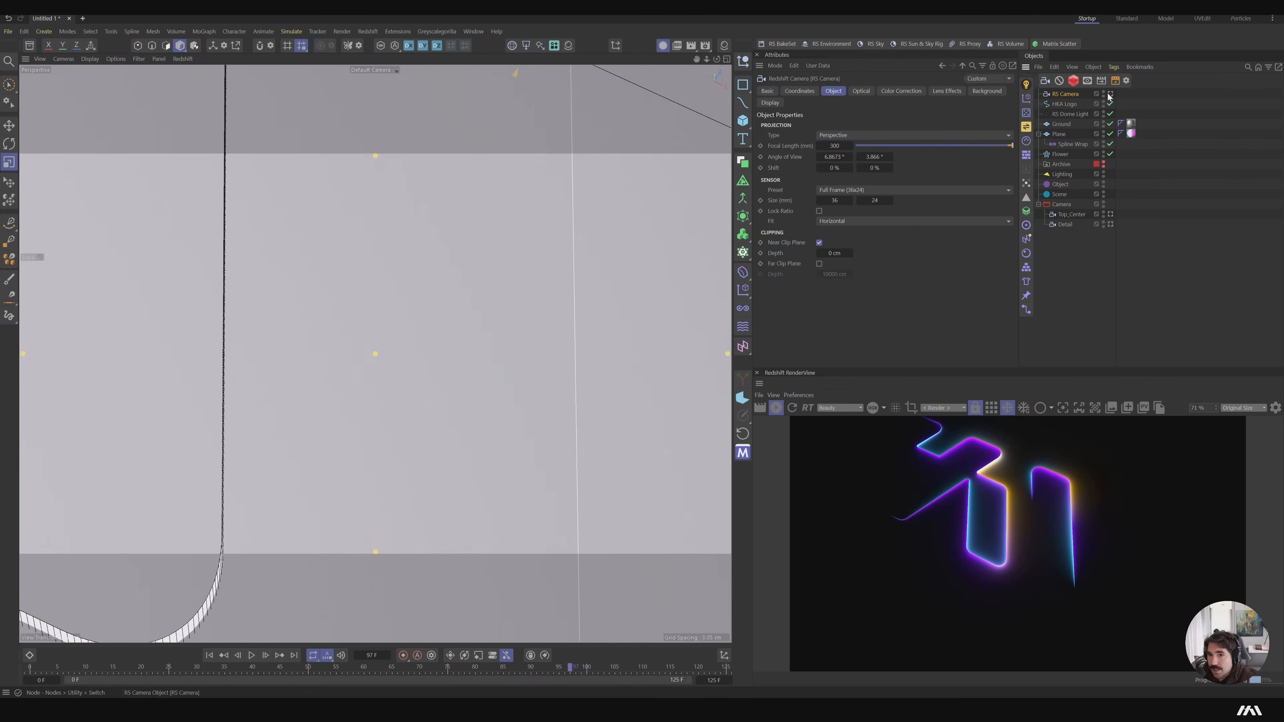
Frame a close-up of a rounded lower corner of the outline through the RS Camera and move to frame 73
alt+drag(479, 324, 423, 366)
alt+middle_drag(427, 368, 494, 391)
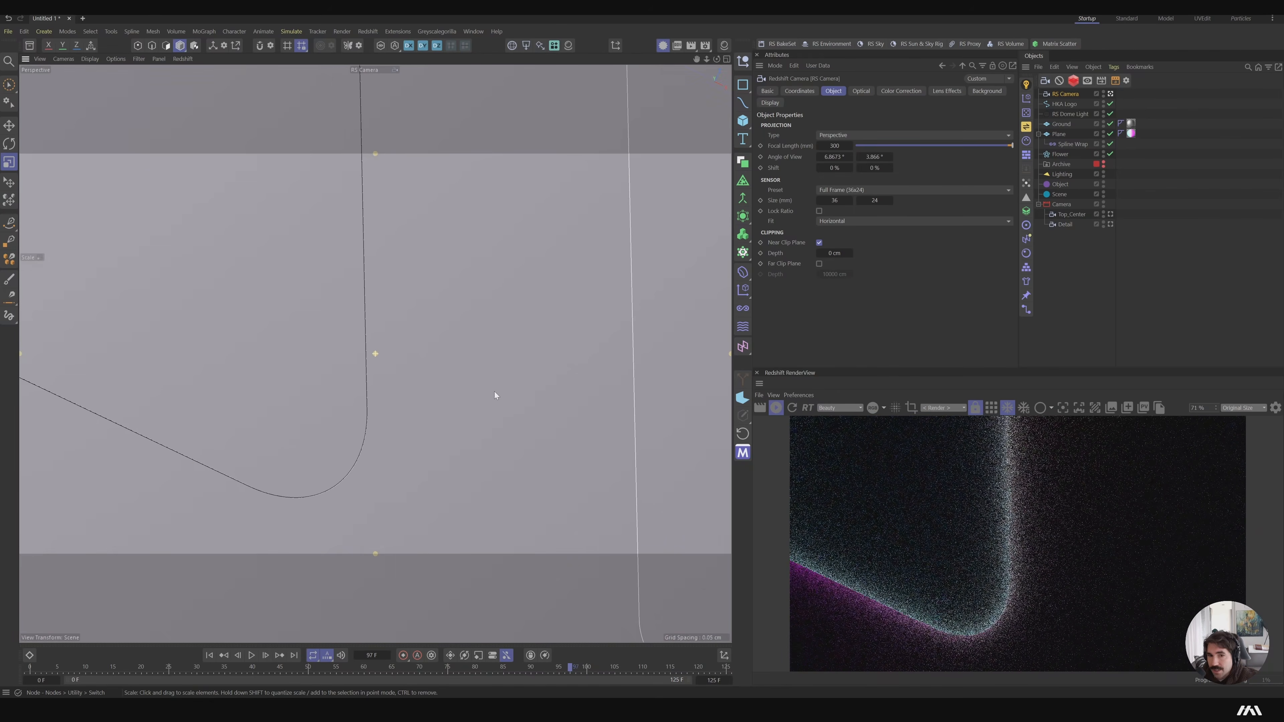
alt+drag(472, 395, 357, 420)
drag(299, 669, 372, 672)
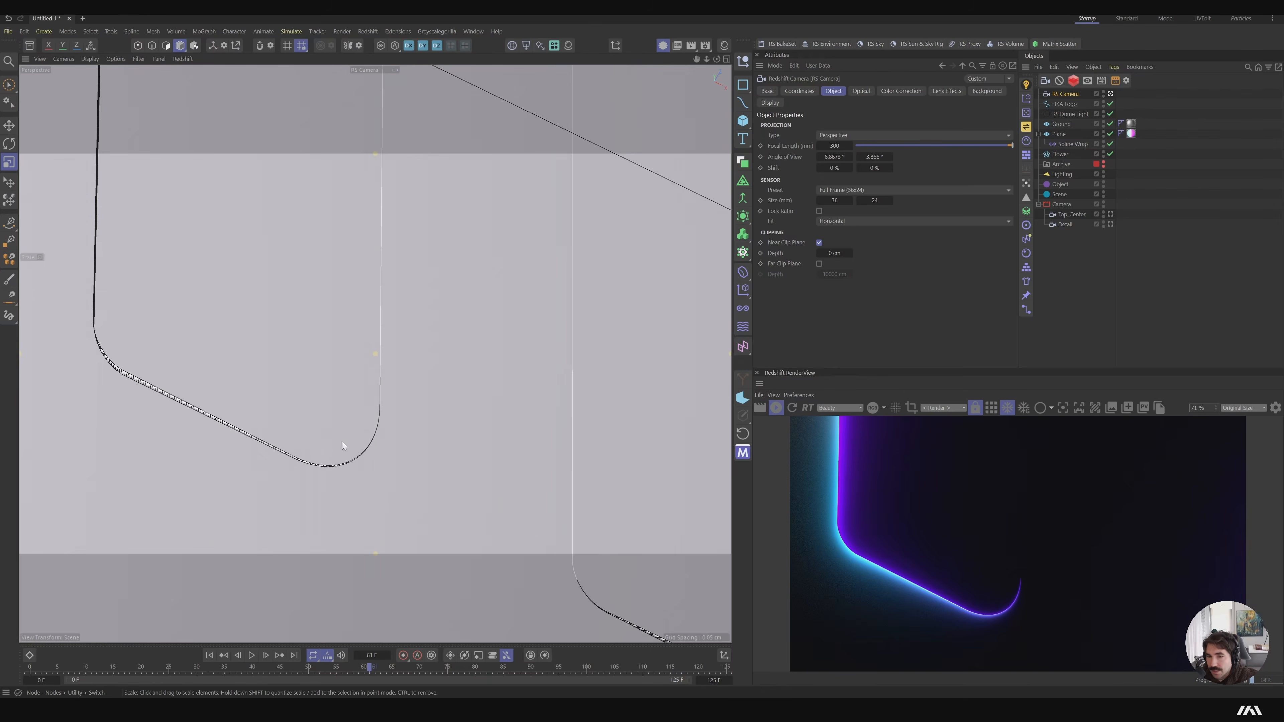
alt+drag(345, 450, 342, 451)
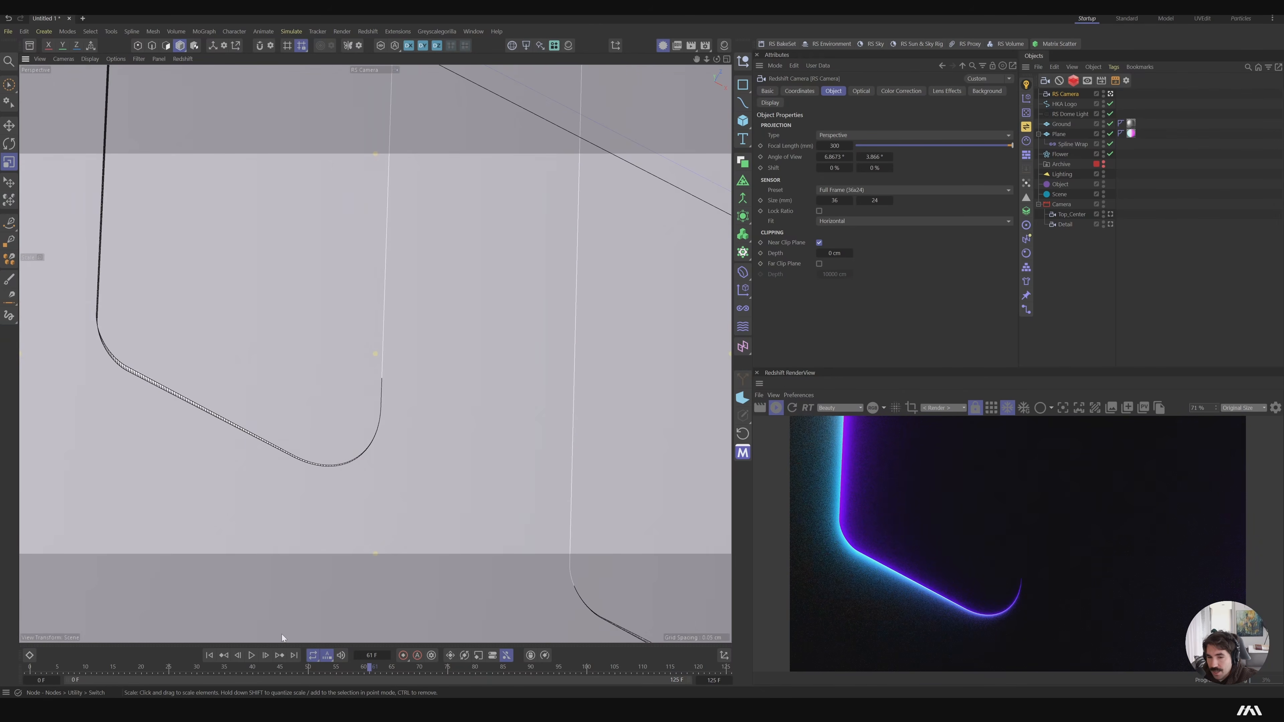
drag(369, 667, 488, 679)
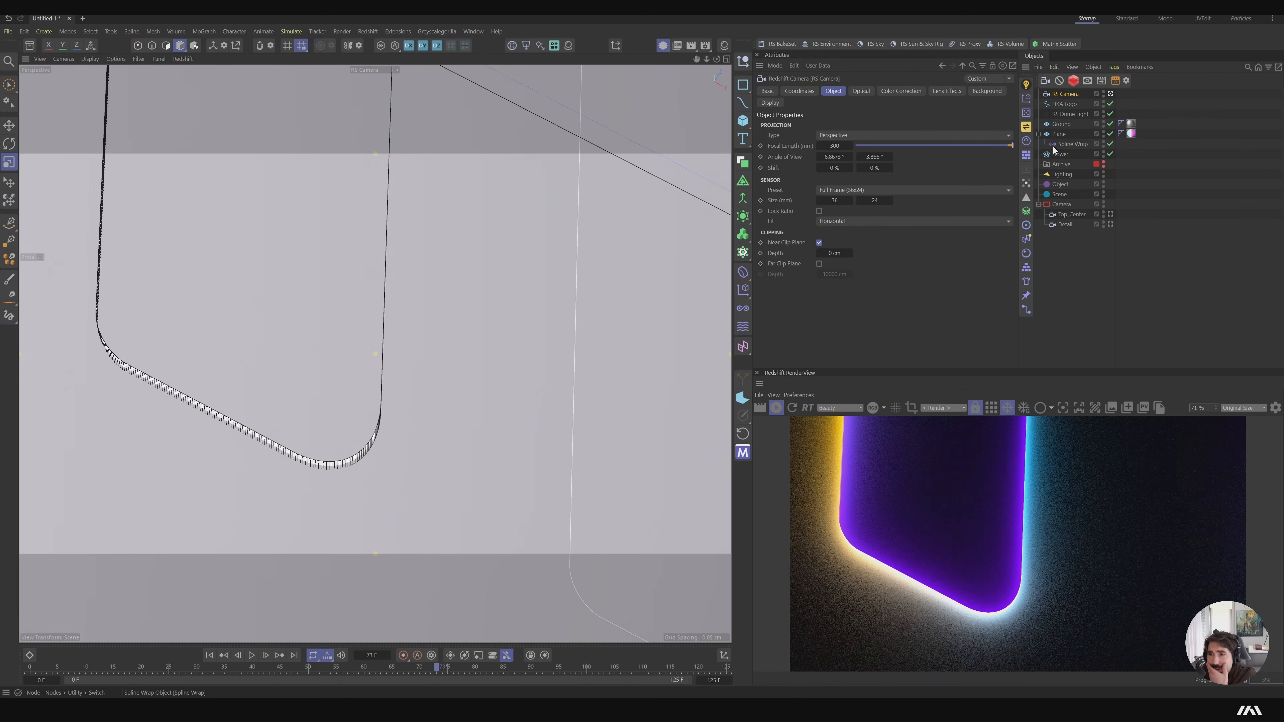
Enable bokeh on the RS Camera and lower its aperture to 0.1
click(861, 93)
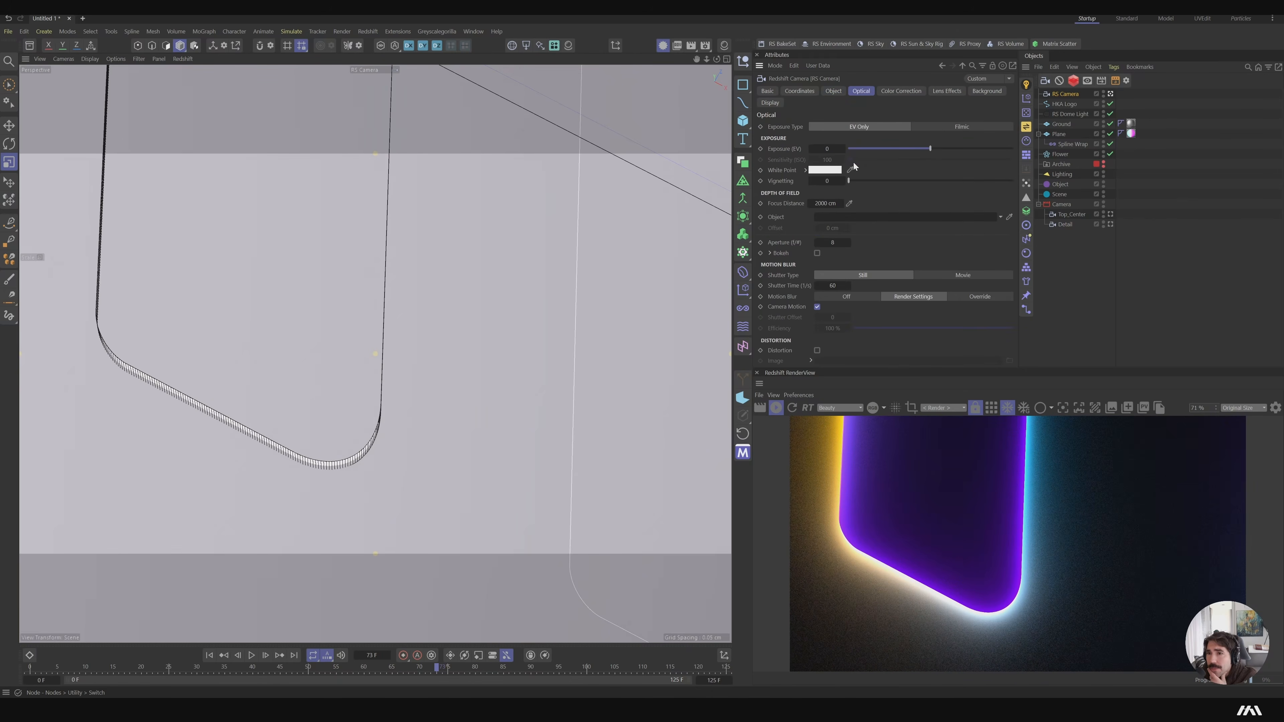
click(829, 243)
text(3.1)
key(Return)
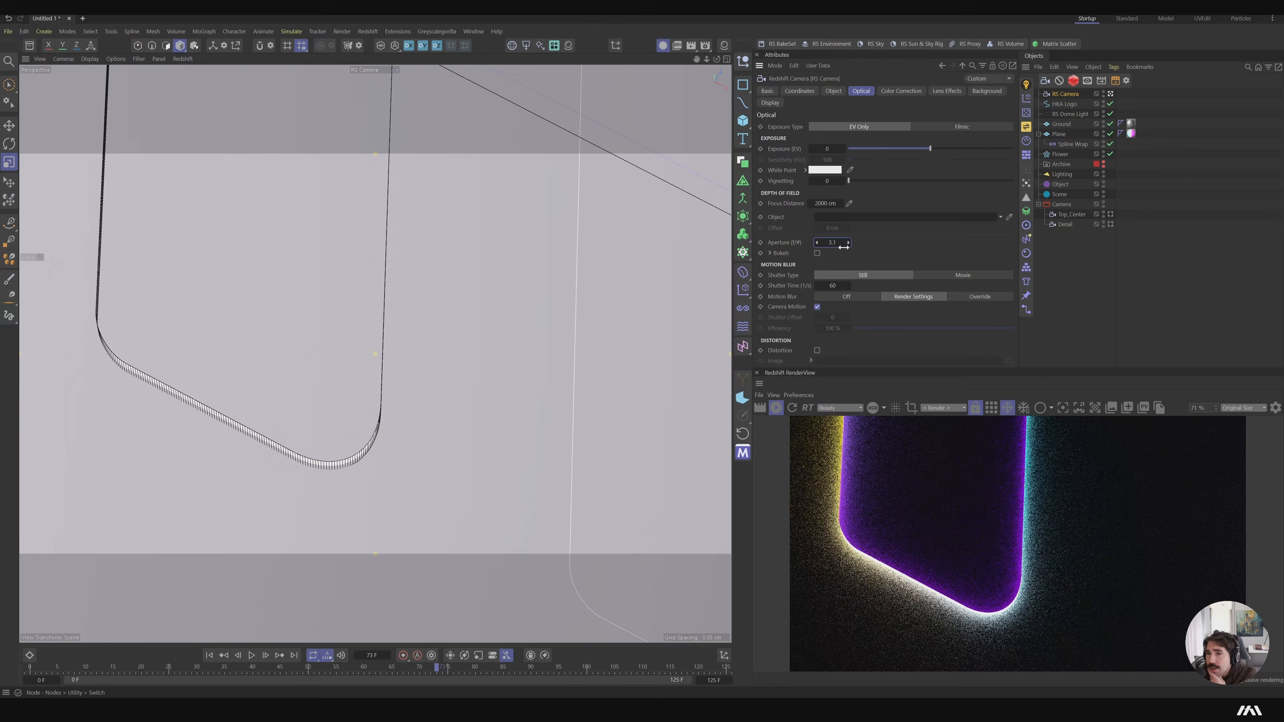
click(817, 253)
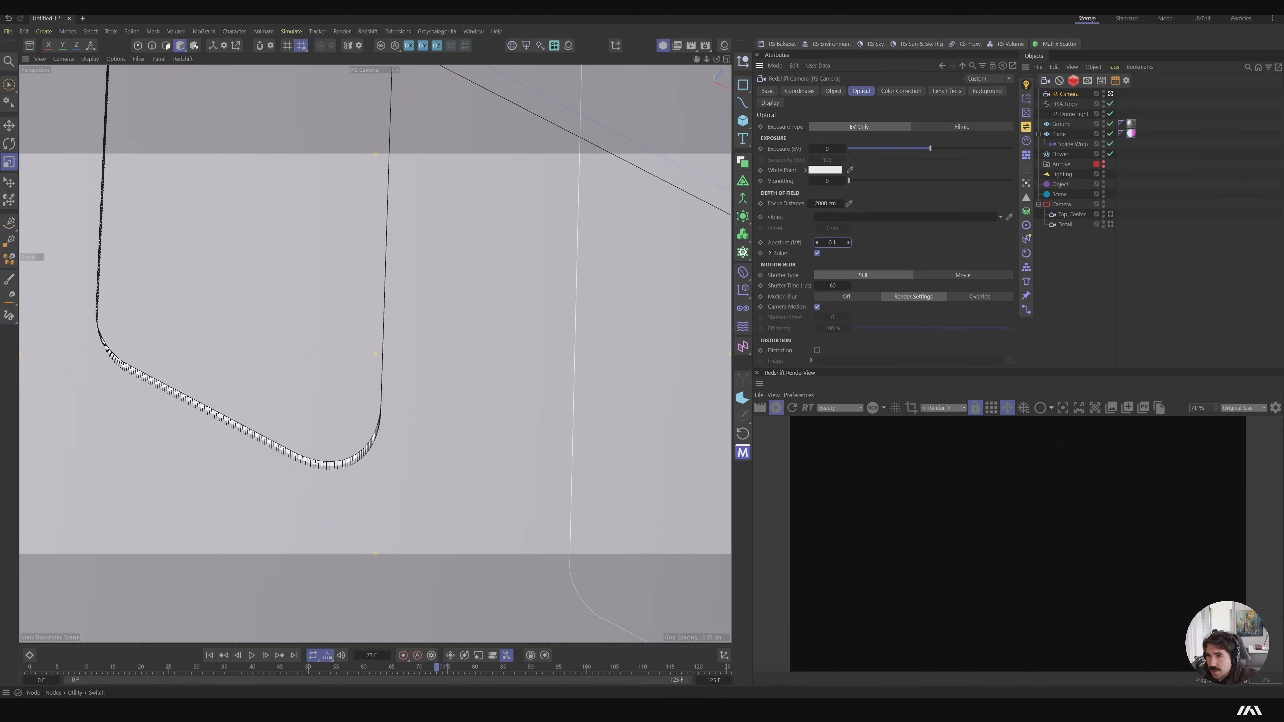
Pick the outline's rounded lower corner as the camera's focus distance and set the aperture to 12.21
click(849, 204)
click(336, 461)
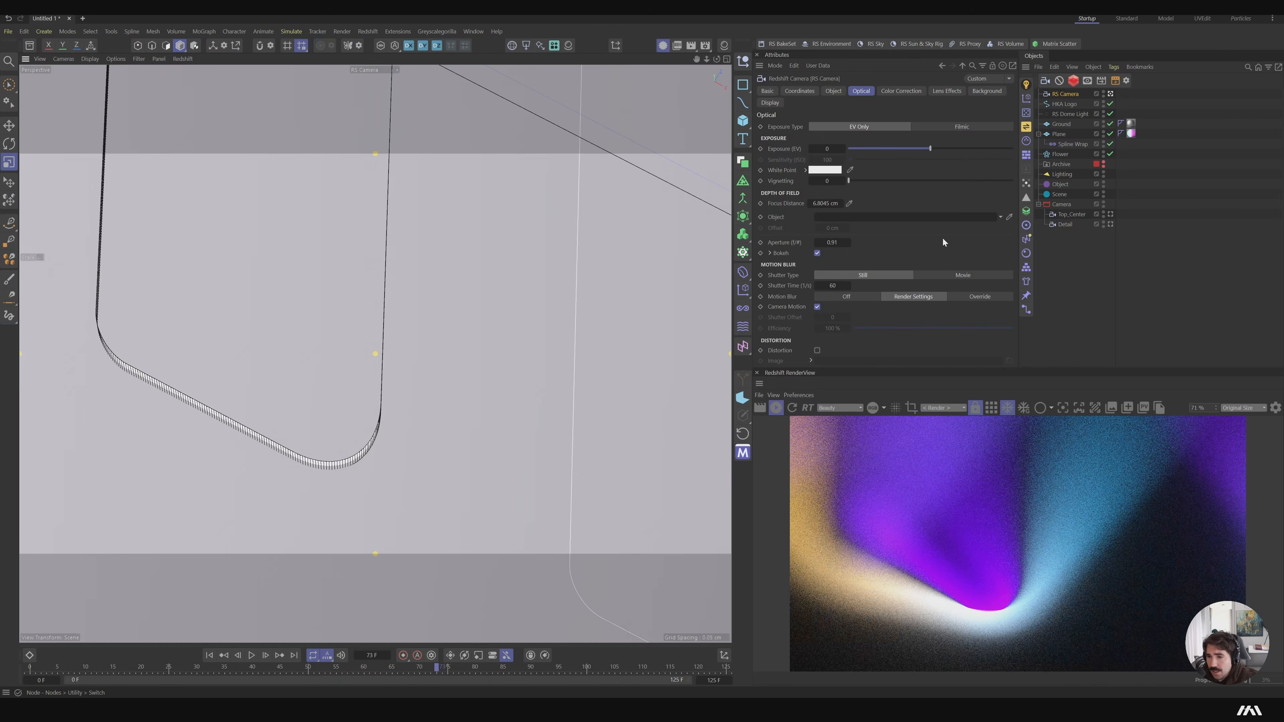
drag(832, 242, 889, 242)
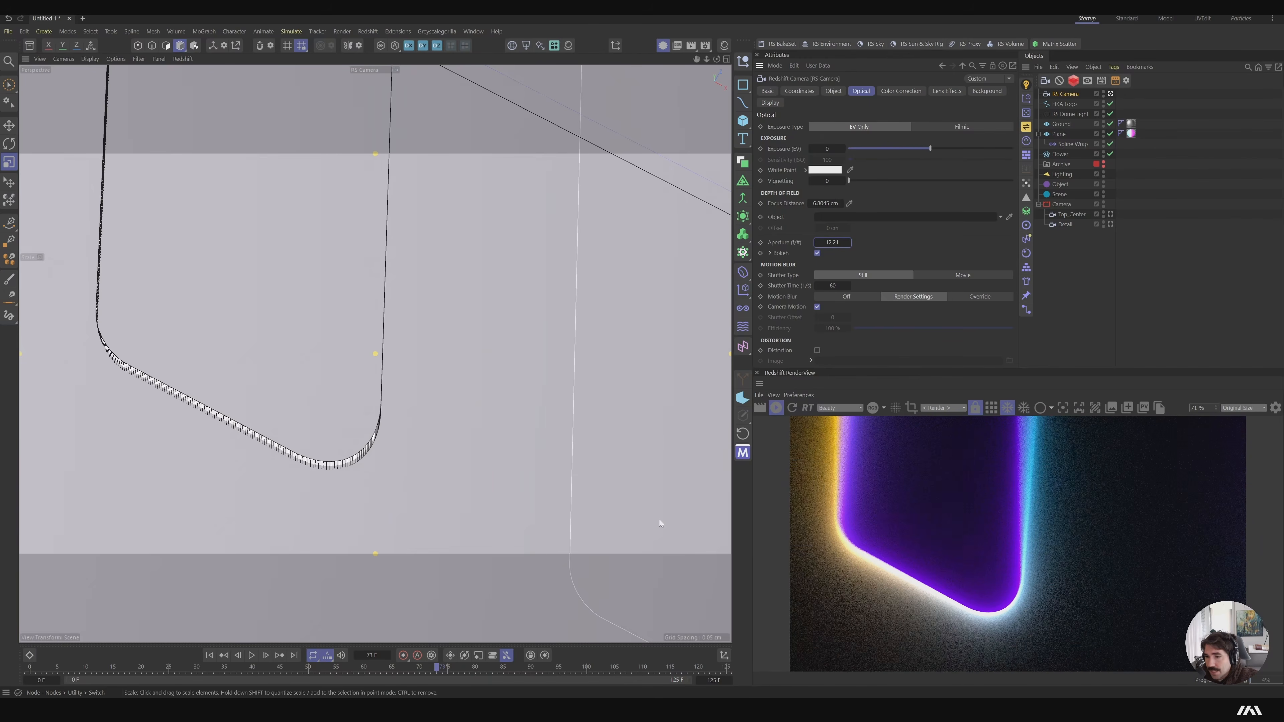
Set the RS Camera's aperture to 21.71 and refresh the Redshift render
drag(840, 243, 936, 243)
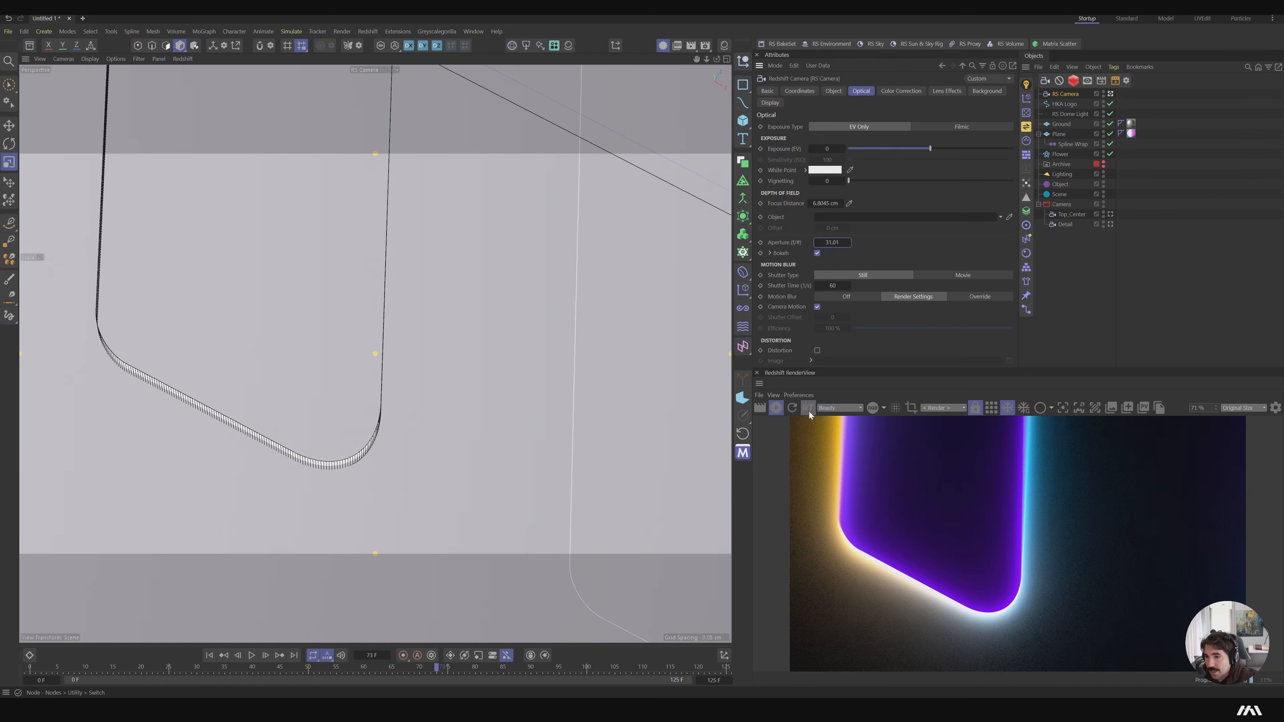
drag(836, 242, 790, 242)
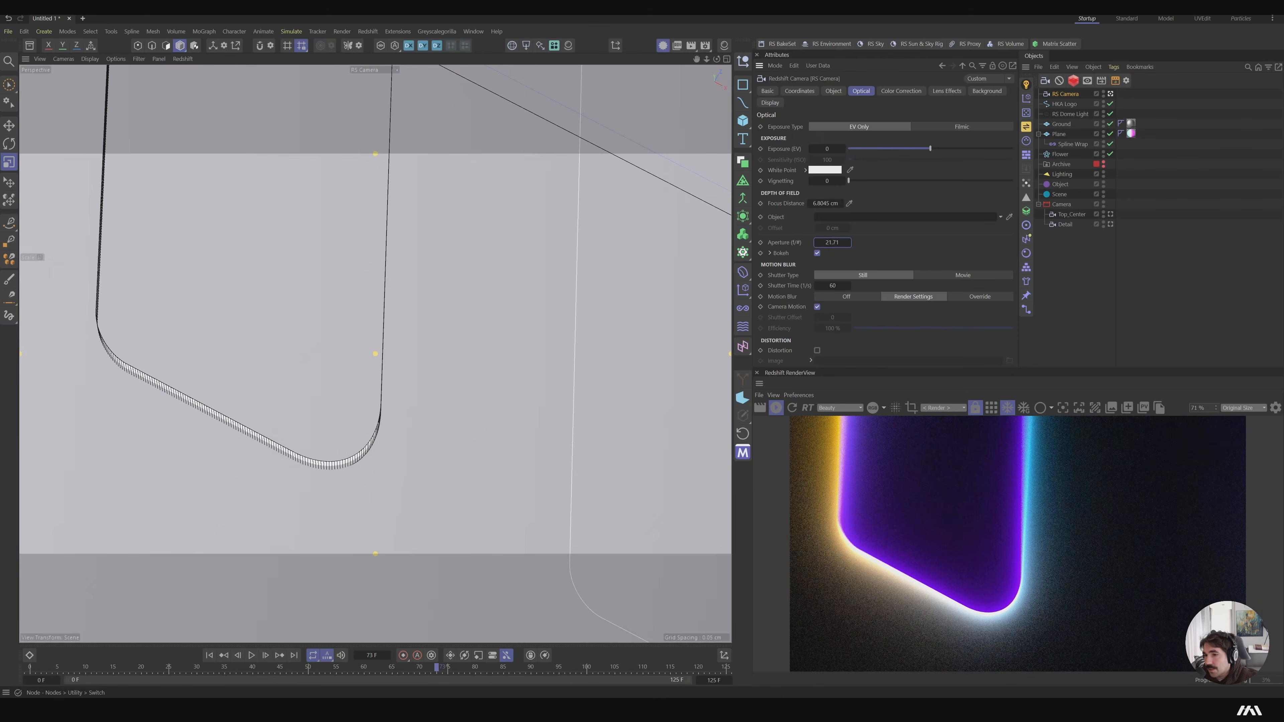
click(760, 408)
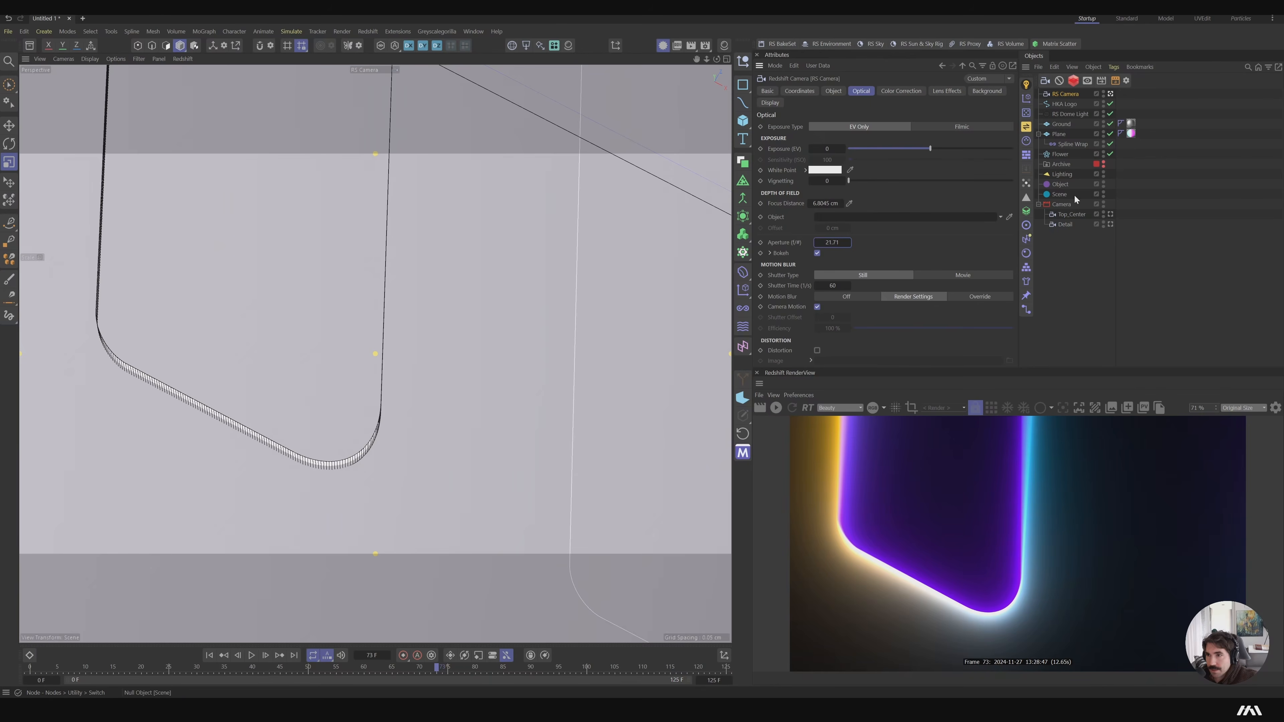
click(793, 409)
Set both the reflection weight and the base weight of the outline's glowing material to 0
click(1131, 133)
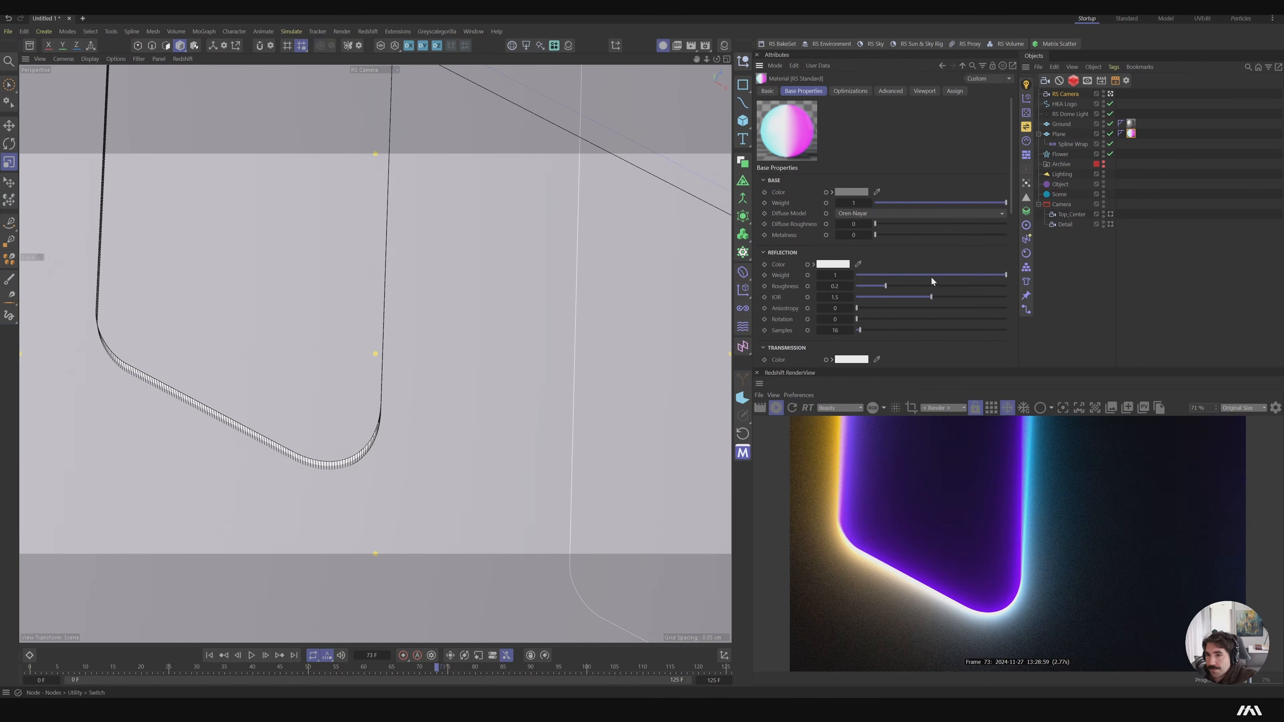
drag(932, 275, 856, 275)
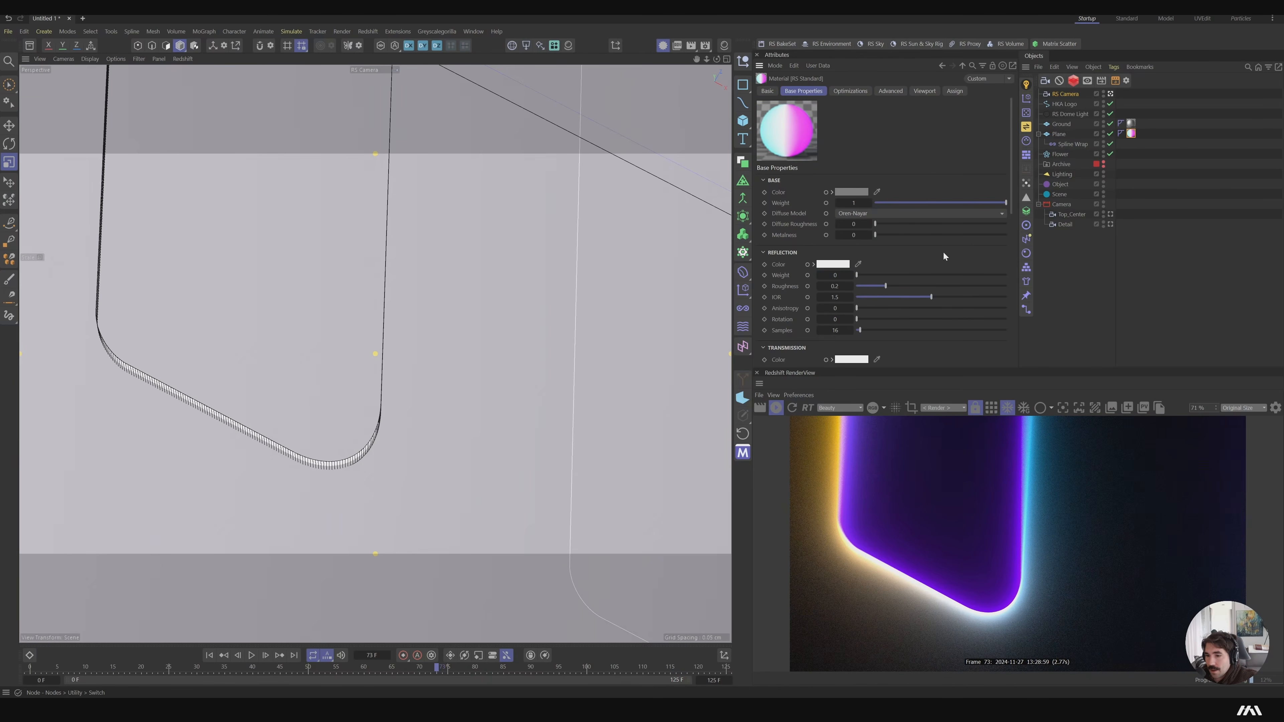
scroll(923, 319, down, 5)
scroll(891, 325, down, 5)
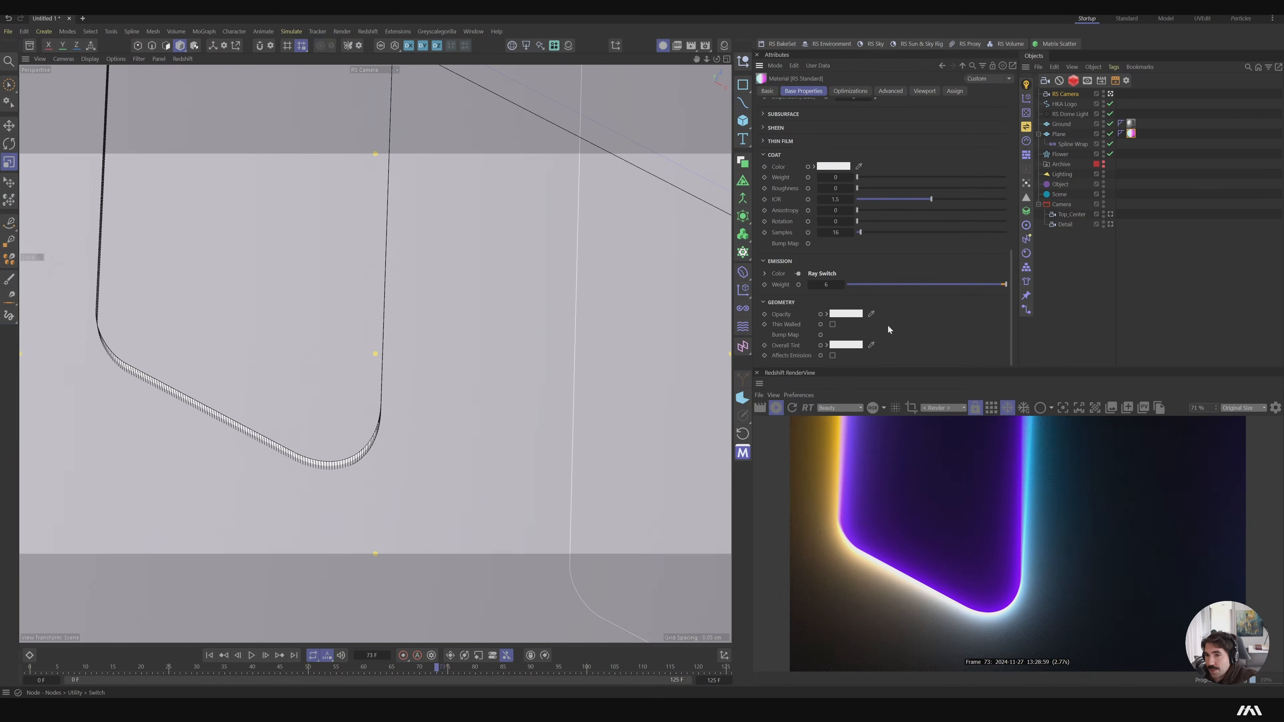
scroll(892, 315, up, 10)
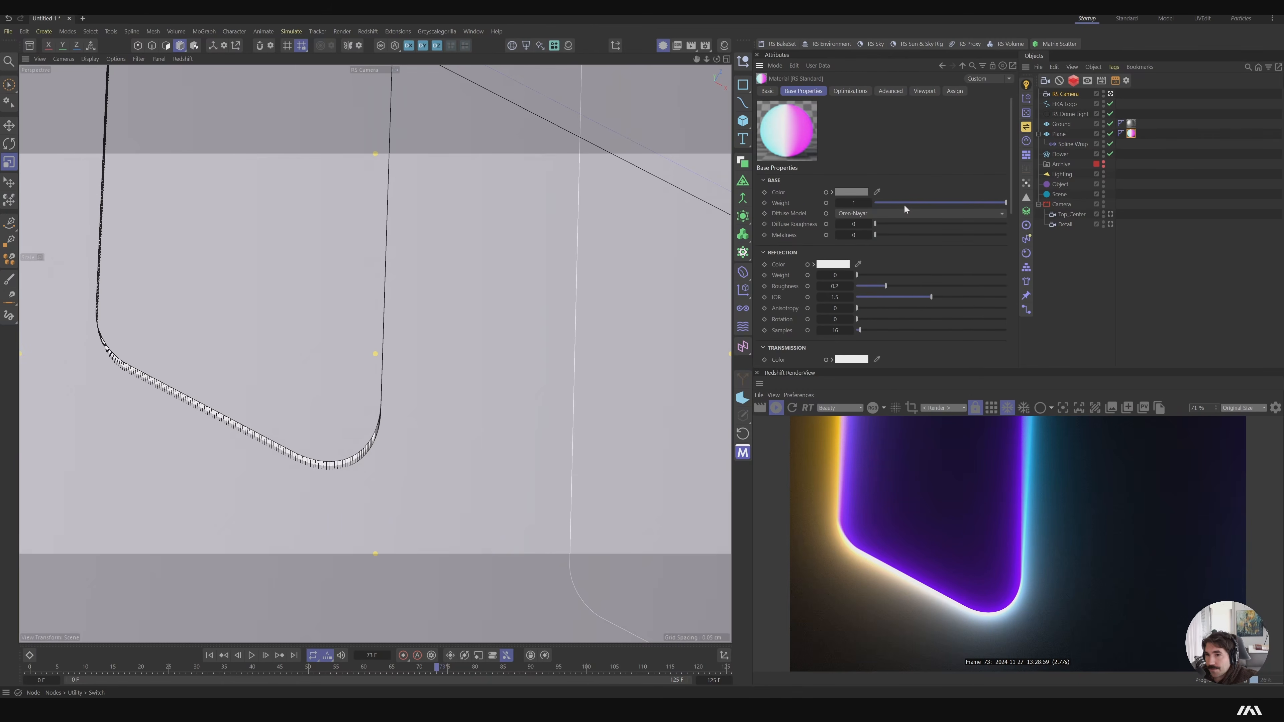
drag(904, 204, 872, 204)
click(853, 203)
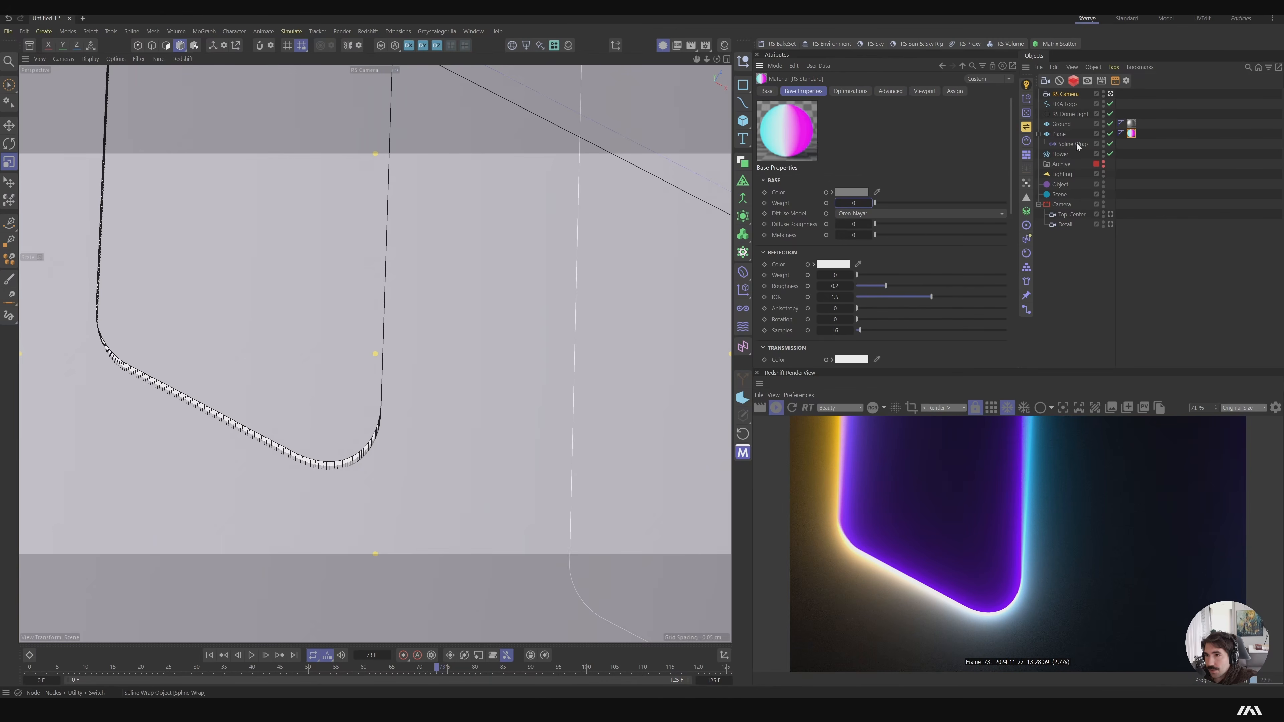
Try a reflection roughness of 1 on the Ground material, then reduce it to 0.231
double_click(1131, 124)
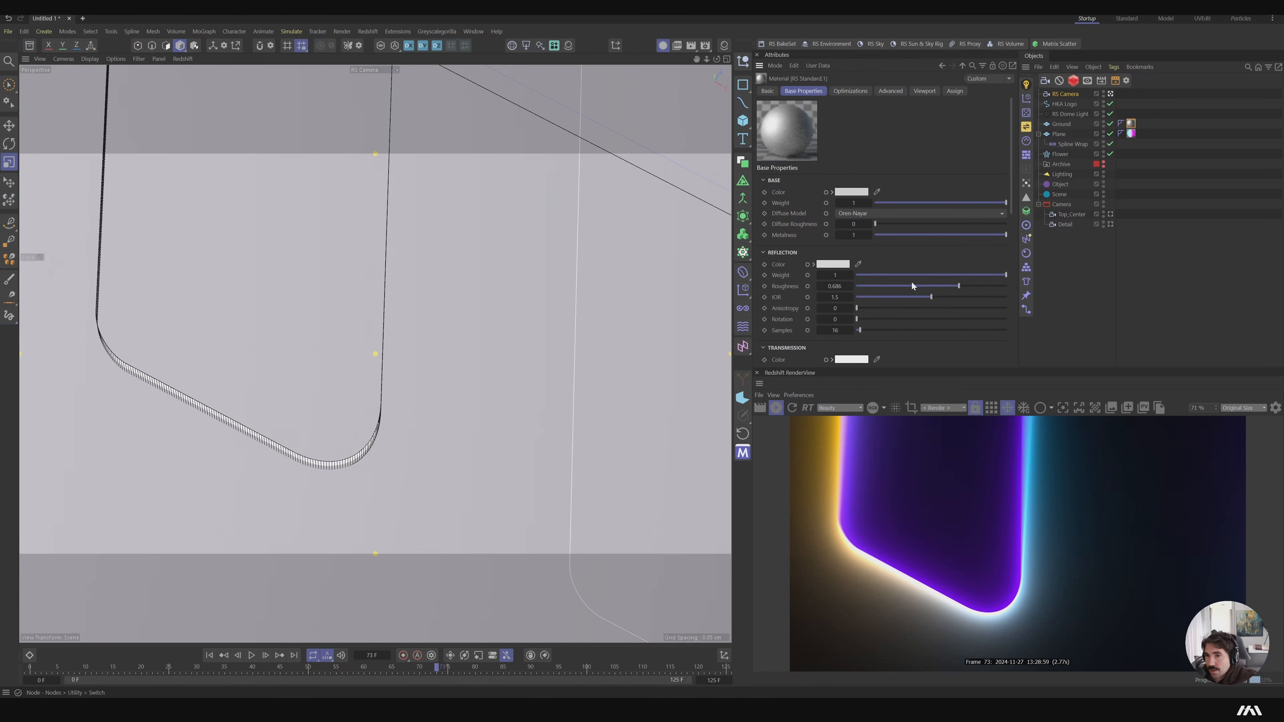
drag(959, 286, 1013, 291)
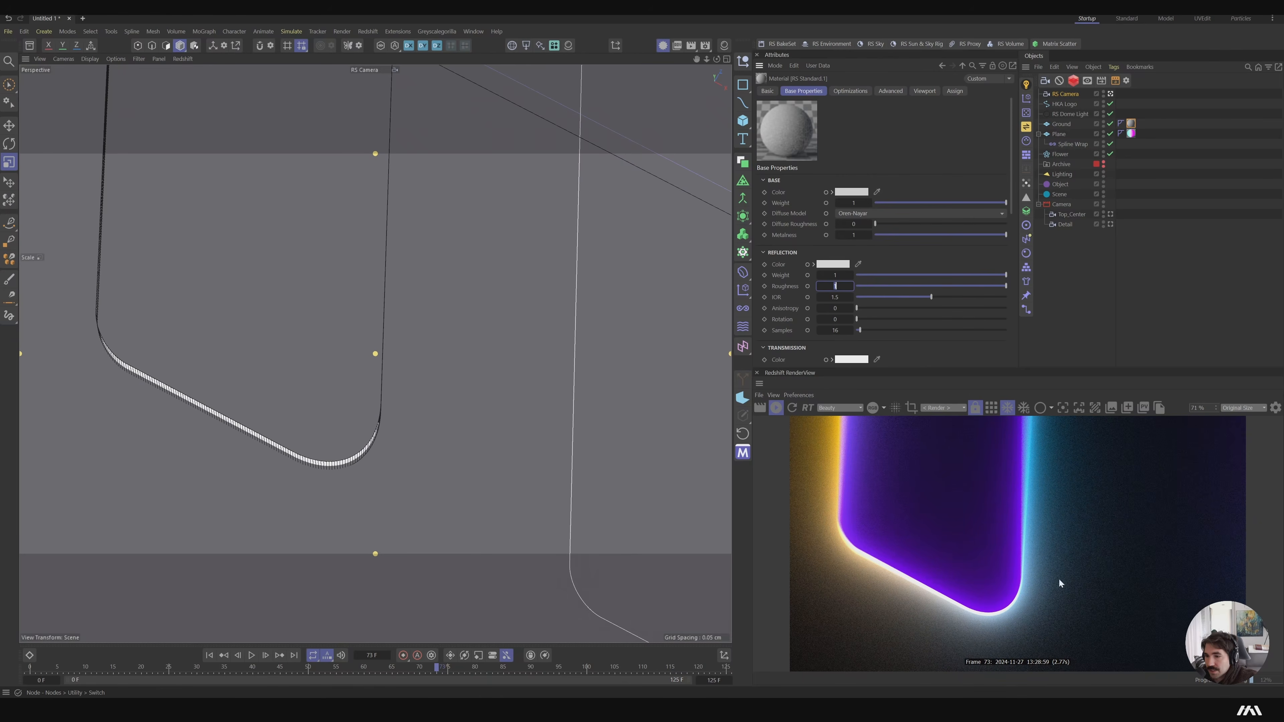
drag(939, 287, 891, 288)
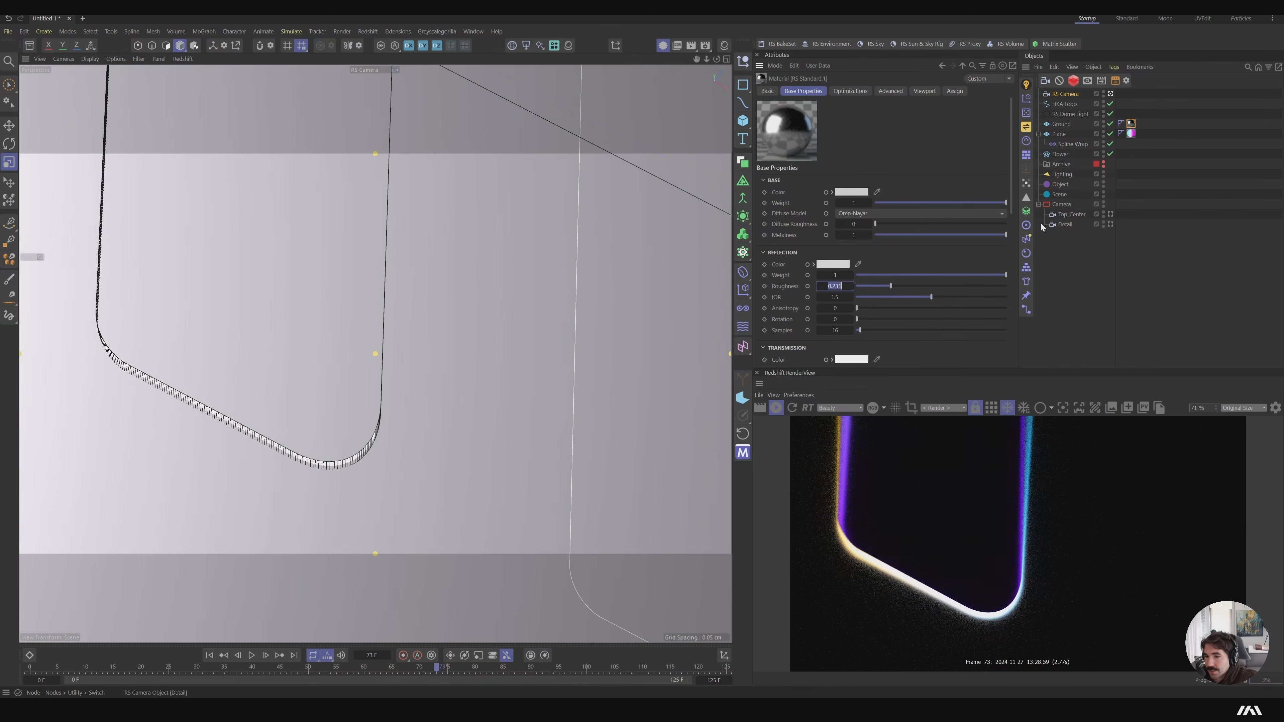
Enable bloom in the Redshift RenderView with a threshold of about 1.9 and move to frame 28
click(1276, 408)
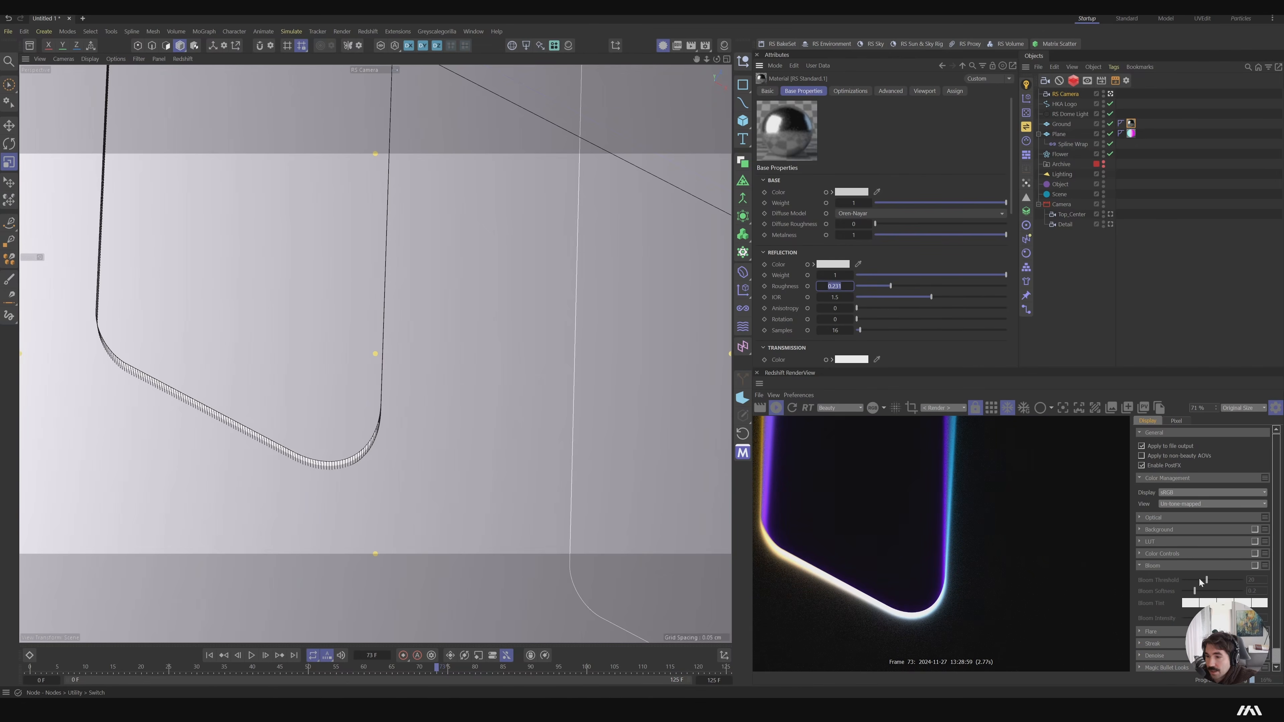
click(1255, 566)
mouse_move(1207, 579)
mouse_down()
mouse_move(1178, 581)
mouse_move(1190, 582)
mouse_up()
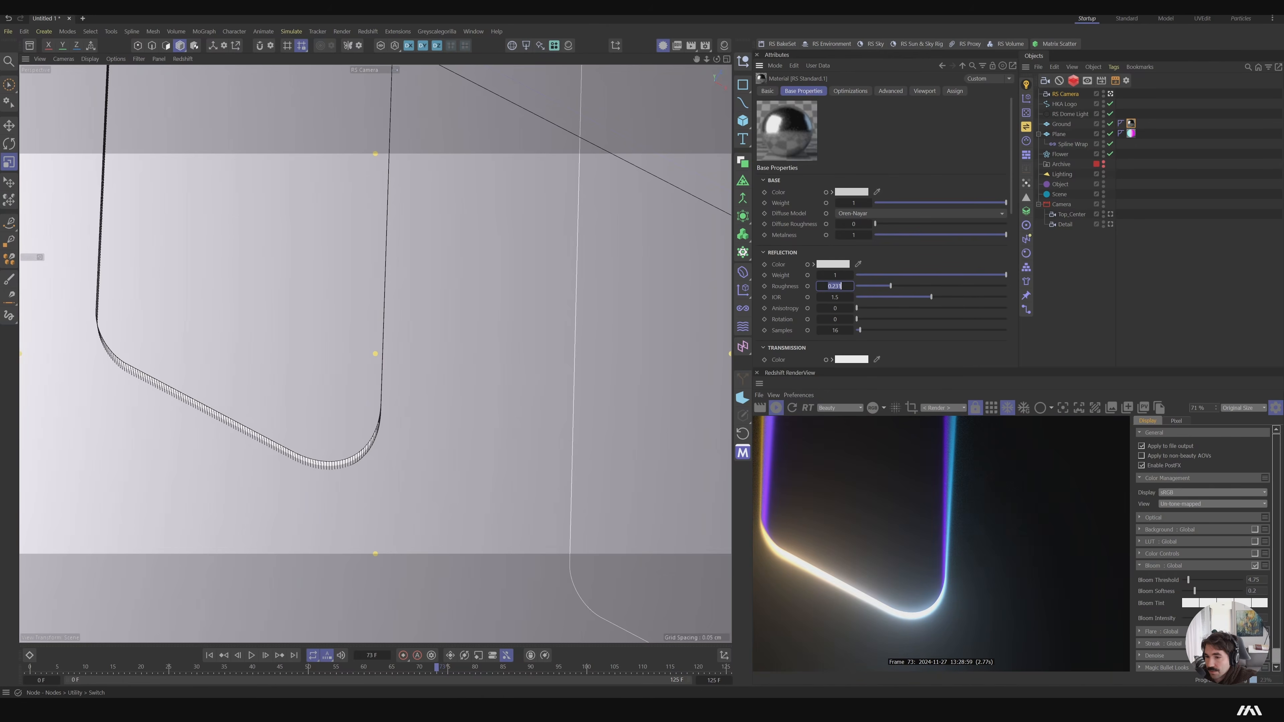
drag(1188, 579, 1185, 580)
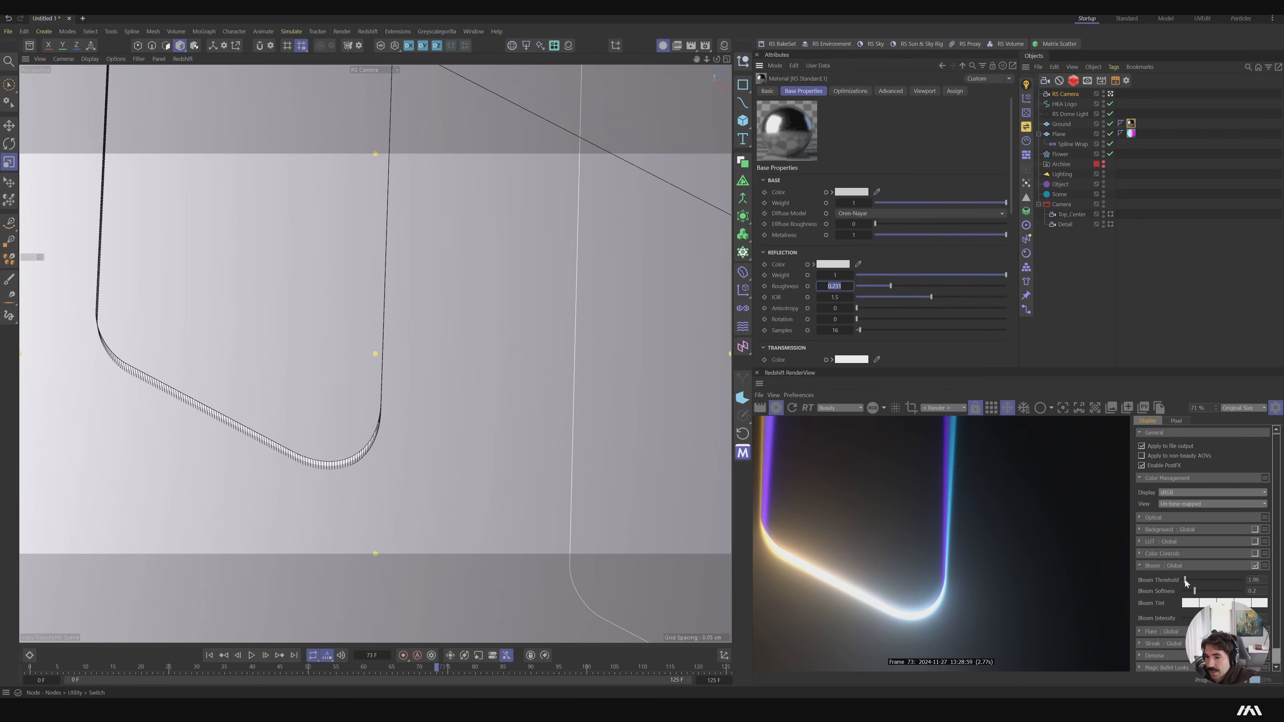
click(1276, 408)
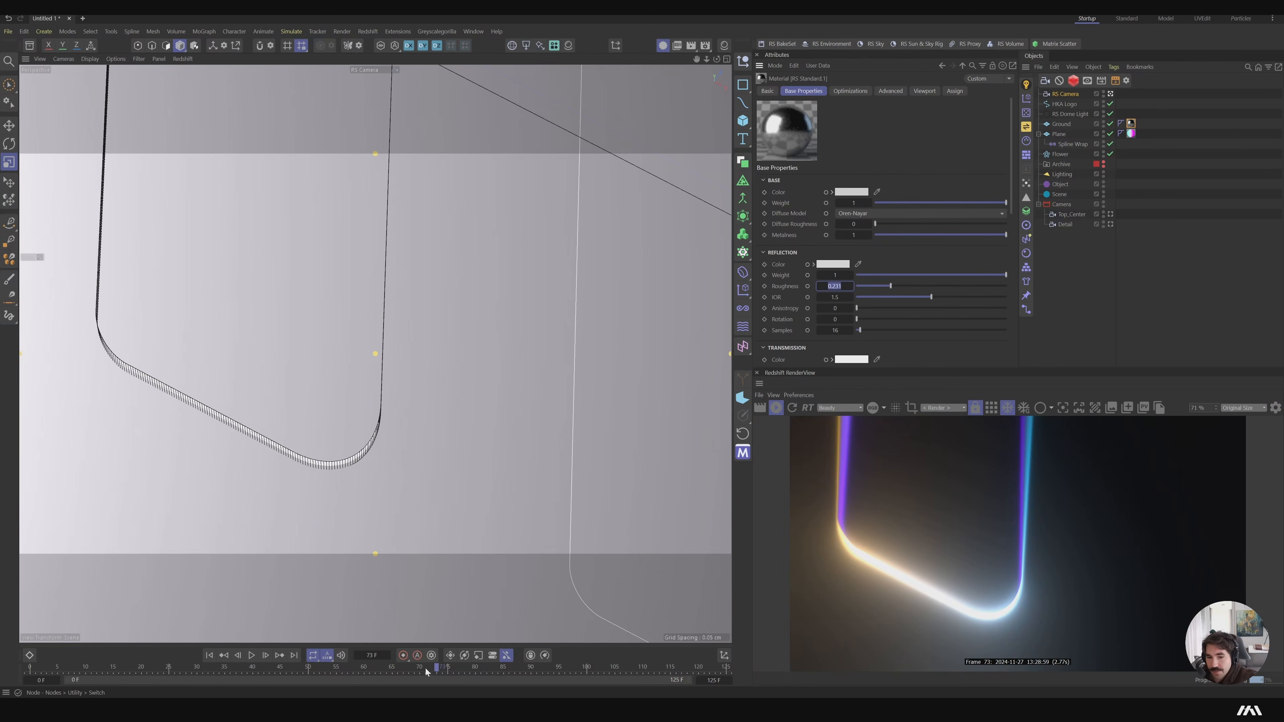
click(208, 672)
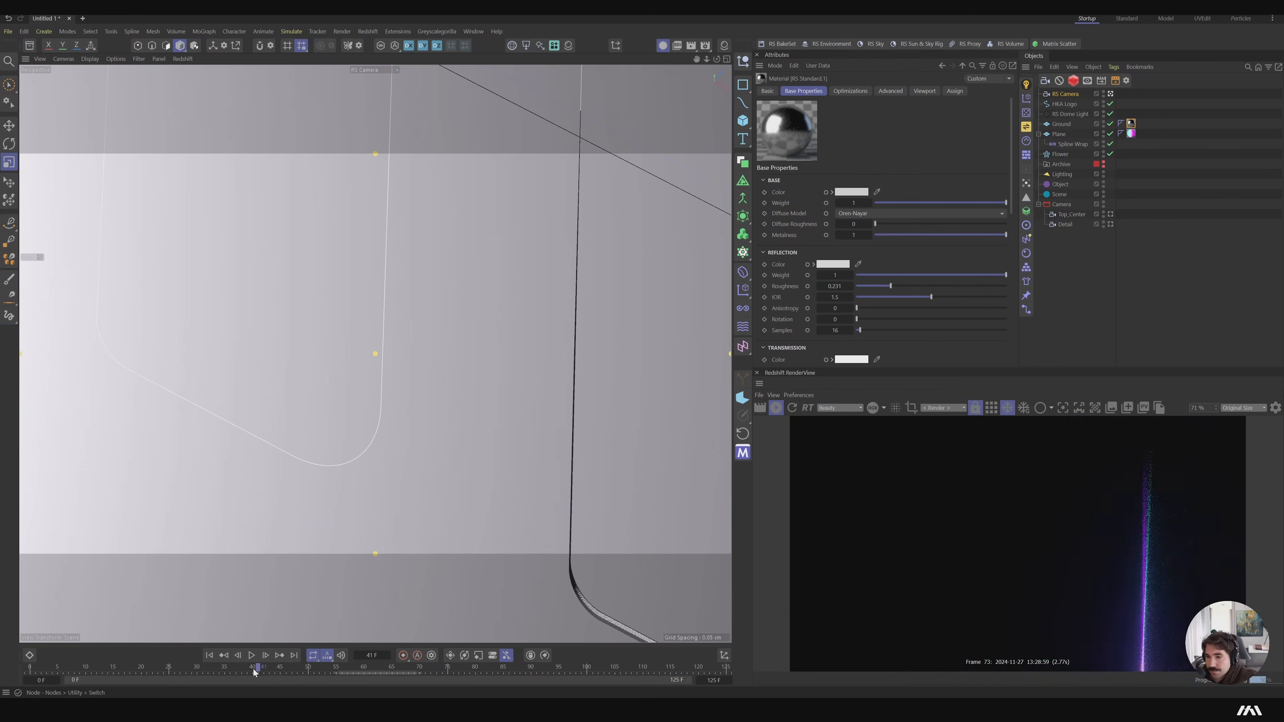
mouse_move(208, 672)
mouse_down()
mouse_move(143, 672)
mouse_move(520, 691)
mouse_move(185, 693)
mouse_up()
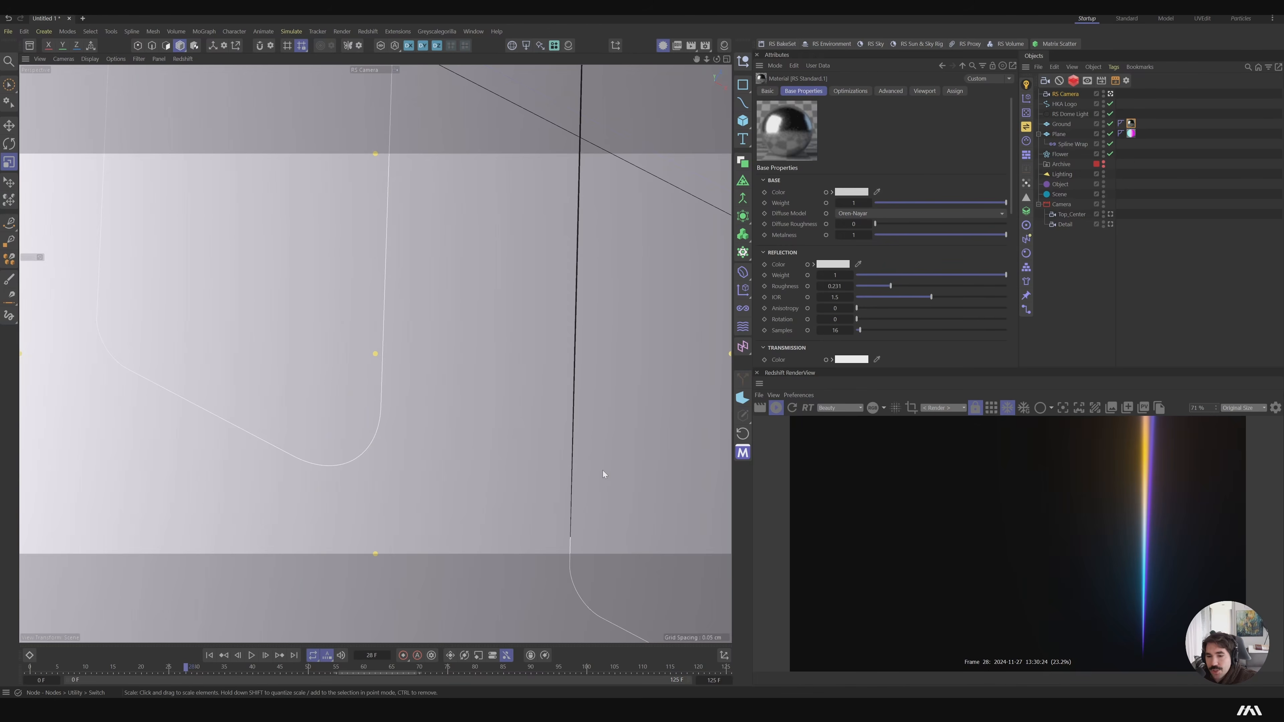
Save the scene as "Spline Glow tutorial" in the 118 - Spline Glow folder
key(ctrl+s)
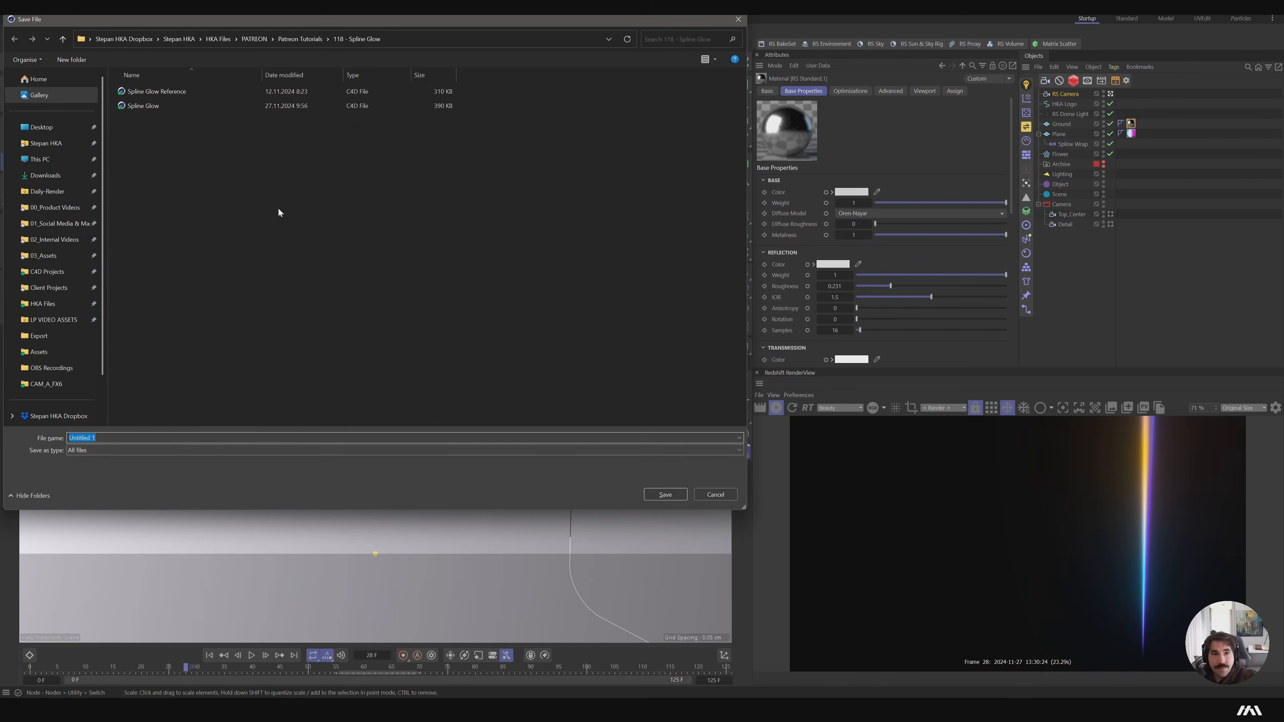
text(Spline Glow tutori)
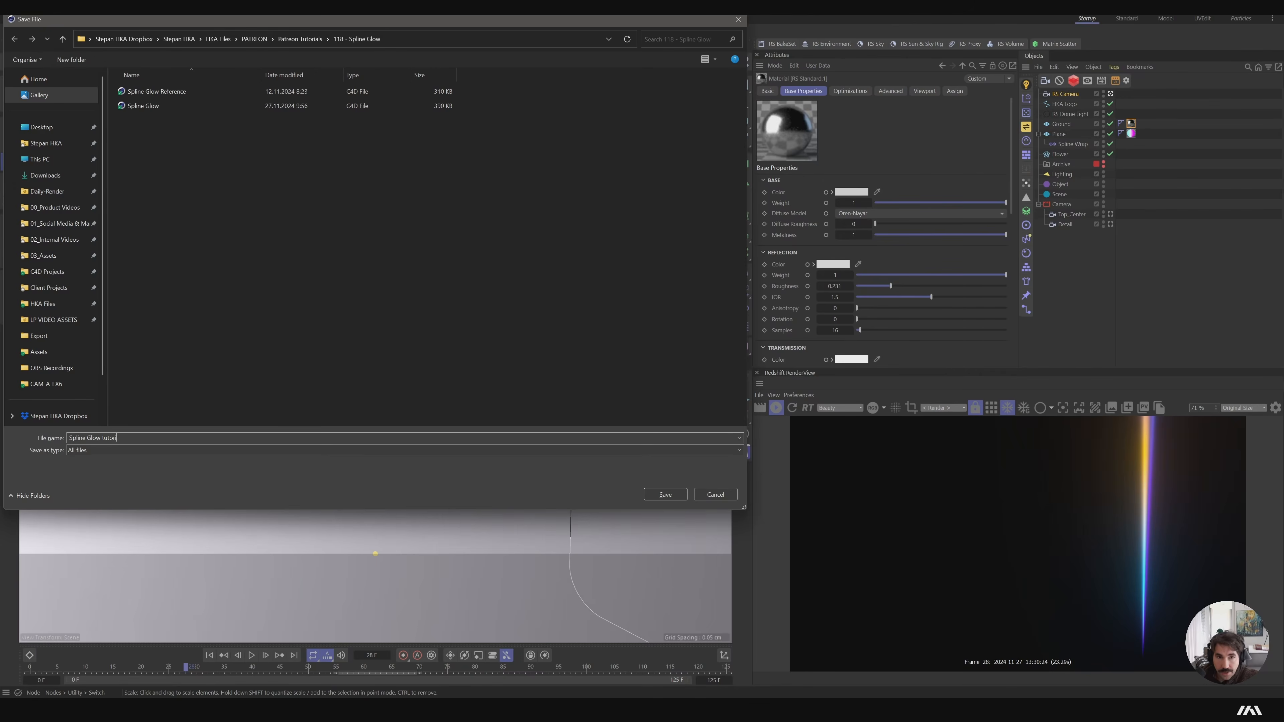
text(al)
key(Return)
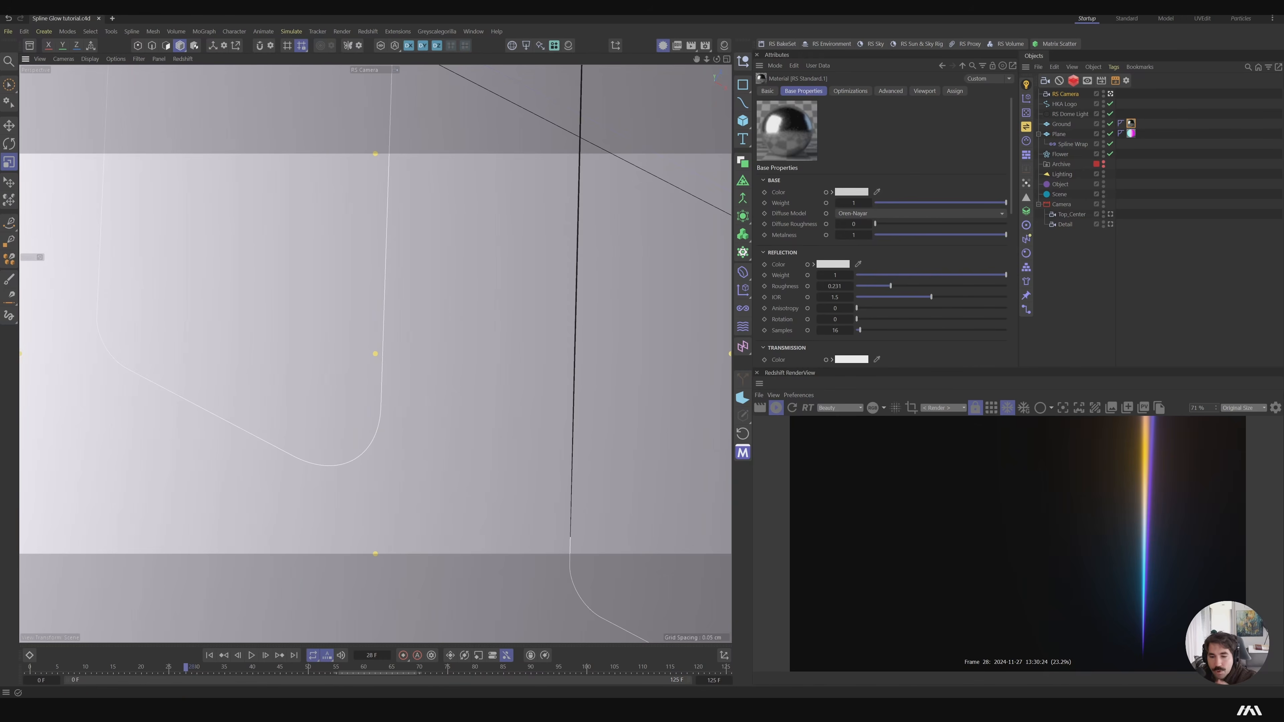
Switch to Google Chrome with the HKA profile and reopen the recently closed reference tabs from the browsing history
key(super)
click(618, 415)
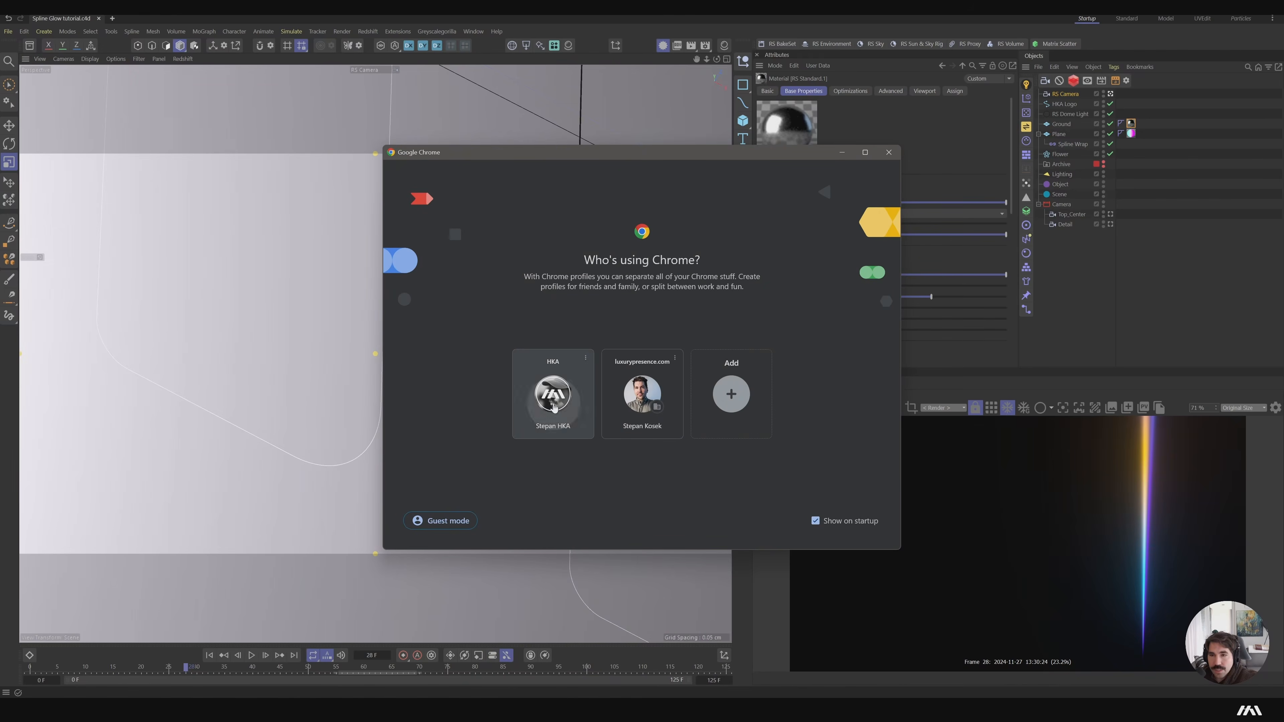
click(553, 394)
click(1273, 31)
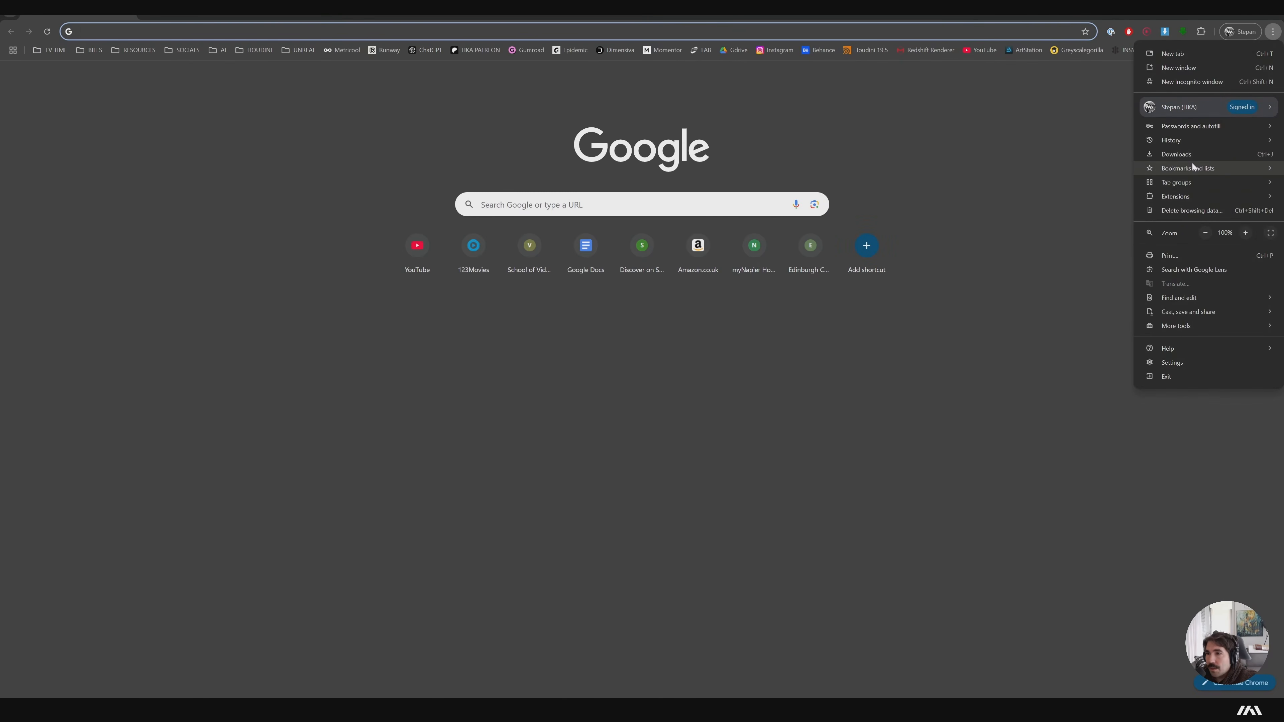
mouse_move(1186, 167)
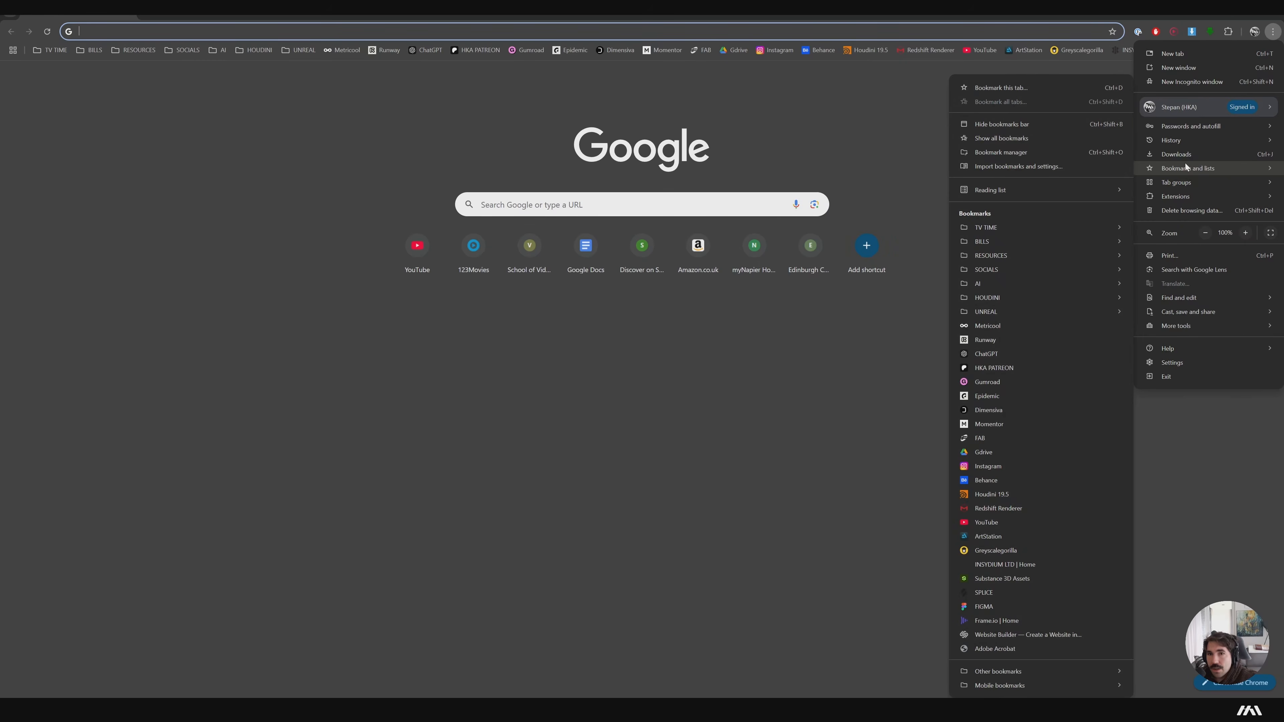
mouse_move(1188, 141)
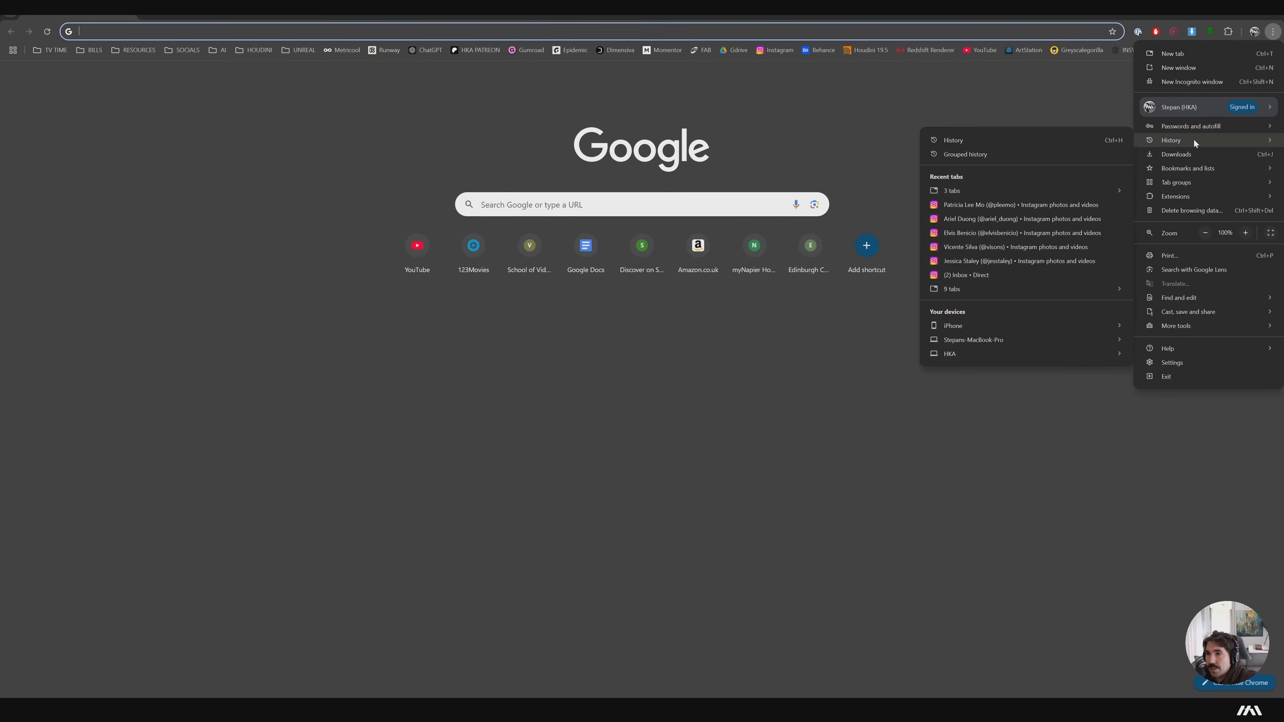
mouse_move(946, 192)
click(849, 192)
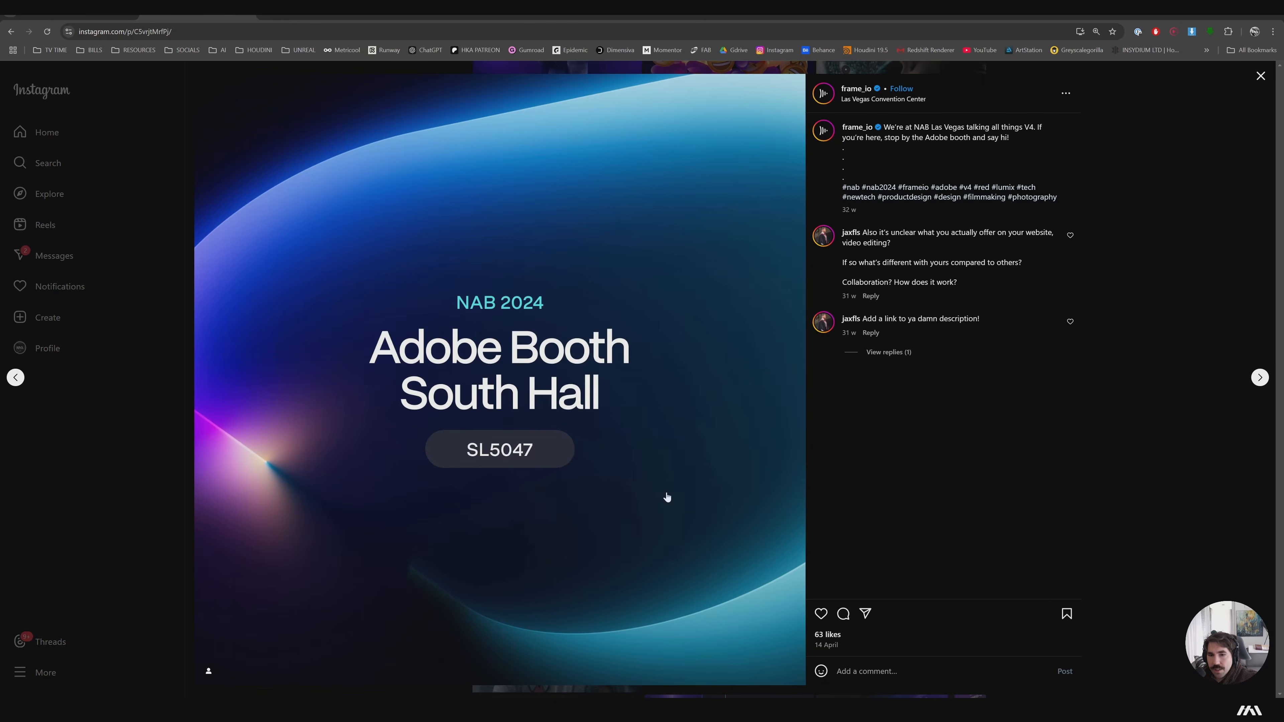
Examine the glowing-line reference posts on frame_io's Instagram profile and return to Cinema 4D
key(Right)
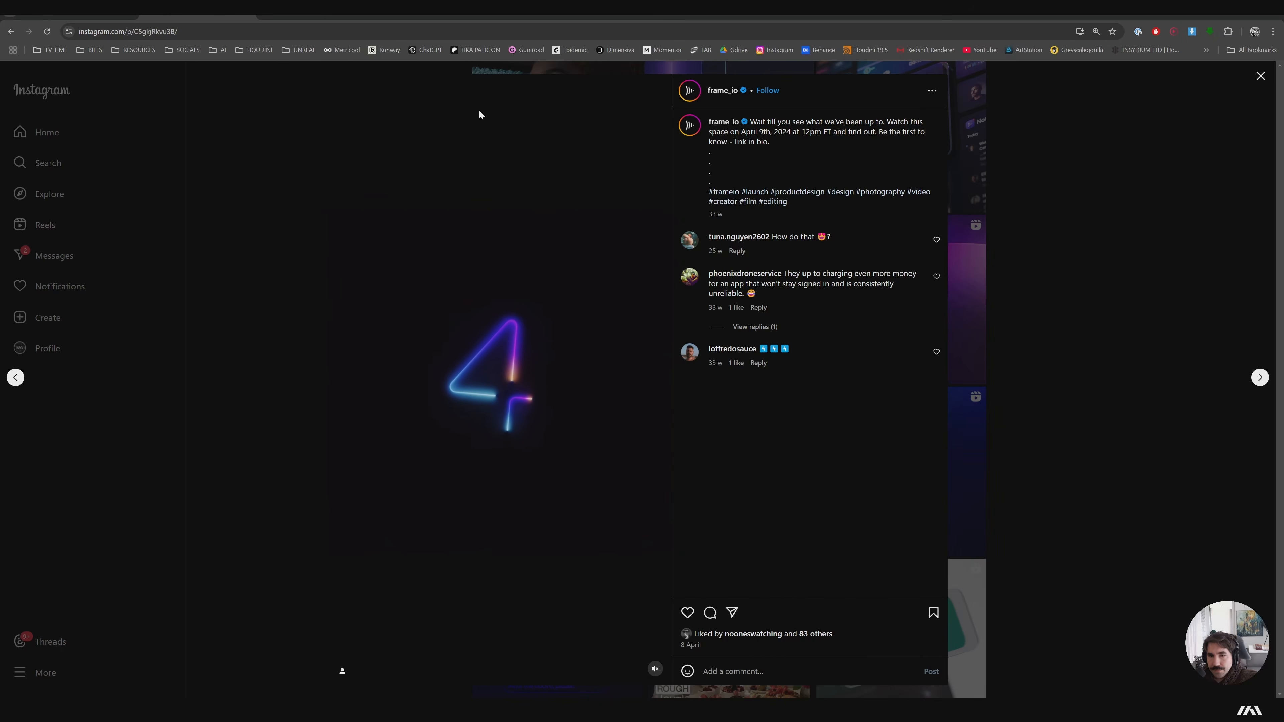
key(Escape)
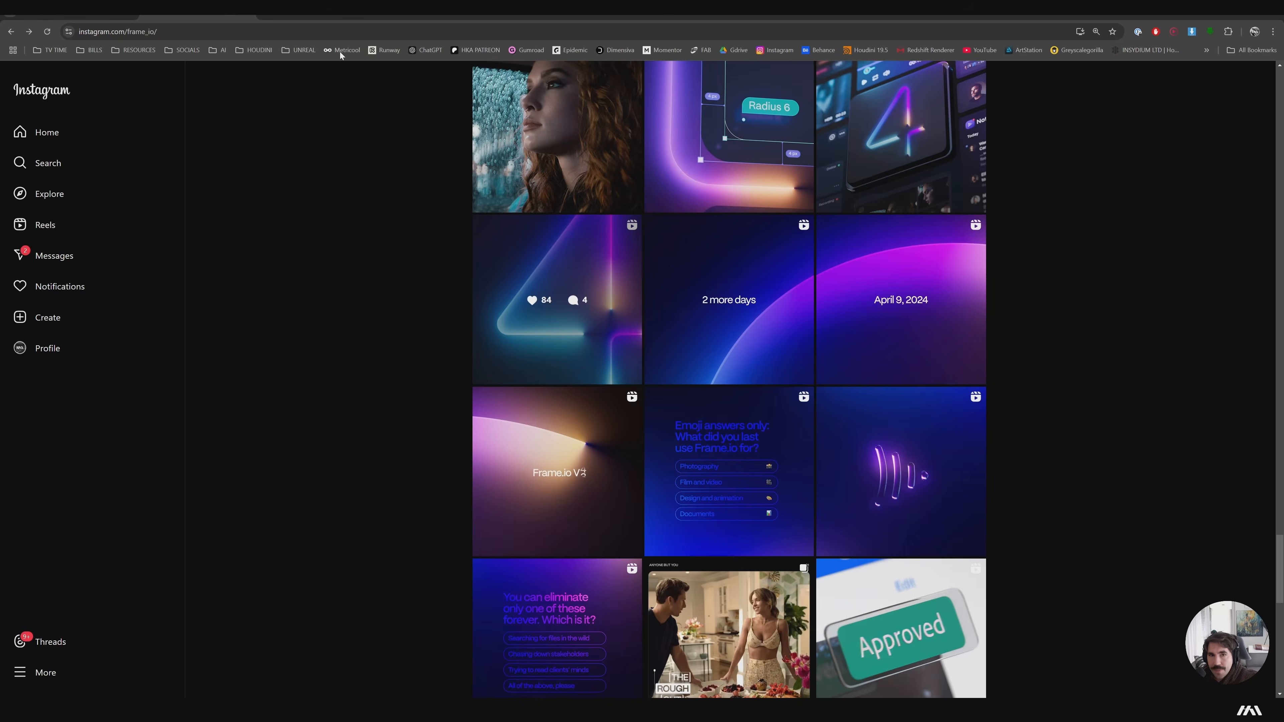
click(302, 21)
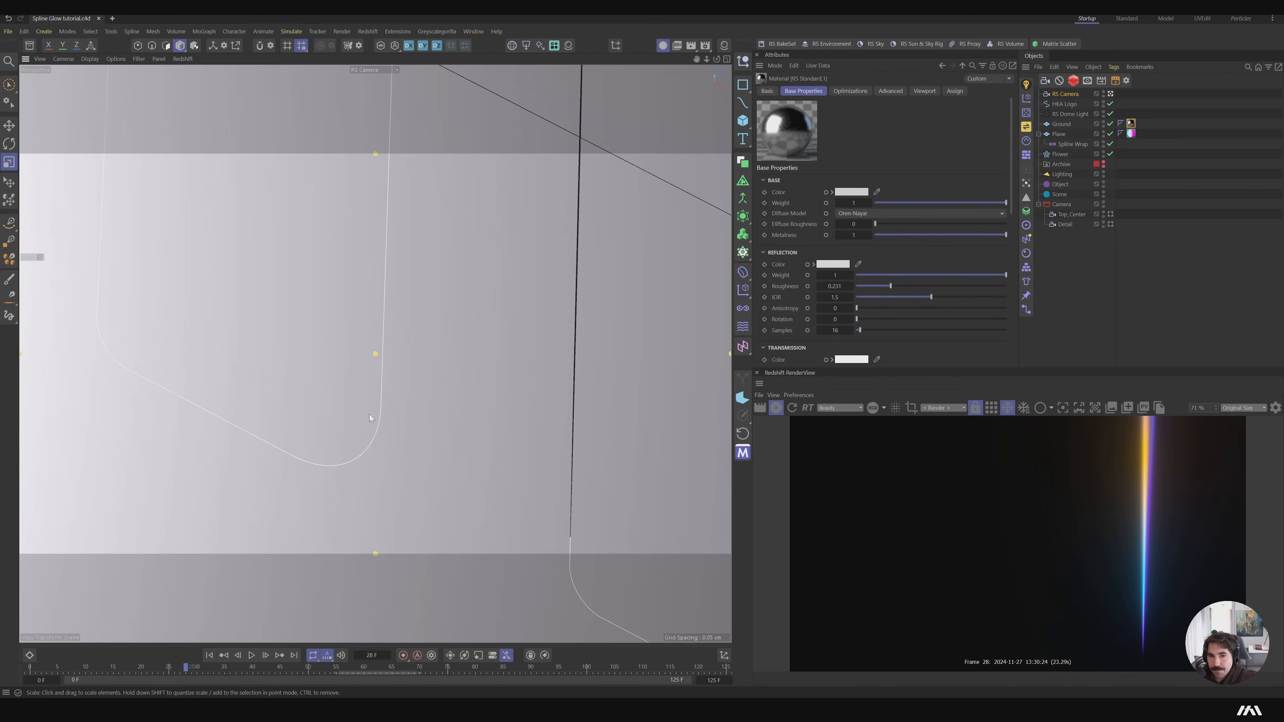
Orbit the RS Camera to a low angle across the logo outline and set its aperture to 166.01
mouse_move(362, 423)
alt+mouse_down()
mouse_move(354, 332)
mouse_move(366, 380)
mouse_move(338, 367)
alt+mouse_up()
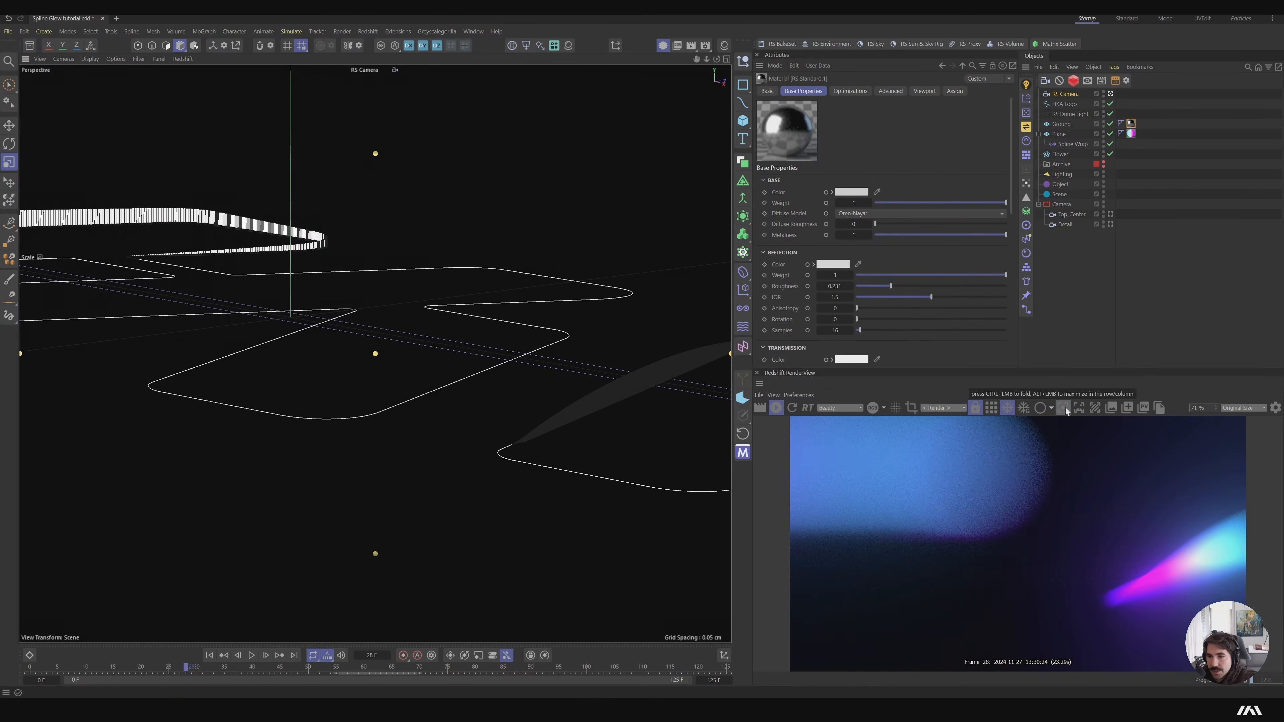
click(370, 417)
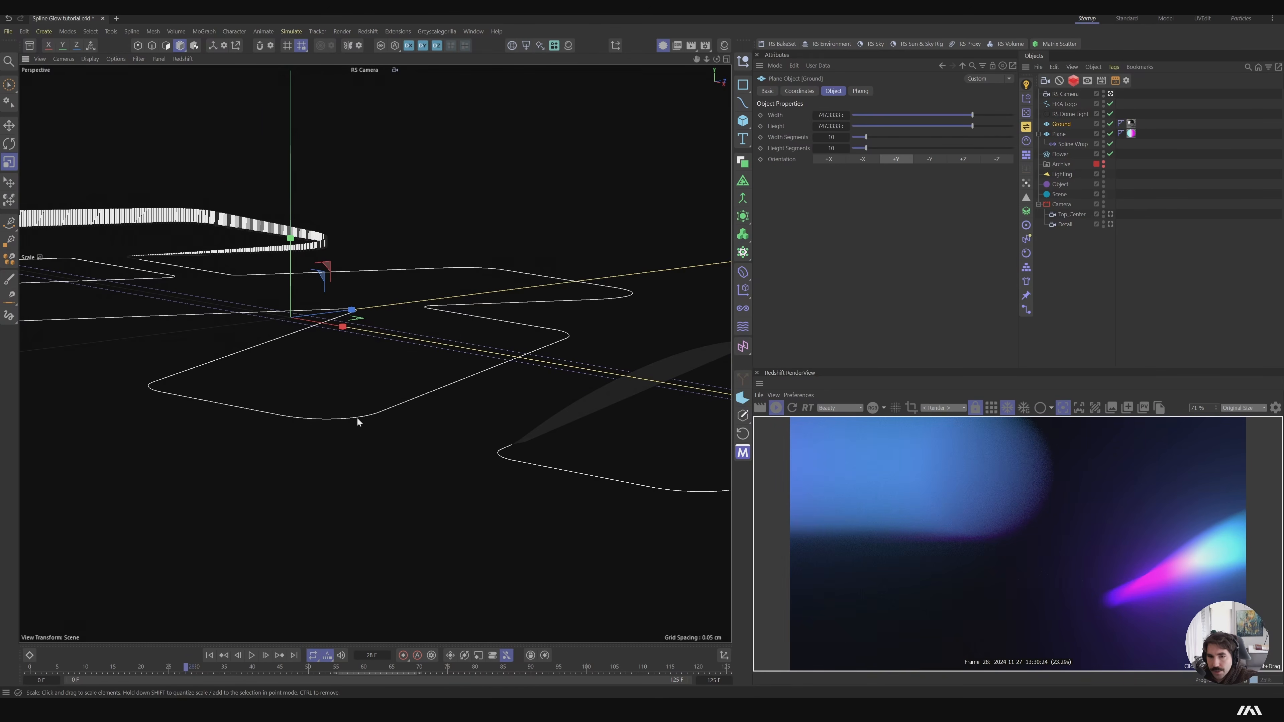
click(357, 419)
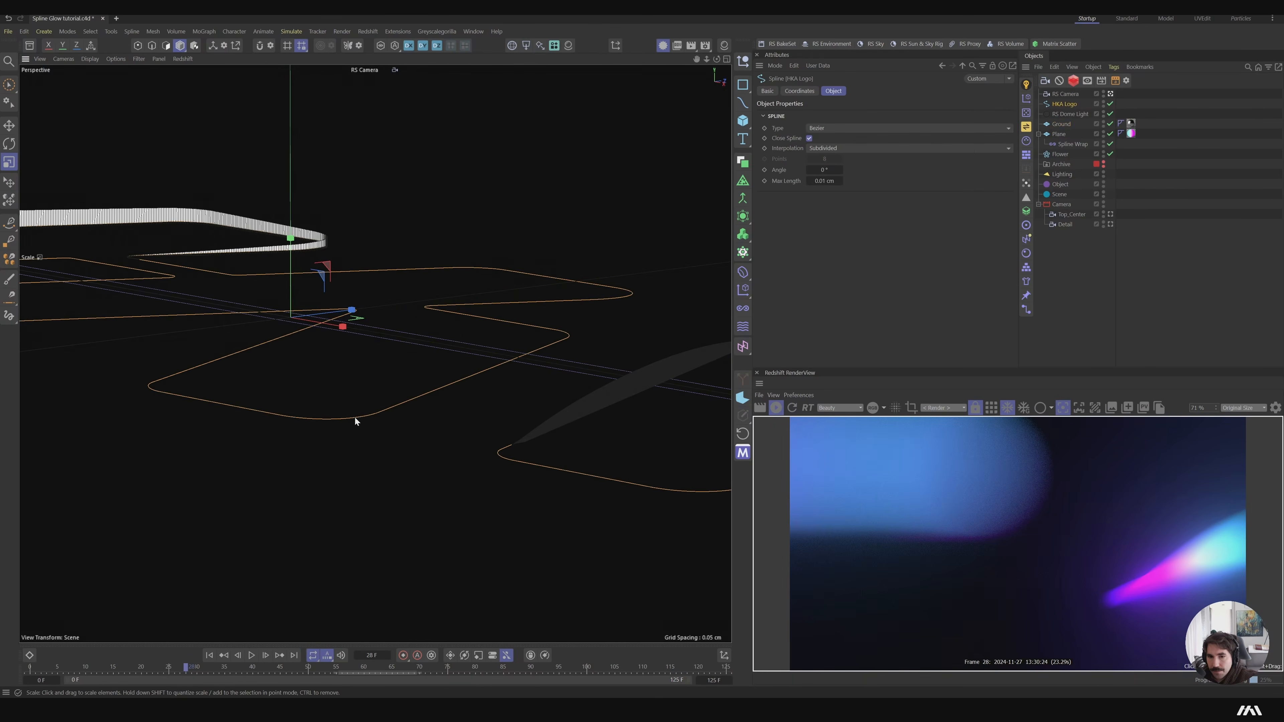
click(1073, 95)
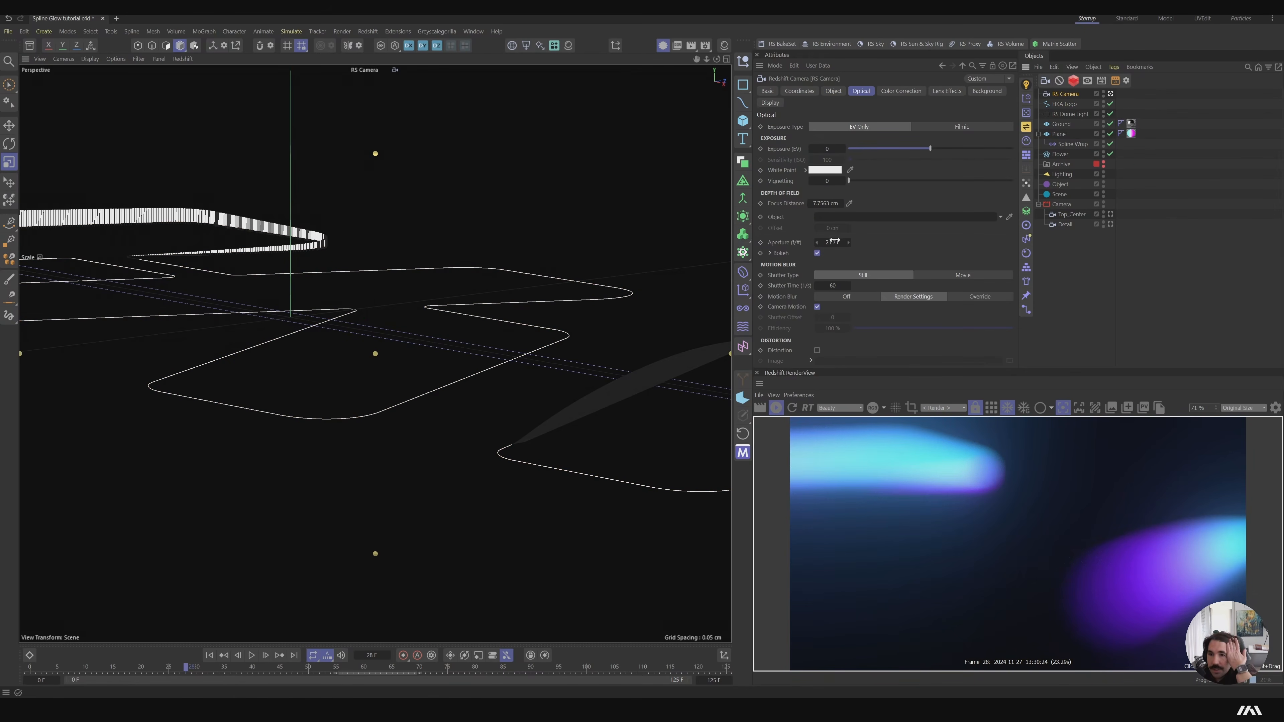
drag(833, 243, 868, 243)
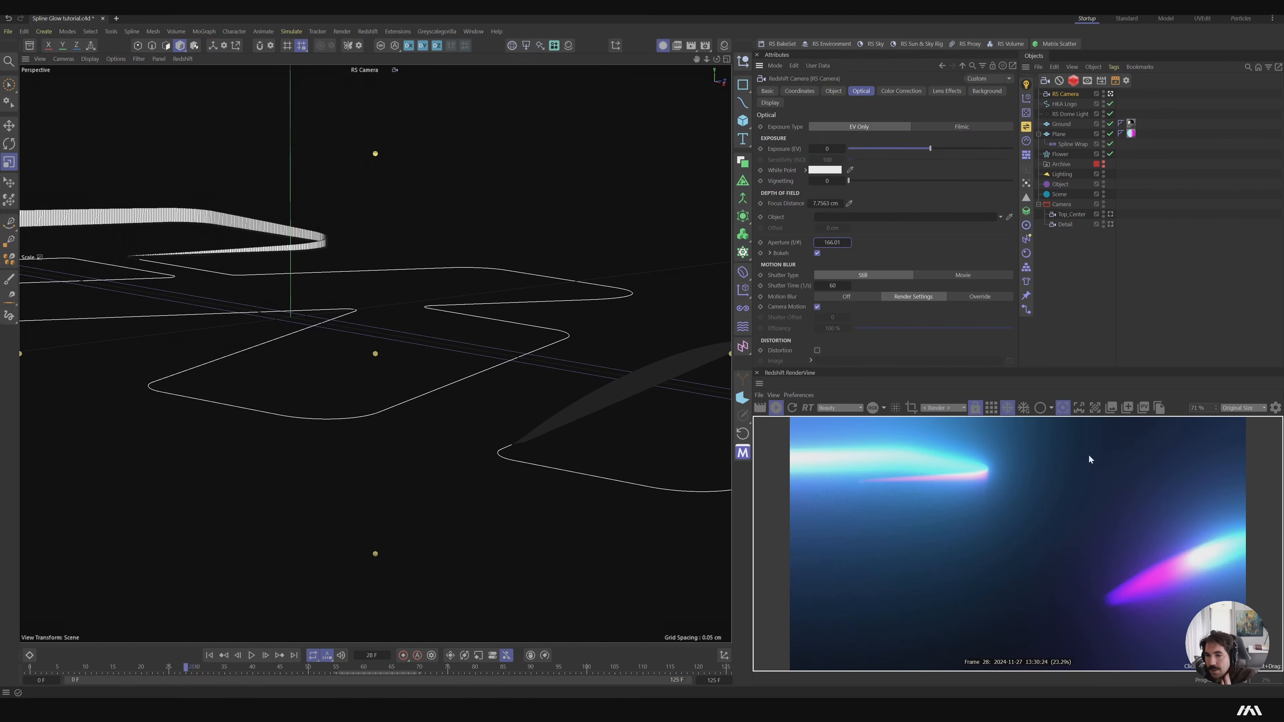
Raise the bloom threshold to 10.6 and pick a new camera focus distance in the render
click(1275, 408)
drag(1185, 581, 1194, 582)
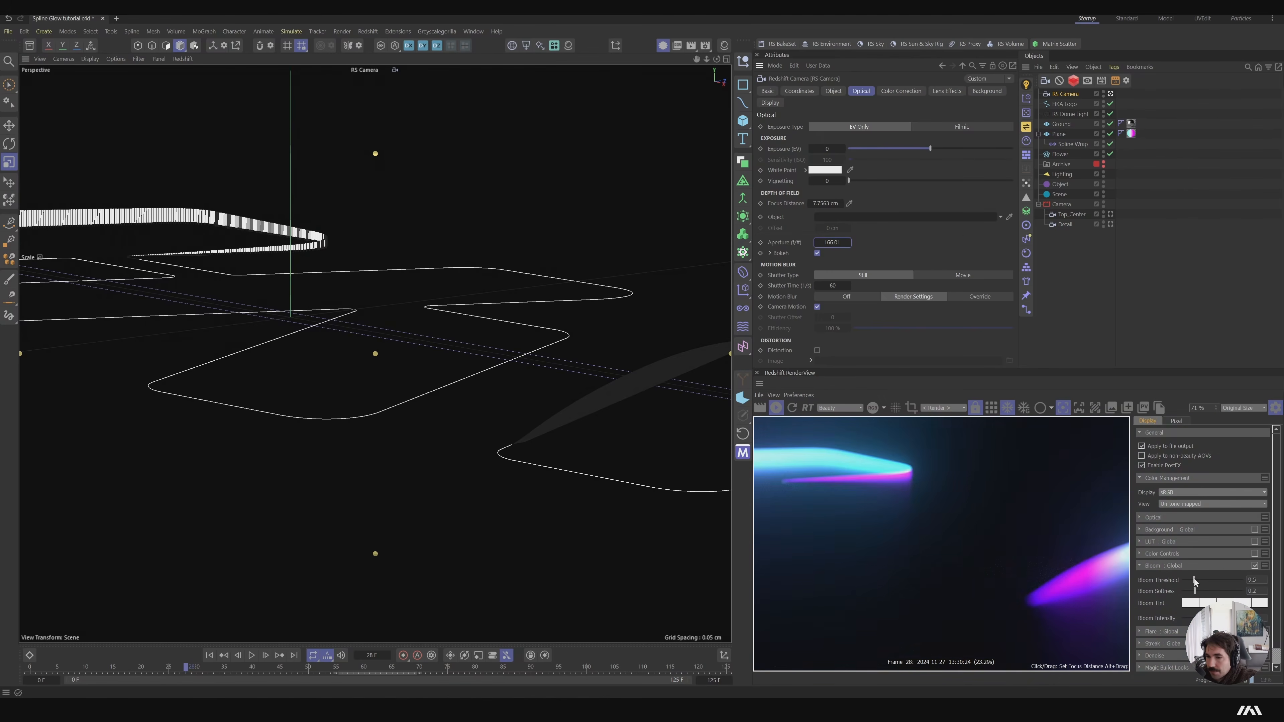
click(1127, 513)
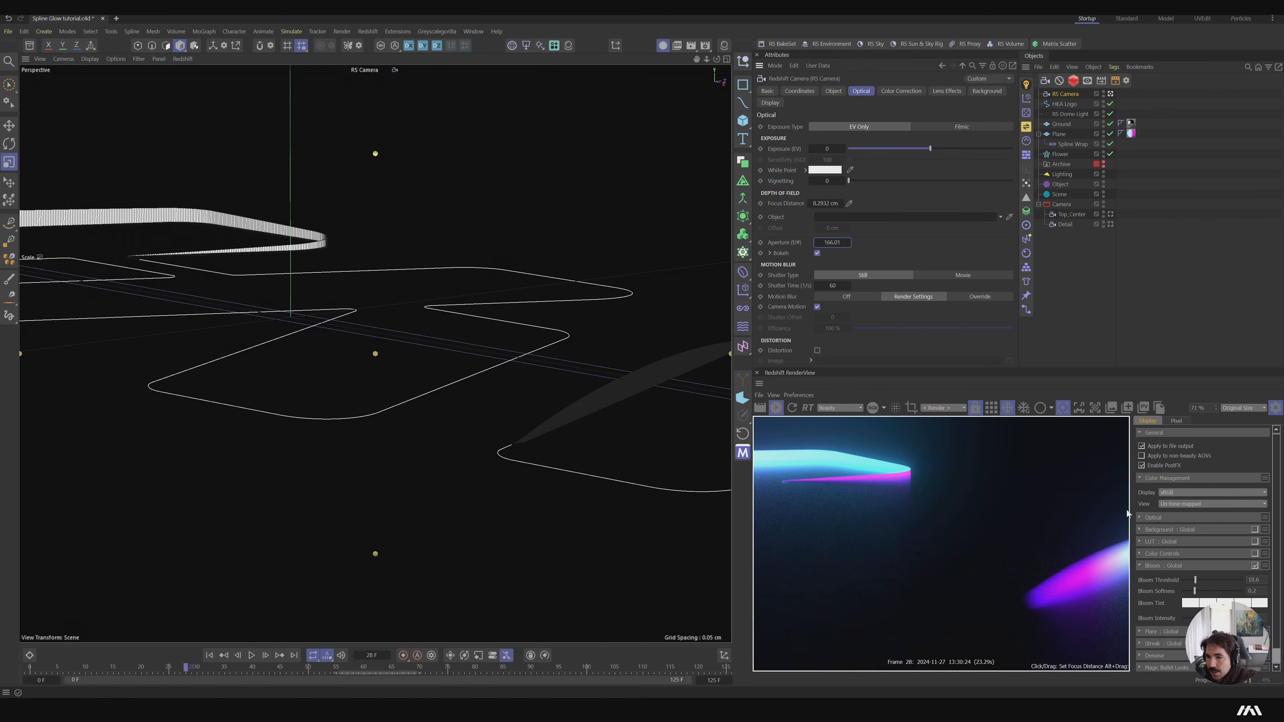
Hide the RenderView display settings, orbit the RS Camera to a low side angle across the logo, and go to frame 94
click(1276, 408)
scroll(335, 335, up, 5)
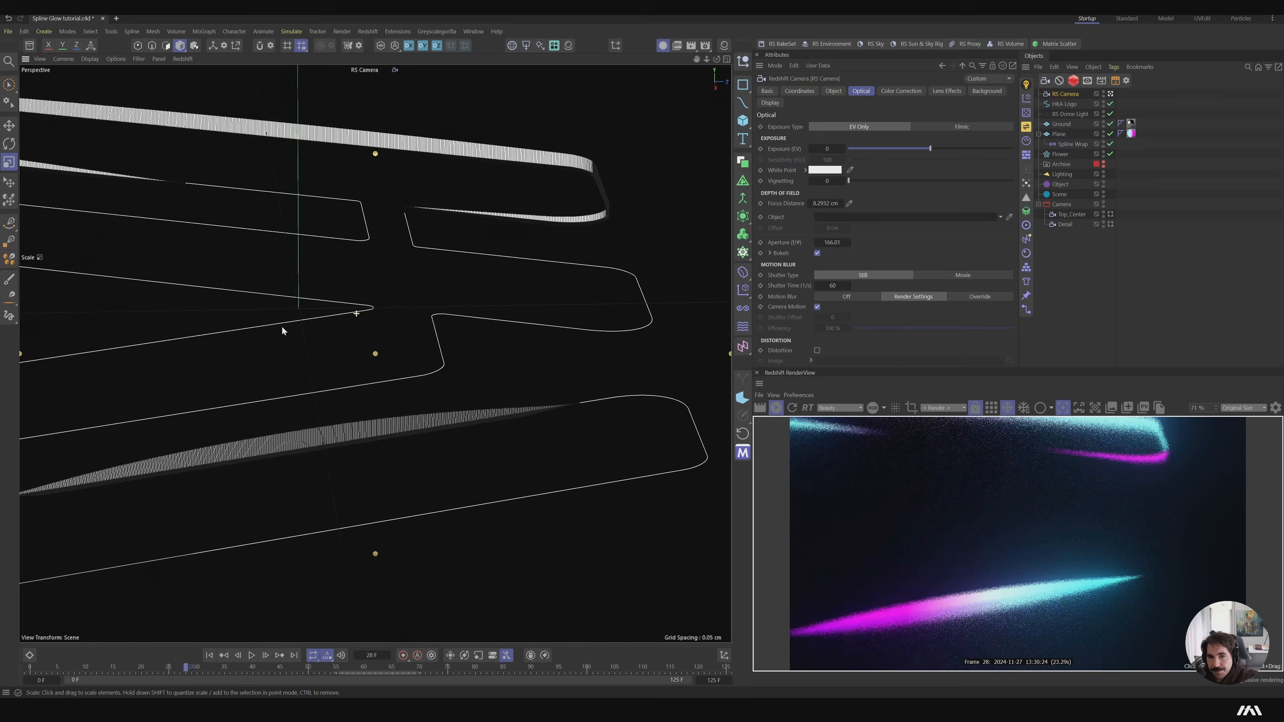
alt+drag(283, 331, 289, 318)
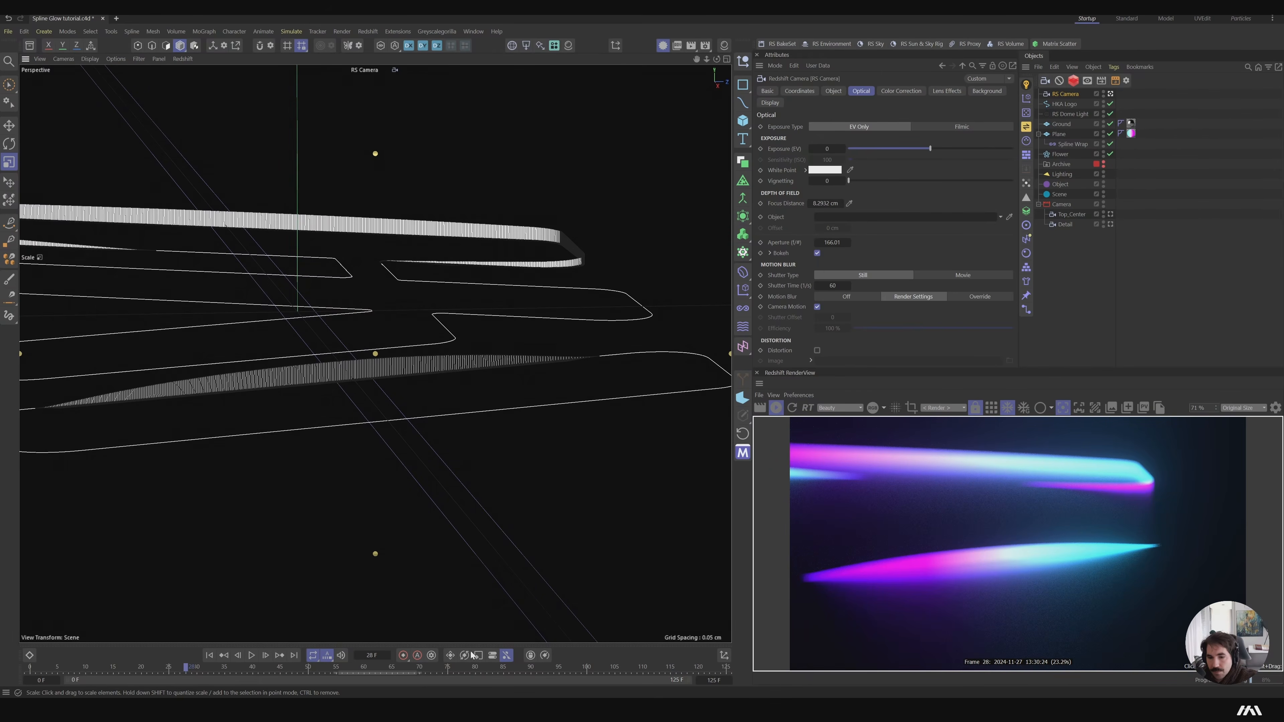
drag(427, 676, 555, 688)
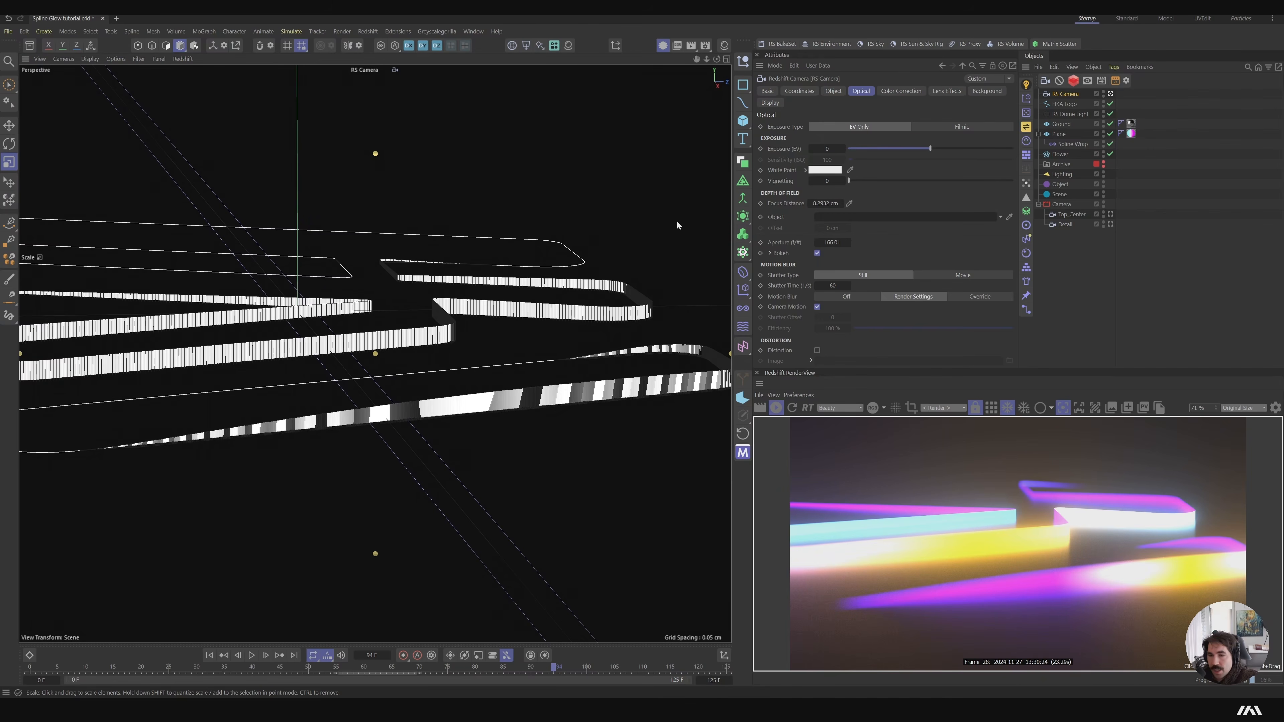
Flatten the Spline Wrap's Size curve to a low, even height for a thin logo line and orbit the camera around it
click(1070, 145)
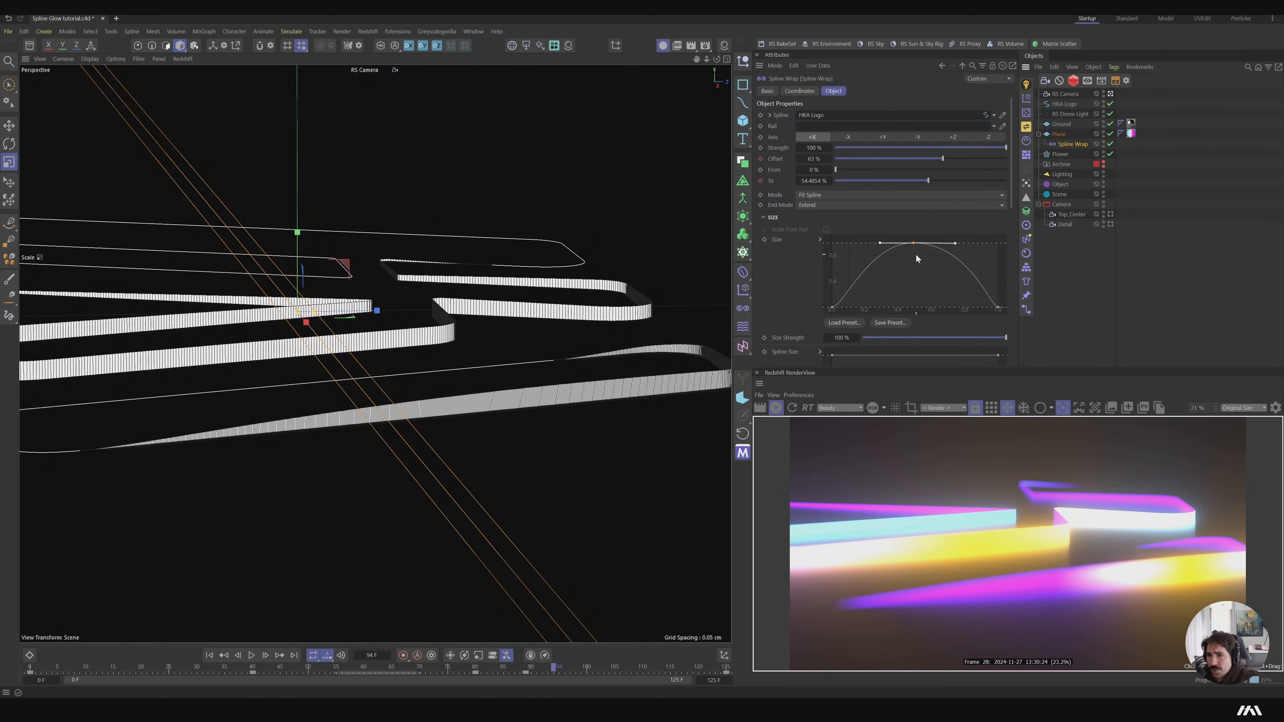
drag(914, 243, 912, 305)
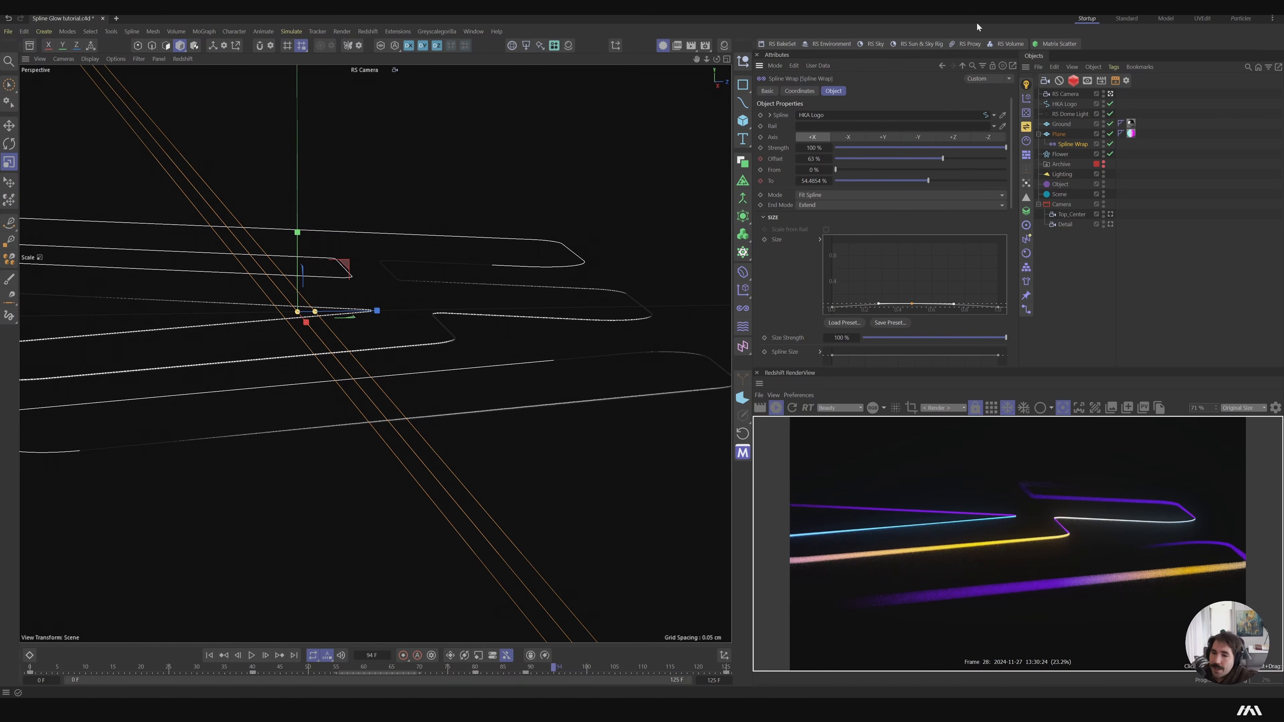
mouse_move(913, 306)
mouse_down()
mouse_move(913, 259)
mouse_move(908, 300)
mouse_up()
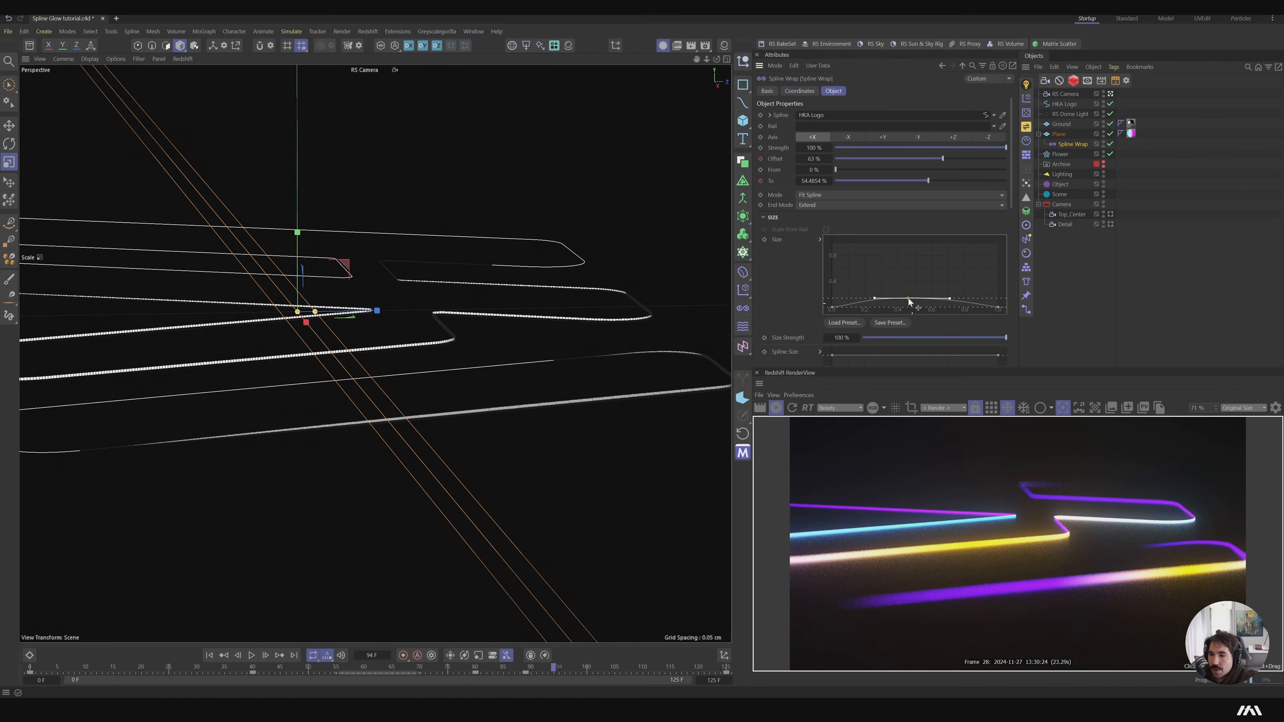
alt+drag(362, 319, 428, 330)
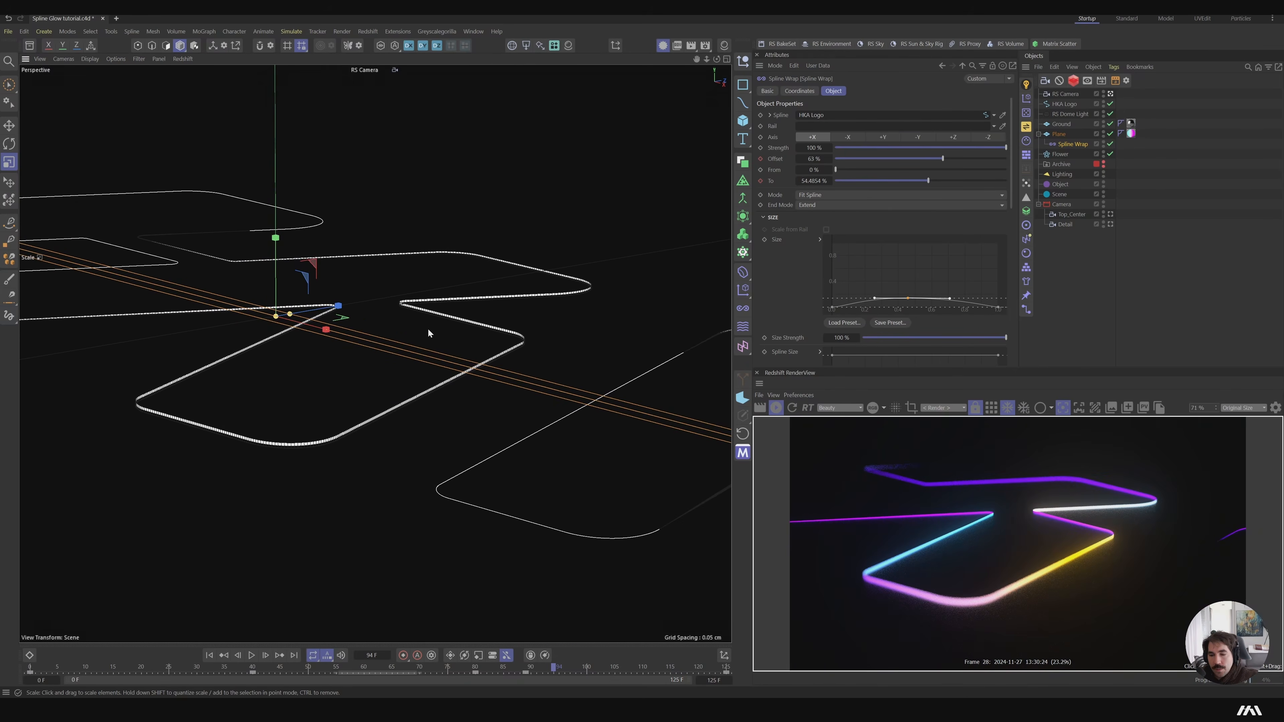
Switch to the Instagram window in Google Chrome, view the WWDC24 Apple reference post, and return to Cinema 4D
click(697, 710)
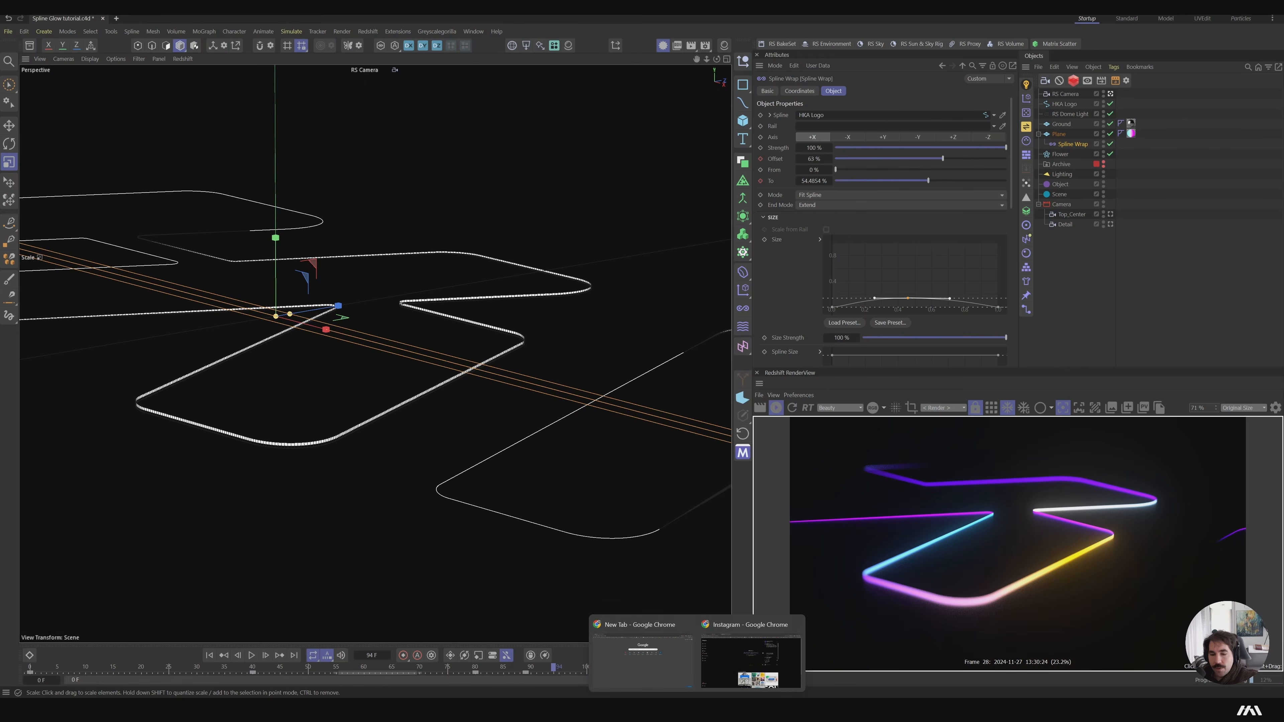
click(732, 624)
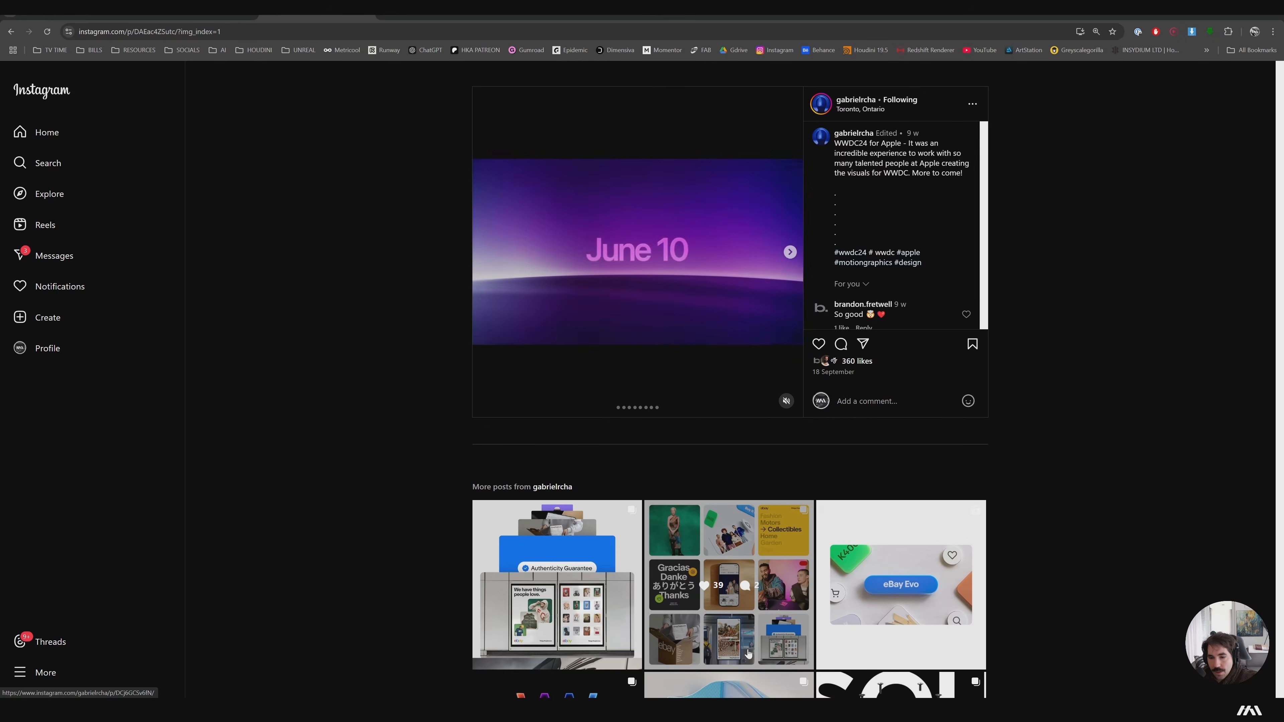
click(697, 709)
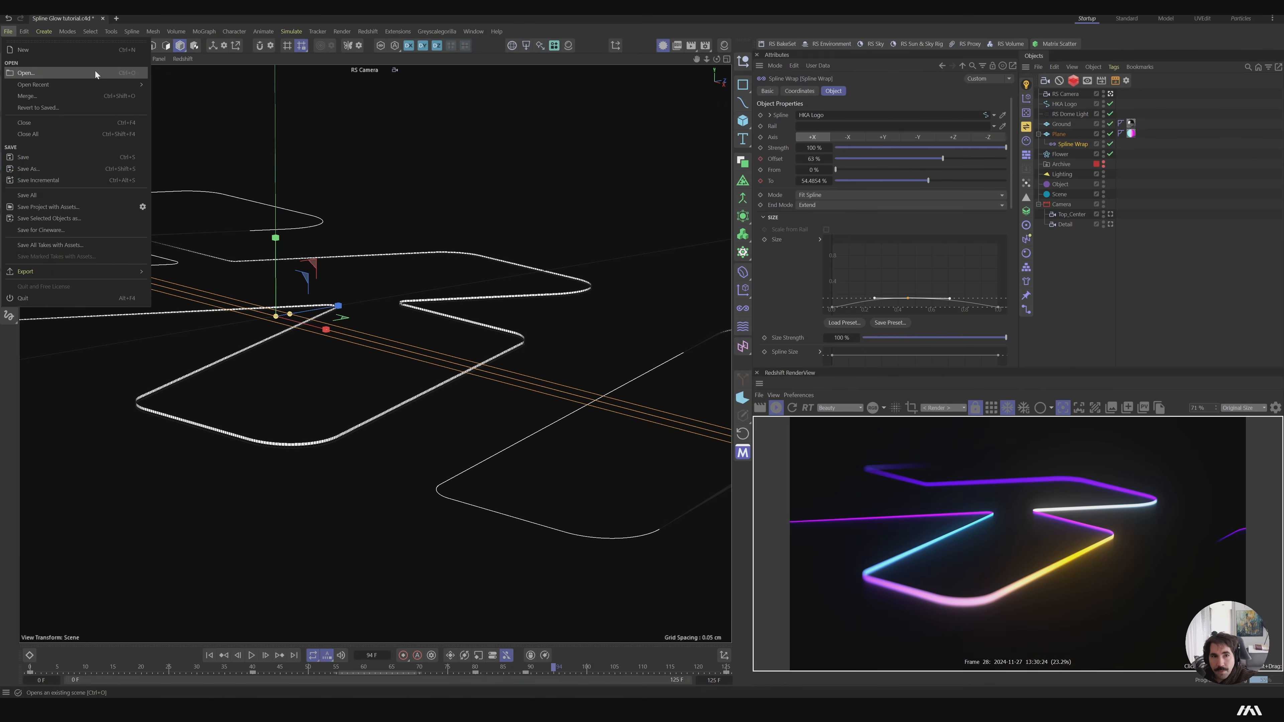
Open the Liquid Fields project from the C4D Projects folder
mouse_move(96, 85)
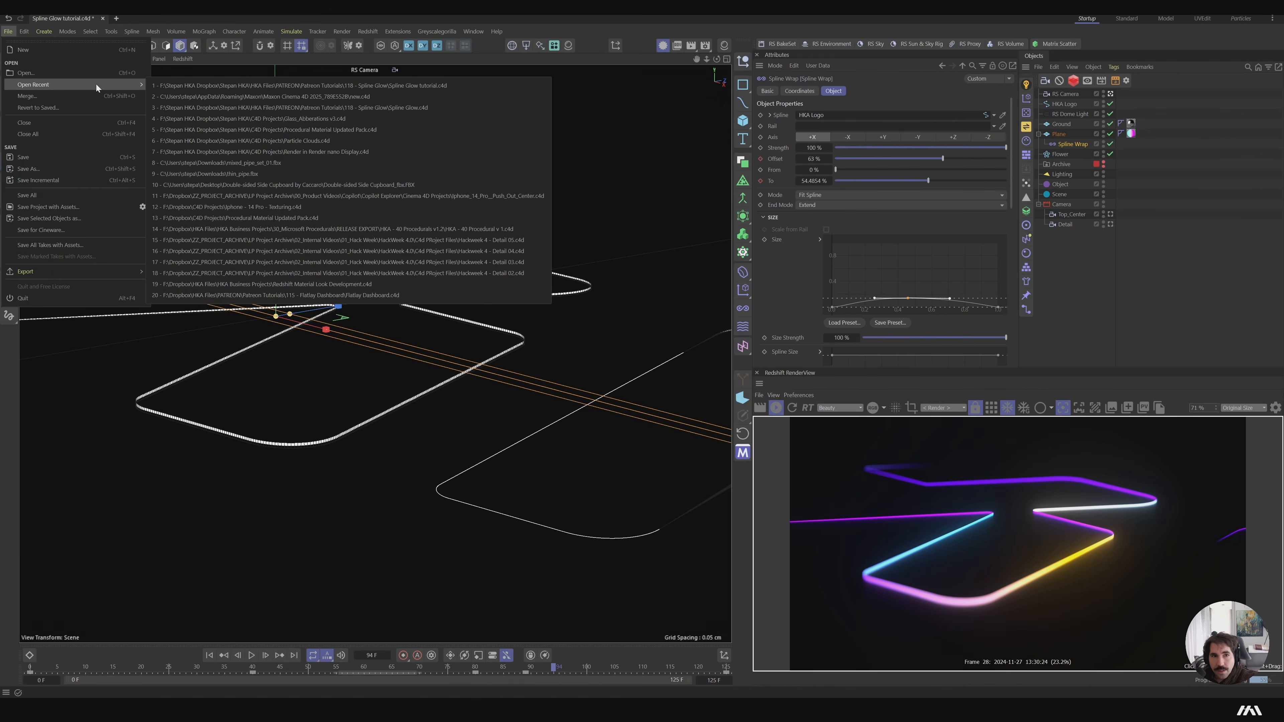
click(93, 72)
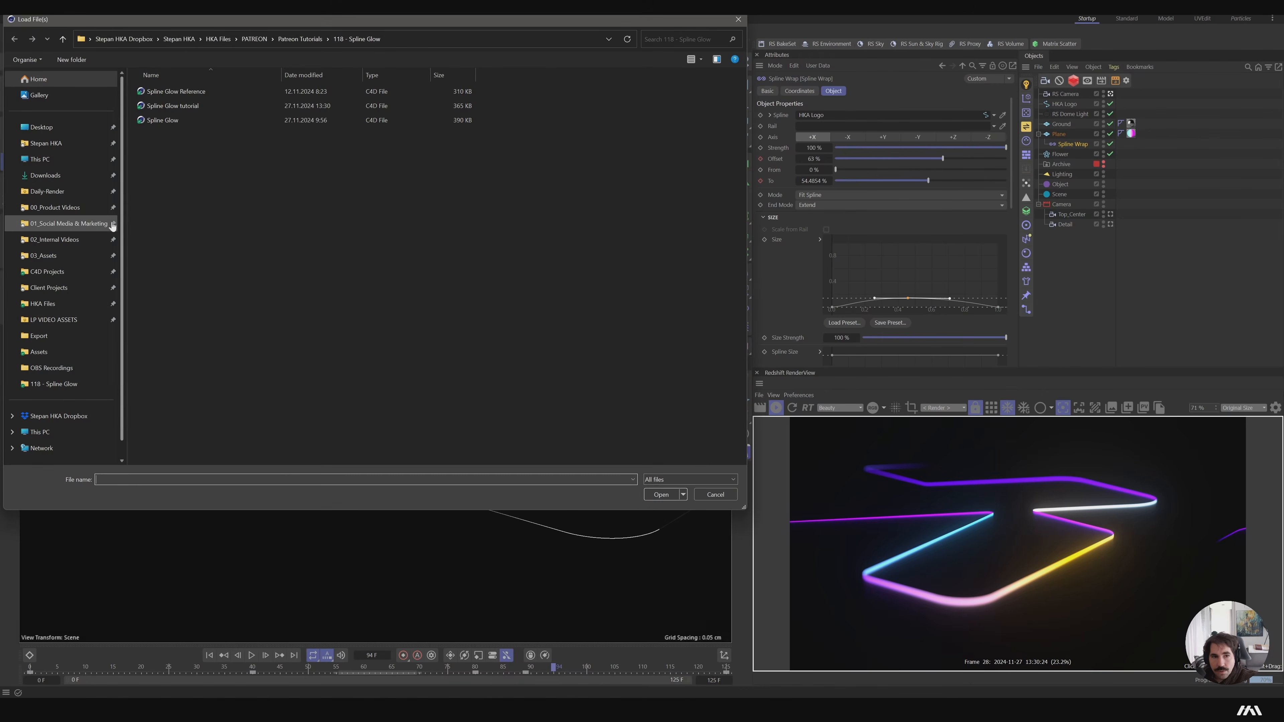
click(48, 271)
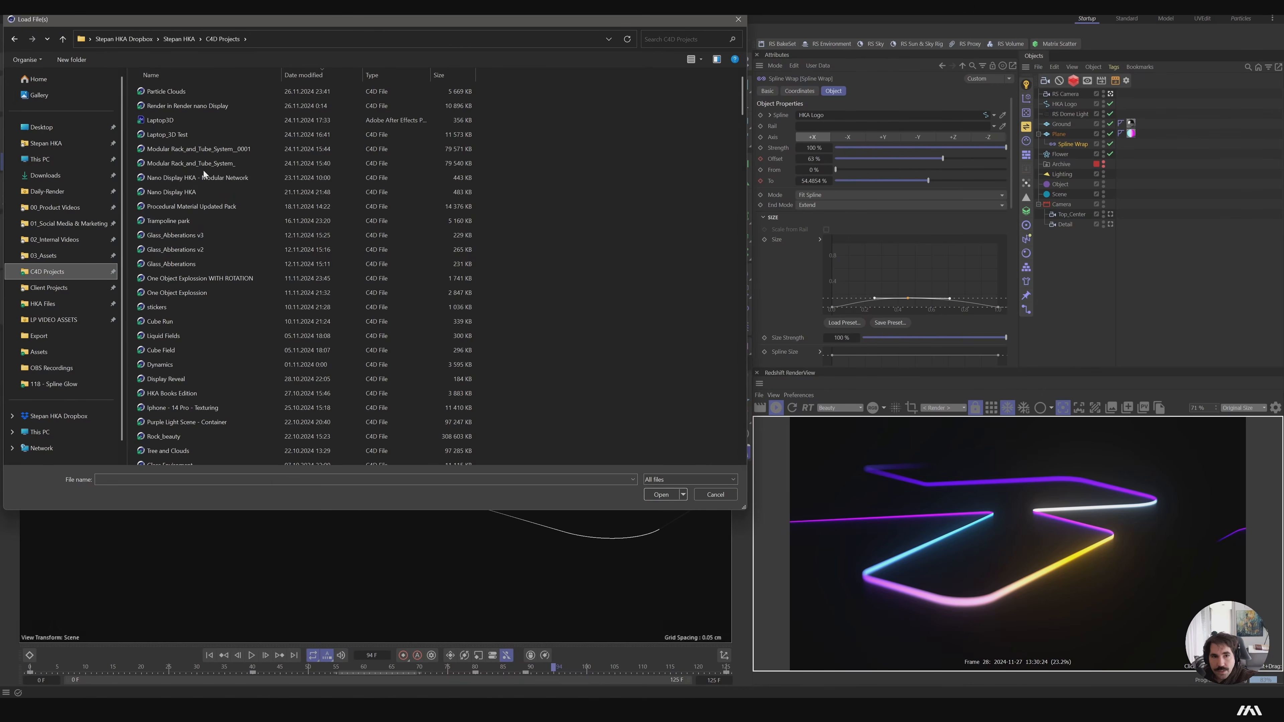
scroll(204, 171, down, 2)
double_click(167, 214)
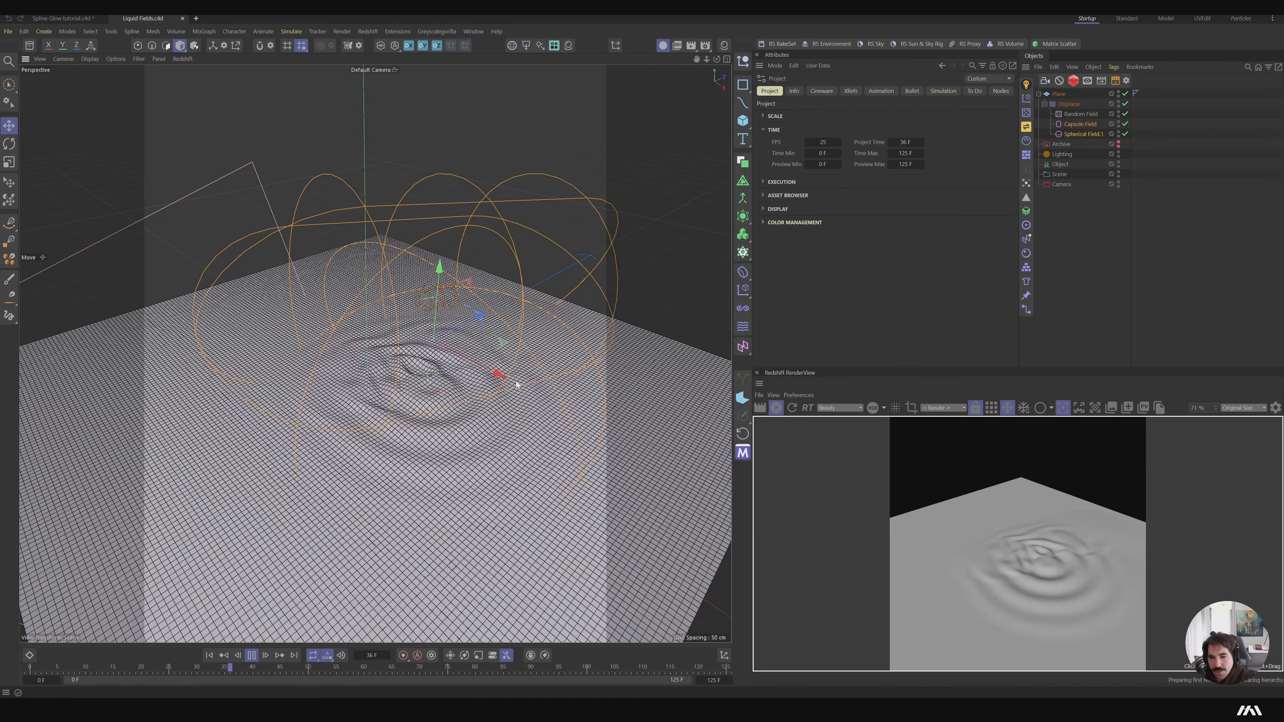
Copy the Displacer with its Random, Capsule and Spherical fields from Liquid Fields into the Spline Glow tutorial scene
click(1072, 105)
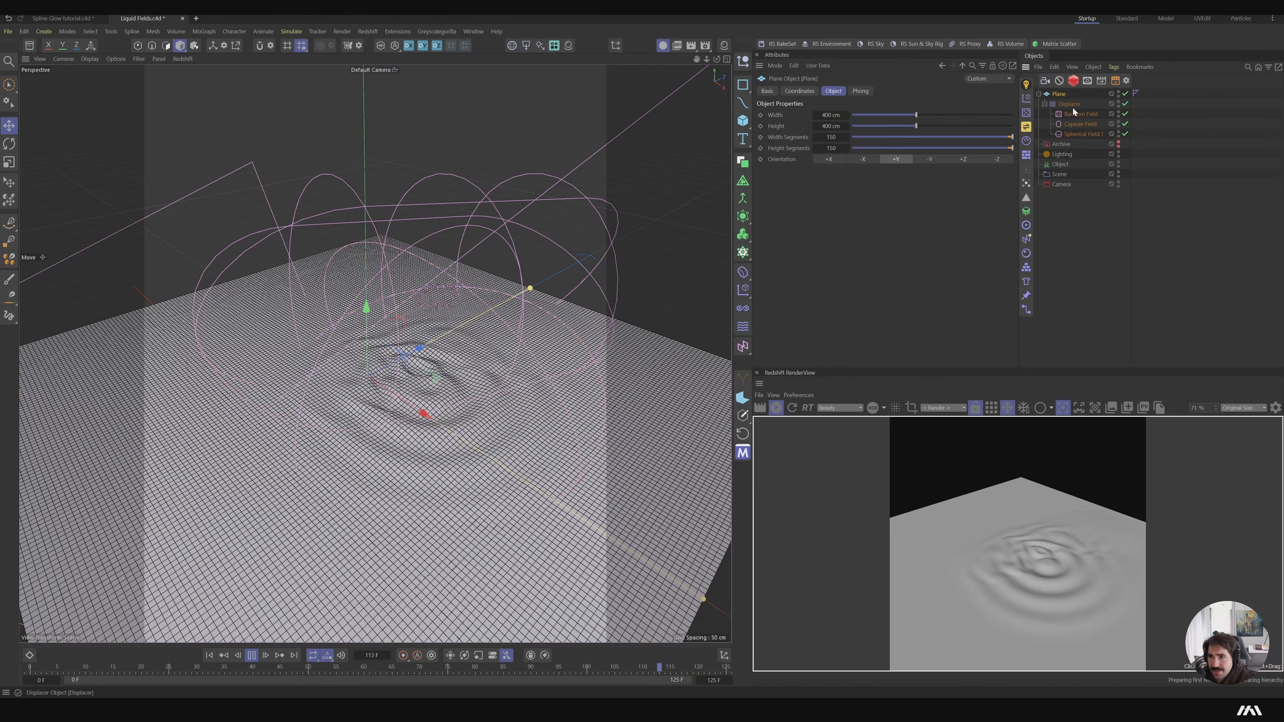
shift+click(1084, 133)
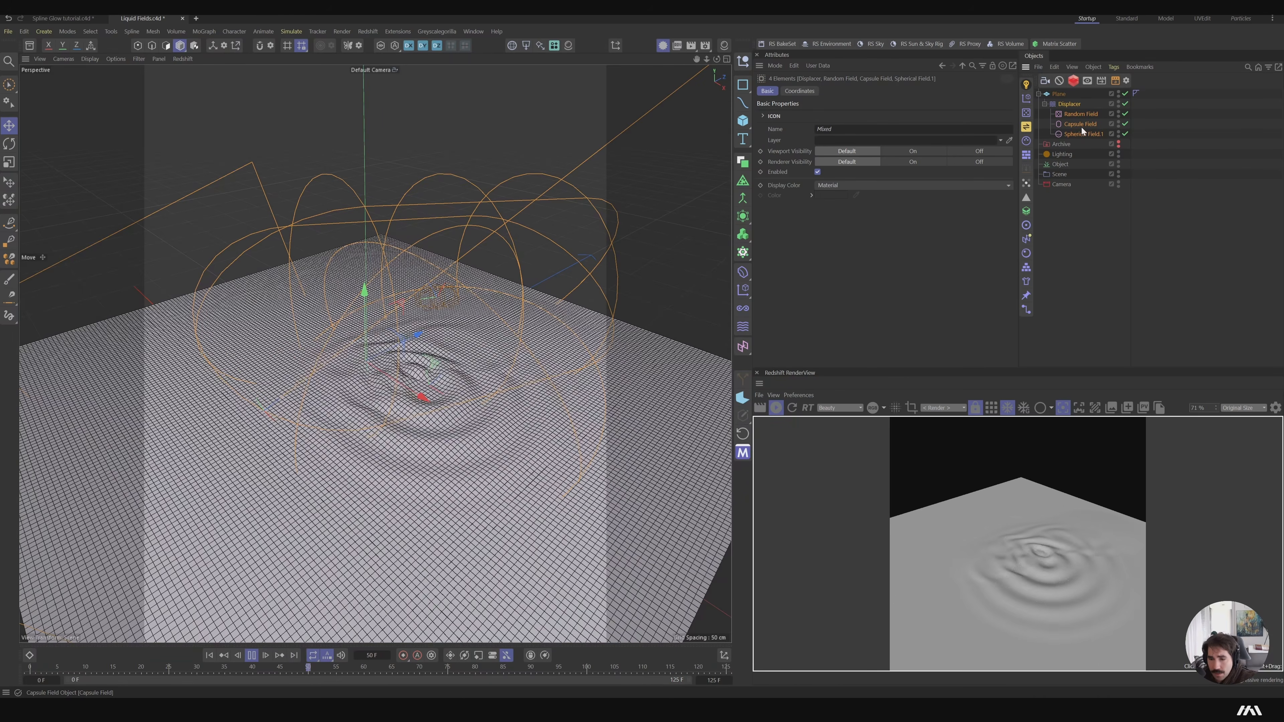
click(61, 18)
click(1059, 134)
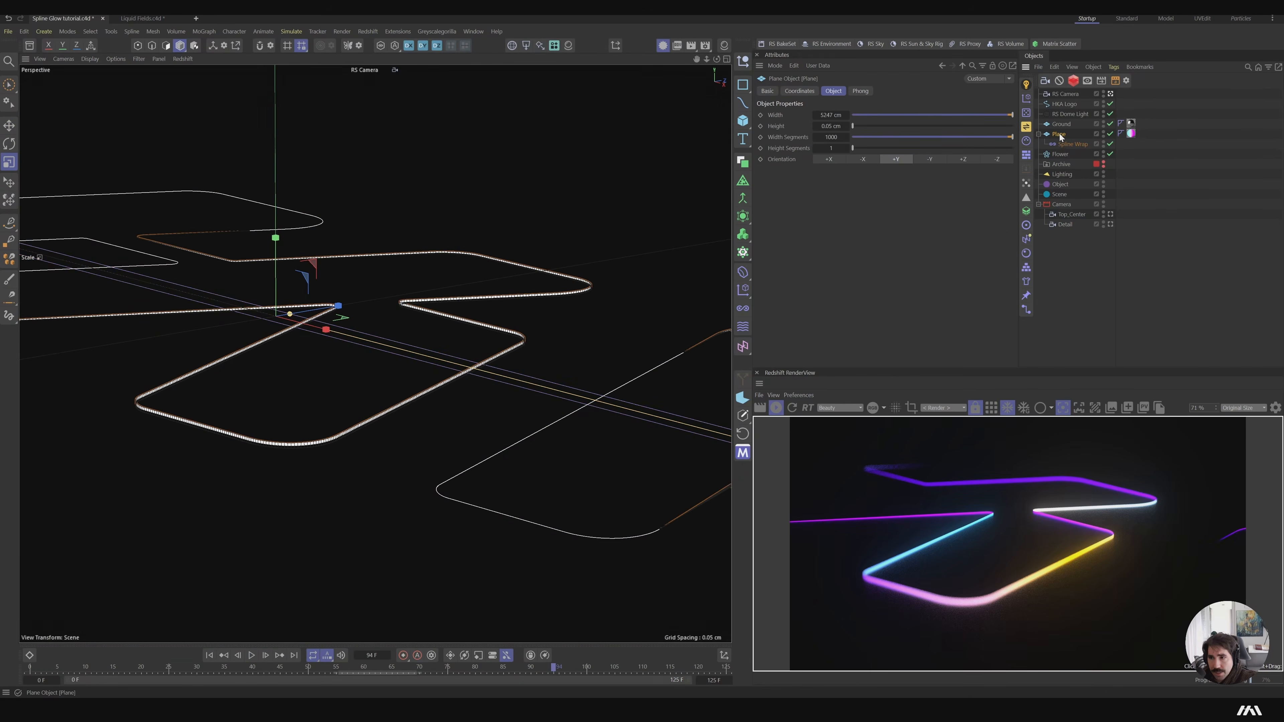
key(ctrl+v)
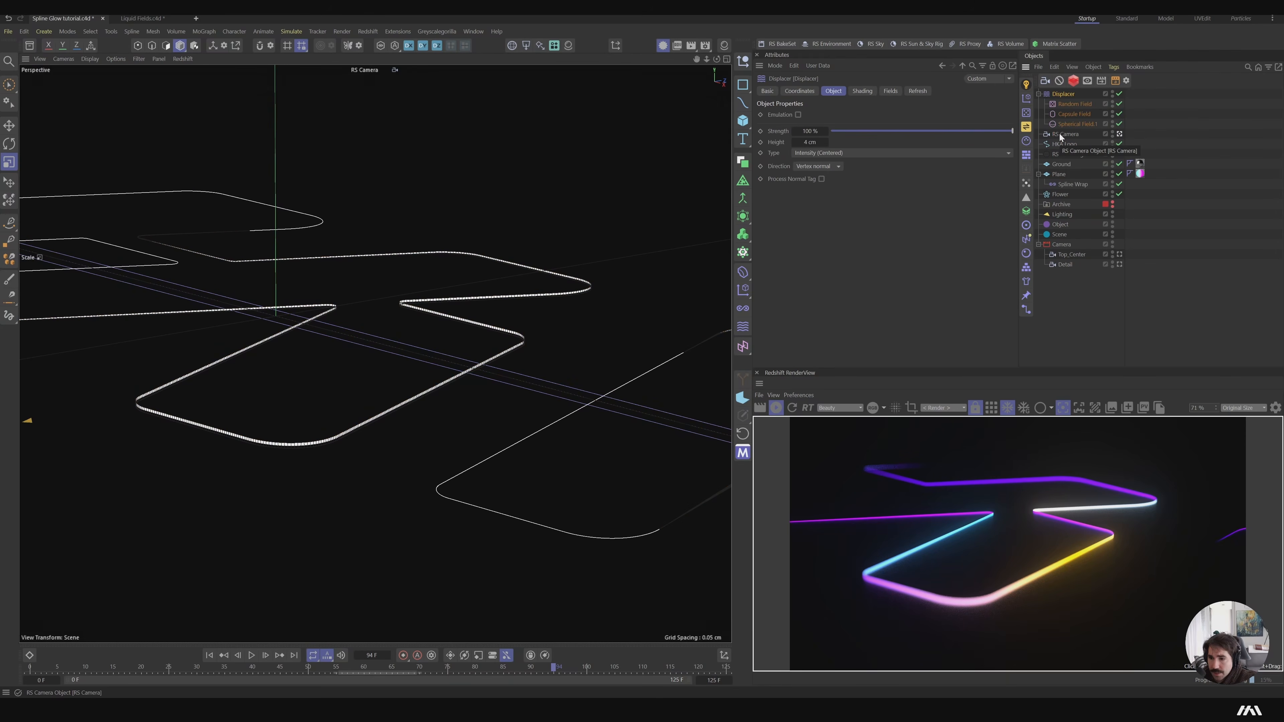
Try the Displacer as a child of the Plane, in different orders relative to the Spline Wrap
drag(1063, 94, 1072, 127)
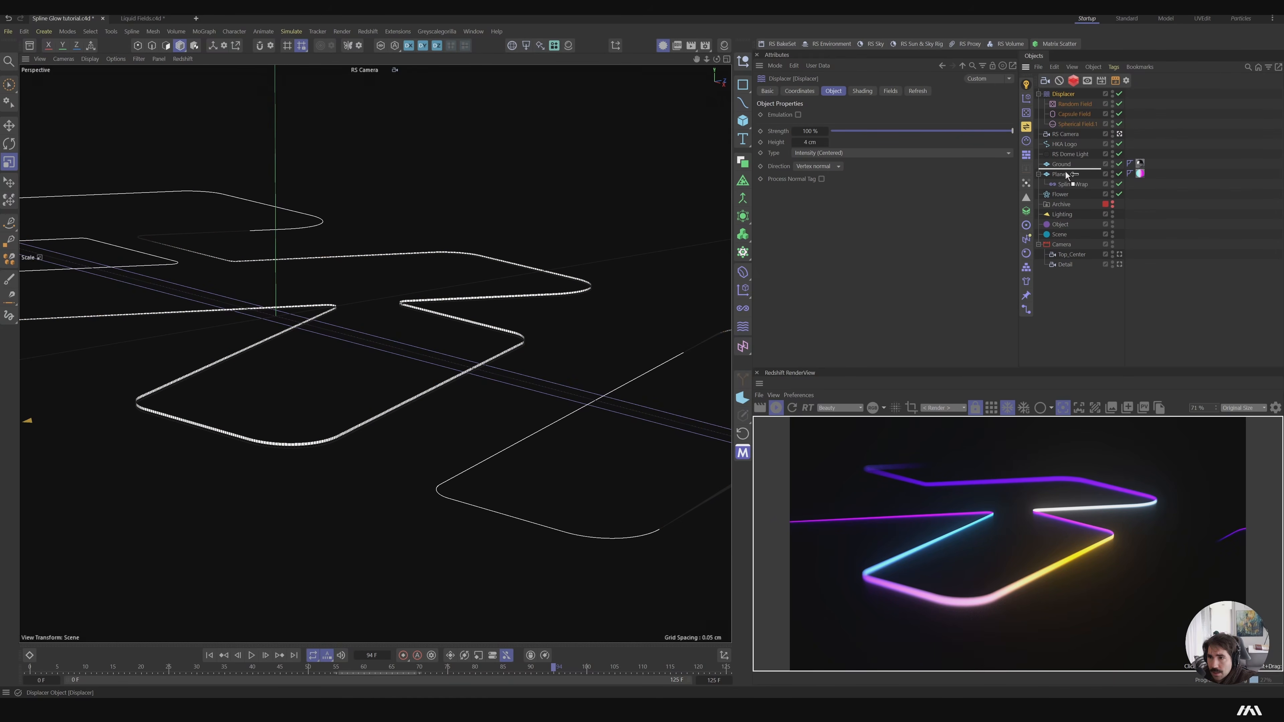
drag(1067, 175, 1068, 144)
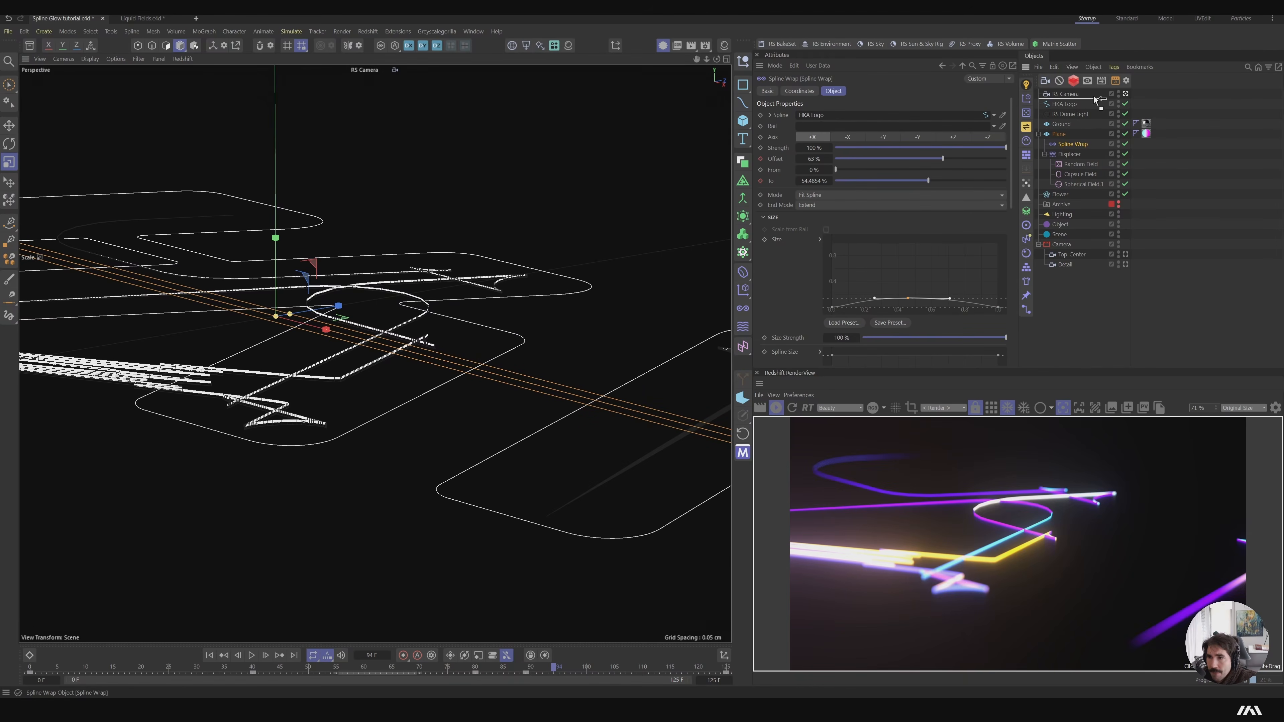
drag(1097, 92, 1093, 92)
drag(1070, 95, 1064, 147)
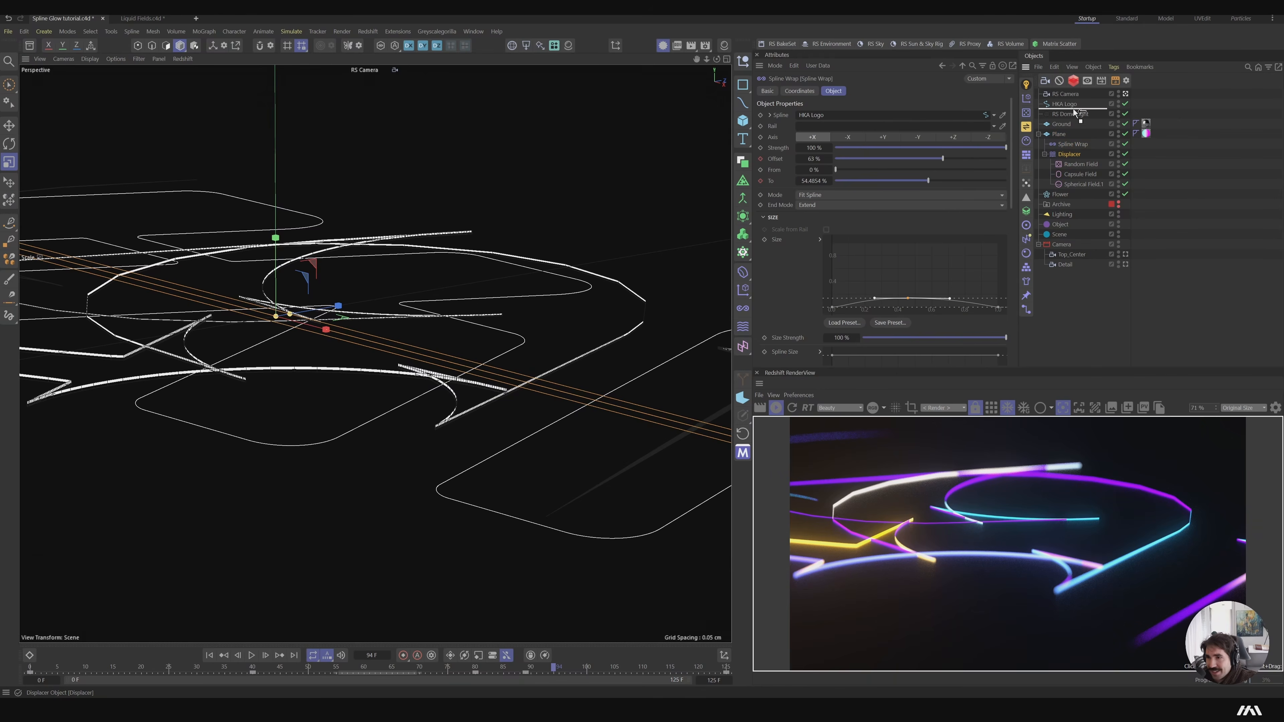
Nest the Displacer under the Ground plane and set its height to 0.05 cm
drag(1076, 130, 1073, 127)
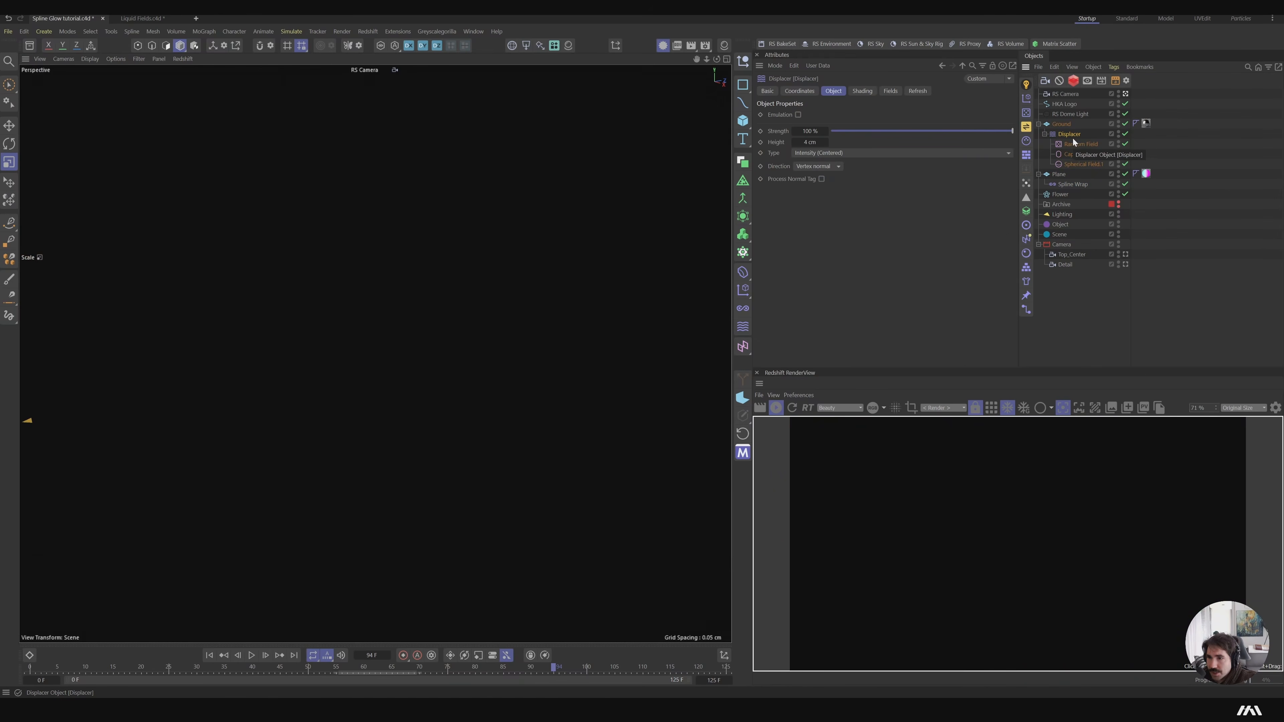
drag(820, 144, 814, 144)
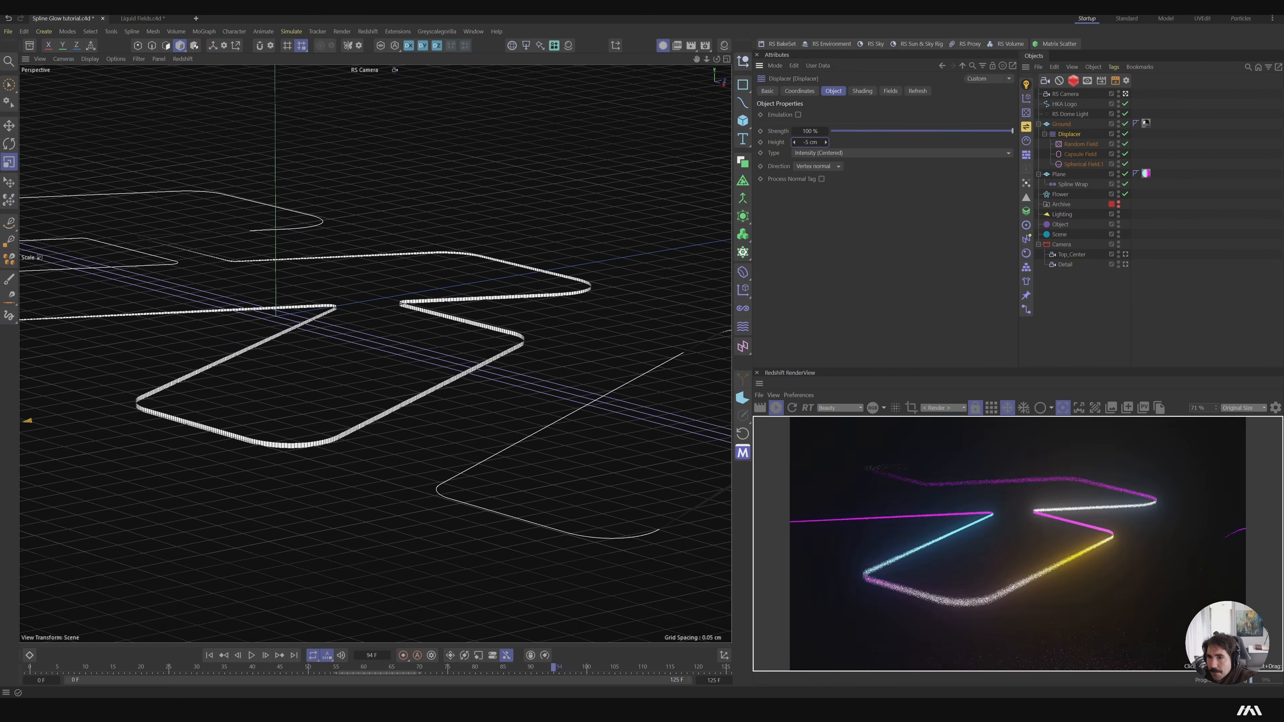
click(813, 143)
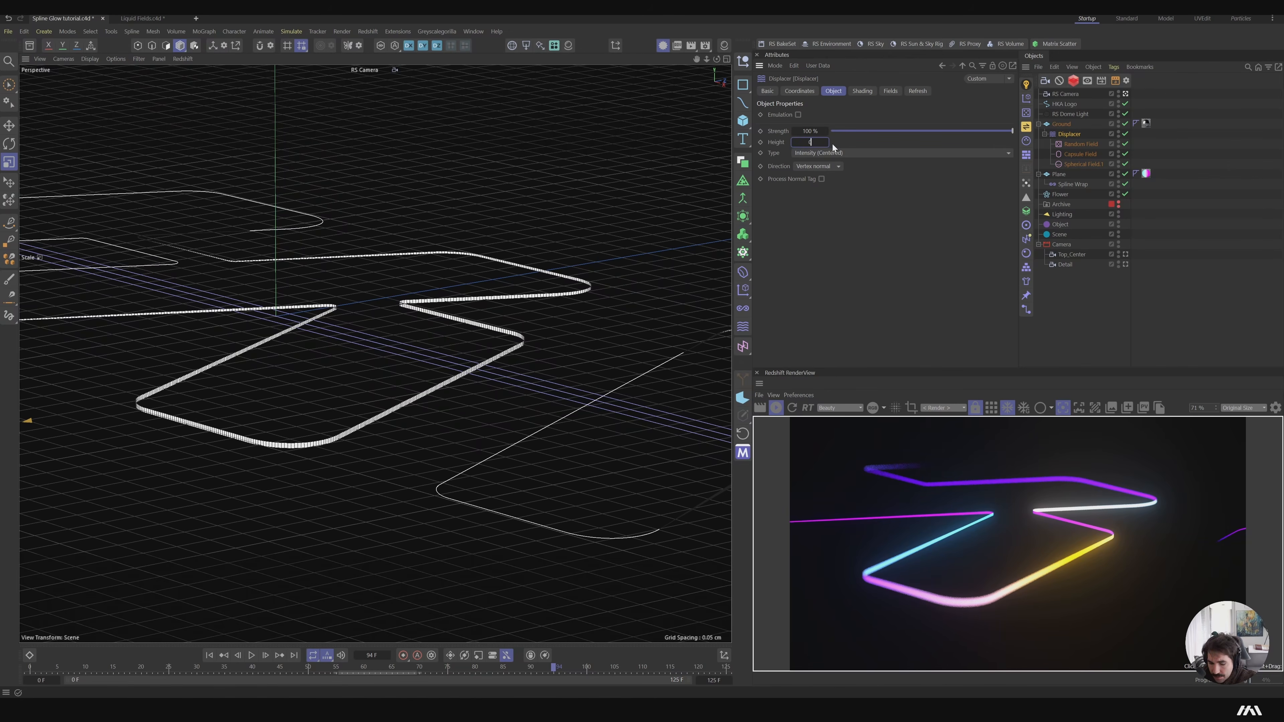
text(0.05)
key(Return)
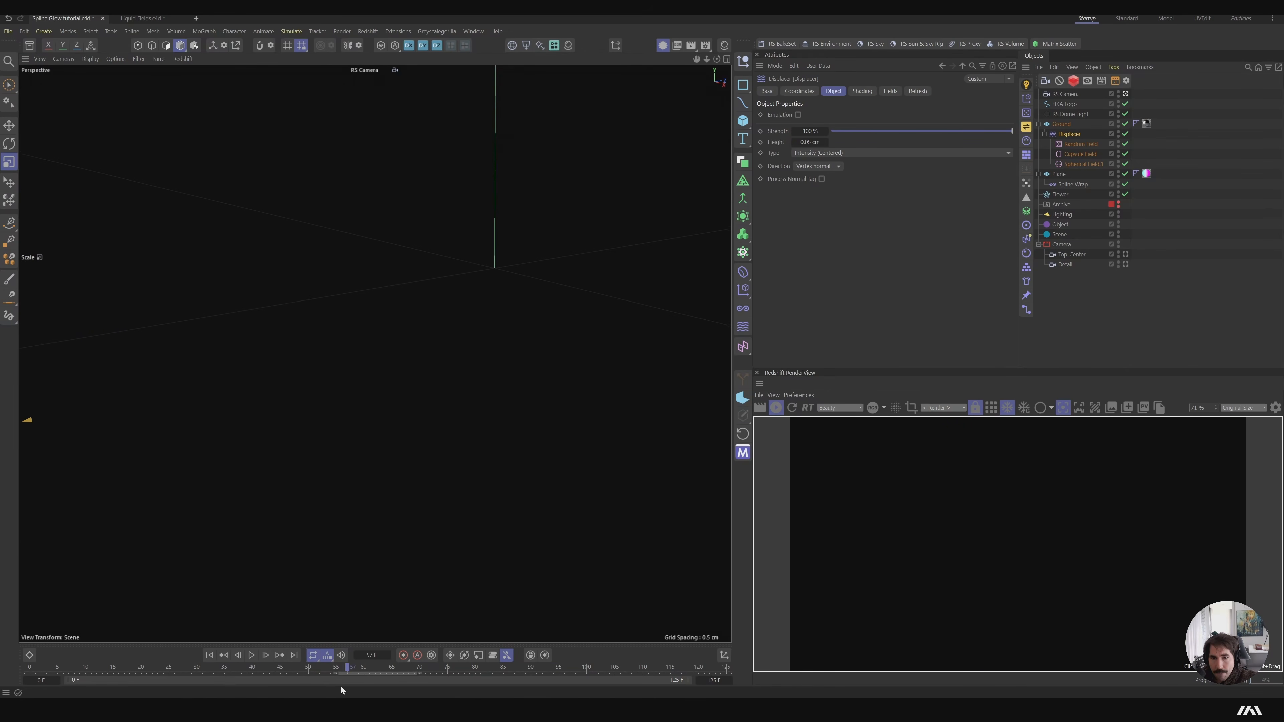
Go to frame 51 and switch the viewport display to Quick Shading
drag(342, 689, 317, 688)
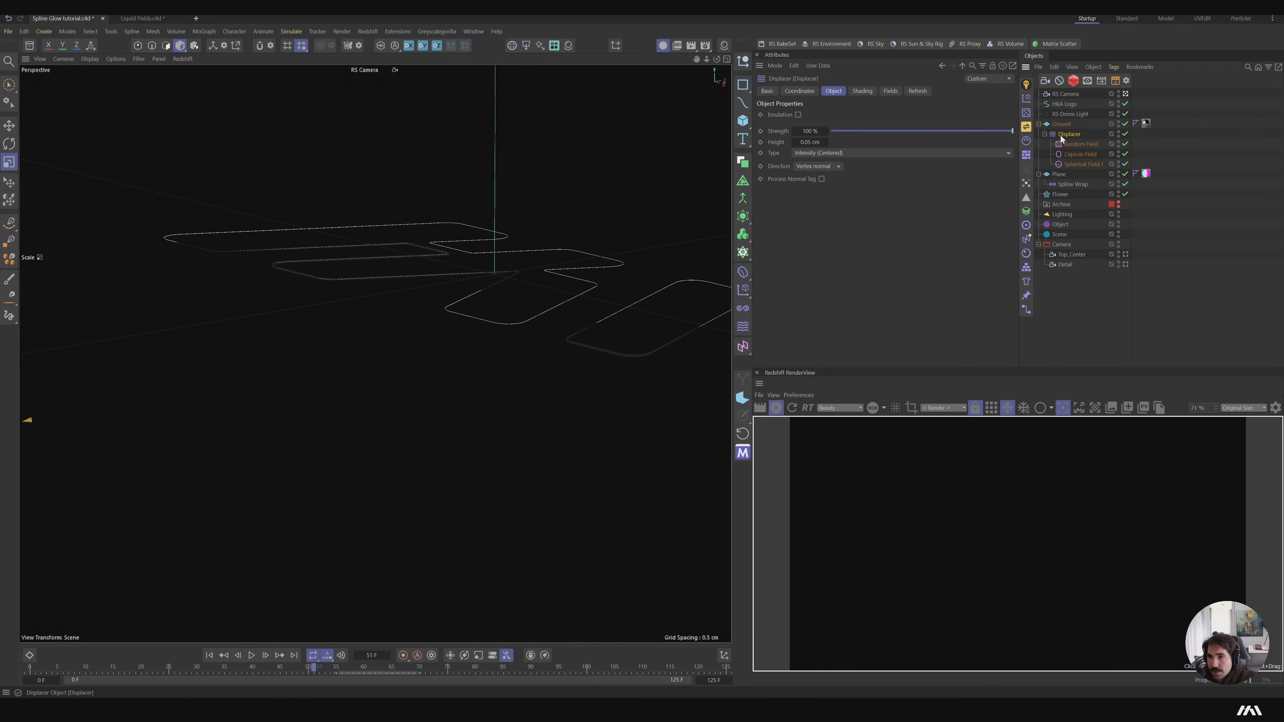
key(n)
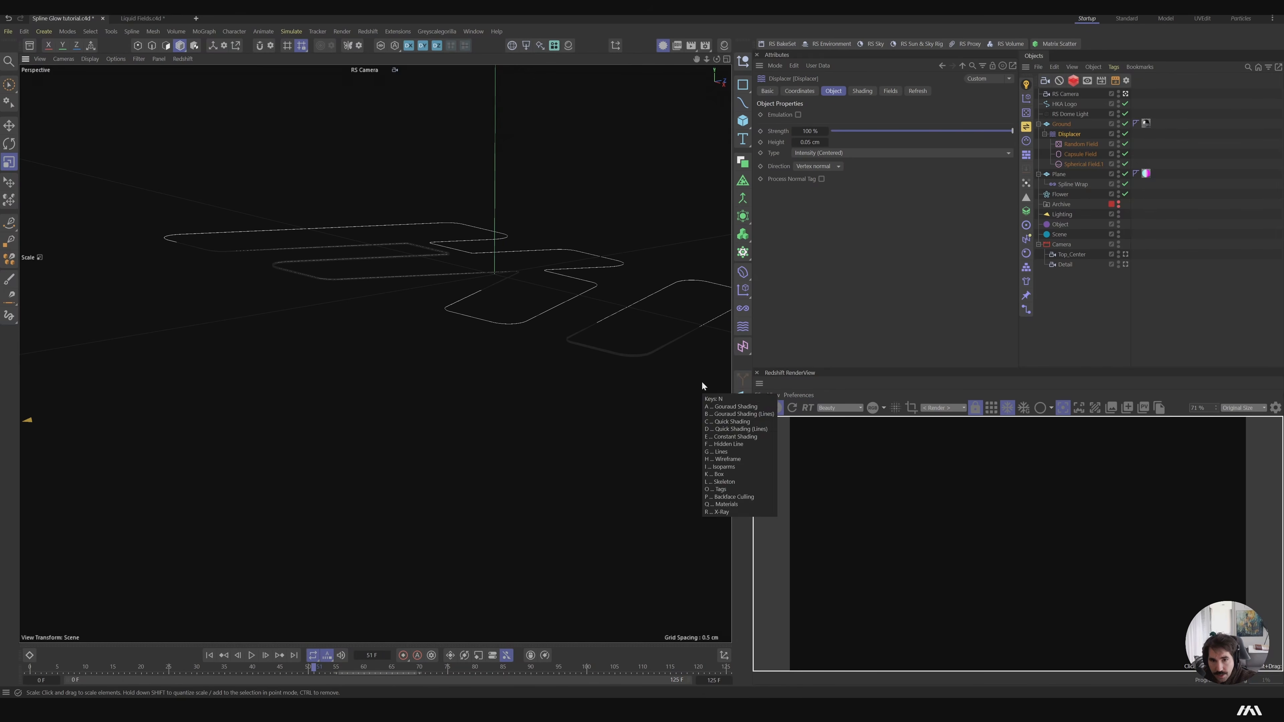
key(c)
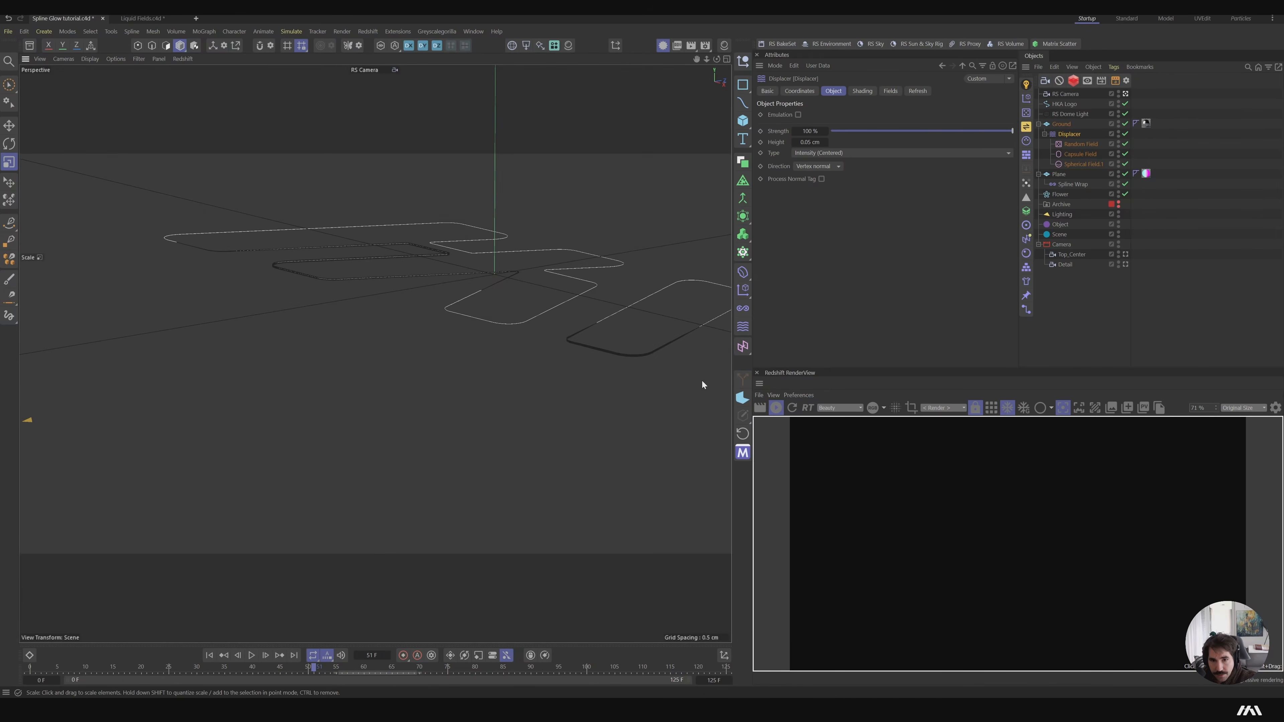
Set both the width and height segments of the Ground plane to 300
click(1066, 125)
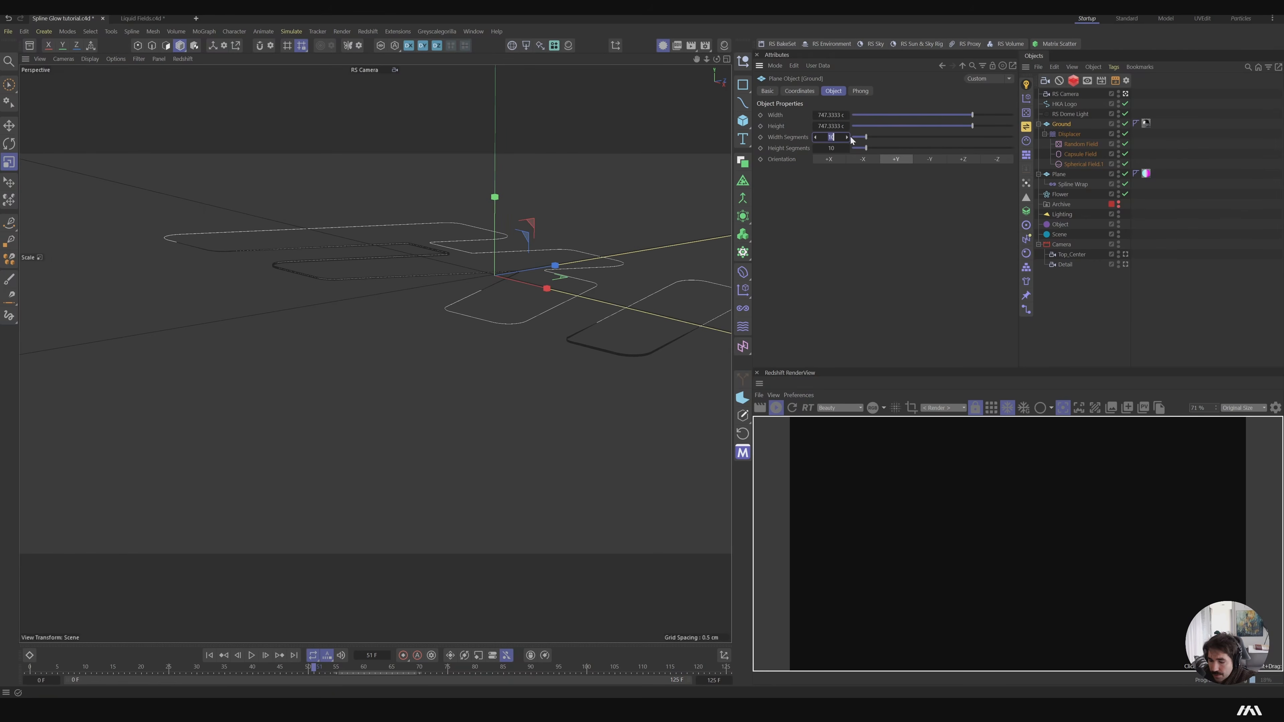
click(851, 137)
text(300)
key(Tab)
text(300)
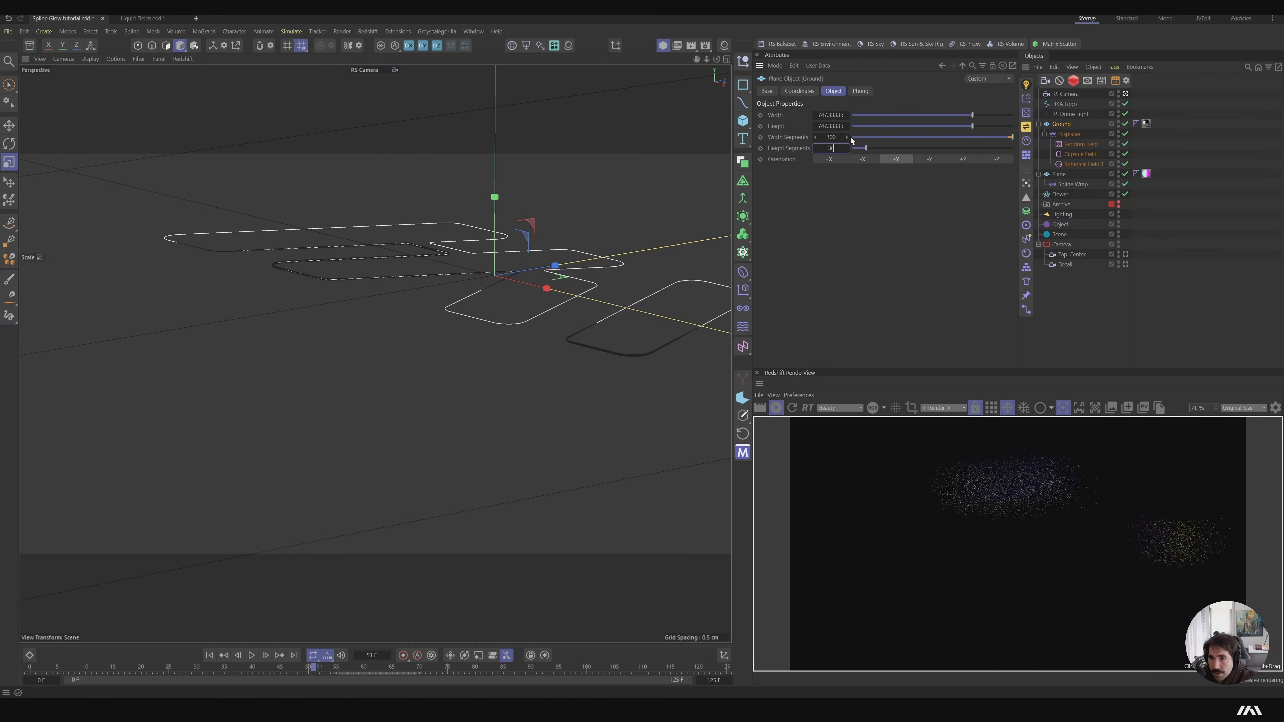
key(Return)
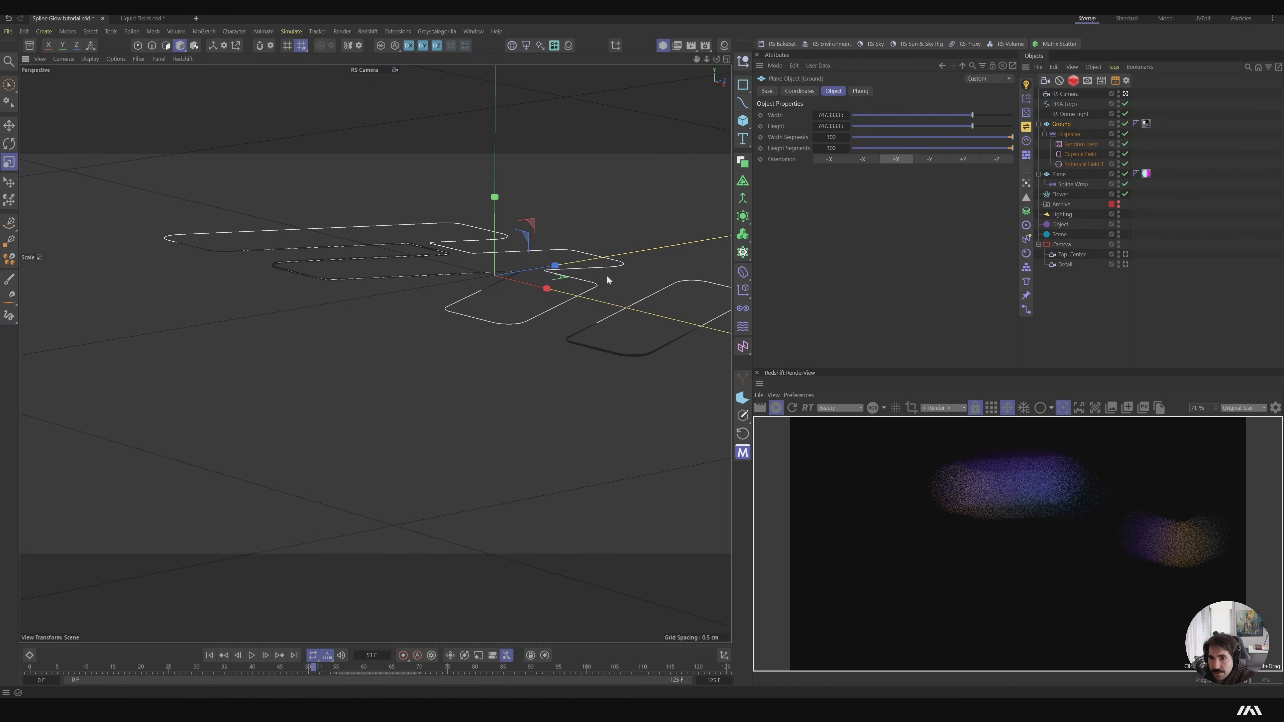
Scale the Ground plane and its displacer fields down around the logo outline and play the animation
key(t)
drag(470, 371, 84, 487)
key(ctrl+z)
key(ctrl+z)
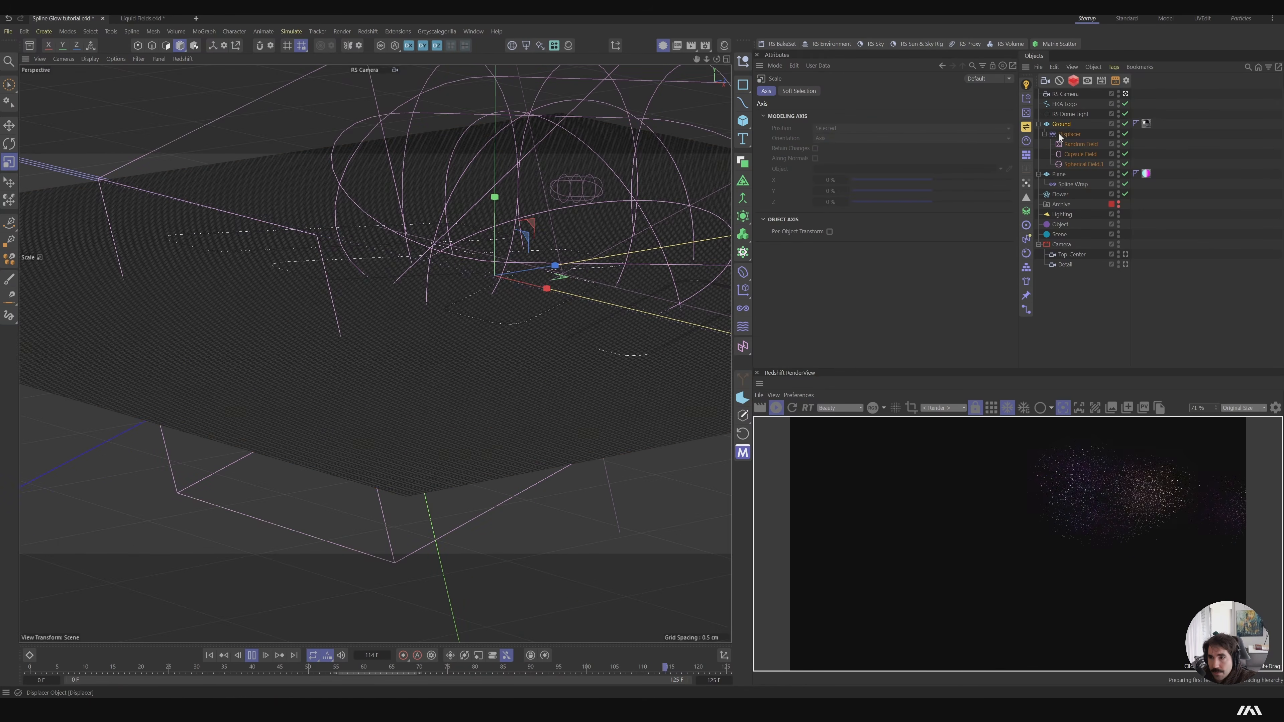
Group the Capsule Field and Spherical Field under the Displacer into a null
click(1074, 152)
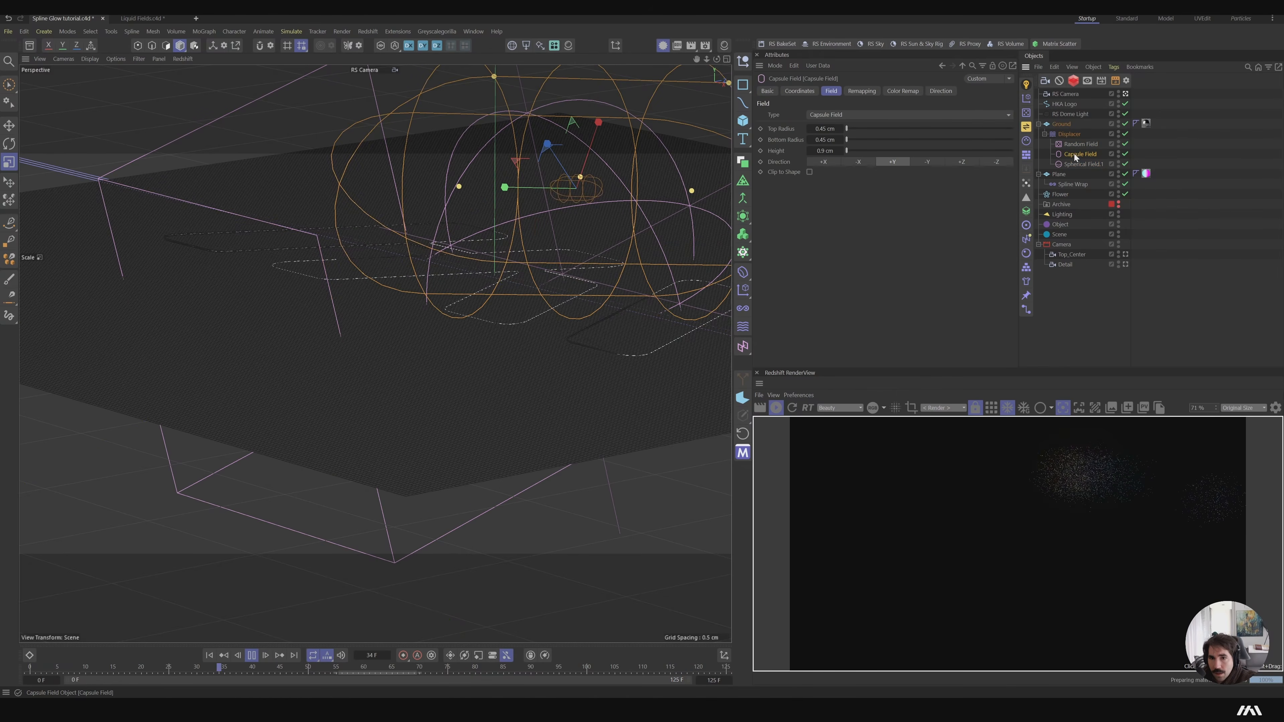
ctrl+click(1079, 162)
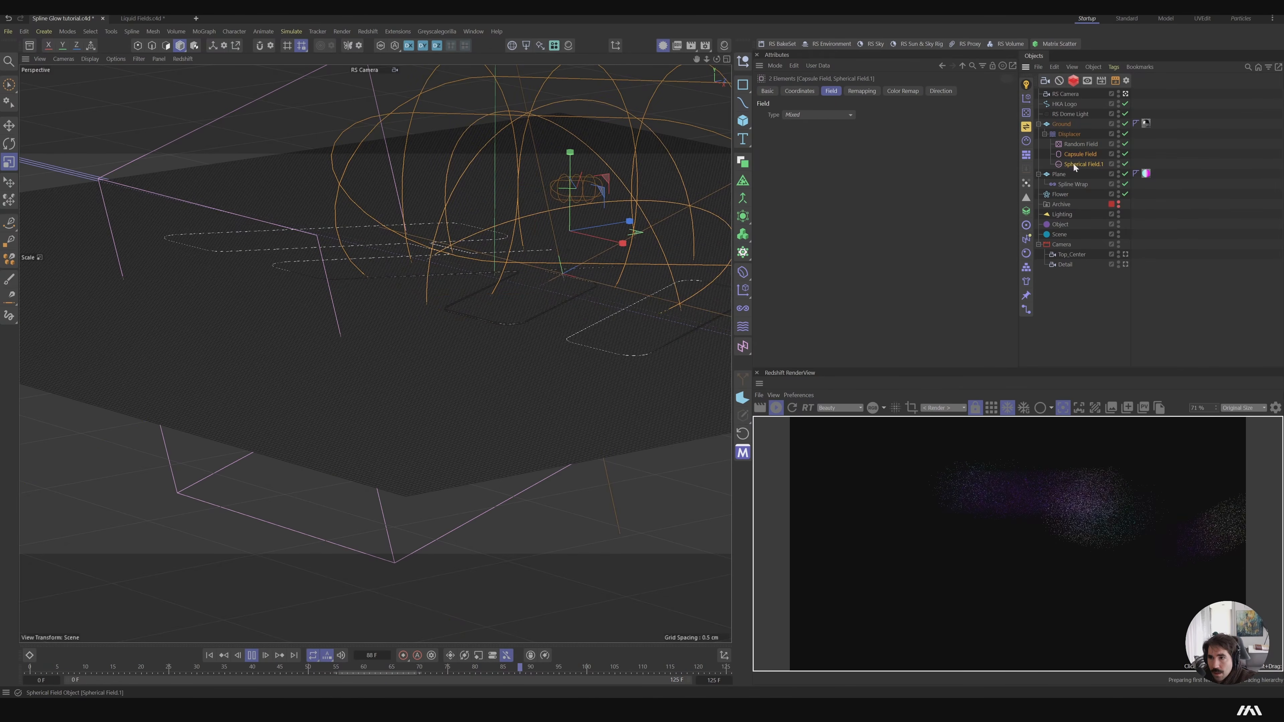
key(alt+g)
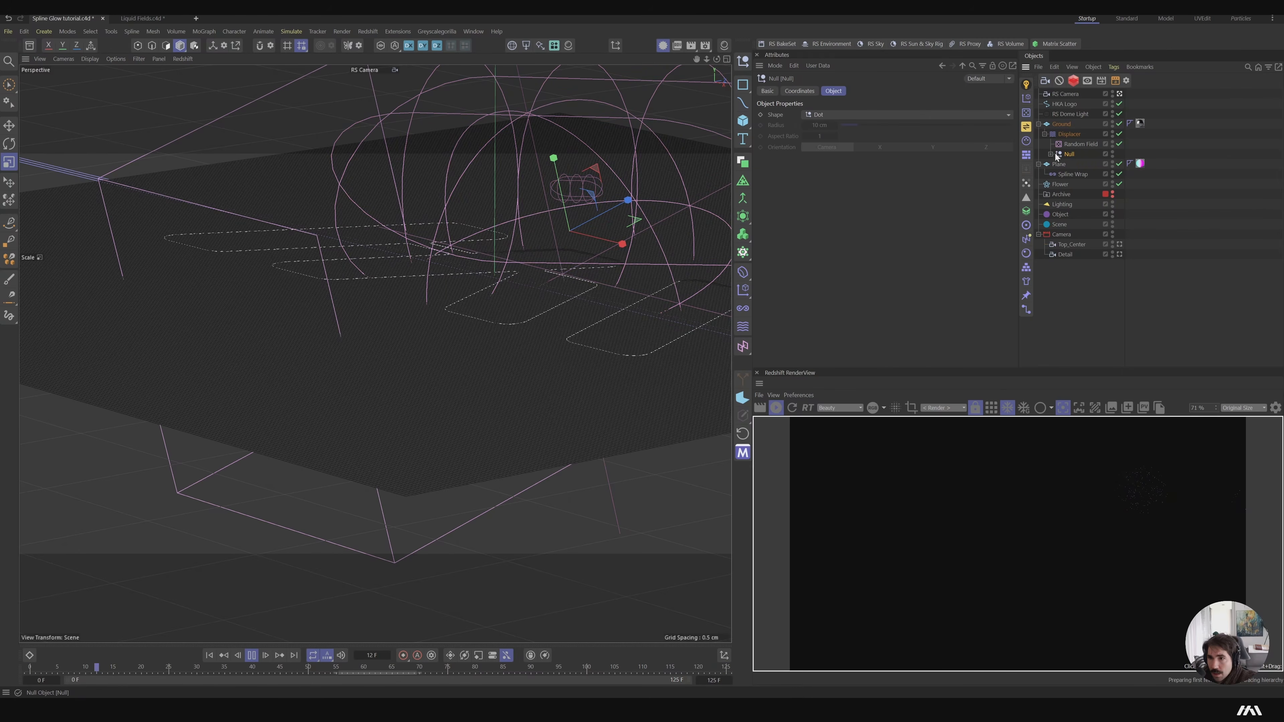
Move the null containing the Capsule Field and Spherical Field across the ground plane
key(e)
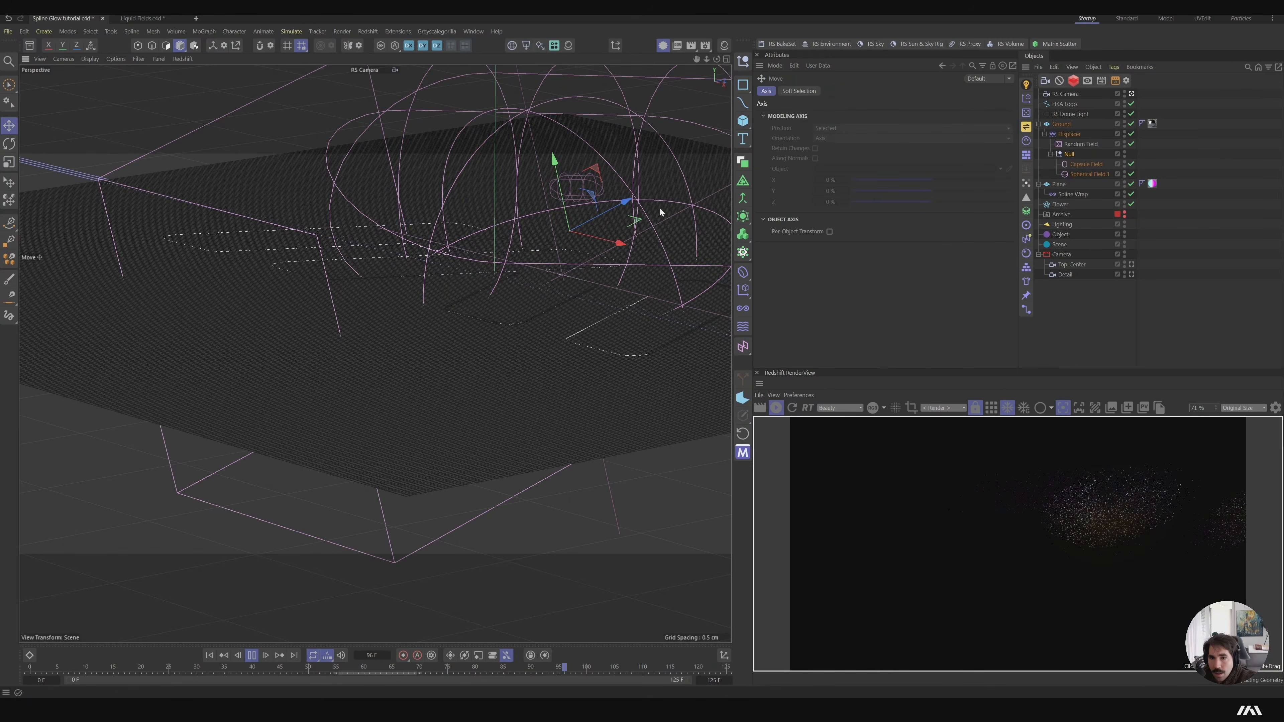
drag(663, 210, 536, 234)
alt+drag(521, 281, 657, 202)
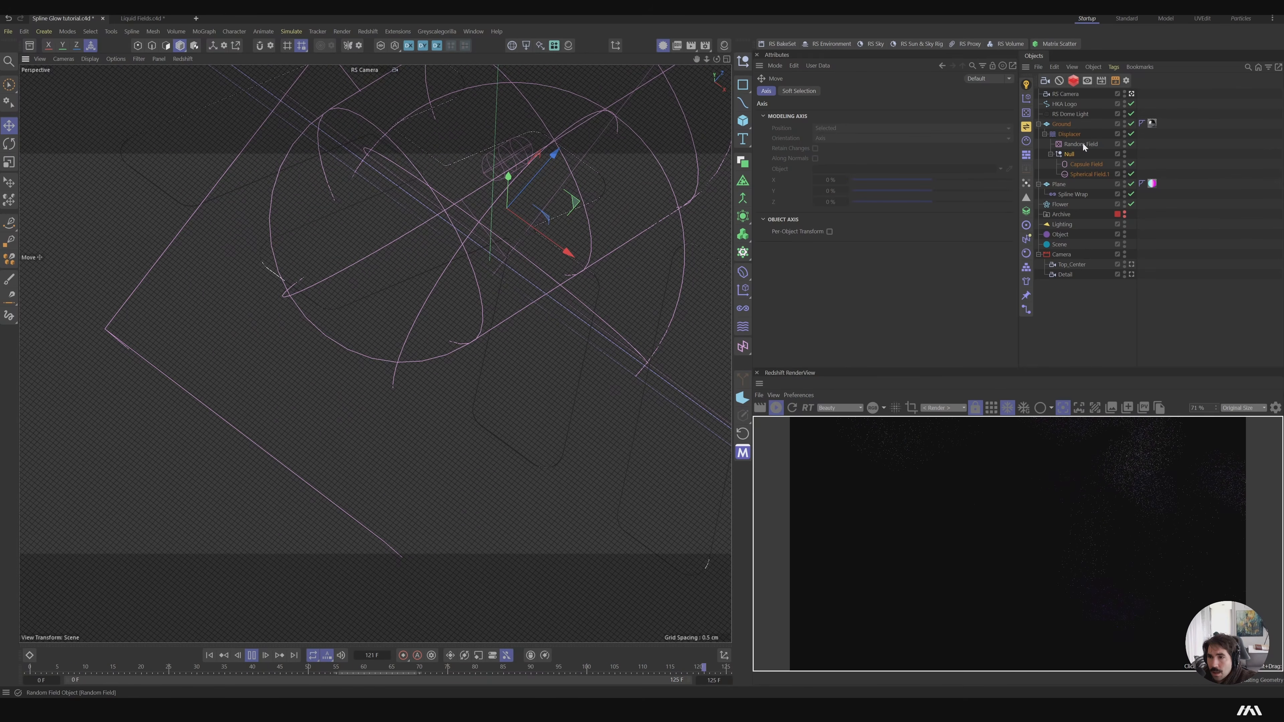
Set the Displacer's height to 0.2 cm
click(1074, 135)
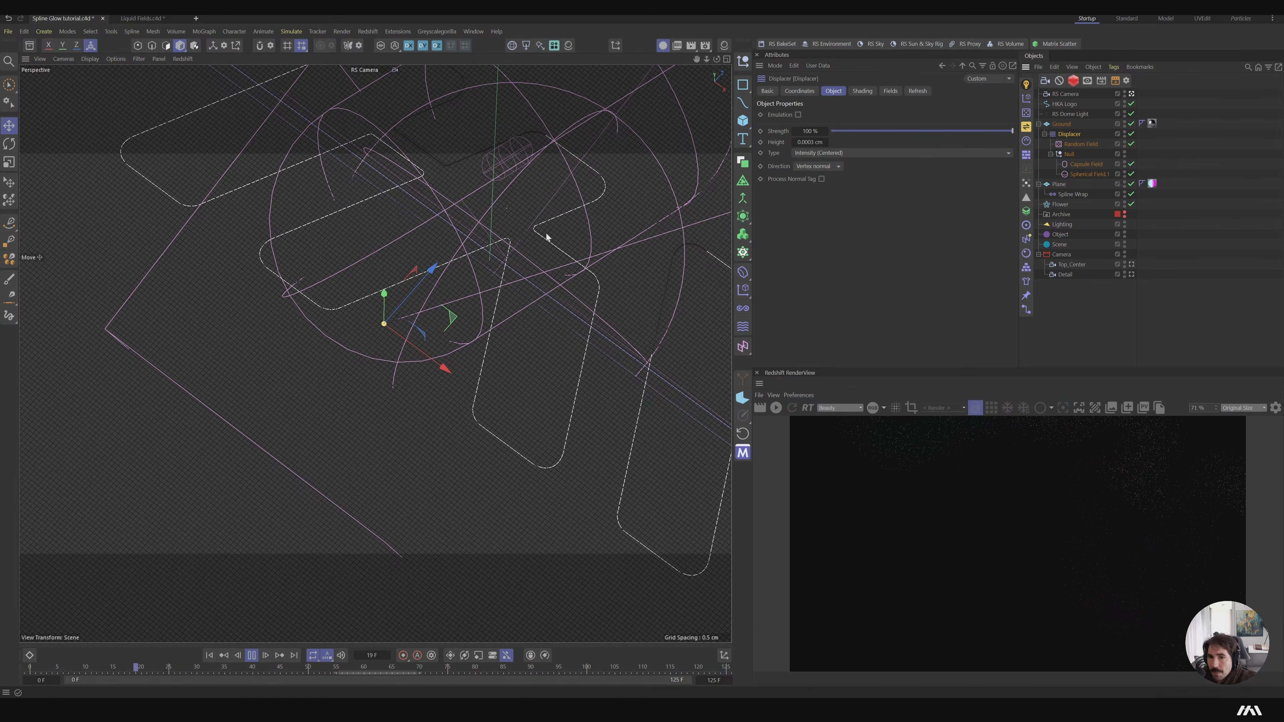
alt+drag(546, 233, 554, 186)
alt+middle_drag(556, 189, 496, 264)
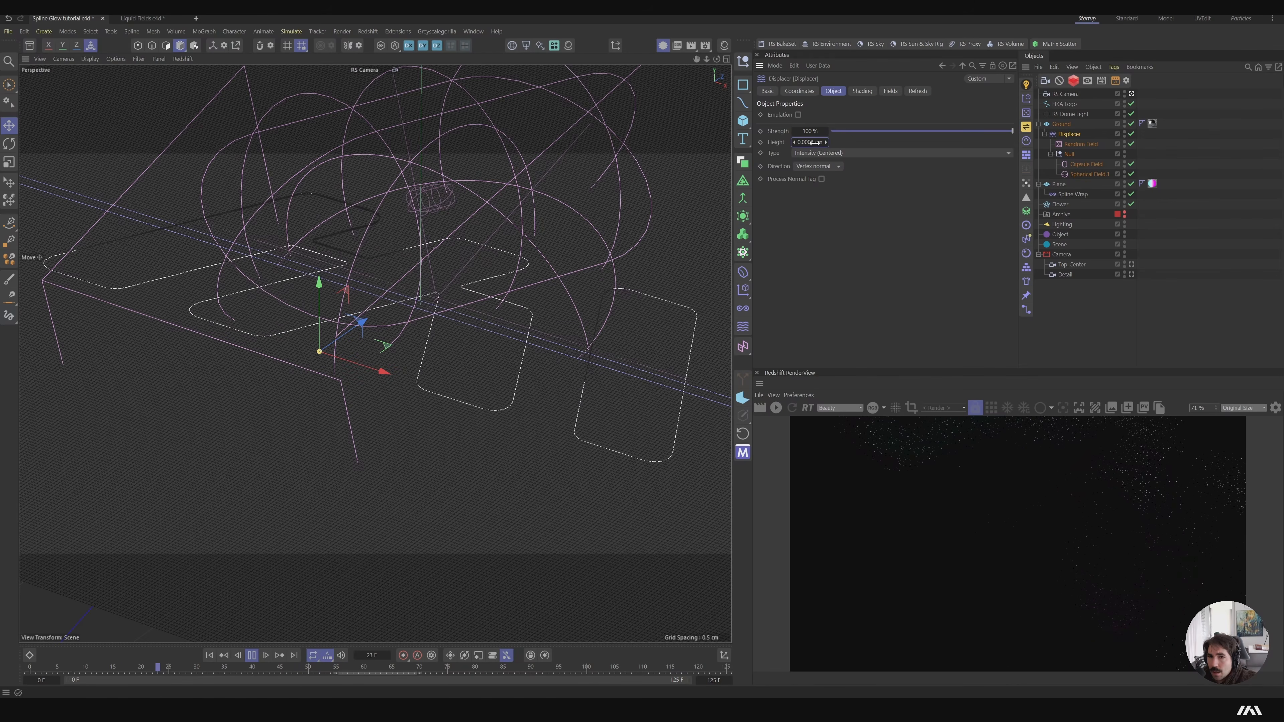
mouse_move(814, 142)
mouse_down()
mouse_move(794, 142)
mouse_move(815, 143)
mouse_up()
text(0.2)
key(Return)
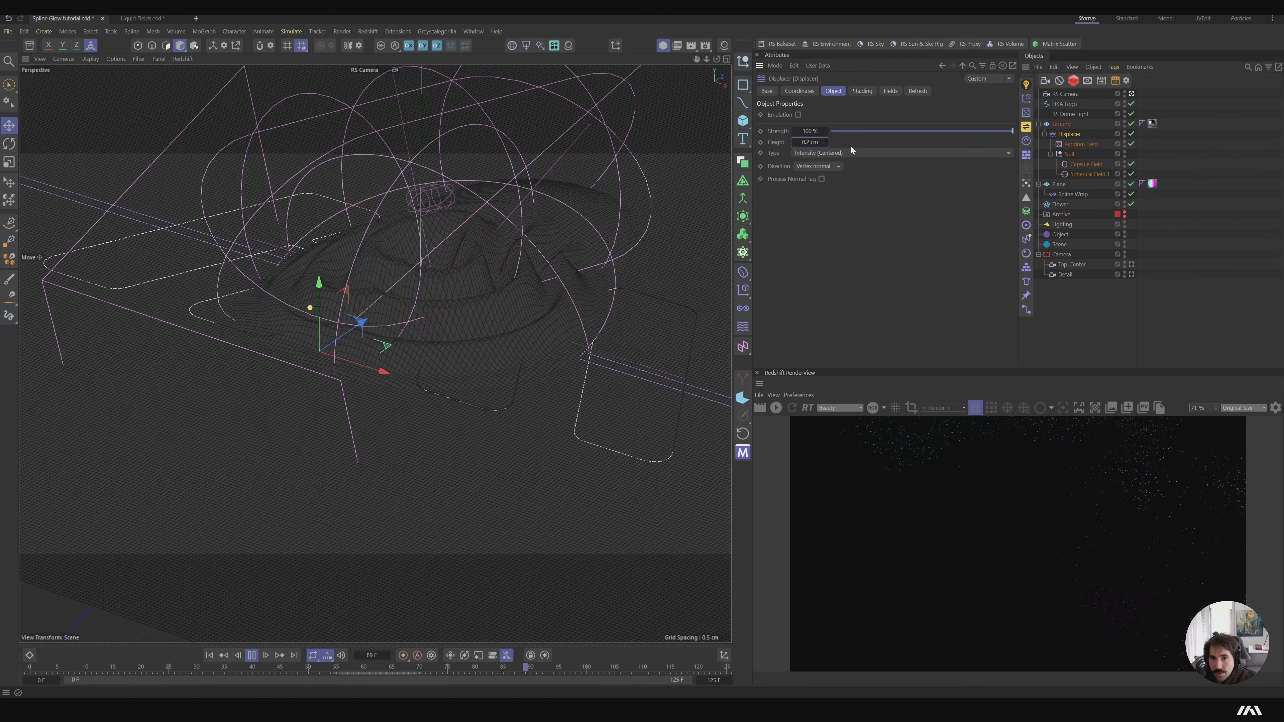
Lower the Displacer's height to 0.05 cm, and reduce it further to 0.01 cm
click(819, 143)
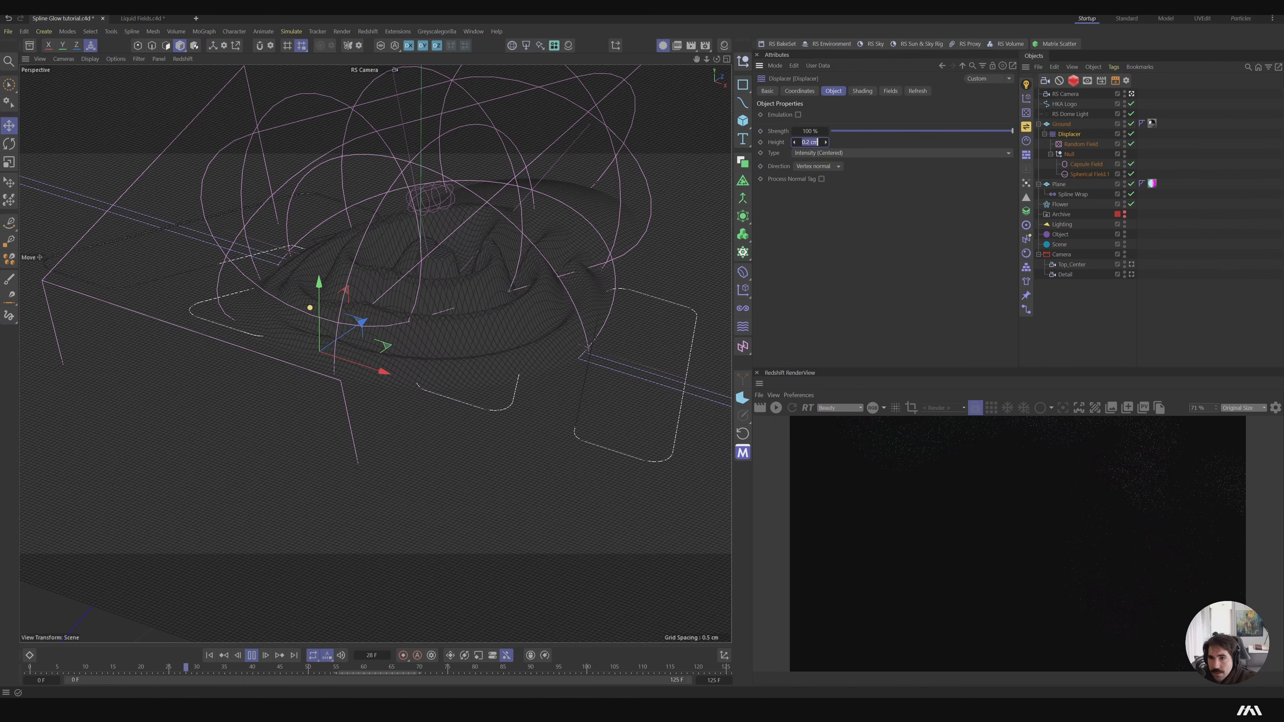
text(0.05)
key(Return)
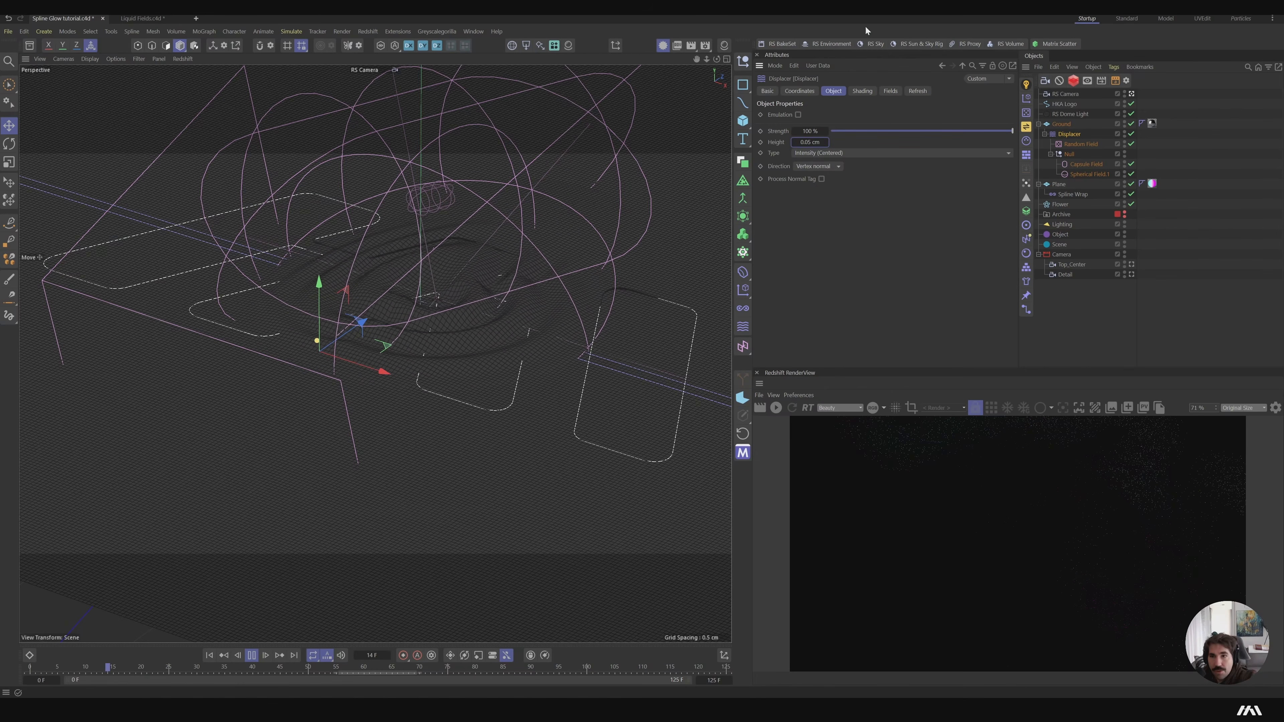
click(812, 142)
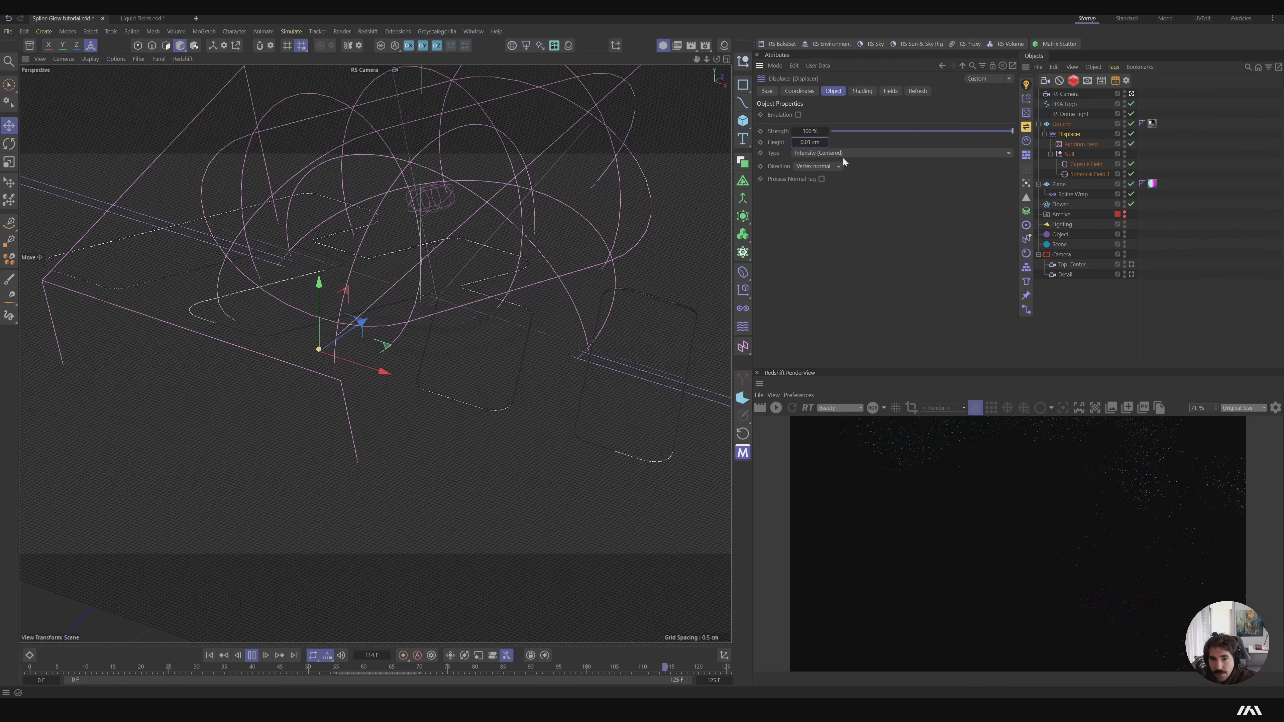
Scale the Displacer and its fields down relative to the logo outline
key(t)
drag(541, 182, 499, 328)
key(e)
alt+right_drag(490, 328, 520, 327)
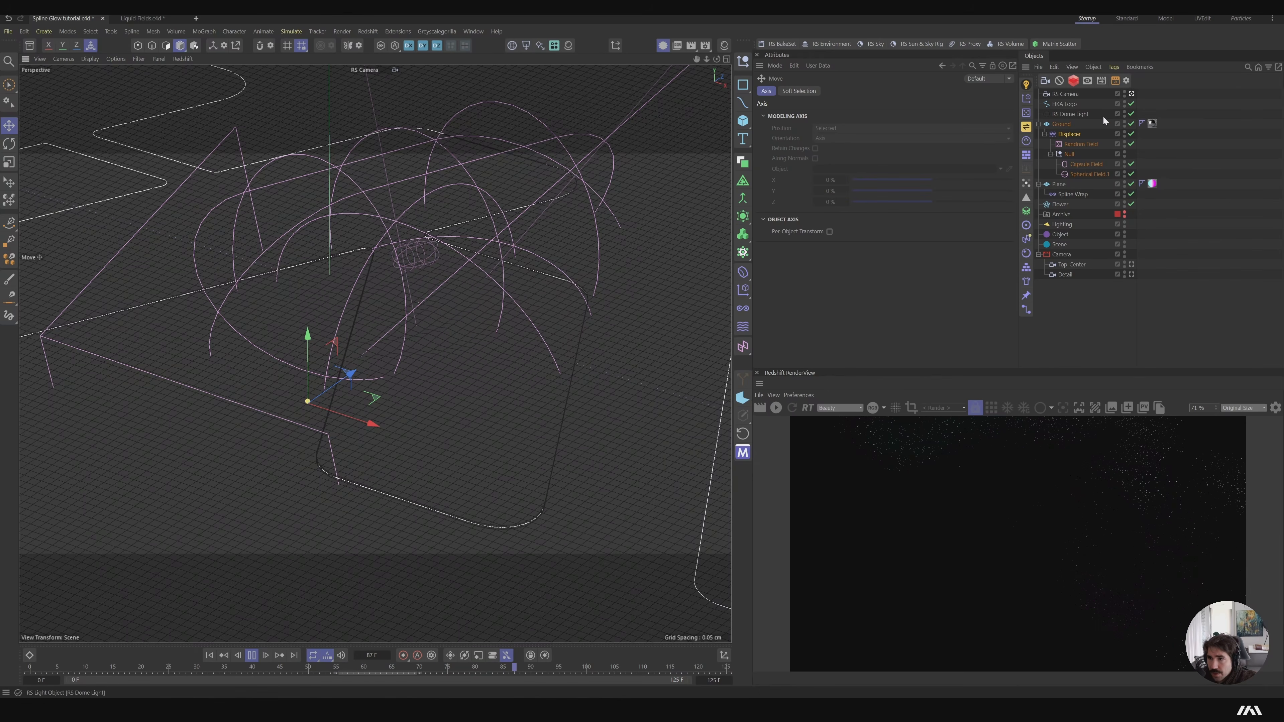
Disable bokeh on the RS Camera and set the ground material's reflection roughness to 0.636
click(1088, 94)
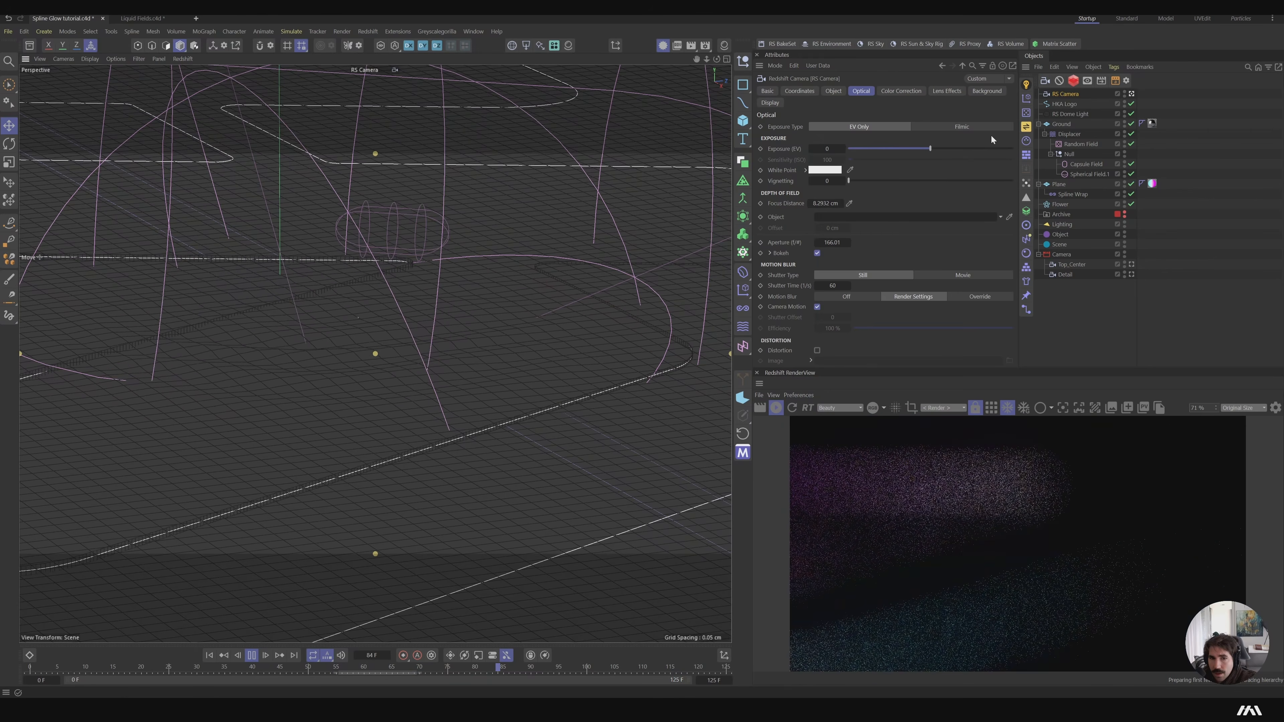
click(818, 253)
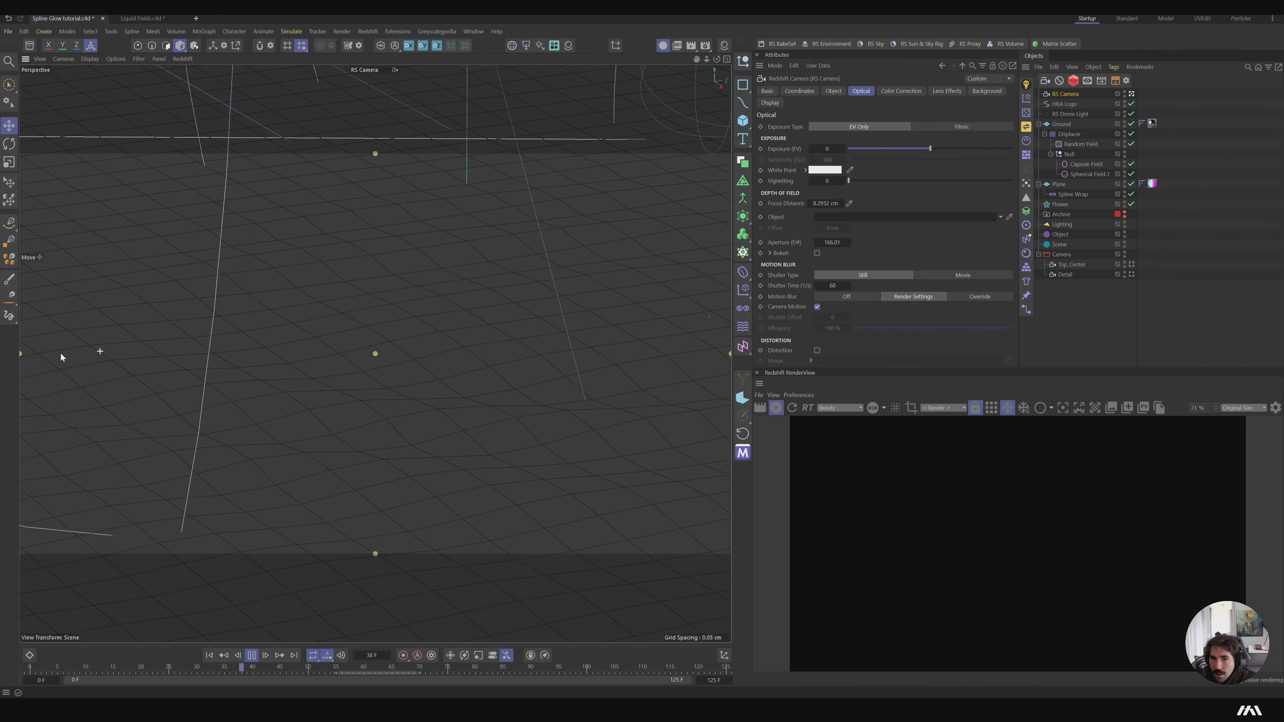
click(1152, 123)
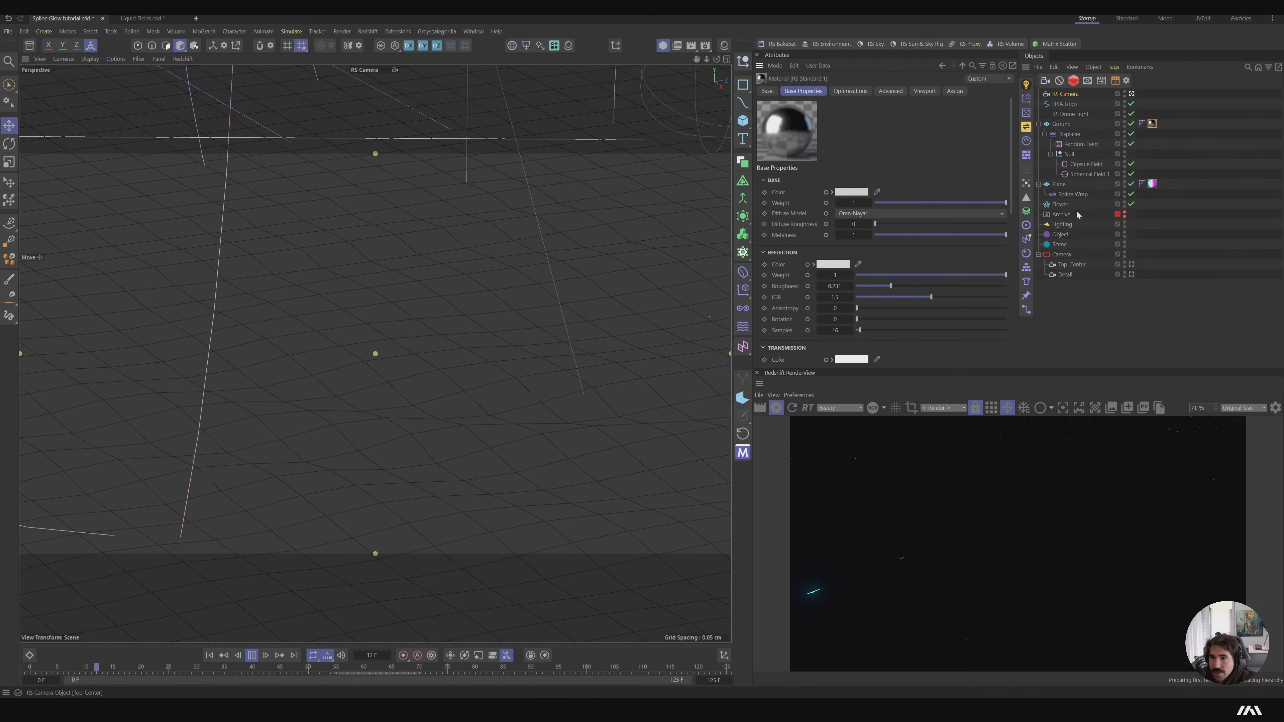
drag(890, 287, 952, 287)
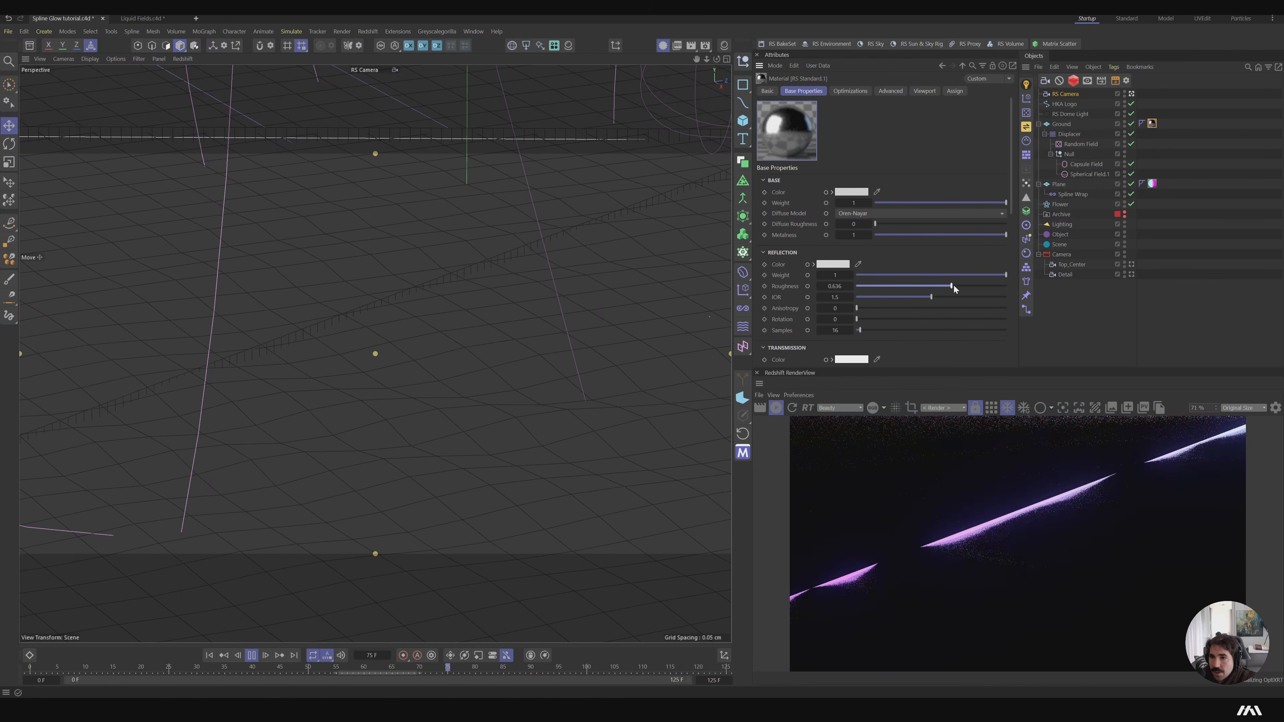
Set the Ground plane's width and height segments to 600 and scale the plane down for a denser mesh
click(1061, 124)
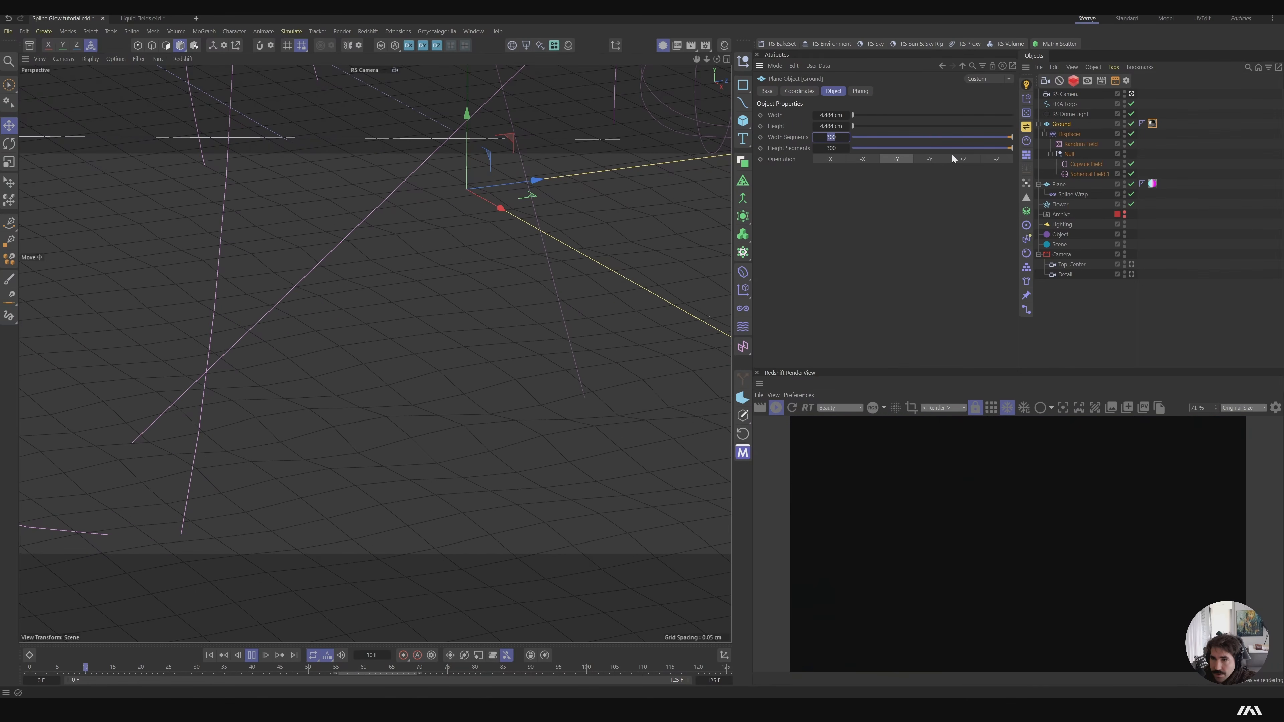
text(600)
key(Tab)
text(600)
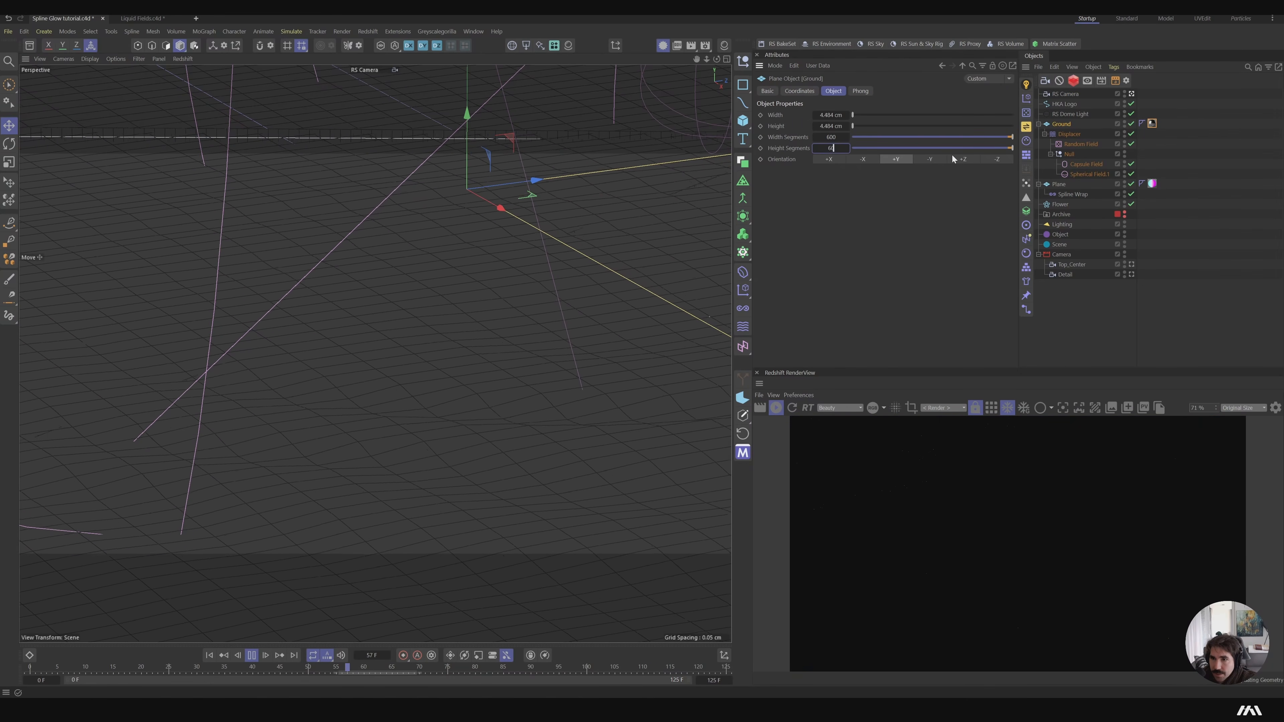
key(Return)
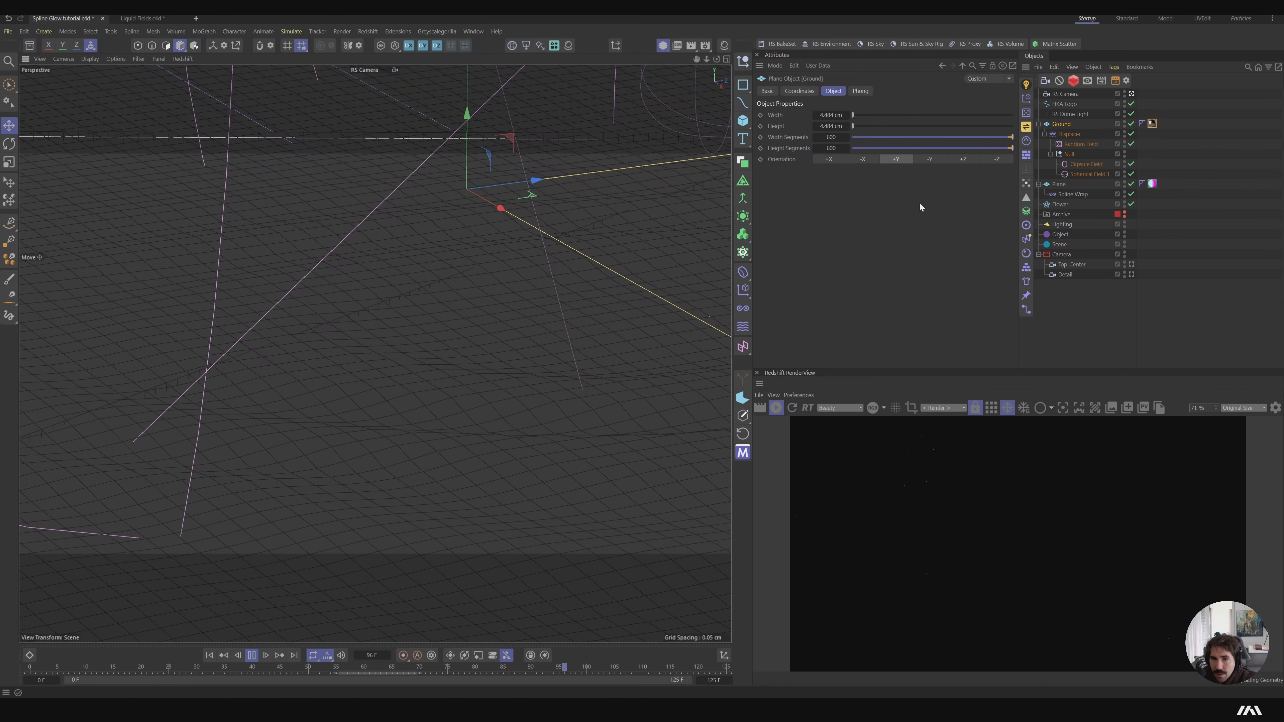
key(t)
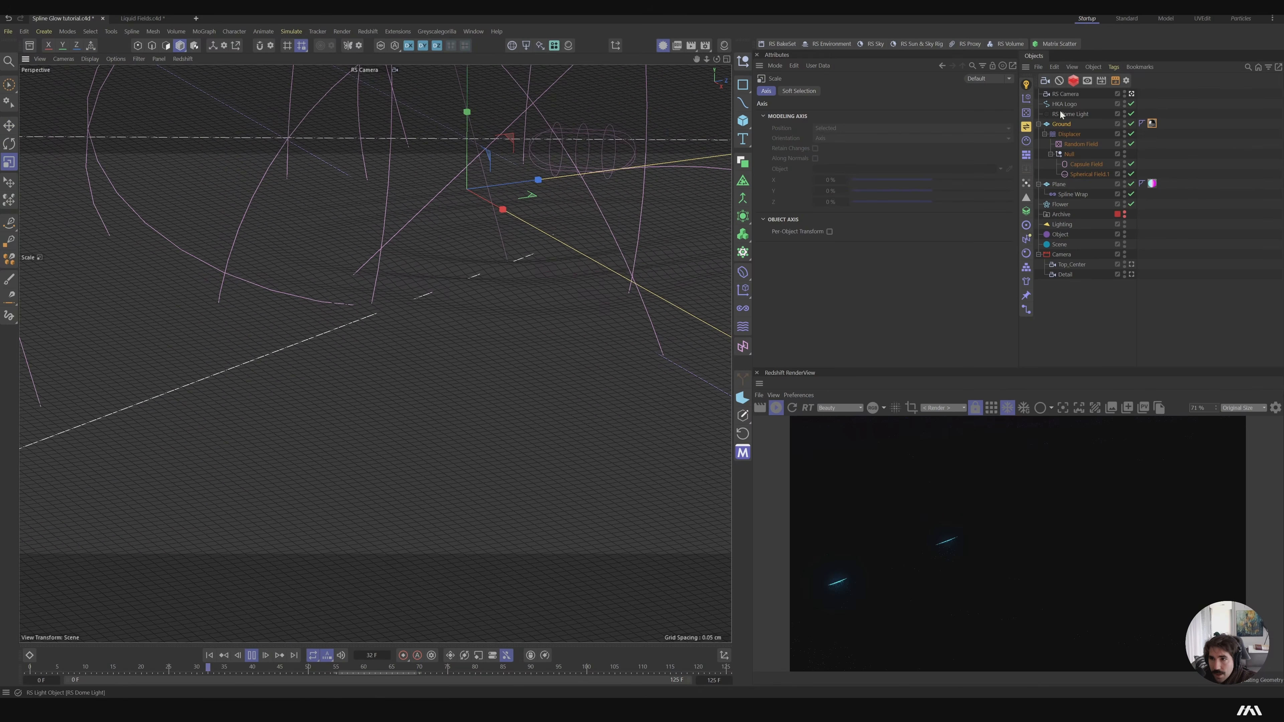
Return the animation to frame 0 and raise the midpoint of the Spline Wrap's size curve to make the neon strip taller
click(1066, 134)
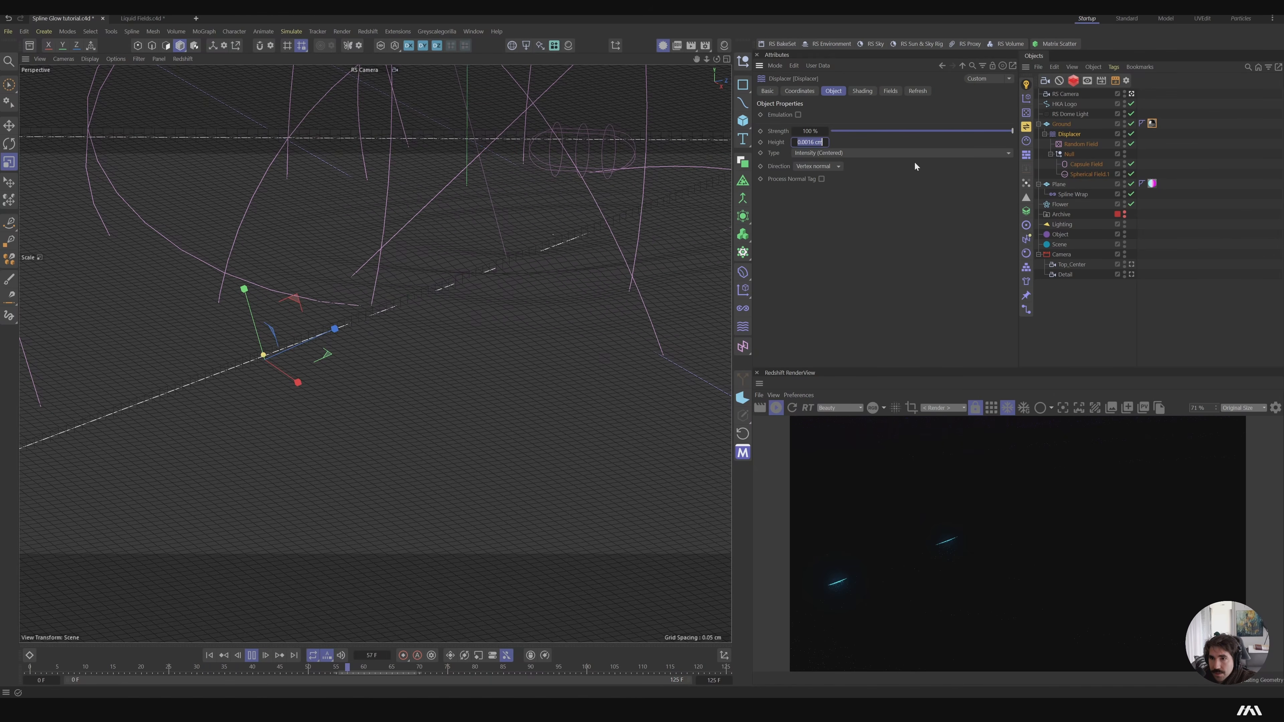
click(209, 656)
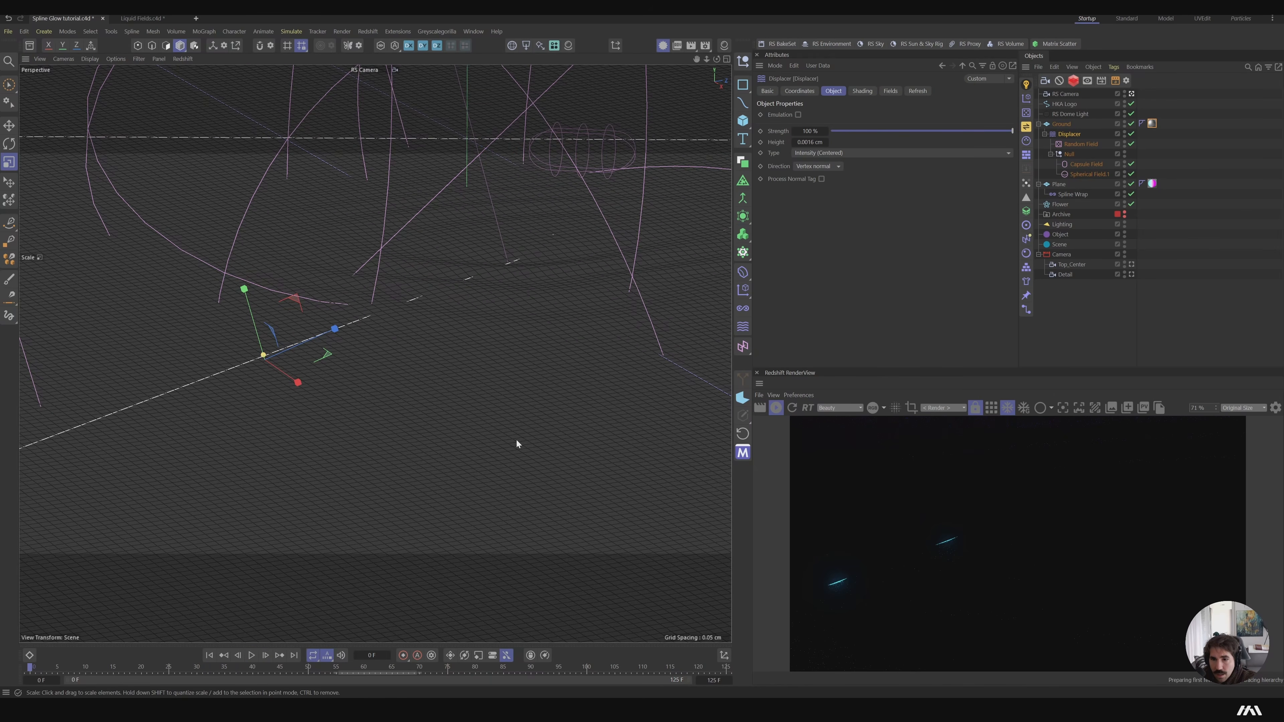
alt+middle_drag(571, 288, 444, 333)
alt+drag(443, 332, 495, 321)
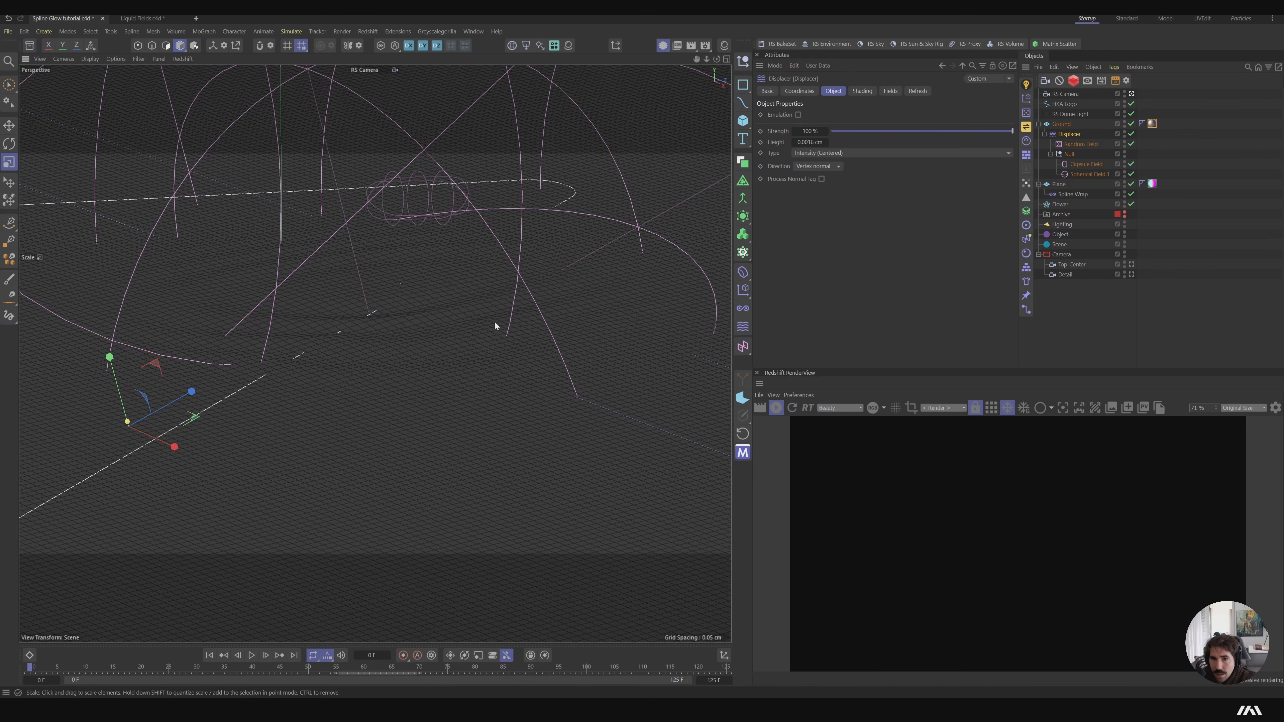
click(1067, 194)
drag(909, 283, 910, 278)
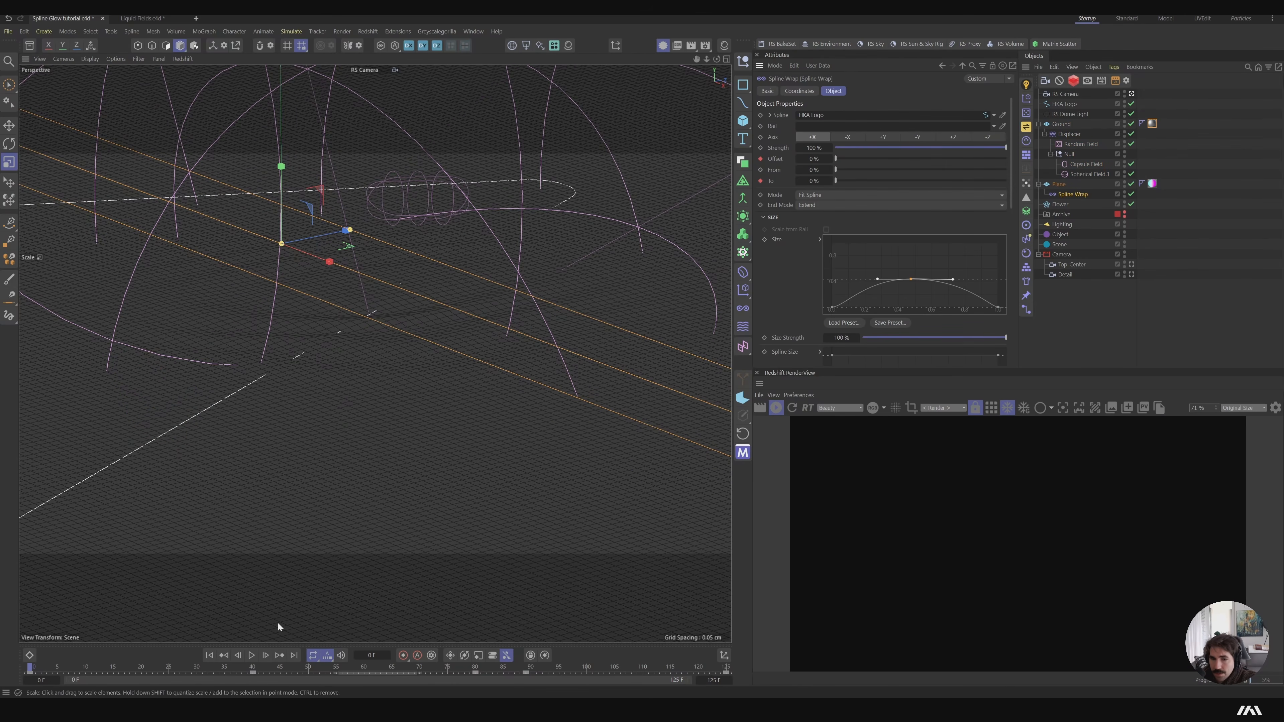
drag(242, 670, 165, 672)
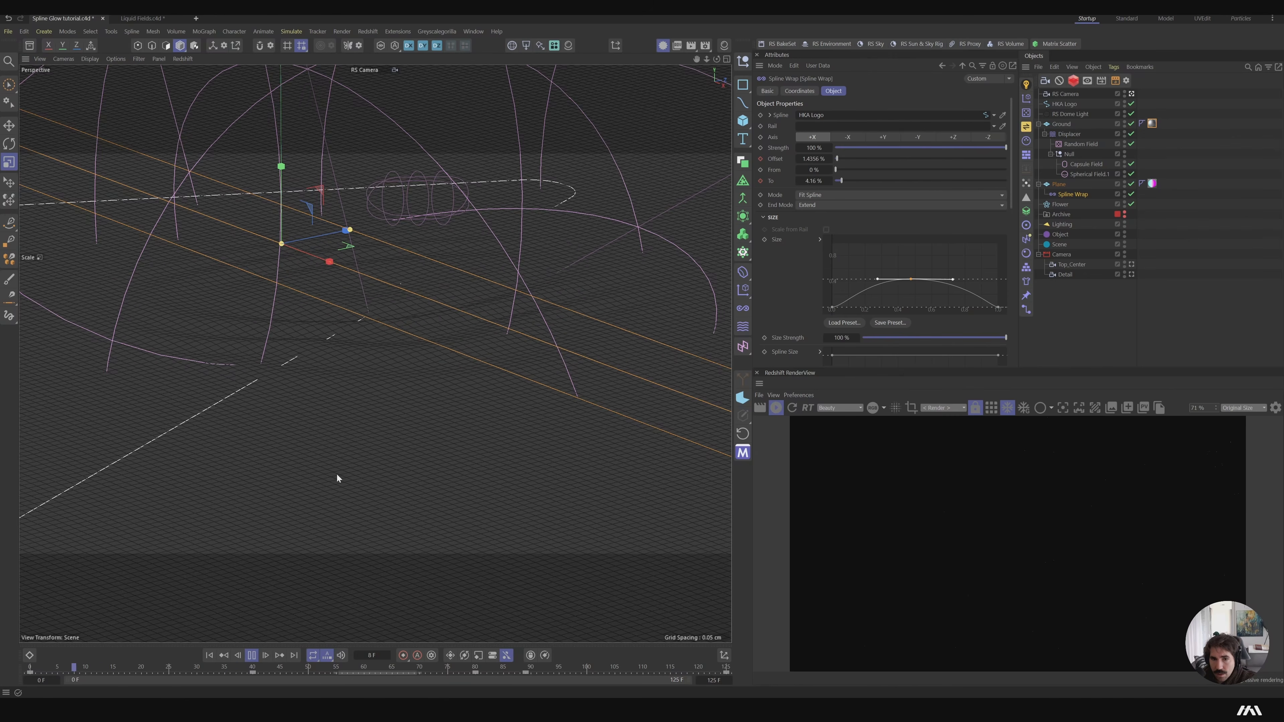
alt+drag(460, 393, 218, 476)
mouse_move(912, 276)
mouse_down()
mouse_move(915, 242)
mouse_move(913, 257)
mouse_up()
alt+middle_drag(452, 321, 585, 461)
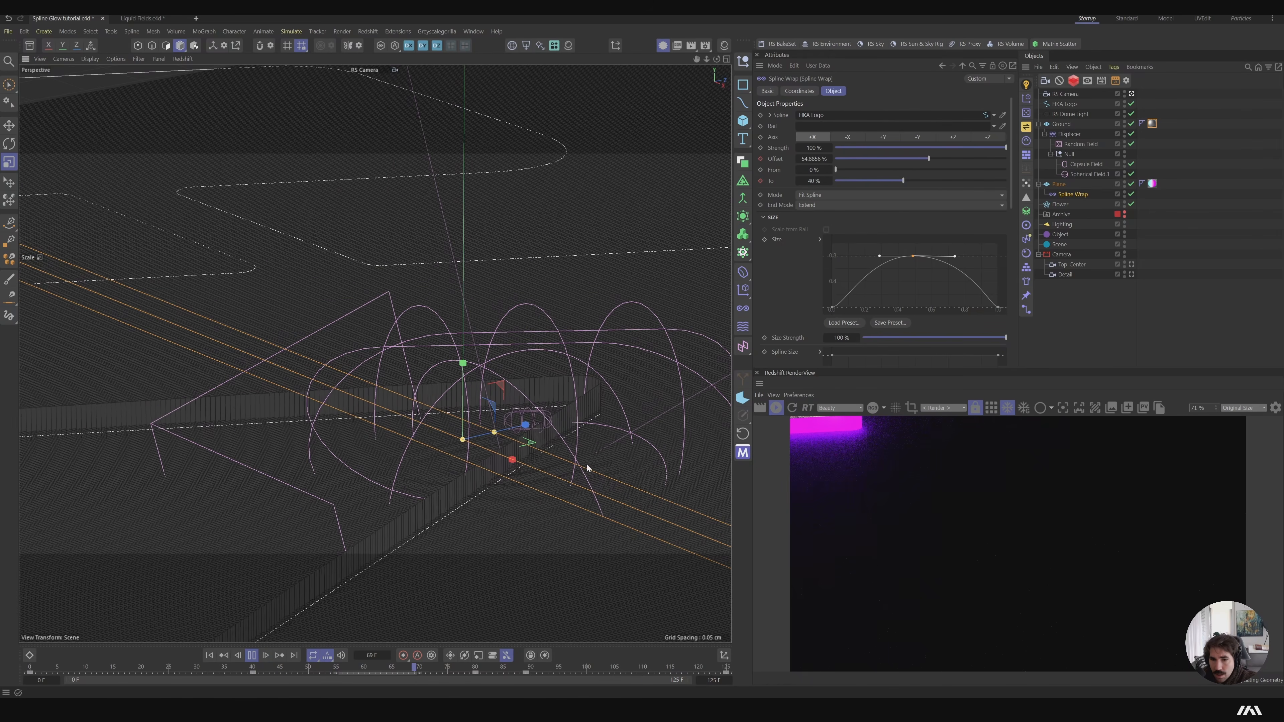
alt+drag(586, 462, 550, 475)
mouse_move(560, 480)
alt+right_down()
mouse_move(681, 511)
mouse_move(541, 468)
alt+right_up()
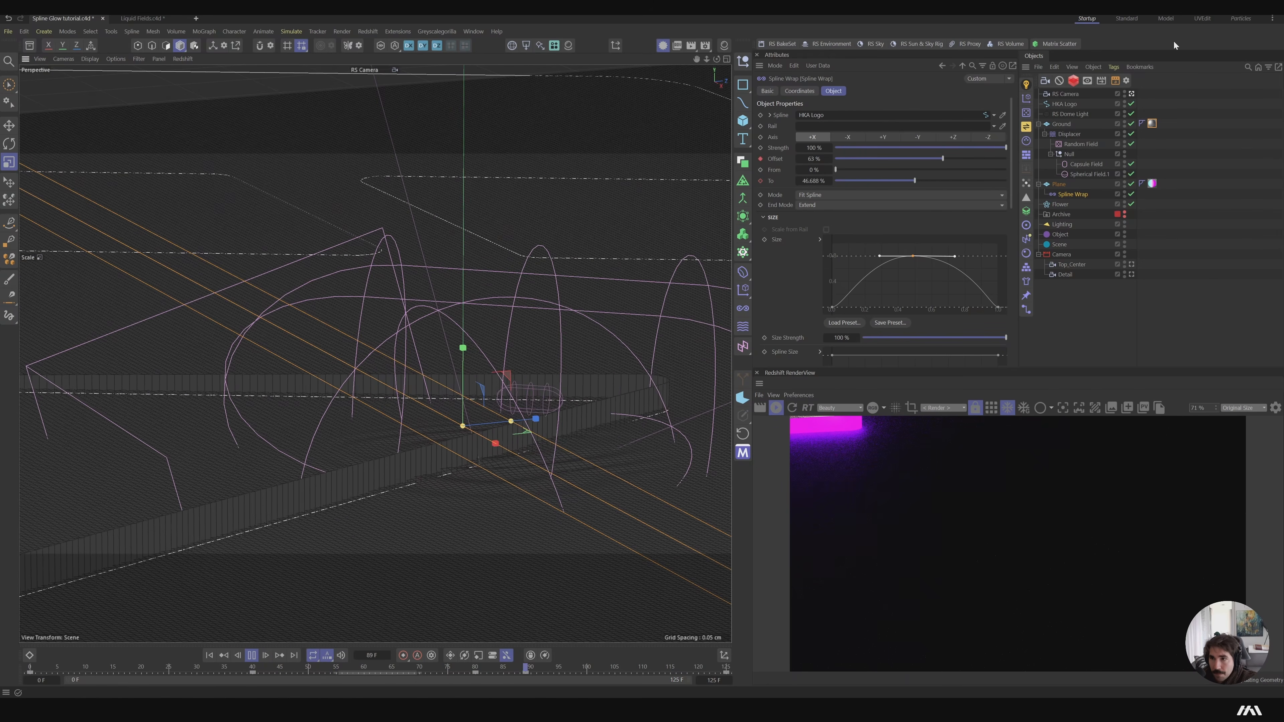
Scale up the null holding the Capsule Field and Spherical Field to enlarge the ripple area
click(1068, 154)
drag(530, 377, 697, 380)
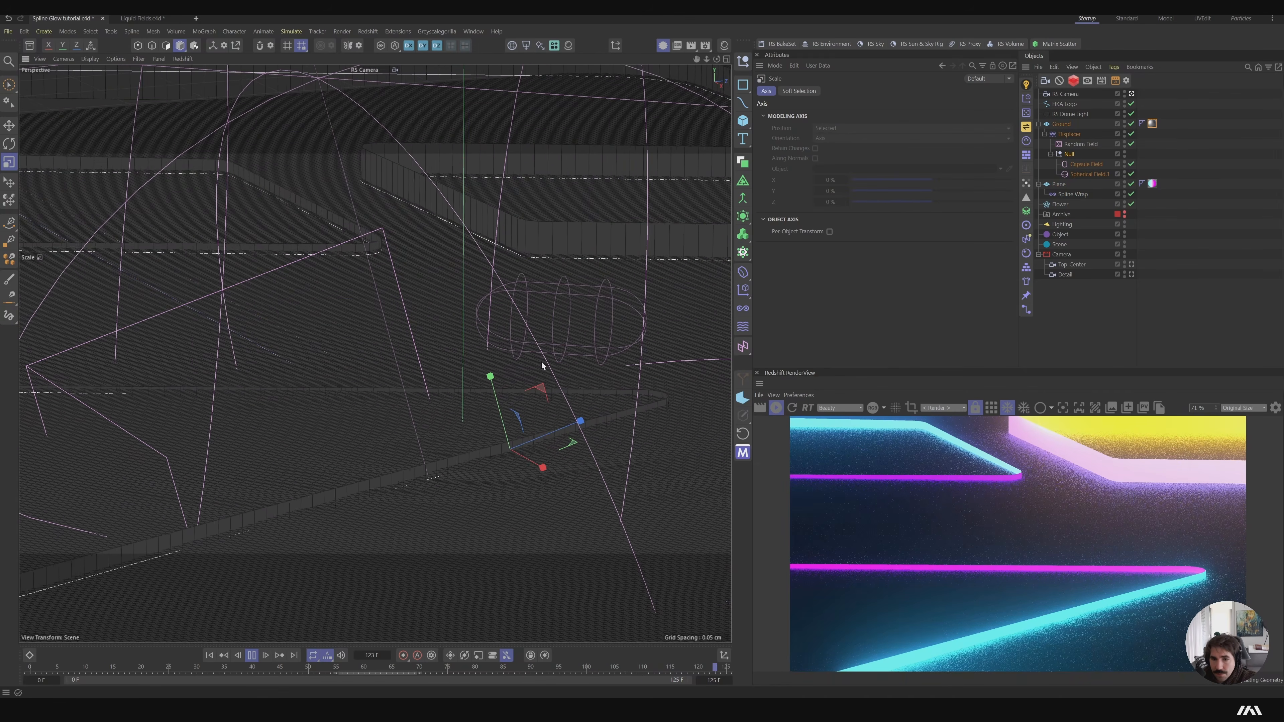
alt+middle_drag(506, 470, 509, 422)
alt+drag(504, 459, 504, 474)
Examine the ground ripples in the render from different angles, stopping playback at frames 45, 62, 21 and 69
click(252, 655)
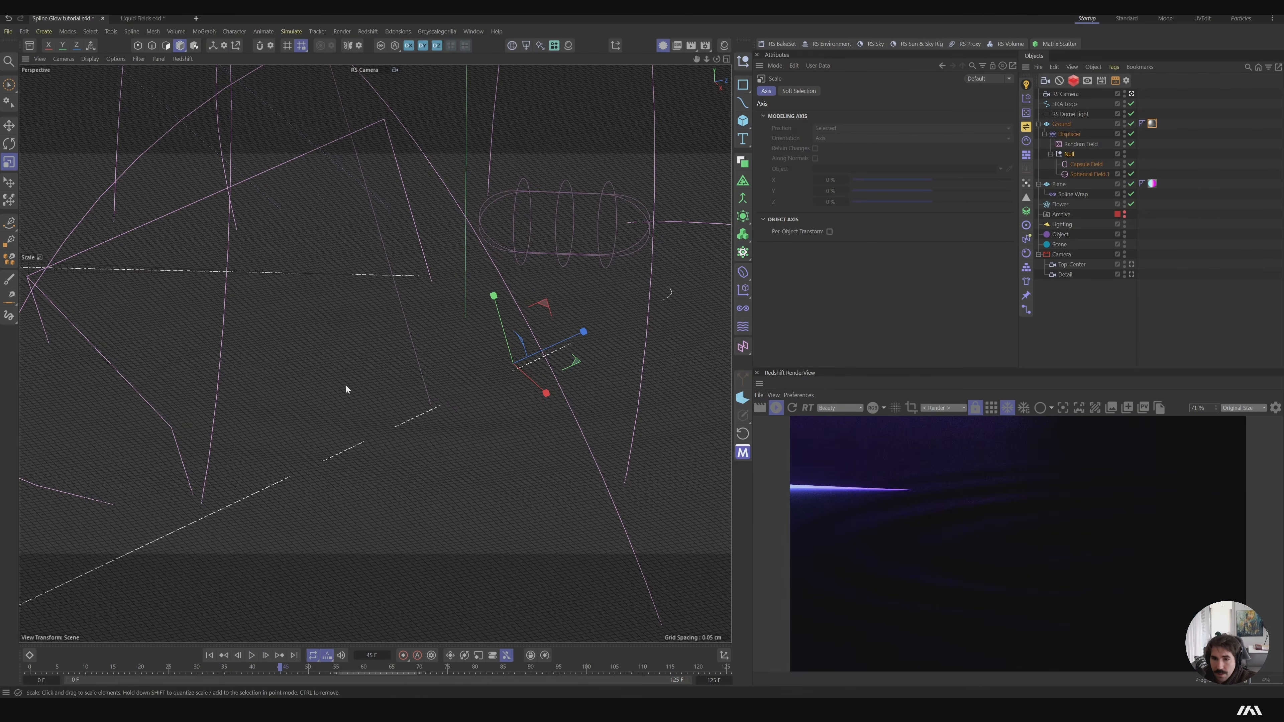
alt+drag(345, 385, 502, 415)
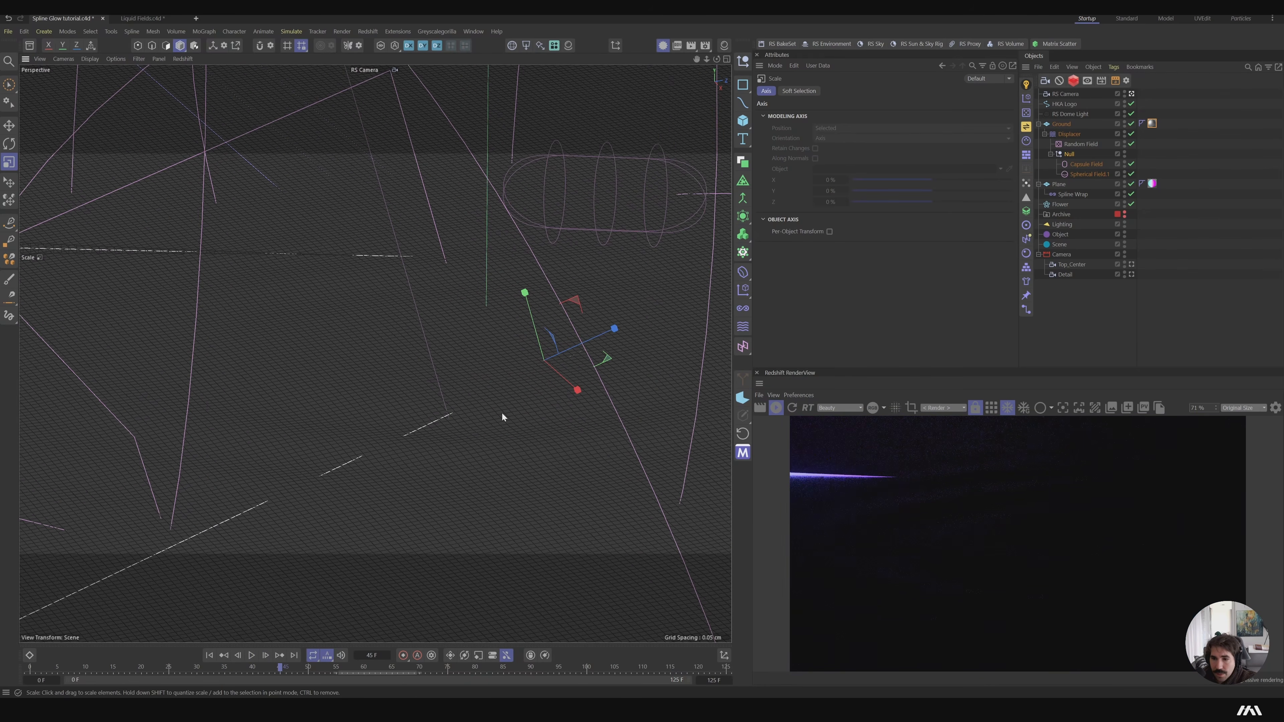
click(251, 656)
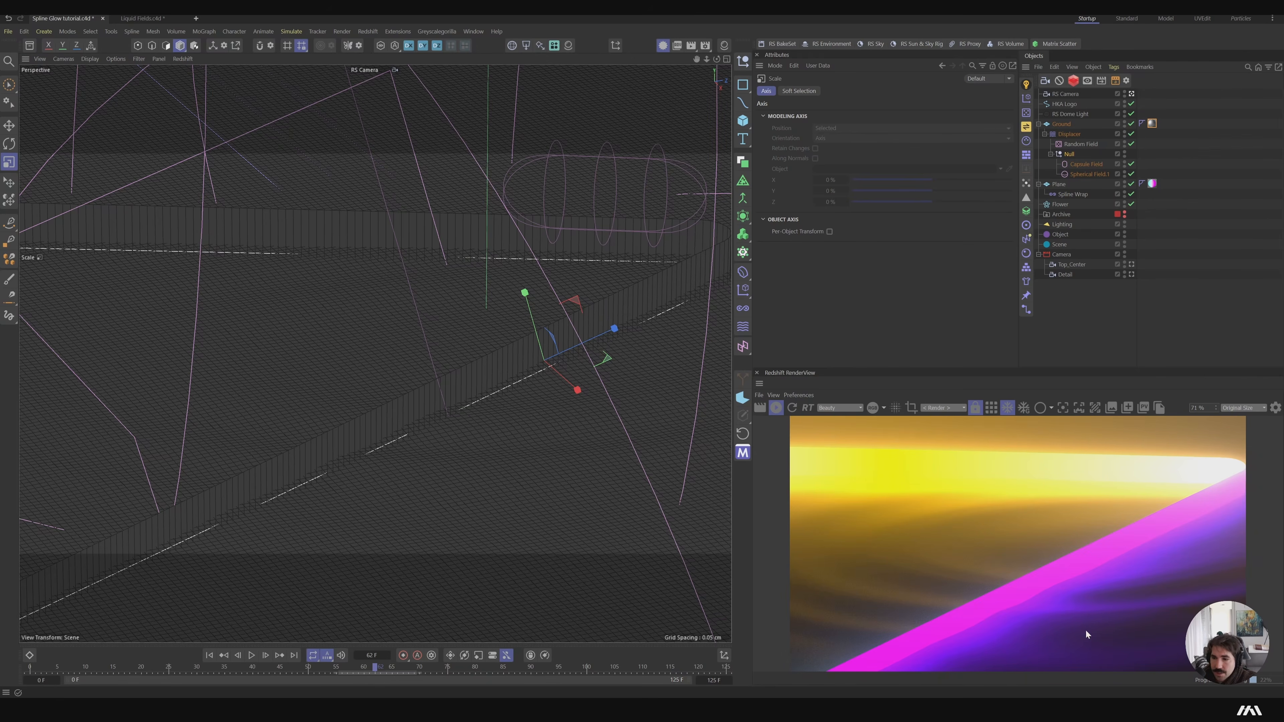
key(r)
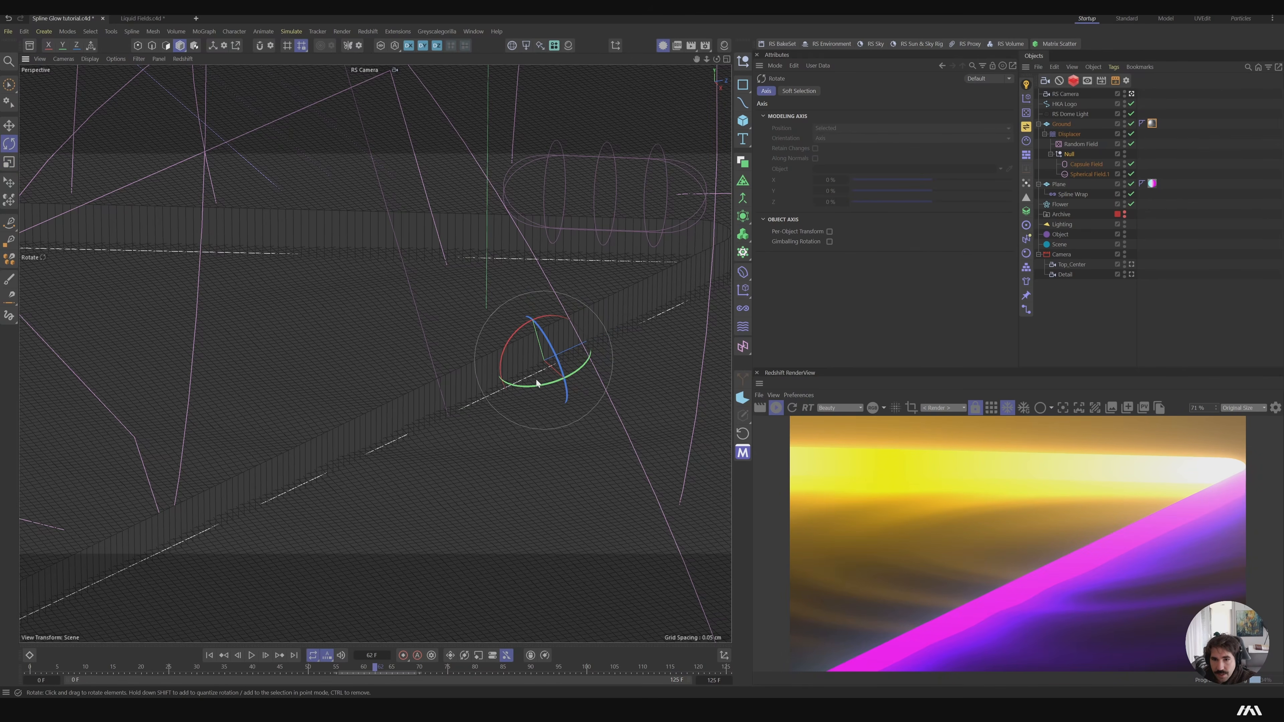
click(1069, 153)
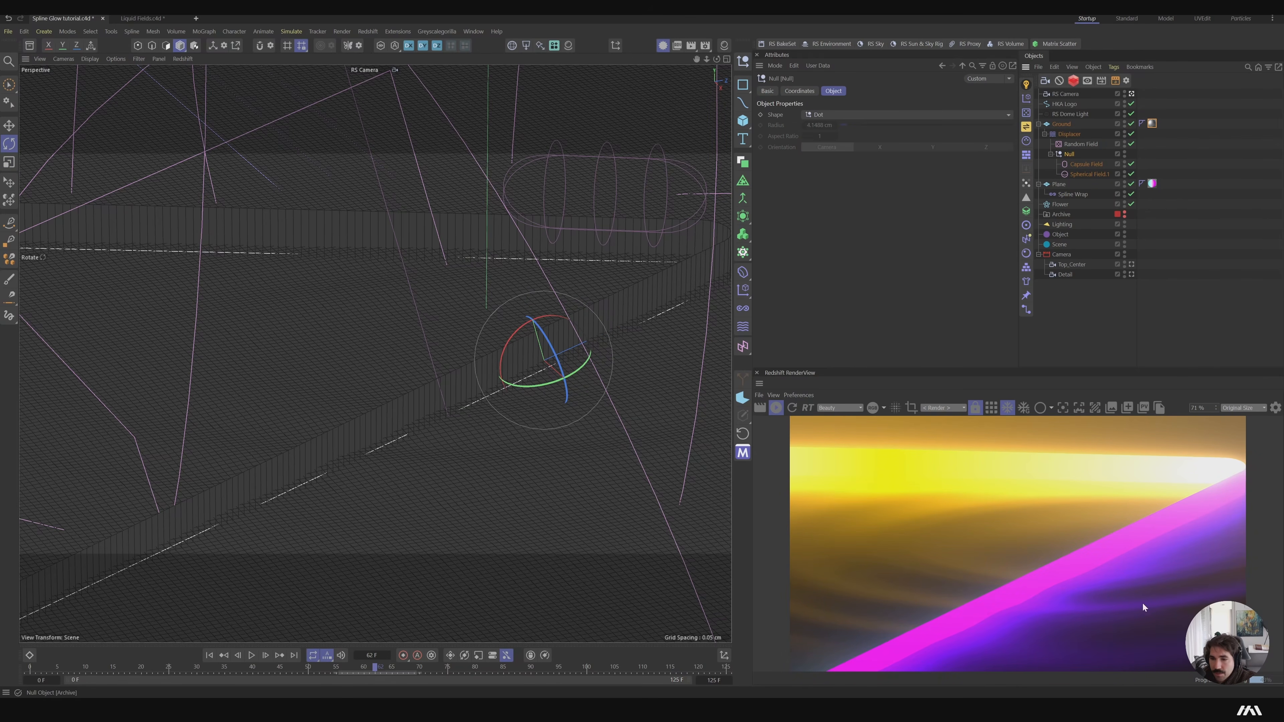
alt+drag(546, 417, 522, 492)
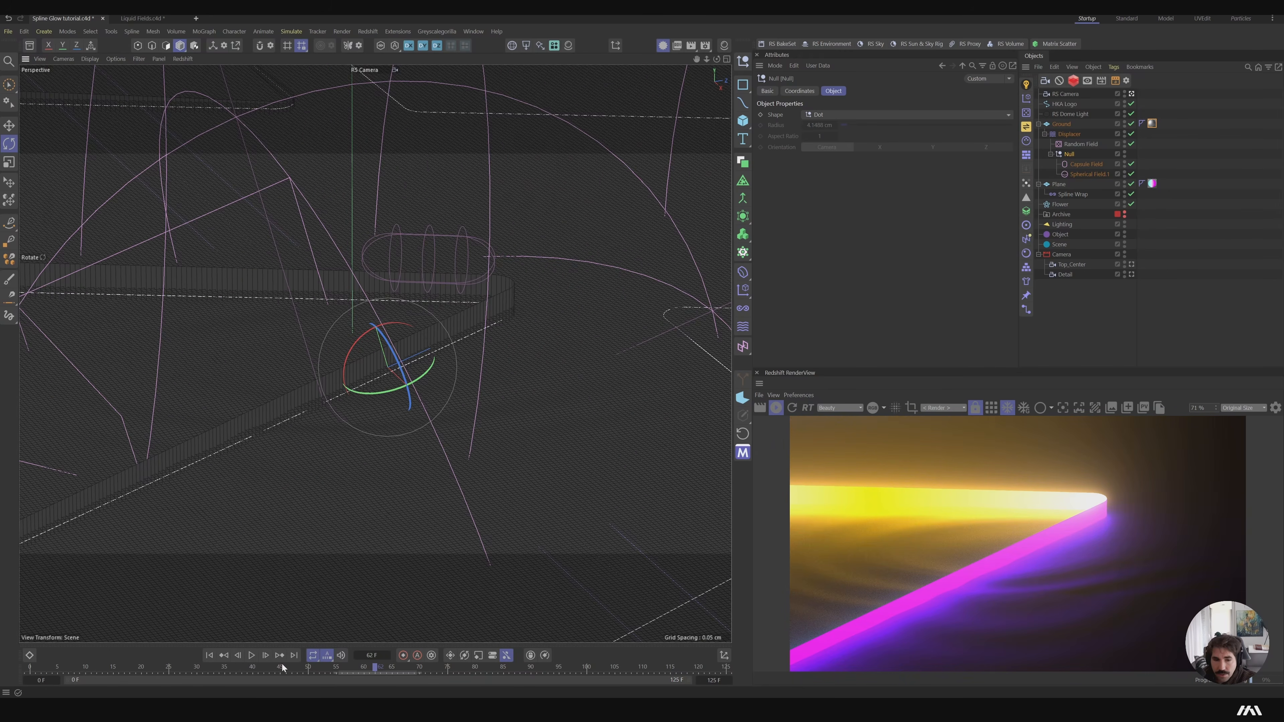
click(219, 667)
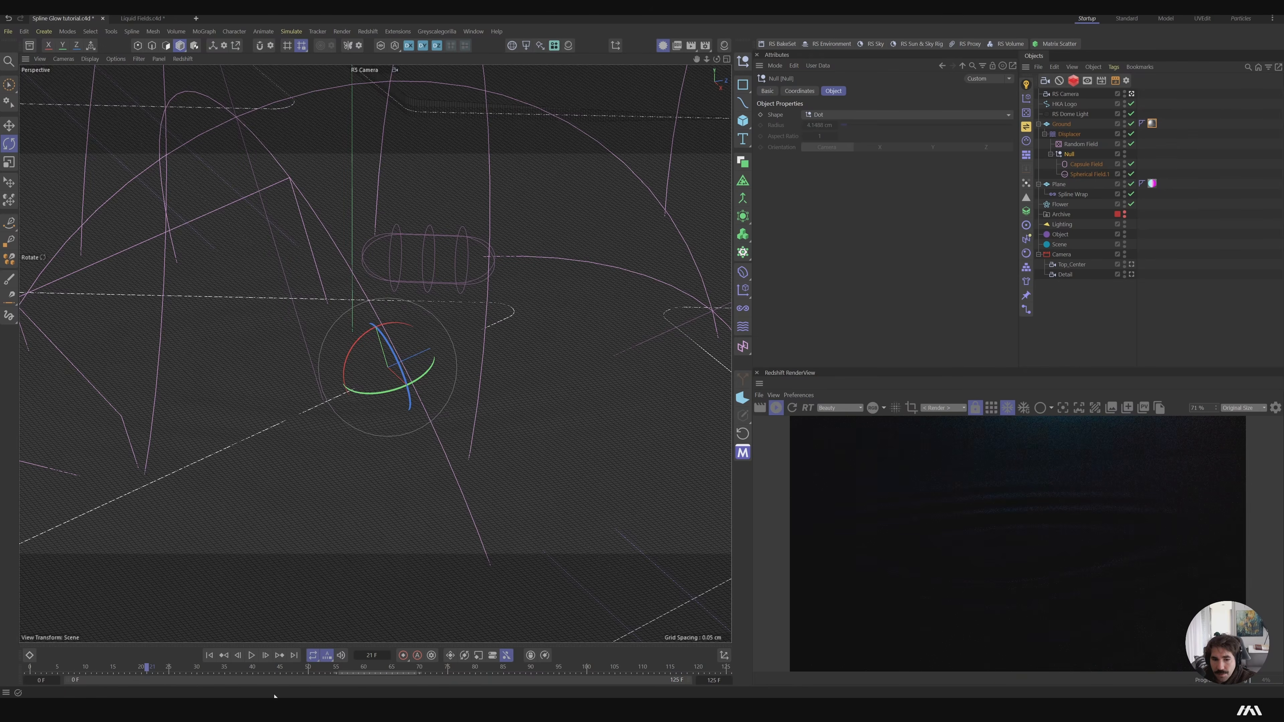
click(251, 655)
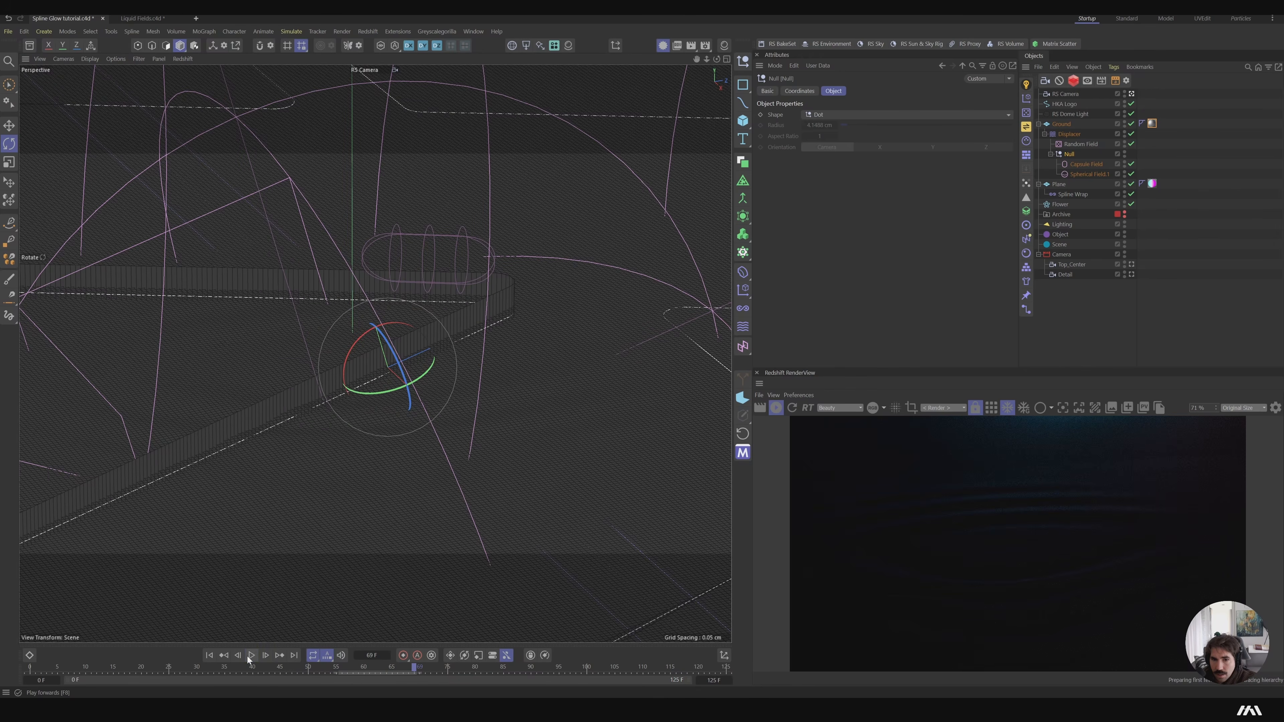
Rotate the null with the Capsule Field and Spherical Field around its vertical axis
click(1073, 155)
key(r)
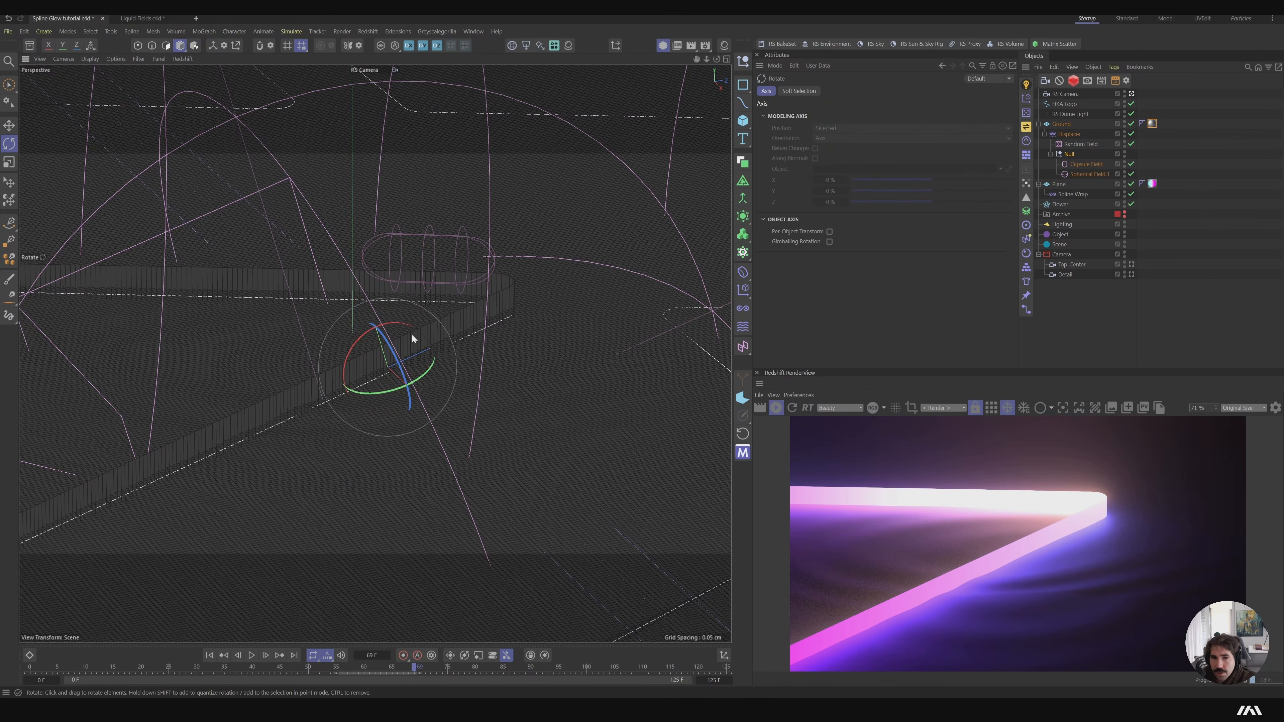
mouse_move(400, 389)
mouse_down()
mouse_move(414, 374)
mouse_move(398, 362)
mouse_move(407, 352)
mouse_move(422, 381)
mouse_up()
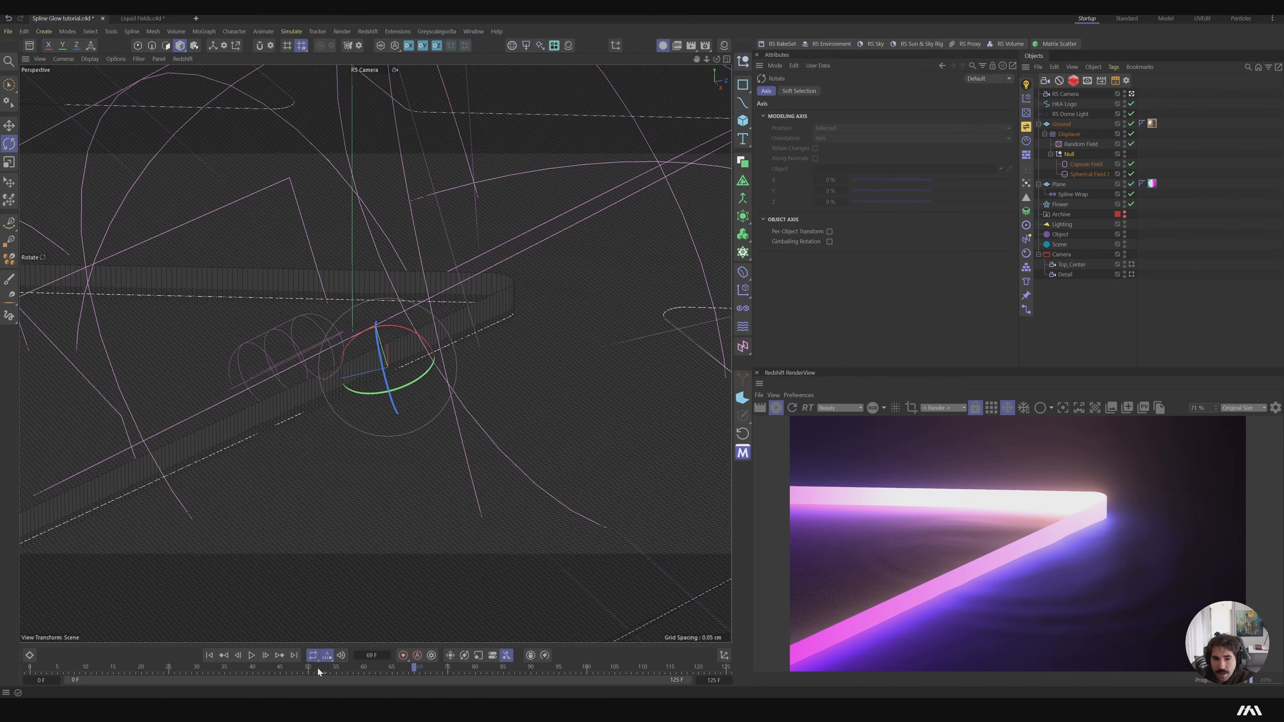
Stop the animation at frame 65 and move the null holding the Capsule Field and Spherical Field back behind the neon corner
drag(290, 667, 263, 673)
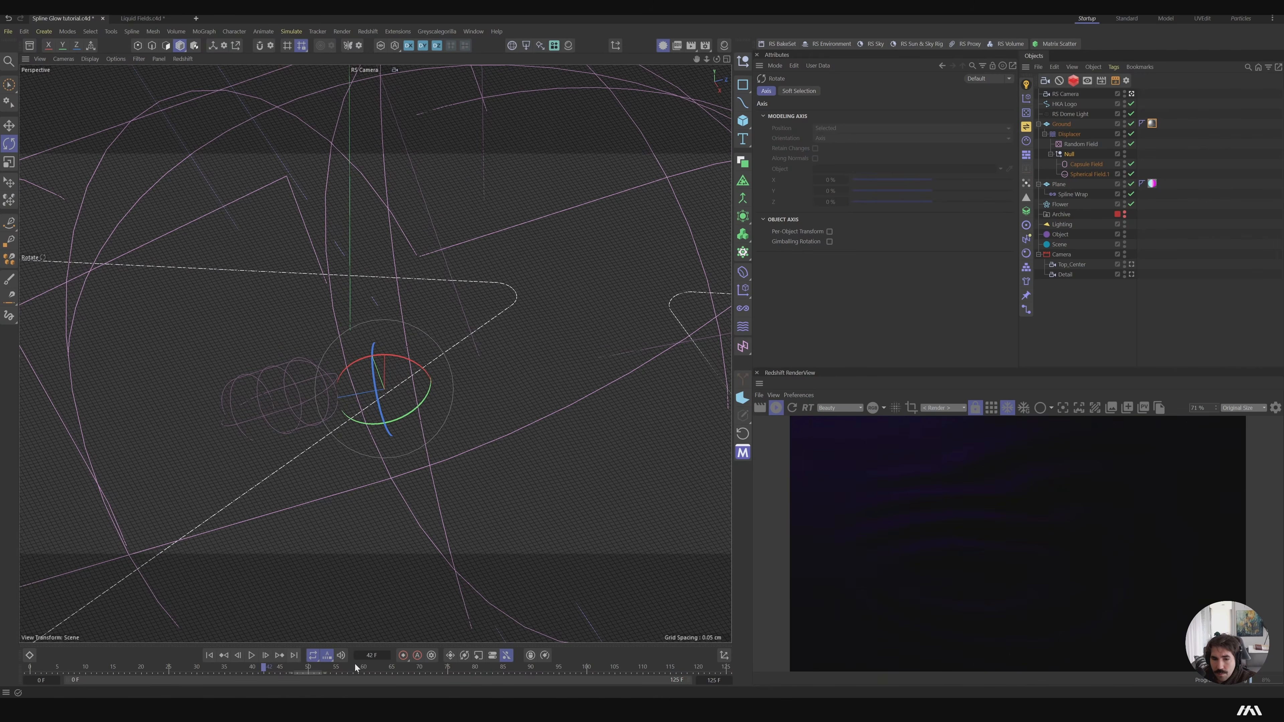
drag(354, 667, 392, 670)
key(e)
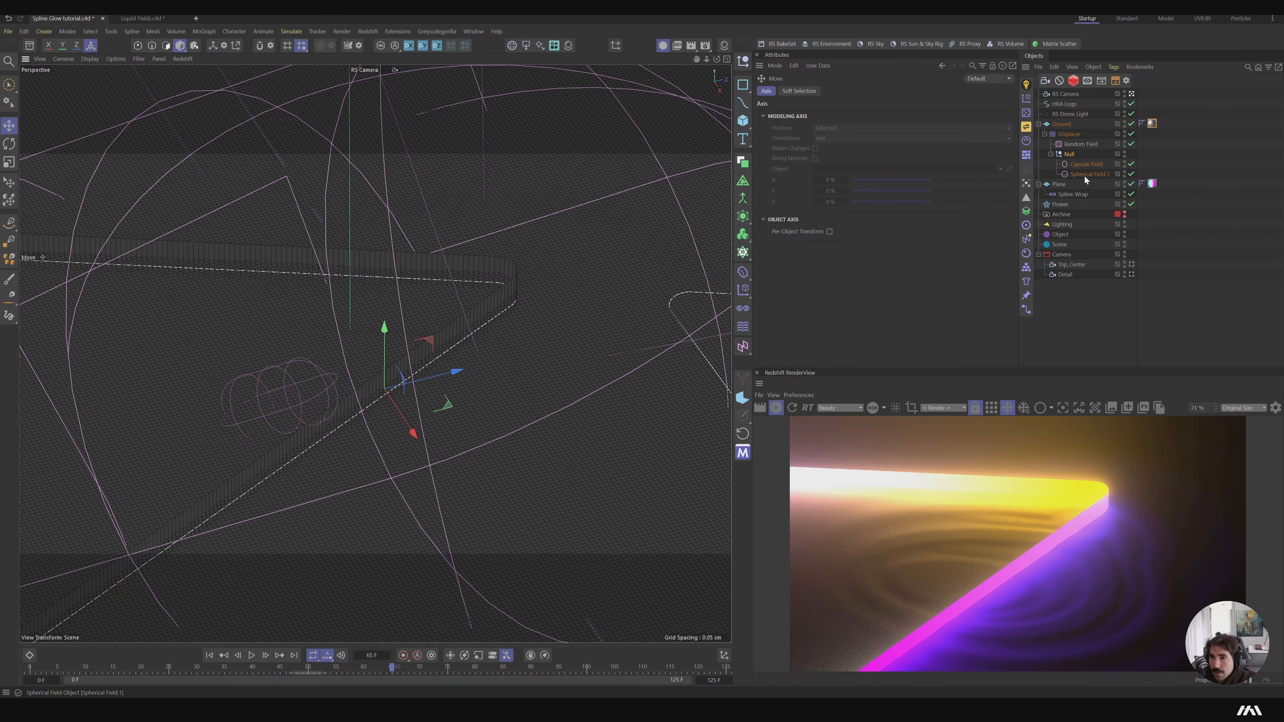
click(1070, 155)
drag(437, 315, 783, 145)
Scale down the null holding both fields and reposition it over the neon corner
key(t)
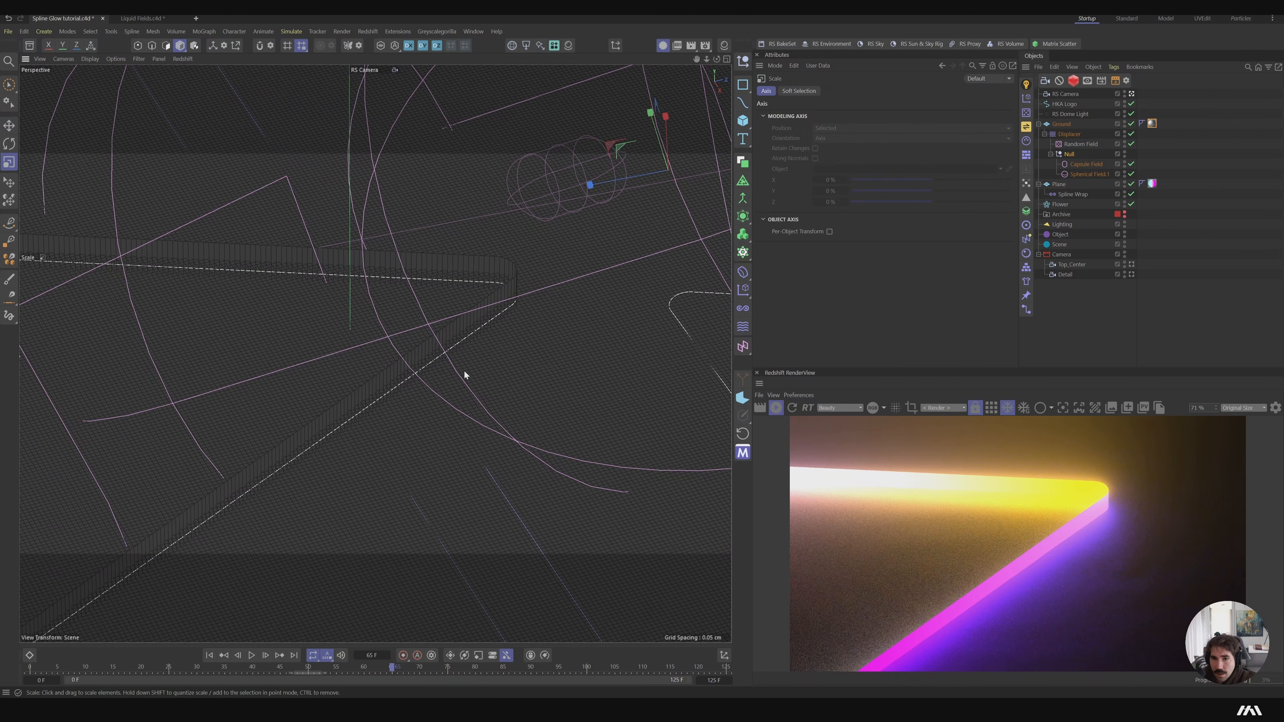
drag(542, 311, 453, 345)
key(e)
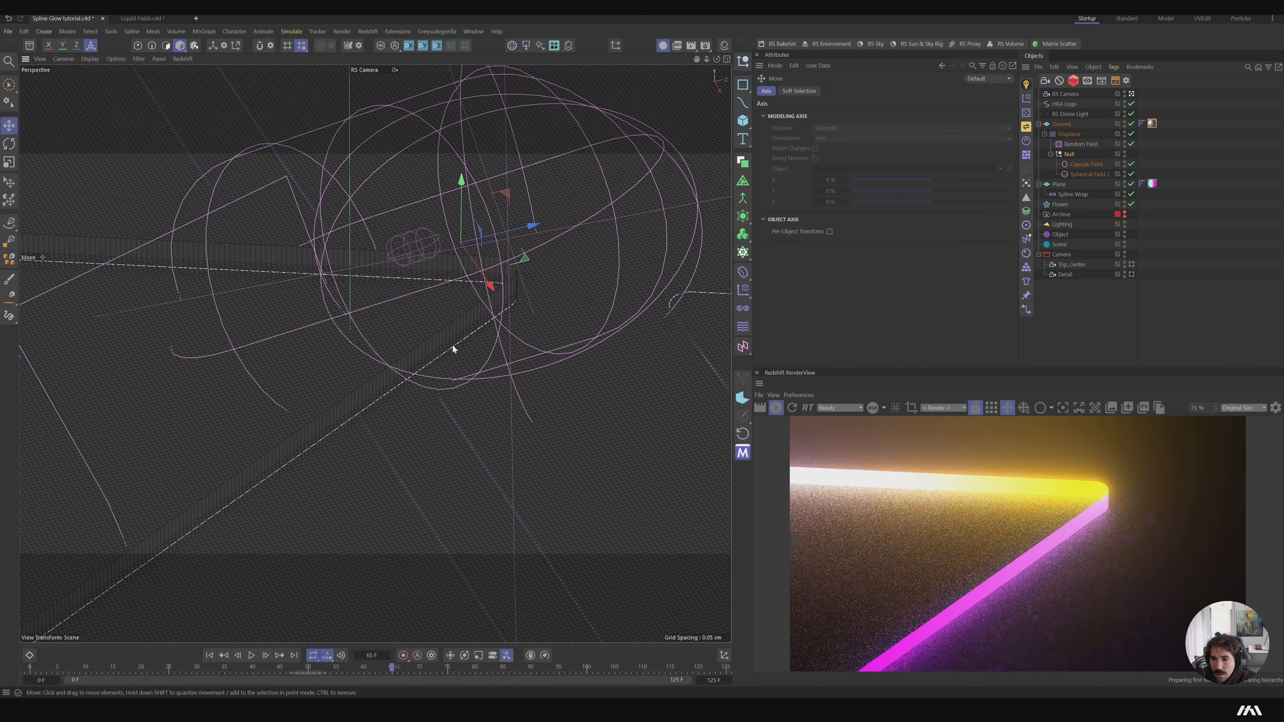
Rotate the Capsule Field and the Spherical Field over the neon corner to point in different directions
key(r)
drag(483, 283, 710, 228)
click(550, 237)
key(r)
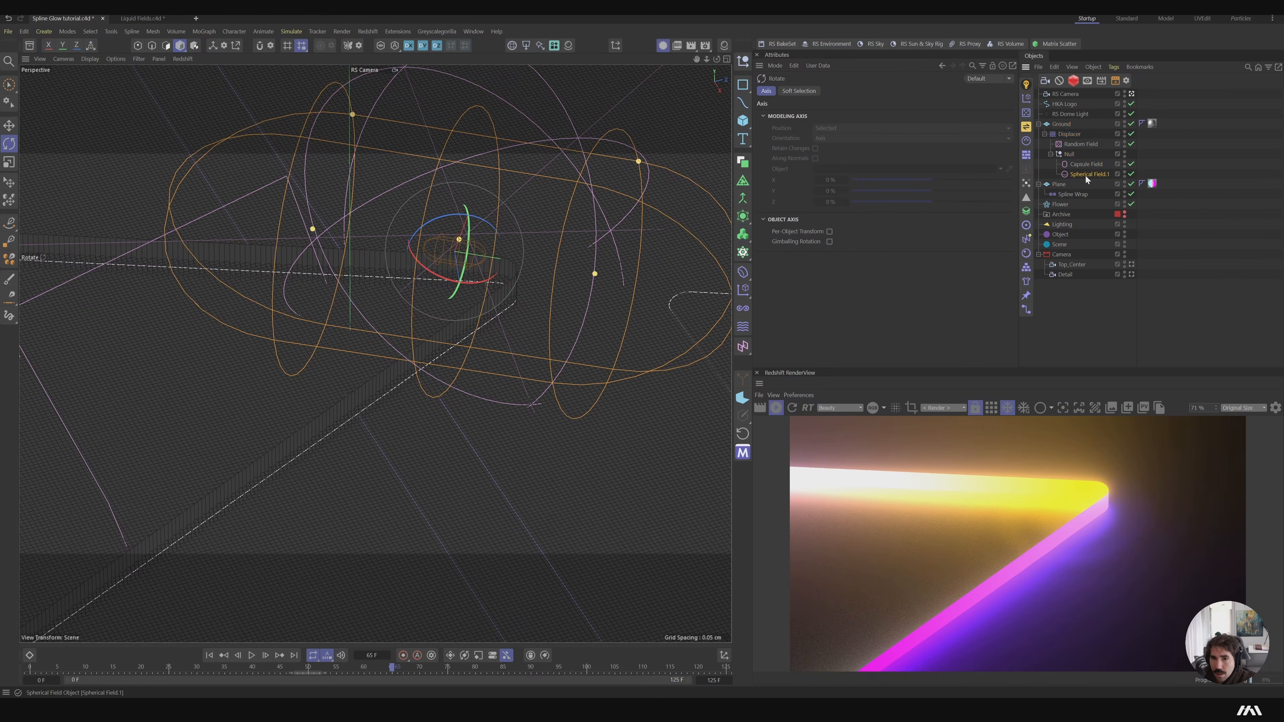
click(1089, 174)
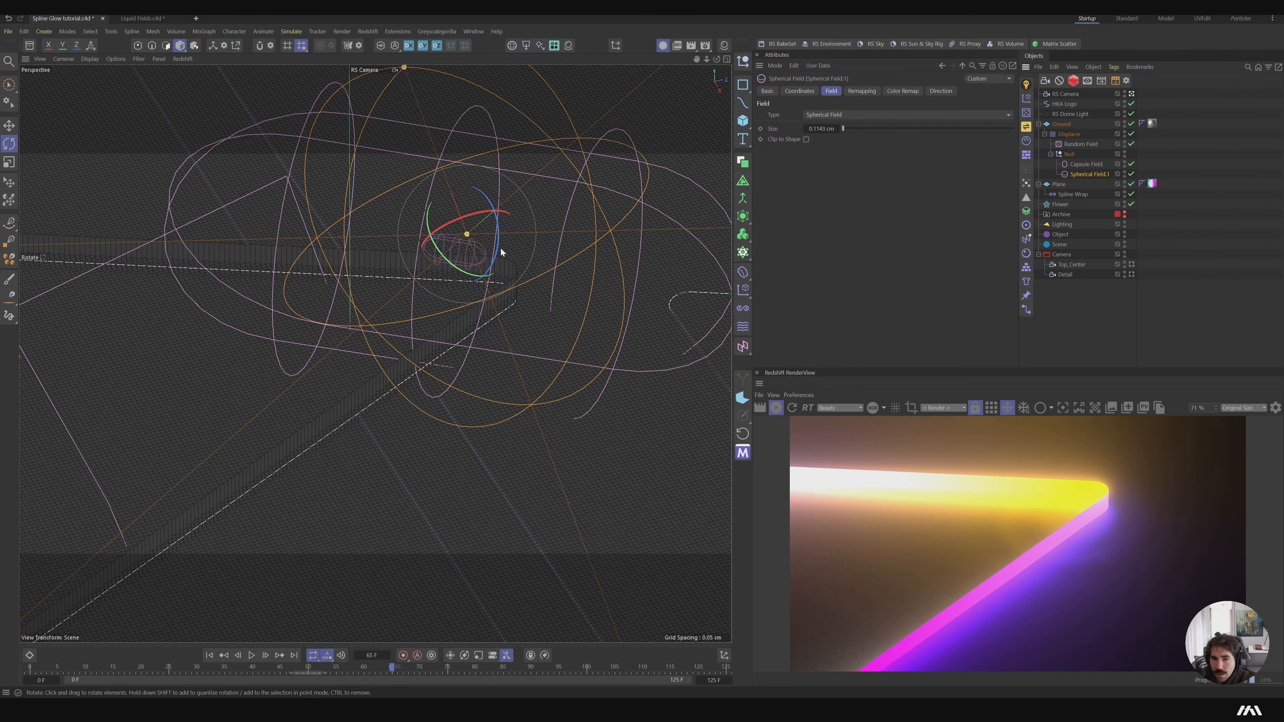
Bring the animation to frame 98 and set the Displacer's height to 0.005 cm
click(253, 655)
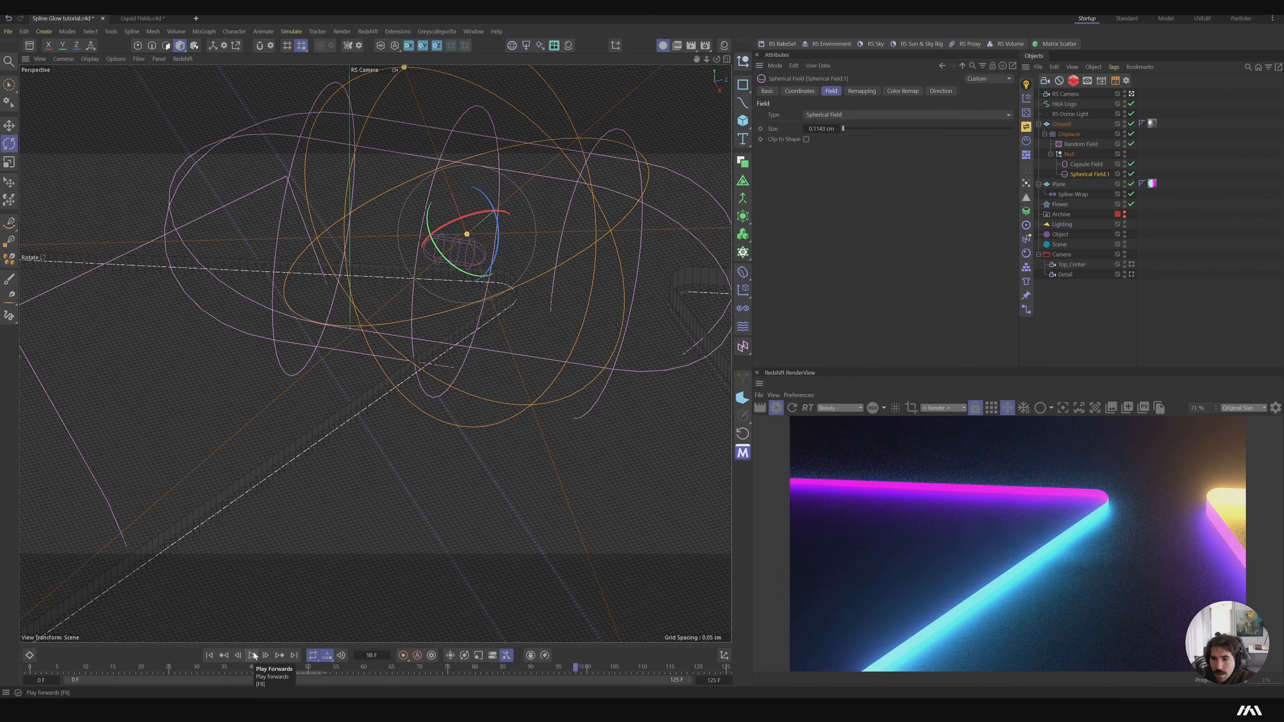
click(1066, 134)
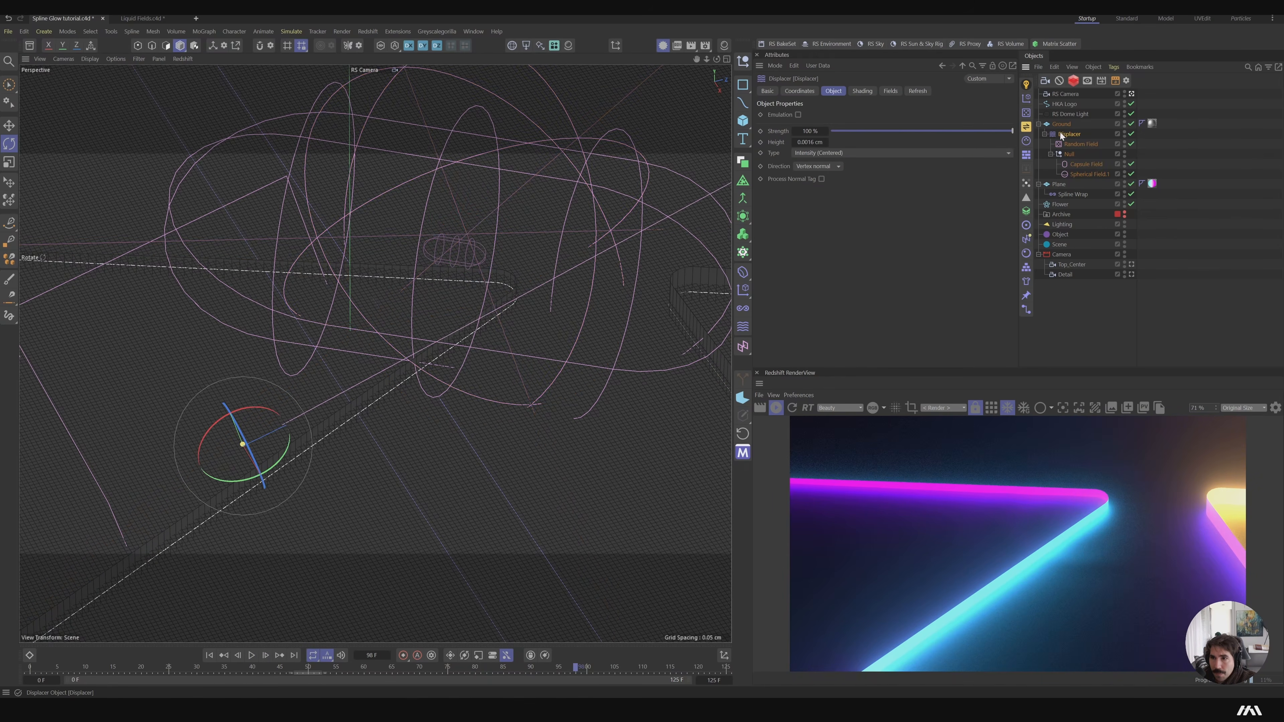
text(0.001)
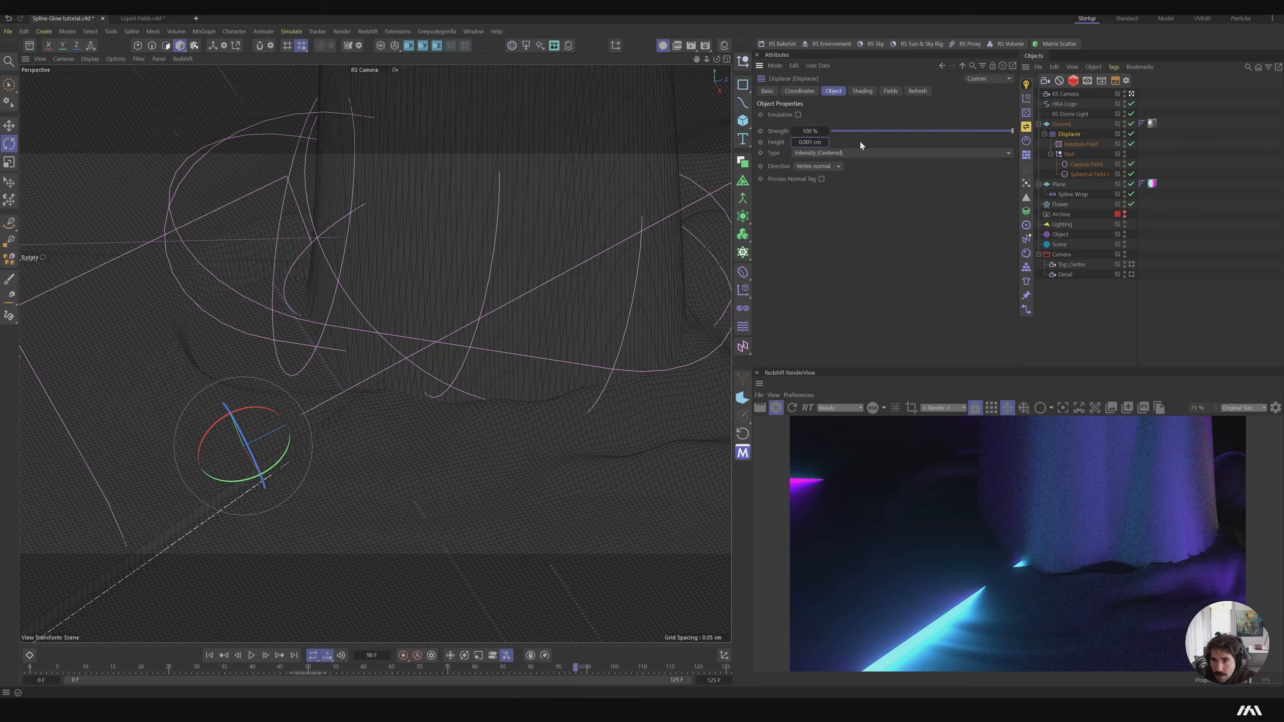
key(Return)
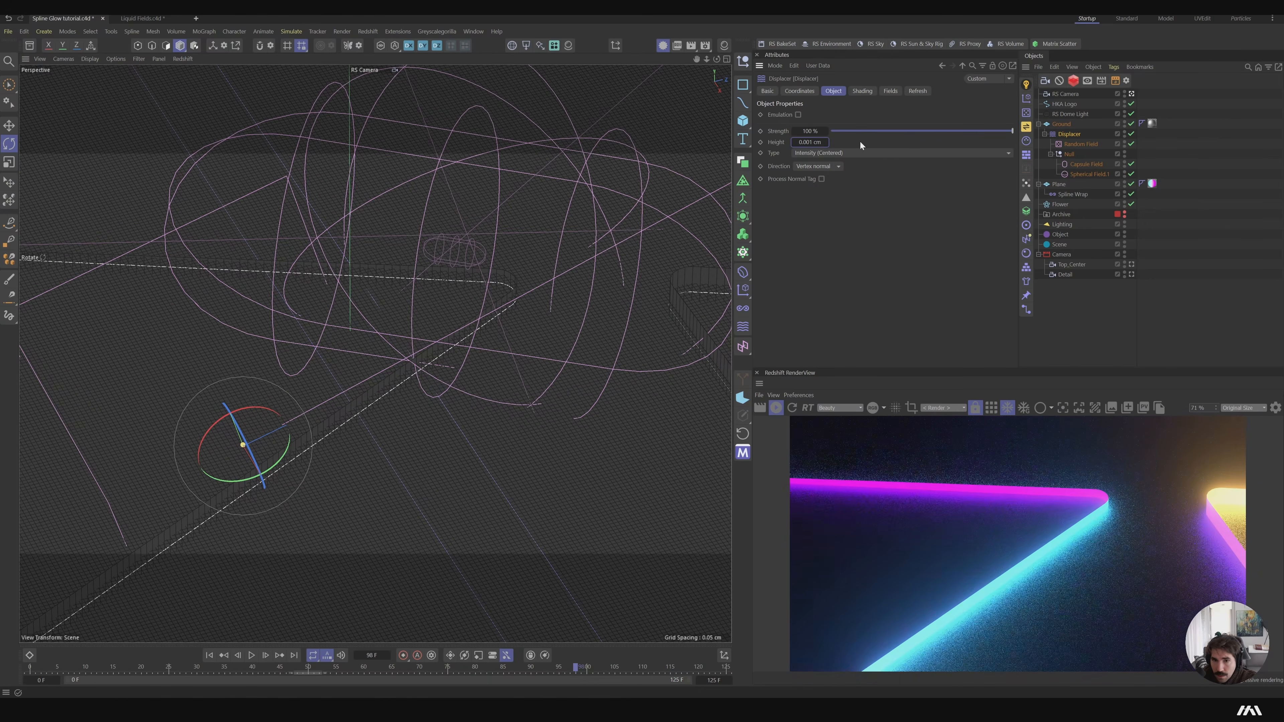
drag(819, 143, 824, 143)
double_click(815, 143)
text(0)
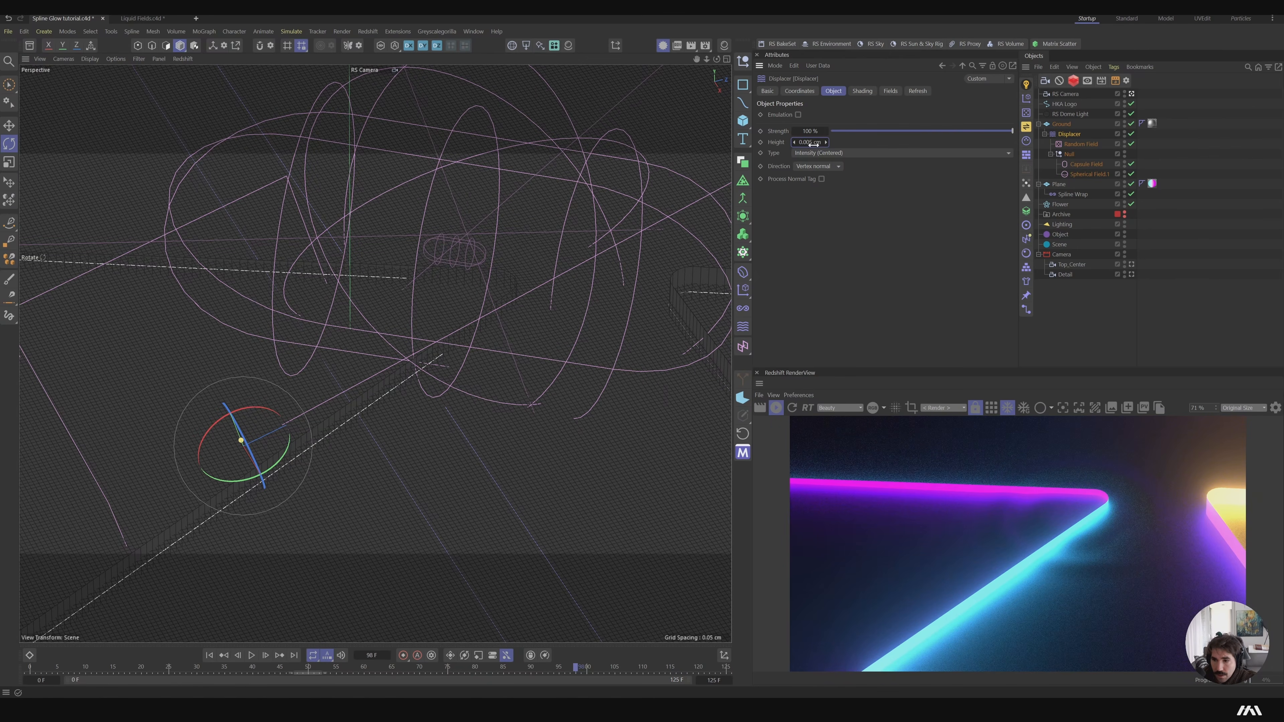
Play the animation to frame 36 and lower the midpoint of the Spline Wrap's size curve to make the neon strip shorter
click(250, 656)
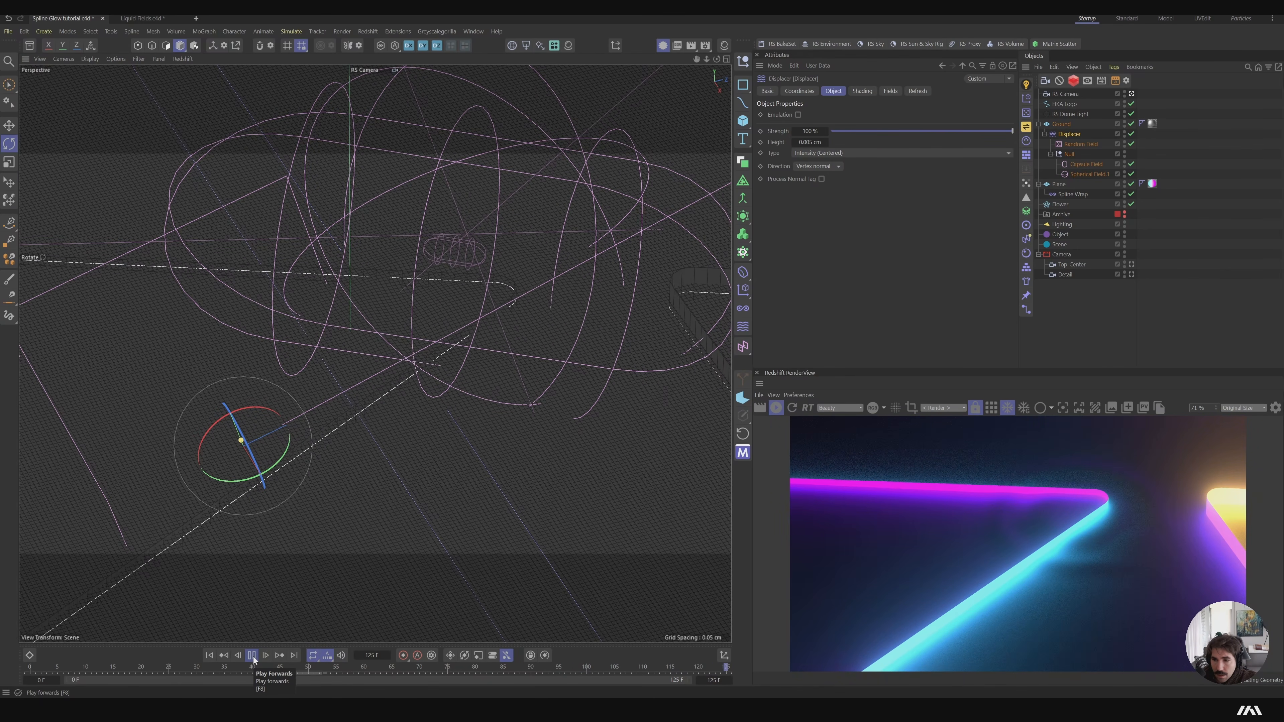
click(251, 655)
click(1072, 194)
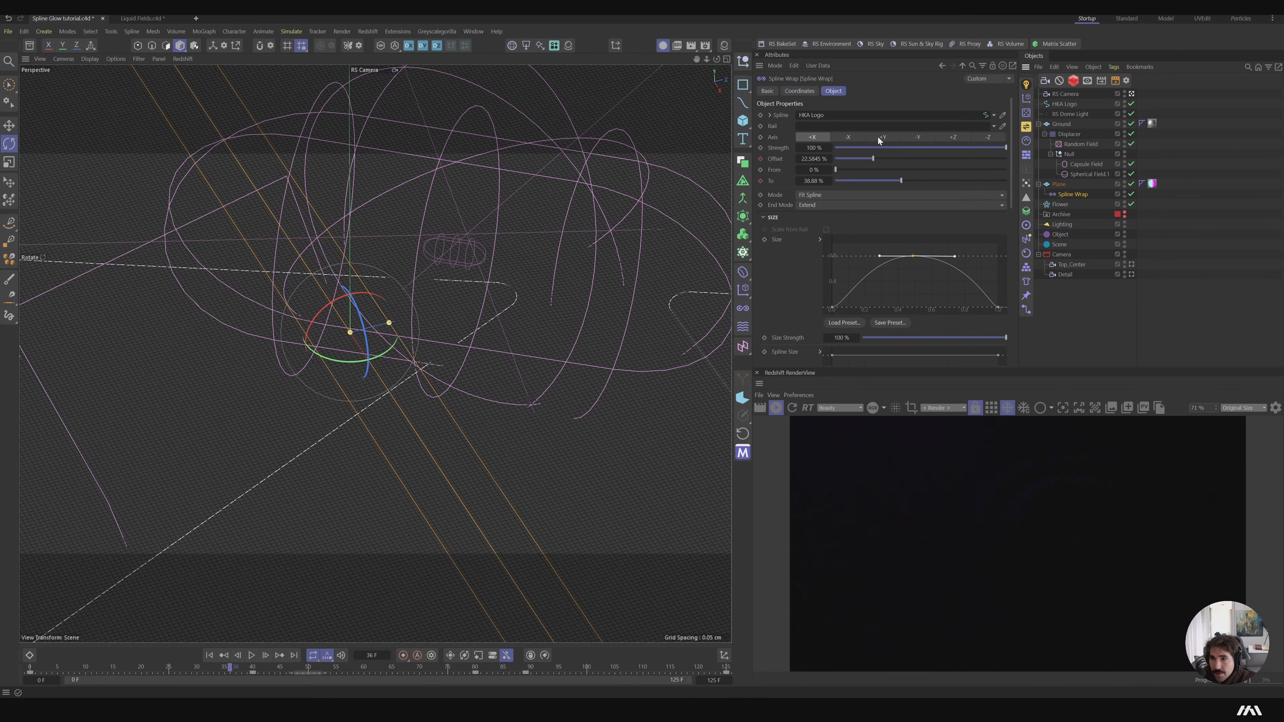
drag(913, 256, 911, 273)
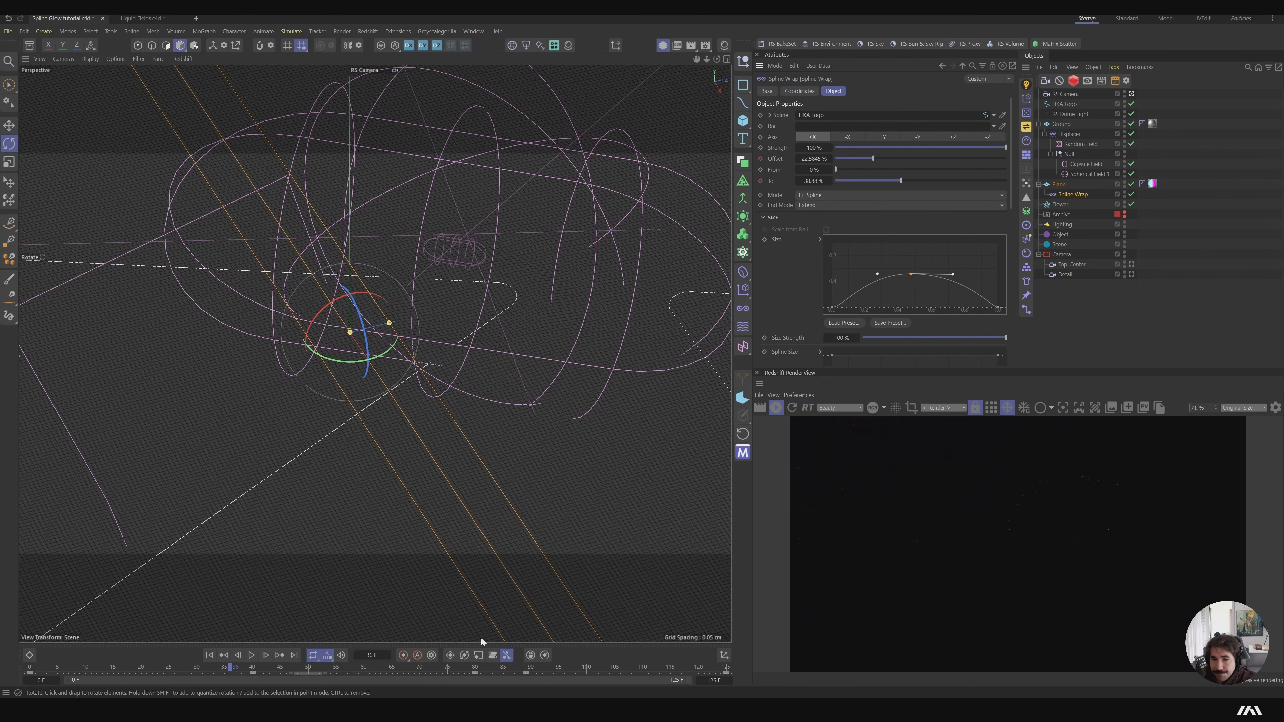
Stop the animation at frame 76 and raise the ground material's reflection roughness to 0.357
key(F8)
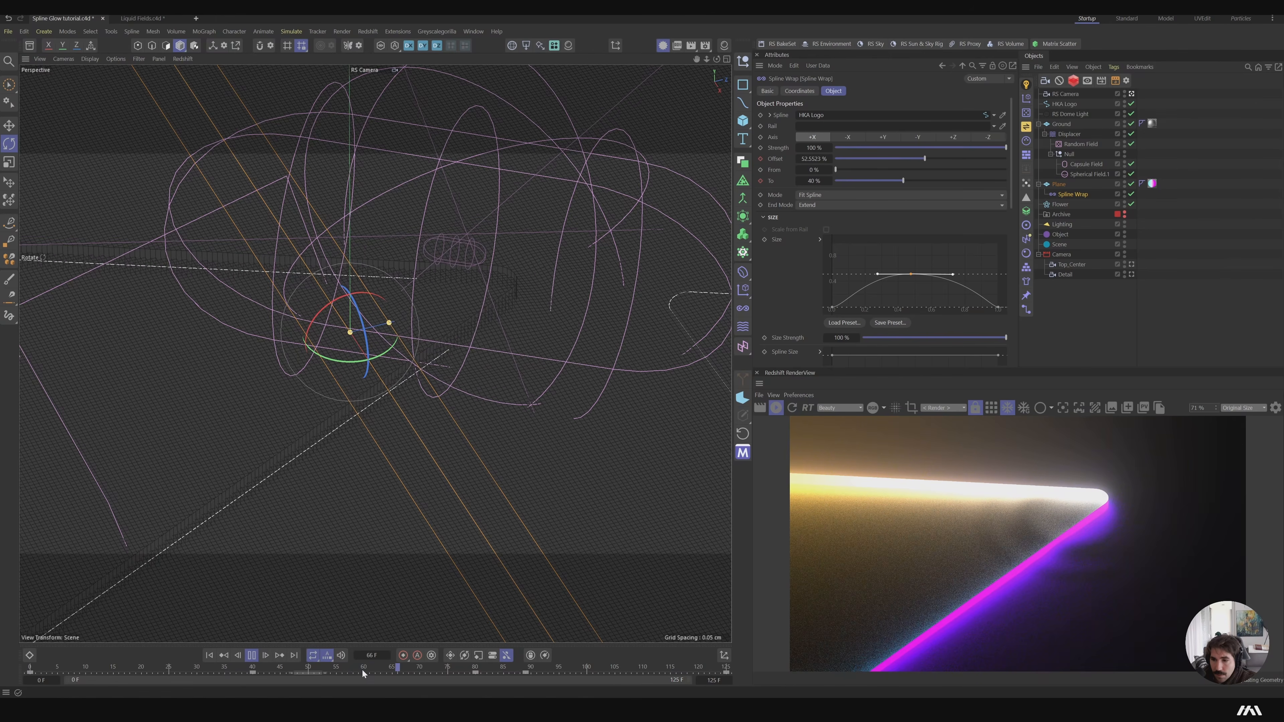
key(F8)
alt+right_drag(532, 300, 910, 354)
alt+drag(531, 301, 380, 297)
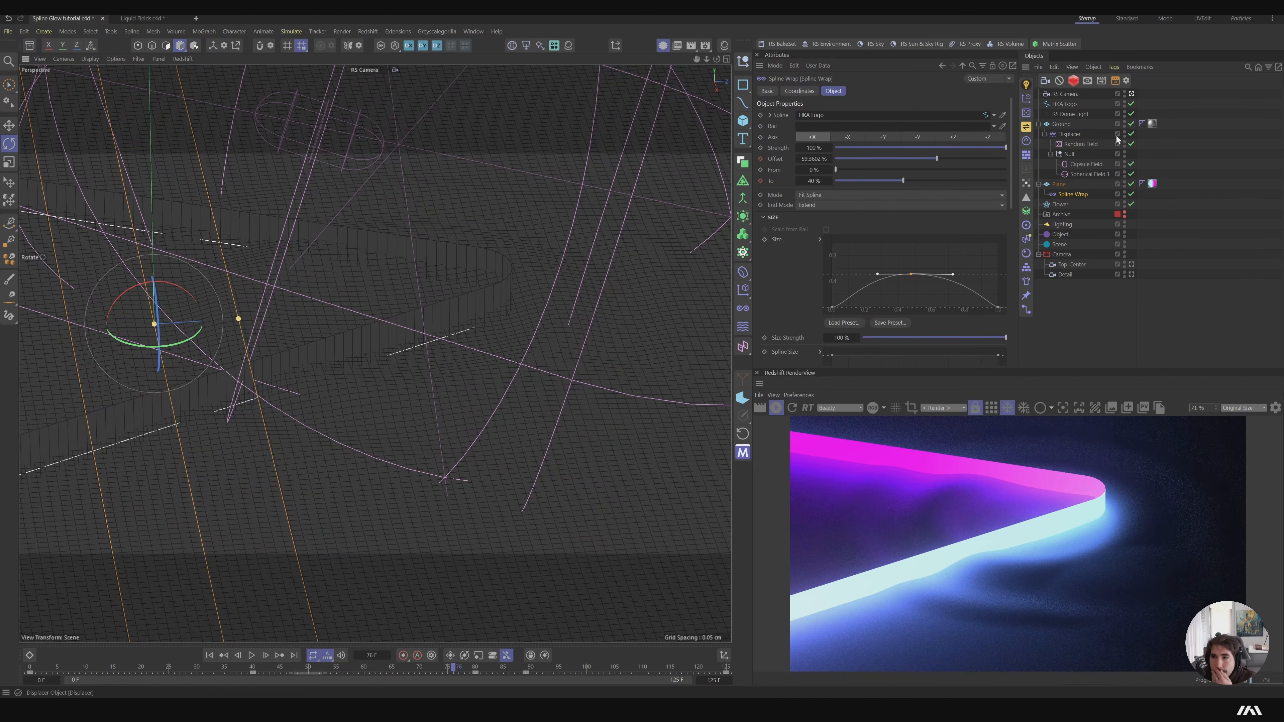
double_click(1152, 124)
click(886, 285)
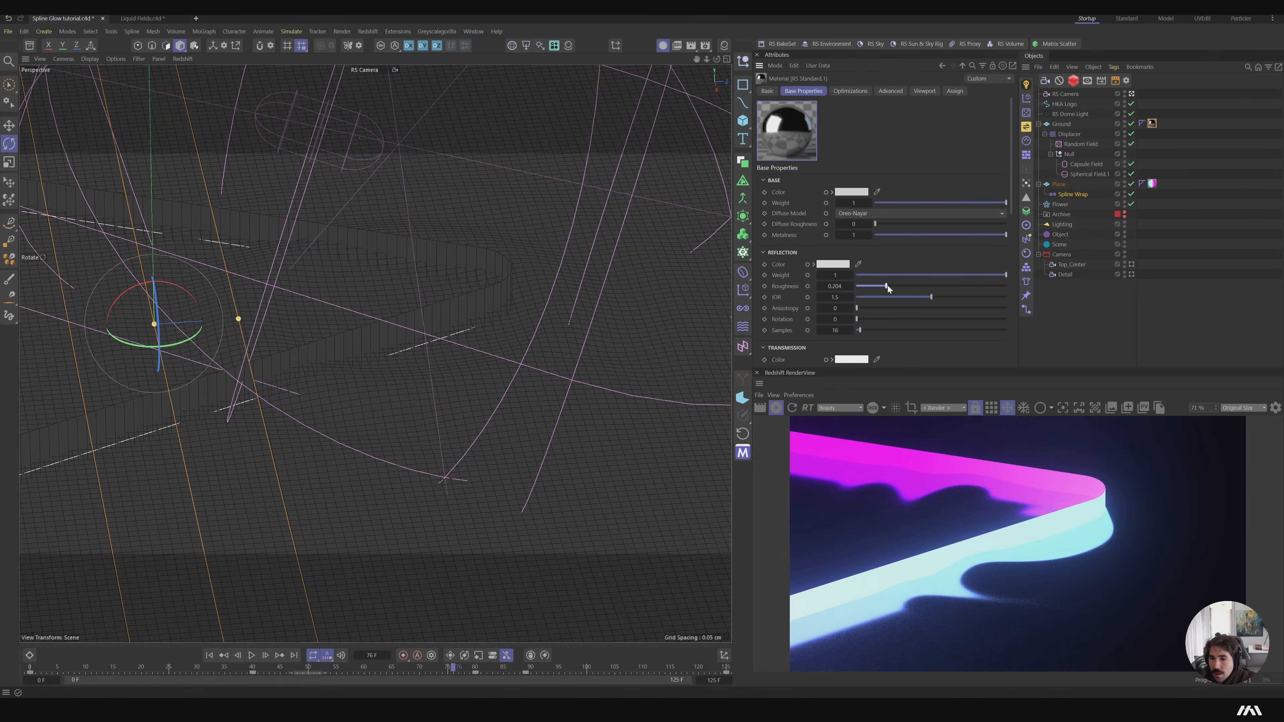
mouse_move(891, 285)
mouse_down()
mouse_move(876, 288)
mouse_move(909, 287)
mouse_up()
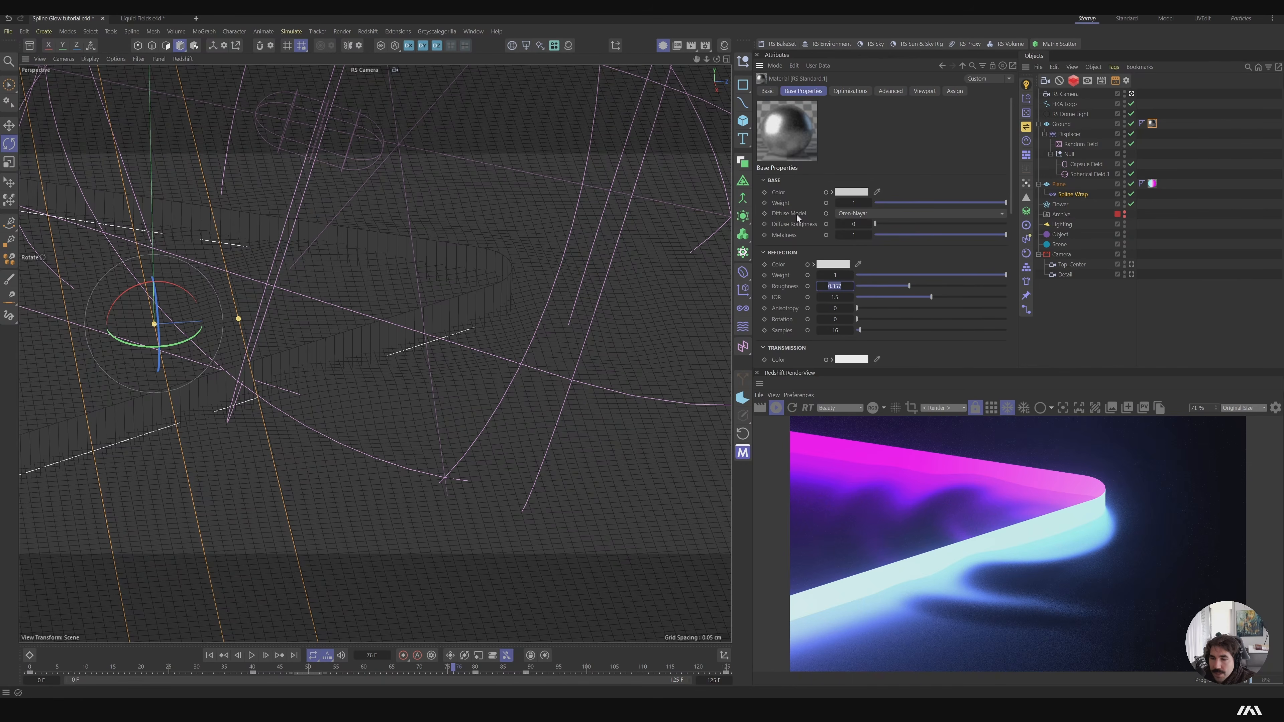
mouse_move(914, 296)
mouse_down()
mouse_move(874, 302)
mouse_move(977, 294)
mouse_move(932, 297)
mouse_up()
Examine the ground ripples and softened reflections from a higher angle, scrubbing the animation and stopping playback at frame 54
alt+drag(434, 332, 440, 373)
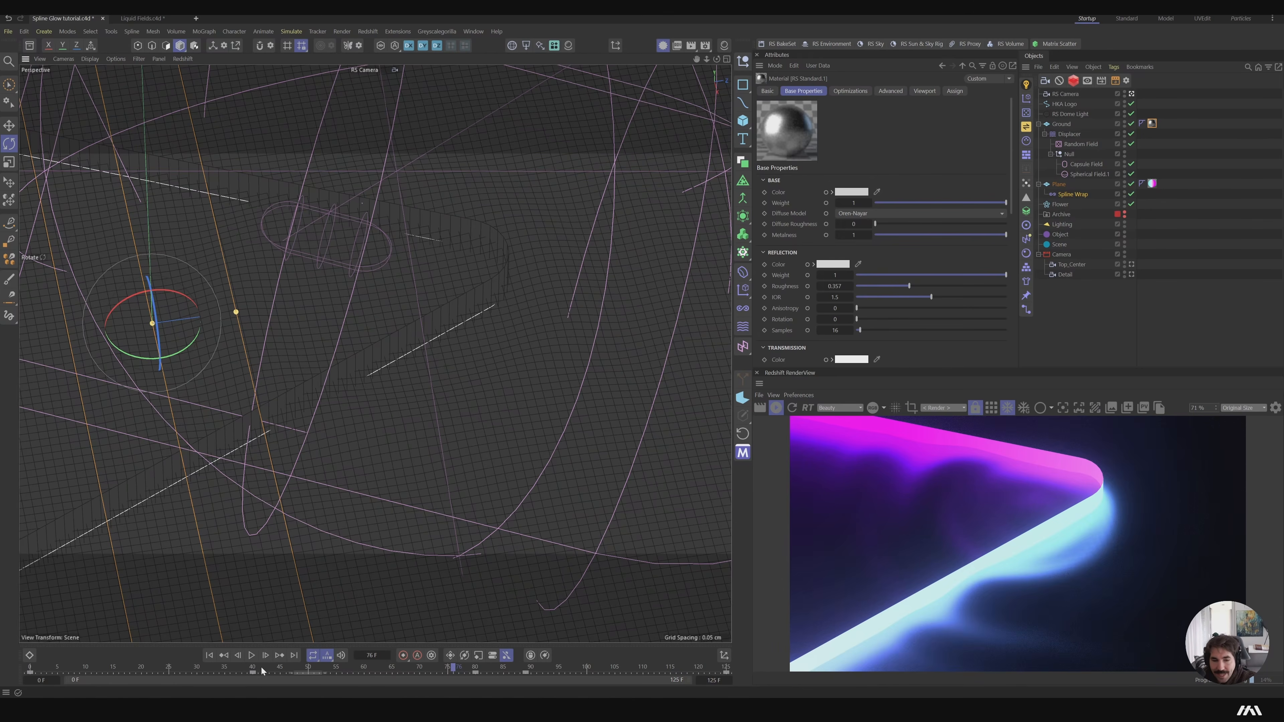
drag(263, 672, 147, 668)
drag(402, 677, 459, 679)
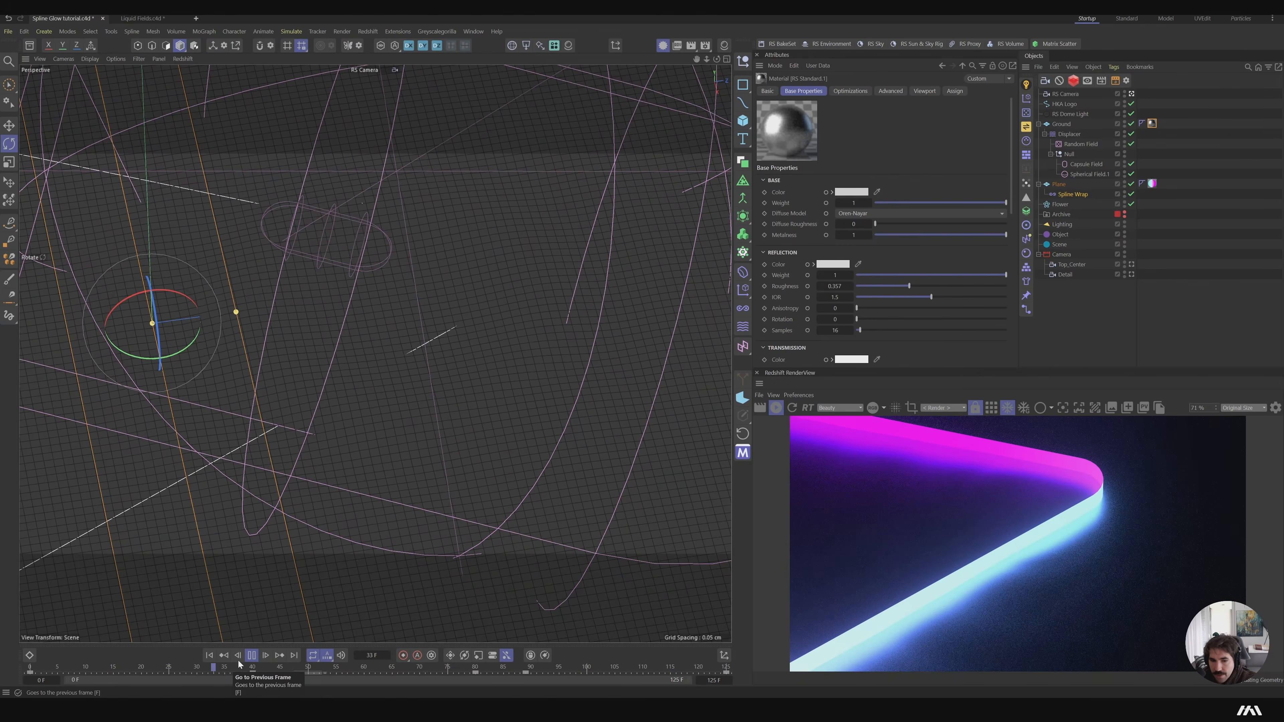
click(252, 656)
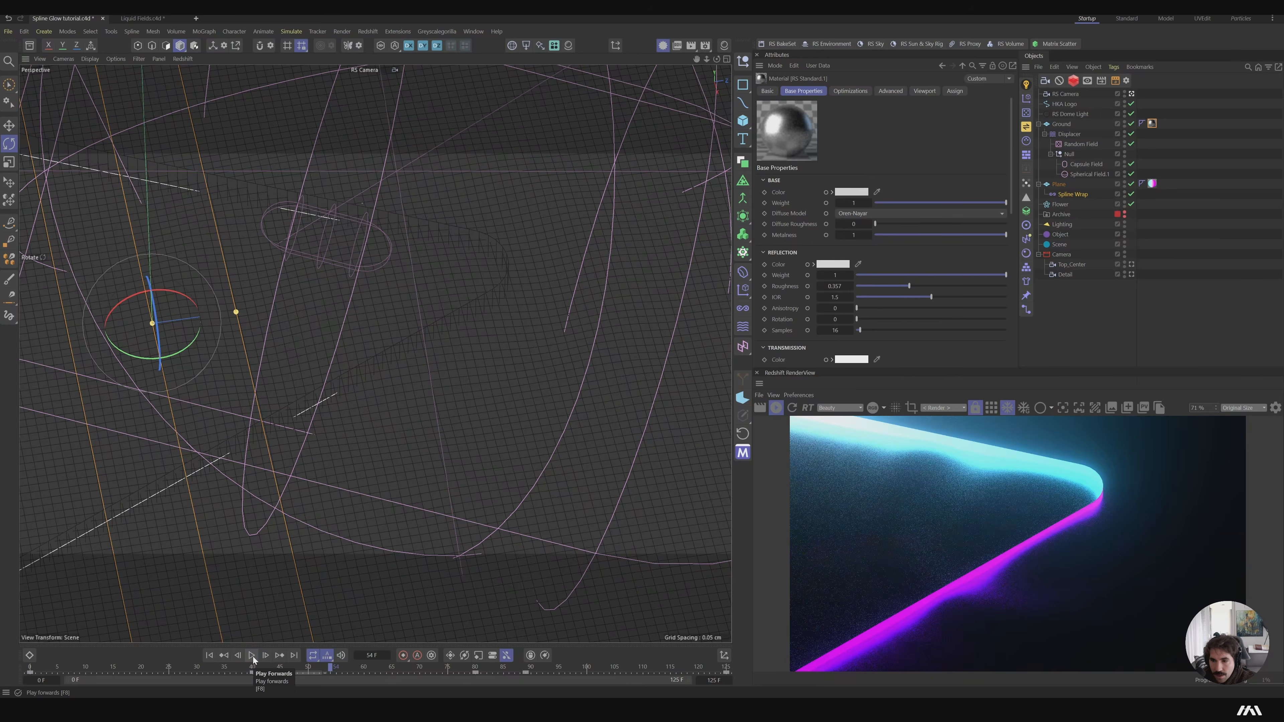